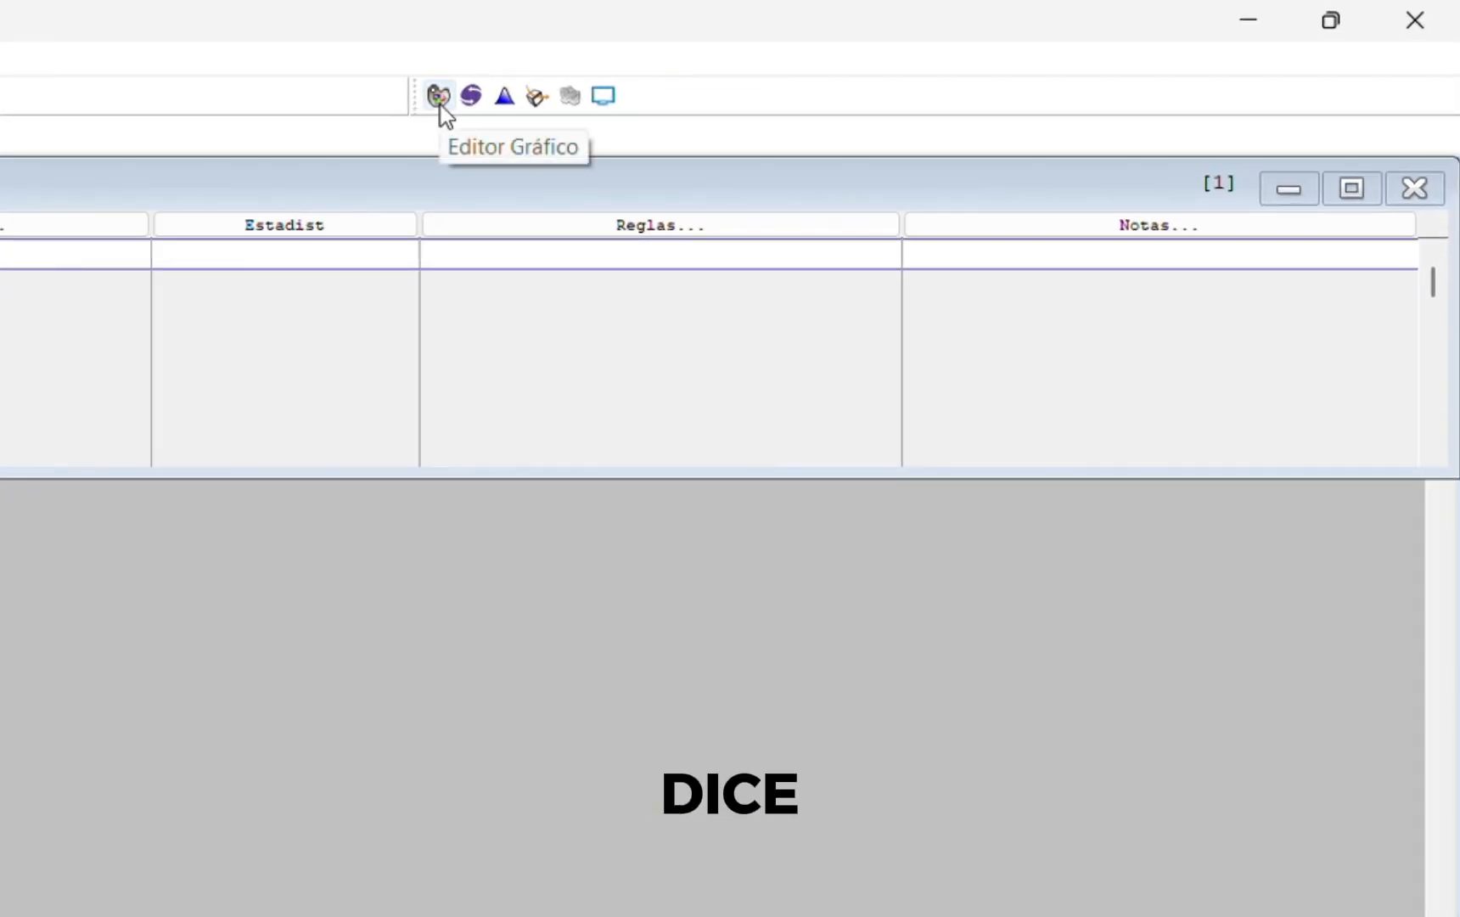
Step: In the graphic editor, import RECEPCION.jpg from the VIDEO folder in Descargas and store it as a library graphic
click(439, 103)
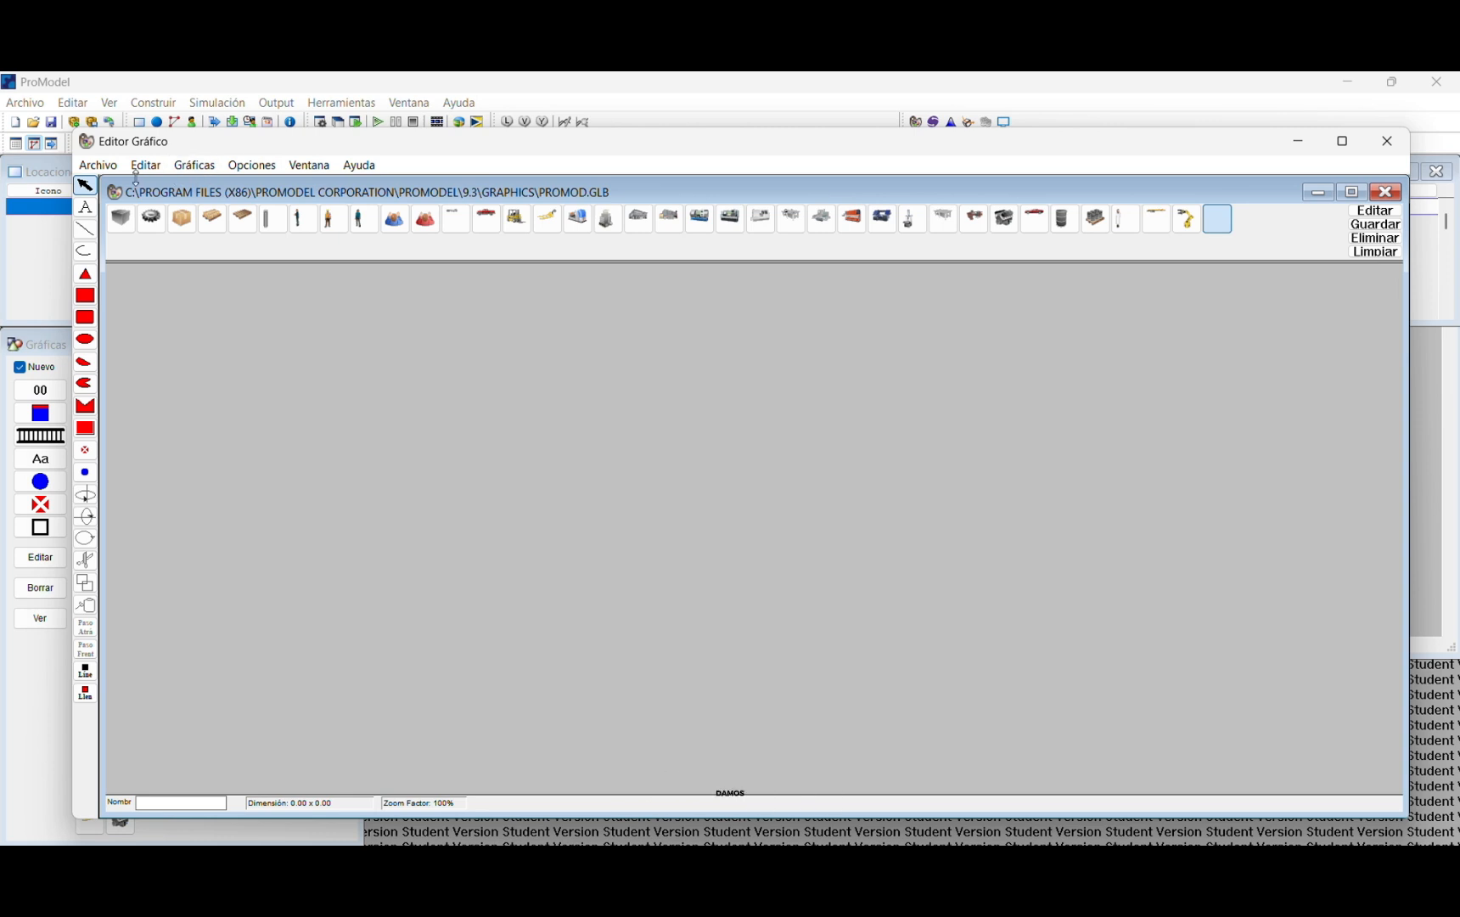
click(147, 168)
click(161, 362)
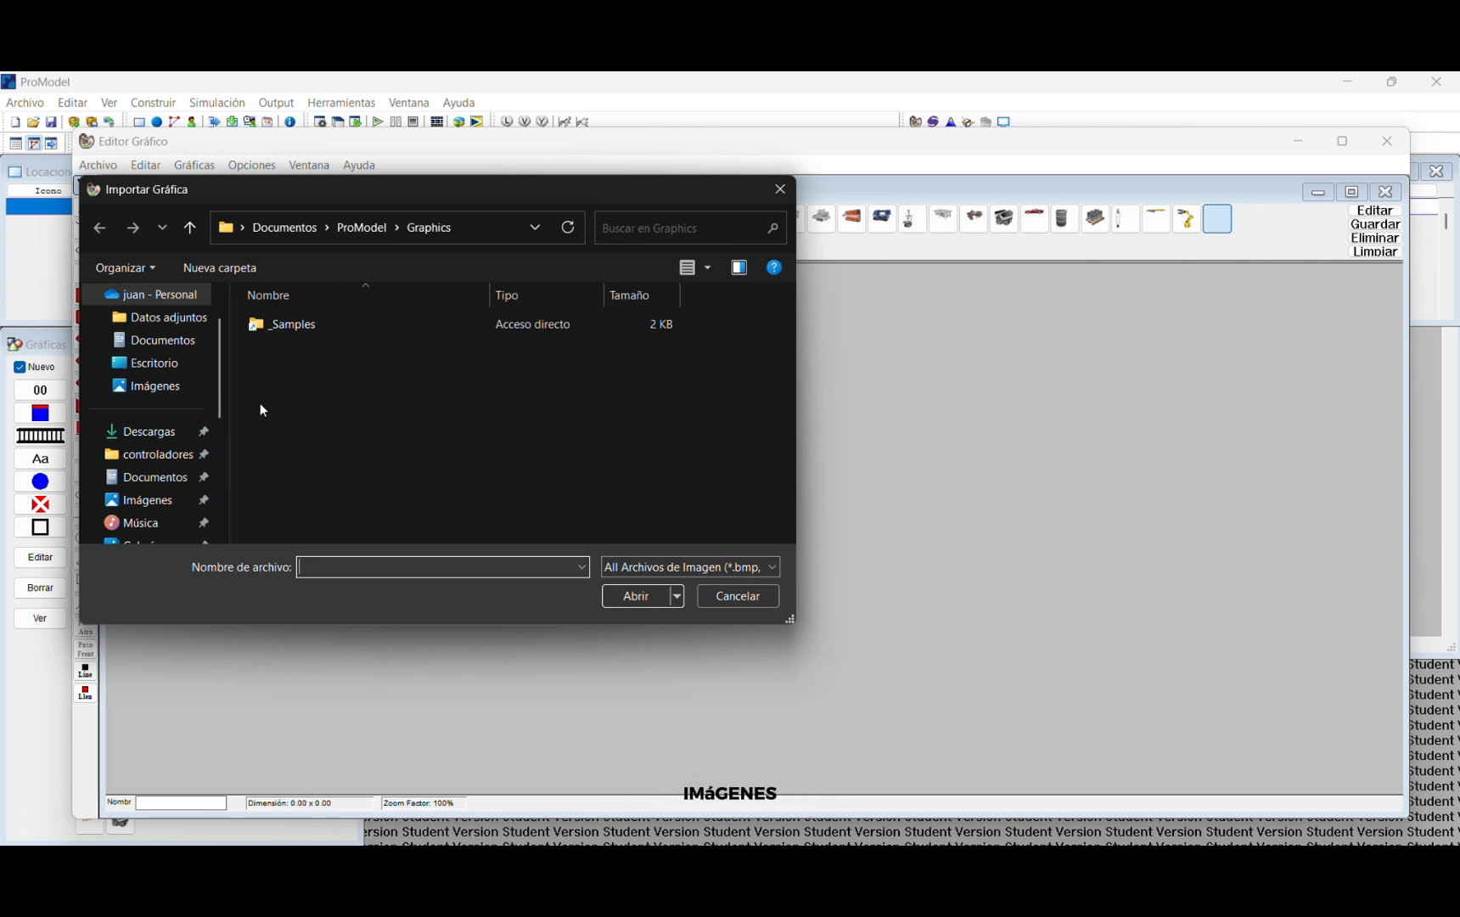
click(157, 433)
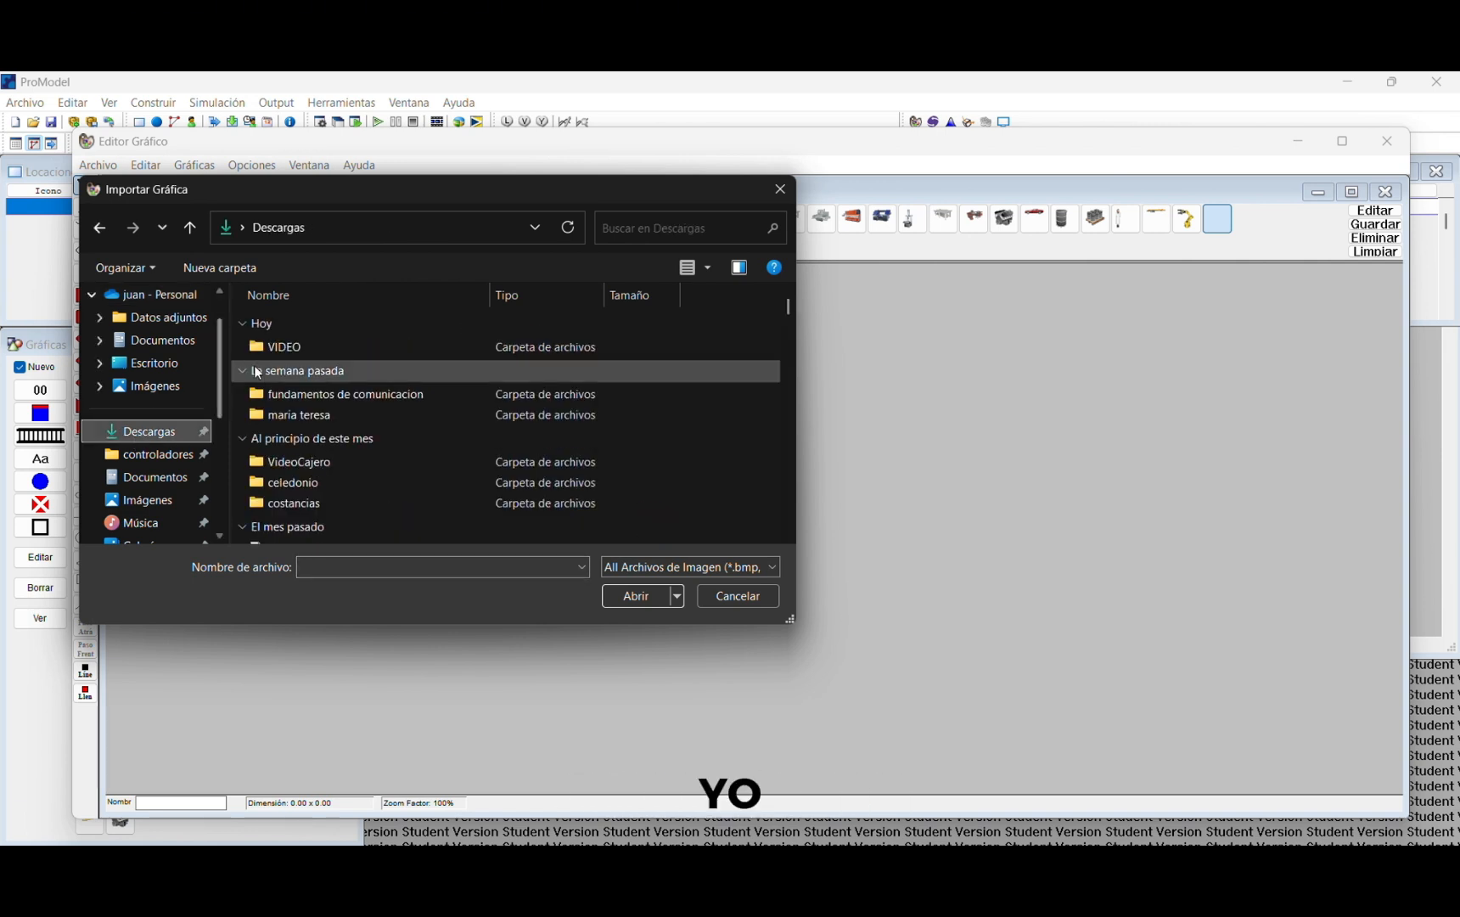
double_click(311, 352)
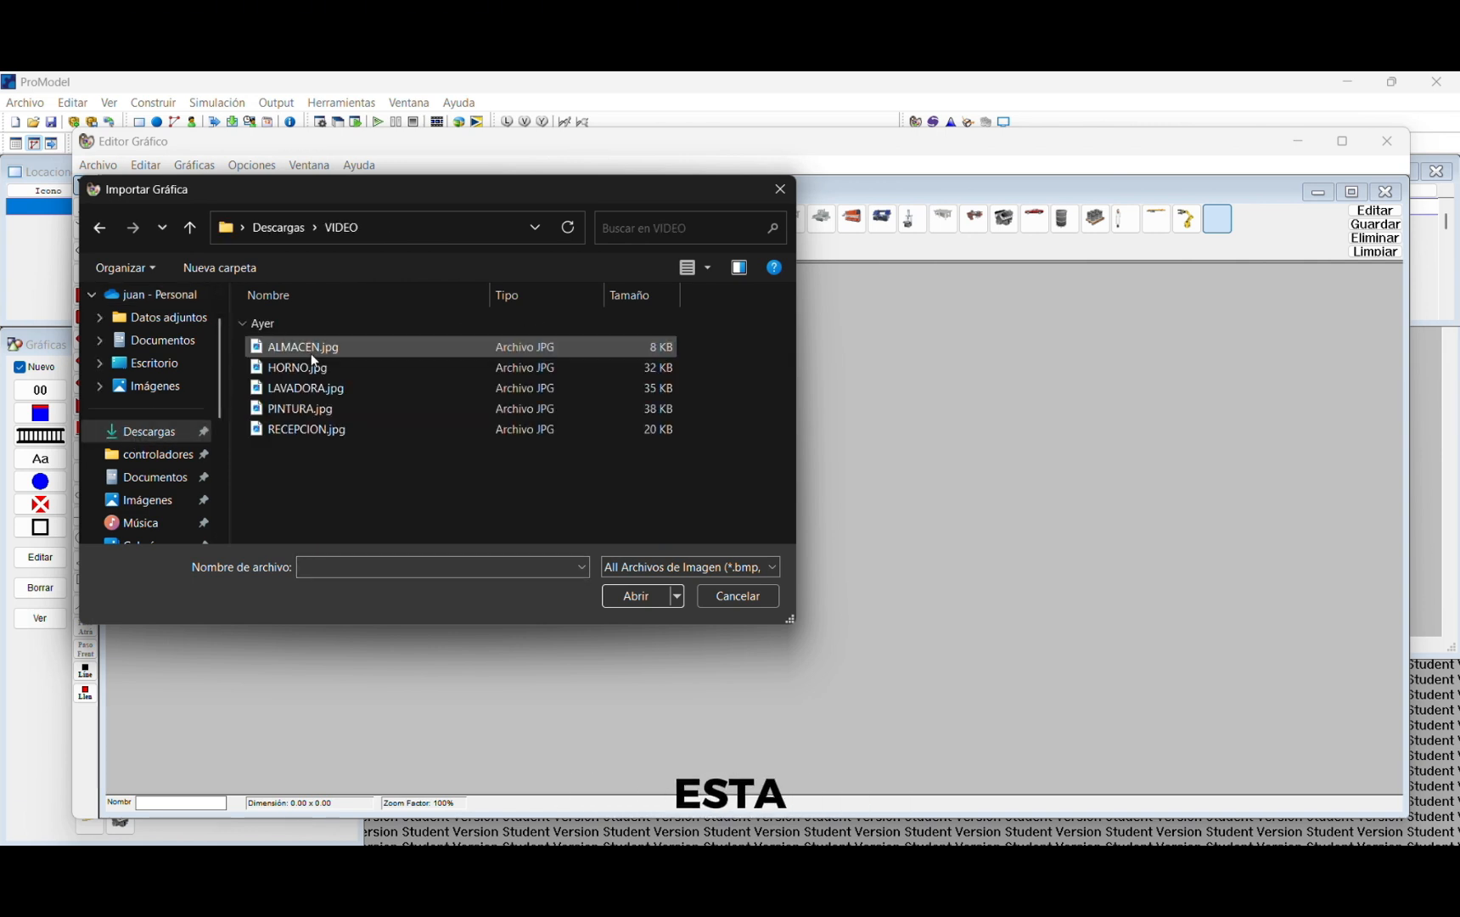
click(303, 429)
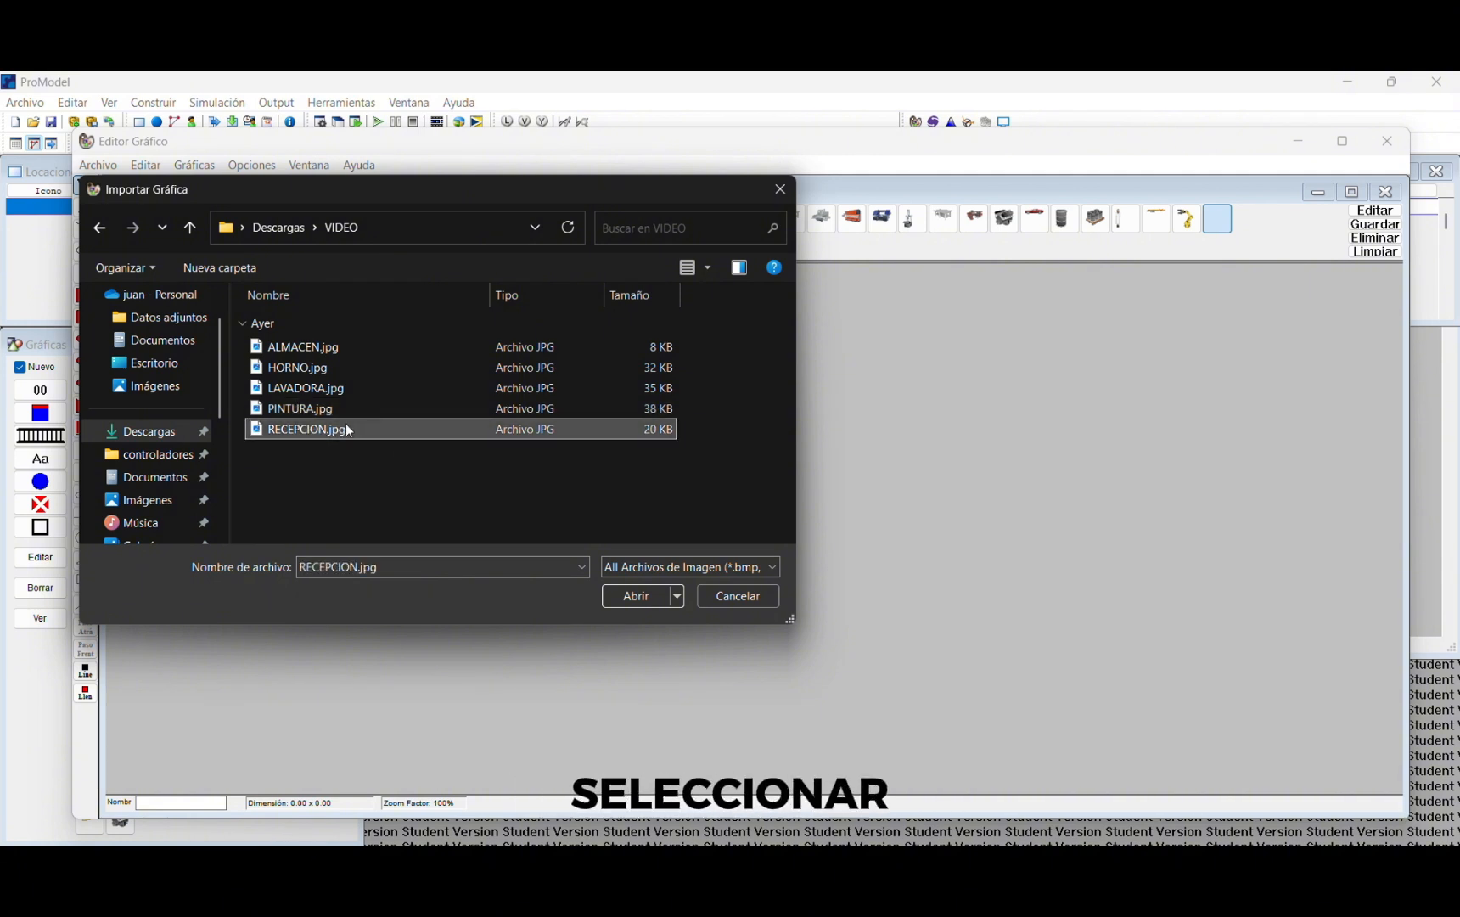
click(643, 601)
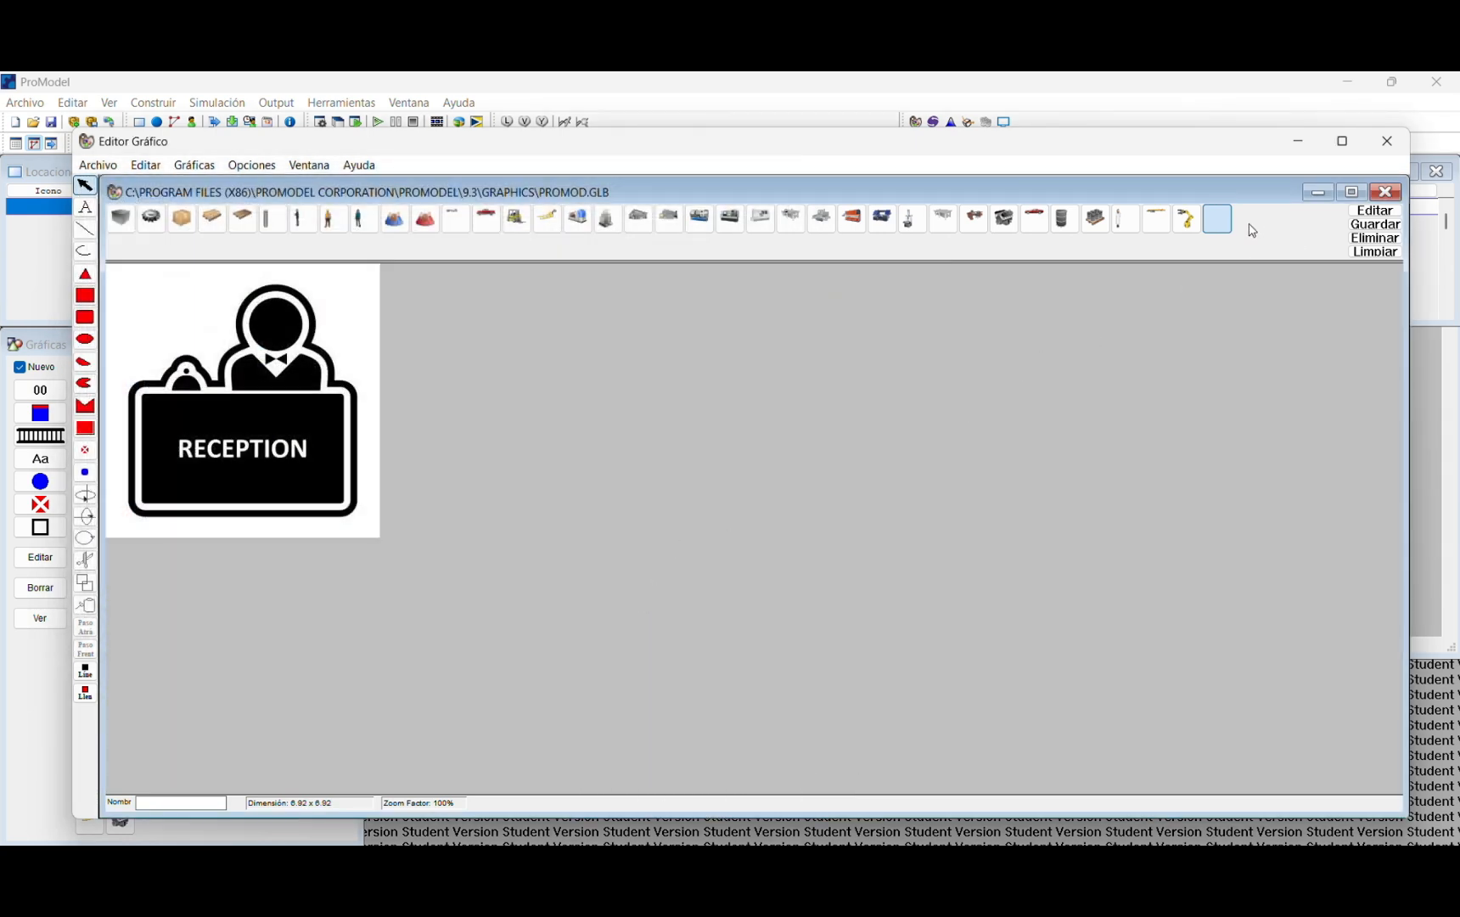
click(1371, 226)
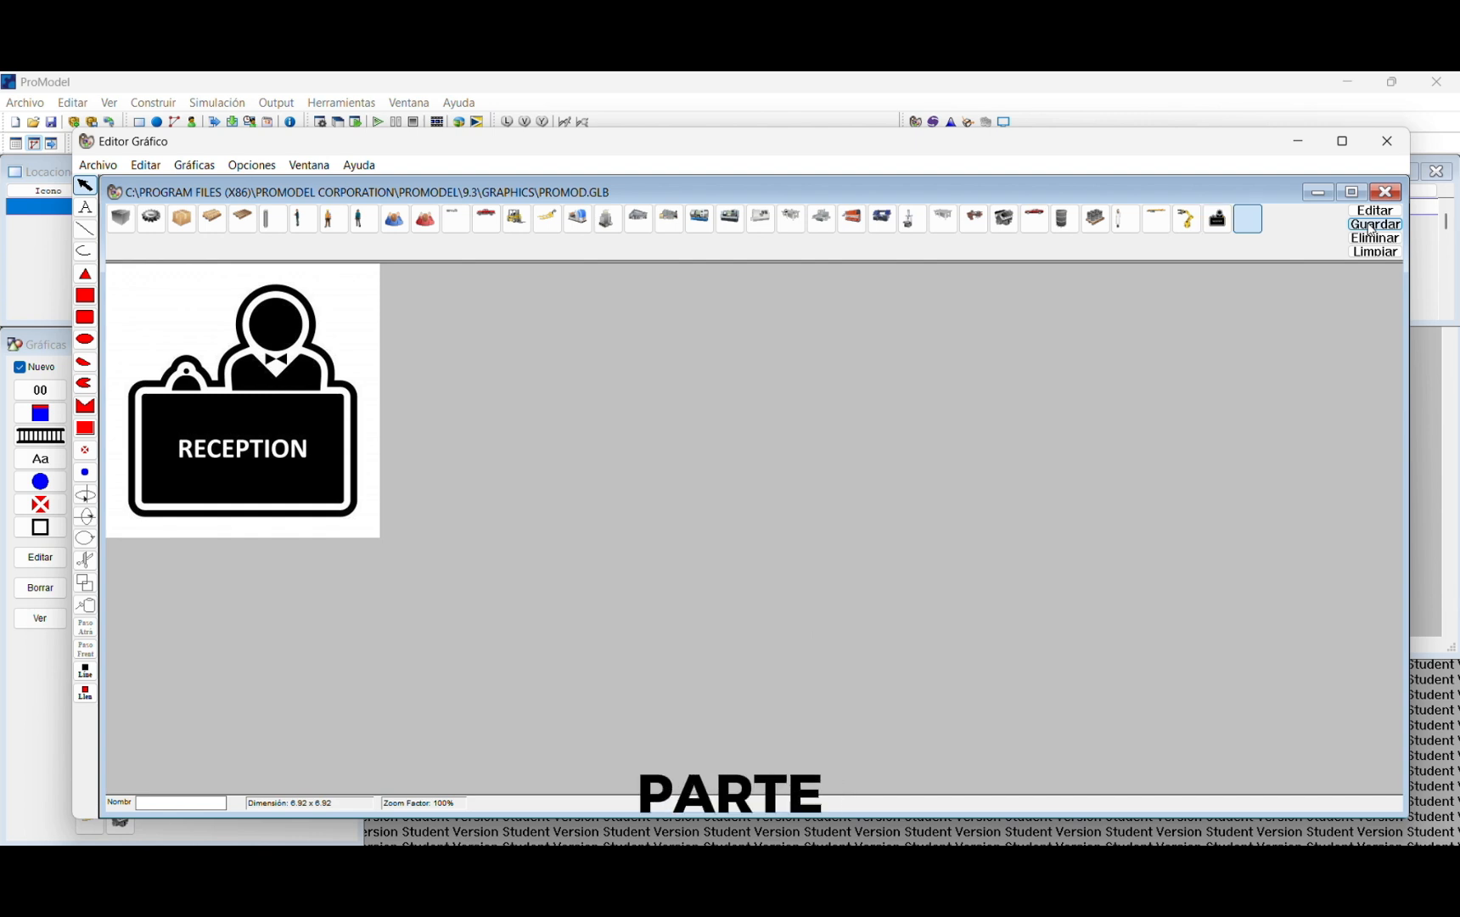
Step: Import PINTURA.jpg into the empty library slot after the reception graphic and store it in the library
click(1251, 227)
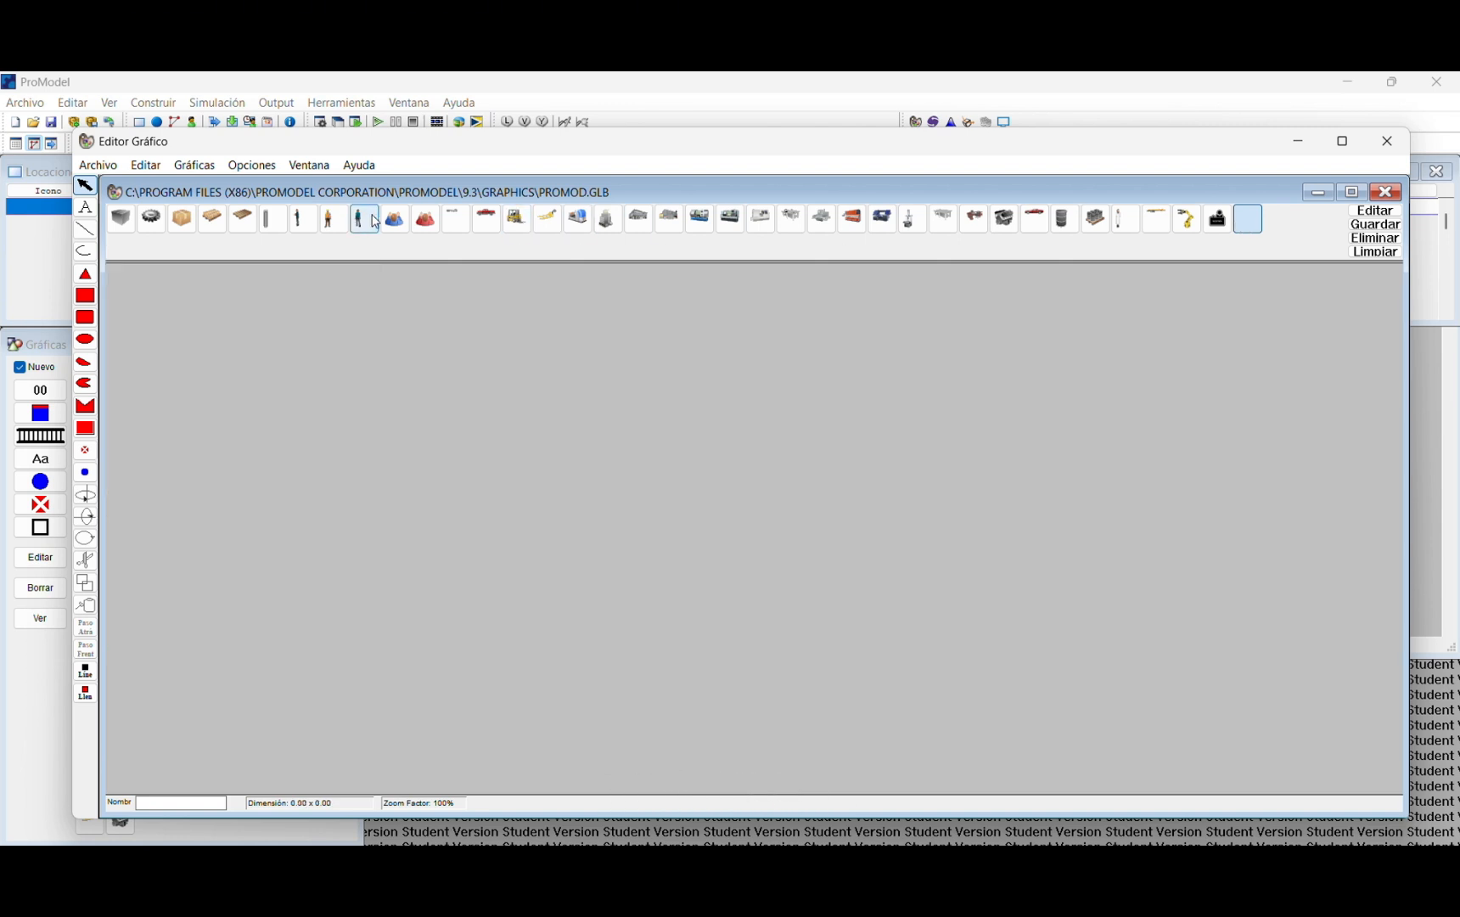
click(146, 165)
click(192, 361)
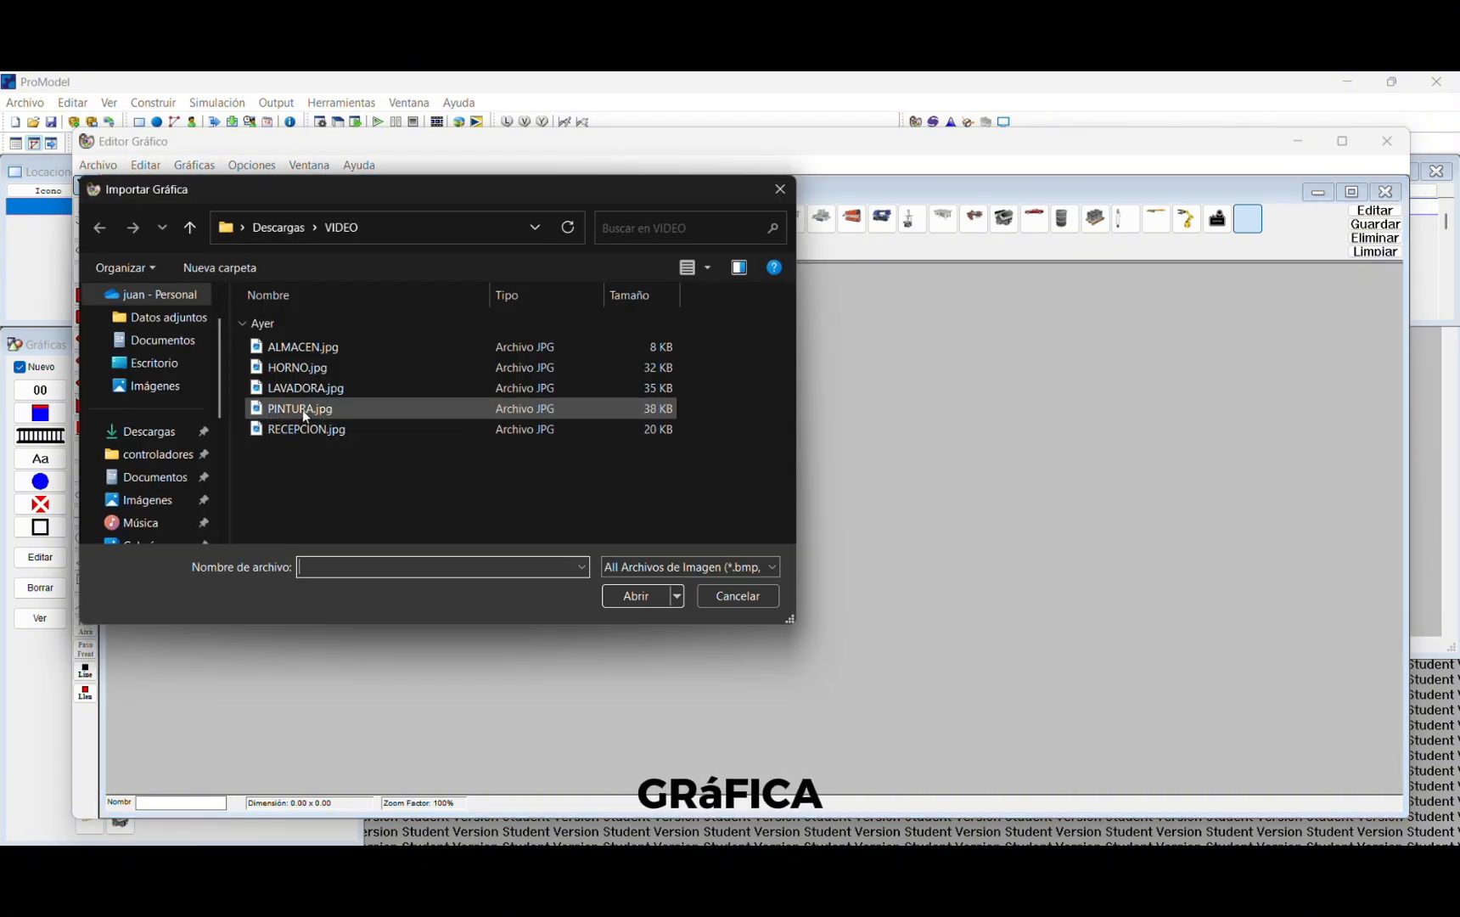
click(306, 409)
click(639, 595)
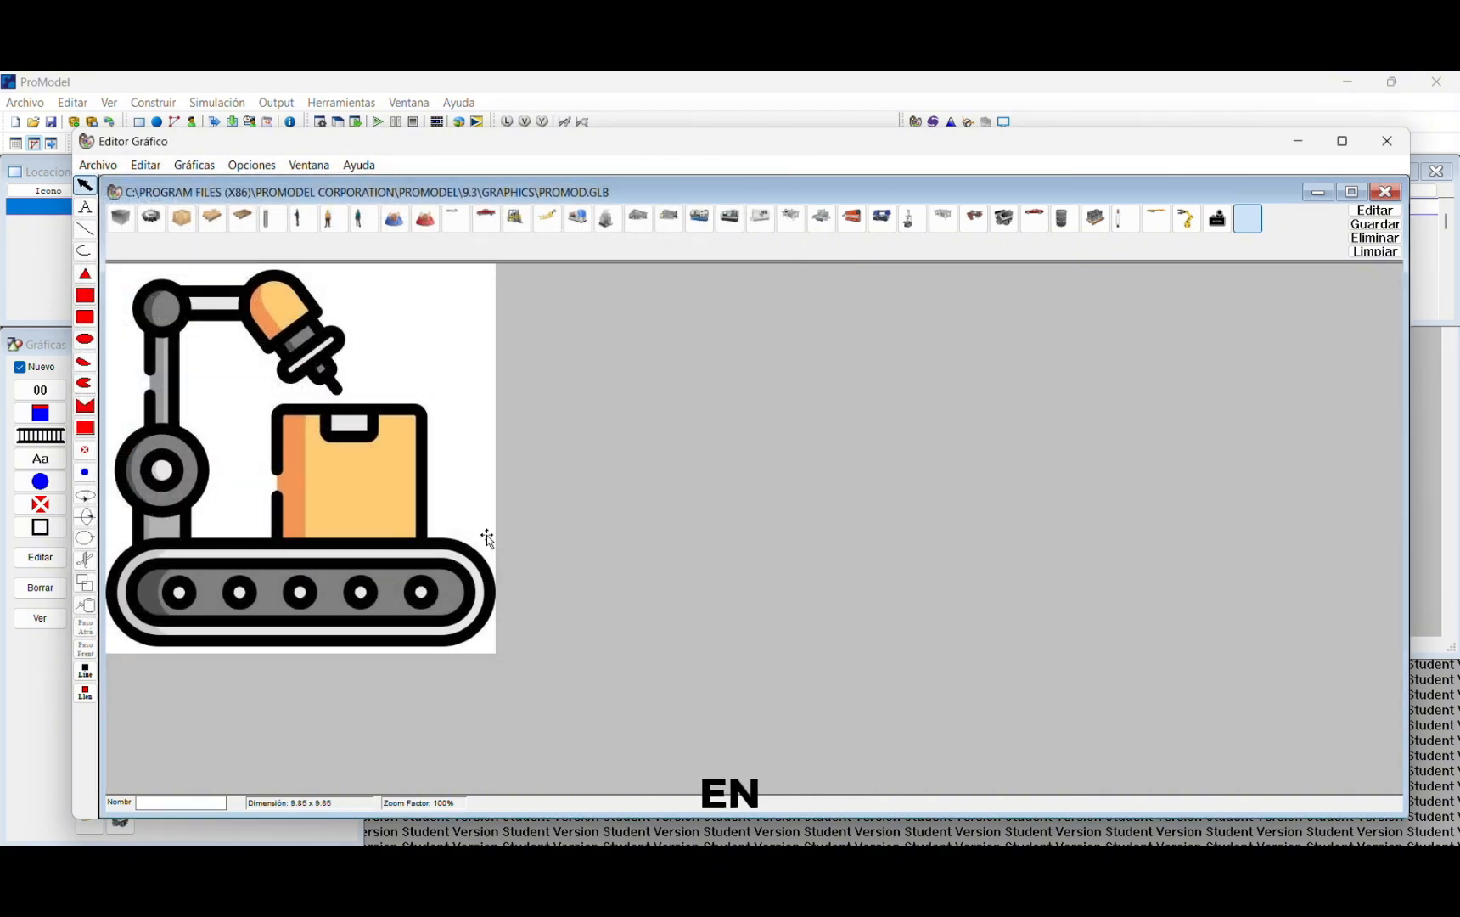
click(1362, 225)
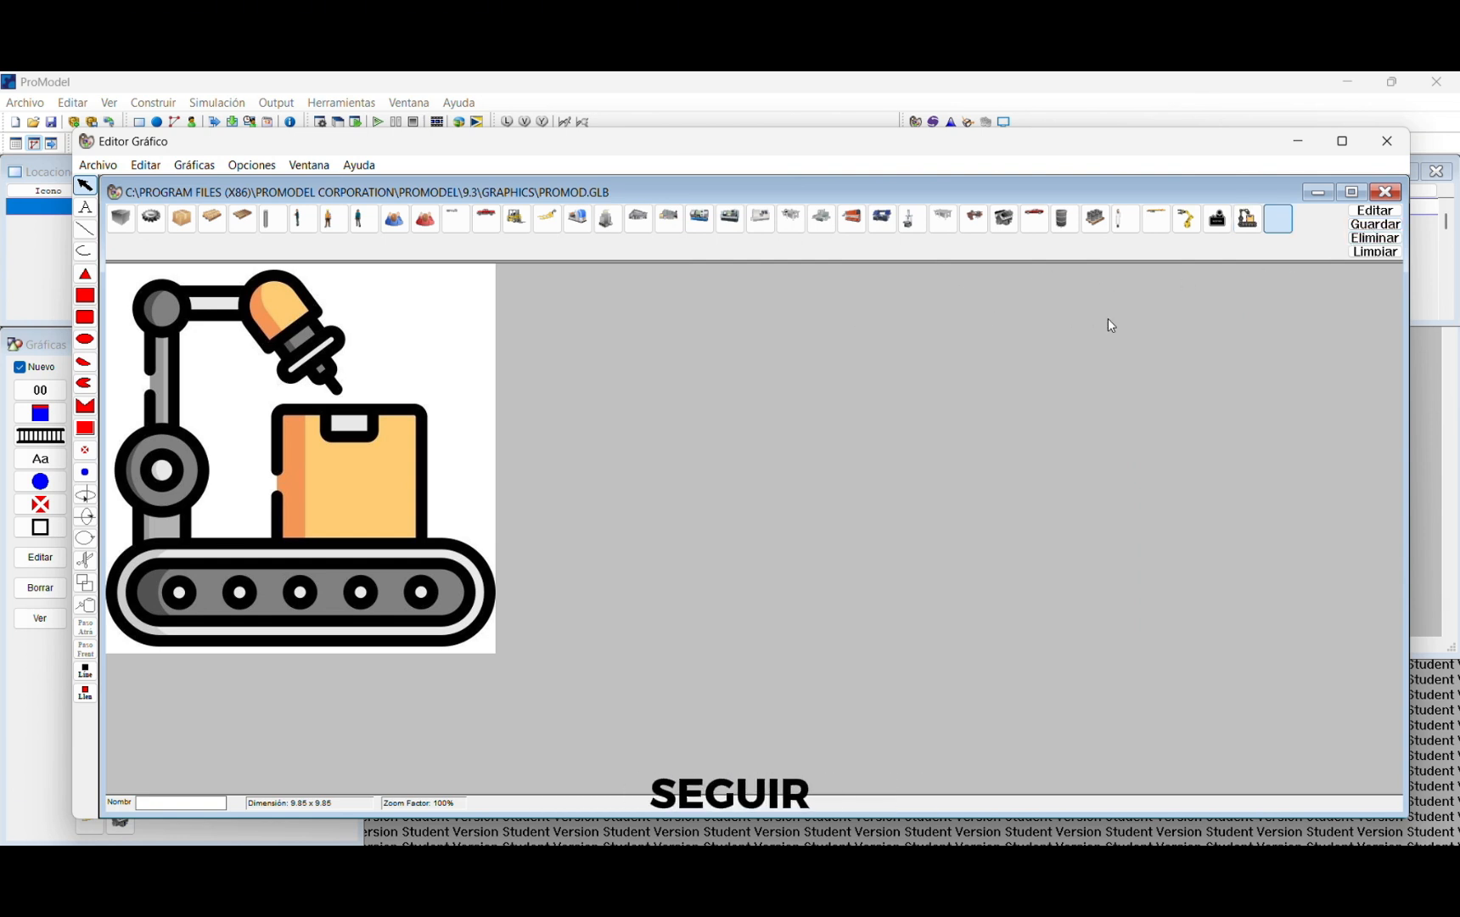
Step: Import LAVADORA.jpg into the next empty library slot and store it in the library
click(1271, 222)
click(143, 166)
click(191, 295)
double_click(315, 389)
click(1371, 226)
Step: Import HORNO.jpg into the empty slot after the washer graphic and store it in the library
click(1314, 222)
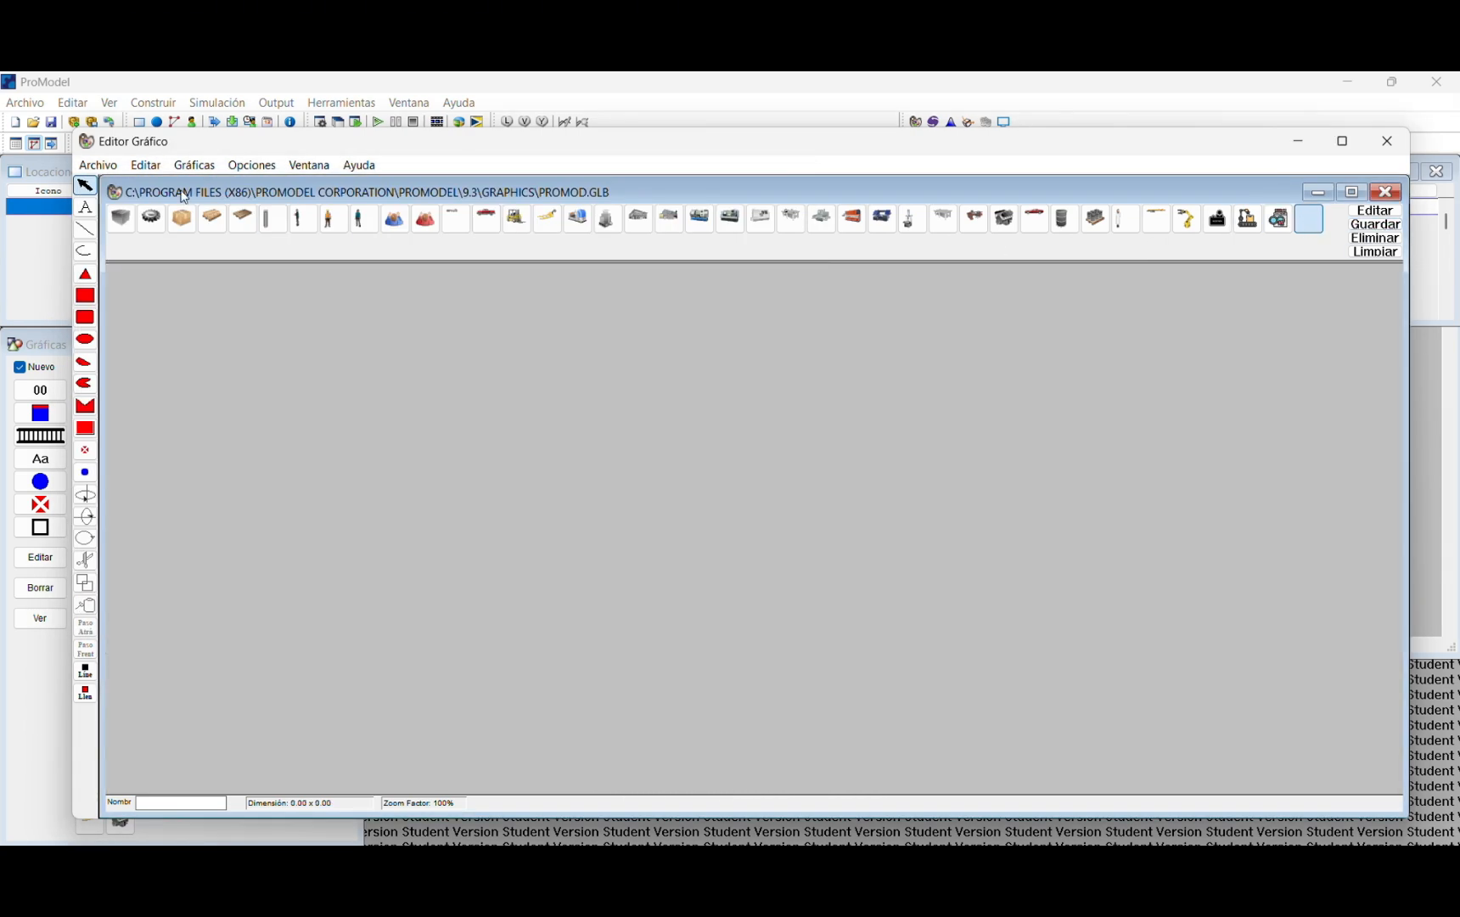
click(144, 166)
click(191, 295)
double_click(274, 367)
click(1375, 224)
Step: Import ALMACEN.jpg into the empty slot after the oven graphic and store it in the library
click(1338, 221)
click(145, 166)
click(191, 296)
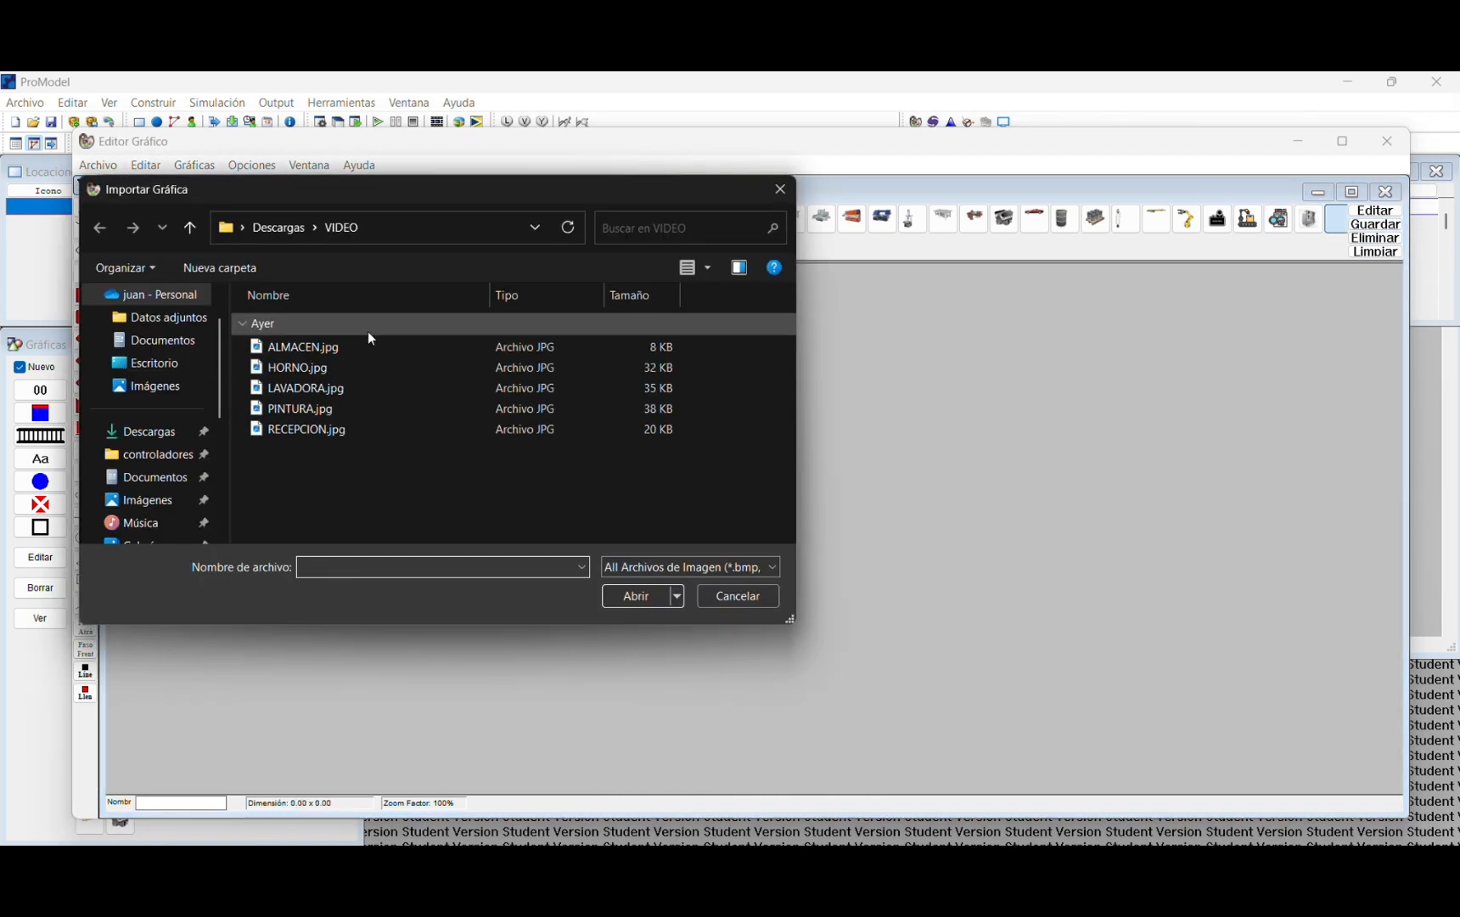
double_click(314, 345)
click(1375, 224)
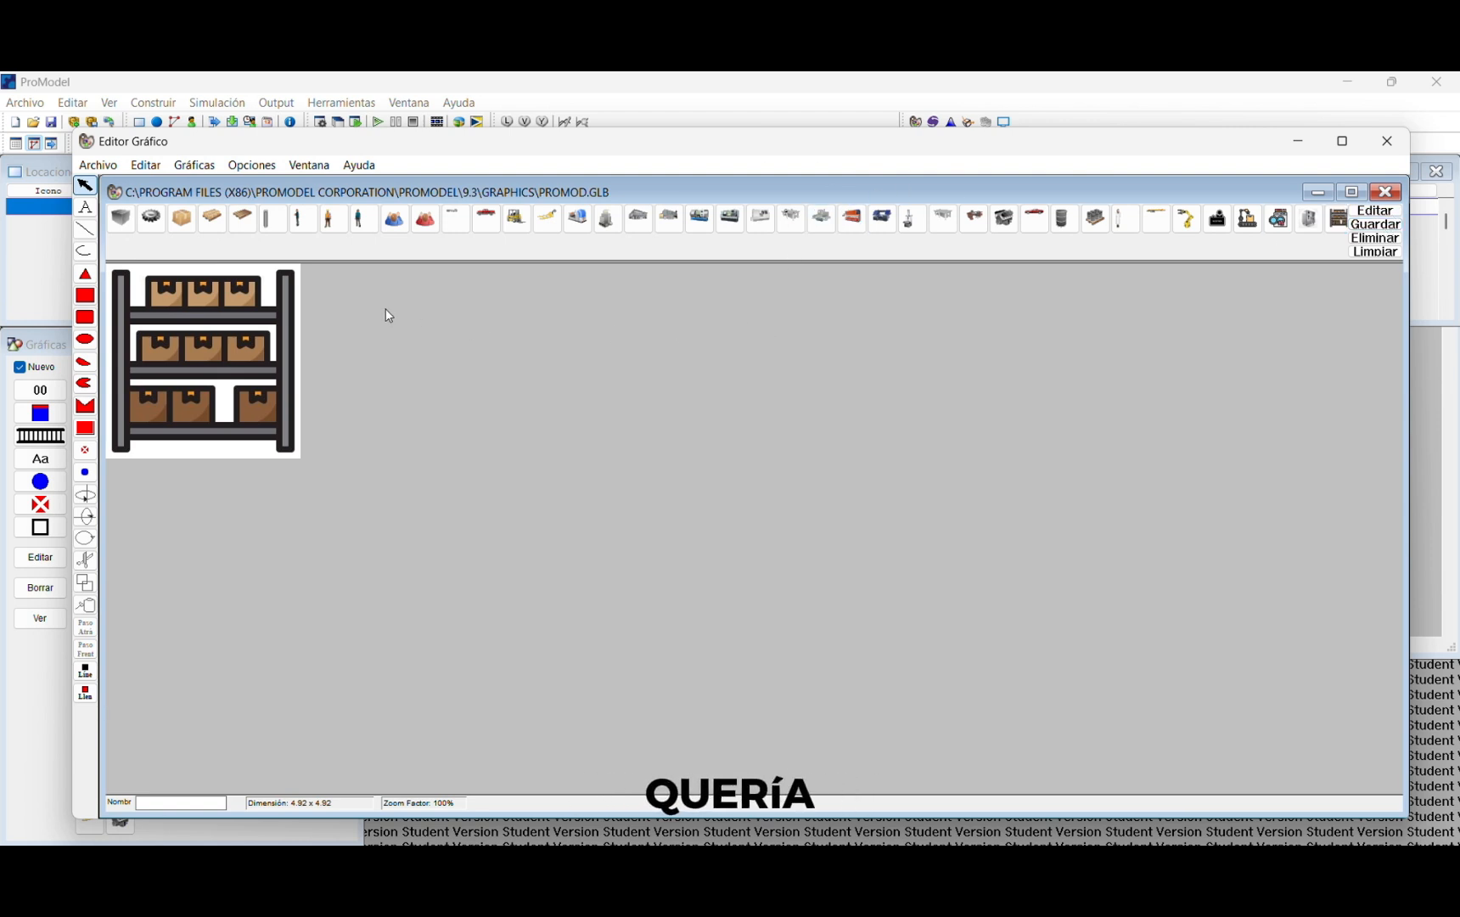
Step: Try to save the graphics library under its current file, PROMOD.GLB
click(91, 165)
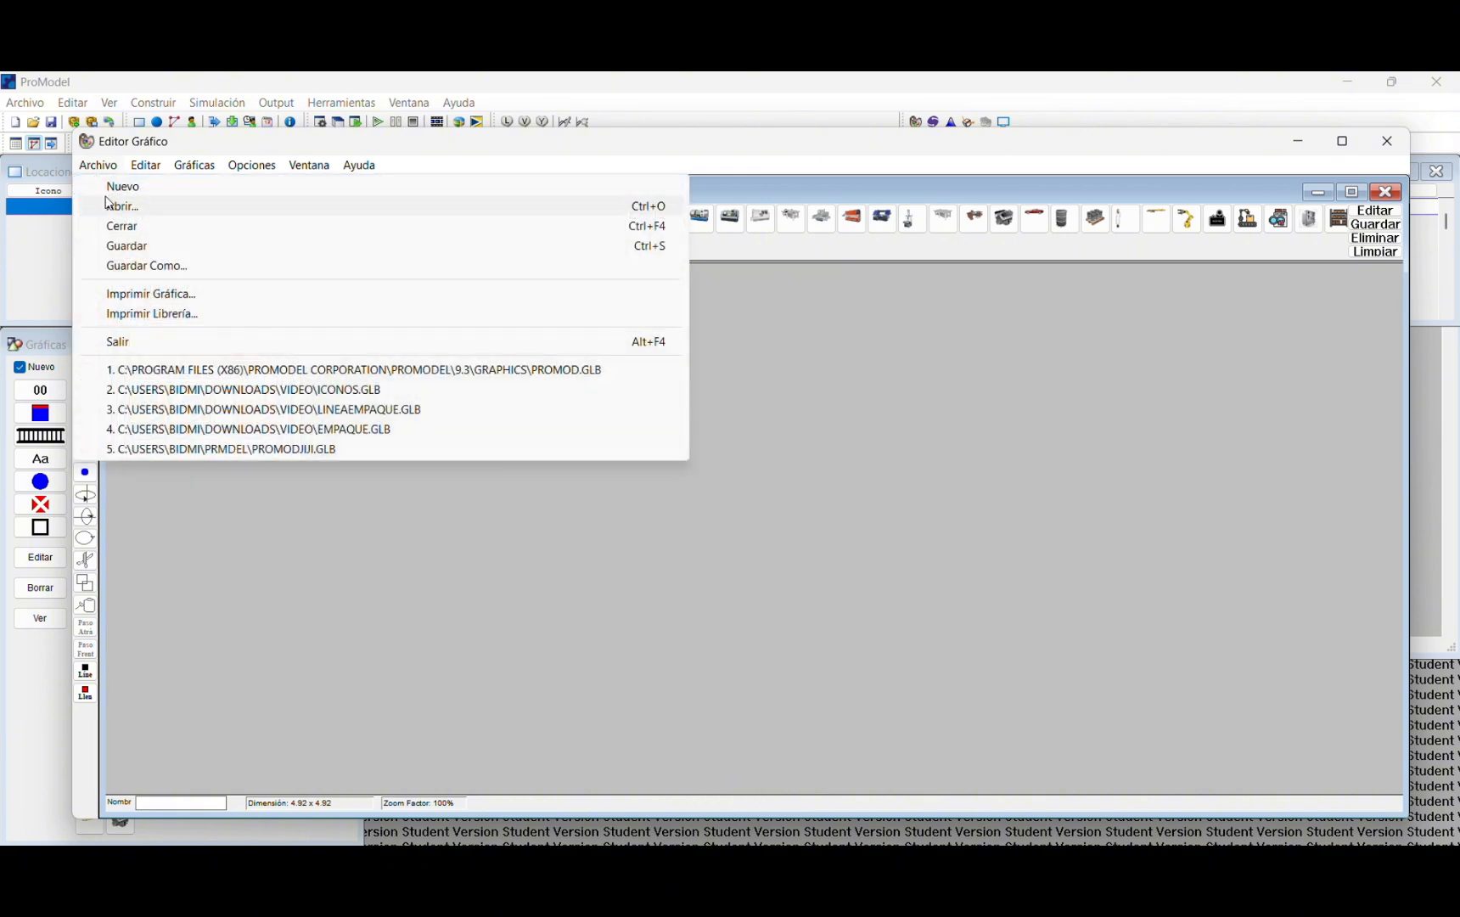
click(129, 247)
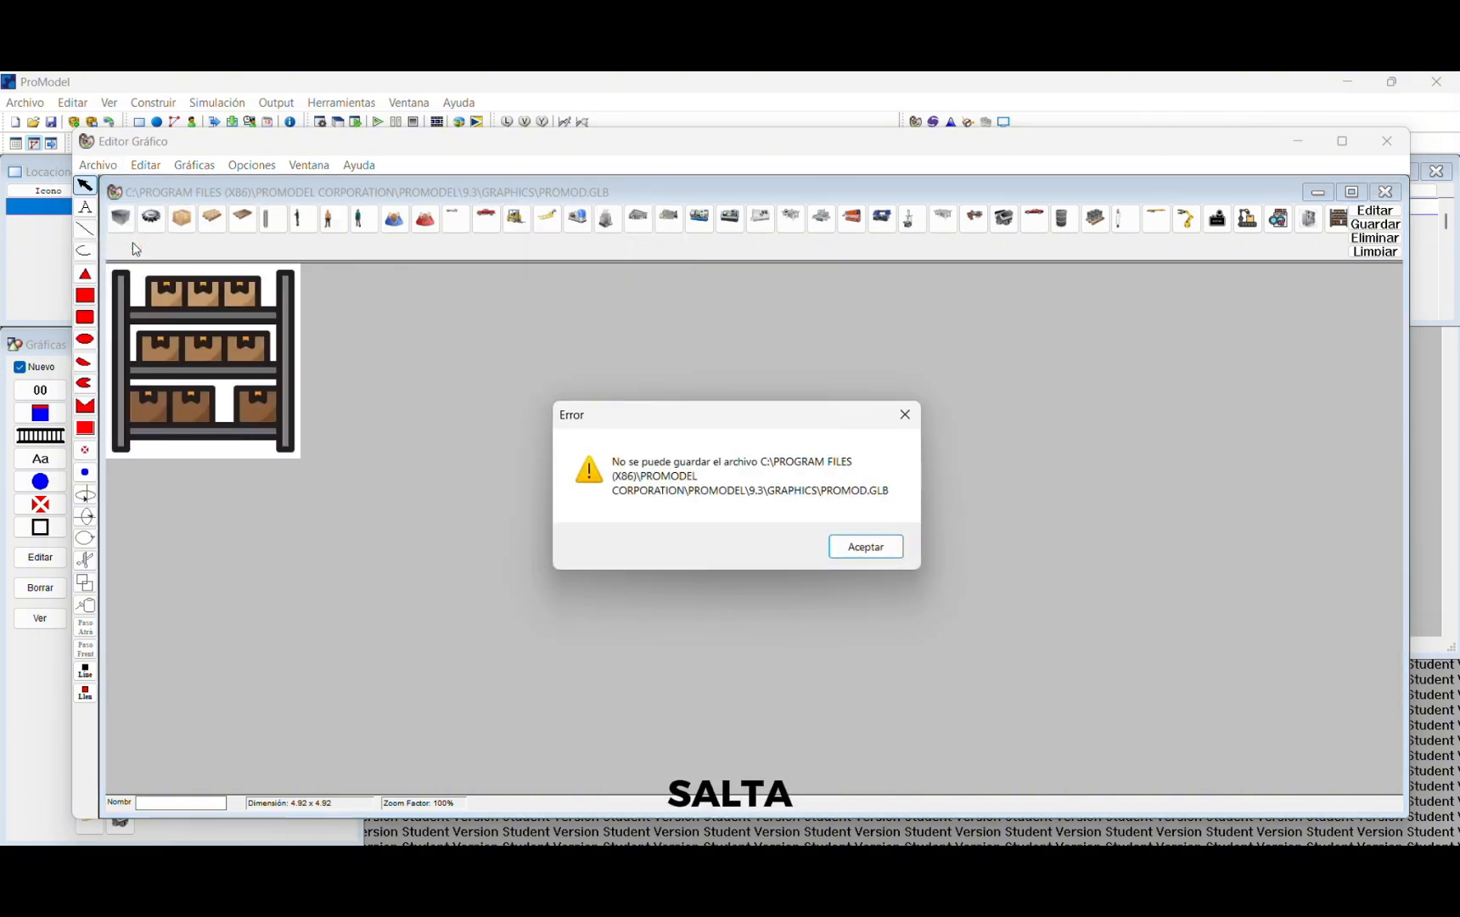
click(848, 560)
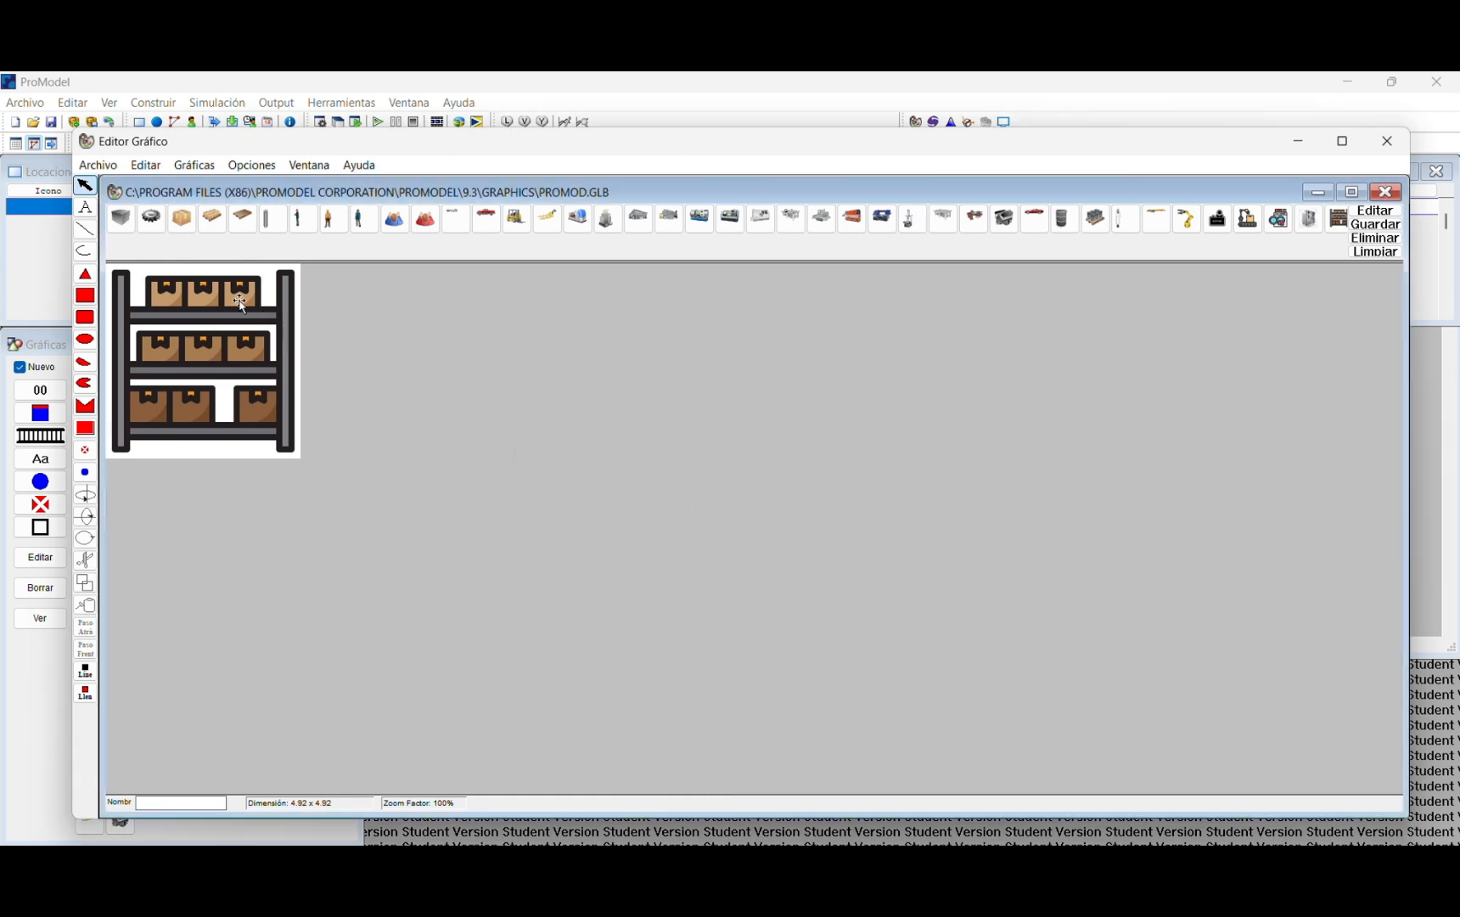
Step: Start saving the graphics library as a new file and choose the VIDEO folder in Descargas as its location
click(106, 165)
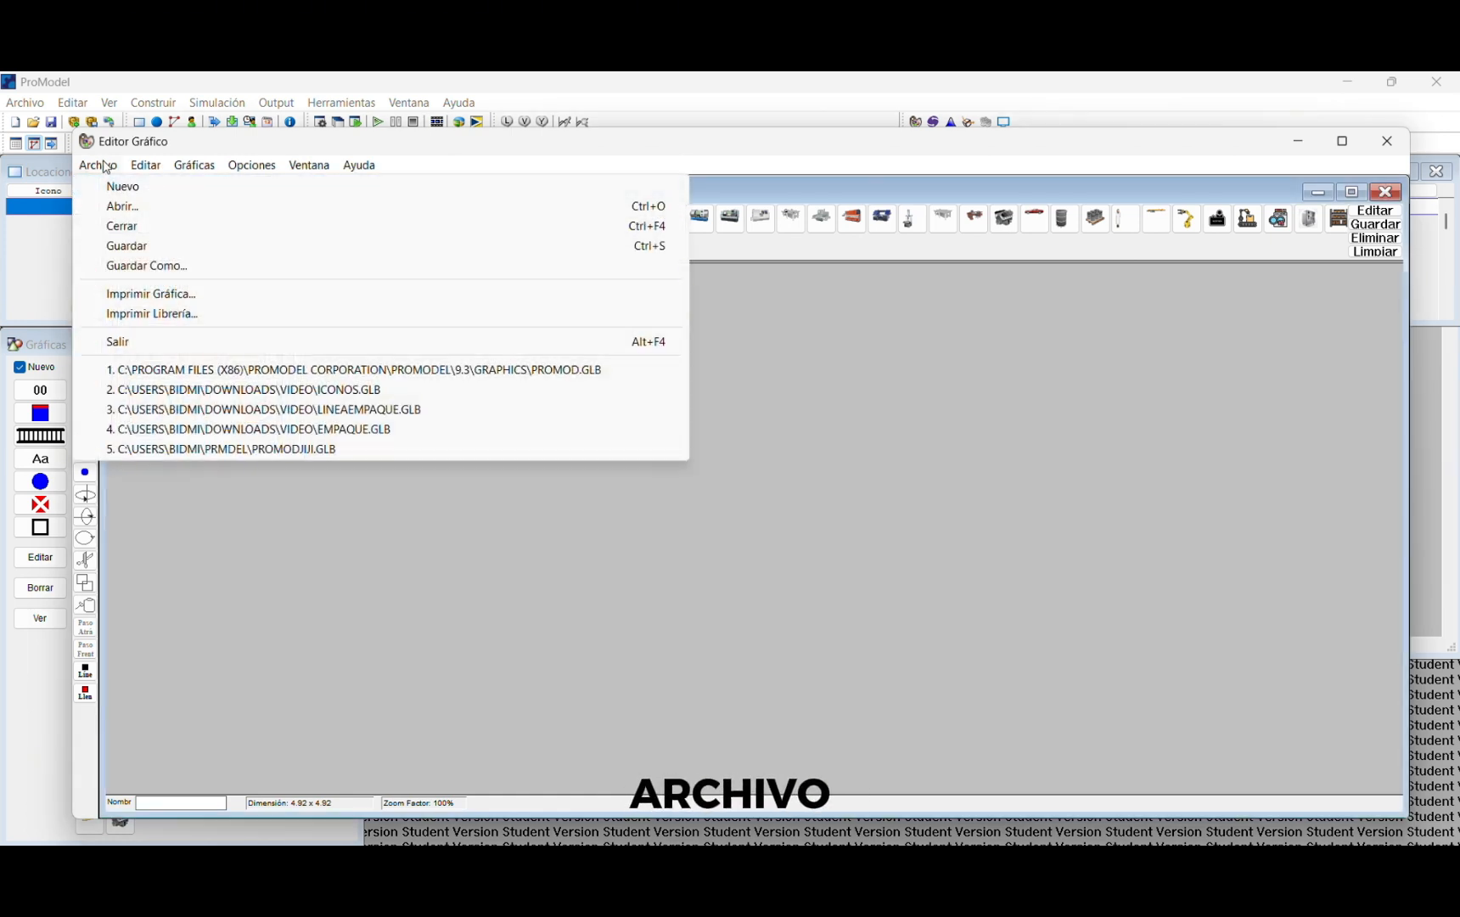
click(175, 273)
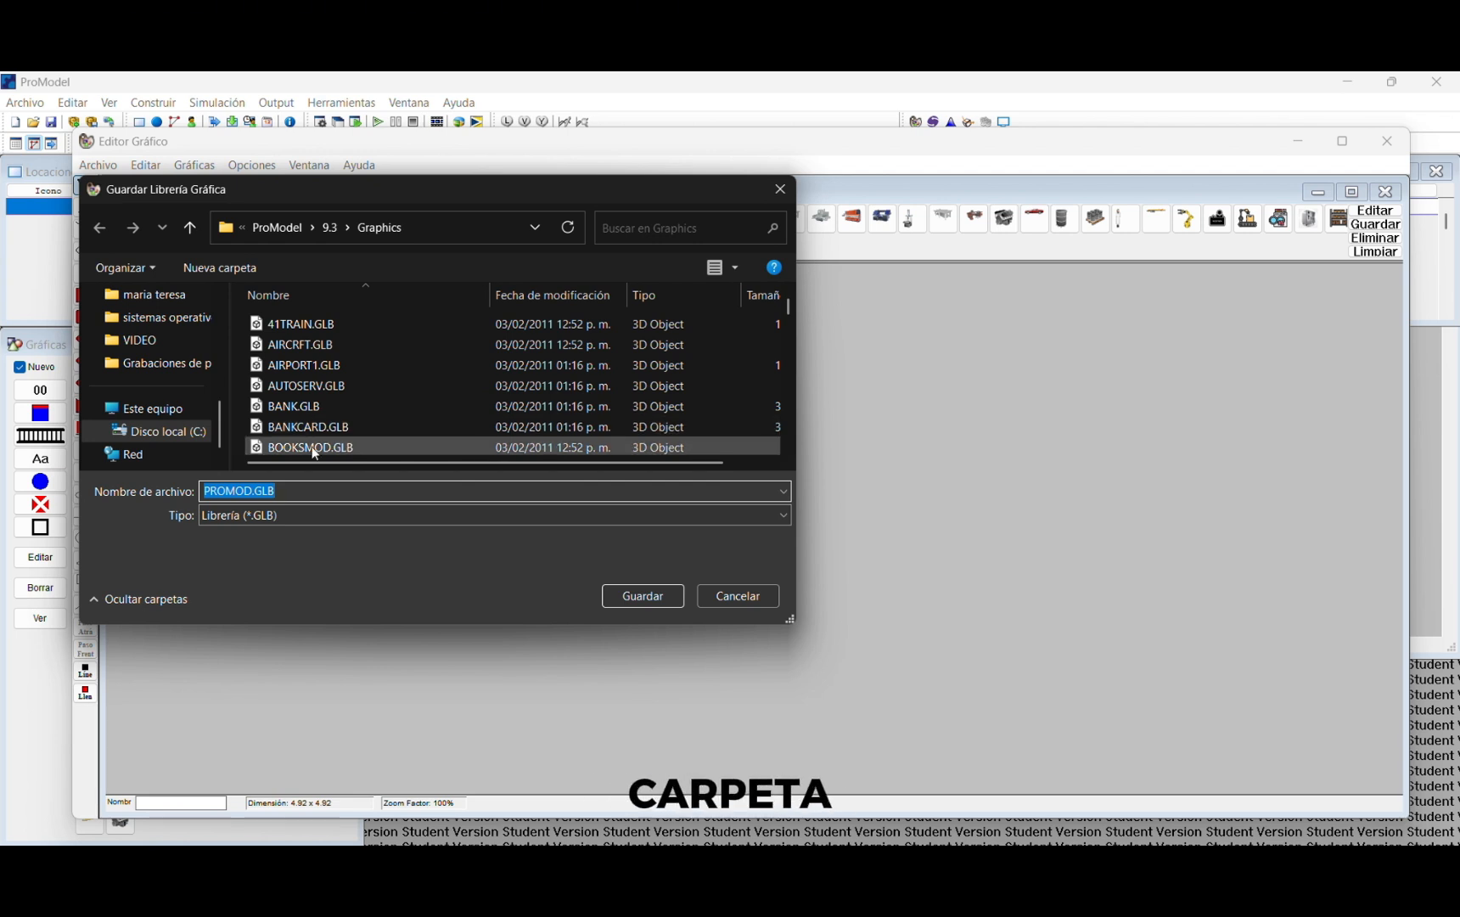
scroll(154, 419, up, 5)
scroll(154, 420, down, 4)
scroll(170, 407, up, 2)
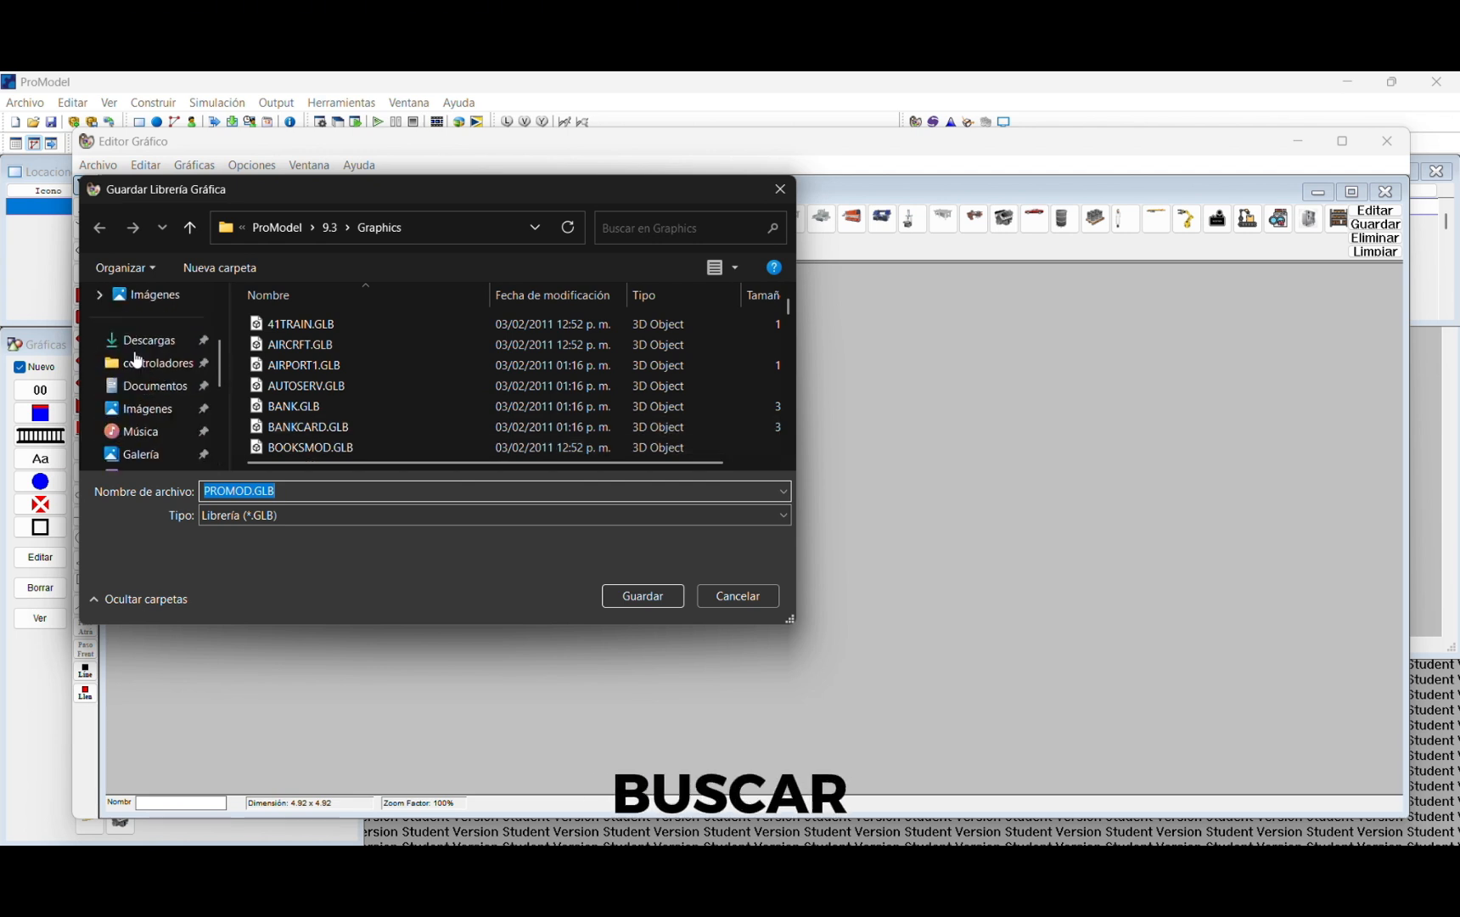
click(162, 343)
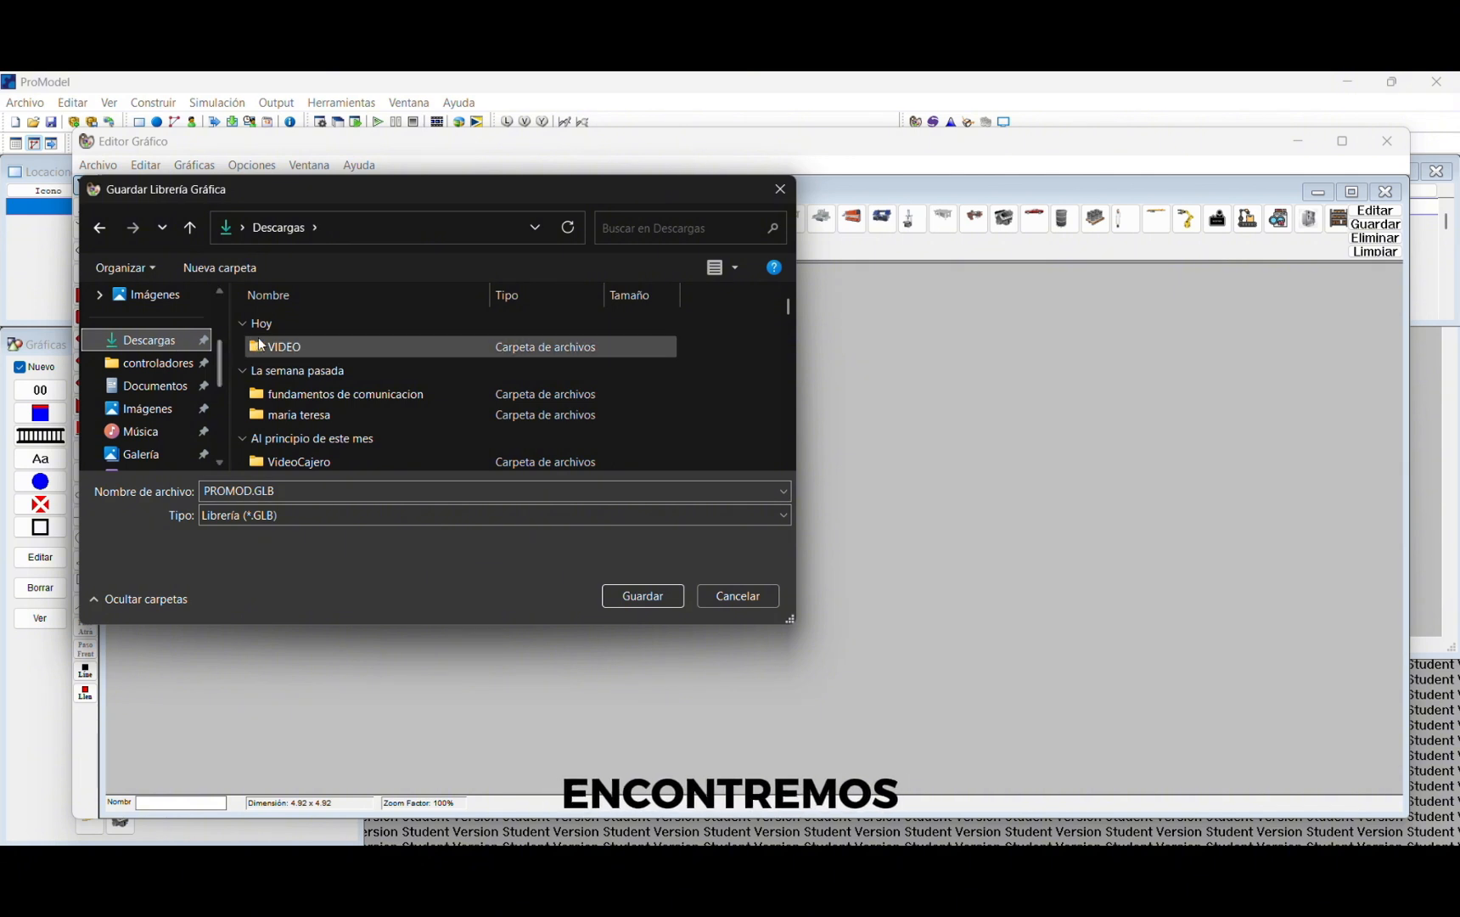
double_click(297, 342)
Step: Save the library under the name LINEAEMPAQUE.GLB and close the graphic editor
click(288, 522)
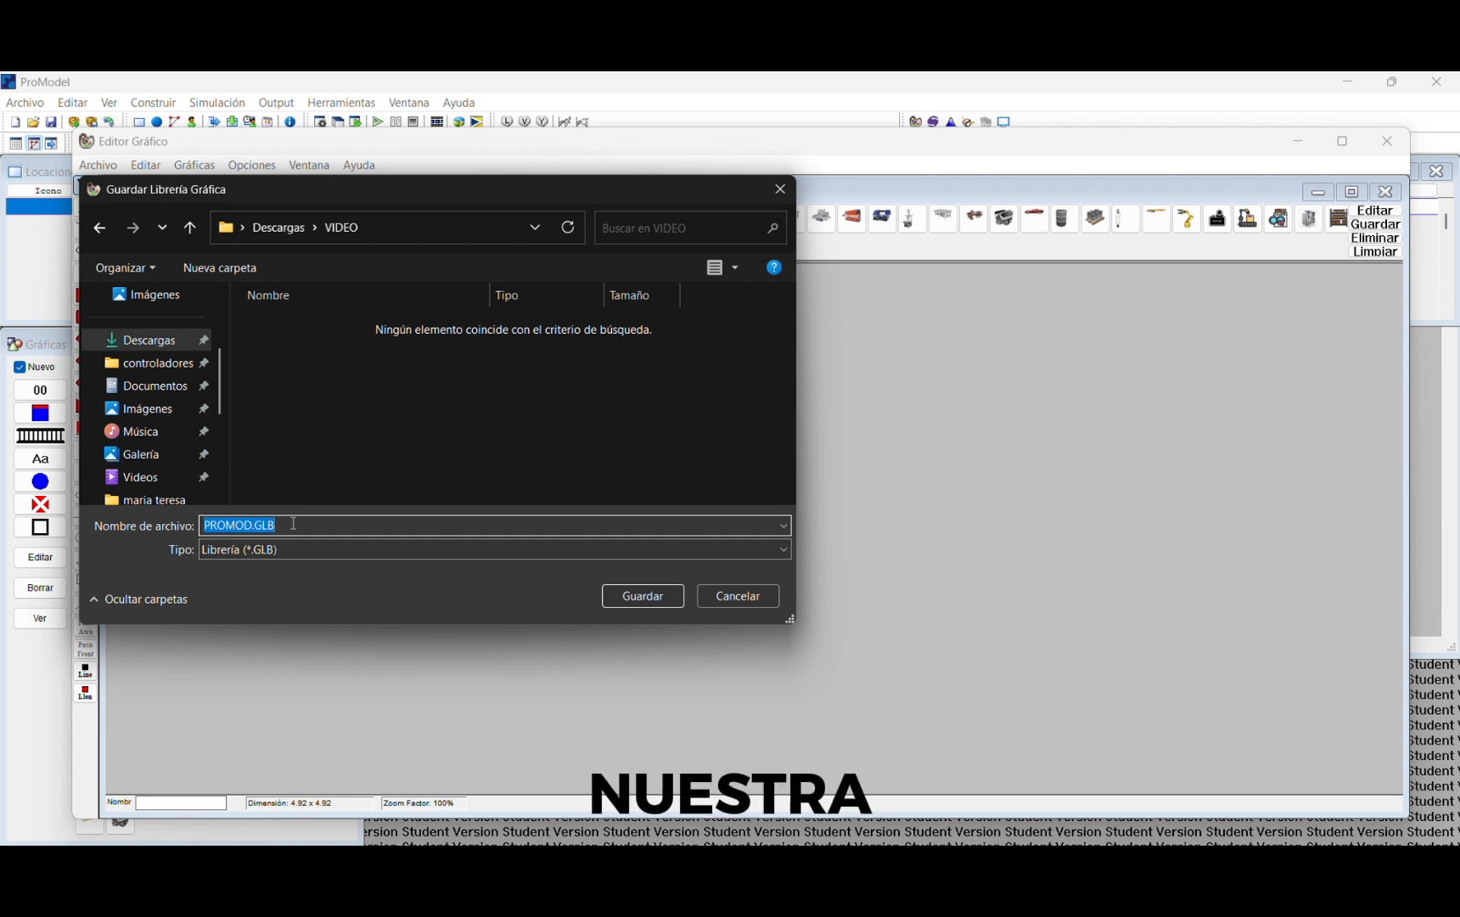
key(BackSpace)
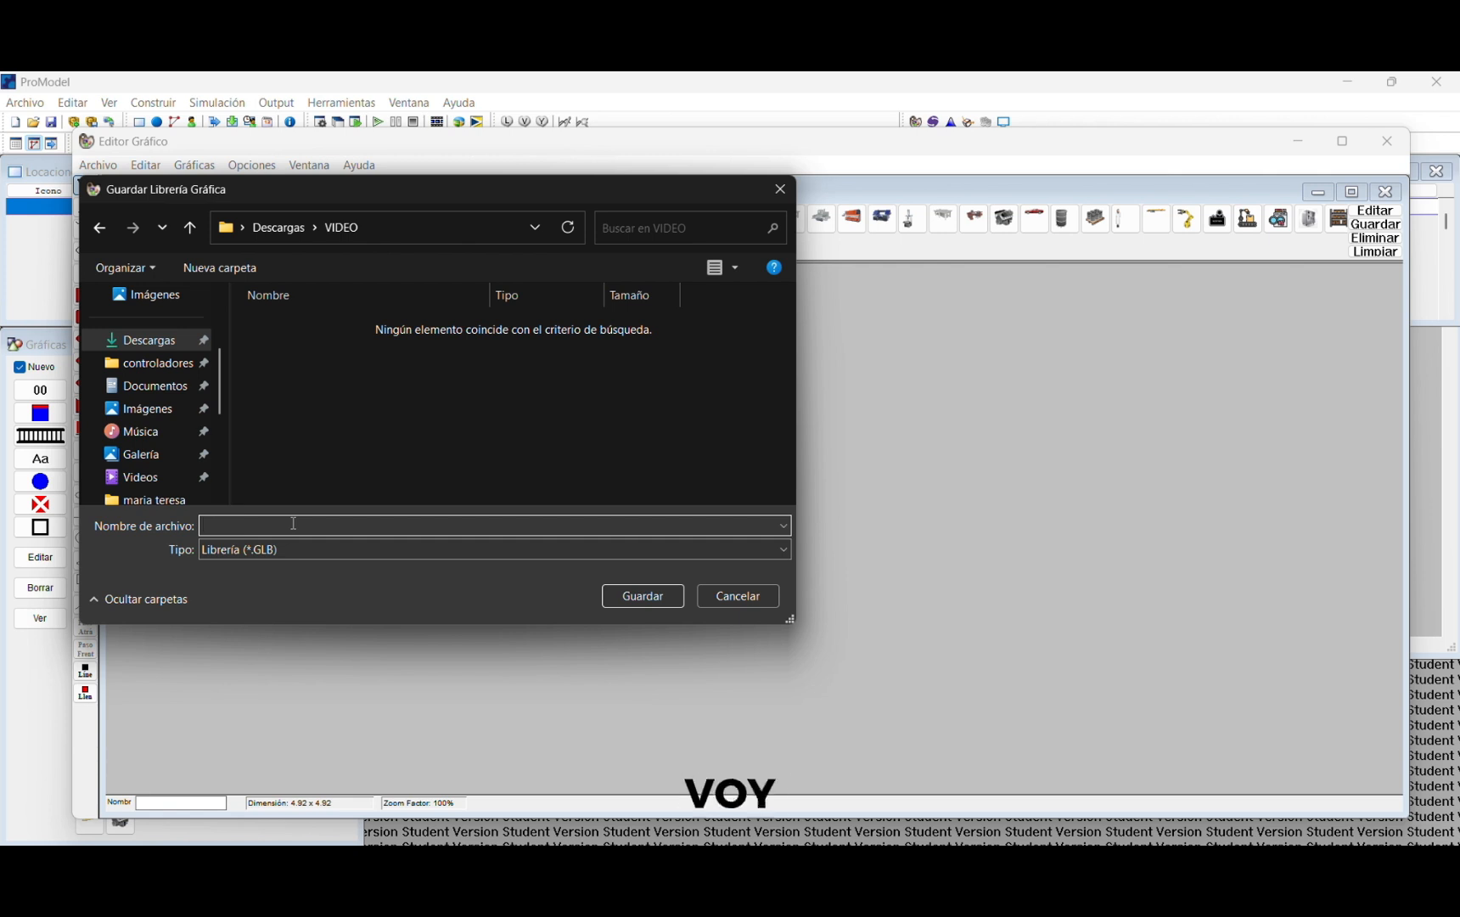
text(LIE)
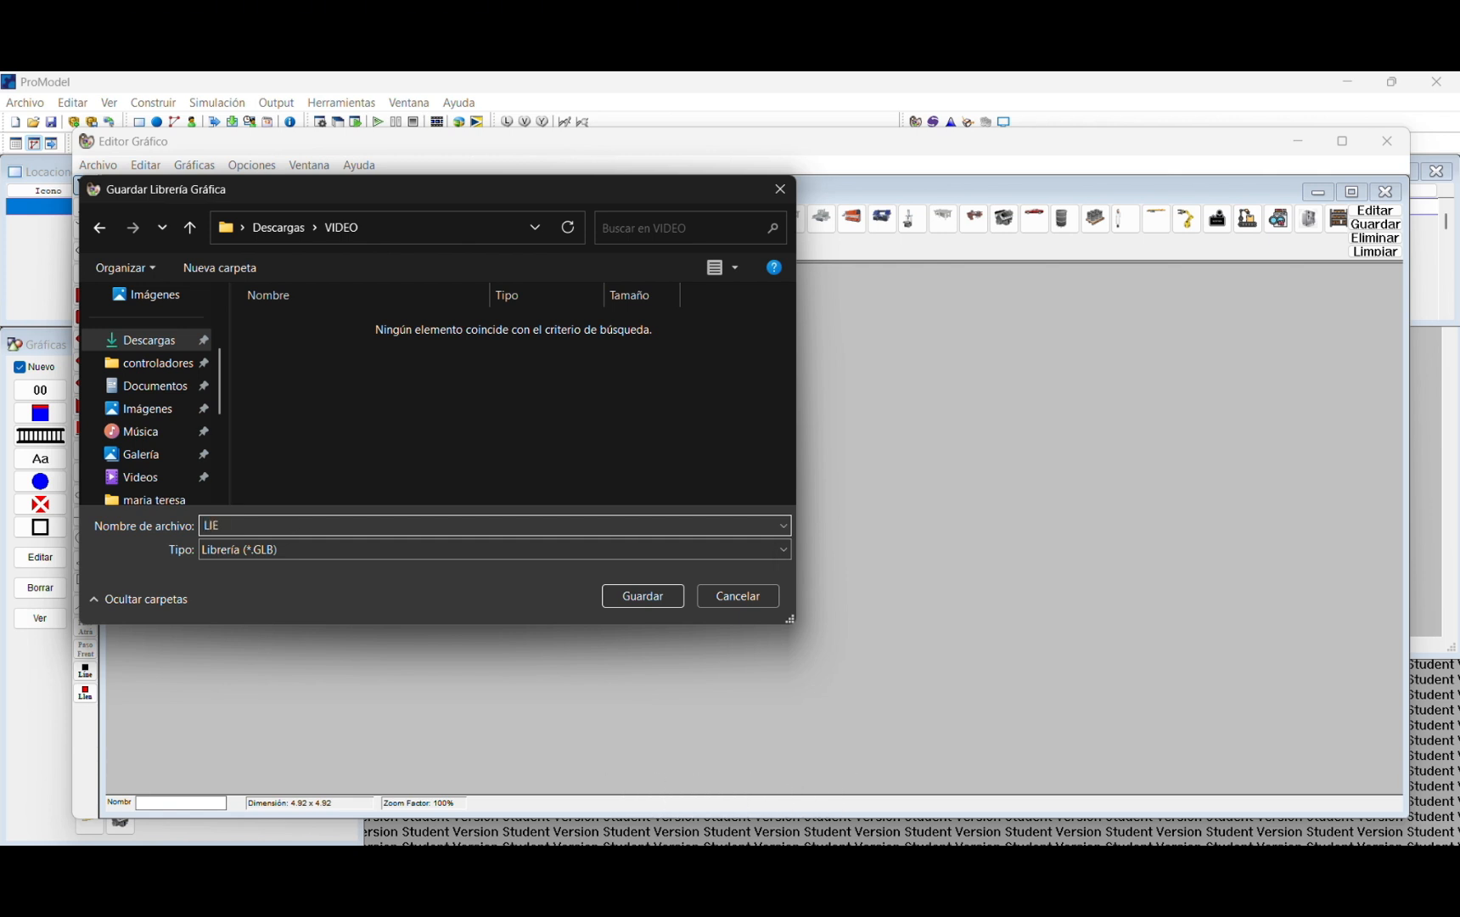
key(BackSpace)
key(BackSpace)
text(I)
click(629, 594)
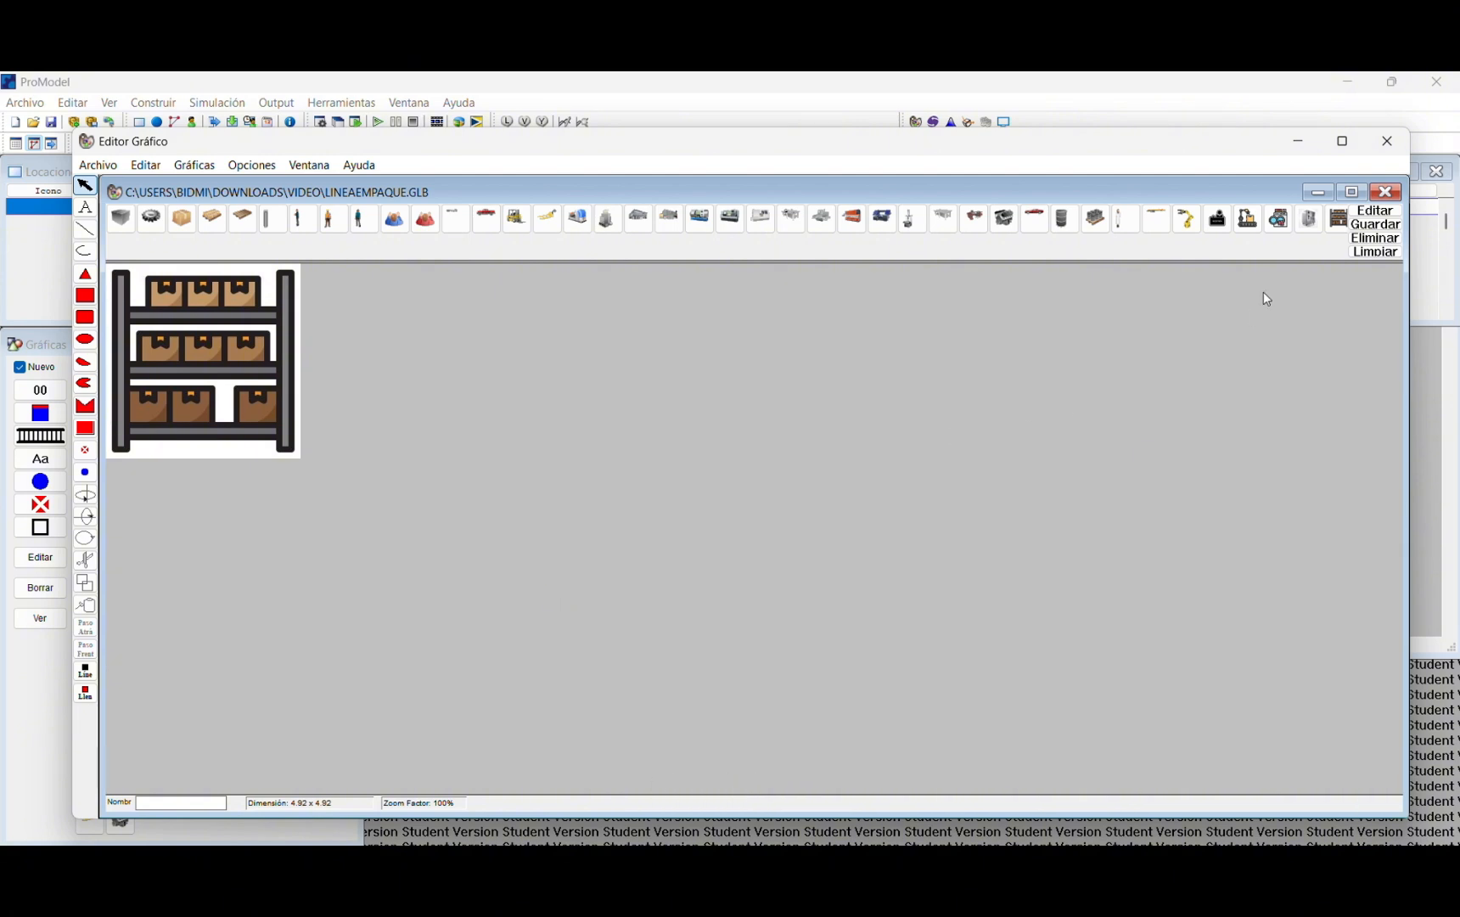
click(1385, 191)
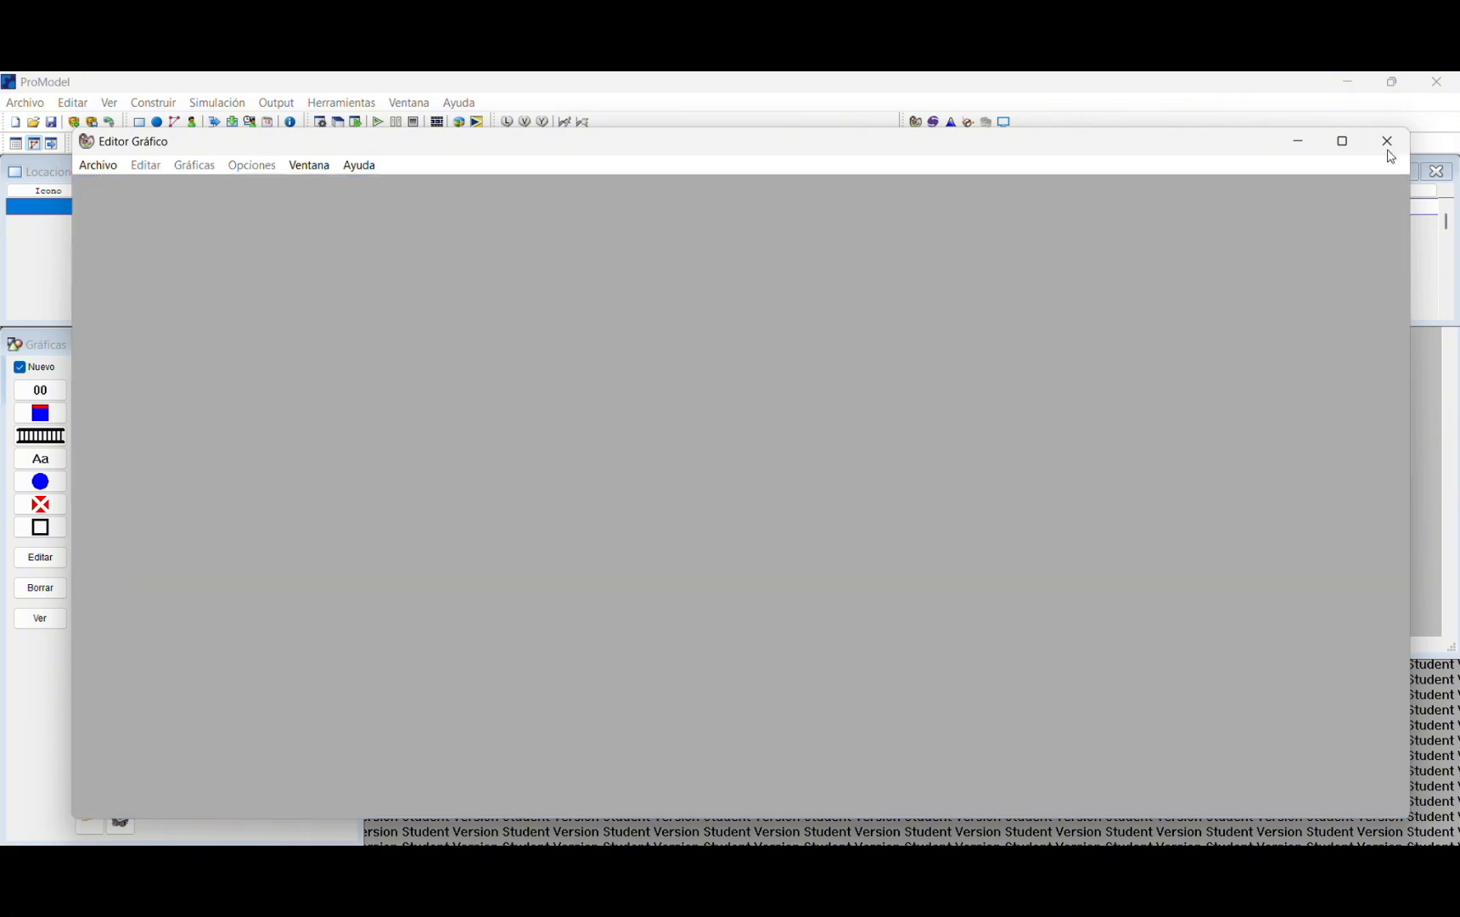
click(1387, 145)
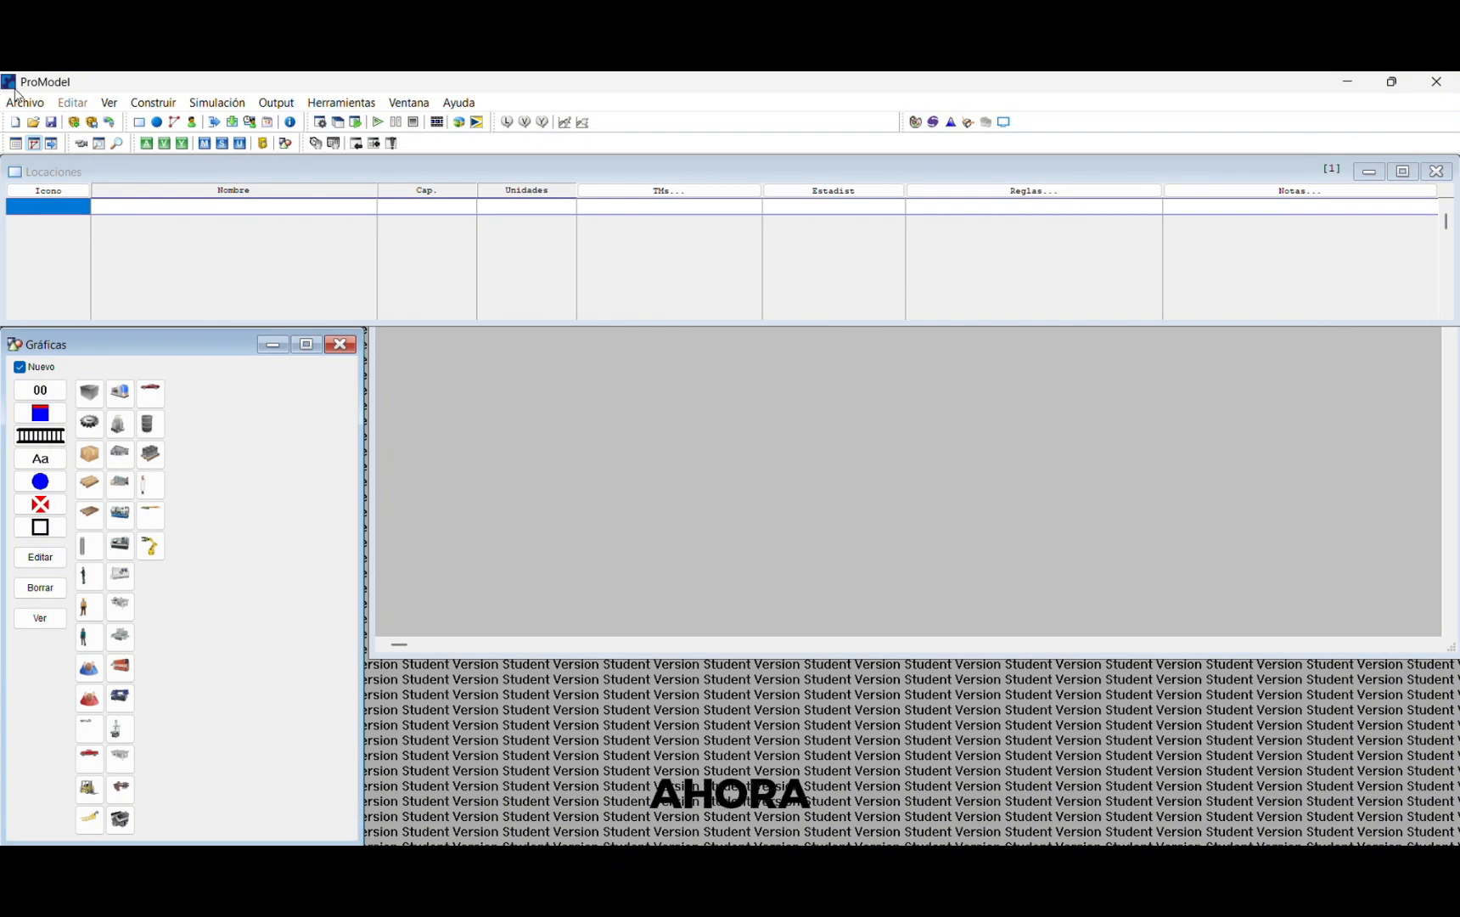
Step: Create a new model without saving the current one and title it PROYECTO_INTEGRADOR
click(16, 124)
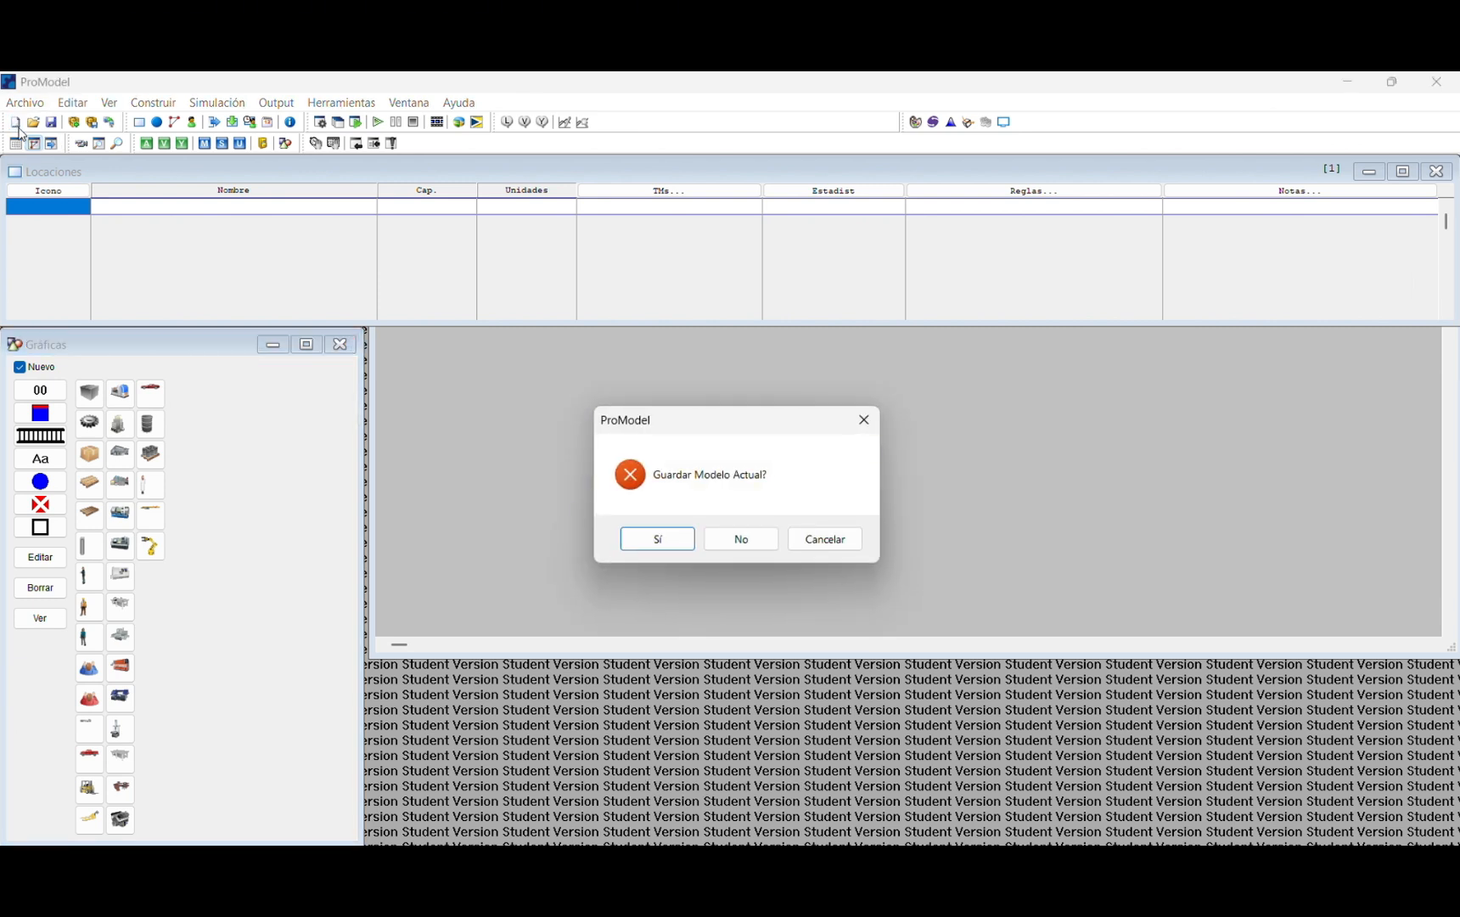
click(741, 539)
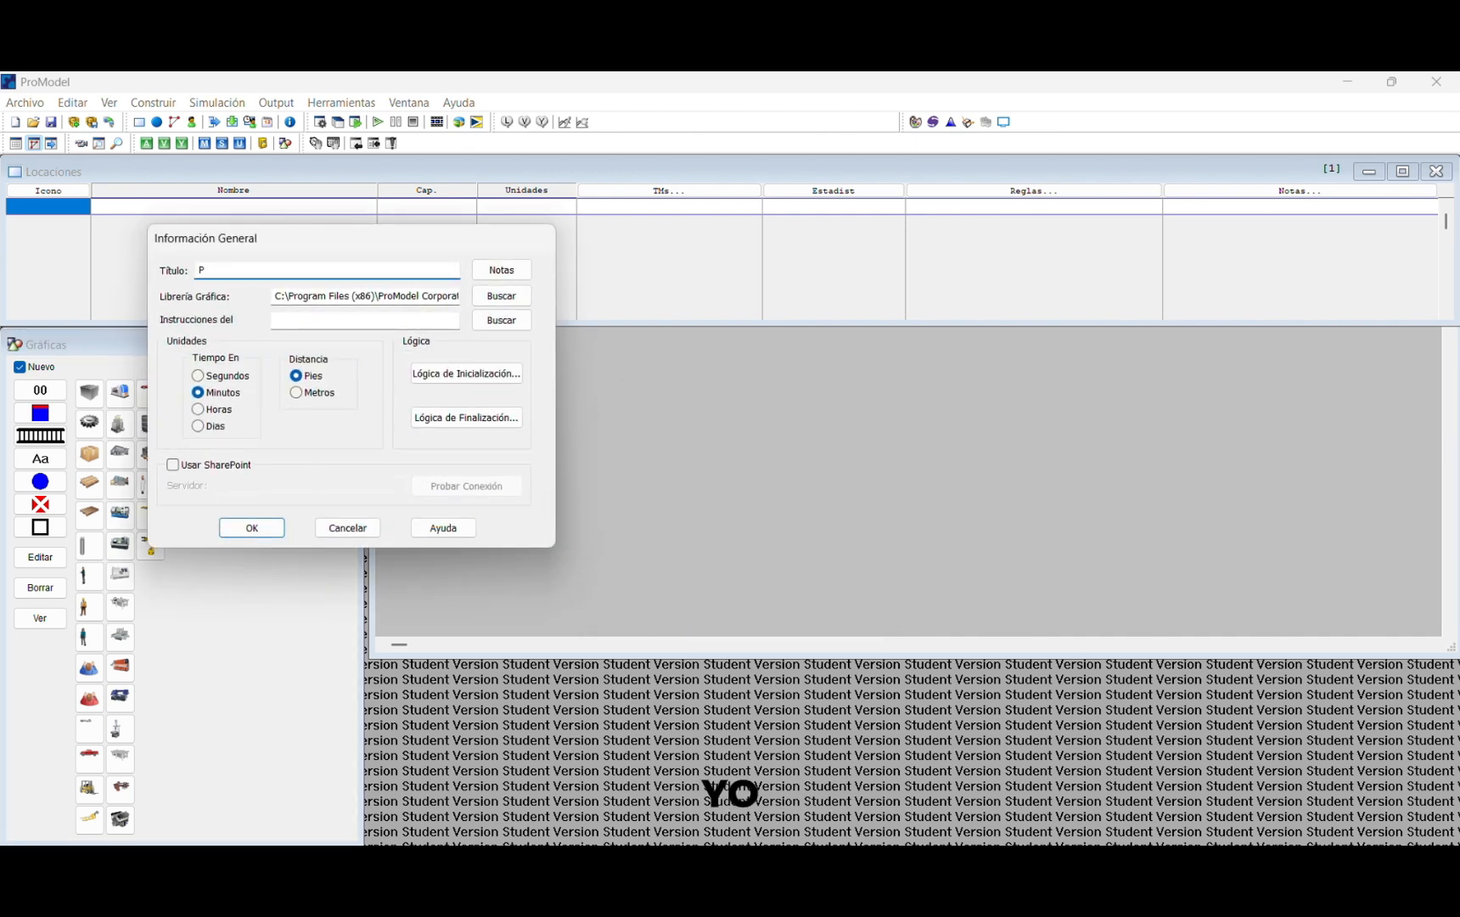
text(PROYECTO)
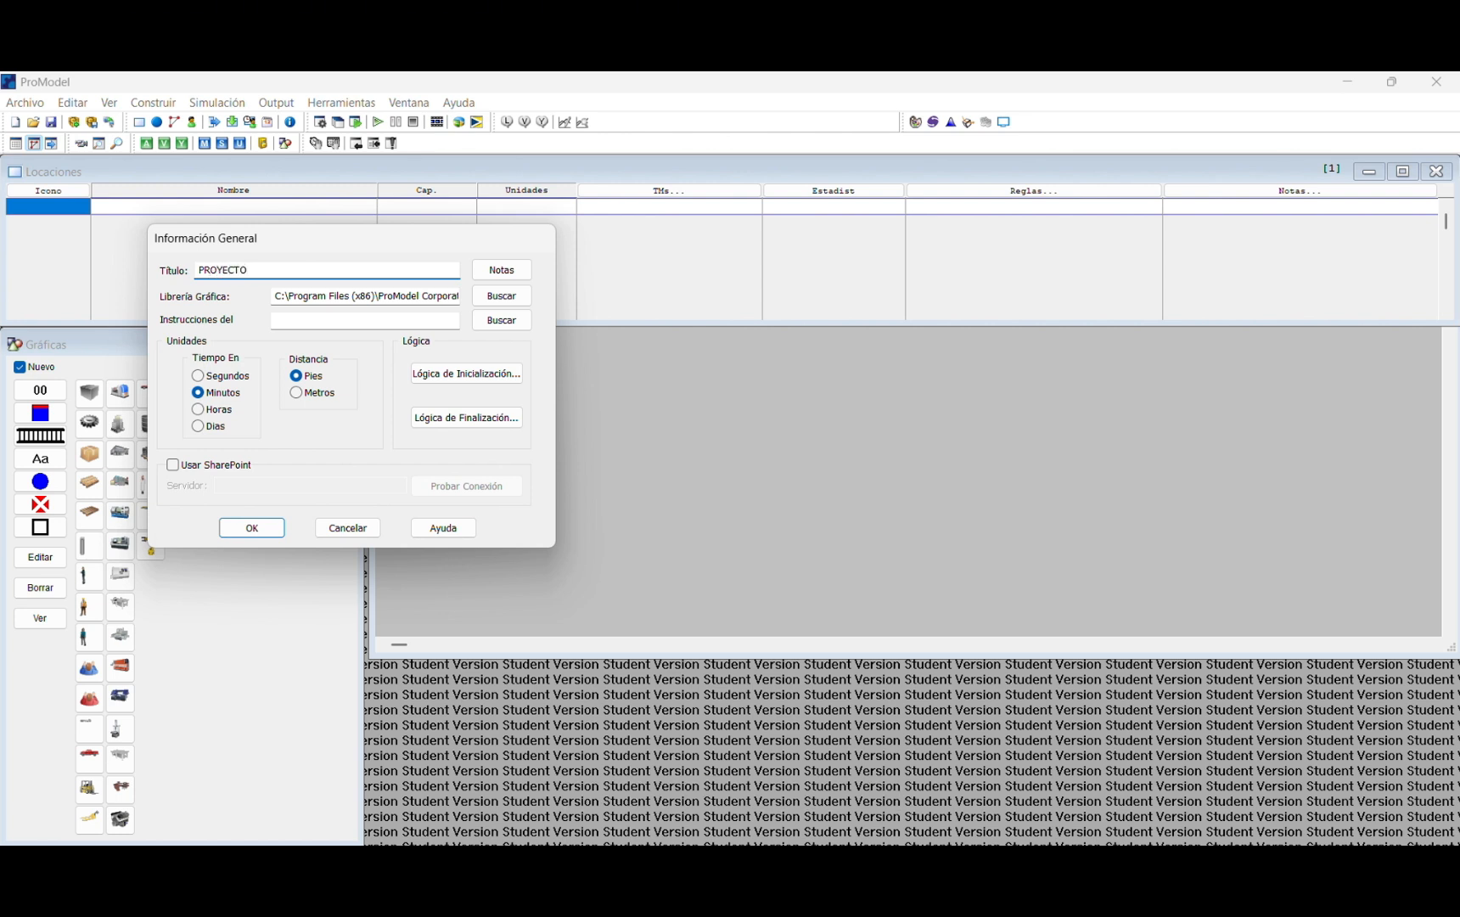
text(_INTEGRADOR)
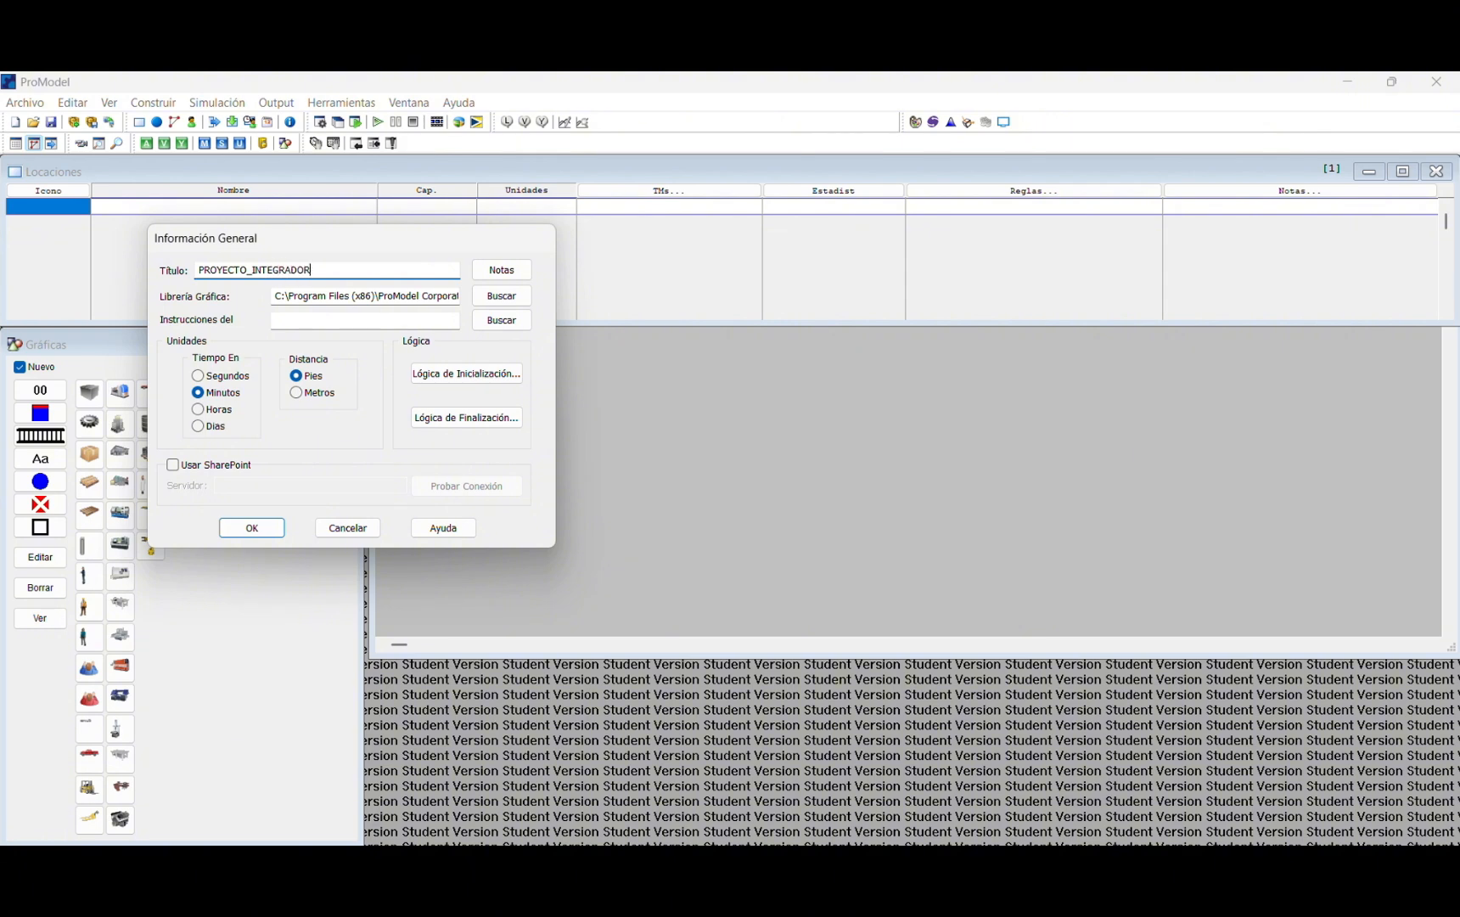
Step: Assign LINEAEMPAQUE.GLB from the VIDEO folder as the model's graphics library and accept the general information
click(486, 297)
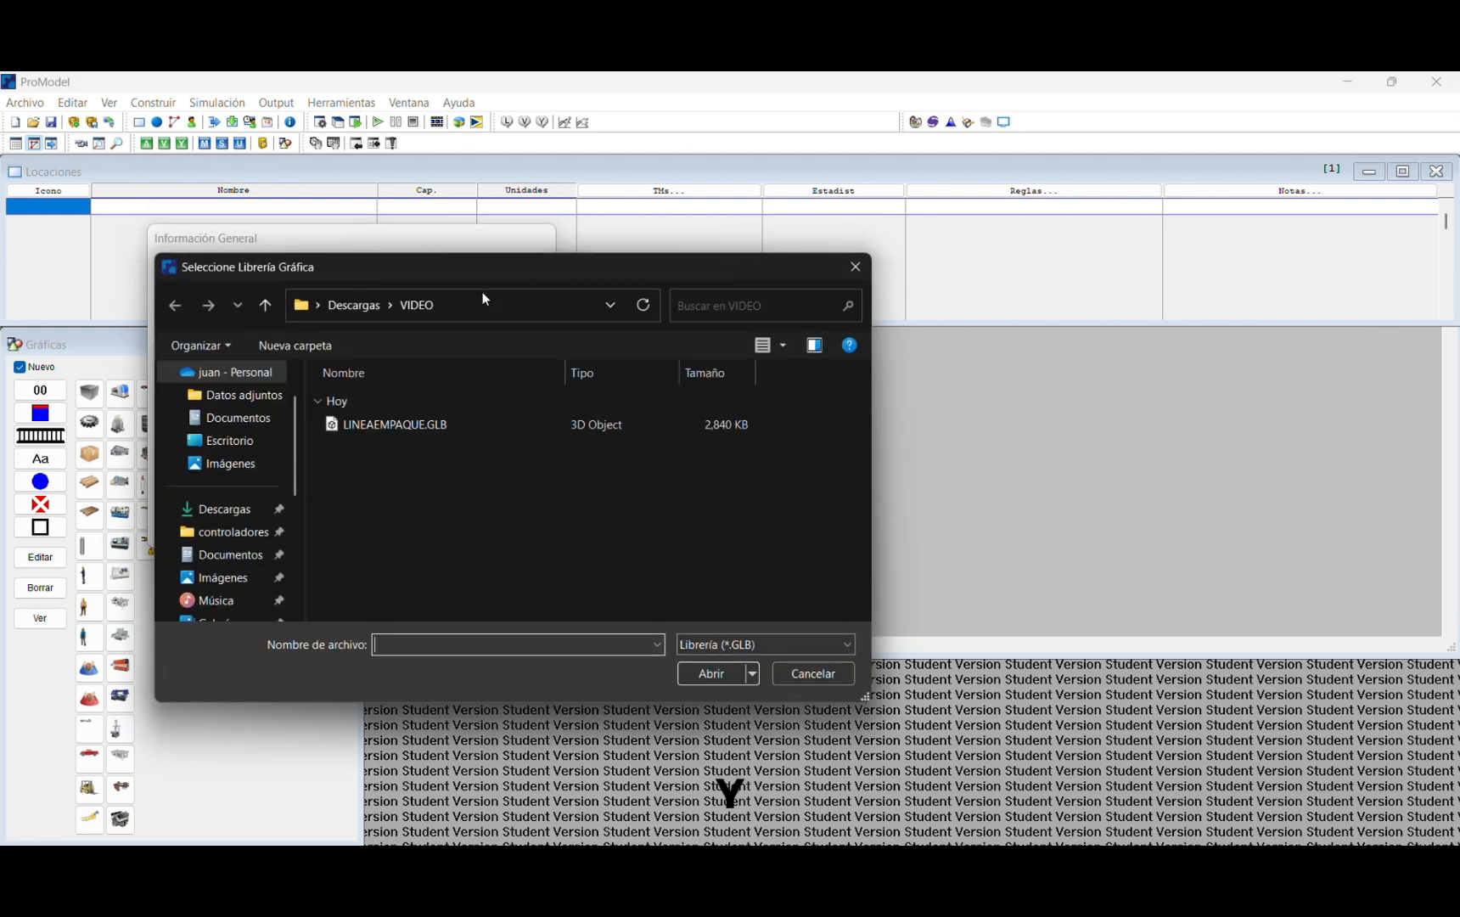
click(457, 433)
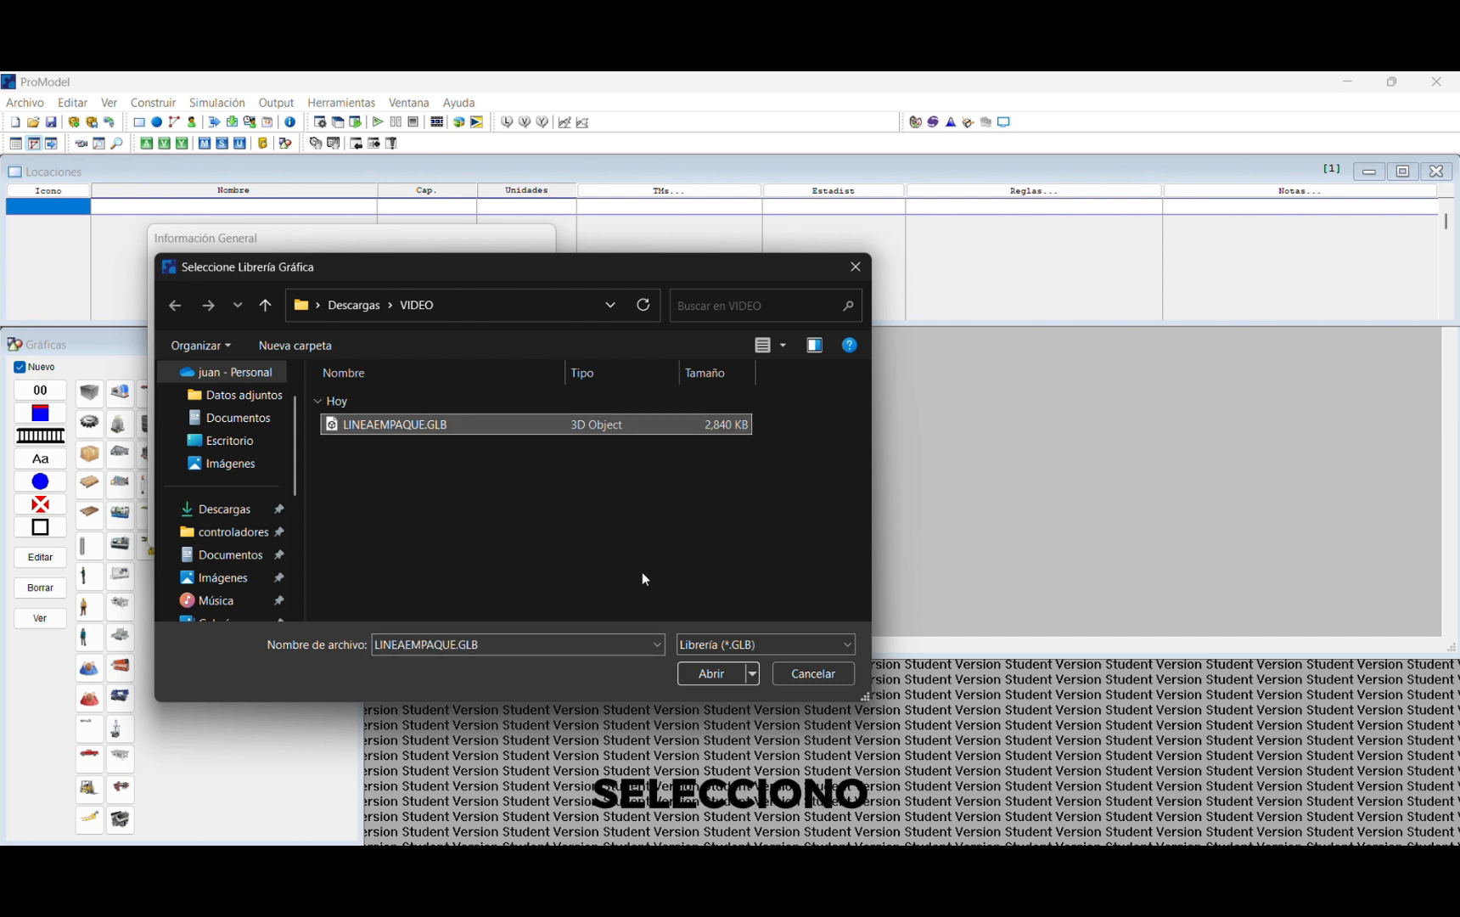
click(711, 674)
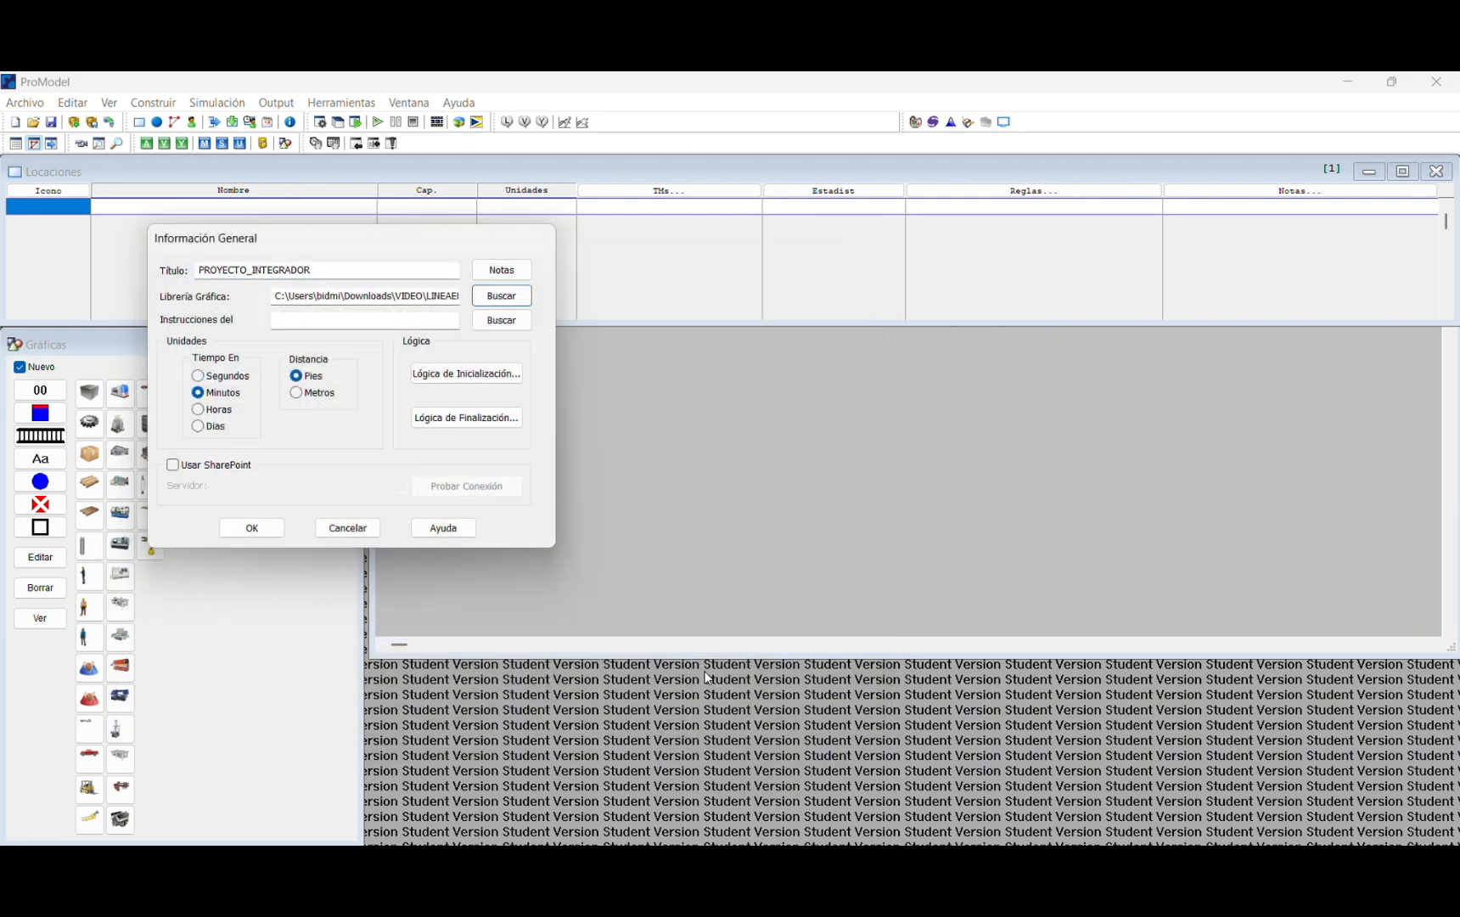
click(253, 529)
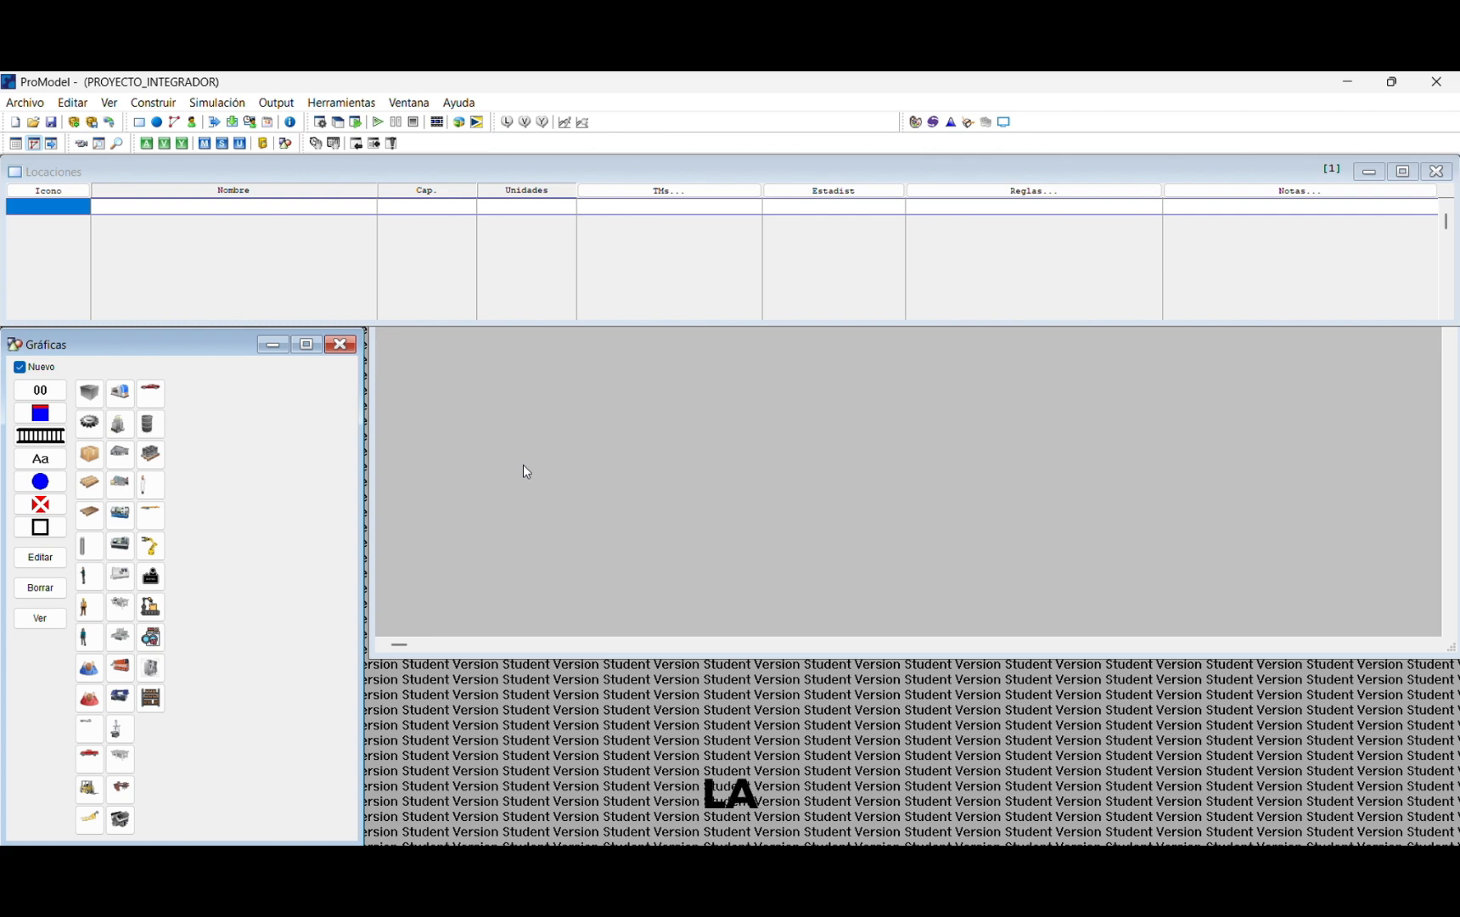
Step: Move the layout window below the locations table and place an enlarged reception-desk graphic in it as a new location
click(525, 469)
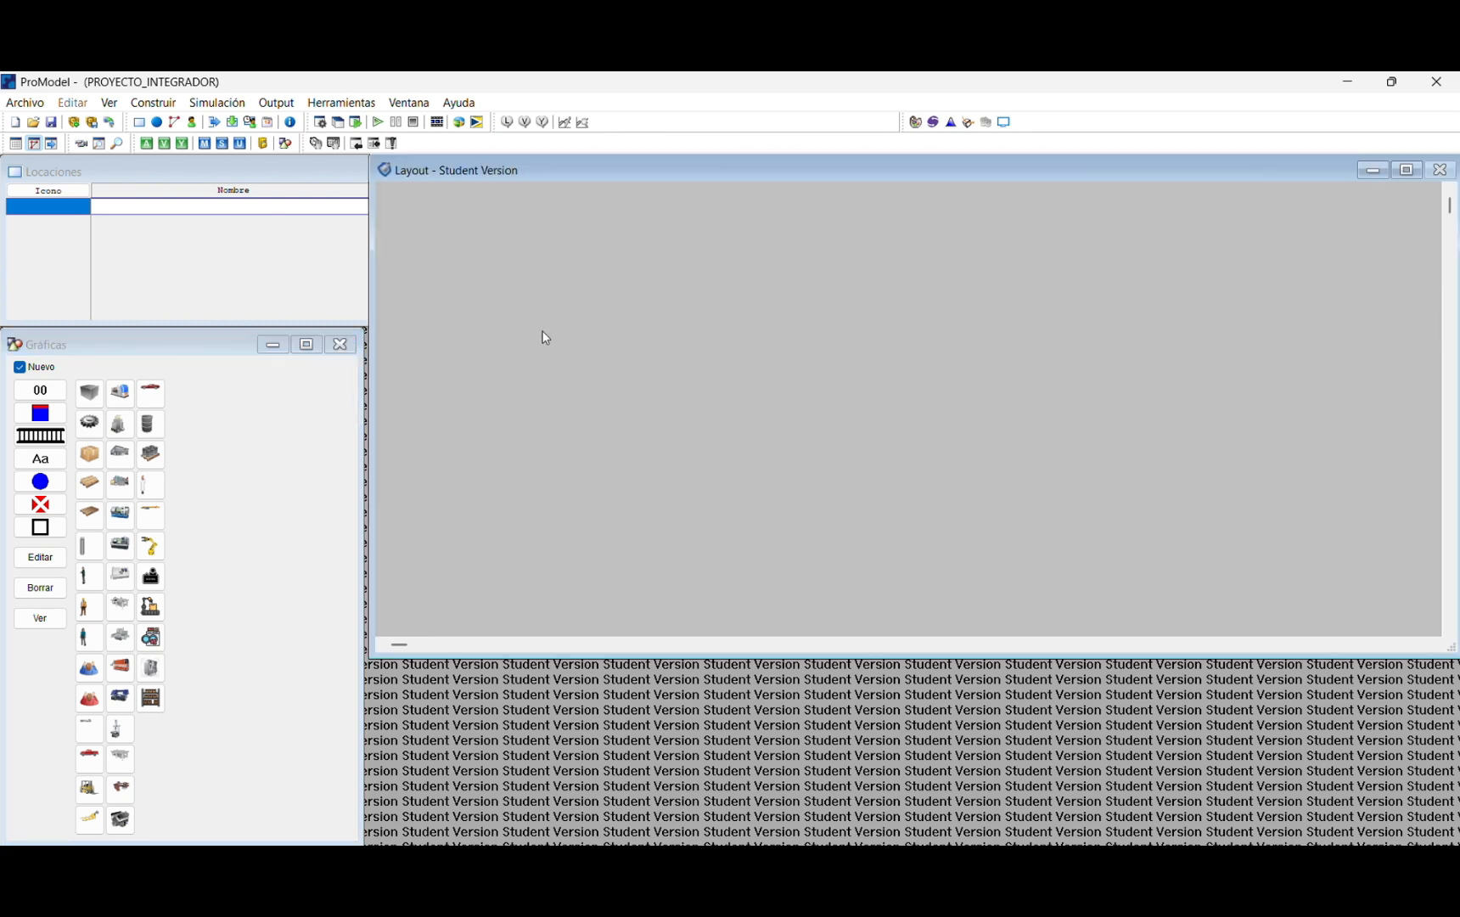
drag(507, 187, 502, 357)
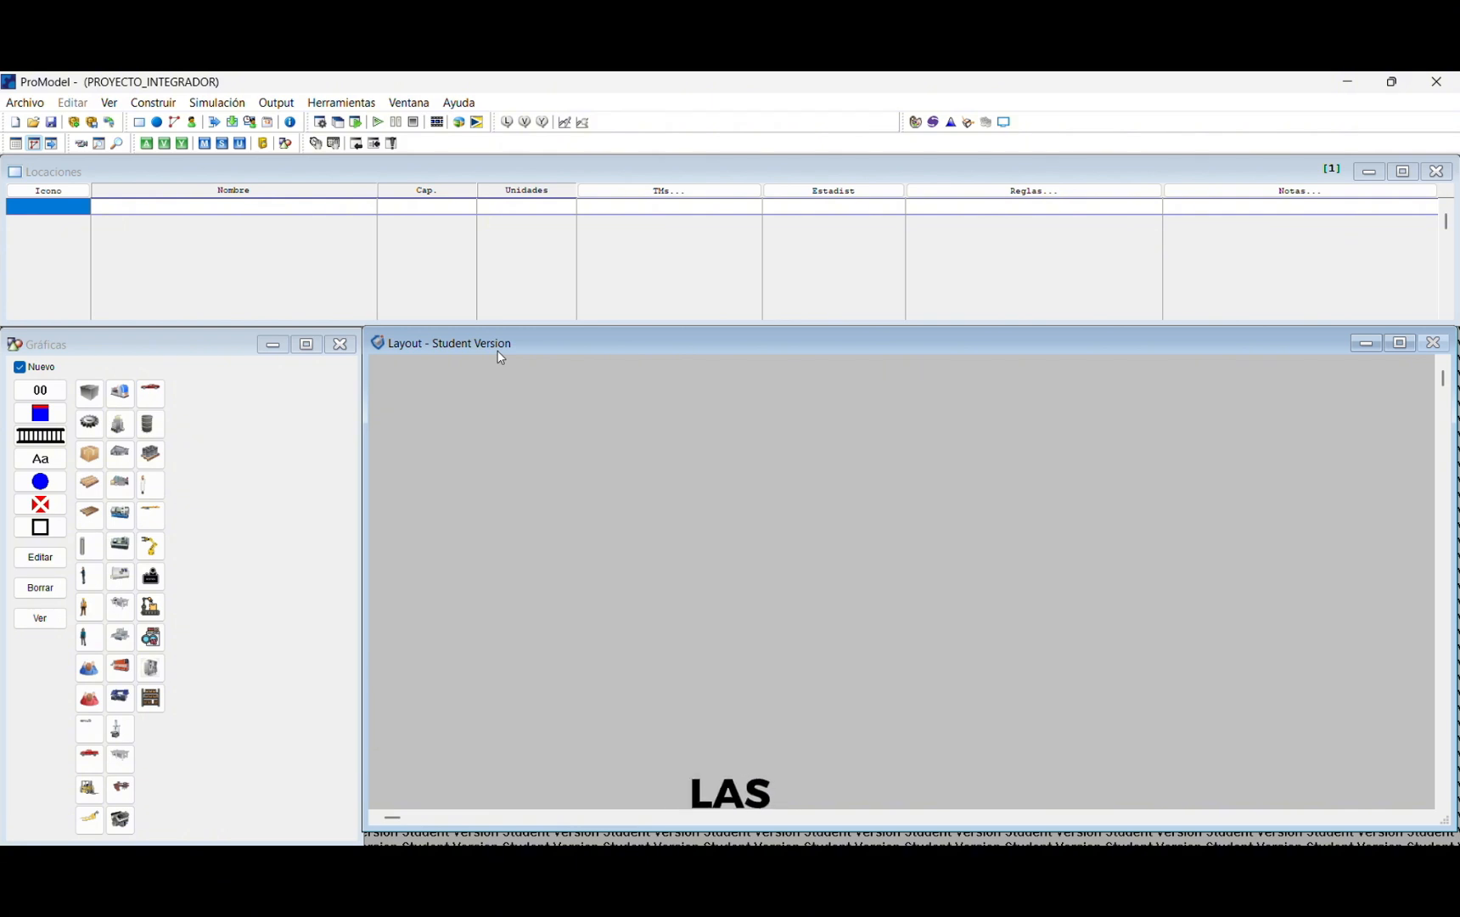
click(152, 586)
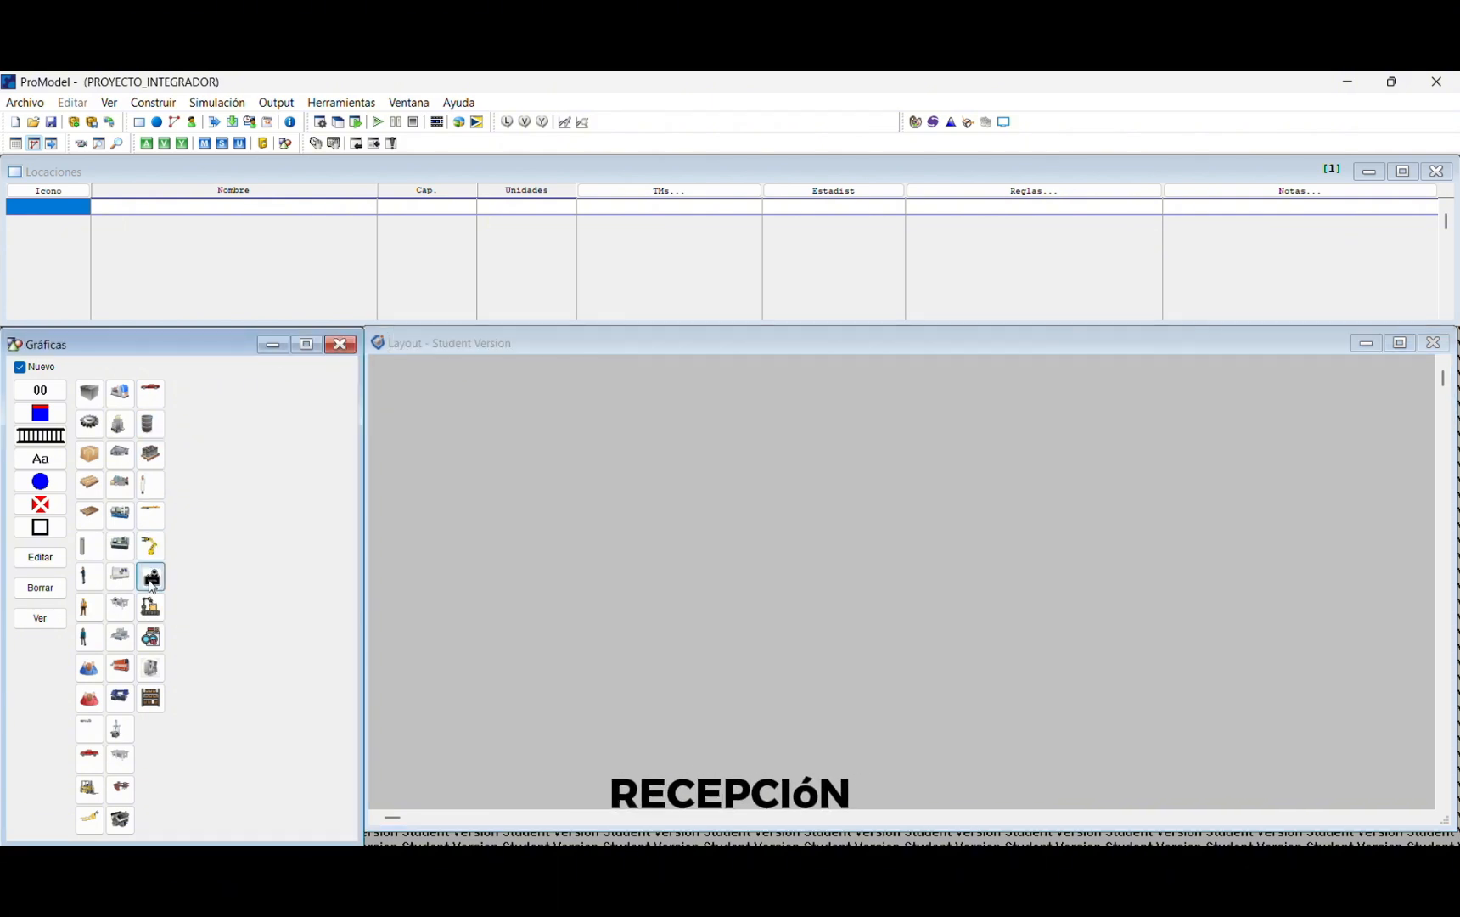
click(458, 491)
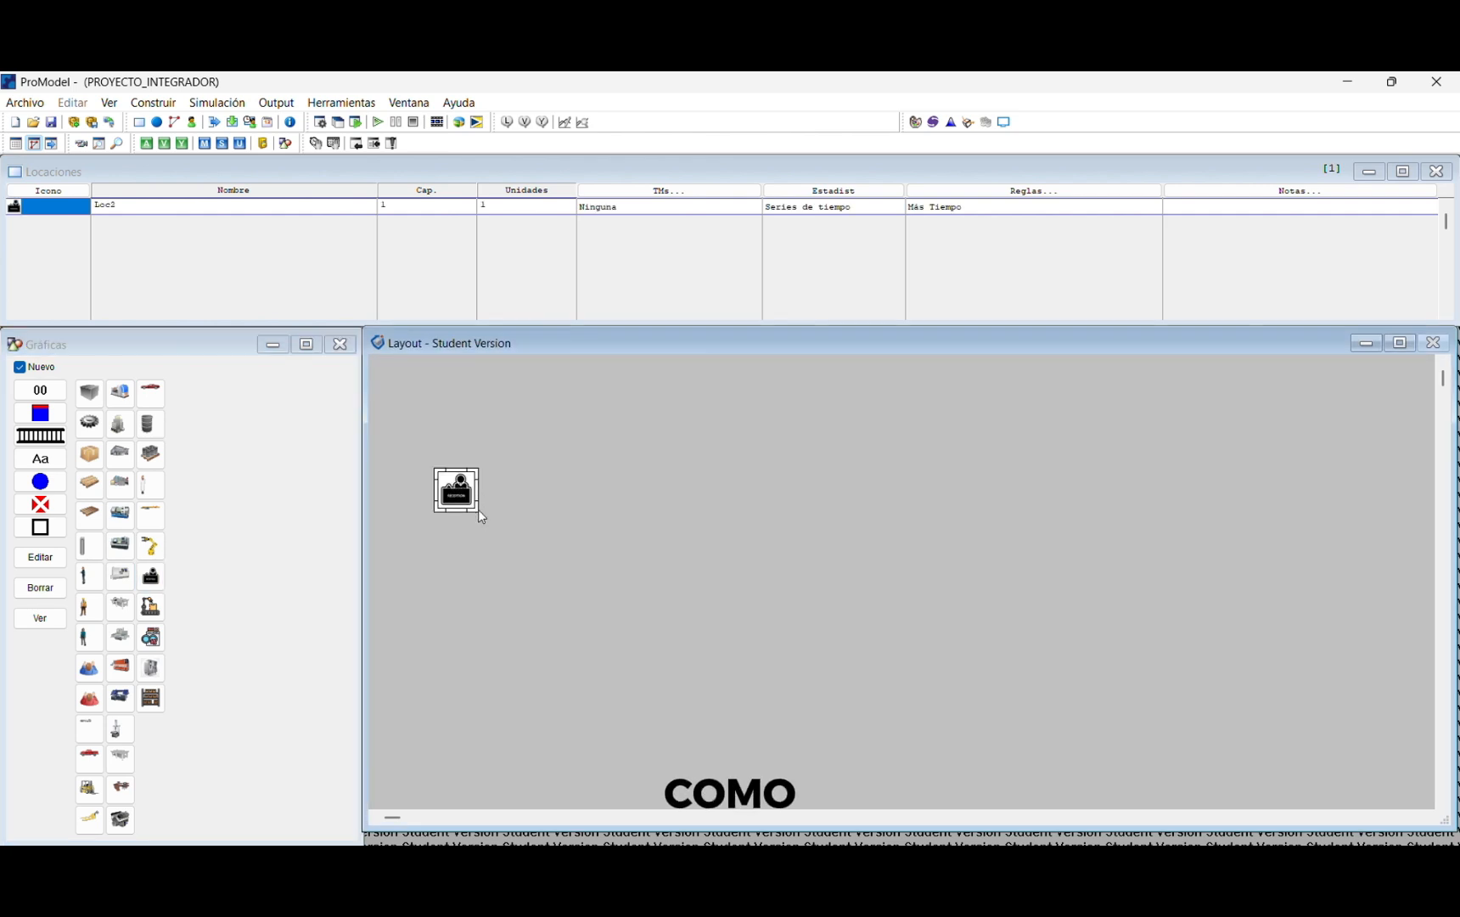
mouse_move(482, 517)
mouse_down()
mouse_move(507, 535)
mouse_move(443, 520)
mouse_move(475, 533)
mouse_up()
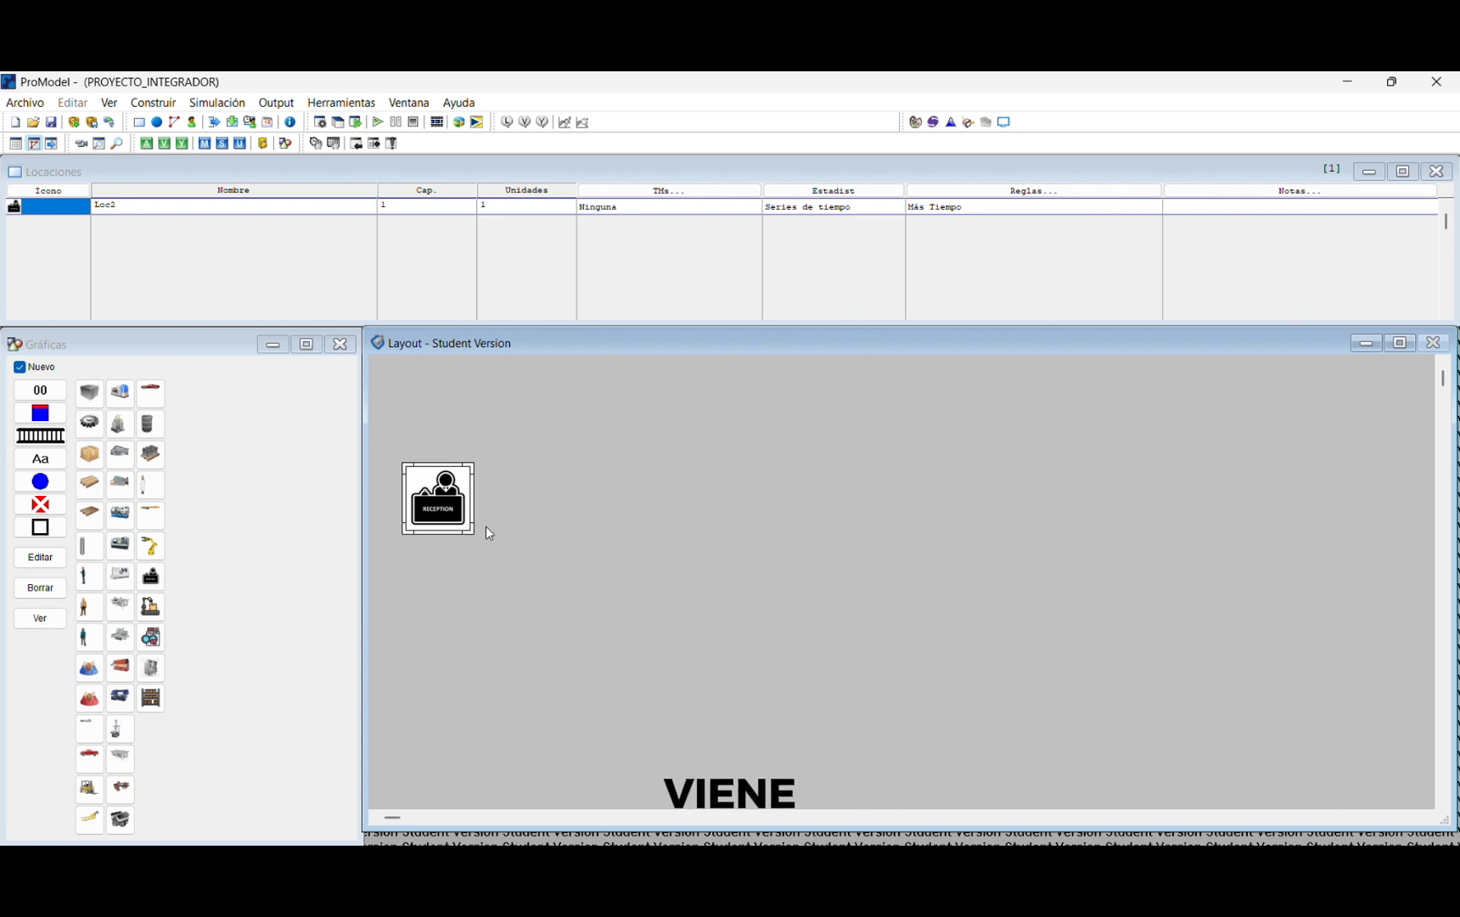
Step: Add the washing-machine and storage-shelf graphics as new locations beside the reception desk and enlarge both
click(154, 638)
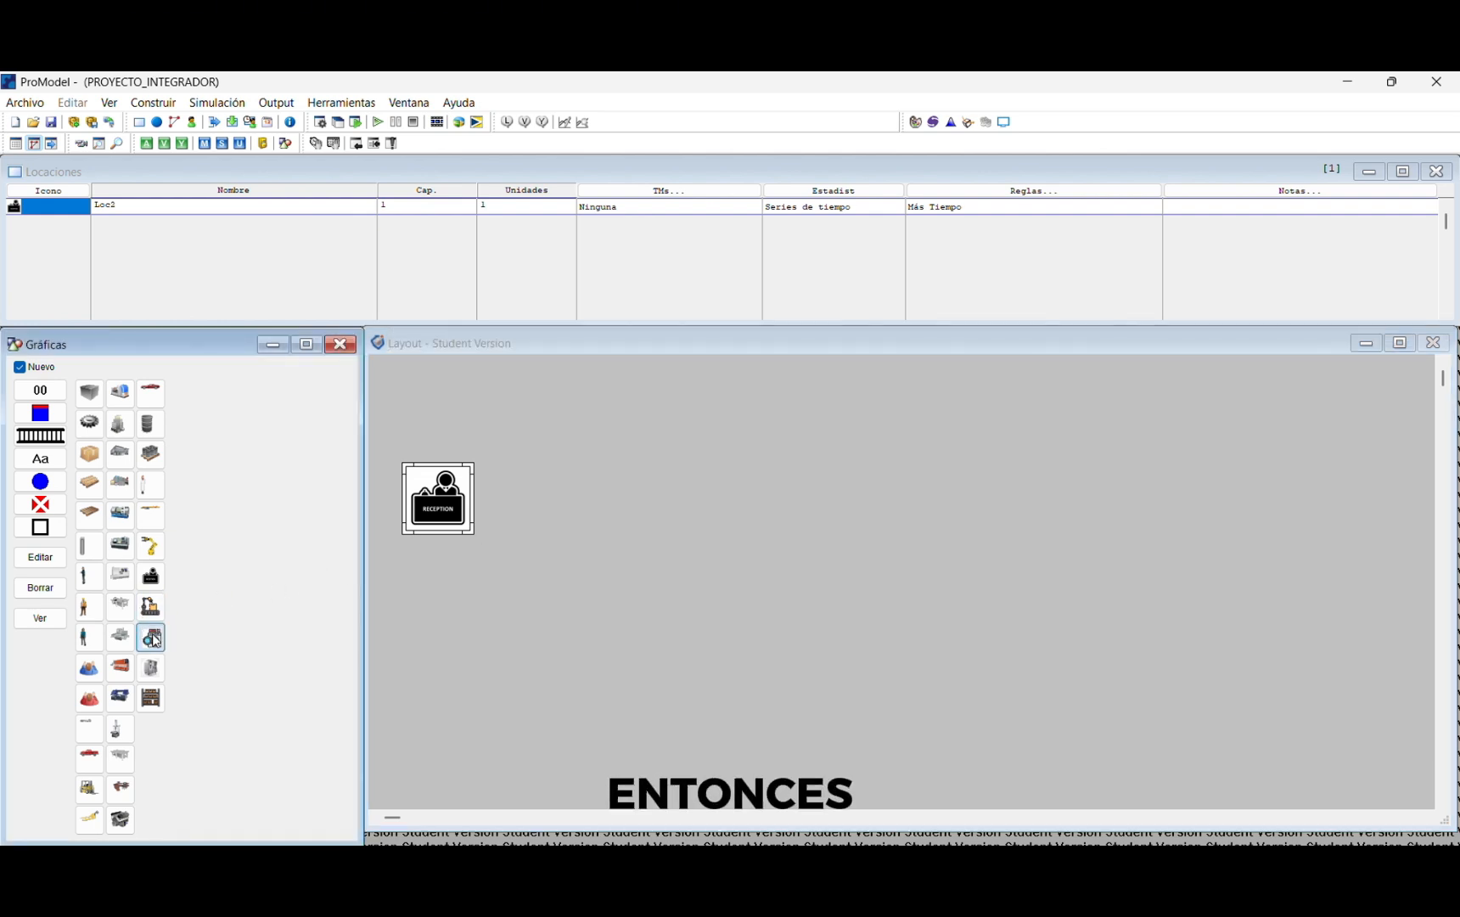
click(511, 480)
drag(512, 479, 564, 528)
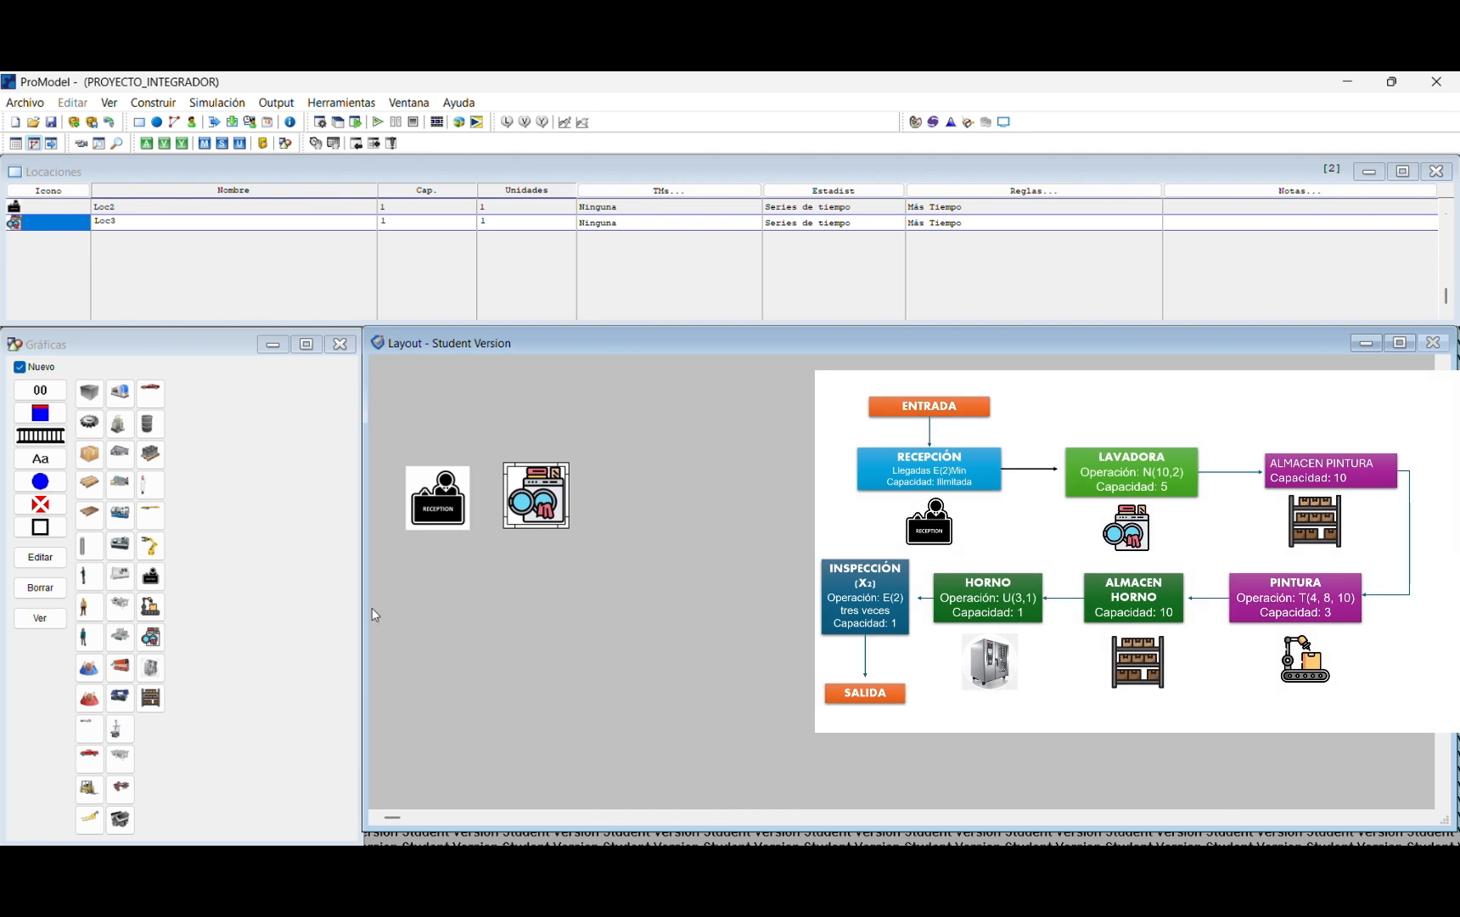
click(151, 697)
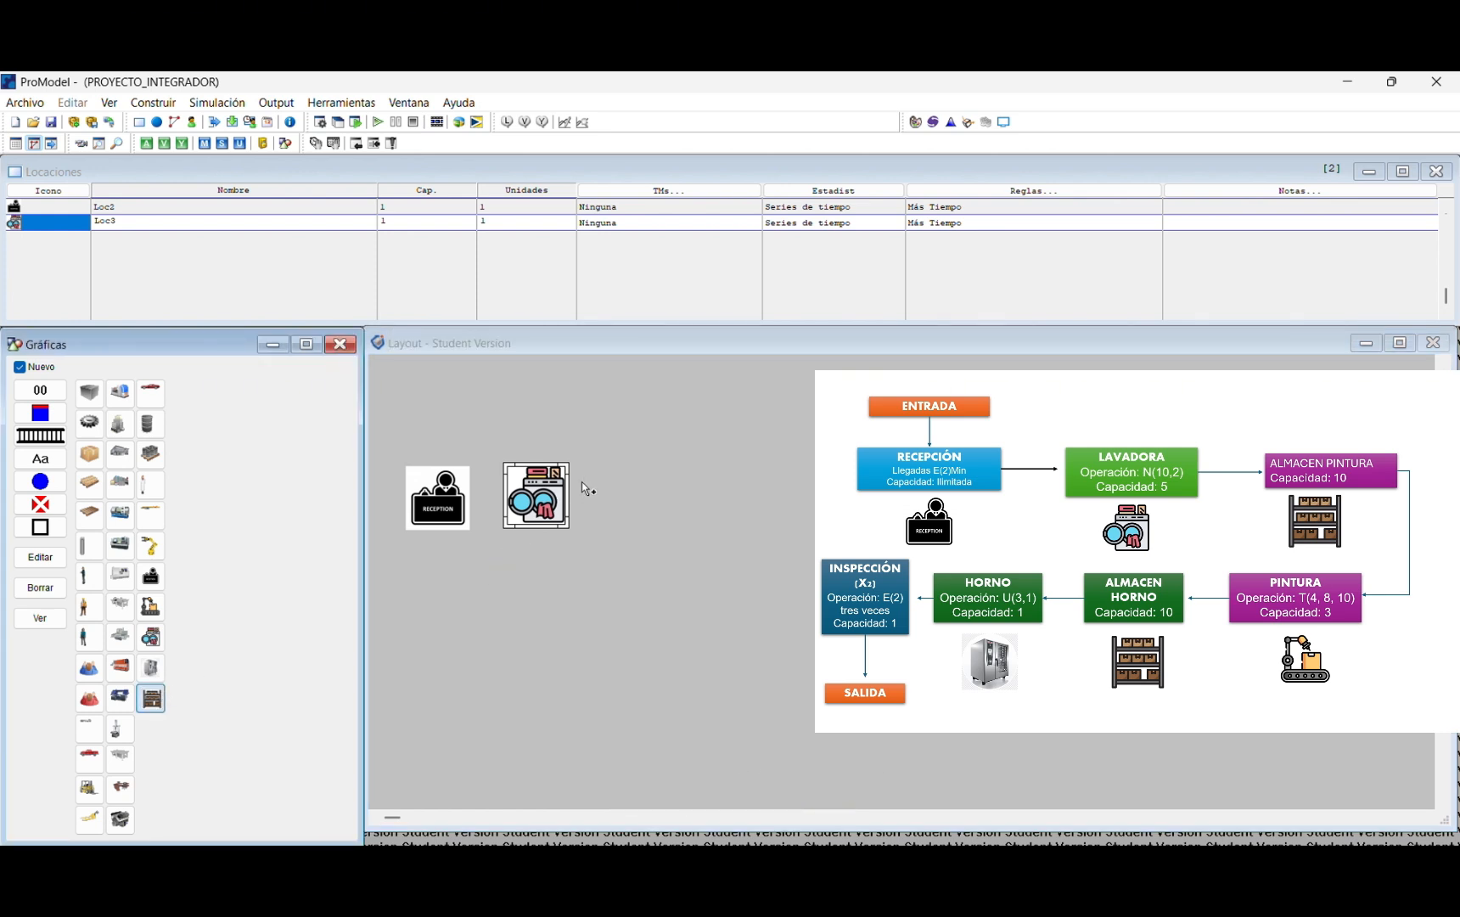
click(603, 473)
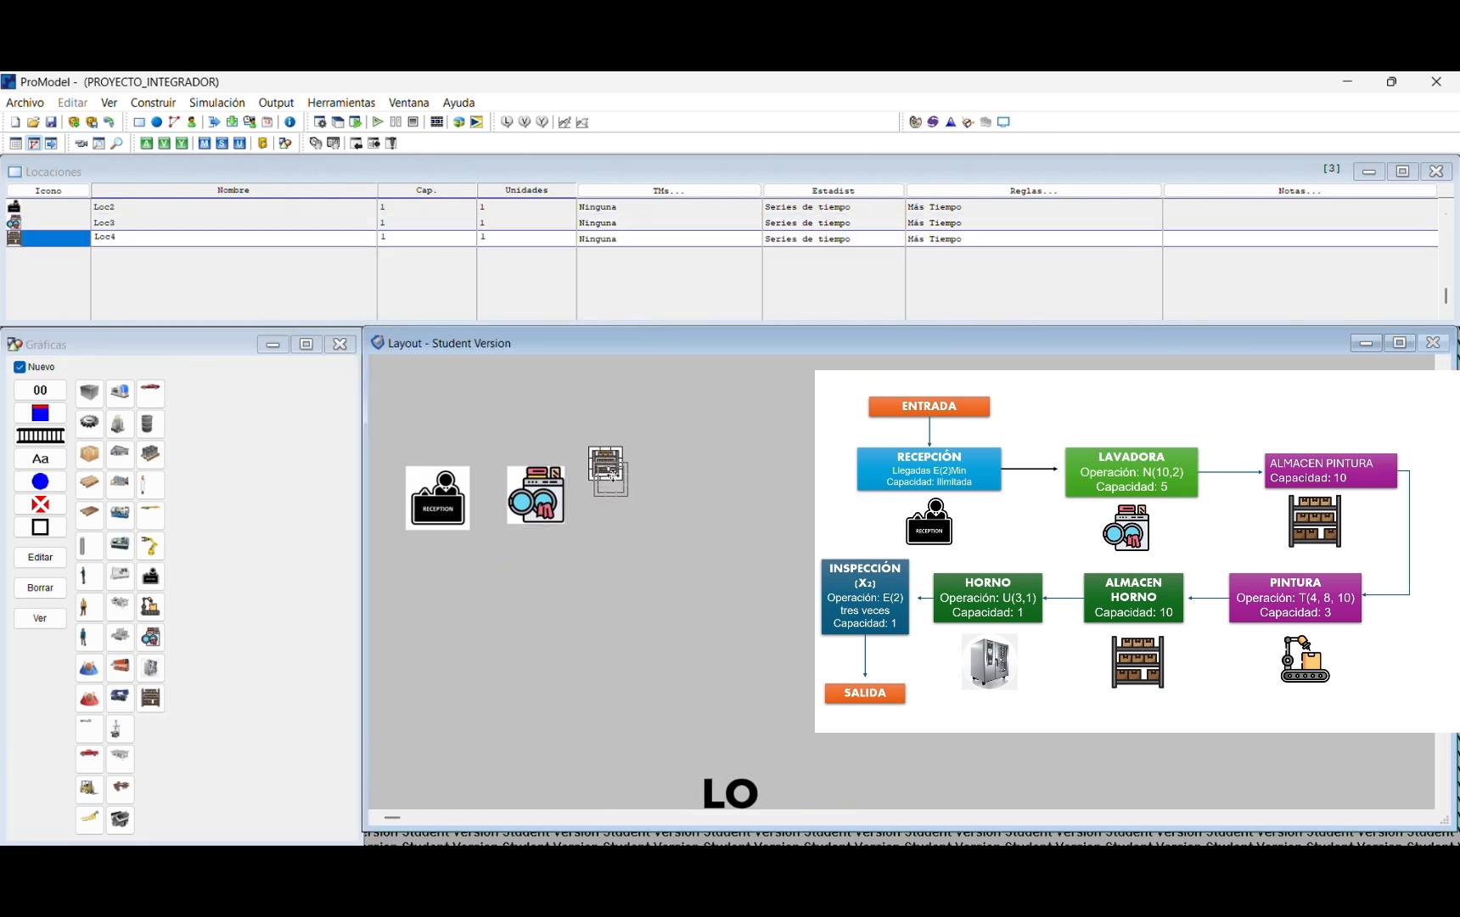
drag(677, 515, 640, 504)
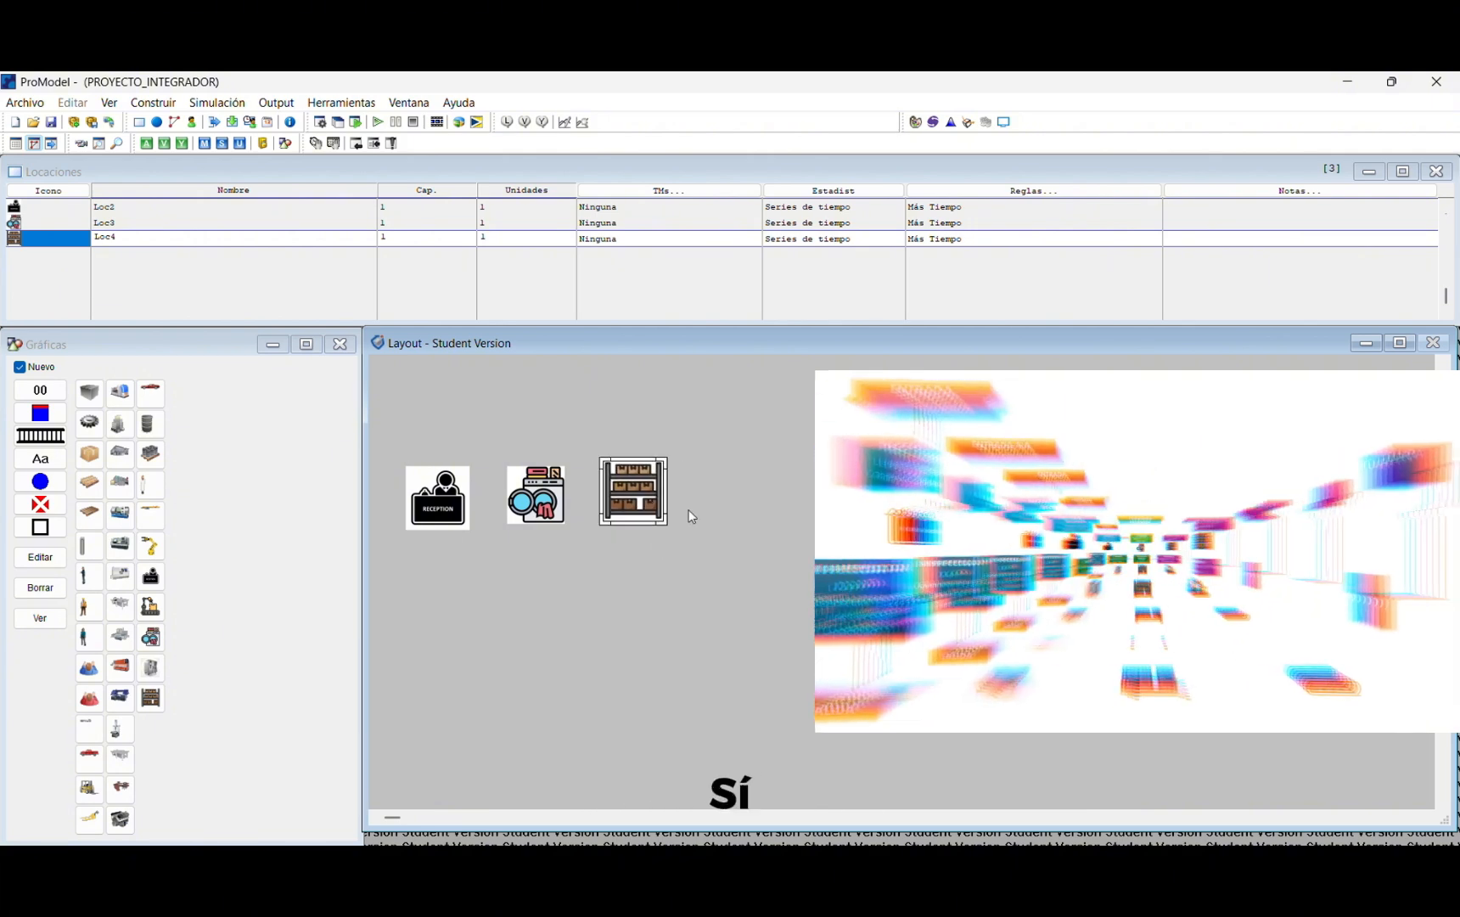
Step: Add an enlarged robot-arm graphic as a new location after the shelf and line up the placed locations in a row
click(150, 606)
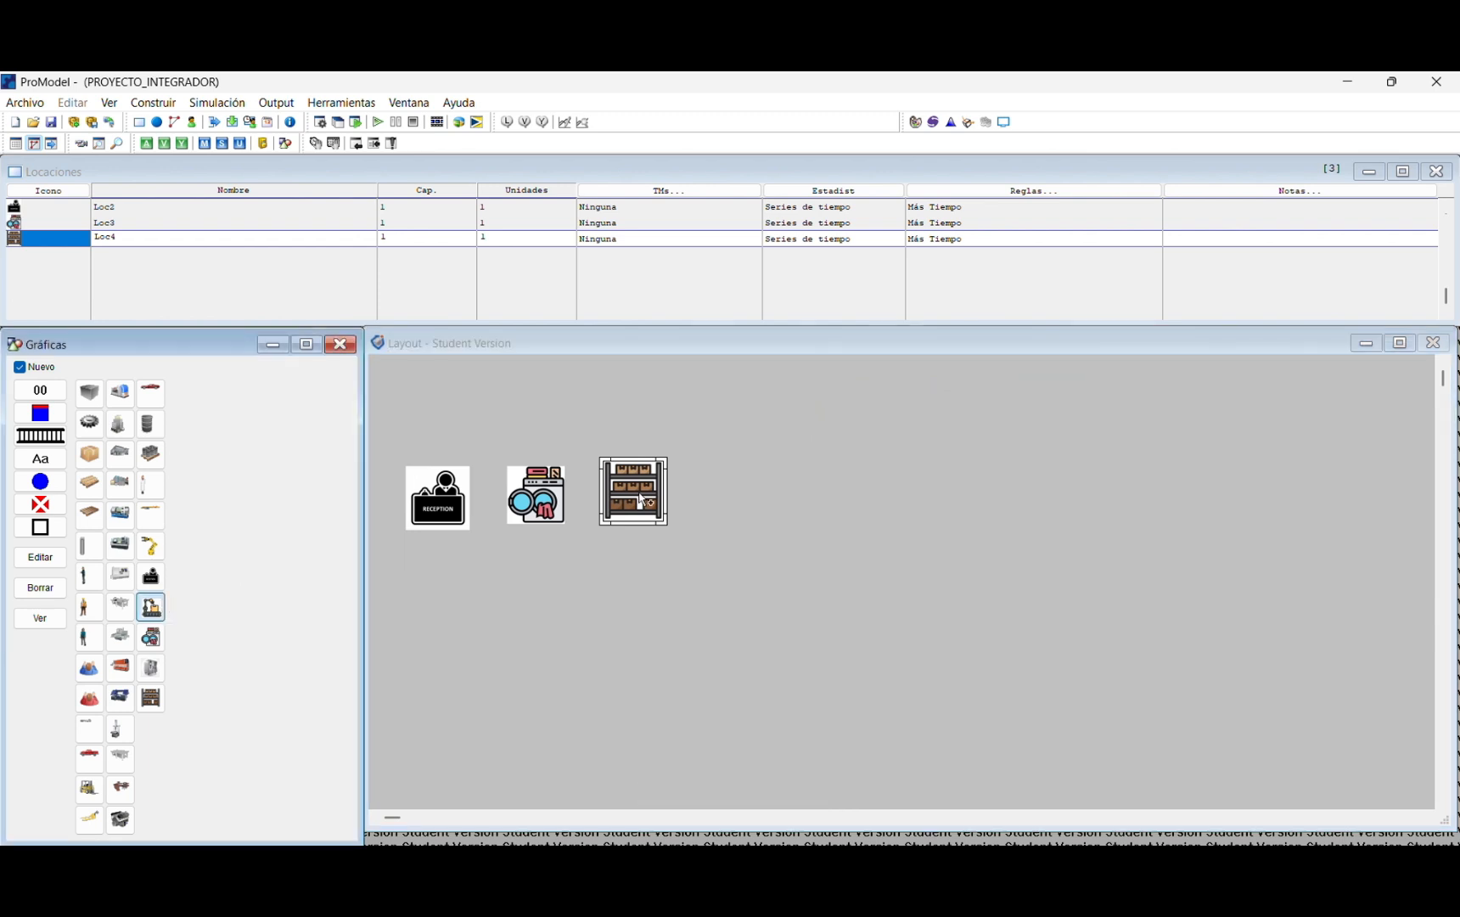
click(725, 486)
double_click(748, 481)
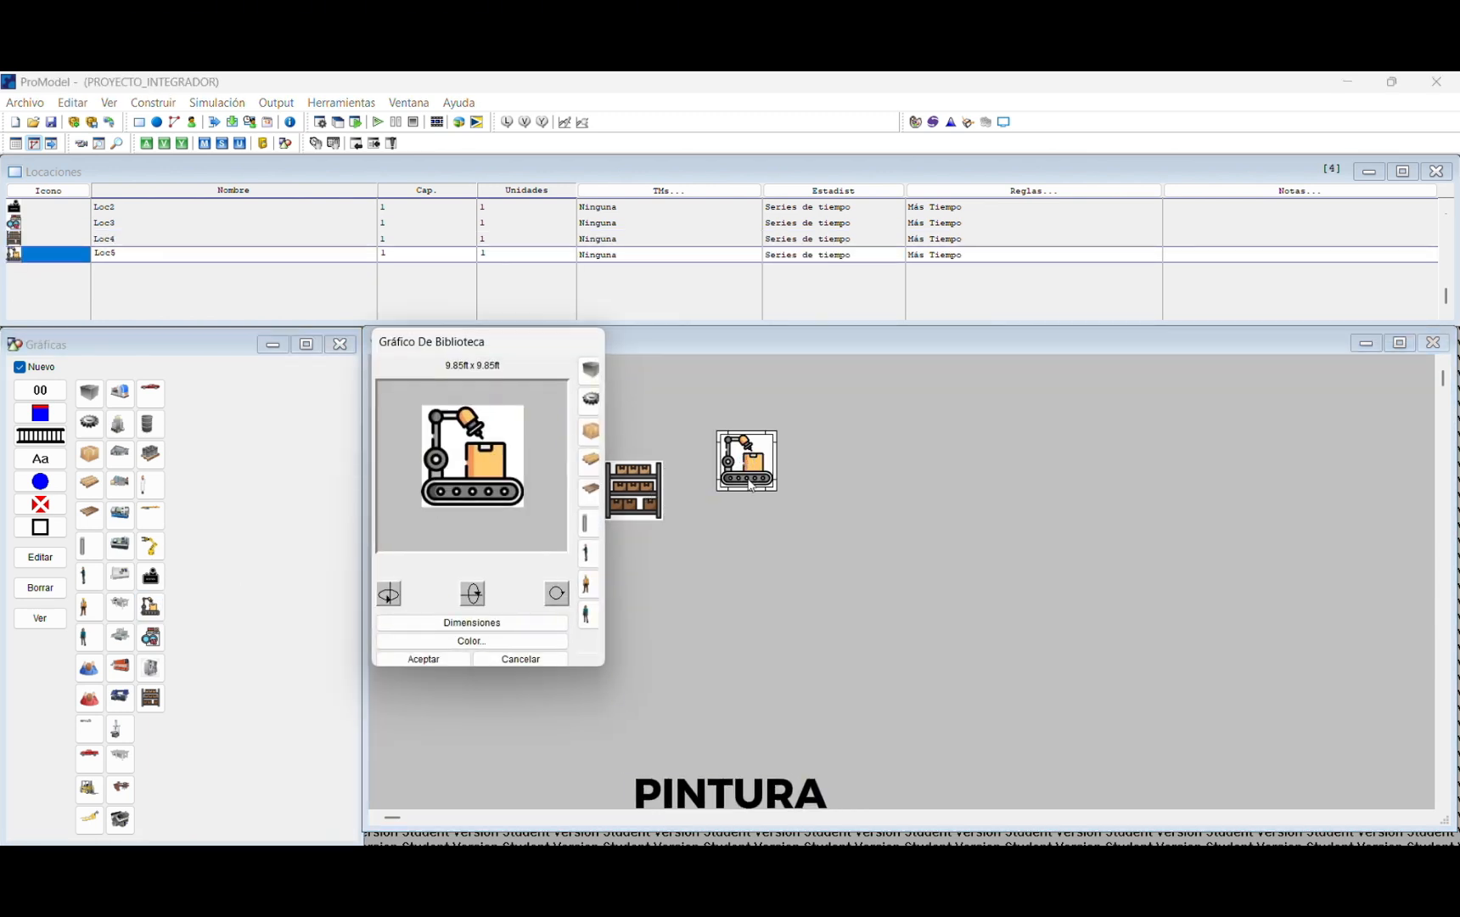
click(526, 658)
drag(747, 463, 776, 524)
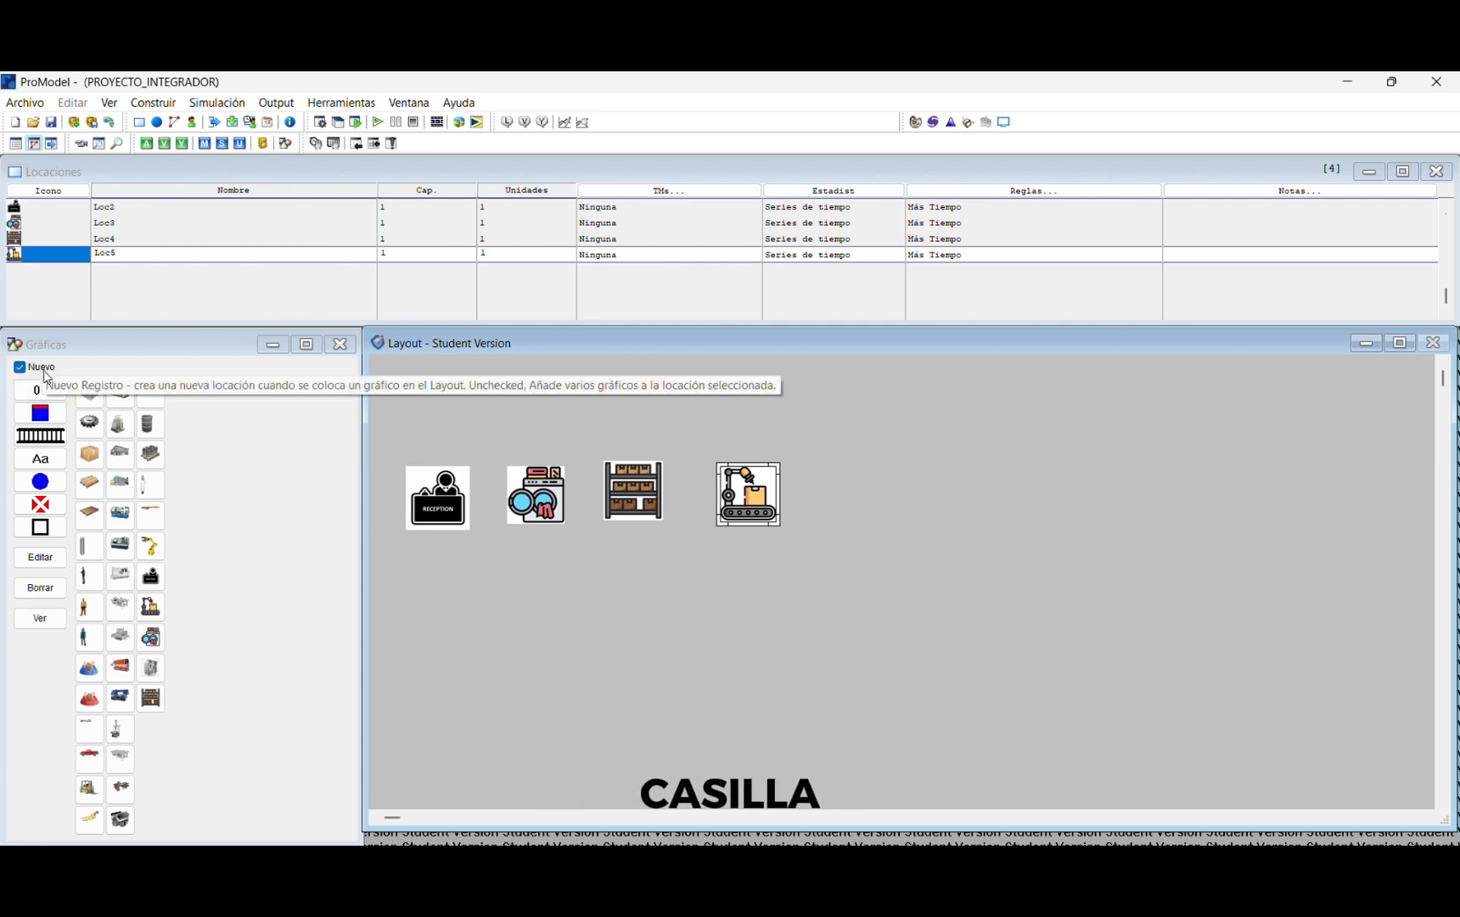
mouse_move(740, 476)
mouse_down()
mouse_move(727, 476)
mouse_move(745, 482)
mouse_up()
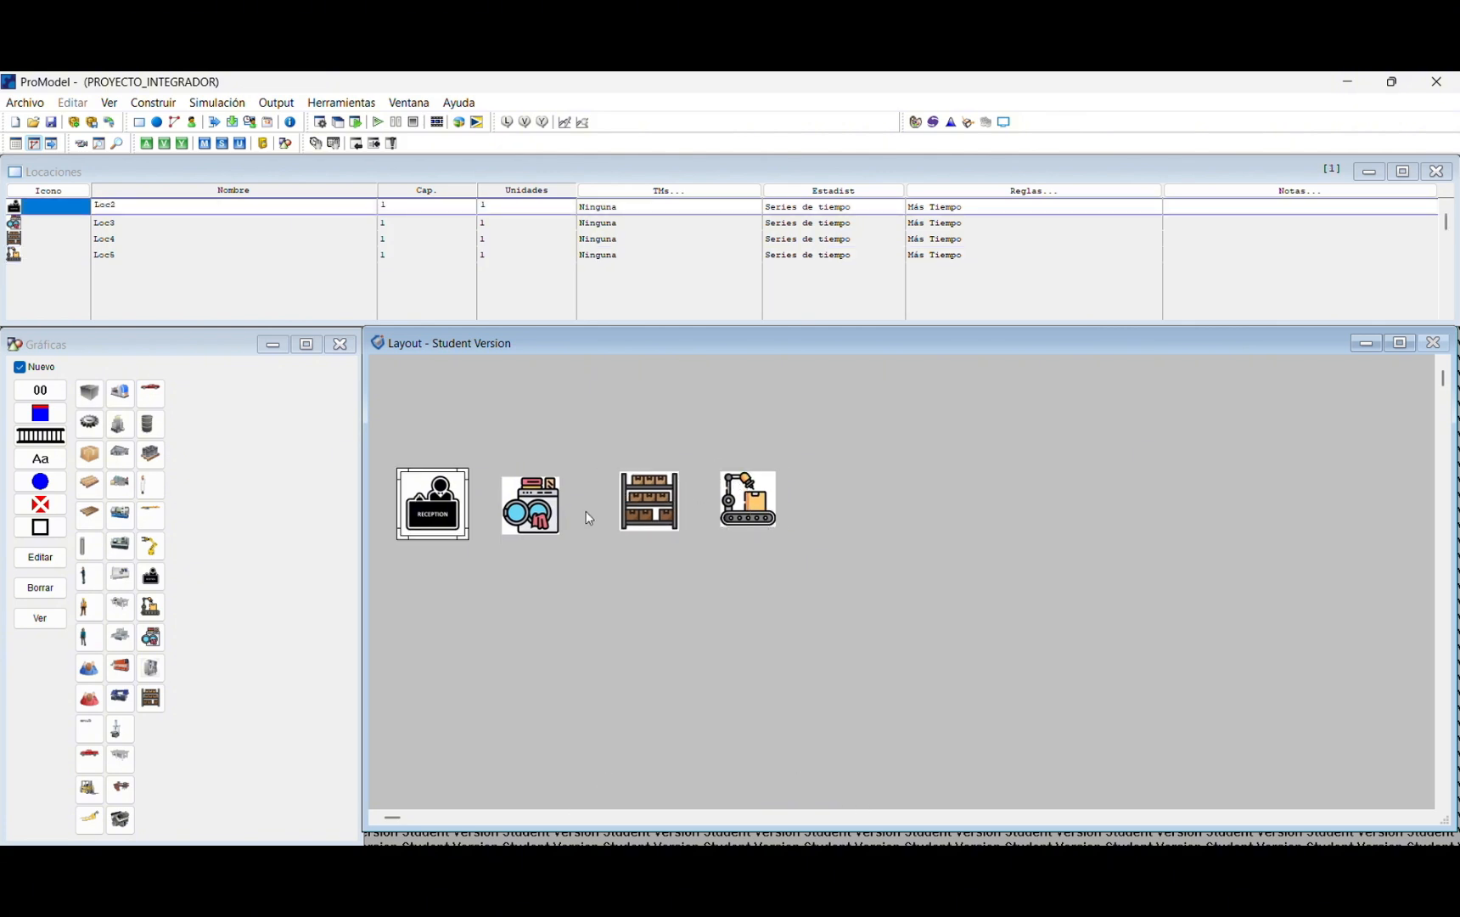
drag(519, 507, 530, 505)
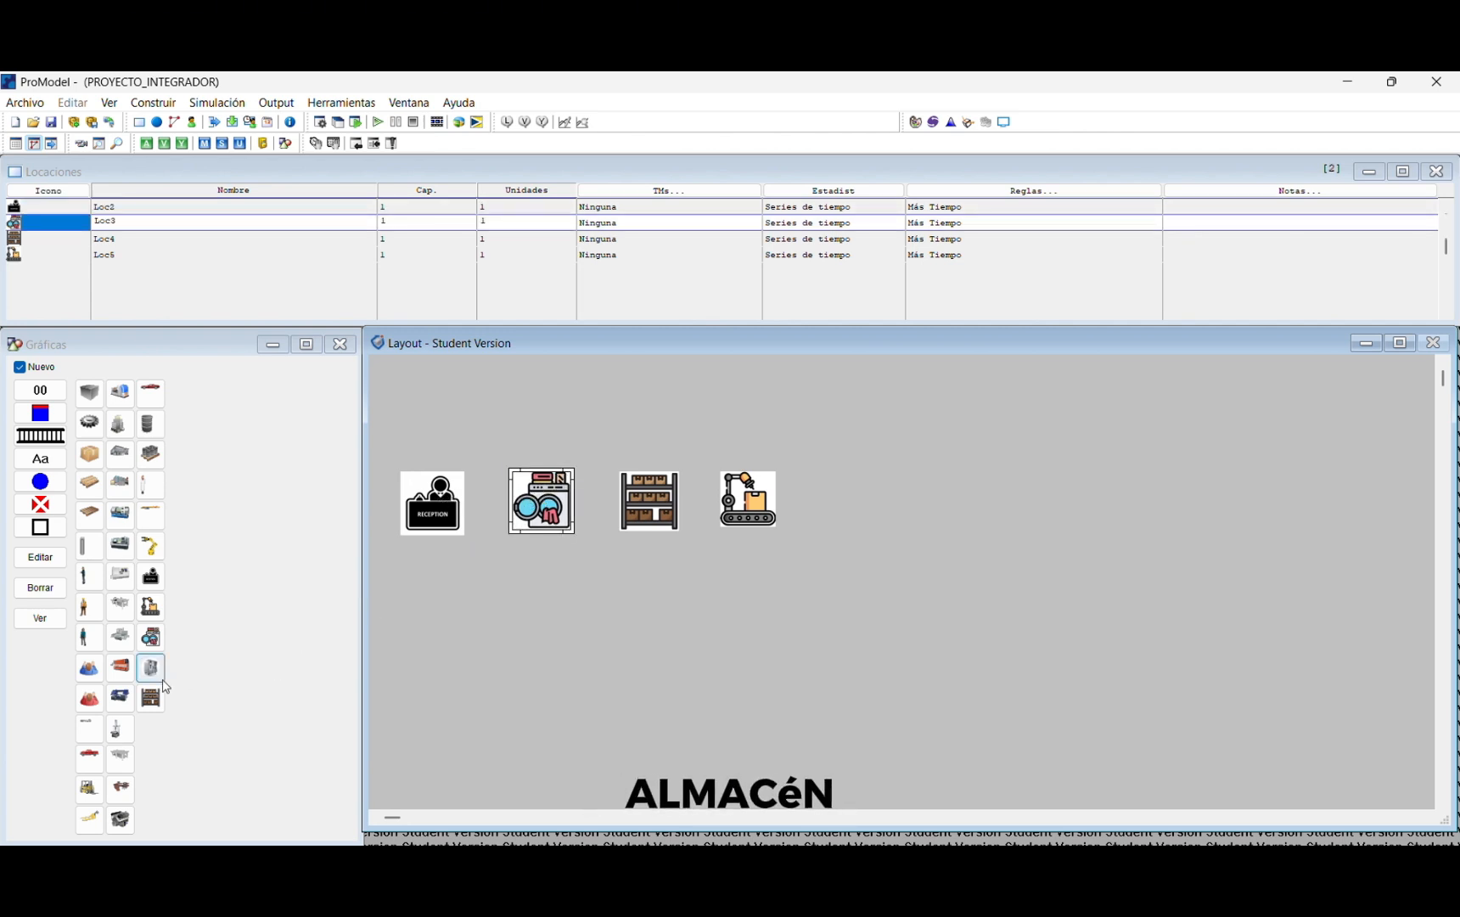
Step: Add a second storage-shelf graphic as a new location after the robot arm and align it with the row
click(152, 705)
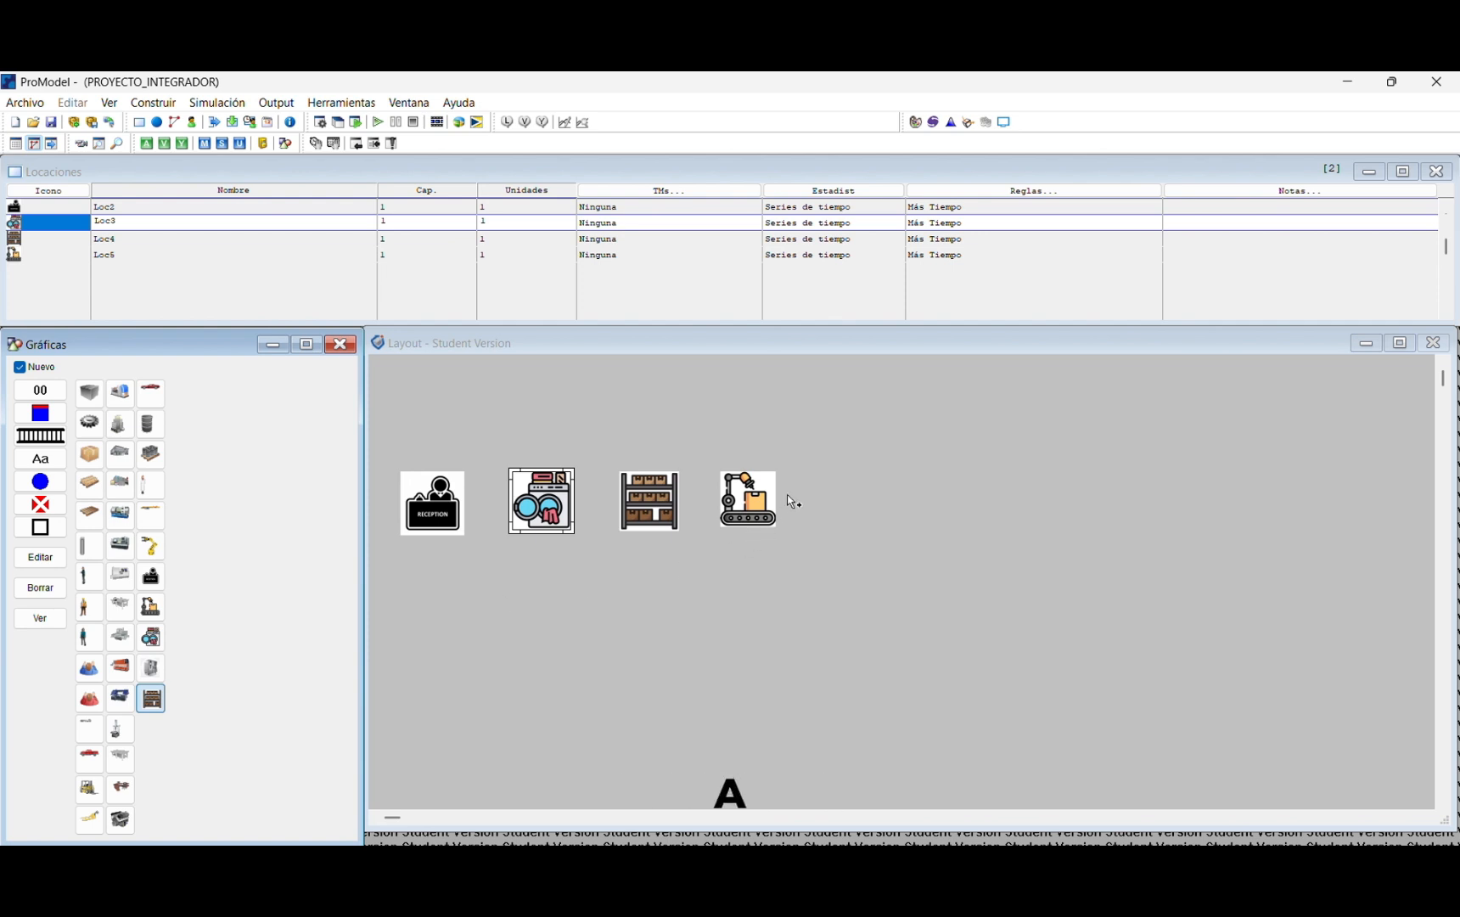
click(811, 465)
double_click(815, 467)
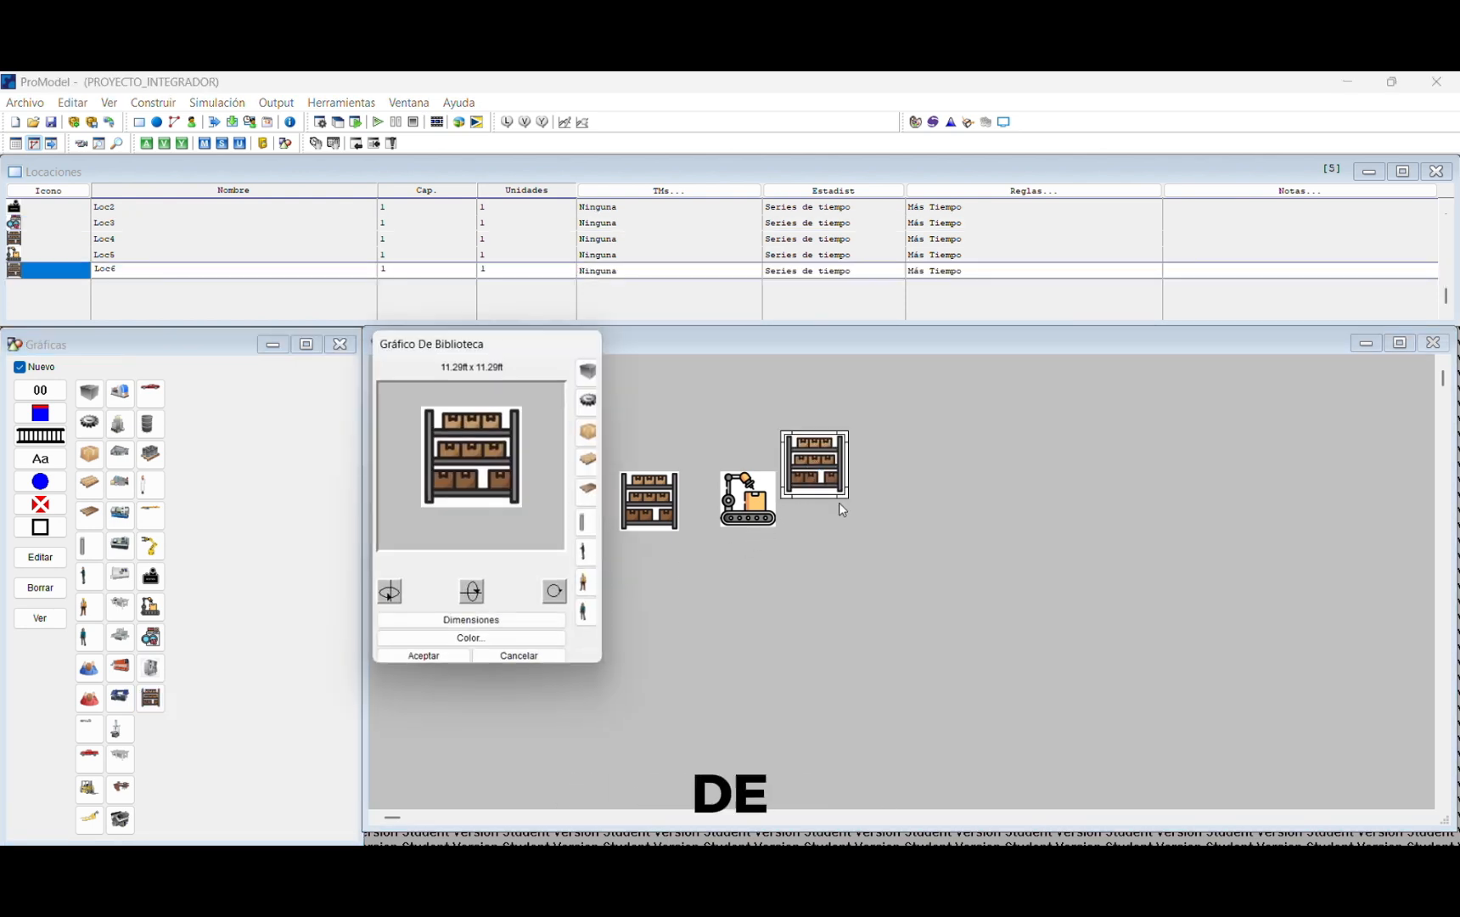
click(517, 659)
drag(808, 472, 840, 510)
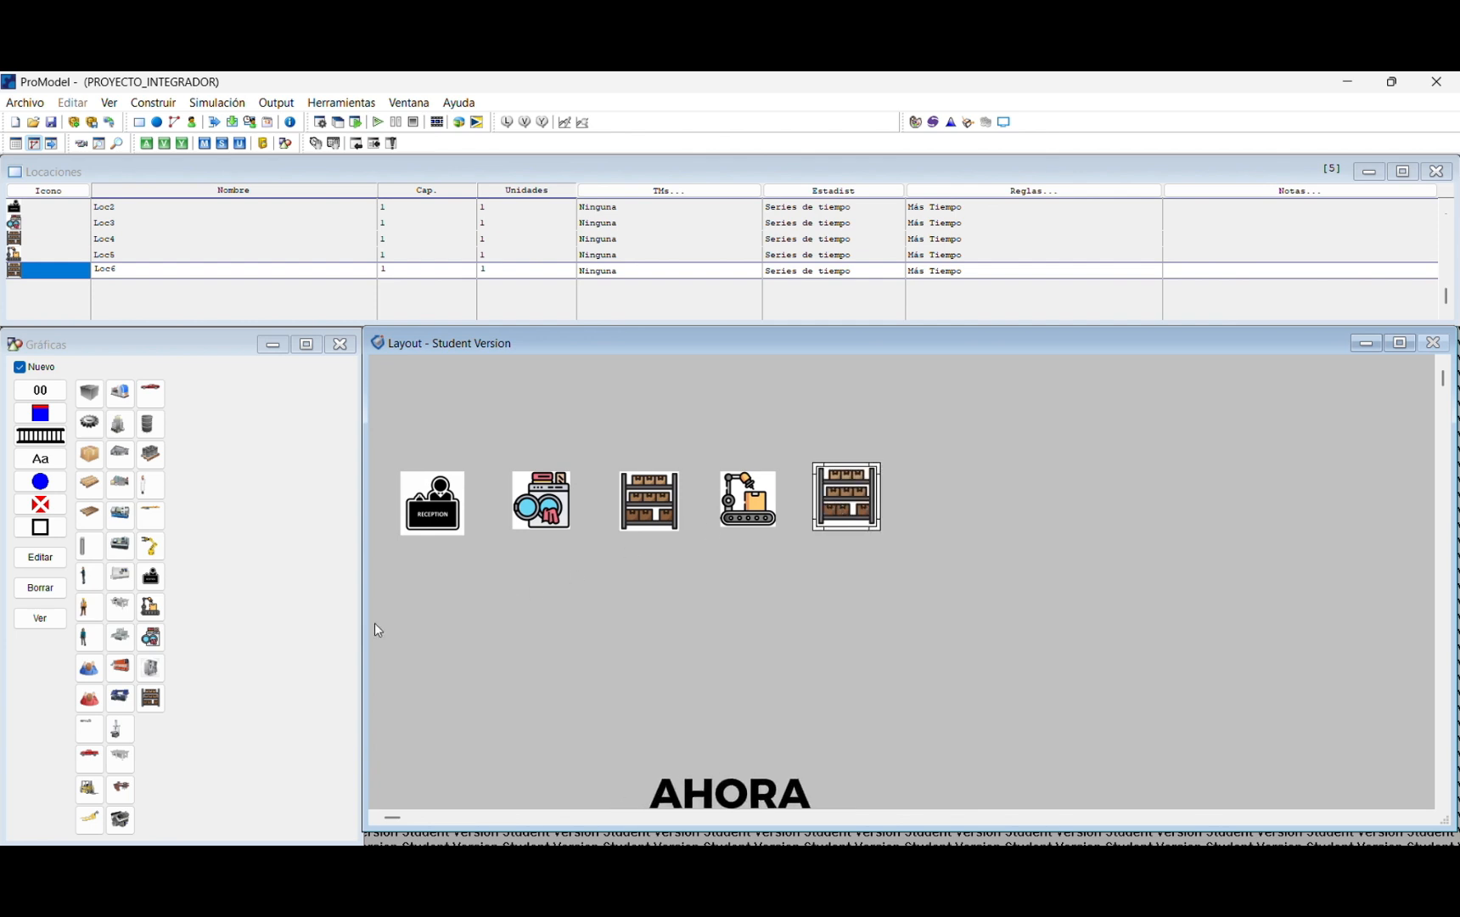
Step: Add the oven graphic as a new location after the second shelf, enlarge it and align it with the row
click(154, 672)
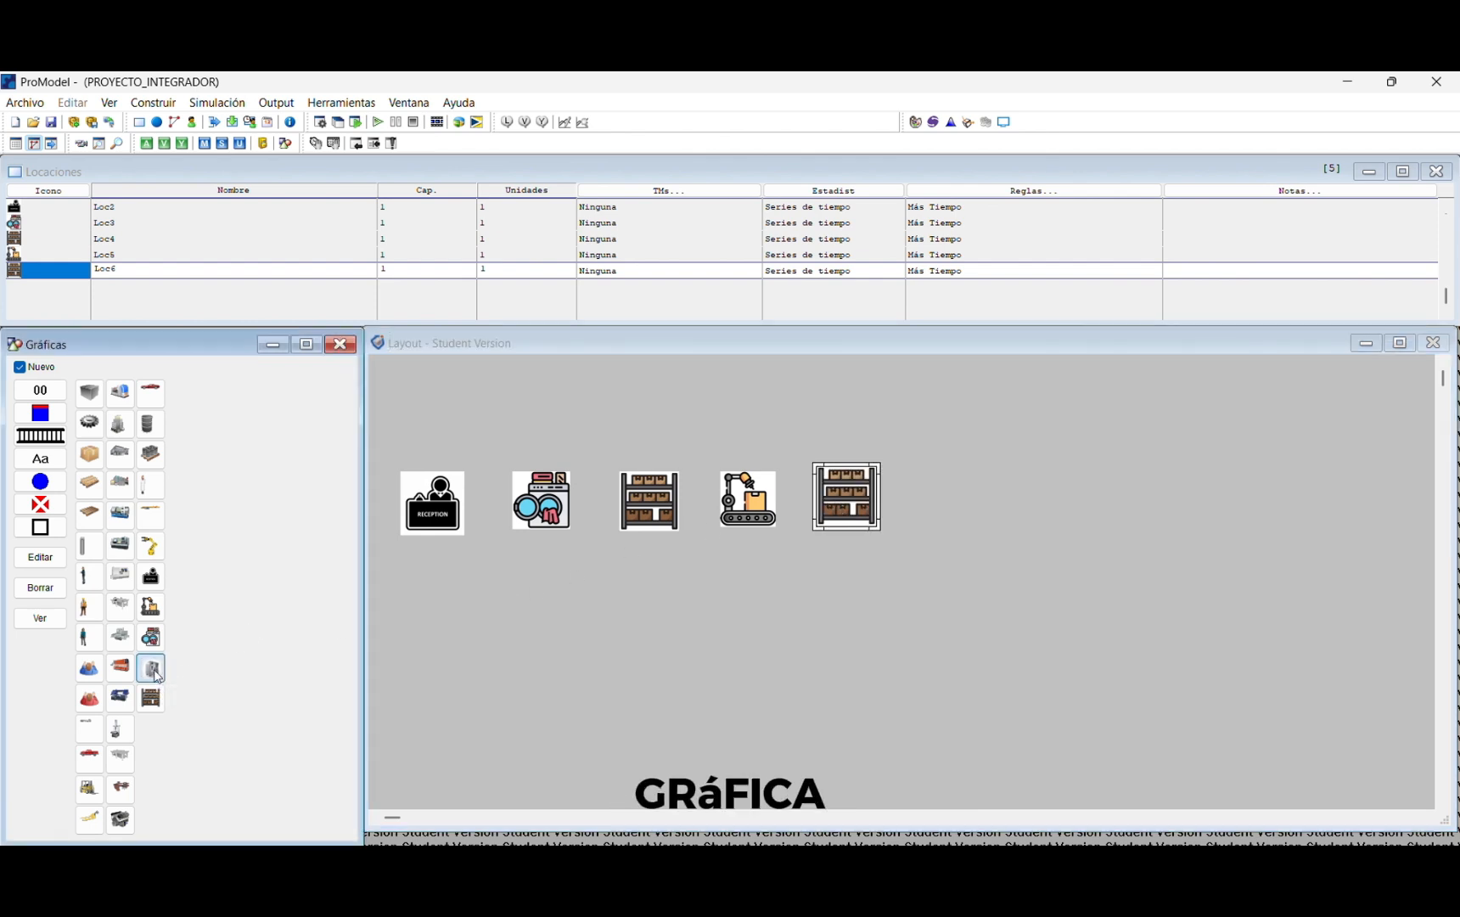
click(977, 478)
drag(1005, 509, 1027, 533)
drag(989, 477, 958, 488)
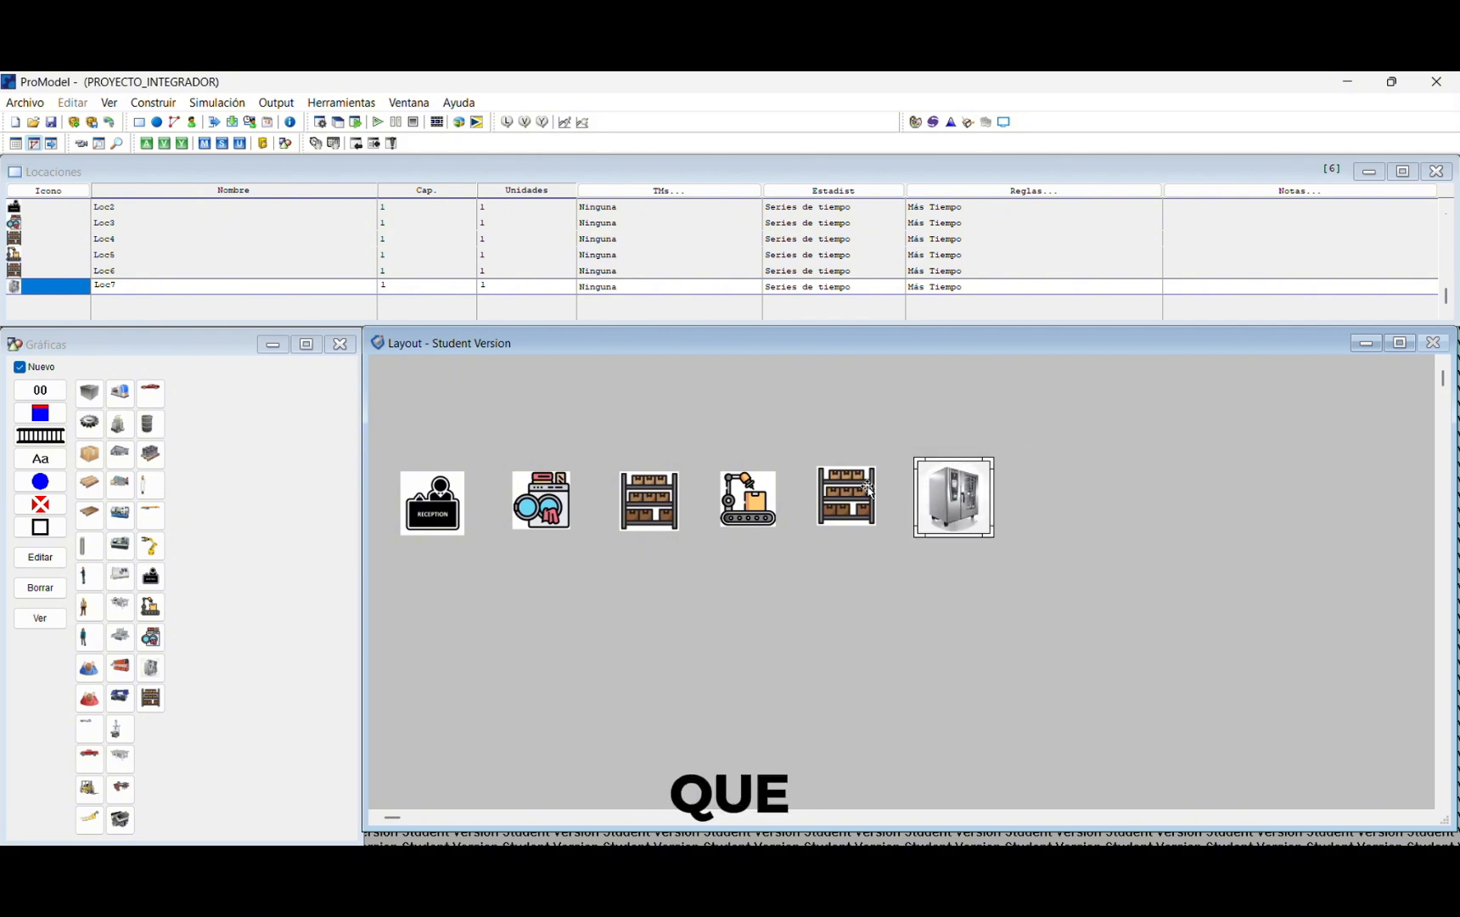
Step: Add the worker in the orange vest as a new location beyond the oven and enlarge the figure moderately
click(87, 607)
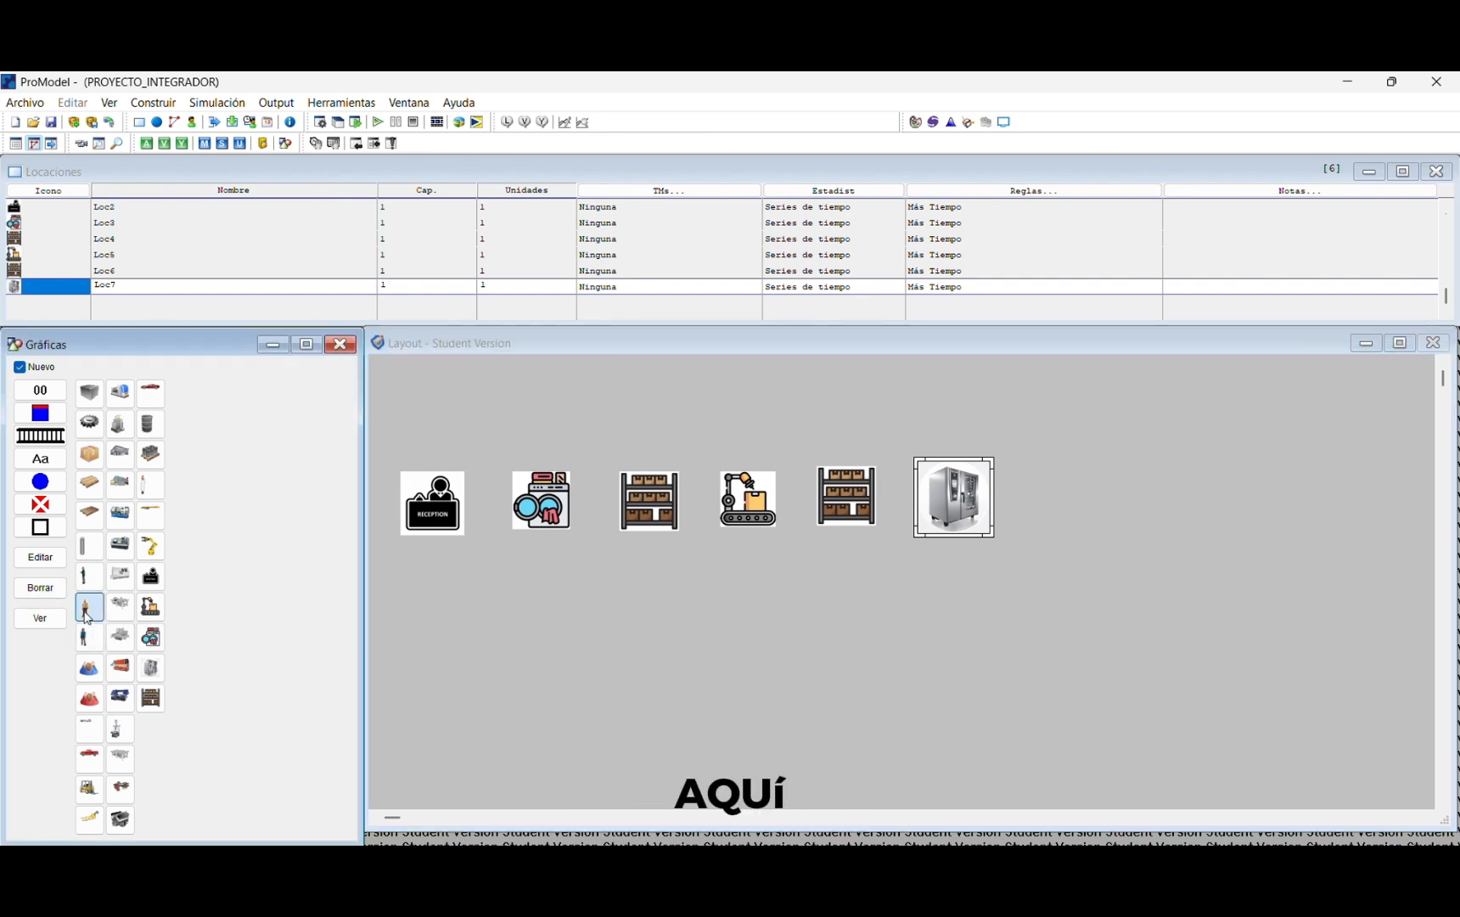
click(1072, 435)
double_click(1072, 435)
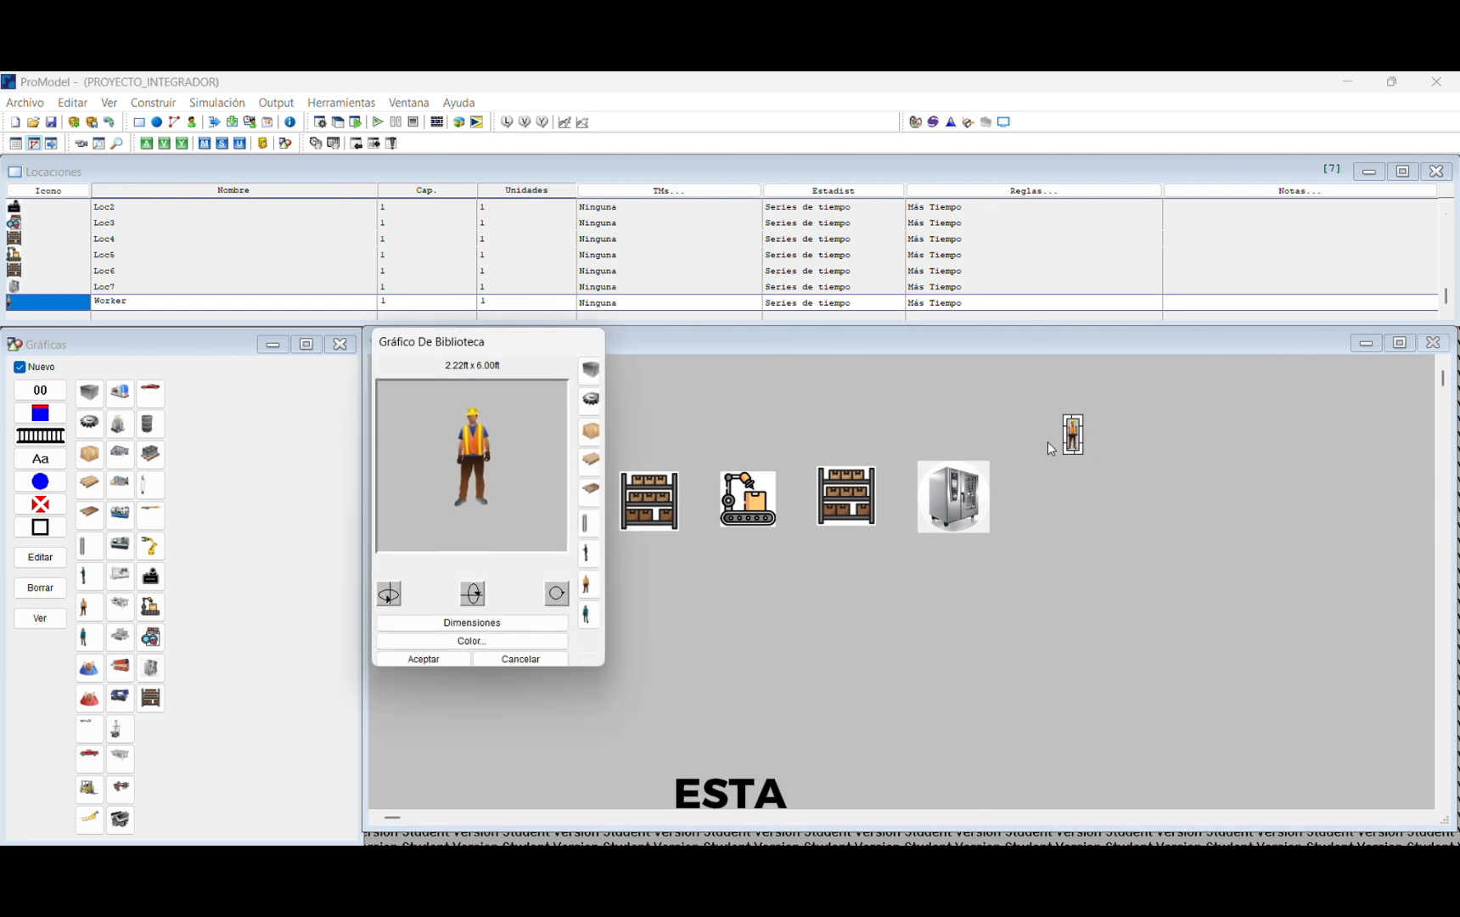
click(514, 657)
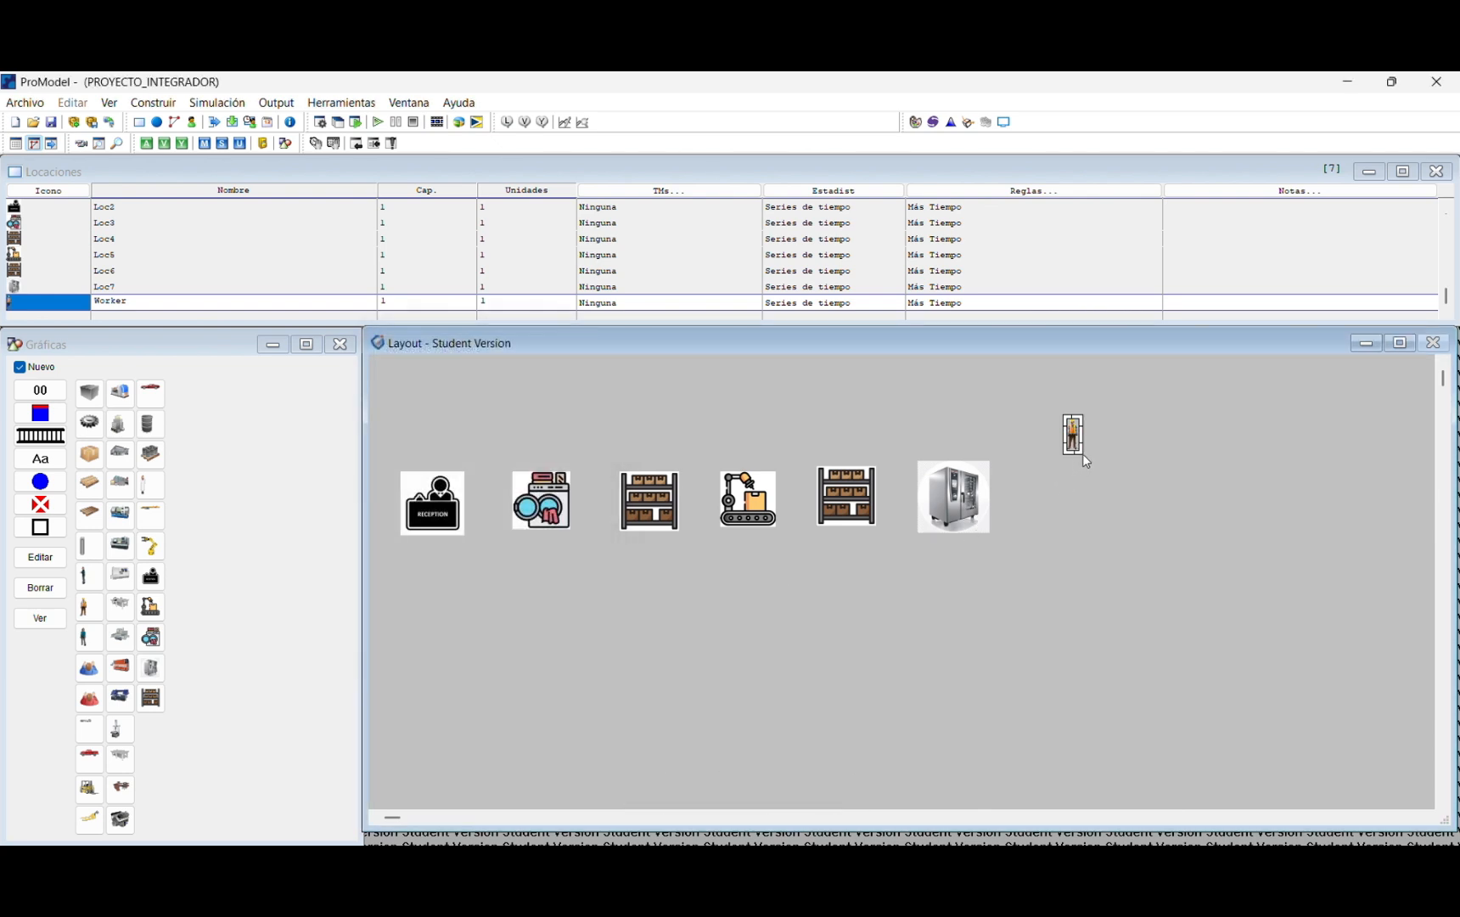
drag(1083, 455, 1153, 508)
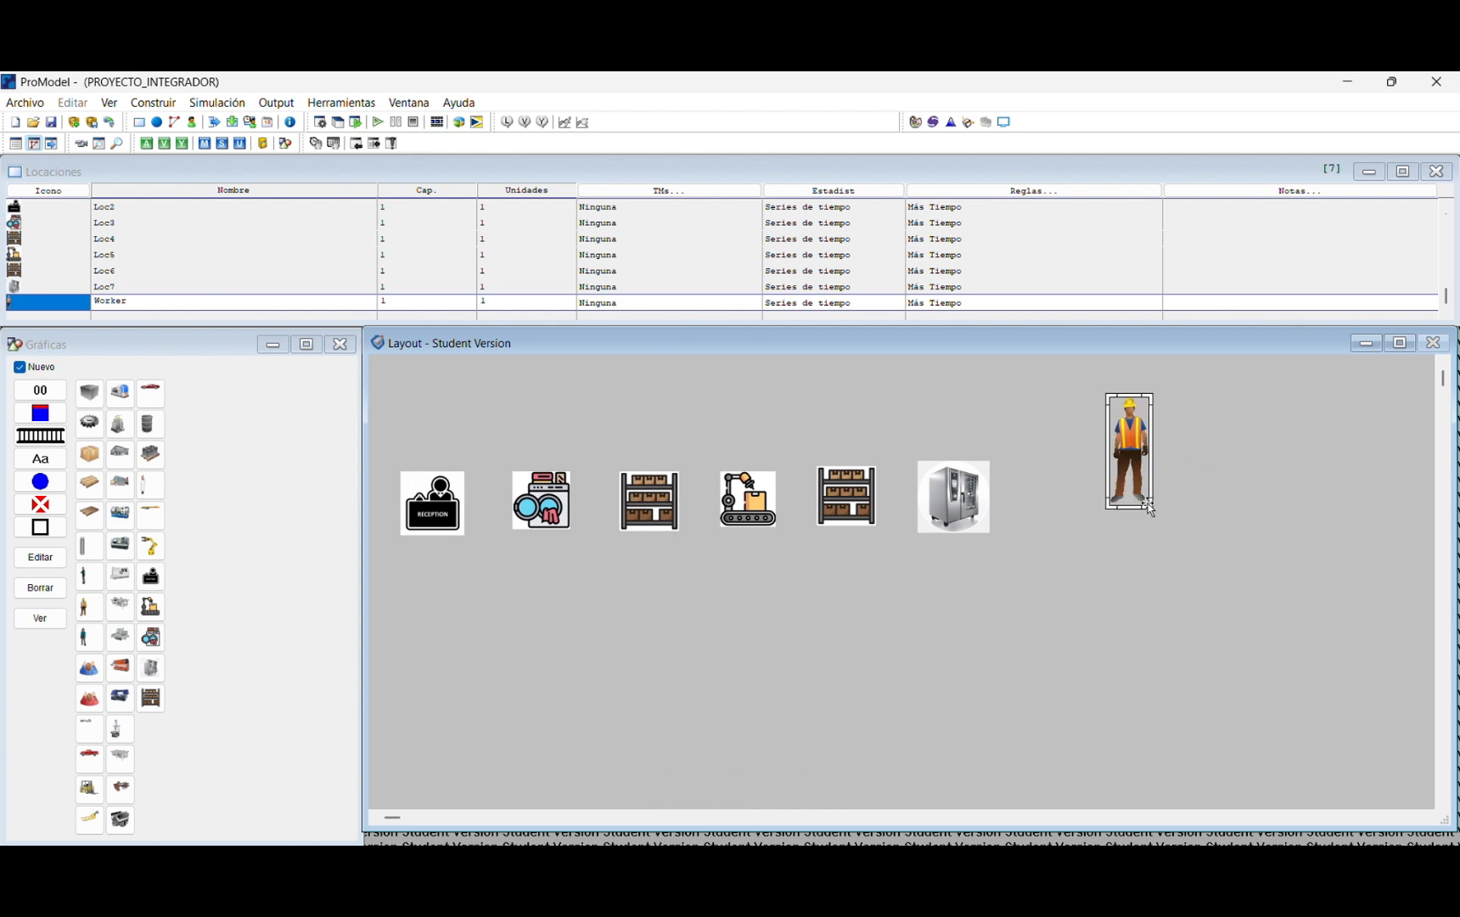
drag(1153, 508, 1145, 473)
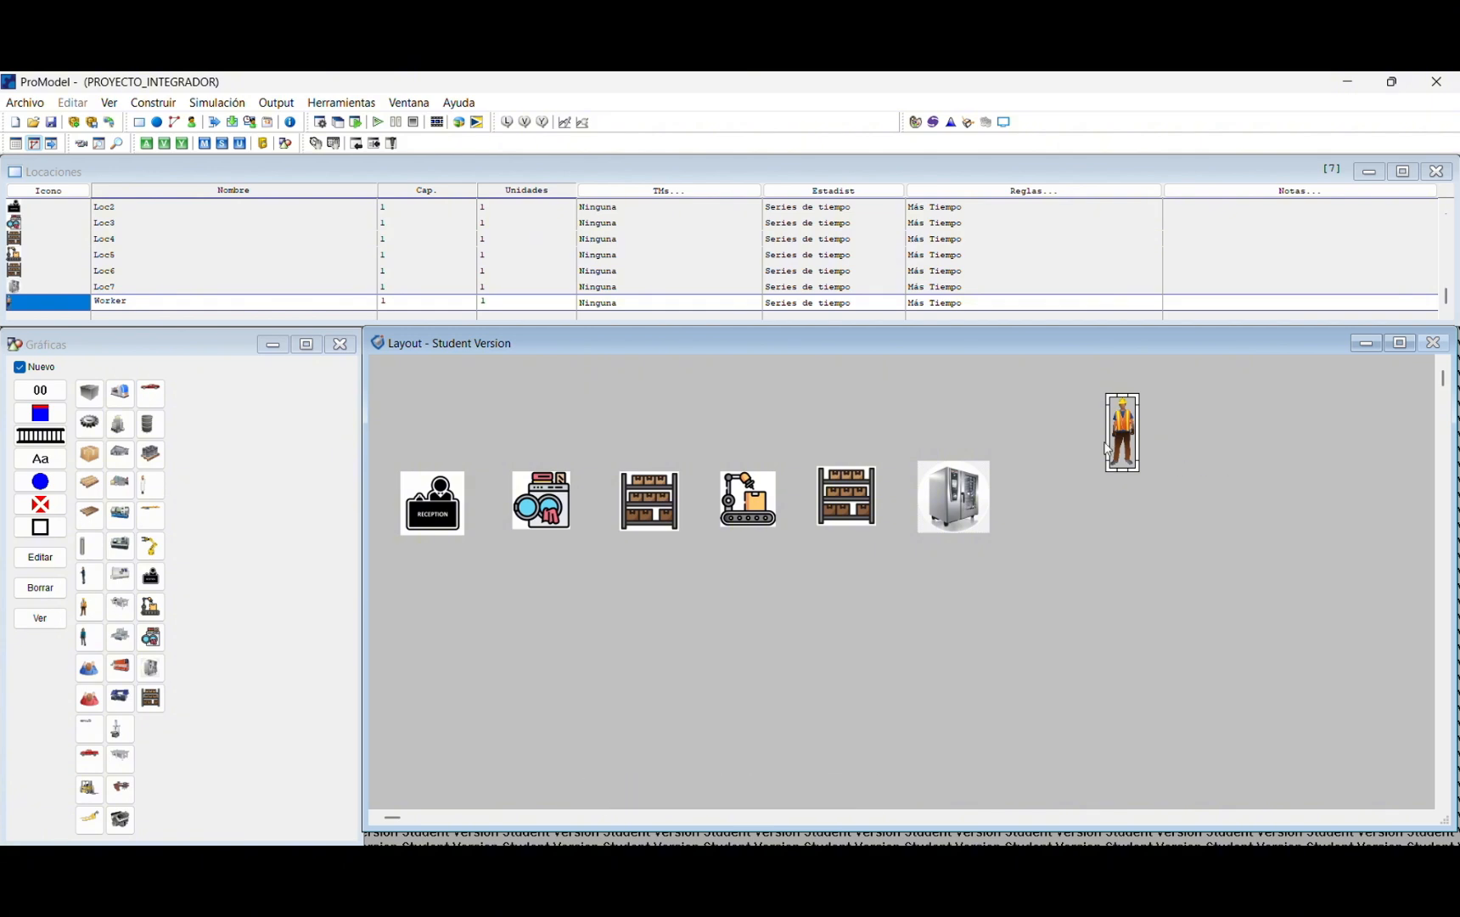
Step: Rename the reception-desk location as RECEPCION
click(331, 171)
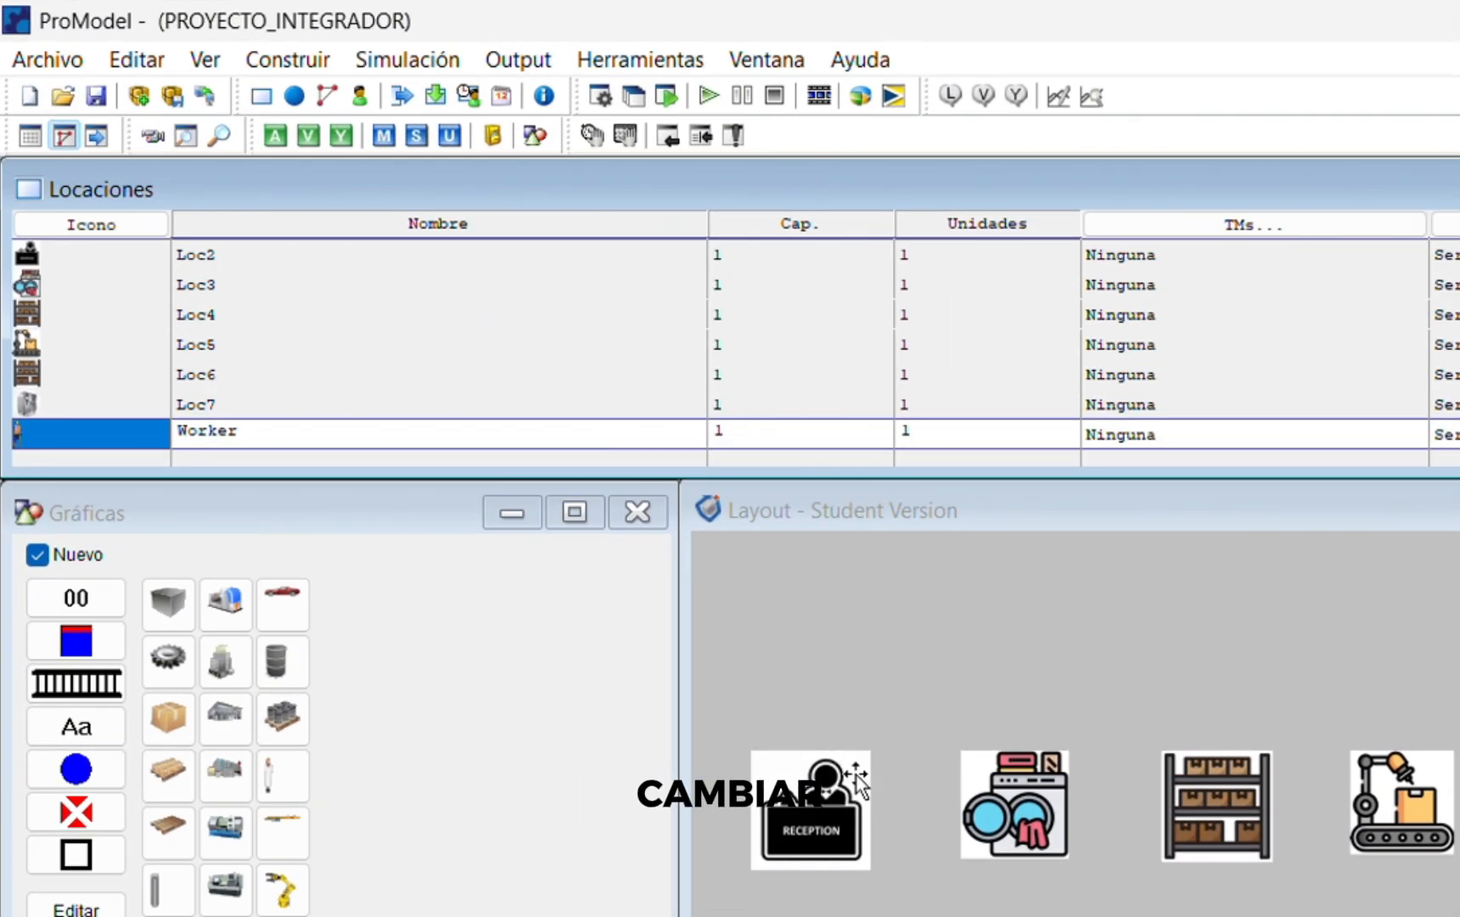
click(220, 259)
click(237, 251)
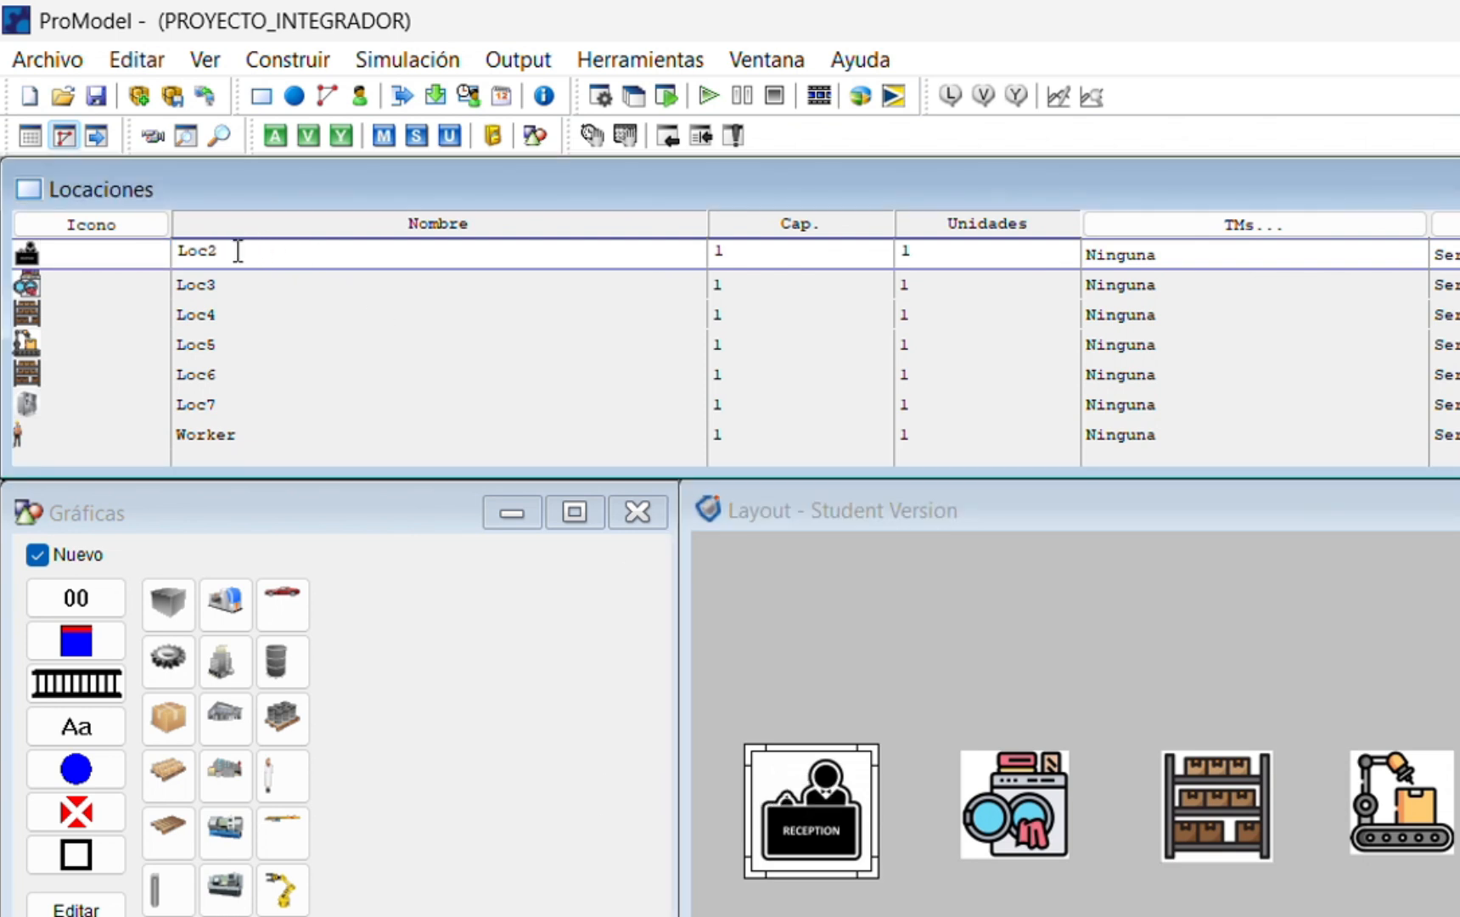
key(BackSpace)
key(BackSpace)
key(BackSpace)
key(BackSpace)
text(RE)
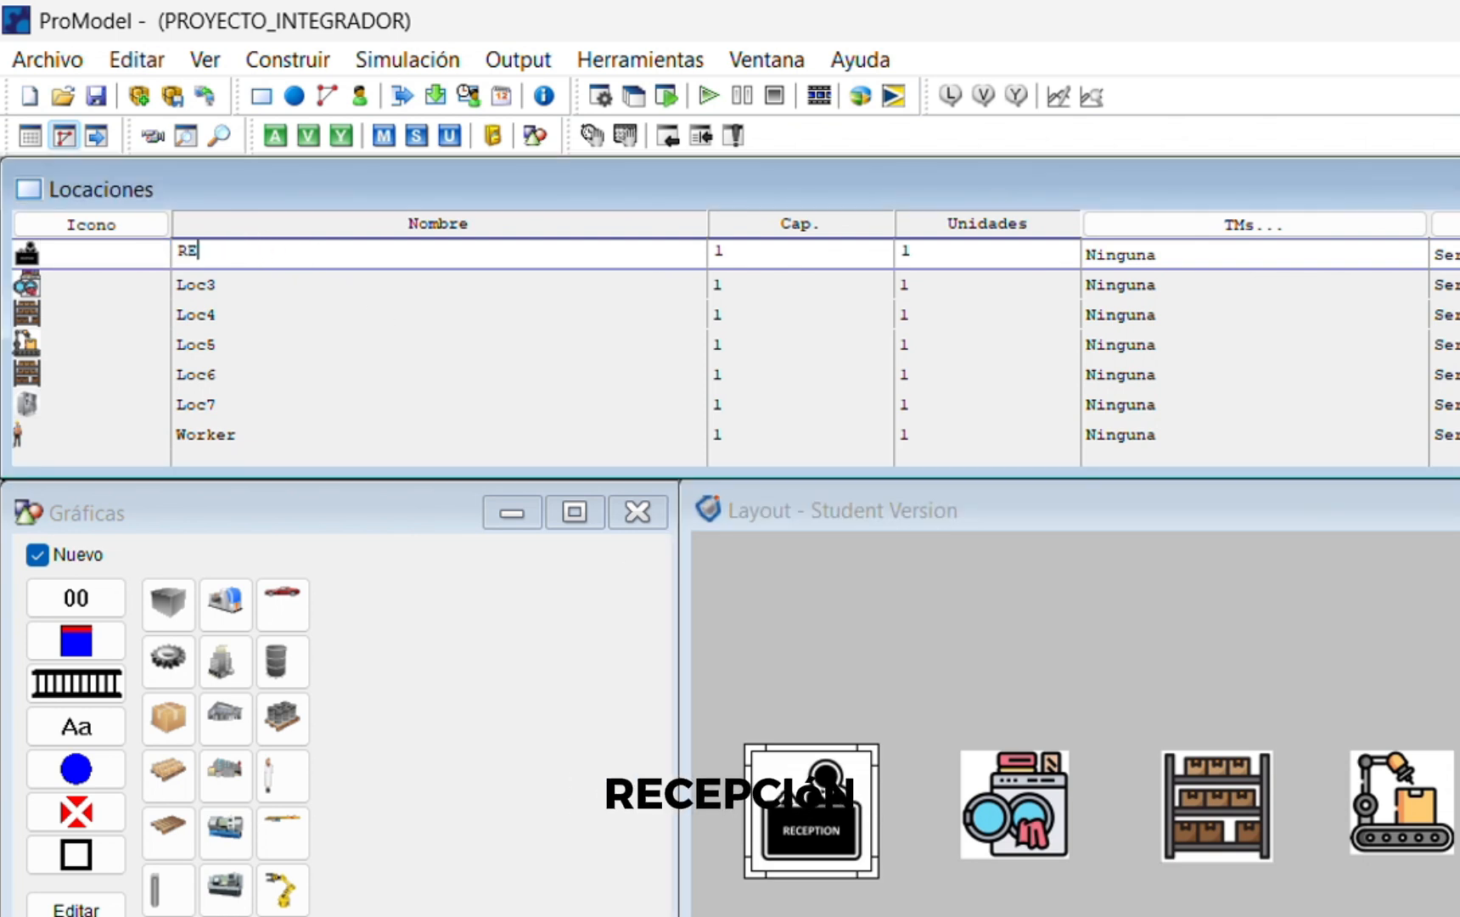
text(CEPCION)
key(Return)
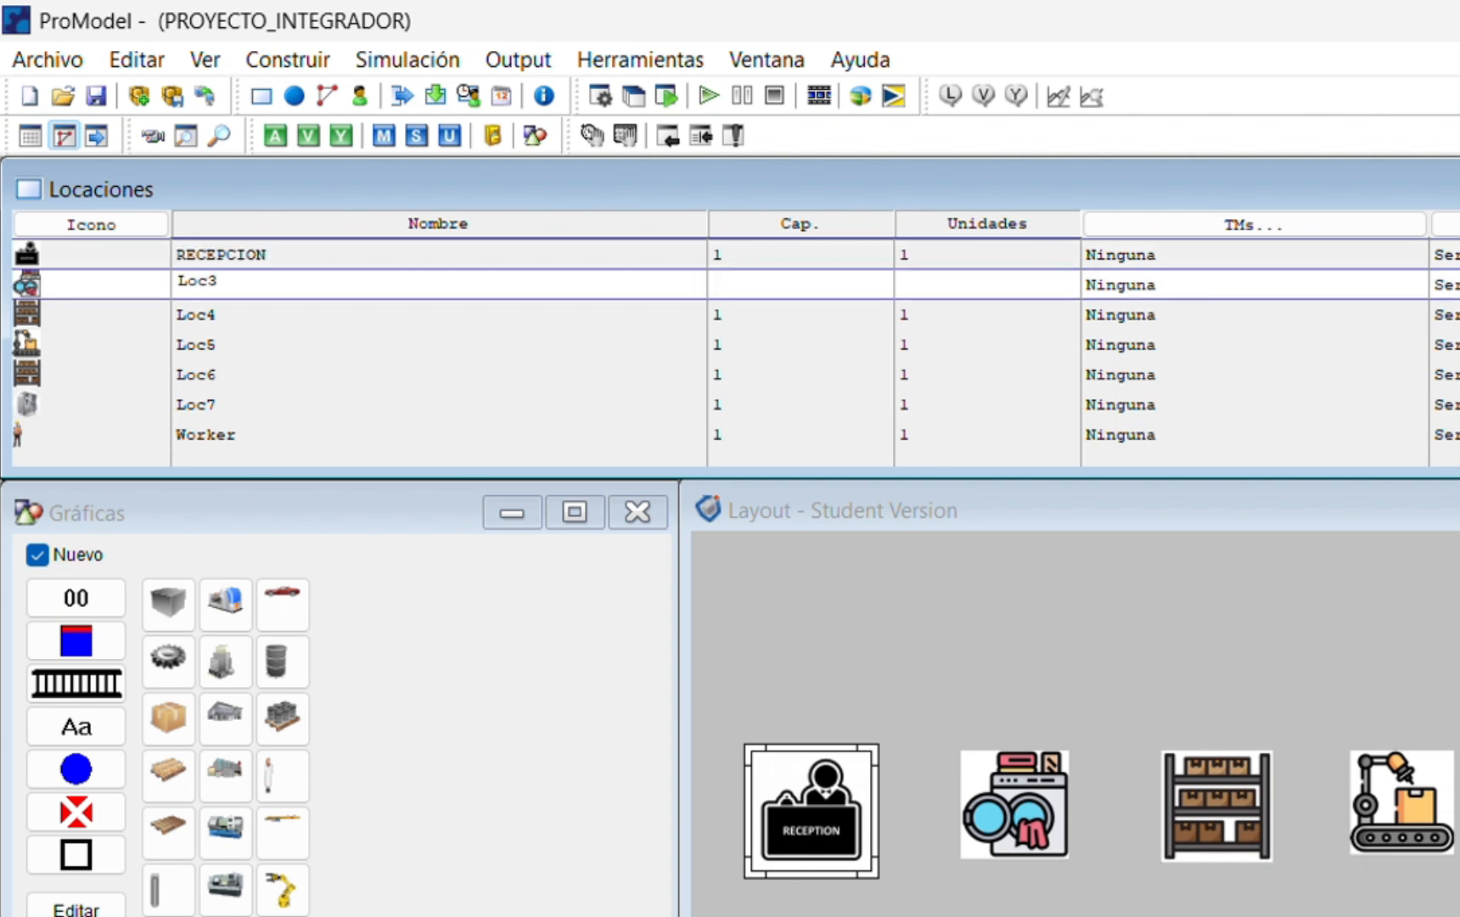
Step: Rename the washing-machine location as LAVADORA
key(BackSpace)
key(BackSpace)
key(BackSpace)
text(AA)
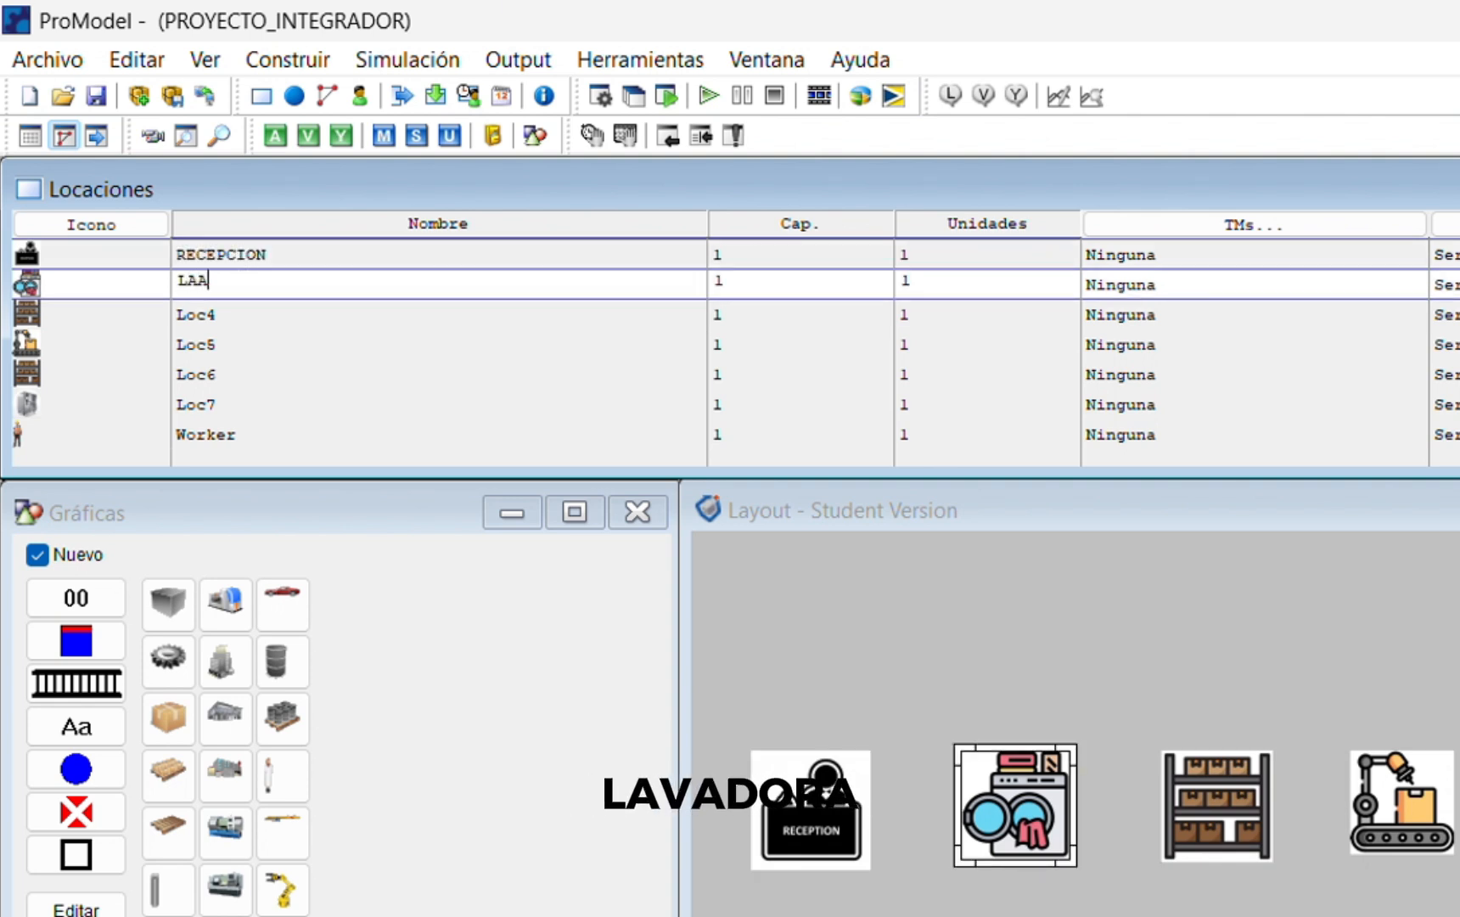
text(DORA)
key(BackSpace)
key(BackSpace)
key(BackSpace)
key(BackSpace)
key(BackSpace)
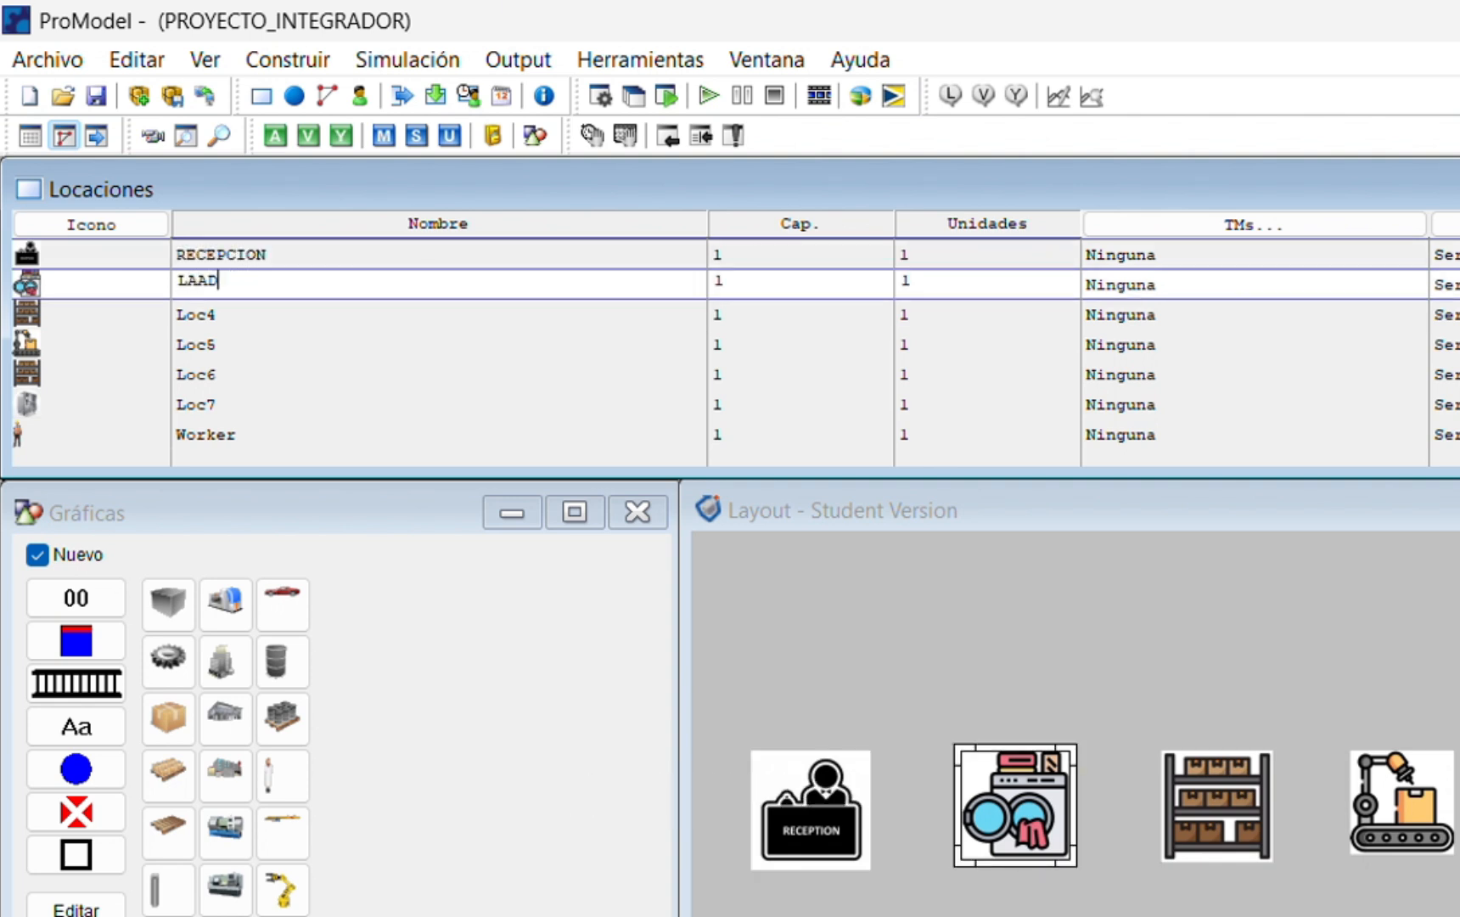
text(VADORA)
key(Return)
Step: Rename the first storage-shelf location as ALMACEN_PINTURA
key(BackSpace)
key(BackSpace)
key(BackSpace)
key(BackSpace)
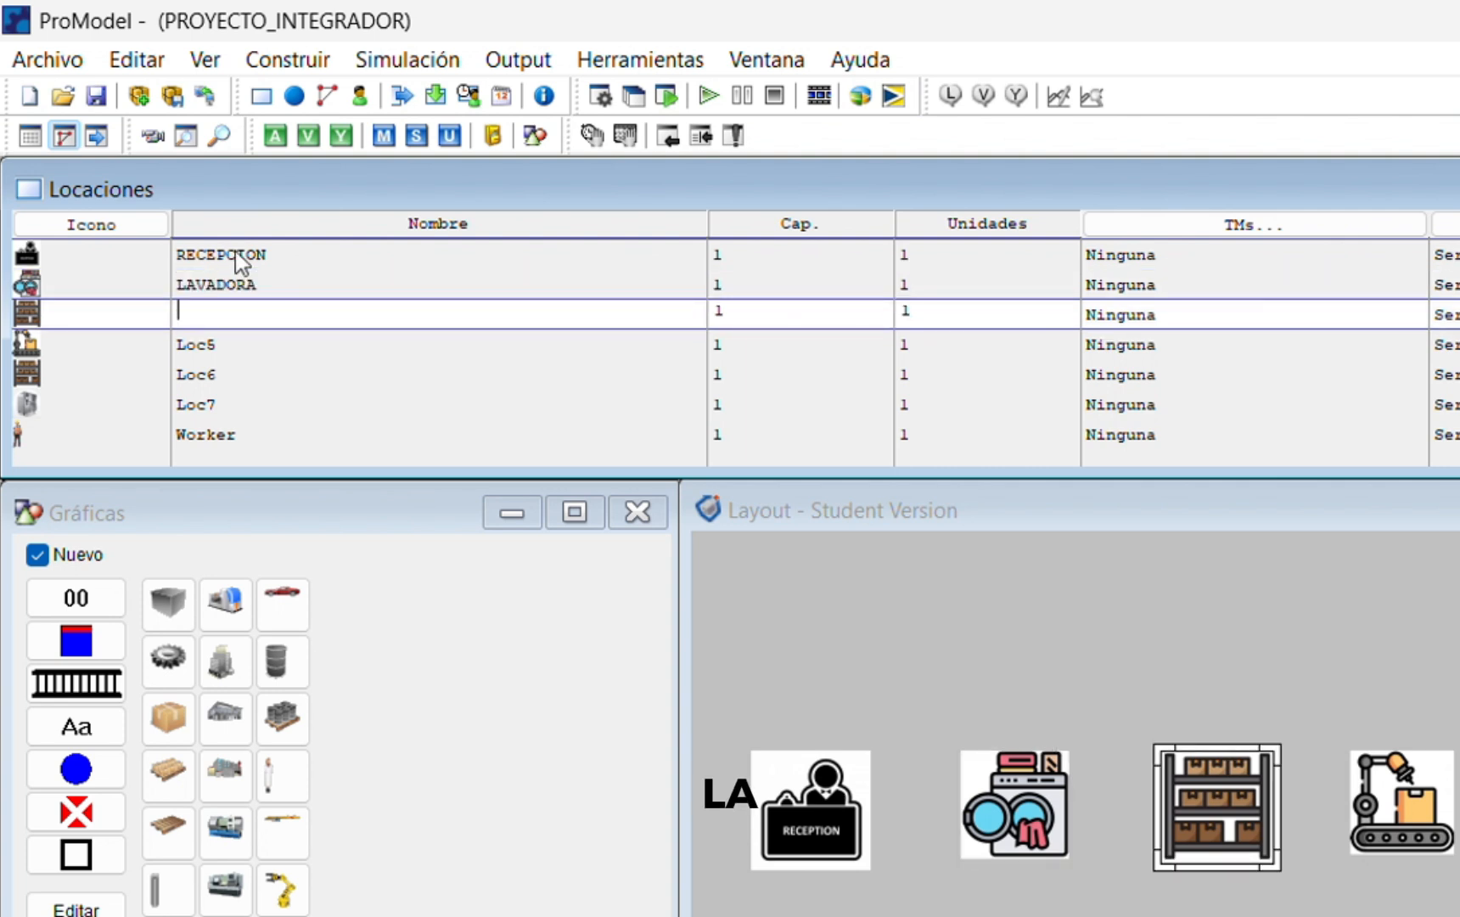
text(ALMACEN)
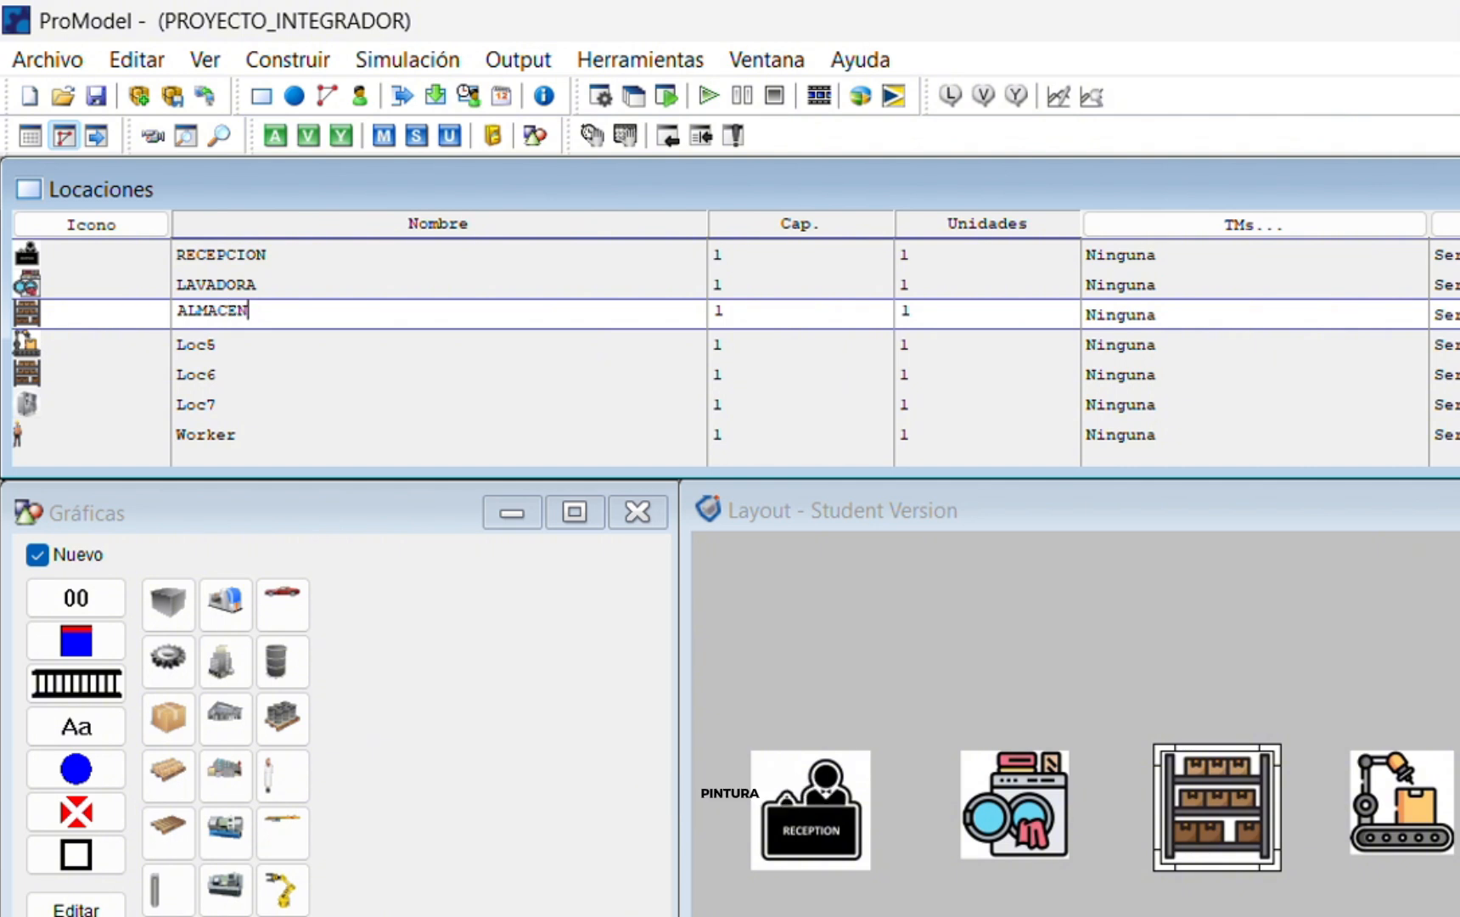
text(_PINTUR)
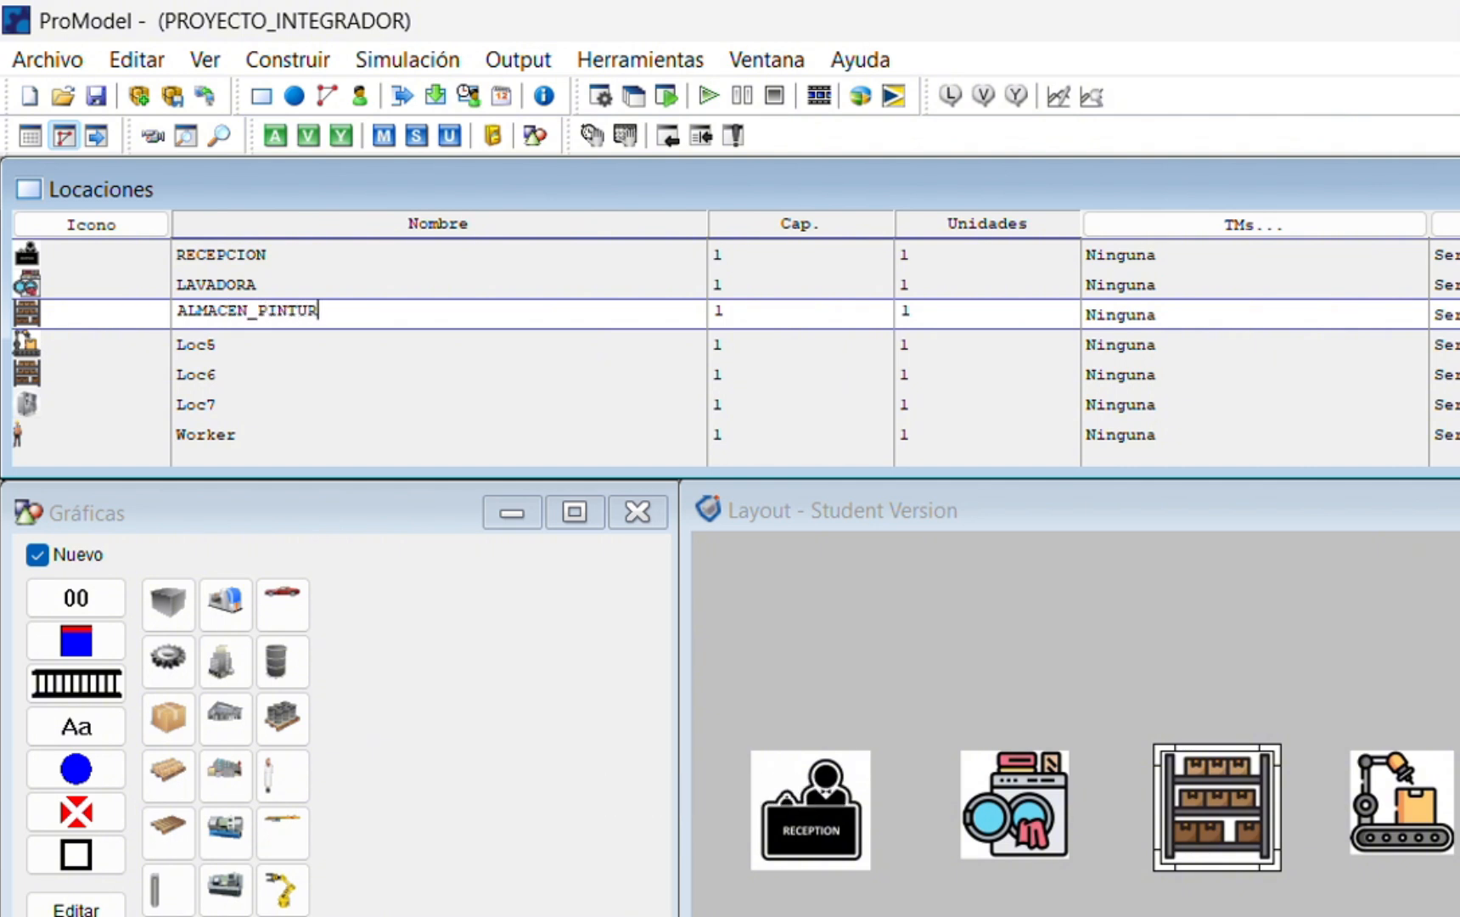
text(A)
key(Return)
Step: Rename the robot-arm conveyor location as PINTURA
key(BackSpace)
key(BackSpace)
key(BackSpace)
key(BackSpace)
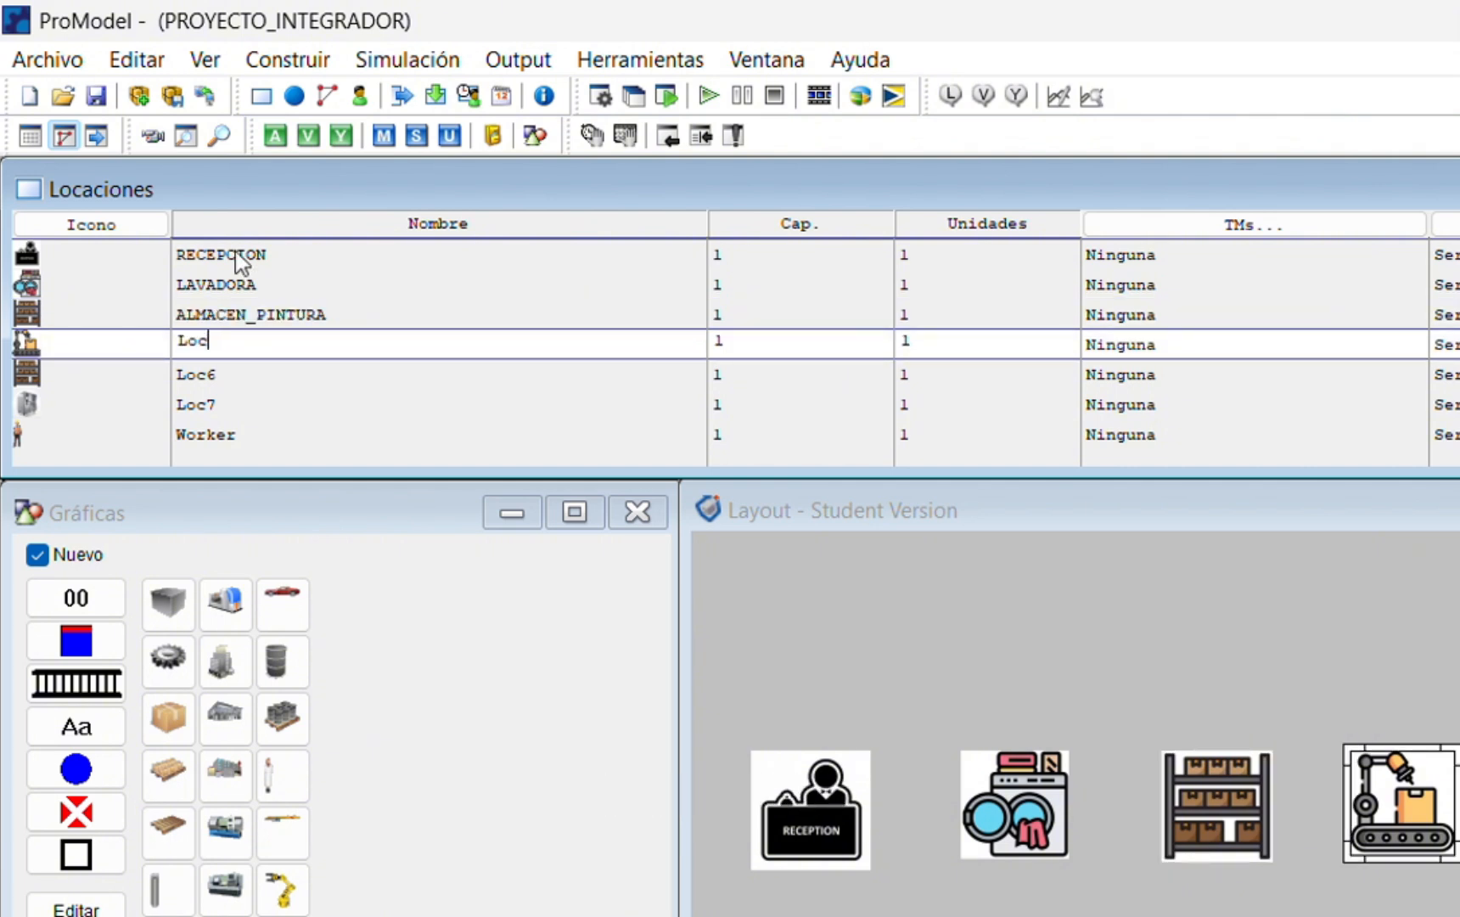
text(PINTURA)
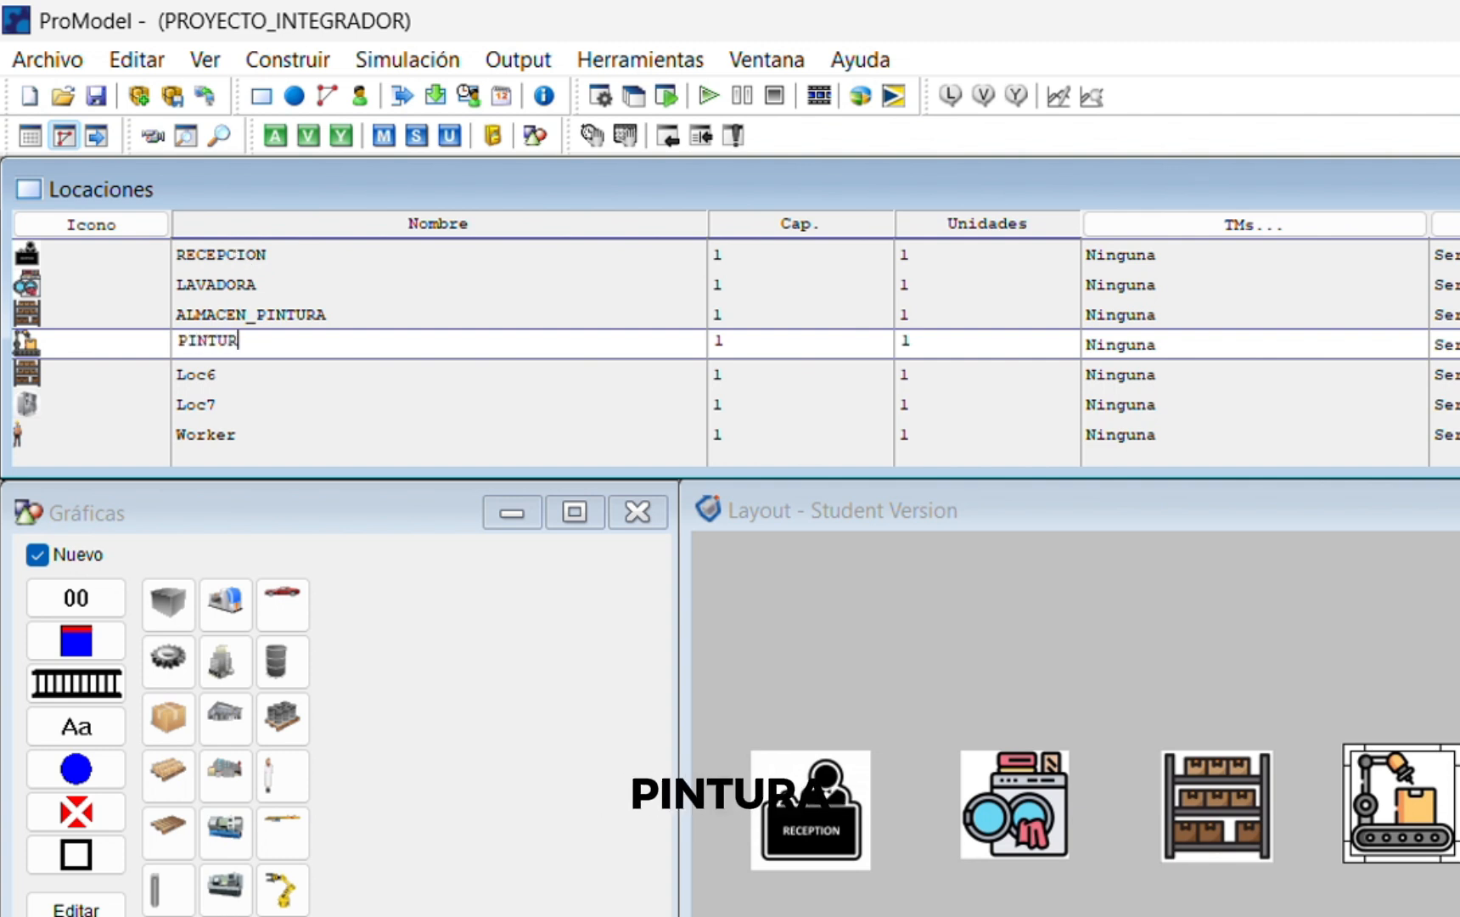
key(Return)
Step: Rename the second storage-shelf location as ALMACEN_HORNO
key(BackSpace)
key(BackSpace)
key(BackSpace)
key(BackSpace)
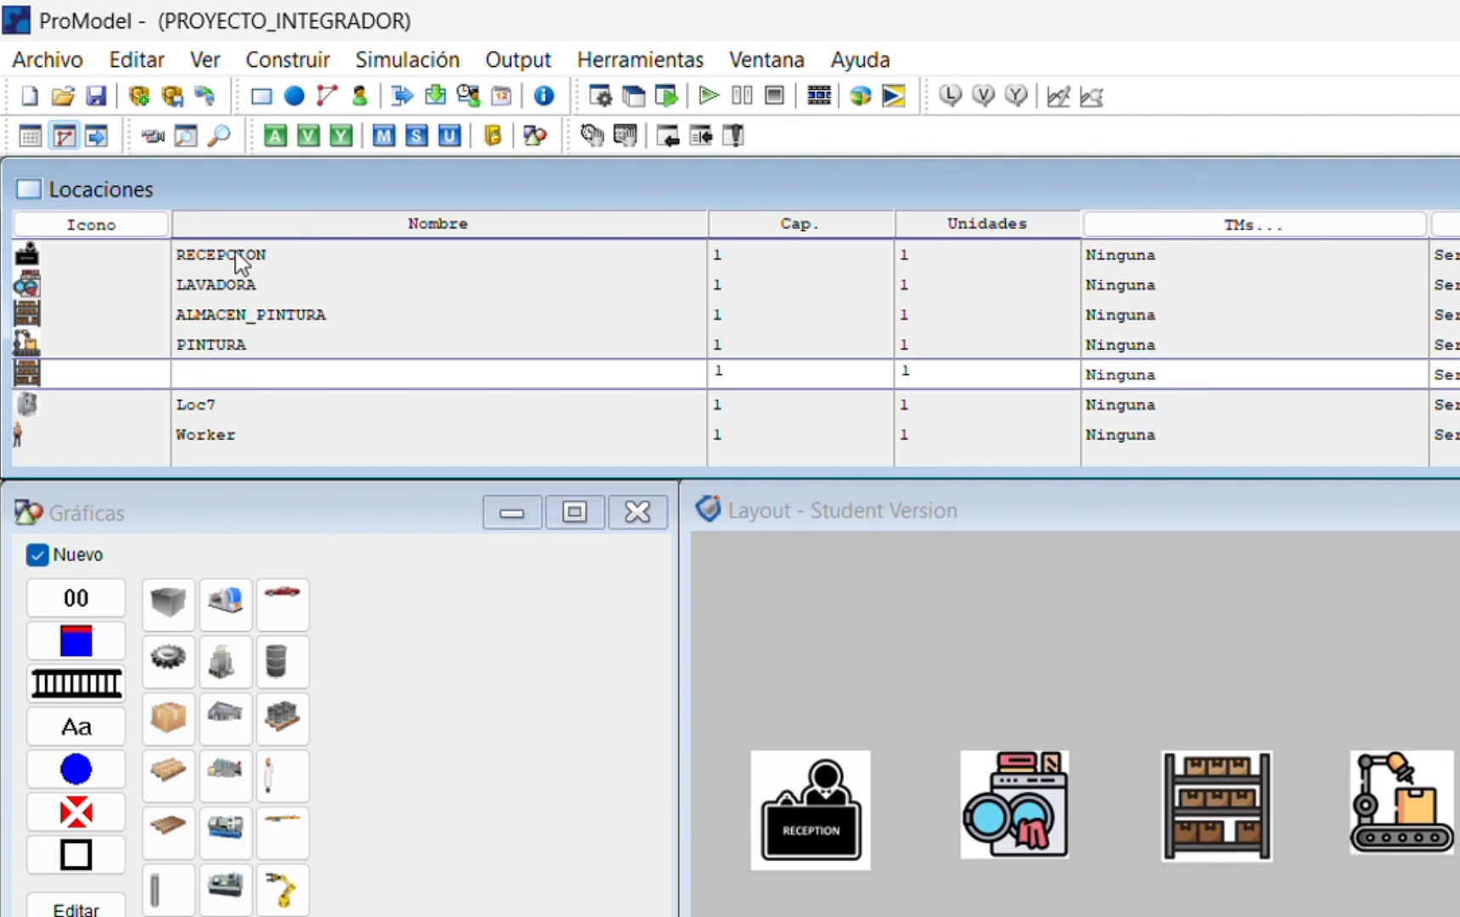
text(ALMACEN_HOR)
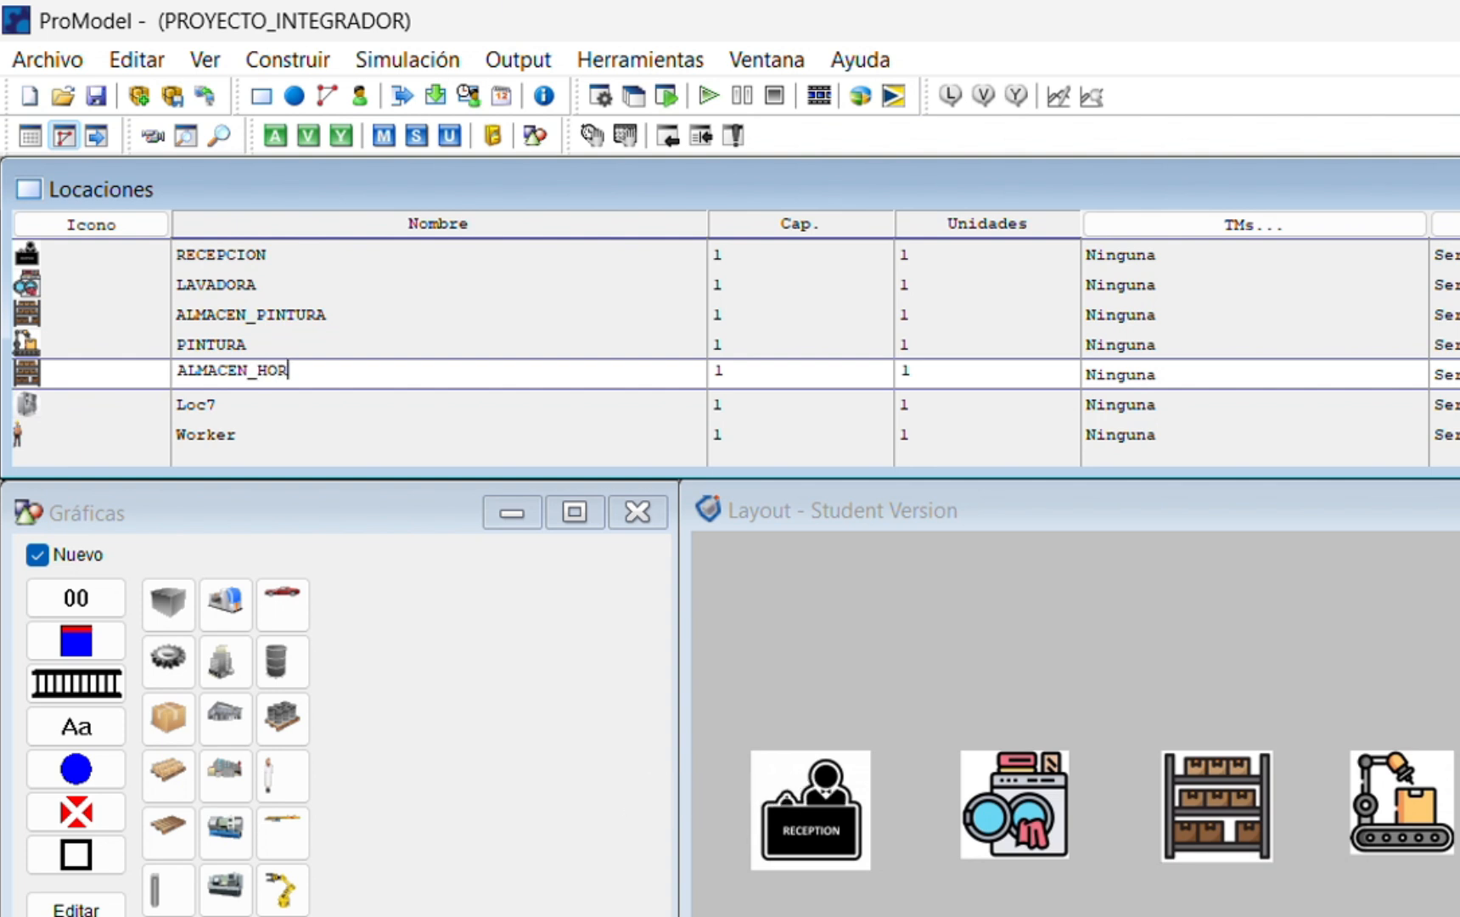
text(NO)
key(Return)
Step: Rename the oven location as HORNO
key(BackSpace)
key(BackSpace)
key(BackSpace)
key(BackSpace)
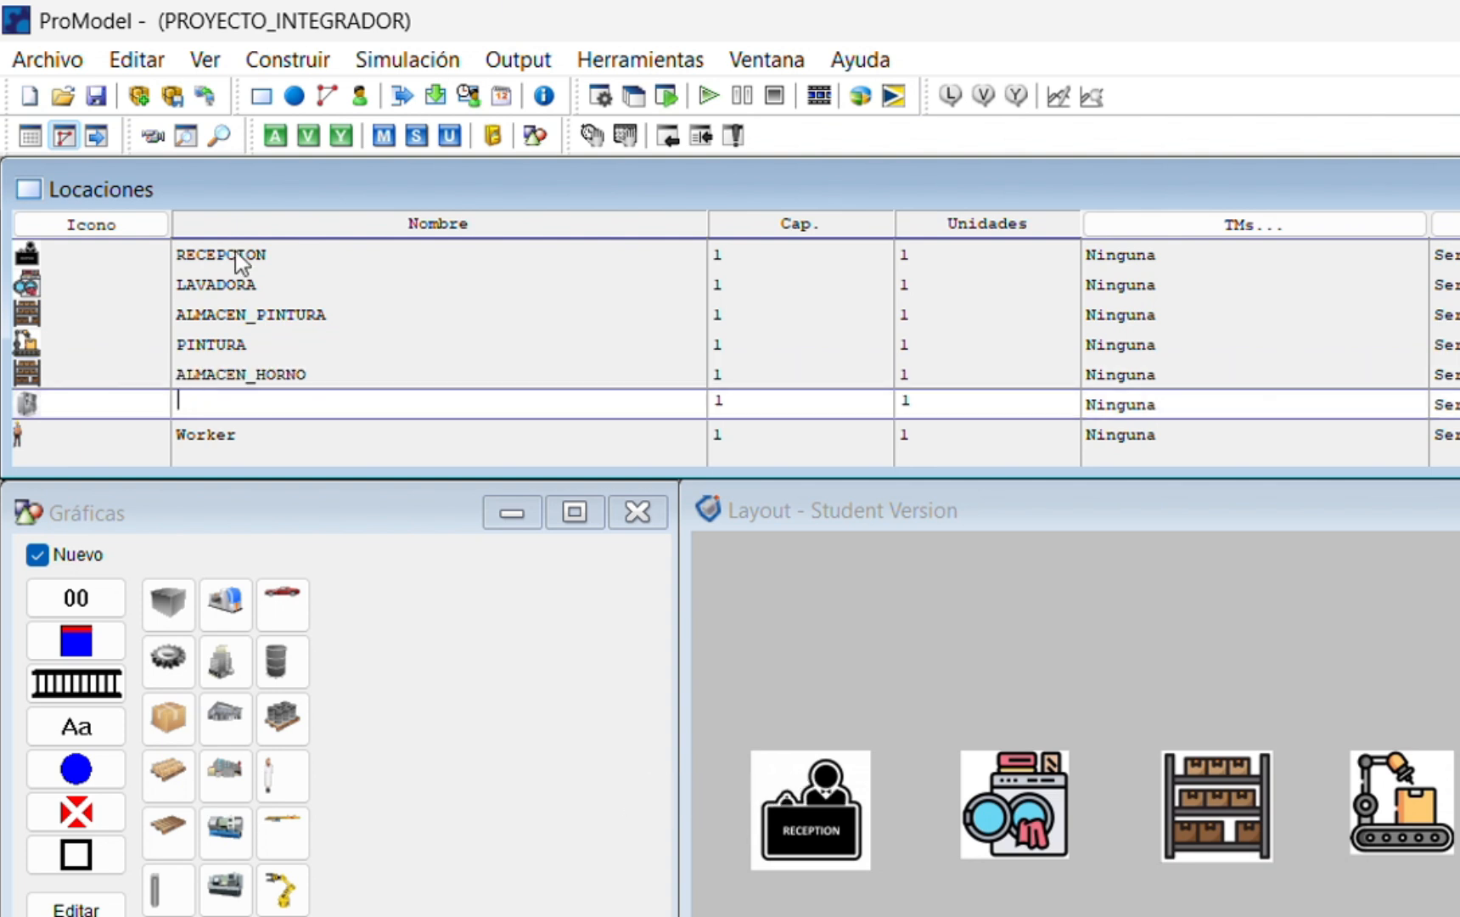
text(HORNO)
key(BackSpace)
key(BackSpace)
key(BackSpace)
key(BackSpace)
text(ORNO)
key(Return)
Step: Rename the worker location as OPERADOR
key(BackSpace)
key(BackSpace)
key(BackSpace)
key(BackSpace)
key(BackSpace)
key(BackSpace)
text(o)
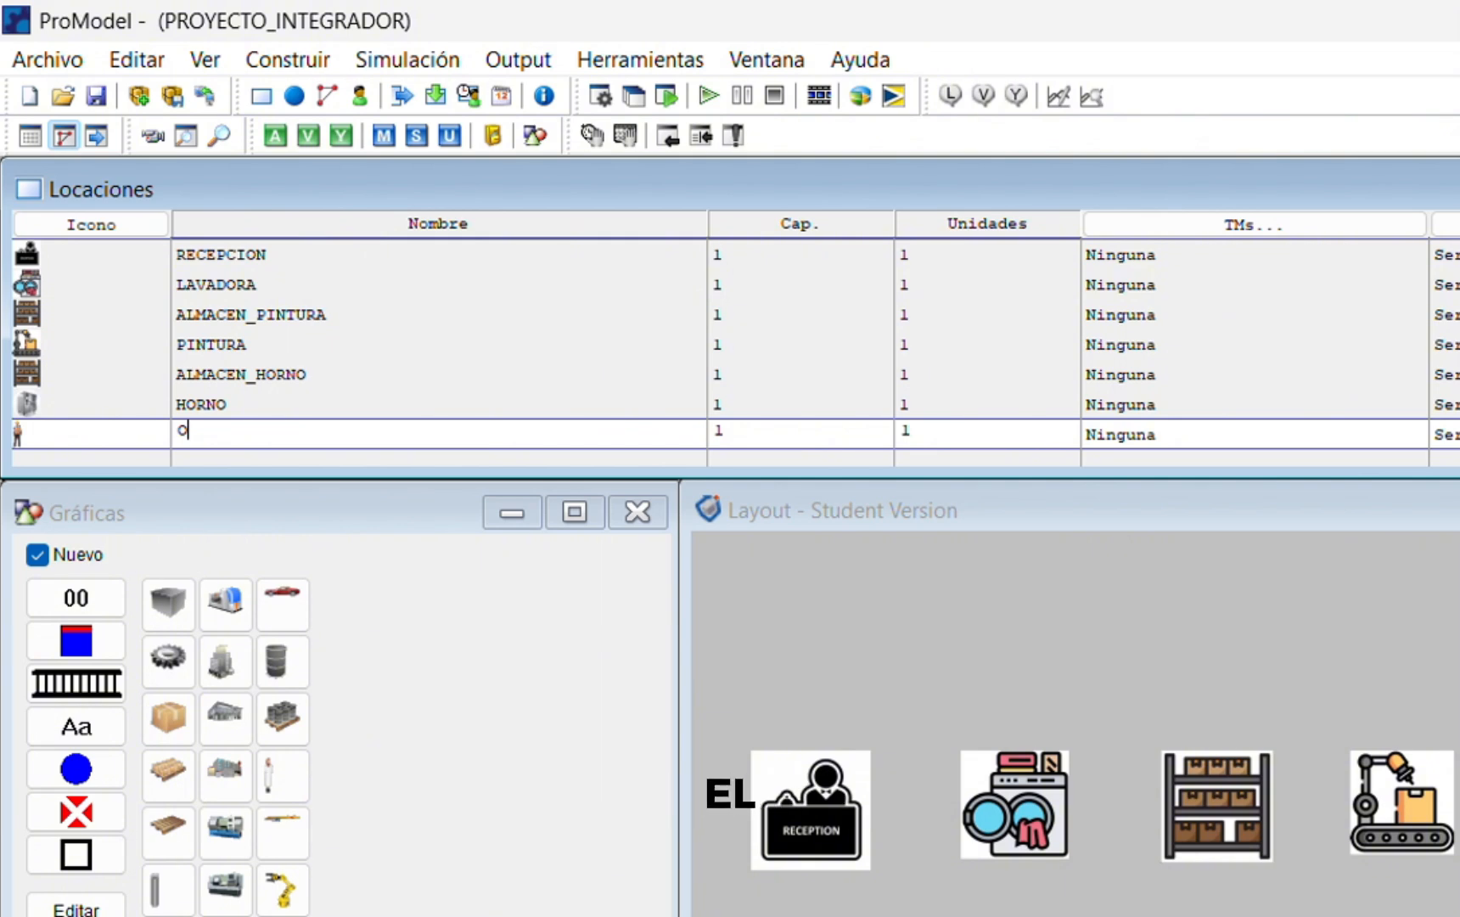
text(PERADOR)
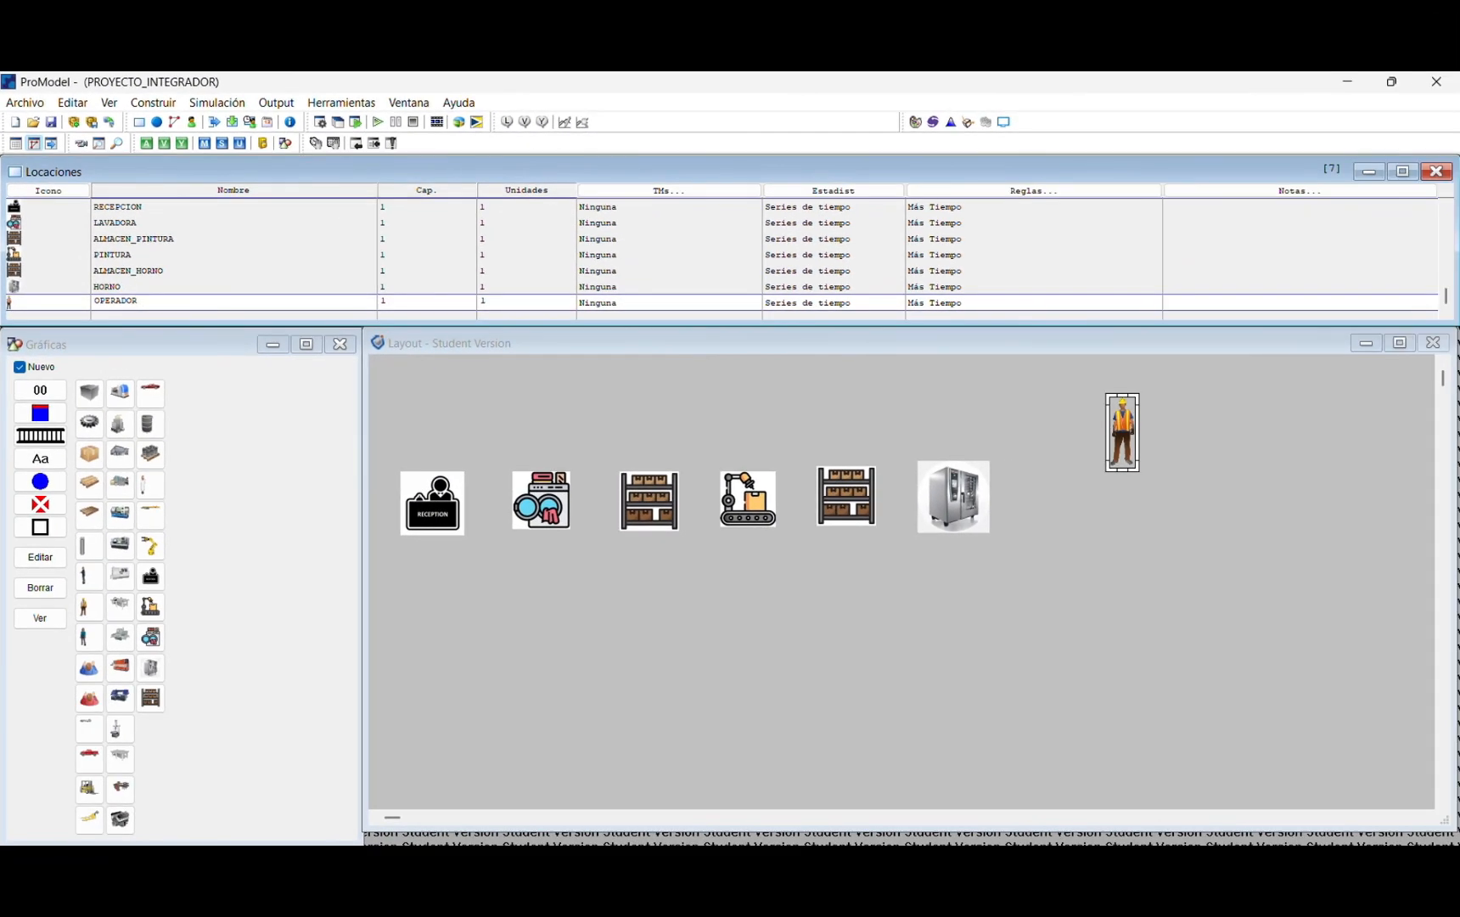
Step: Set the capacity of RECEPCION to INF and the capacity of LAVADORA to 5
click(128, 209)
click(343, 221)
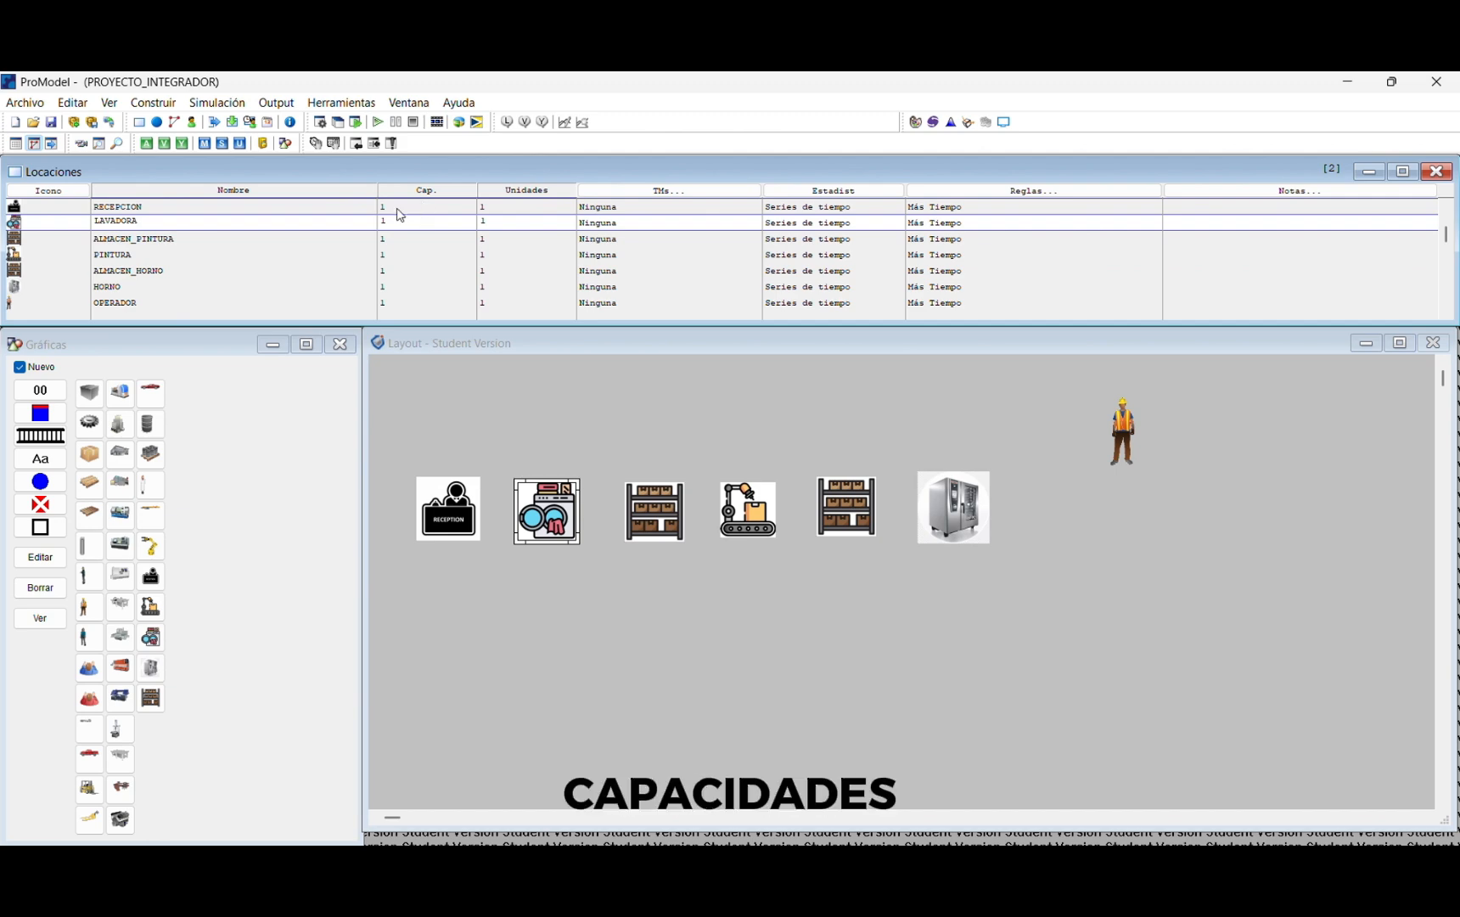
click(392, 207)
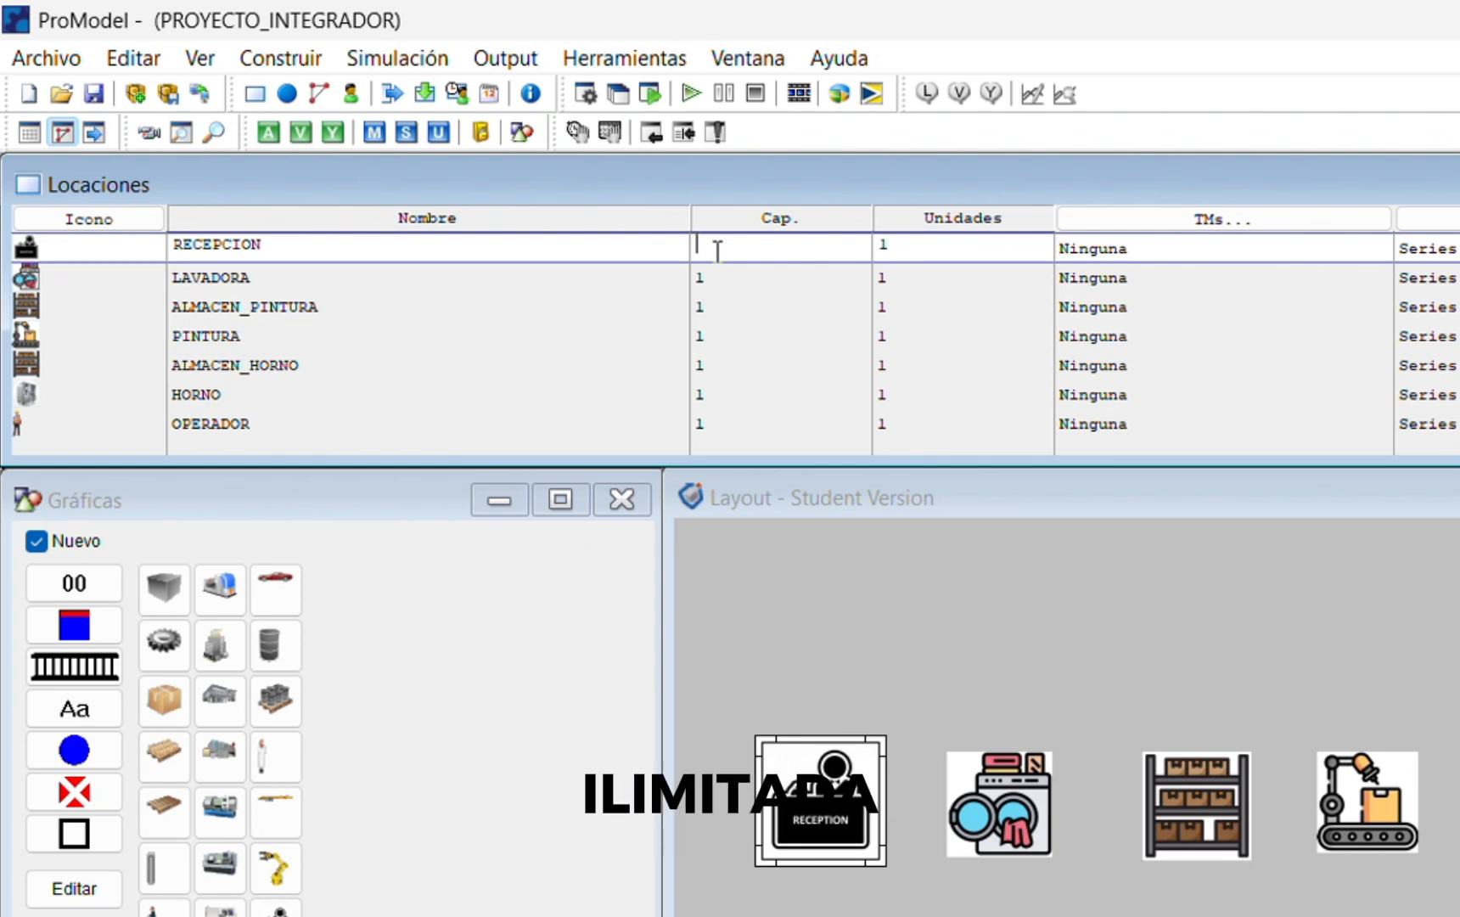
text(INF)
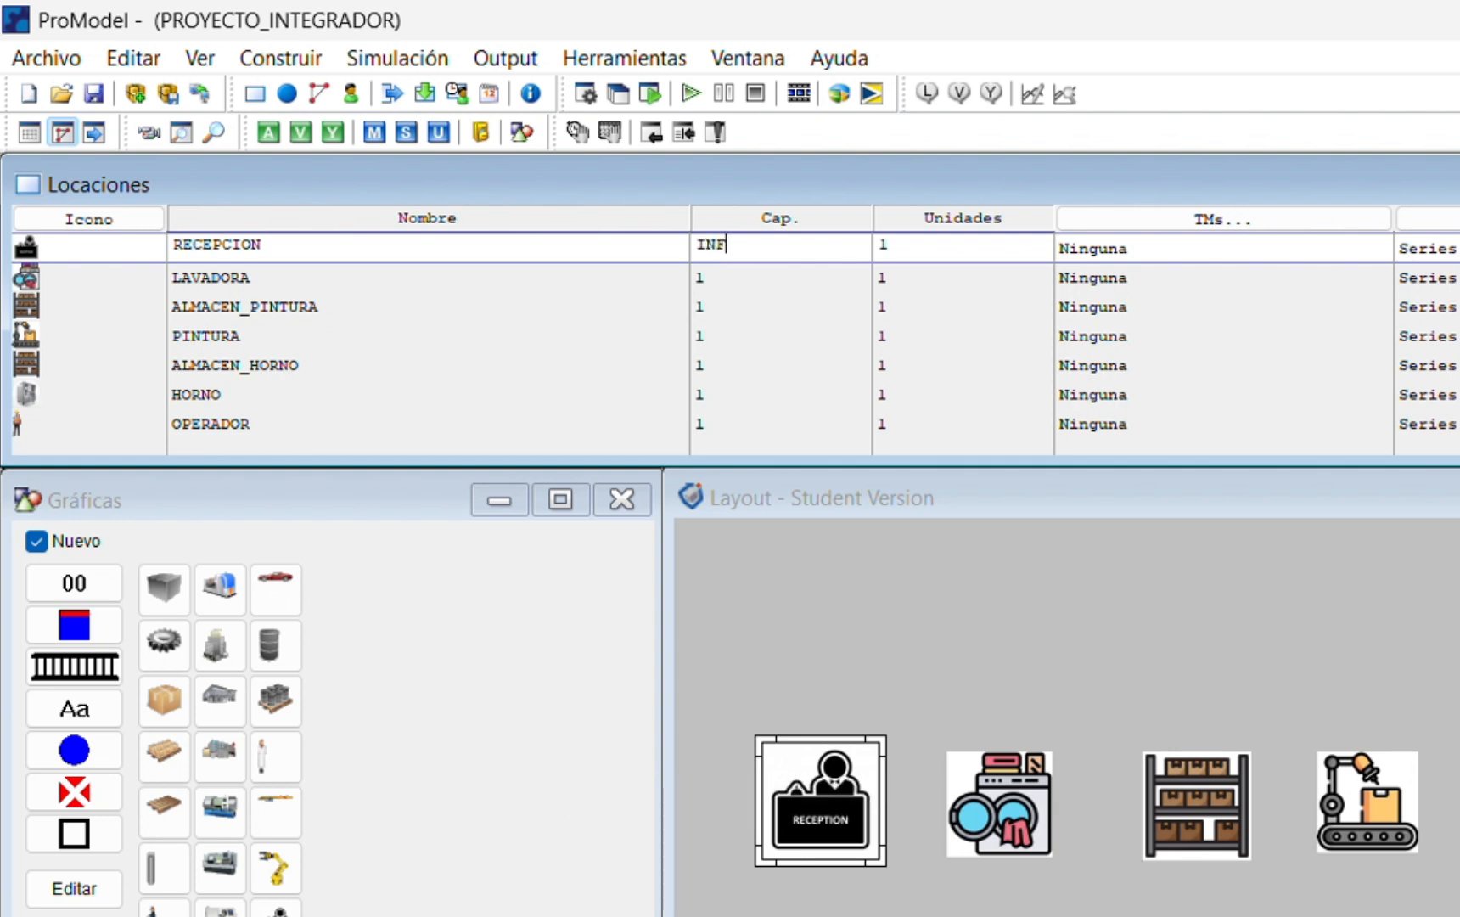
click(722, 273)
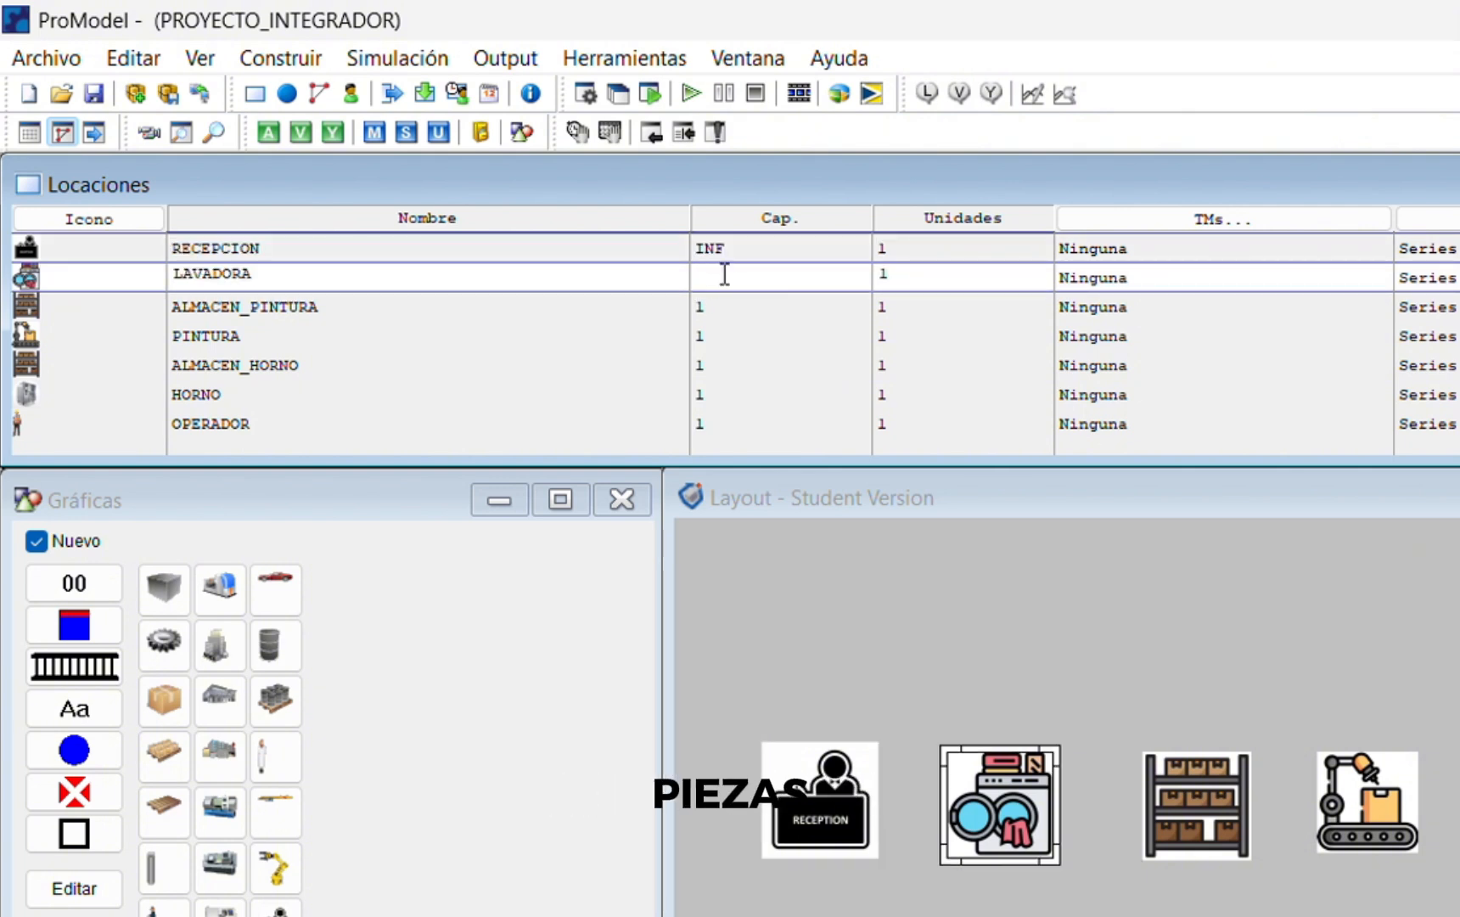
text(5)
key(Return)
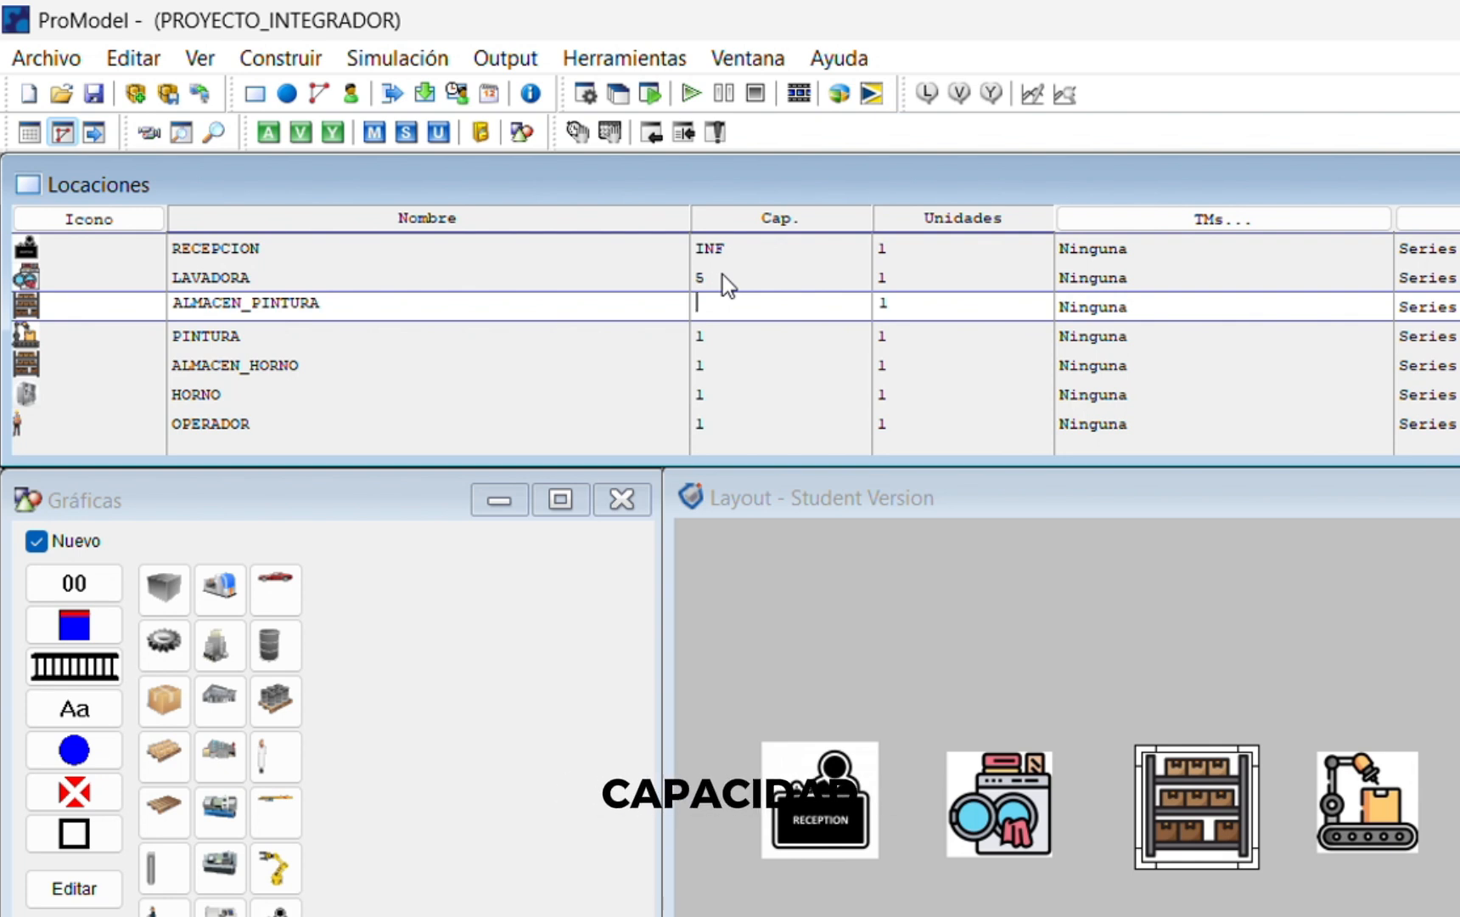
Step: Set the capacity of ALMACEN_PINTURA to 10 and the capacity of PINTURA to 3
text(10)
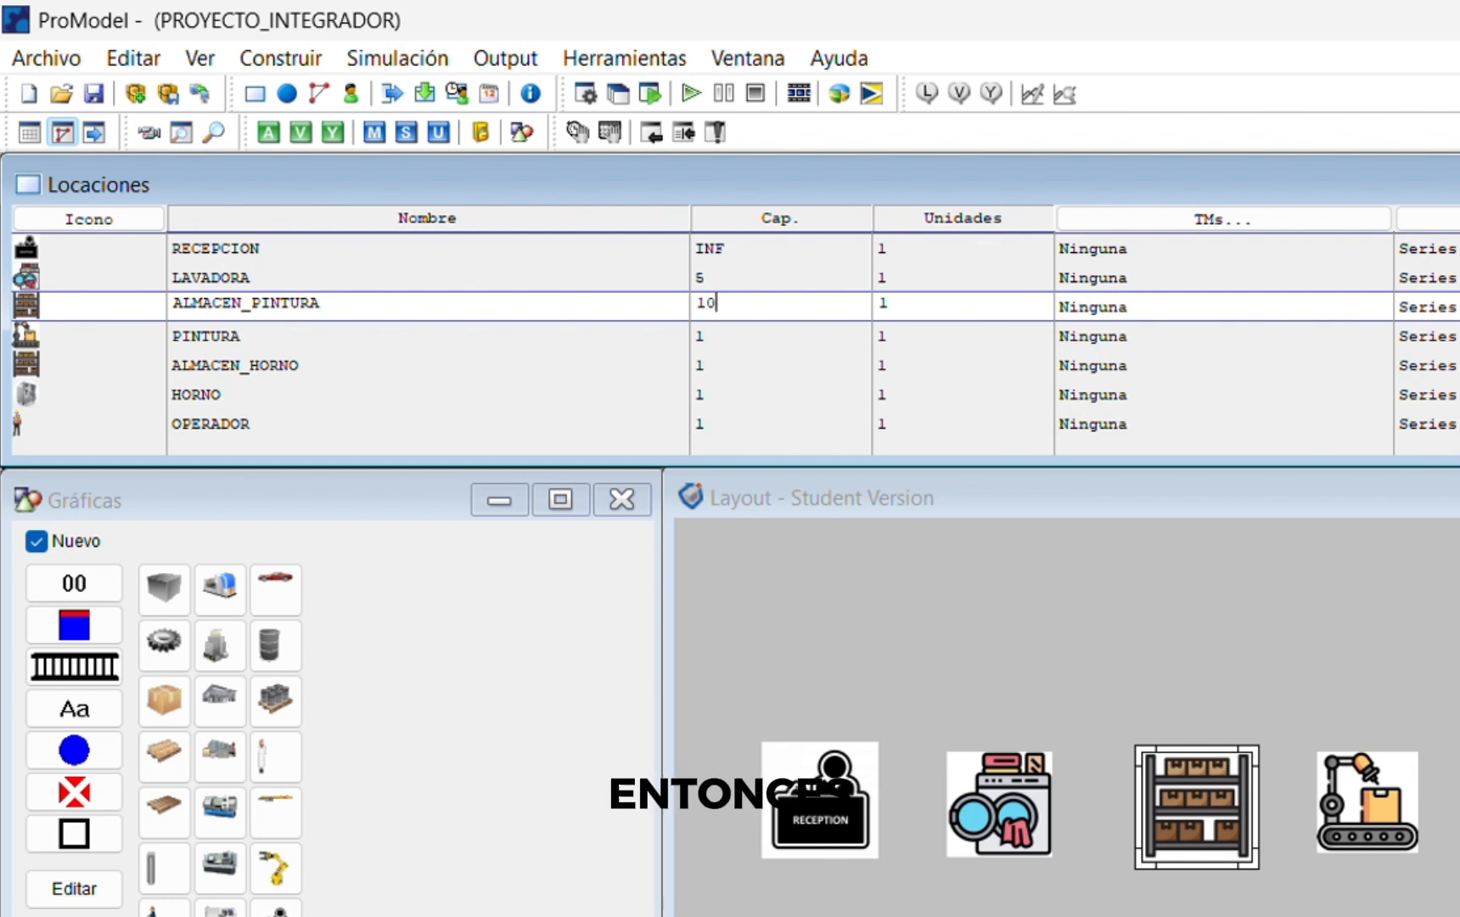
key(Return)
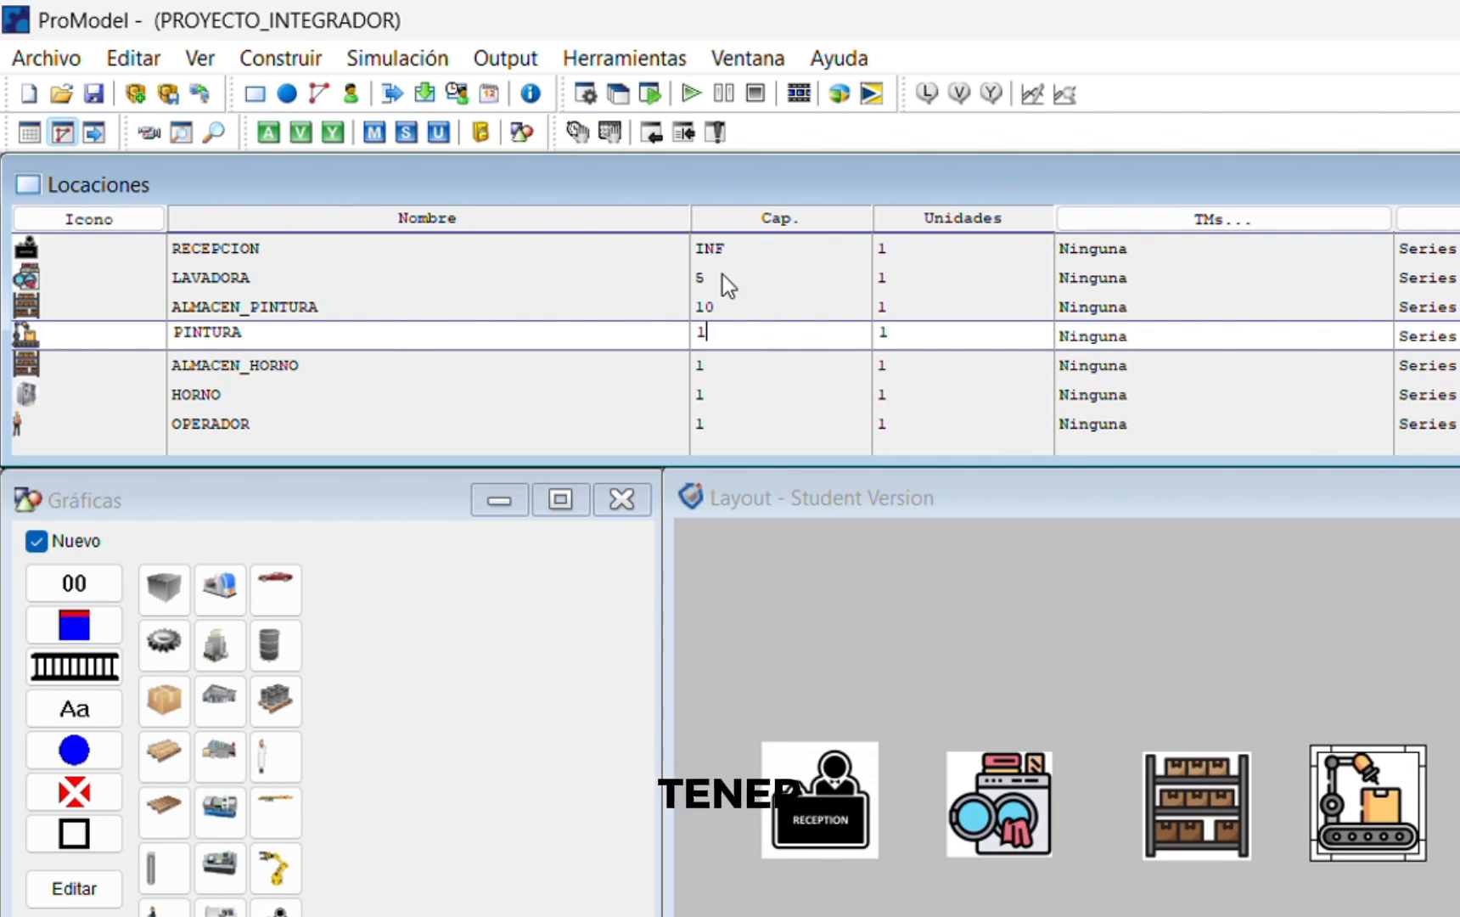
key(BackSpace)
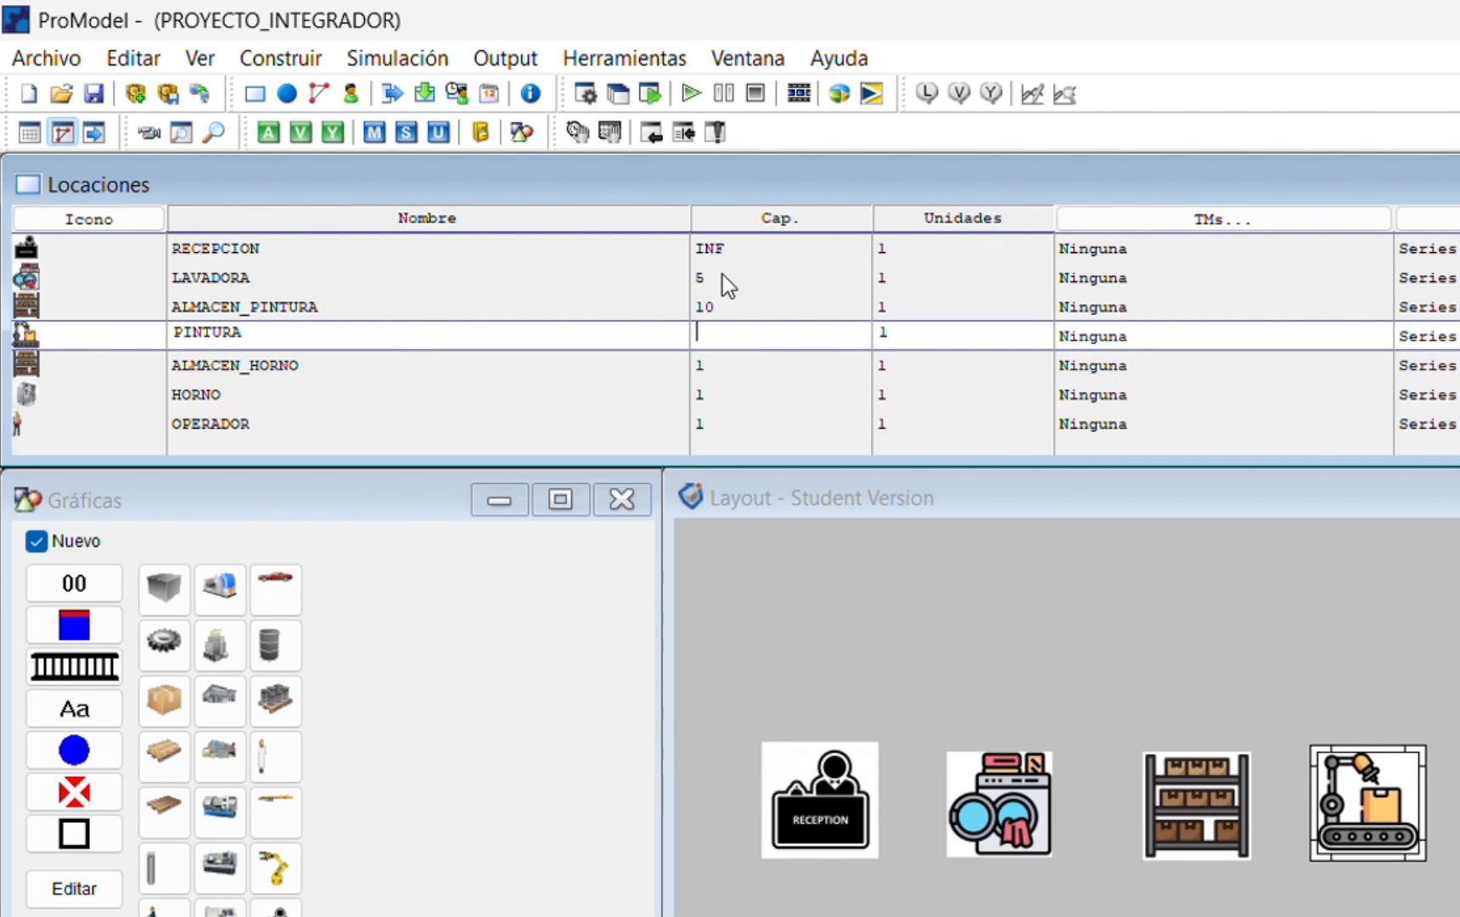
text(3)
key(Return)
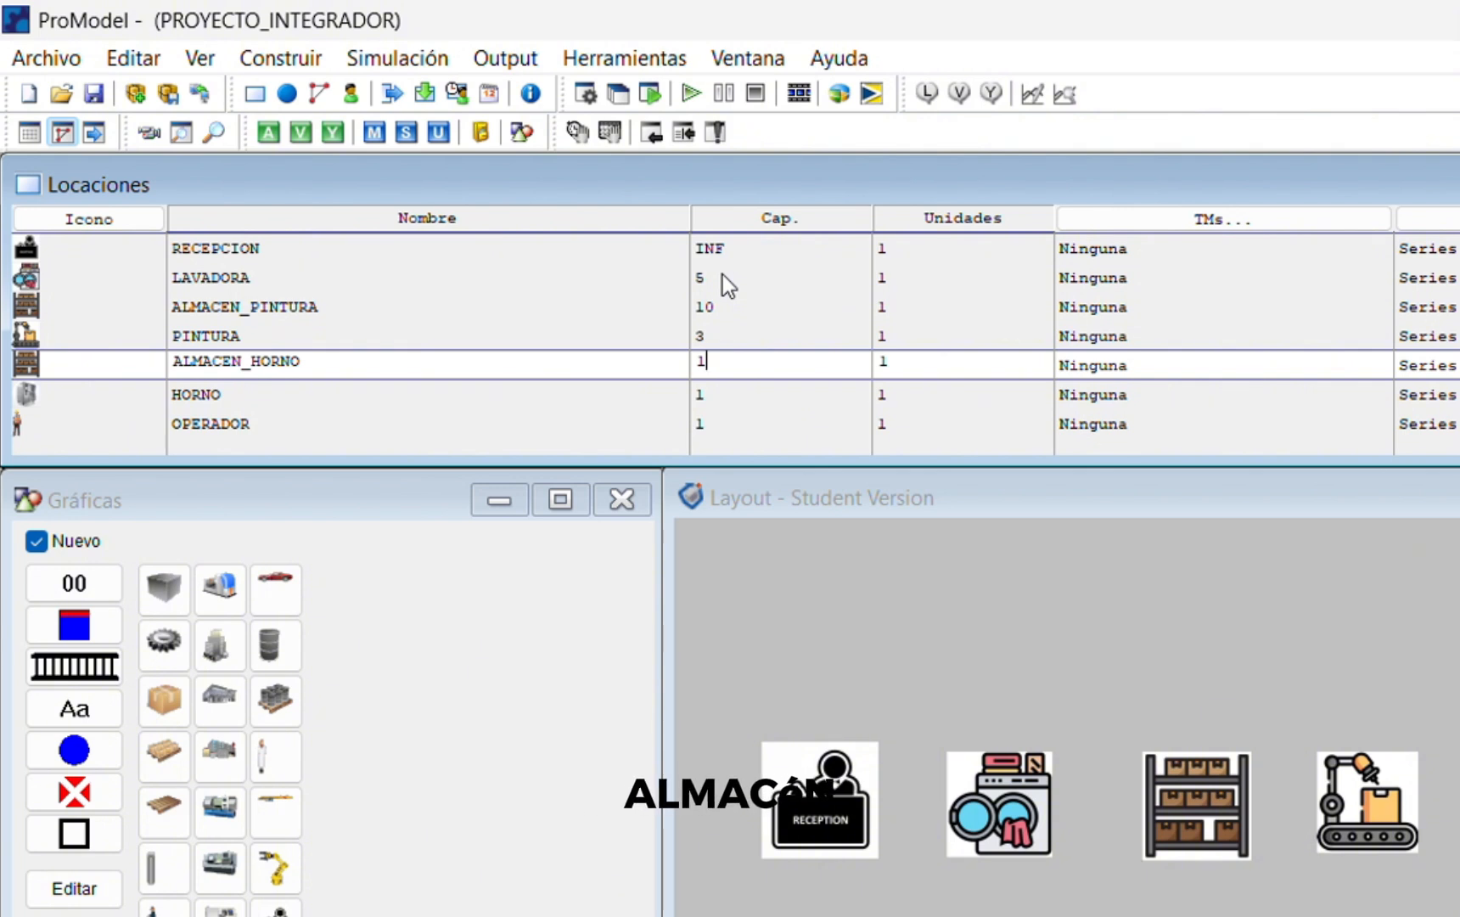
Step: Set the capacity of ALMACEN_HORNO to 10
text(0)
key(Return)
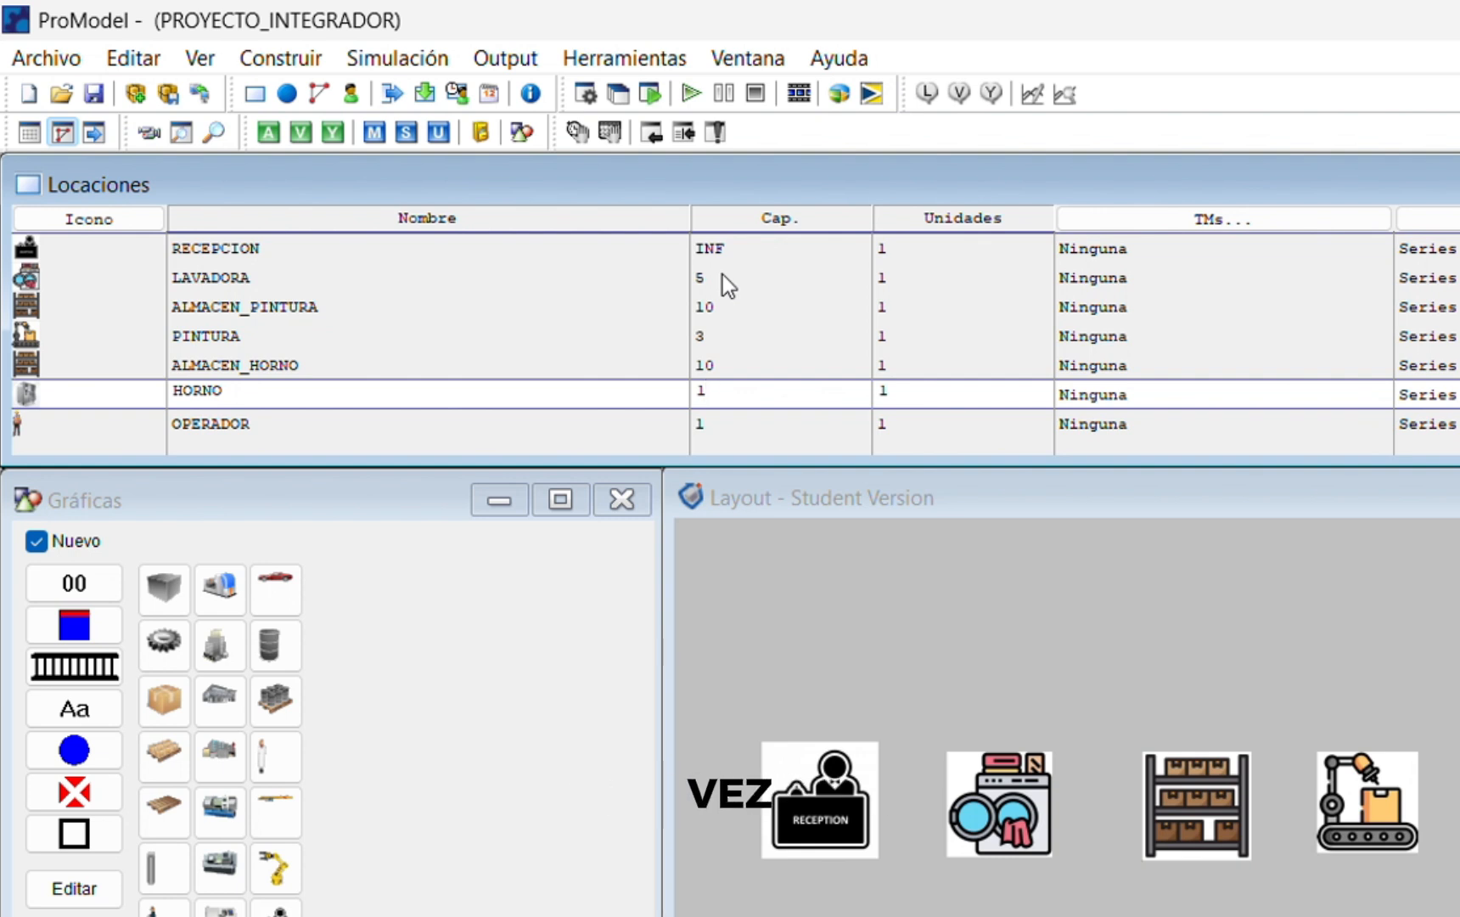
key(Return)
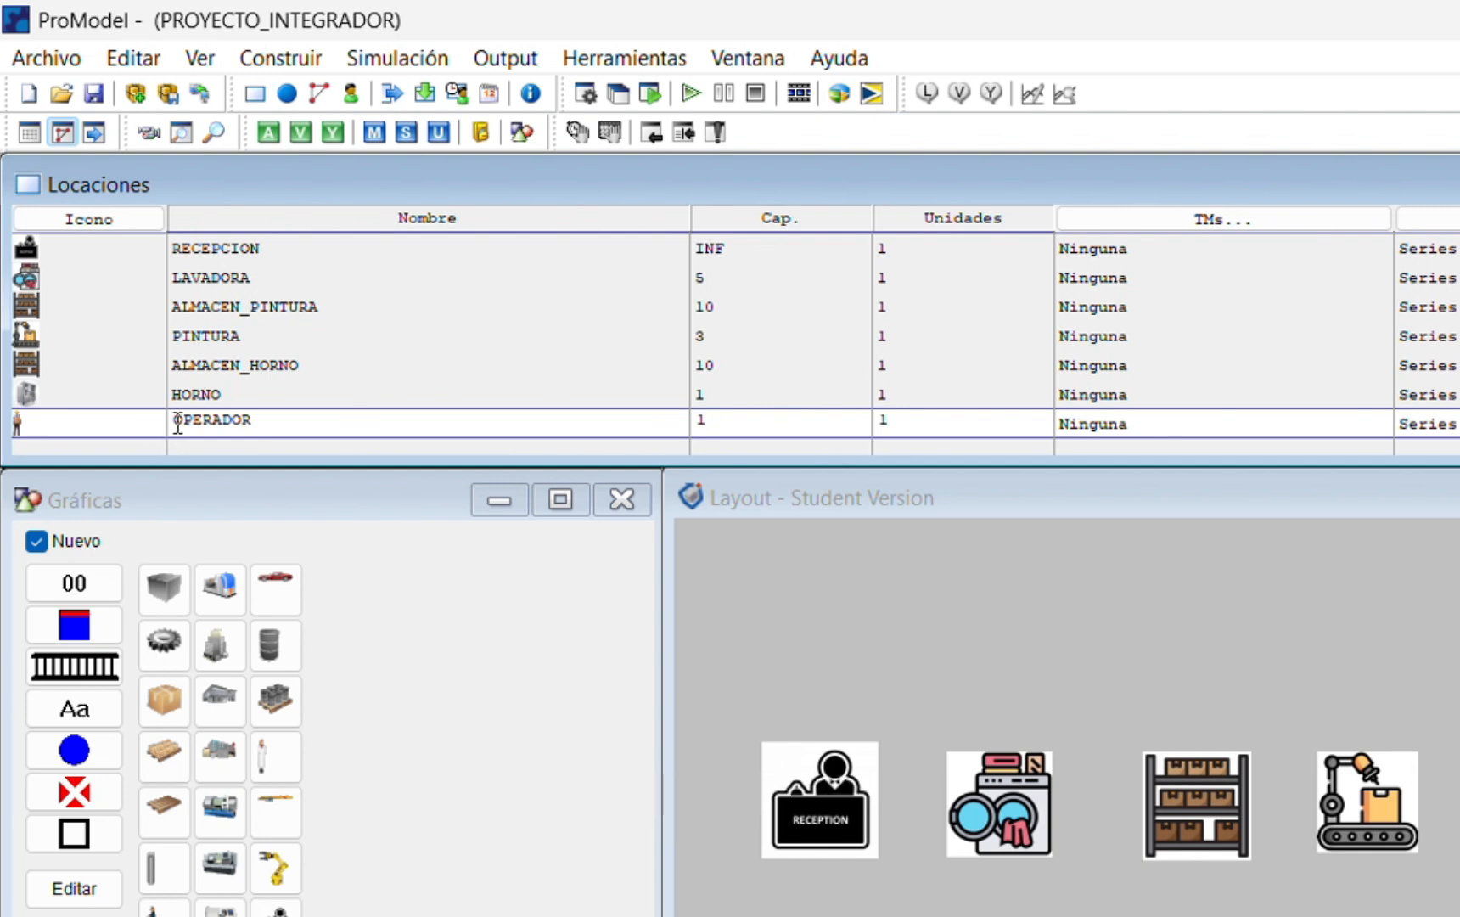
Step: Set the units of OPERADOR to 2 and place the second worker figure directly below the first in the layout
click(917, 421)
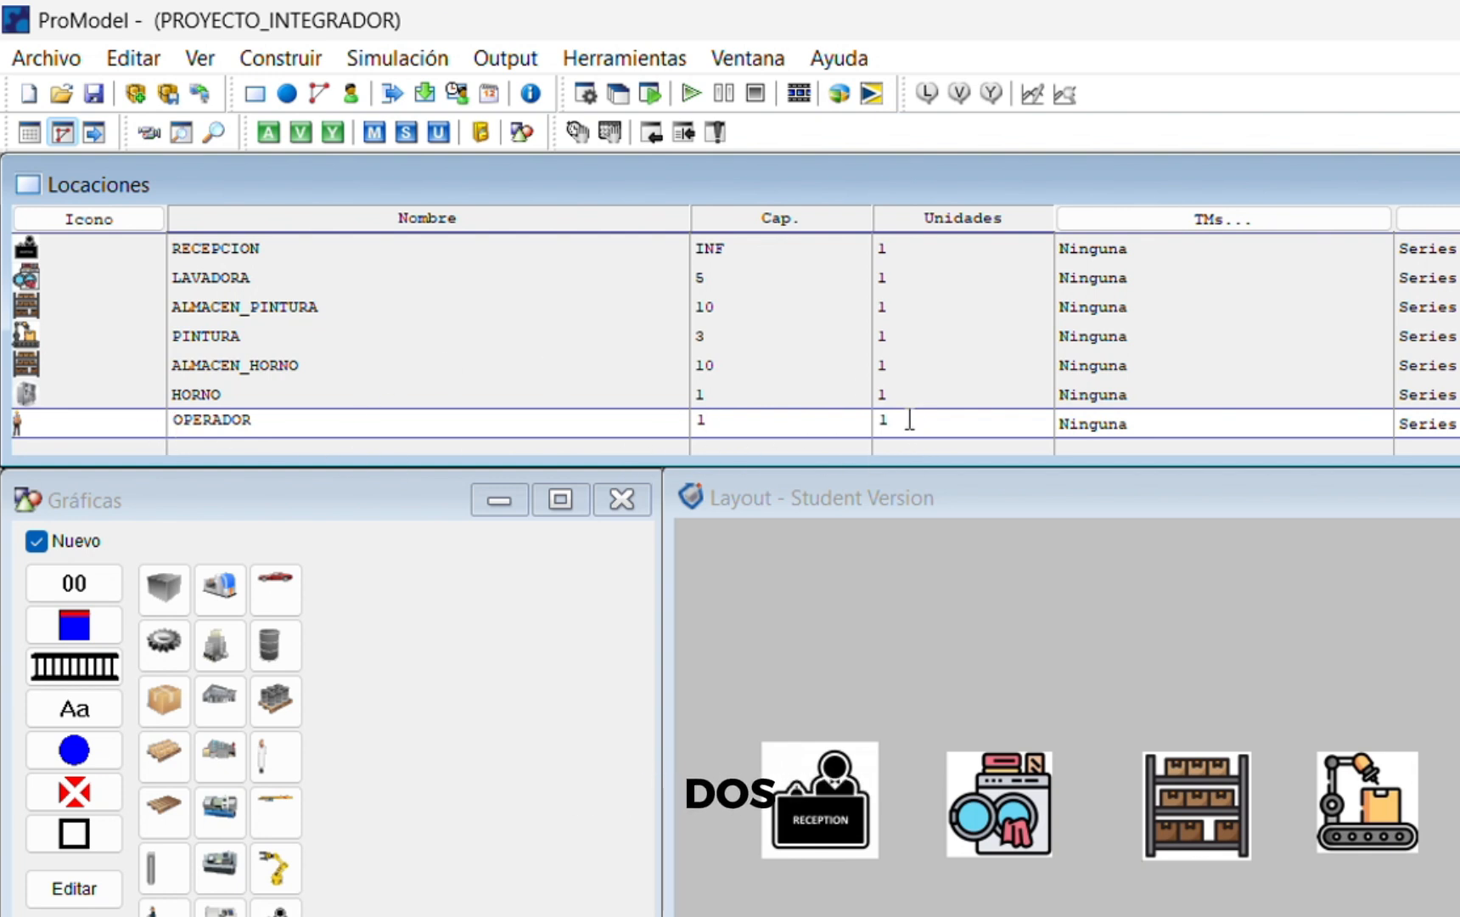
key(BackSpace)
text(2)
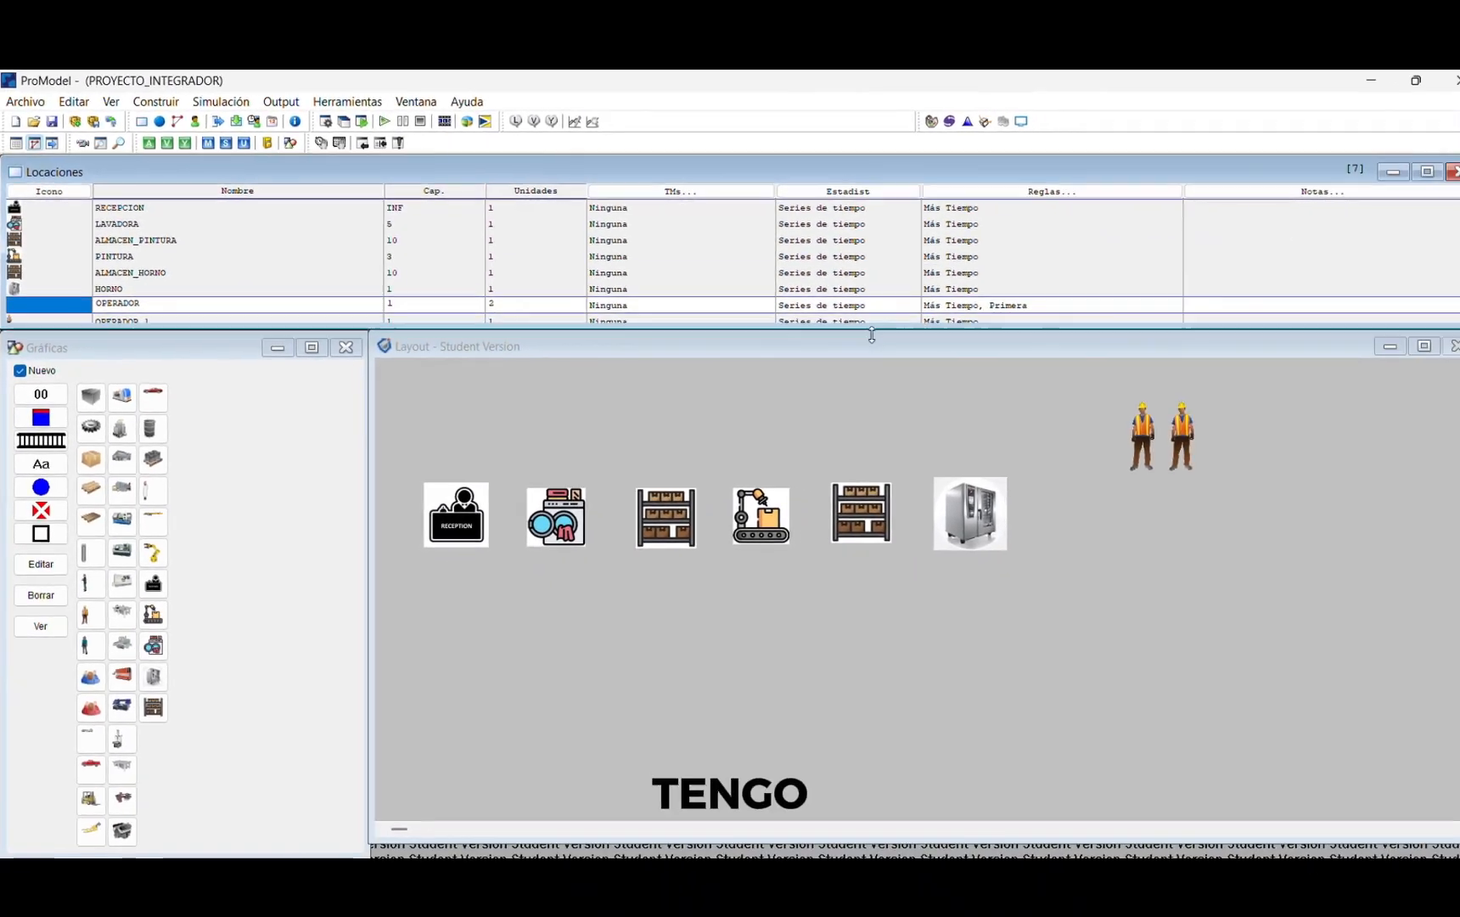
click(1233, 525)
drag(1182, 437, 1121, 500)
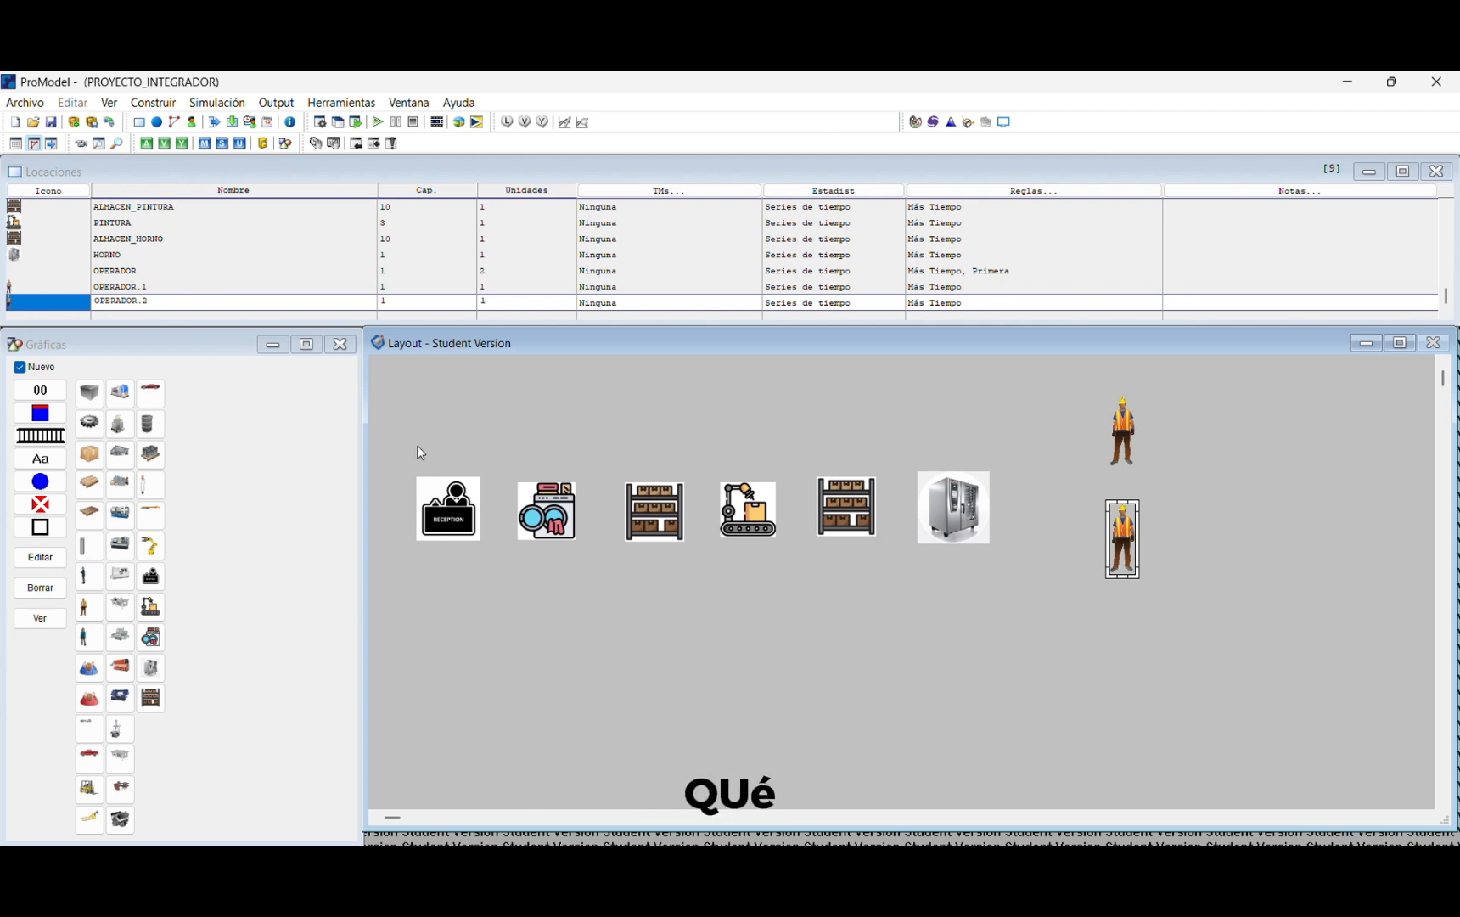
Step: Turn off the Nuevo option and add an entity spot to the RECEPCION graphic in the layout
click(21, 370)
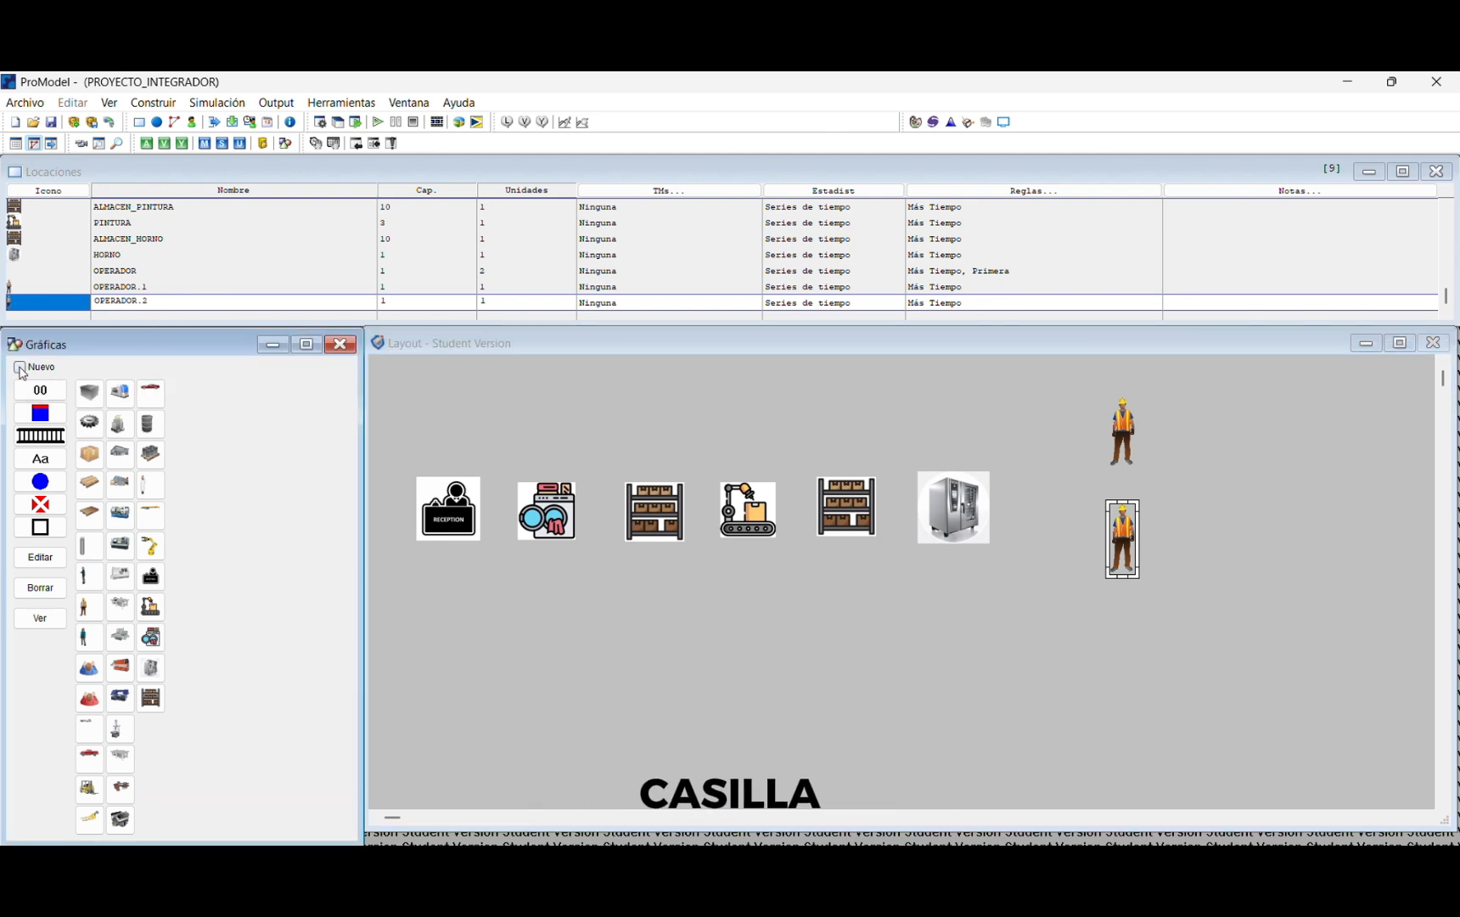
click(447, 503)
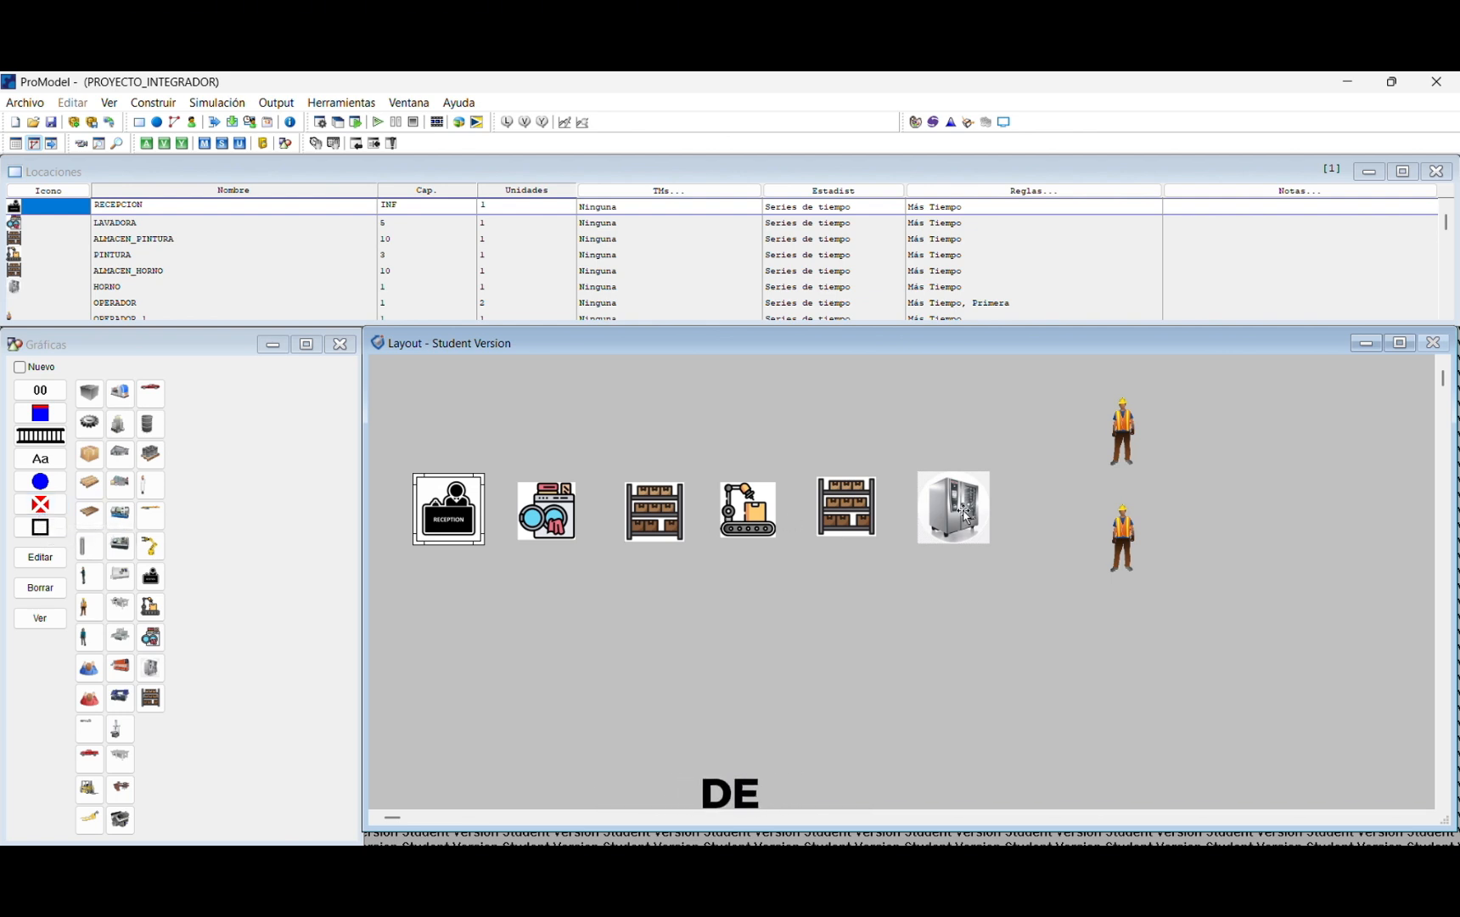
click(40, 501)
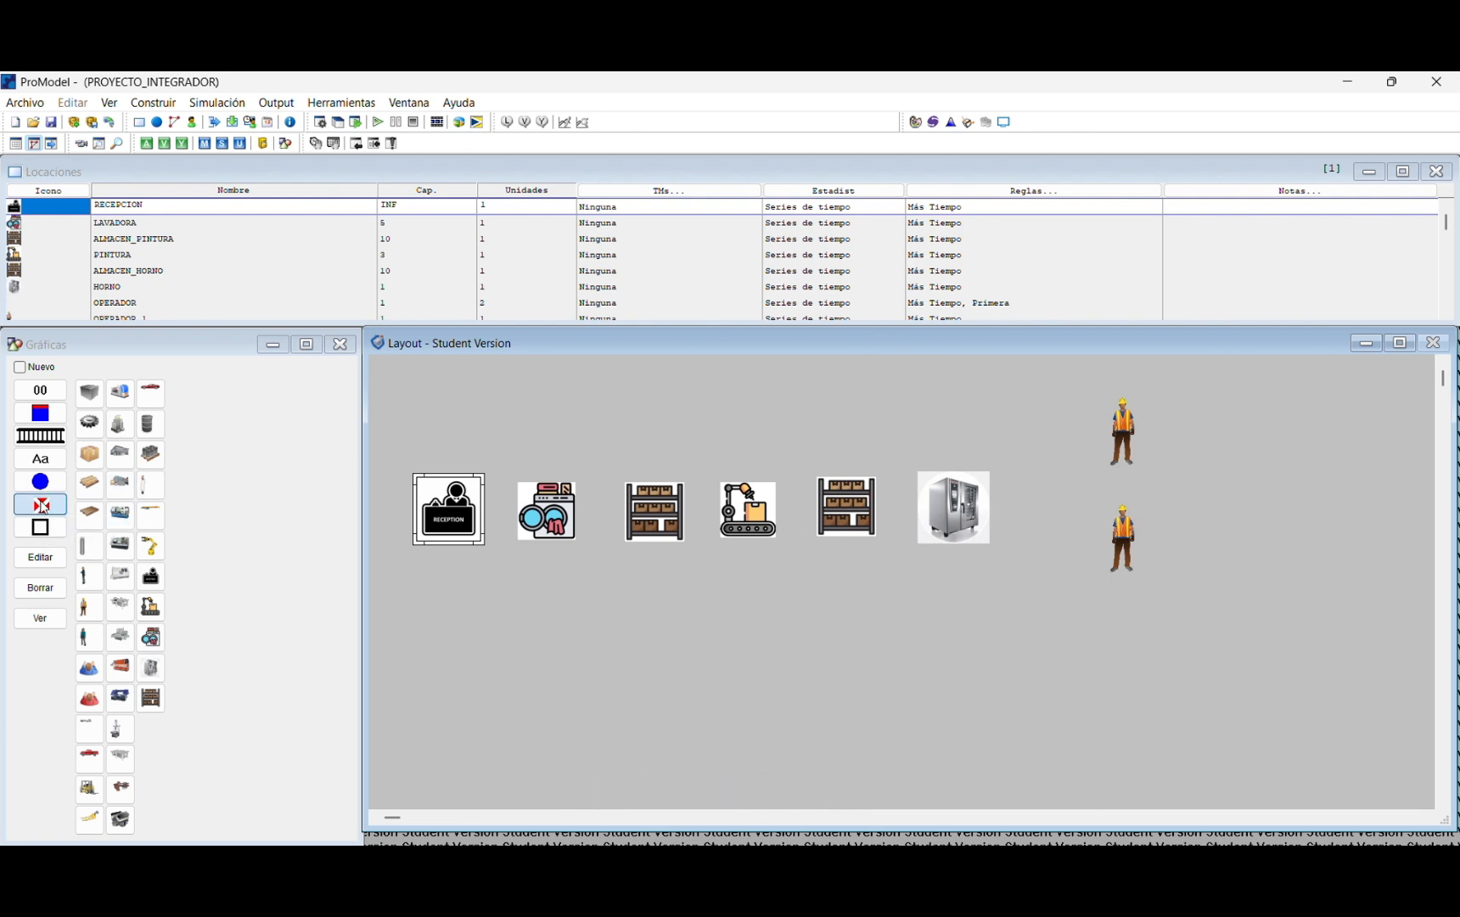
click(451, 512)
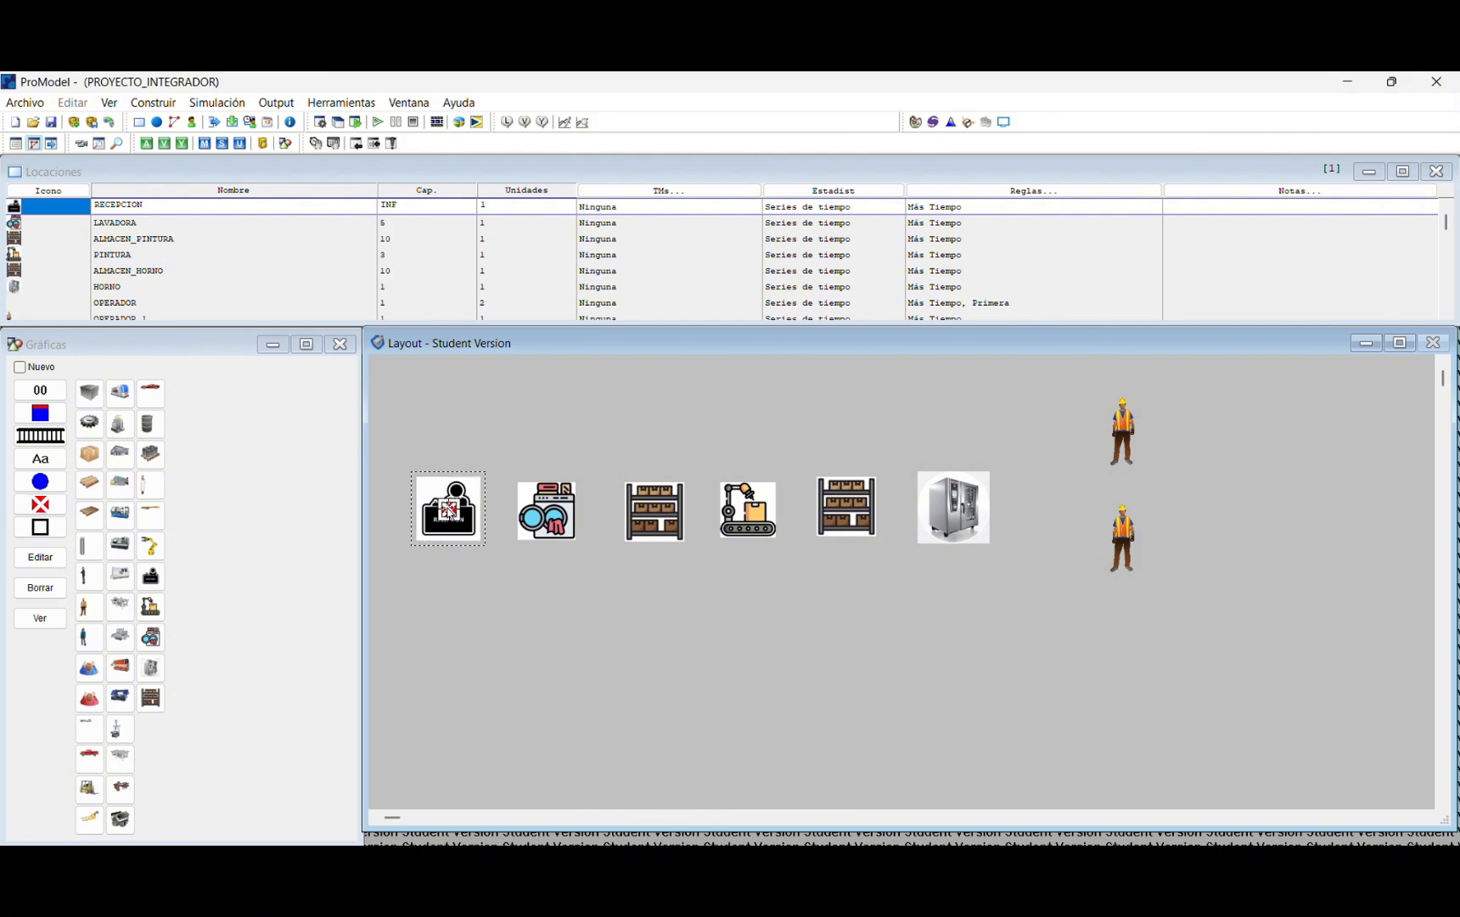
Step: Add an entity spot to the LAVADORA graphic and another to the ALMACEN_PINTURA shelf
click(536, 504)
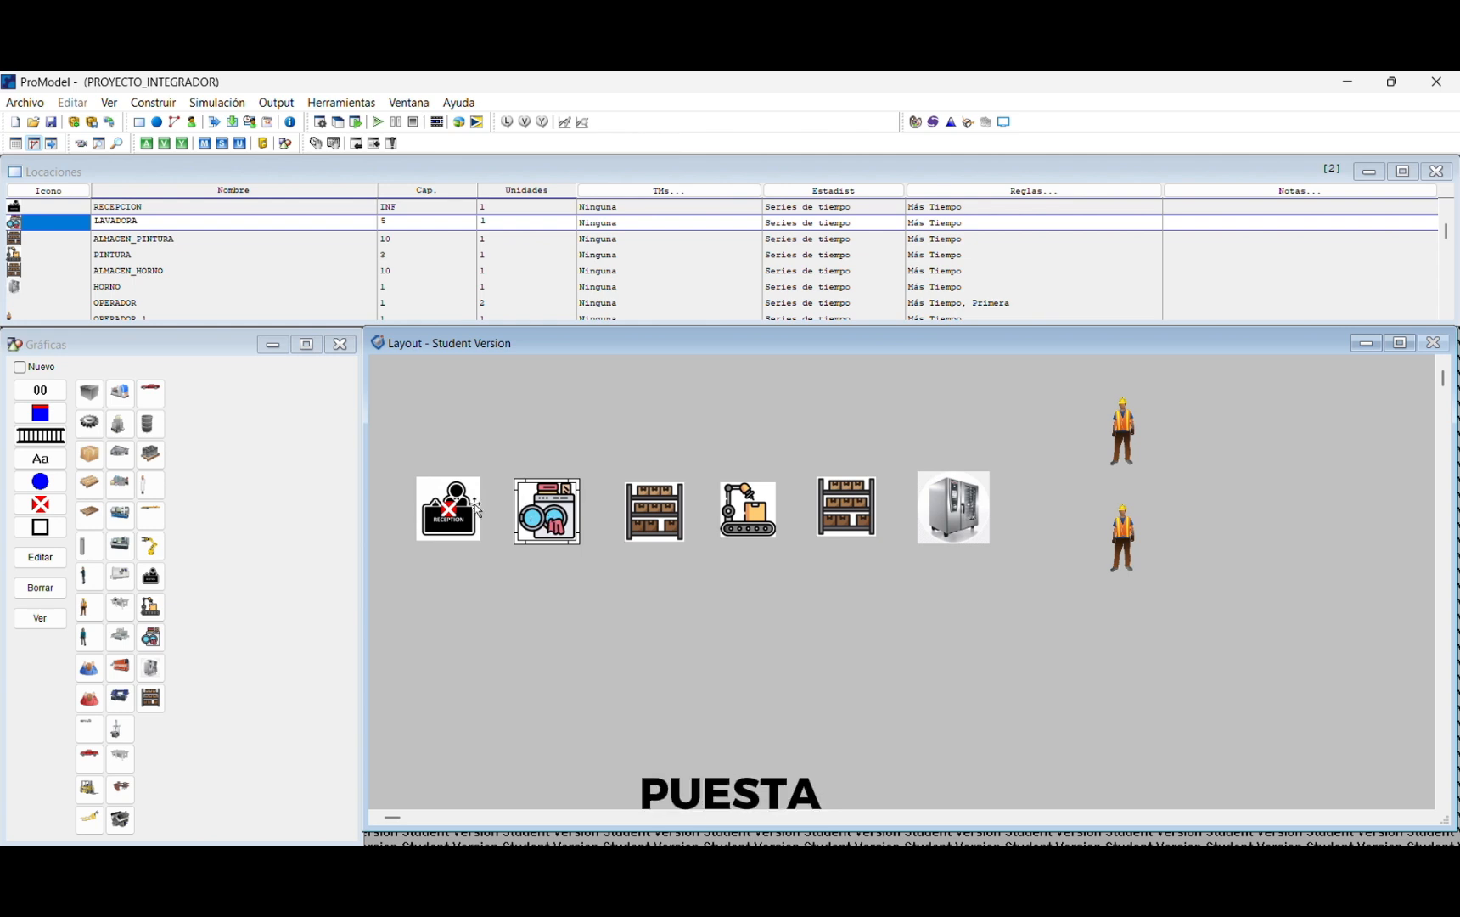
click(46, 506)
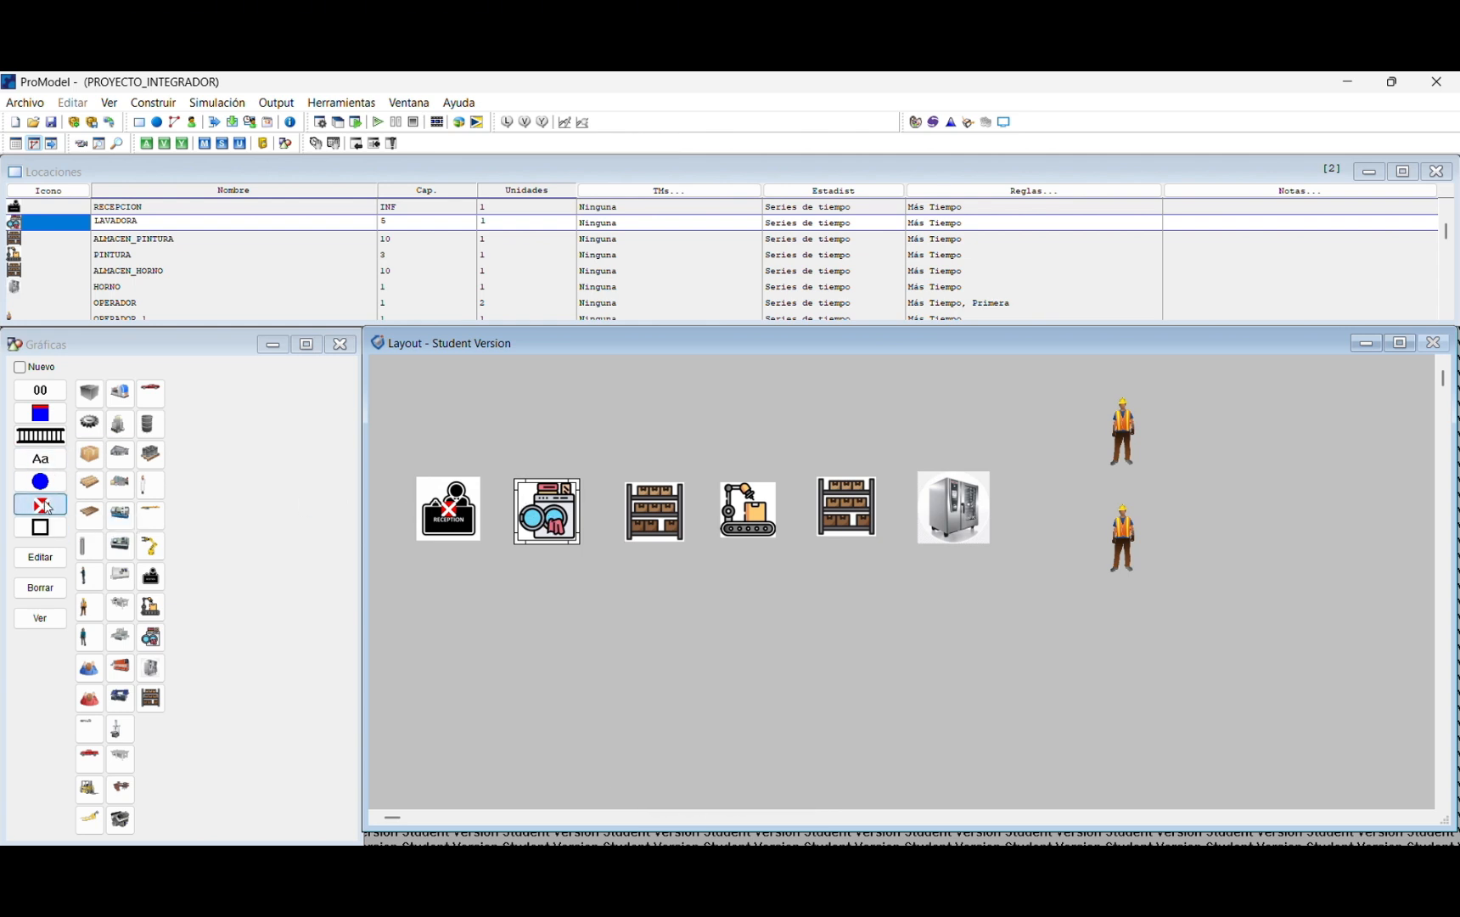
click(547, 515)
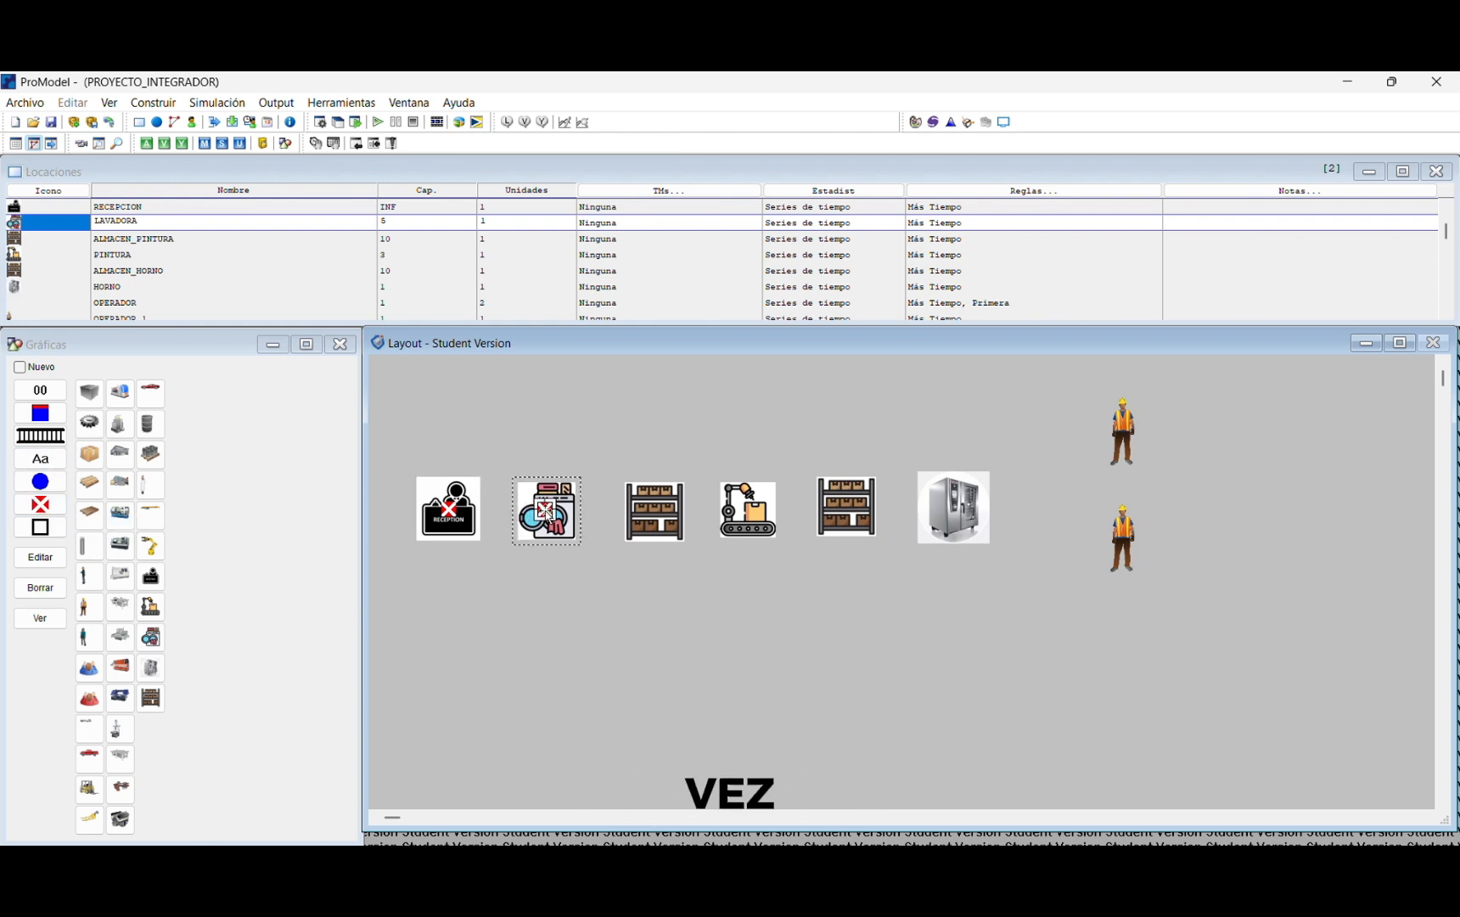
click(654, 511)
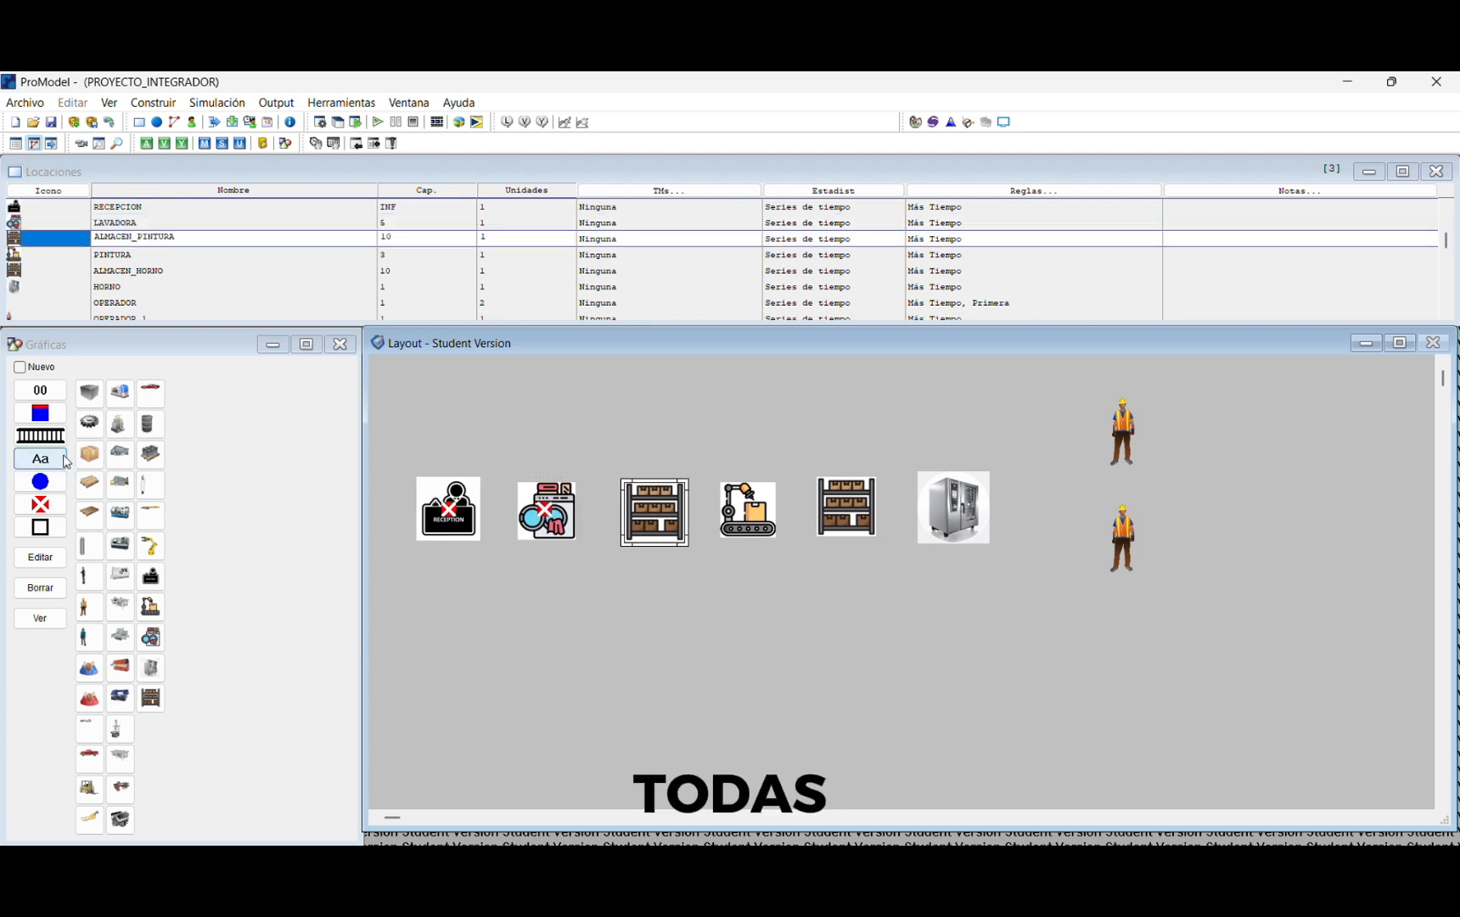
click(45, 501)
click(647, 512)
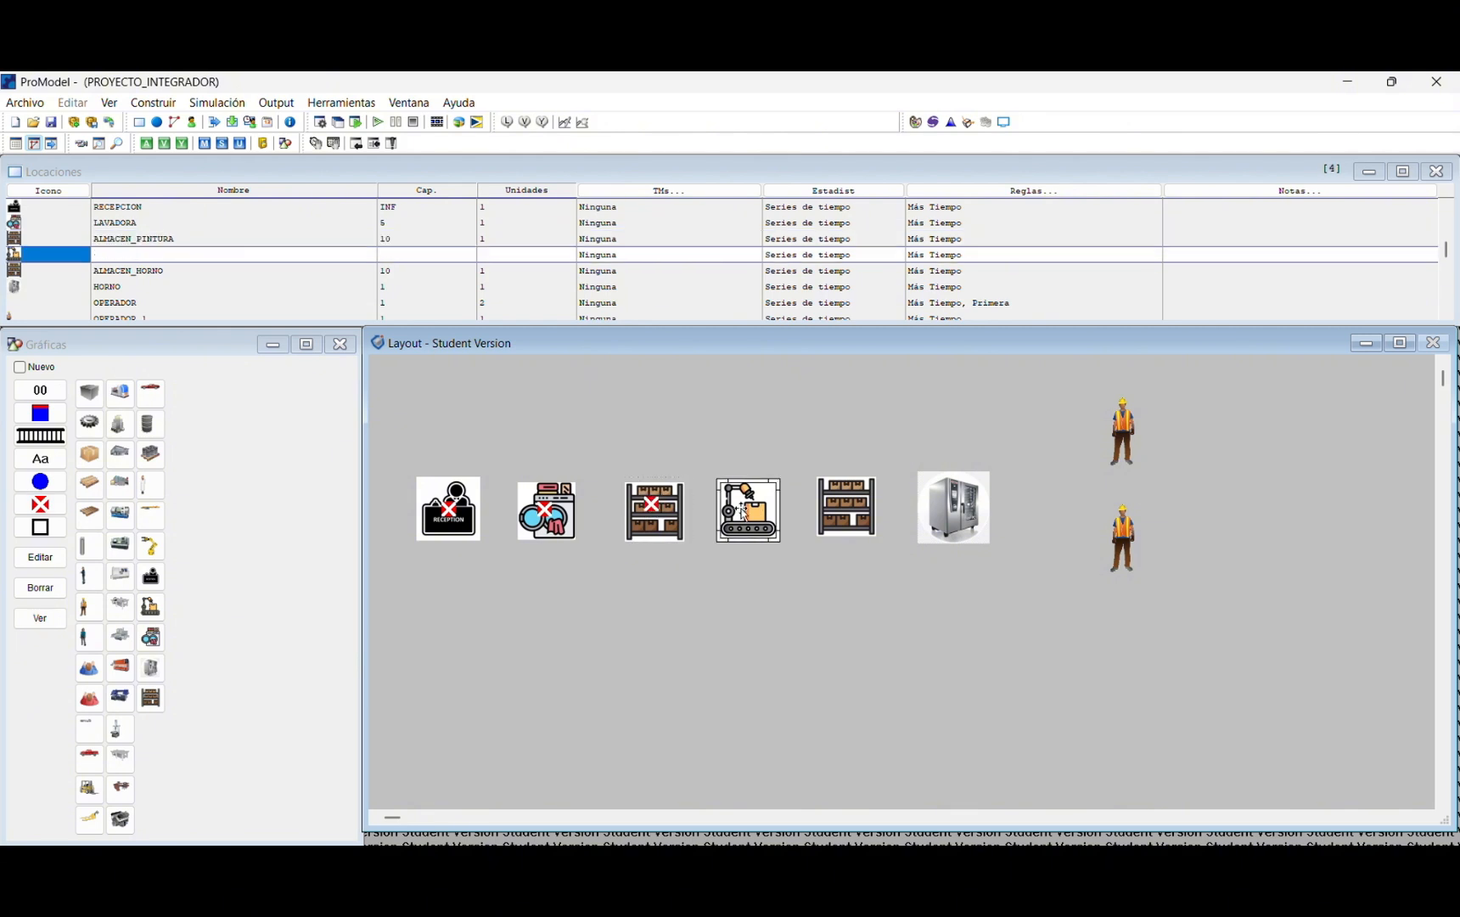
Step: Add entity spots to the PINTURA, ALMACEN_HORNO and HORNO graphics in the layout
click(747, 505)
click(840, 508)
click(952, 506)
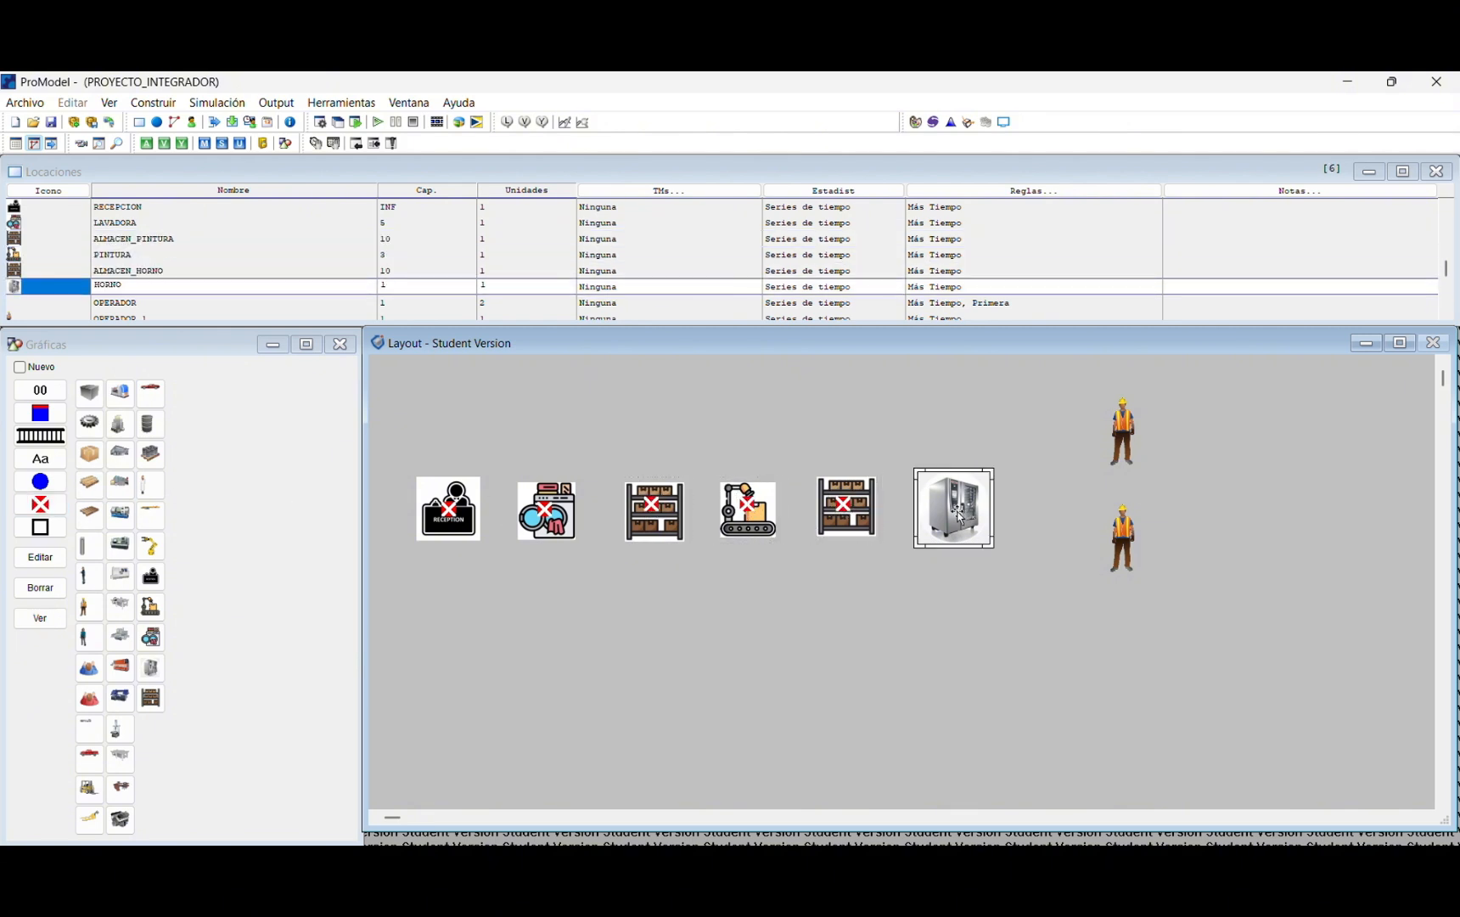
click(41, 505)
click(947, 505)
Step: Add an entity spot to each of the two worker figures, OPERADOR.1 and OPERADOR.2
click(1114, 443)
click(40, 504)
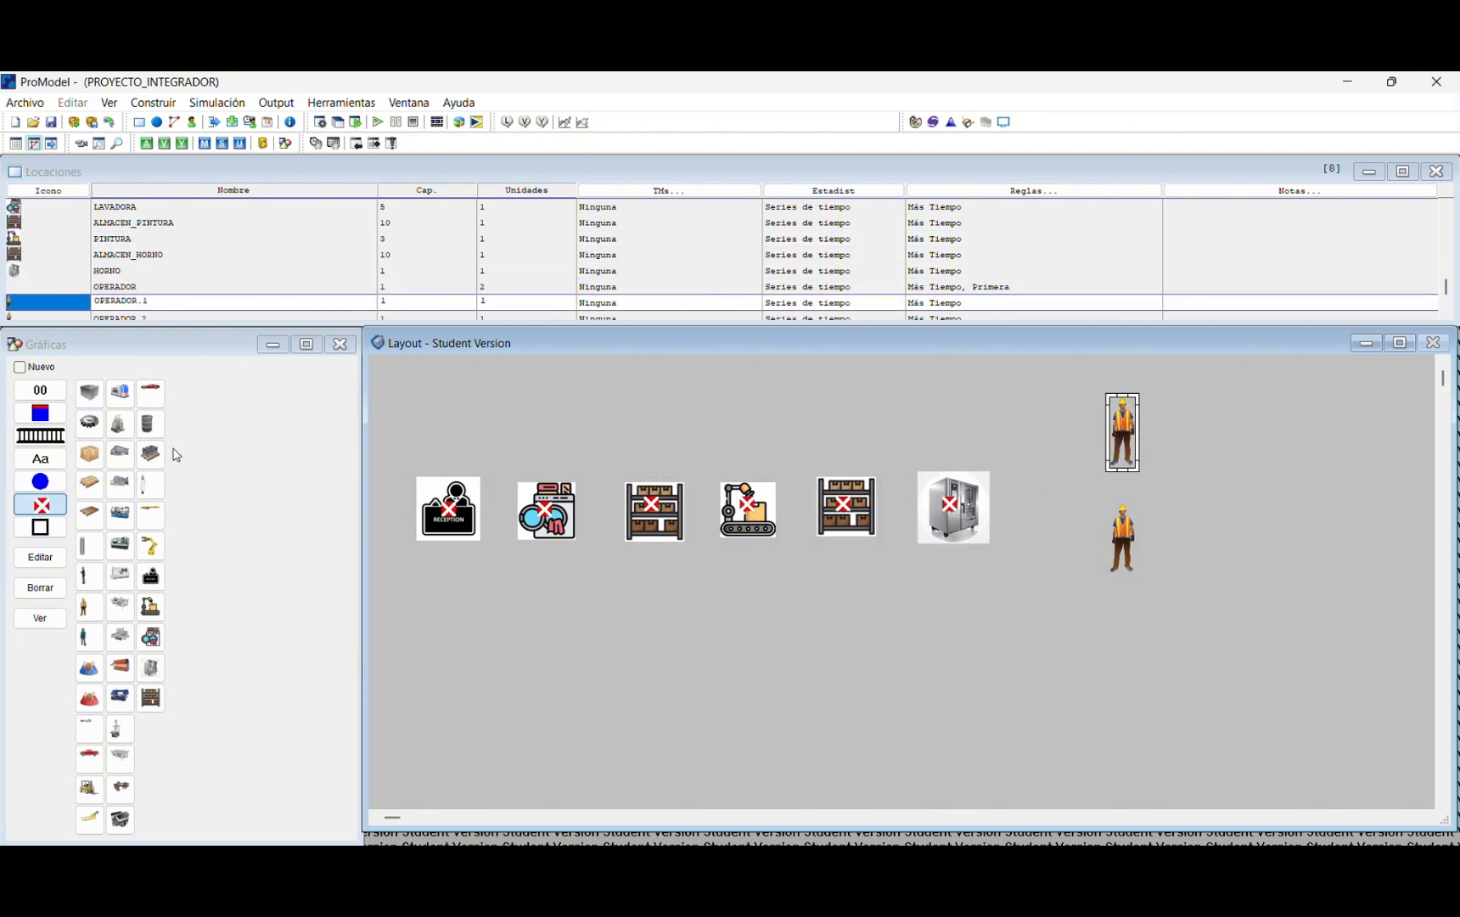
click(1118, 425)
click(1122, 536)
click(40, 504)
click(1111, 538)
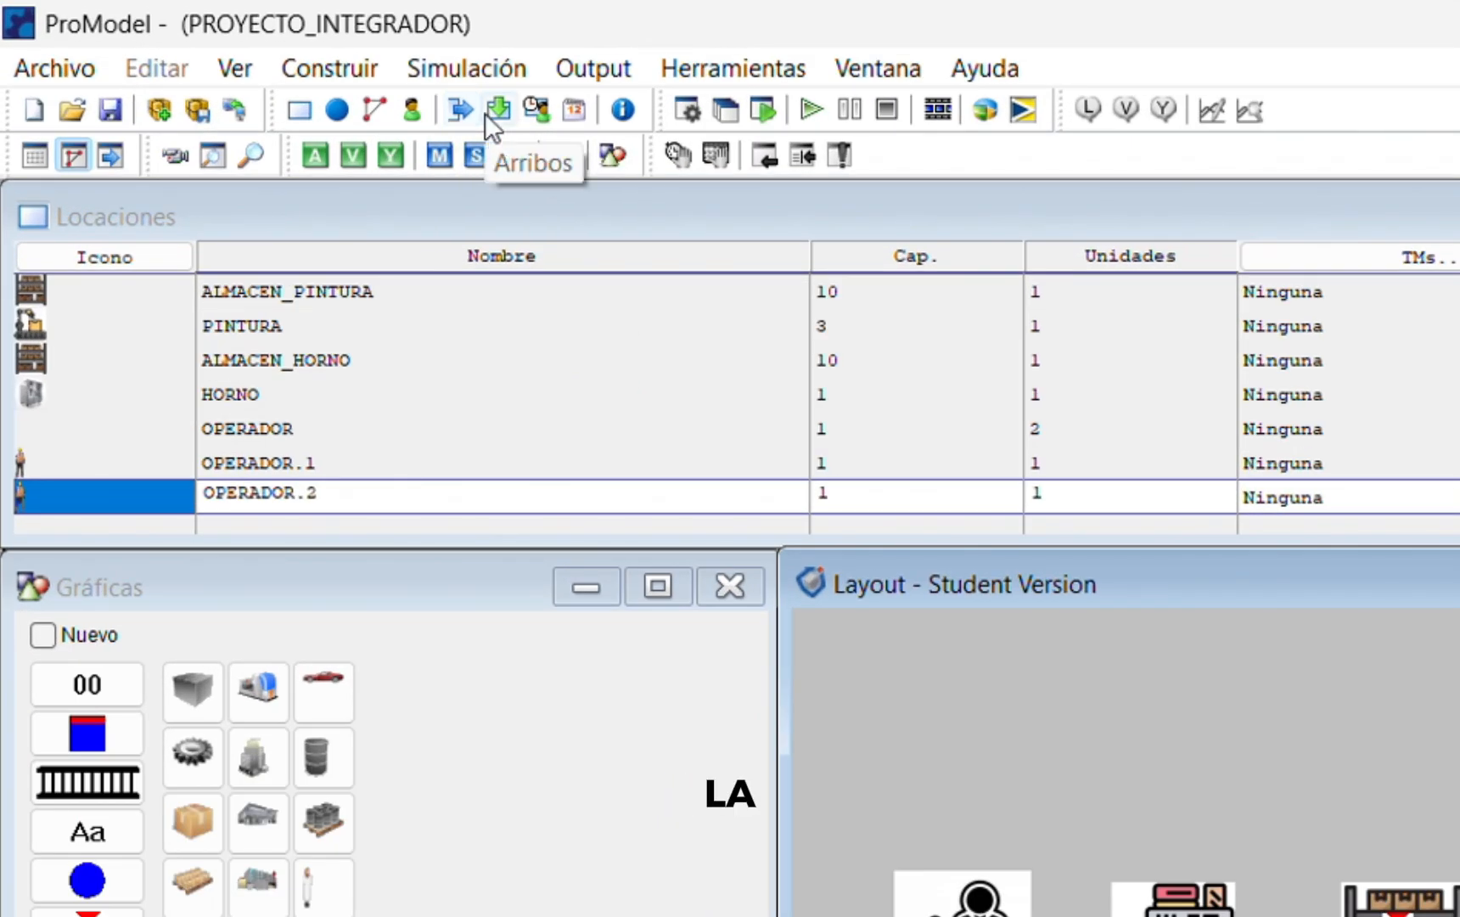
Step: Create a new entity from the cardboard box graphic and enlarge the box
click(336, 107)
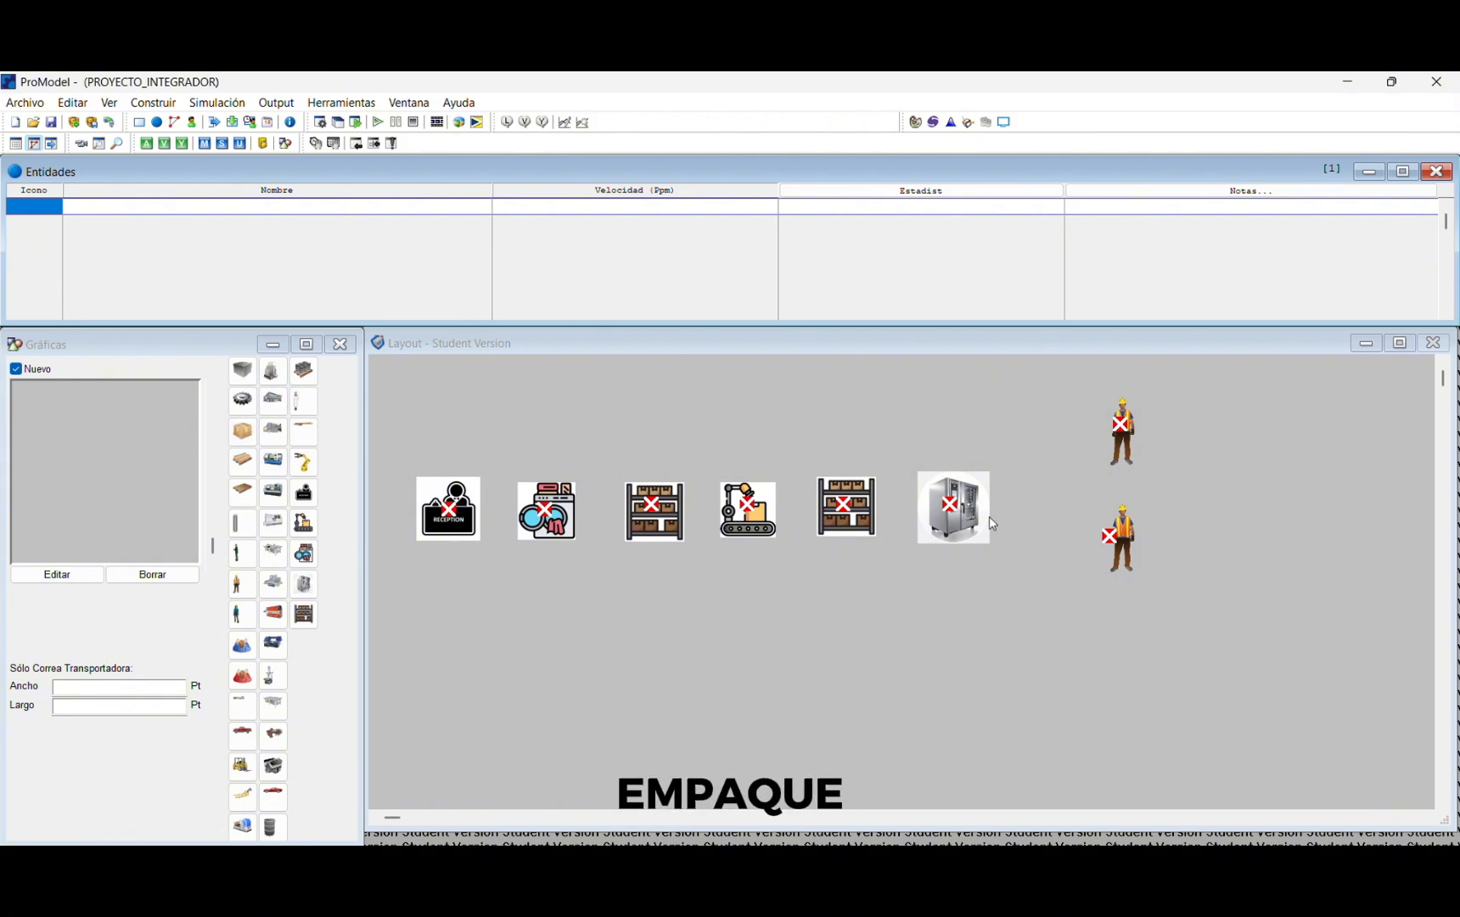
click(245, 435)
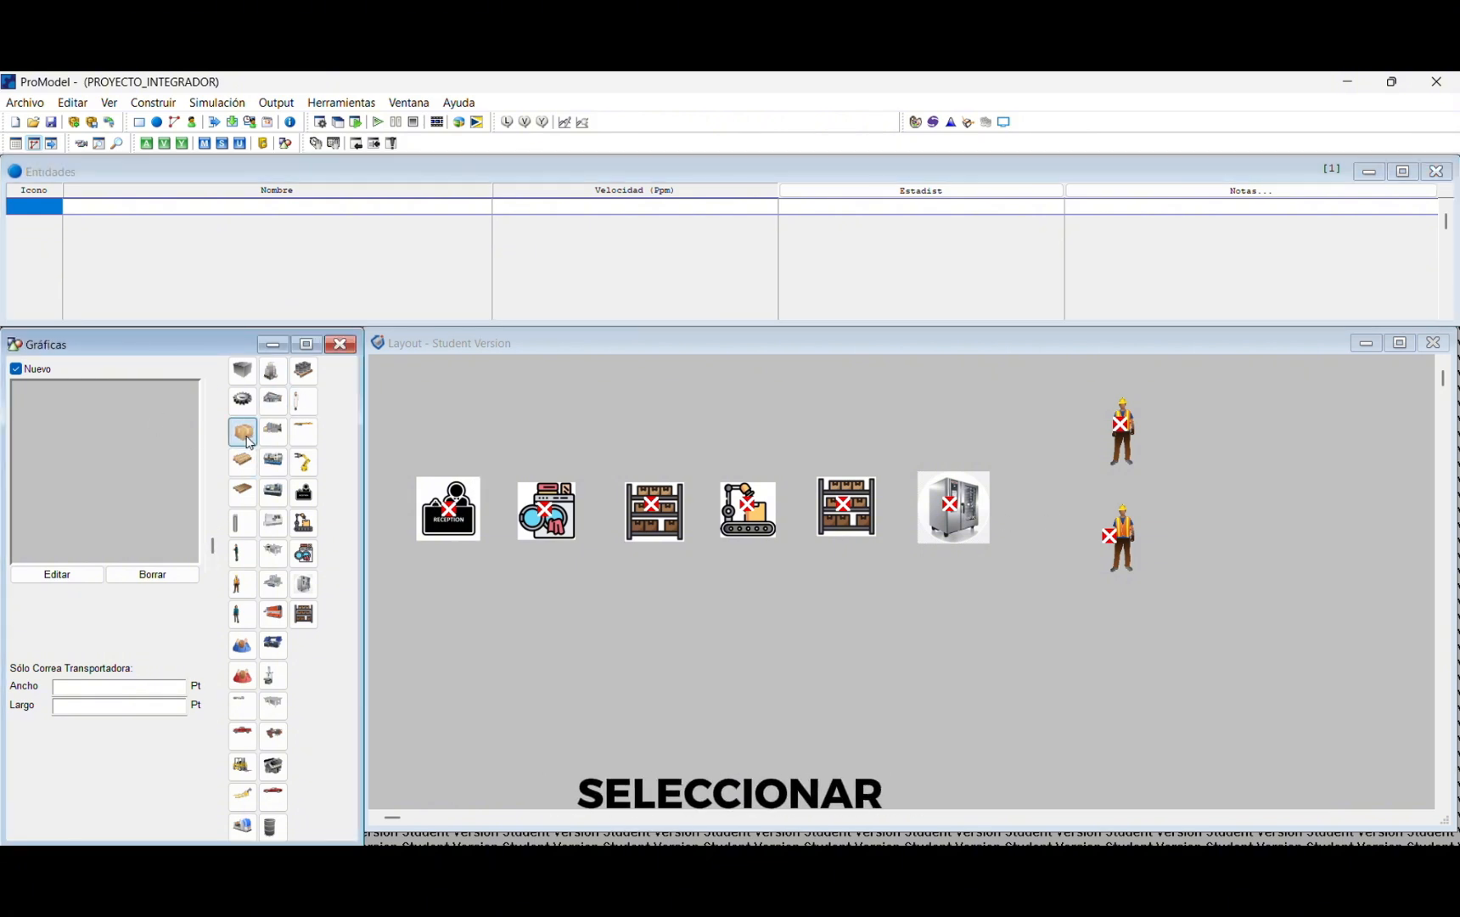
click(247, 437)
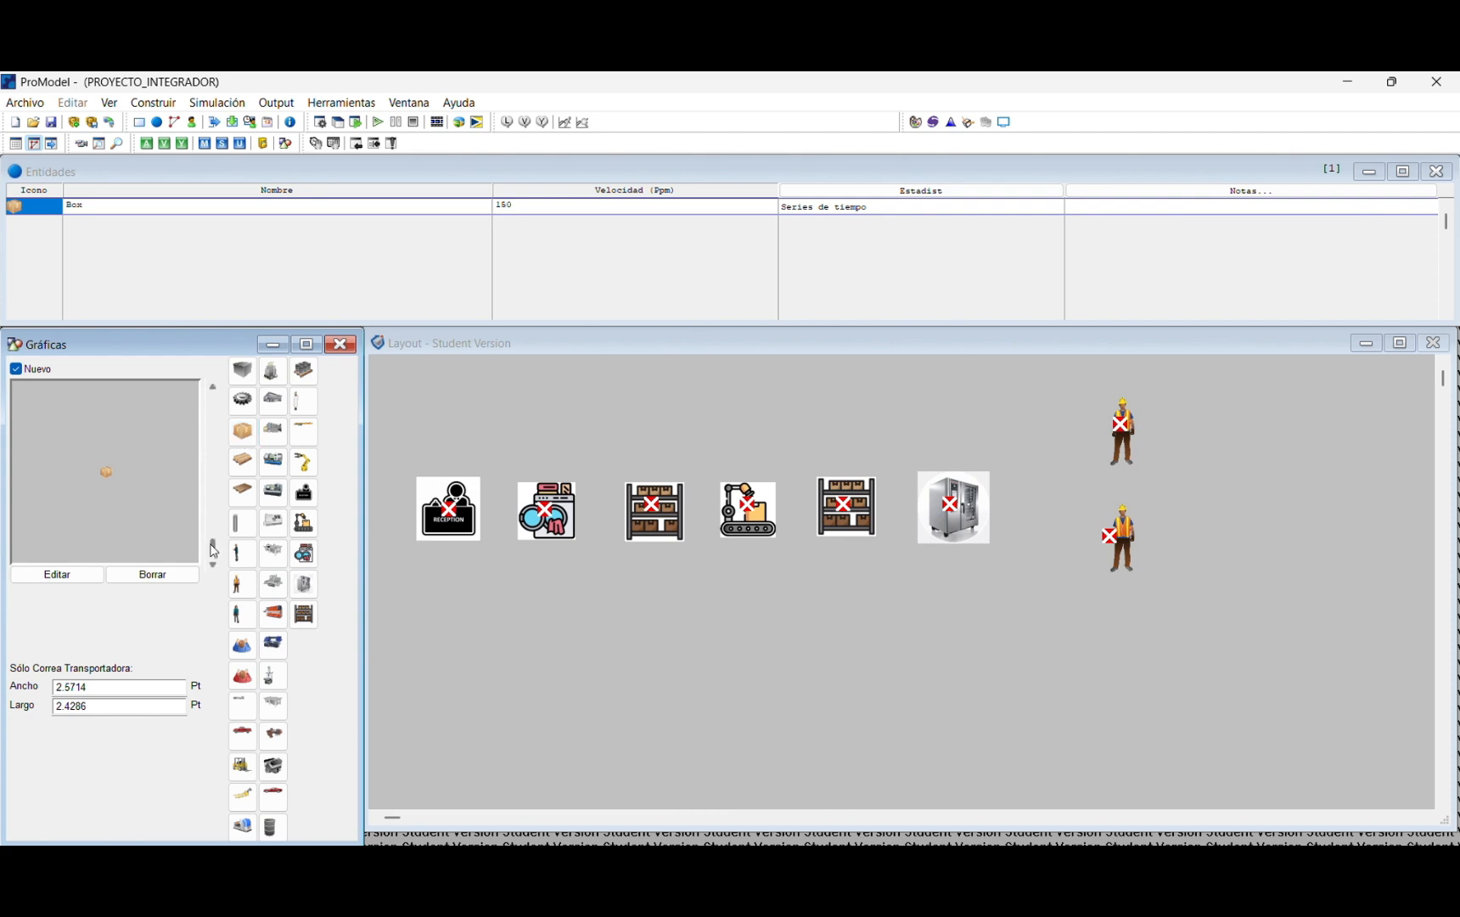
drag(214, 550, 213, 535)
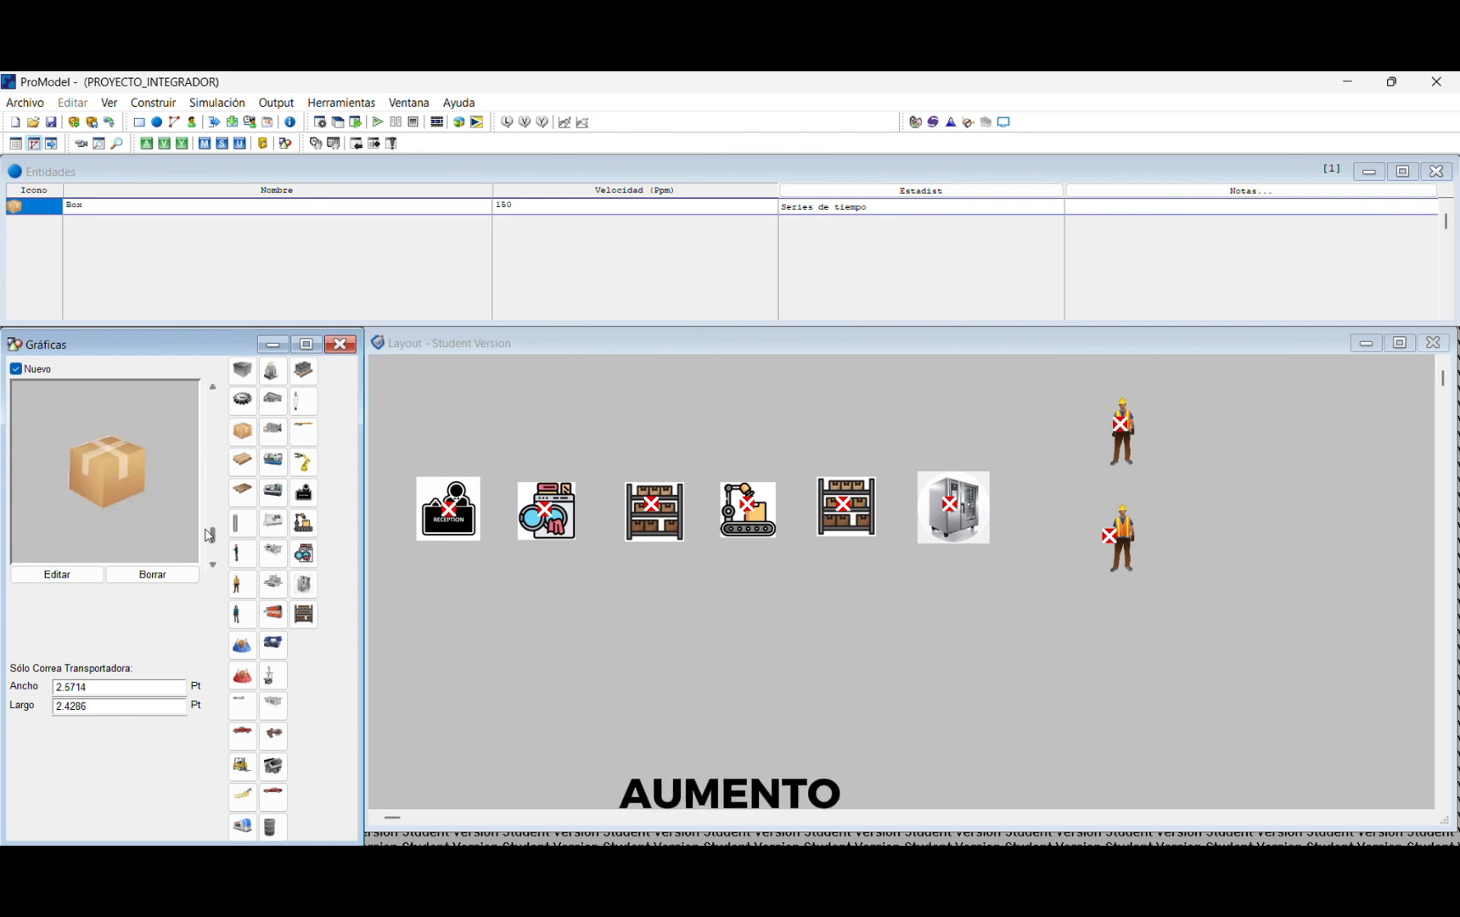
Step: Turn off the Nuevo option and rename the box entity PIEZA
click(17, 369)
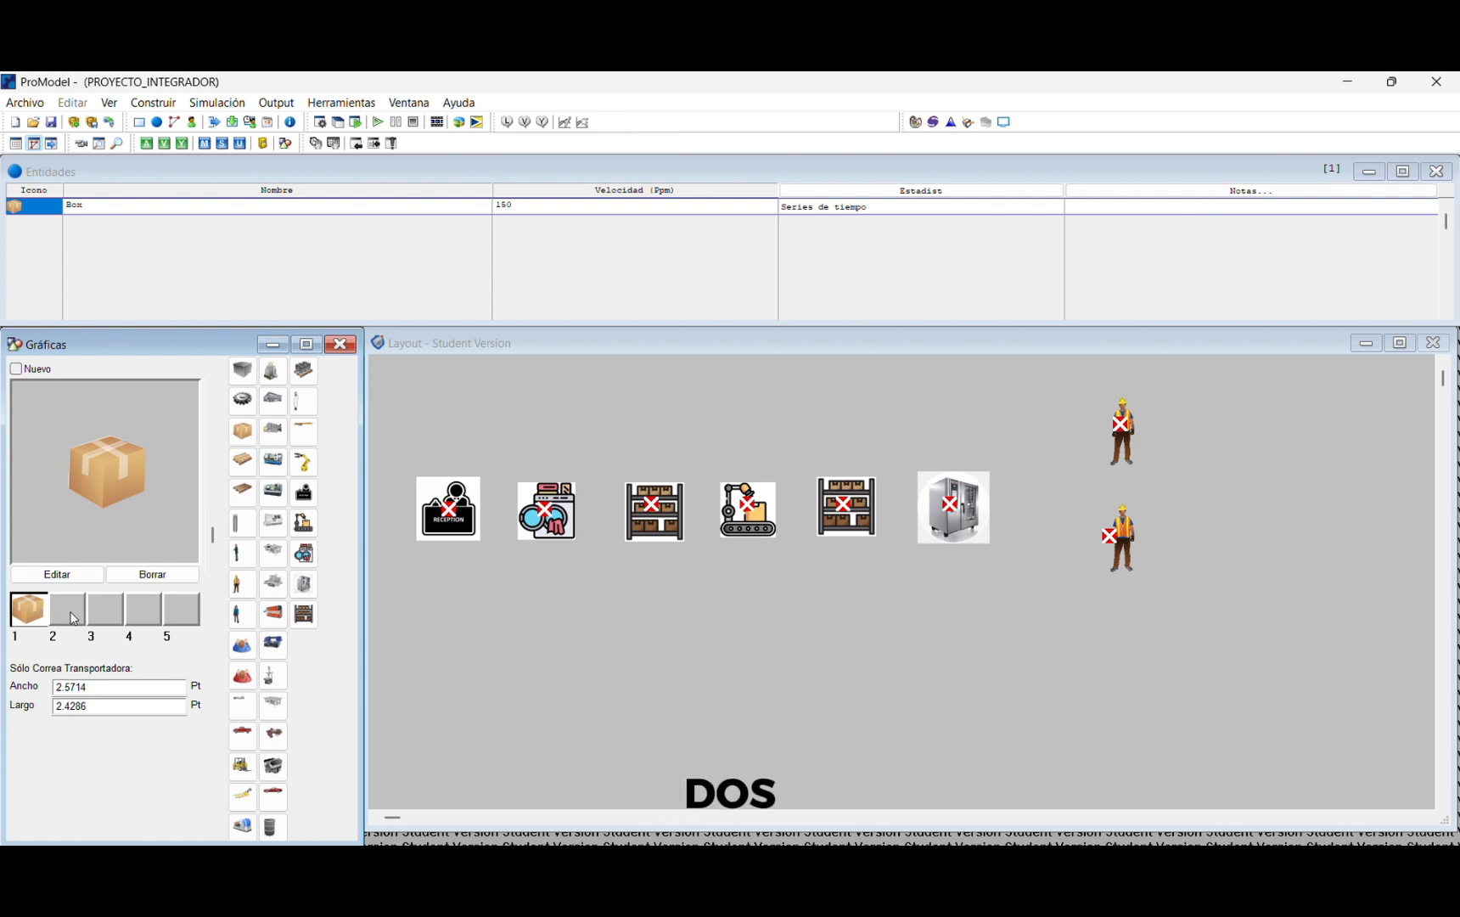
click(92, 204)
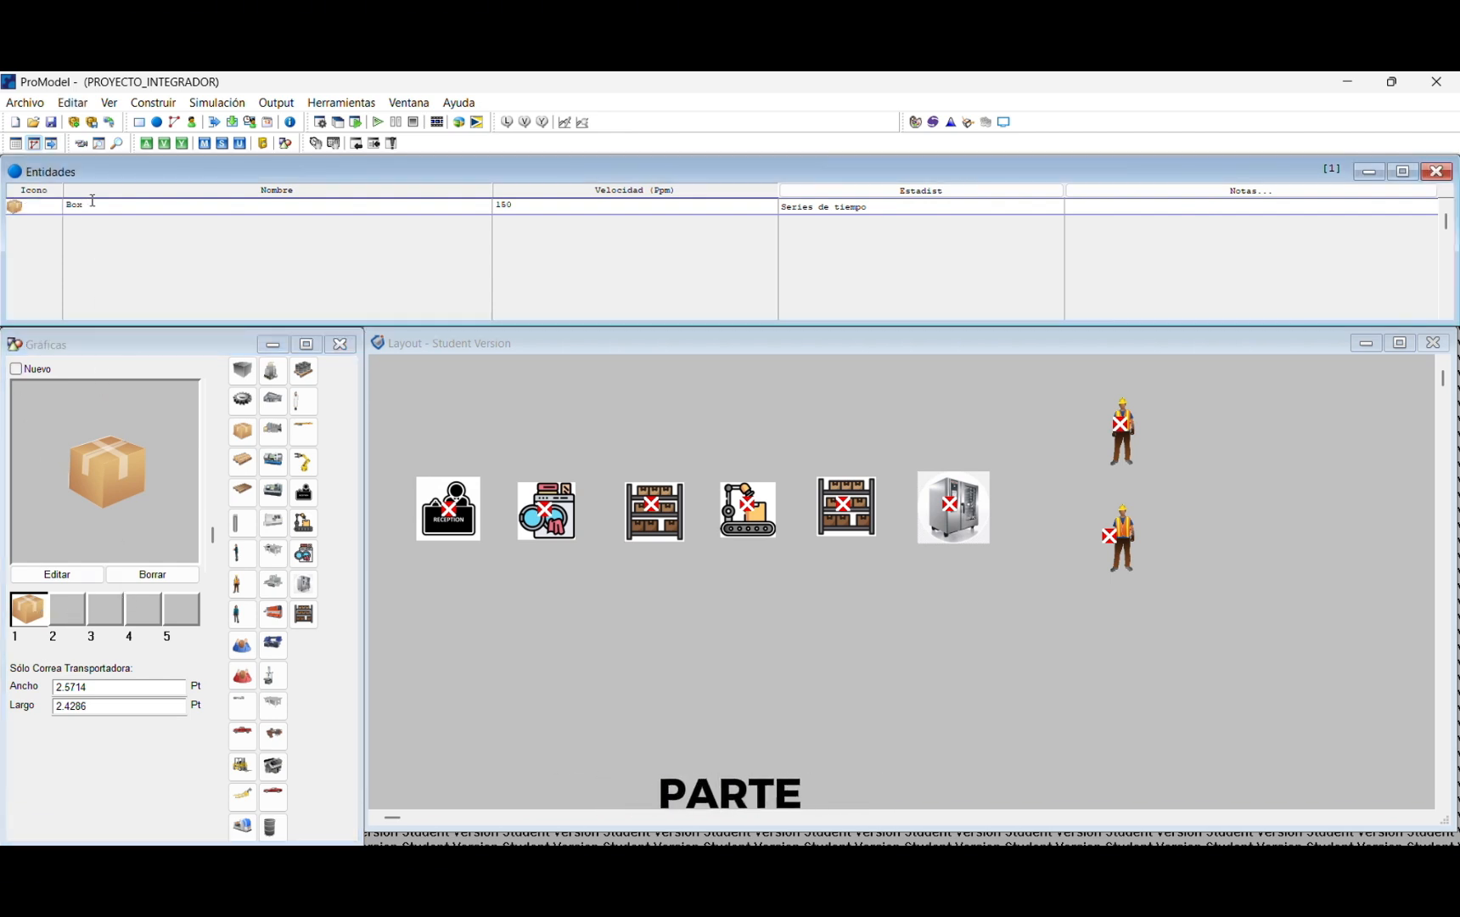
key(BackSpace)
text(PIEZA)
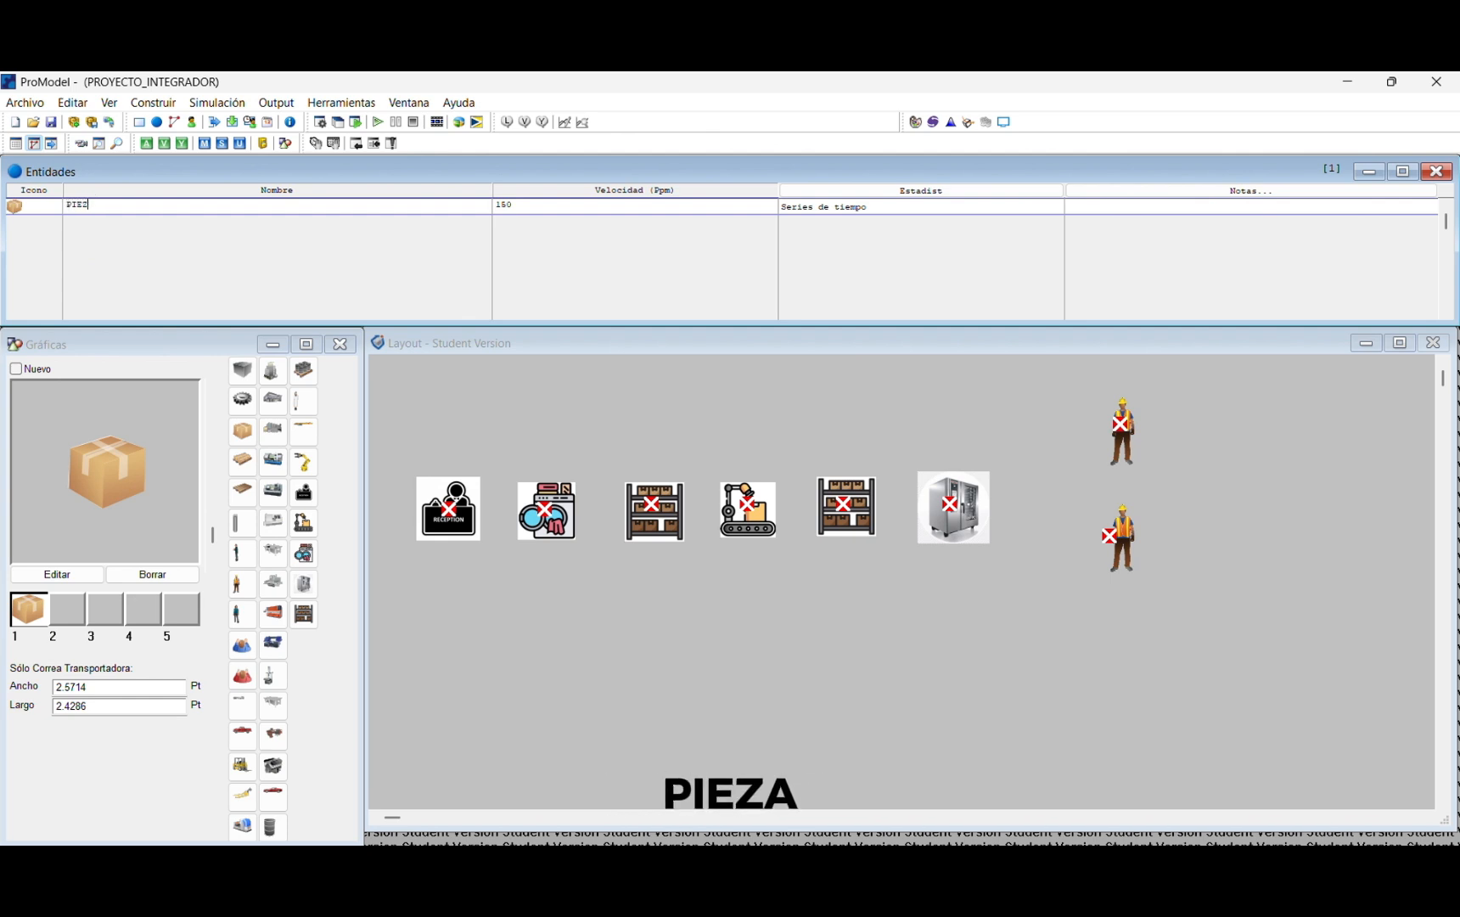
Step: Assign the cardboard box as the second graphic of PIEZA and enlarge it
click(73, 620)
click(73, 619)
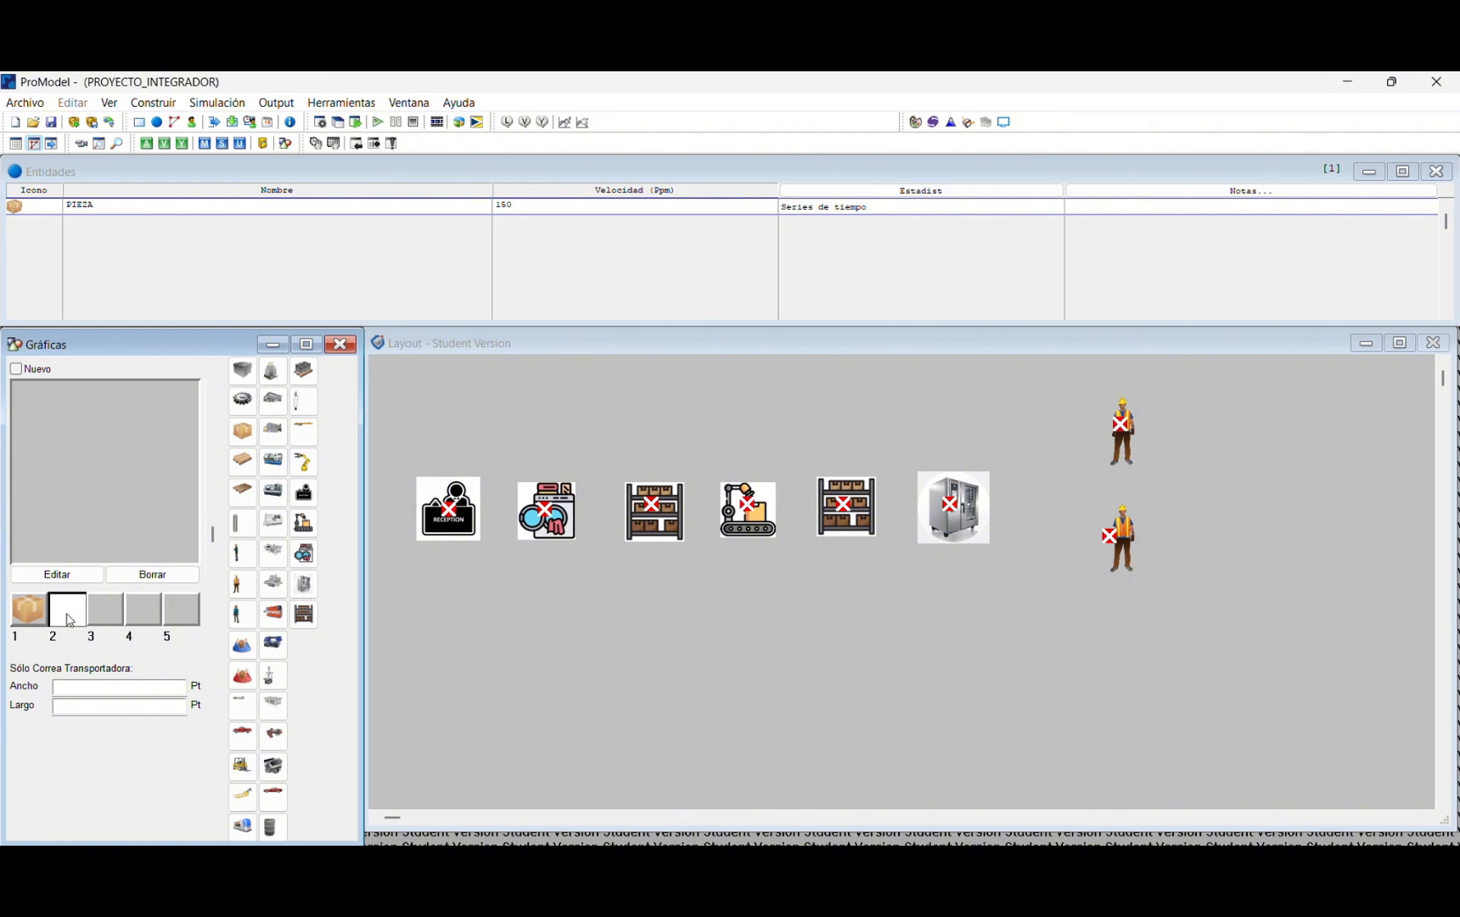
click(246, 436)
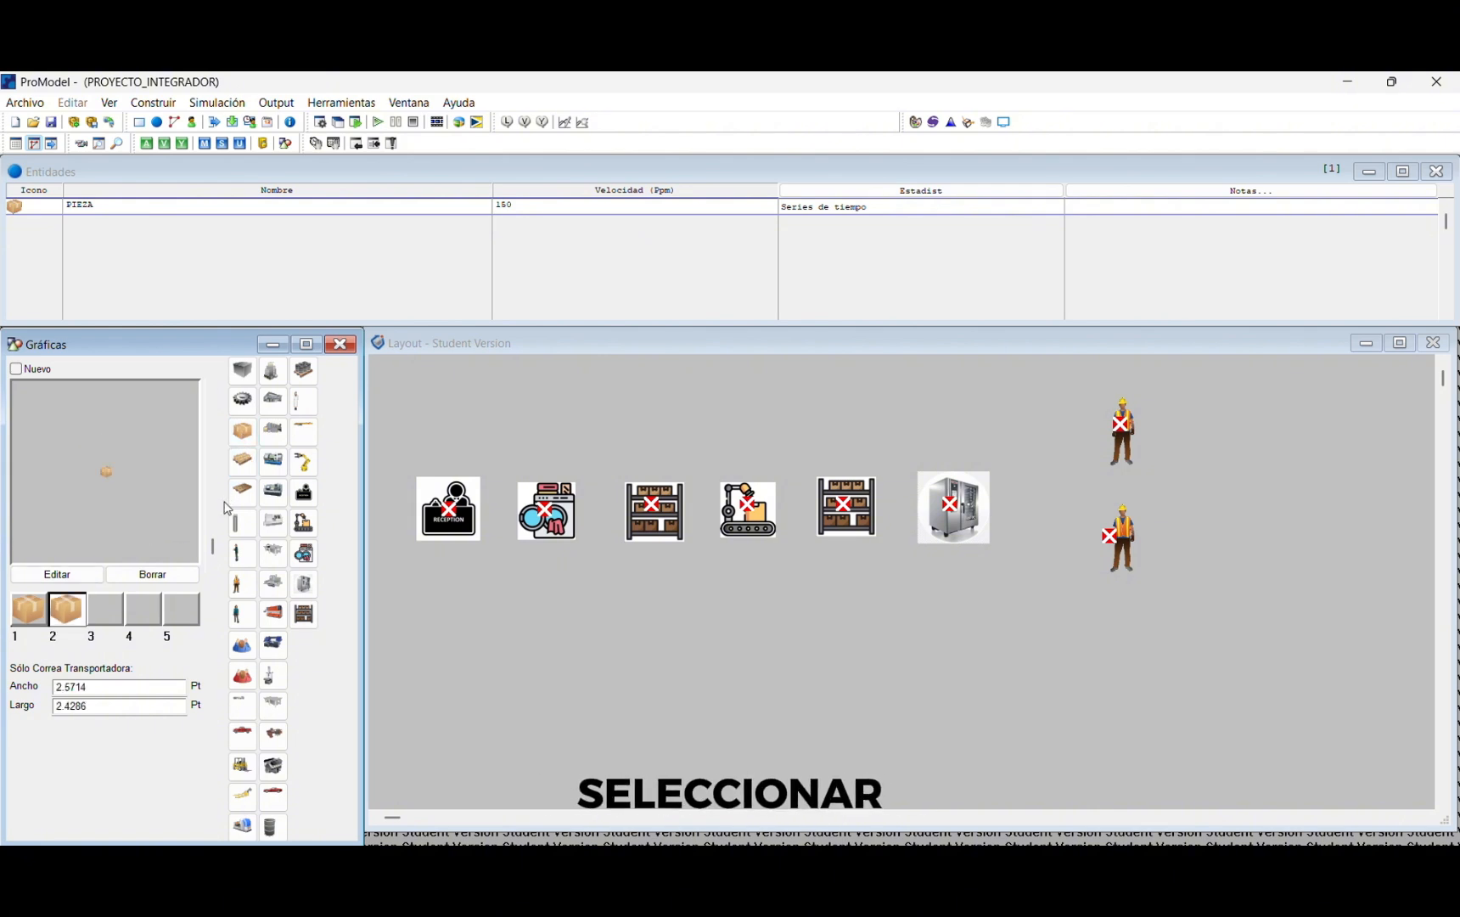
click(214, 550)
drag(214, 549, 217, 541)
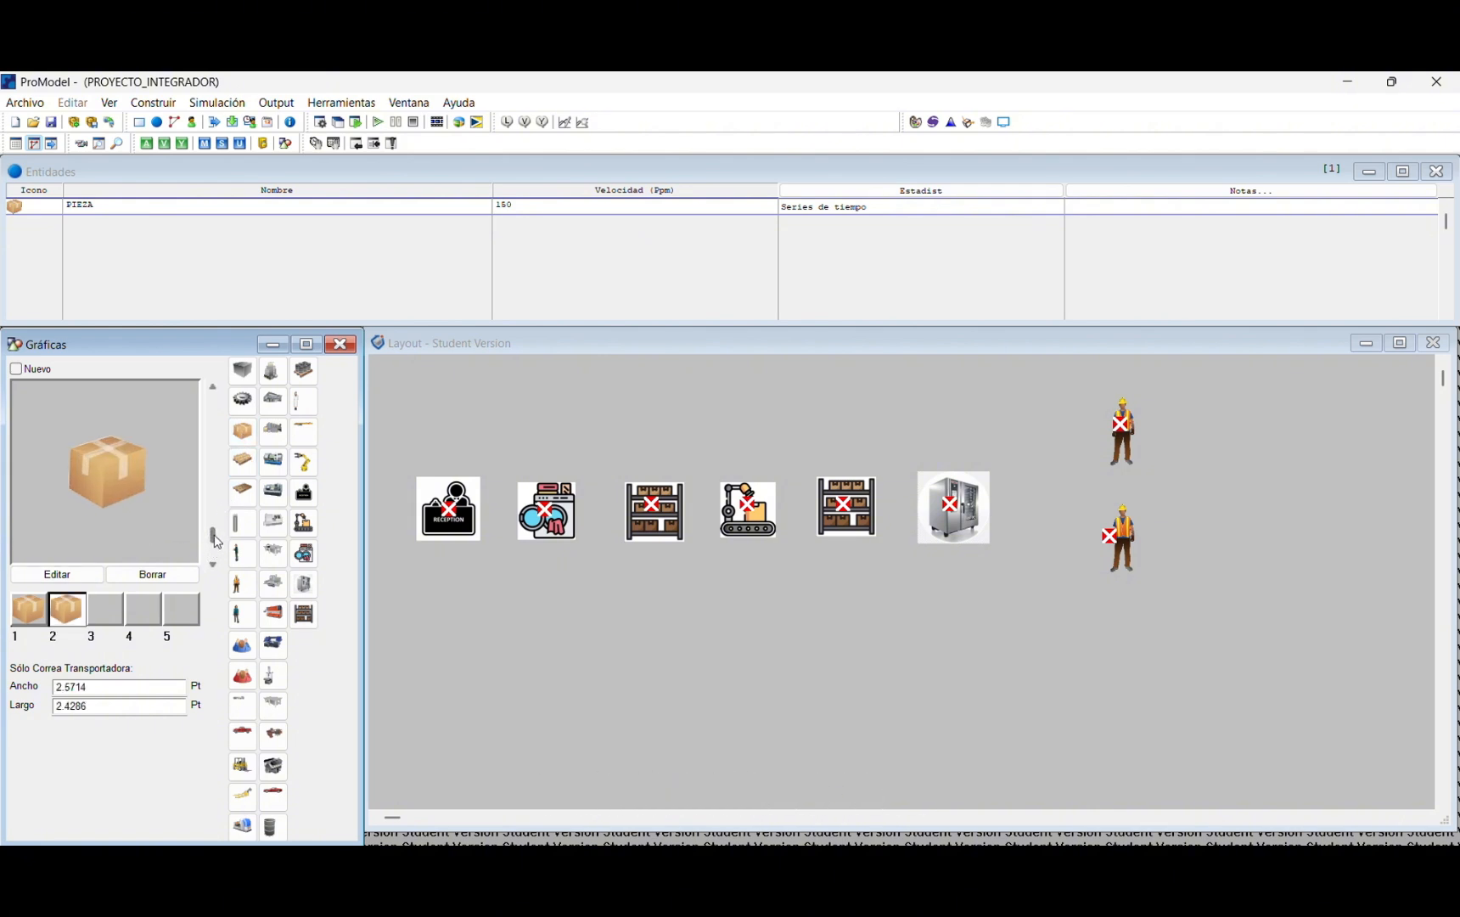
Step: Slightly reduce the size of the first and second box graphics of PIEZA
click(30, 608)
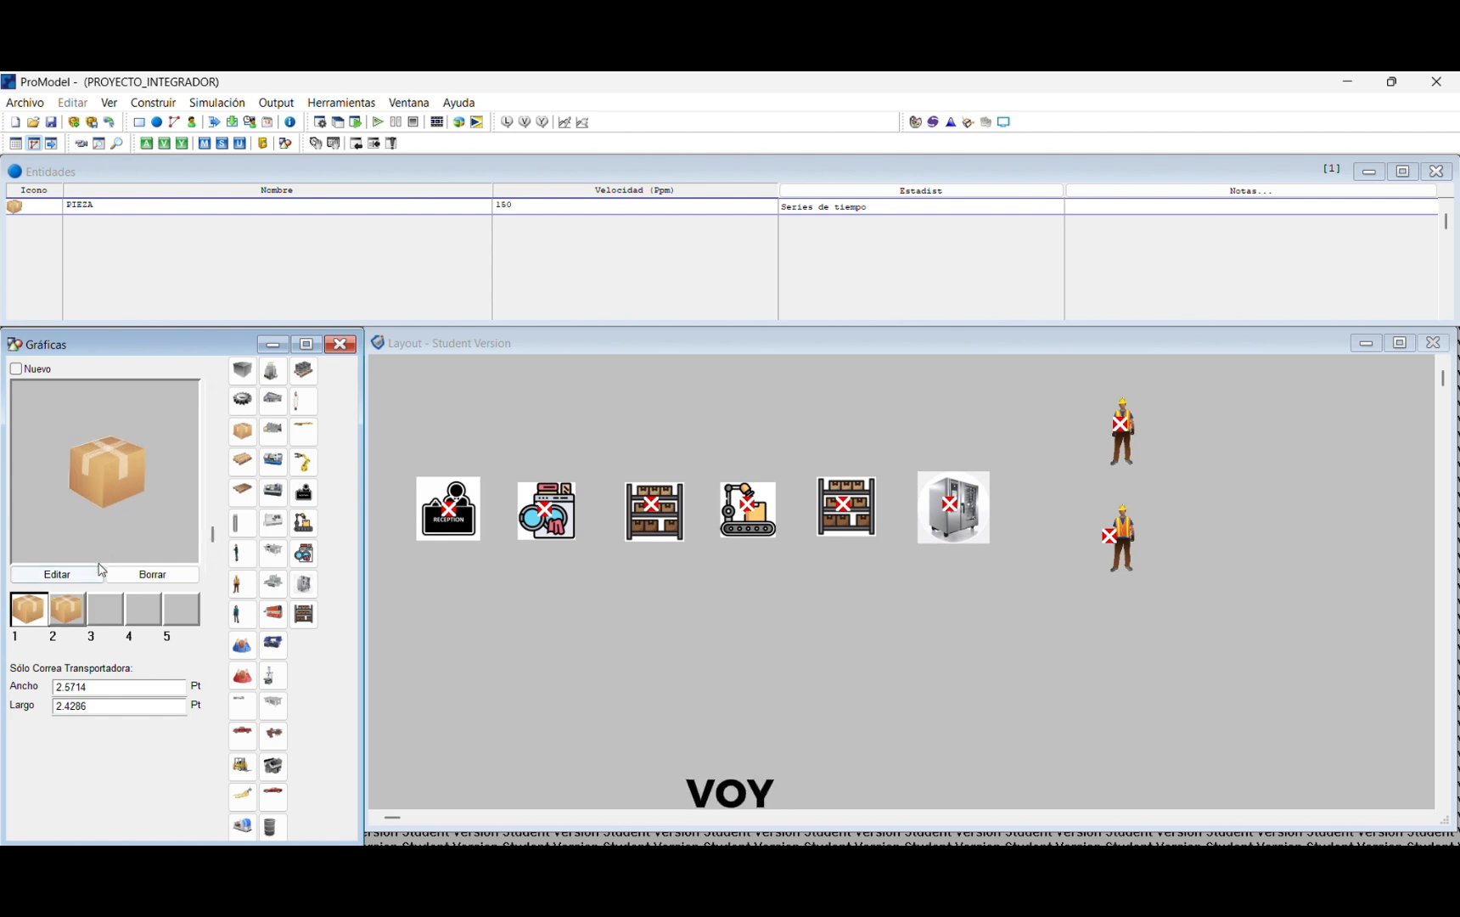
drag(216, 537, 216, 544)
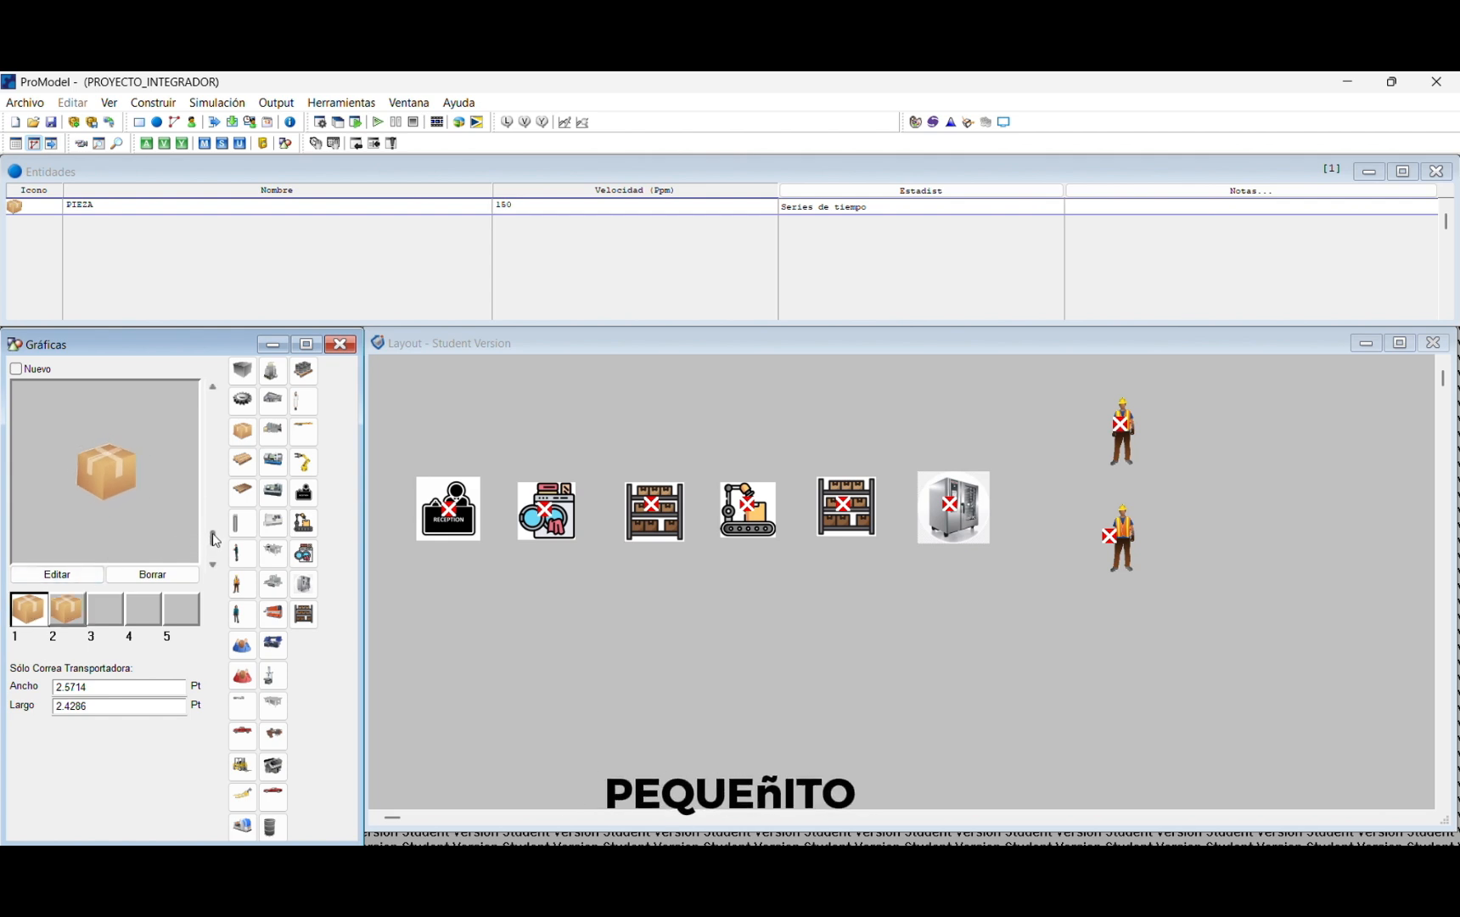
click(85, 610)
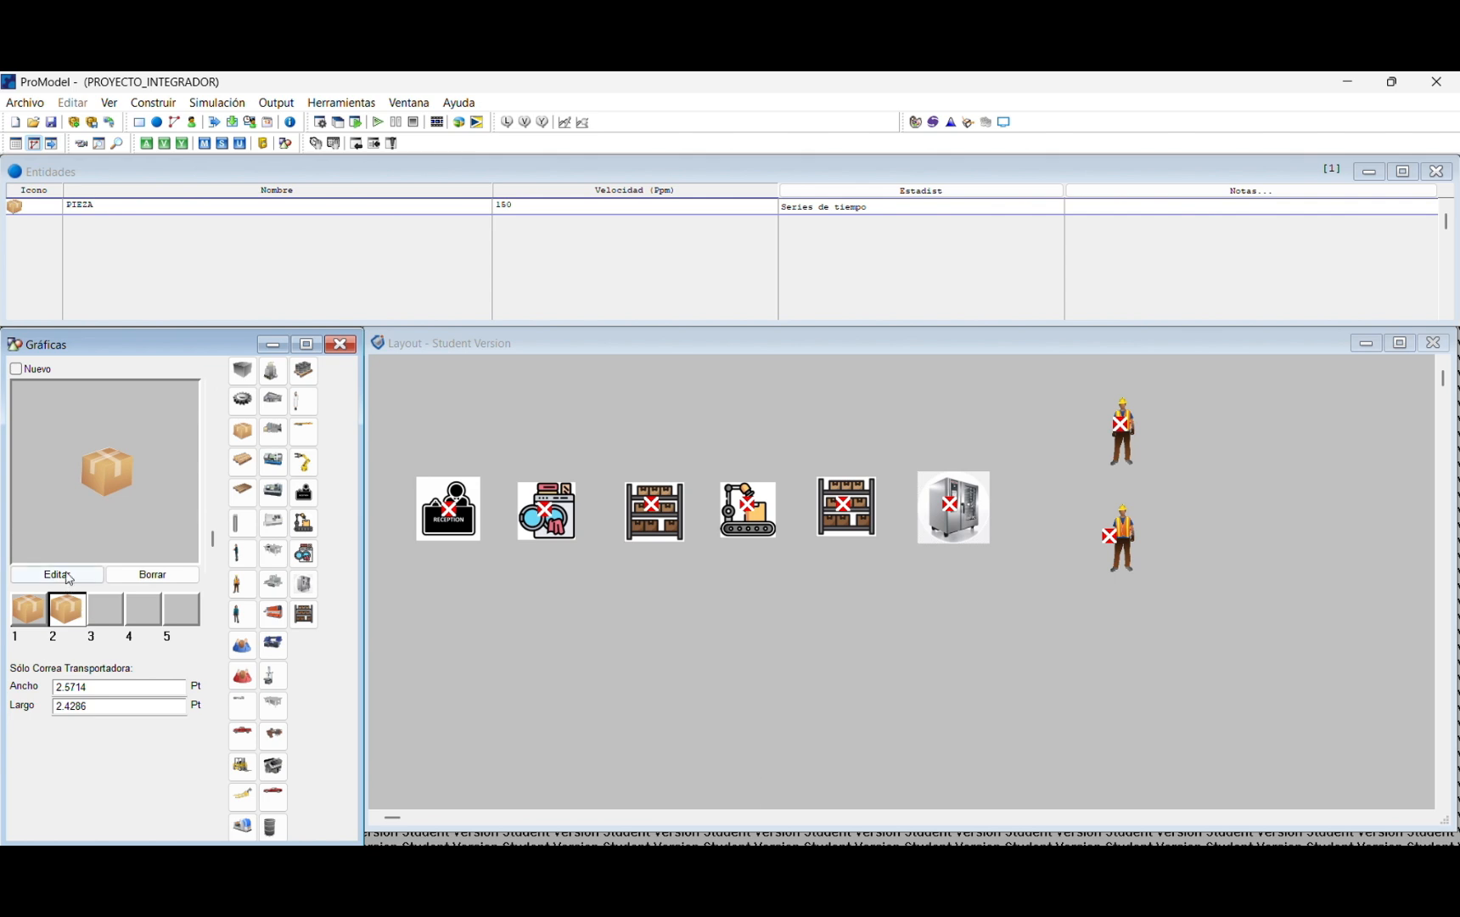
Step: Recolour the second box graphic of PIEZA light red (255, 128, 128)
click(57, 575)
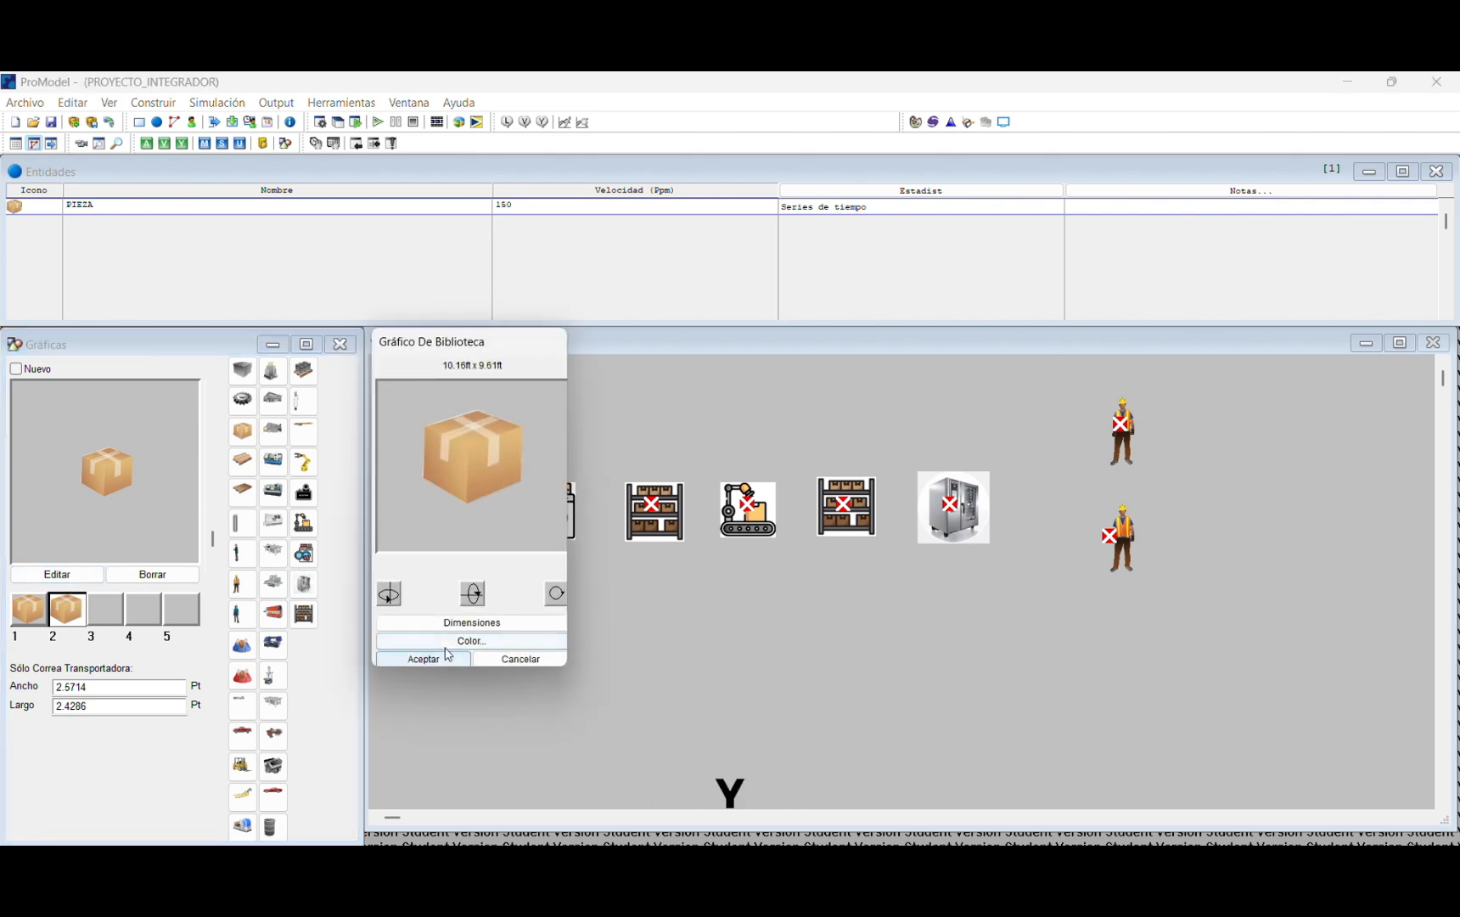
click(449, 641)
click(400, 422)
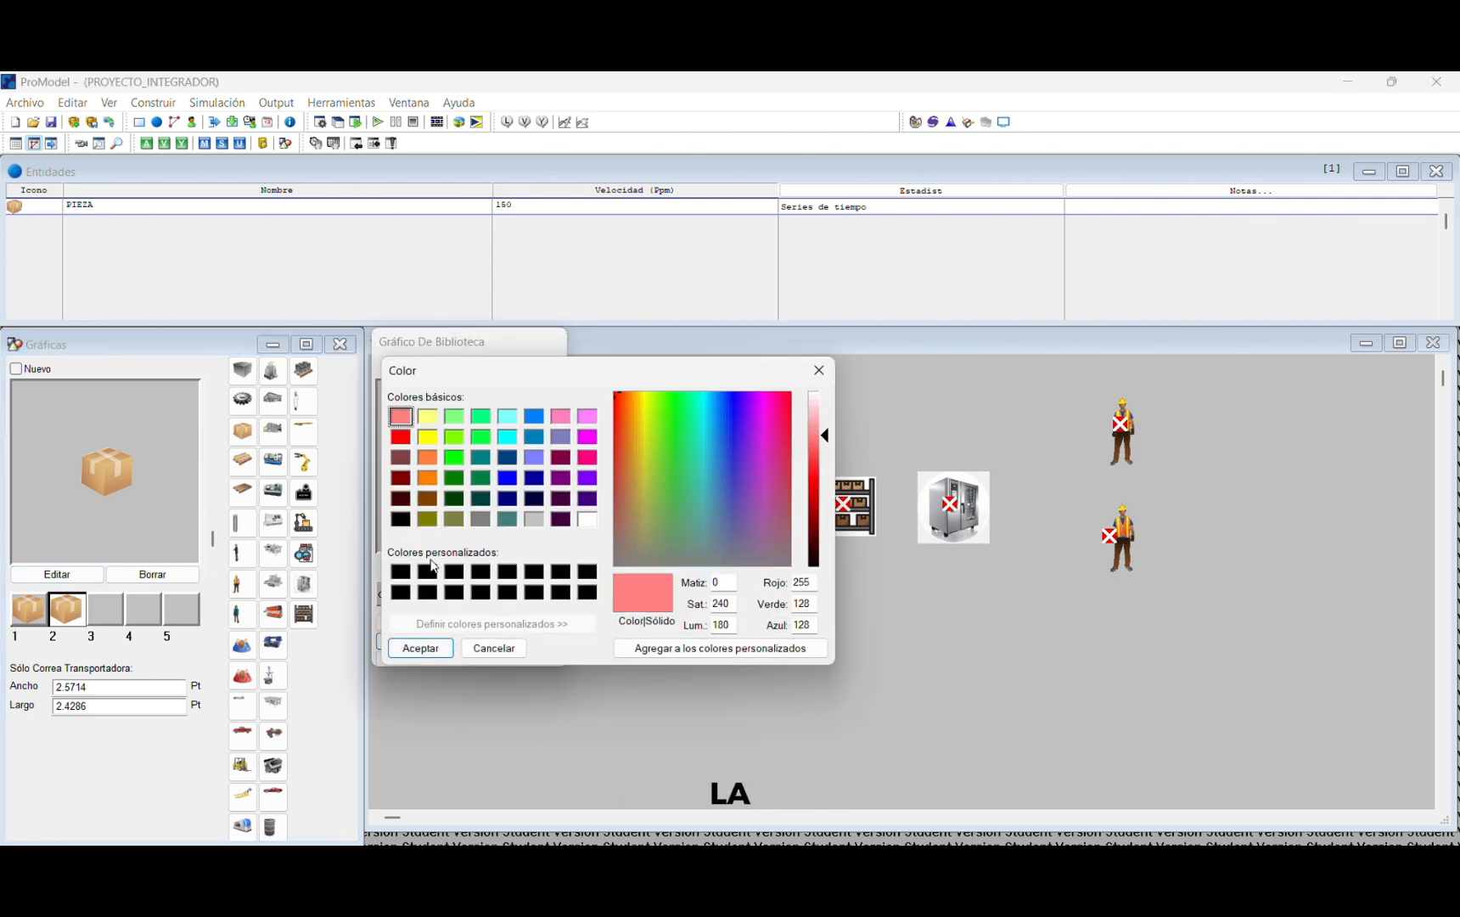
click(421, 647)
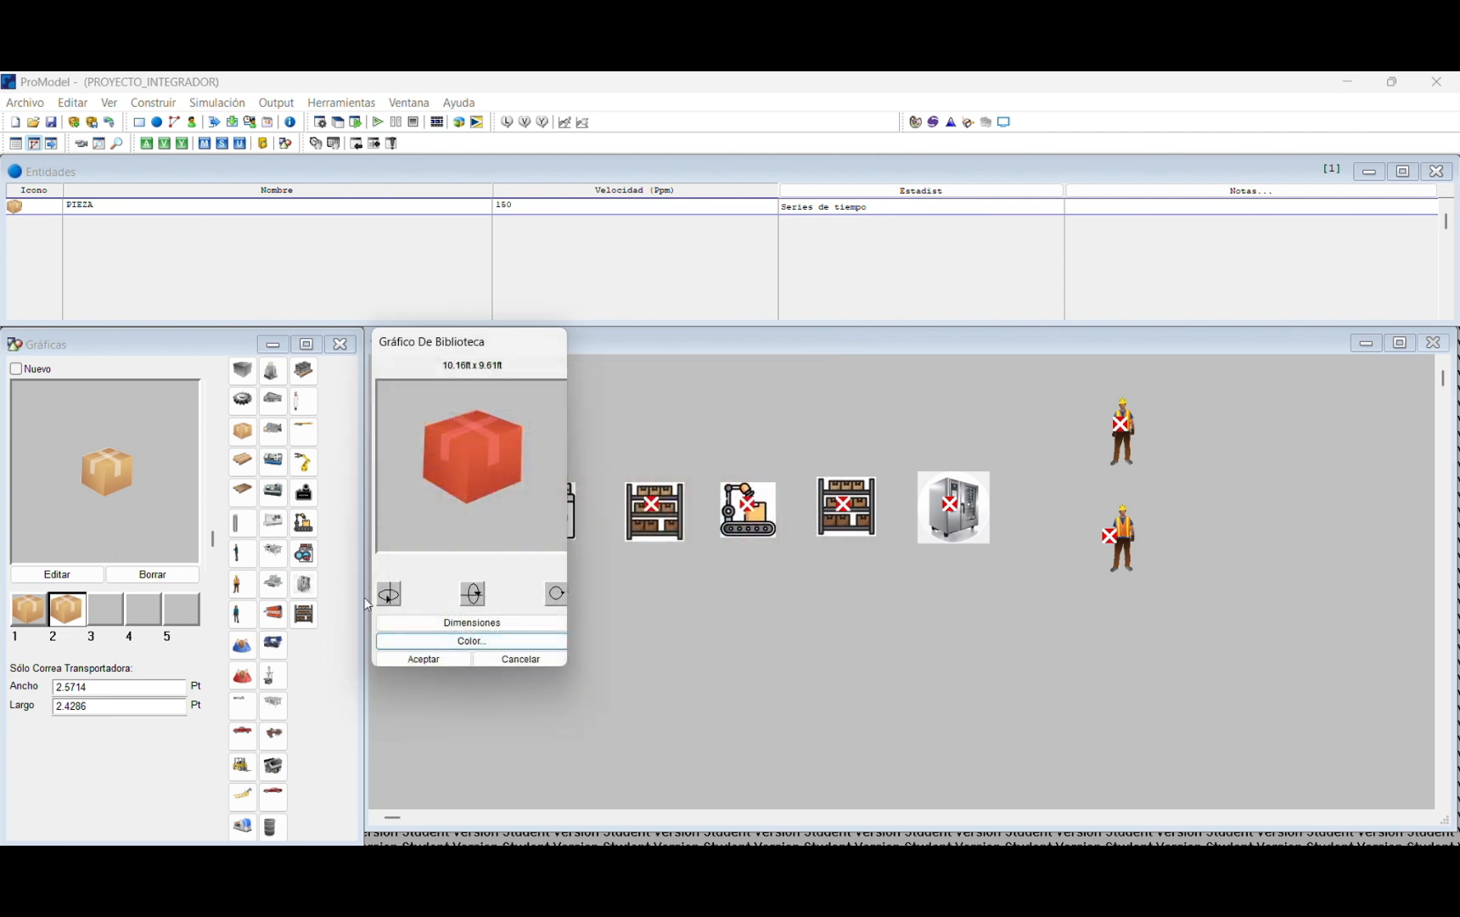
click(434, 661)
Step: Assign the cardboard box as the third graphic of PIEZA and enlarge it
click(106, 610)
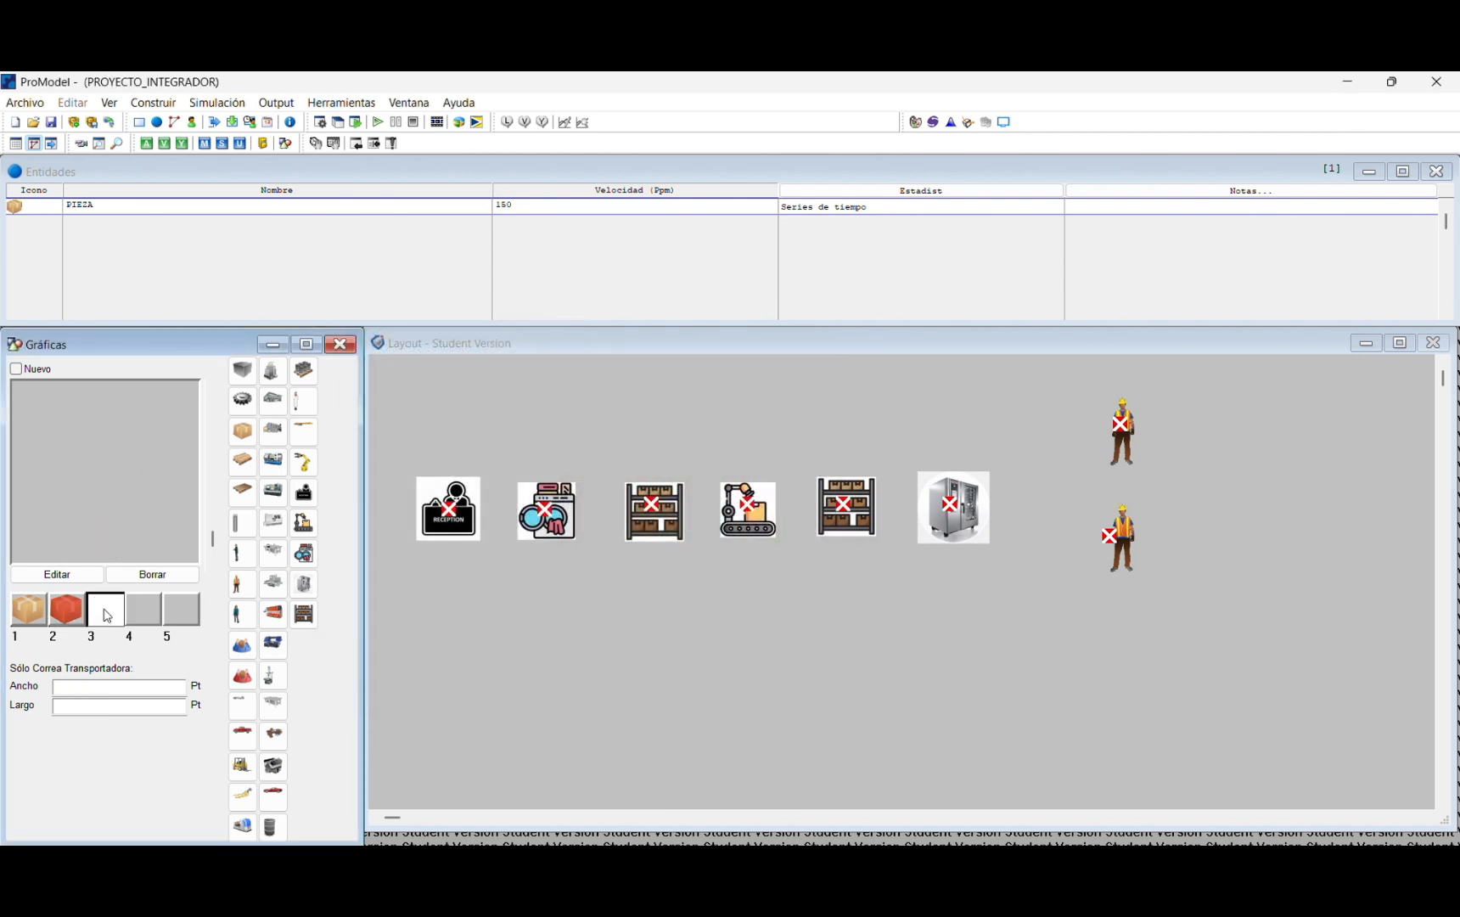
click(247, 434)
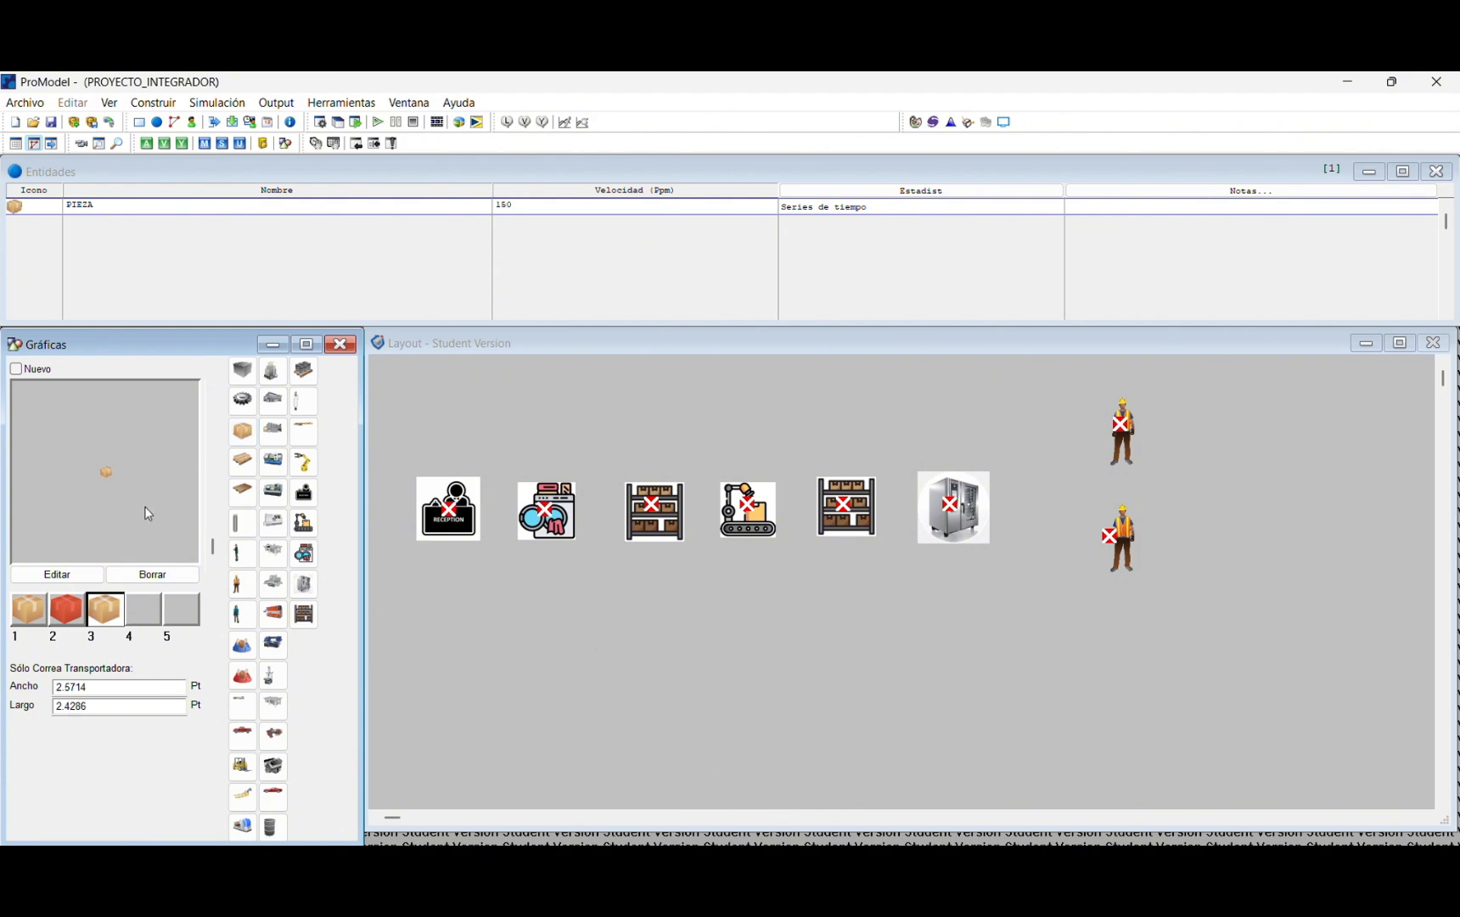
drag(215, 547, 214, 537)
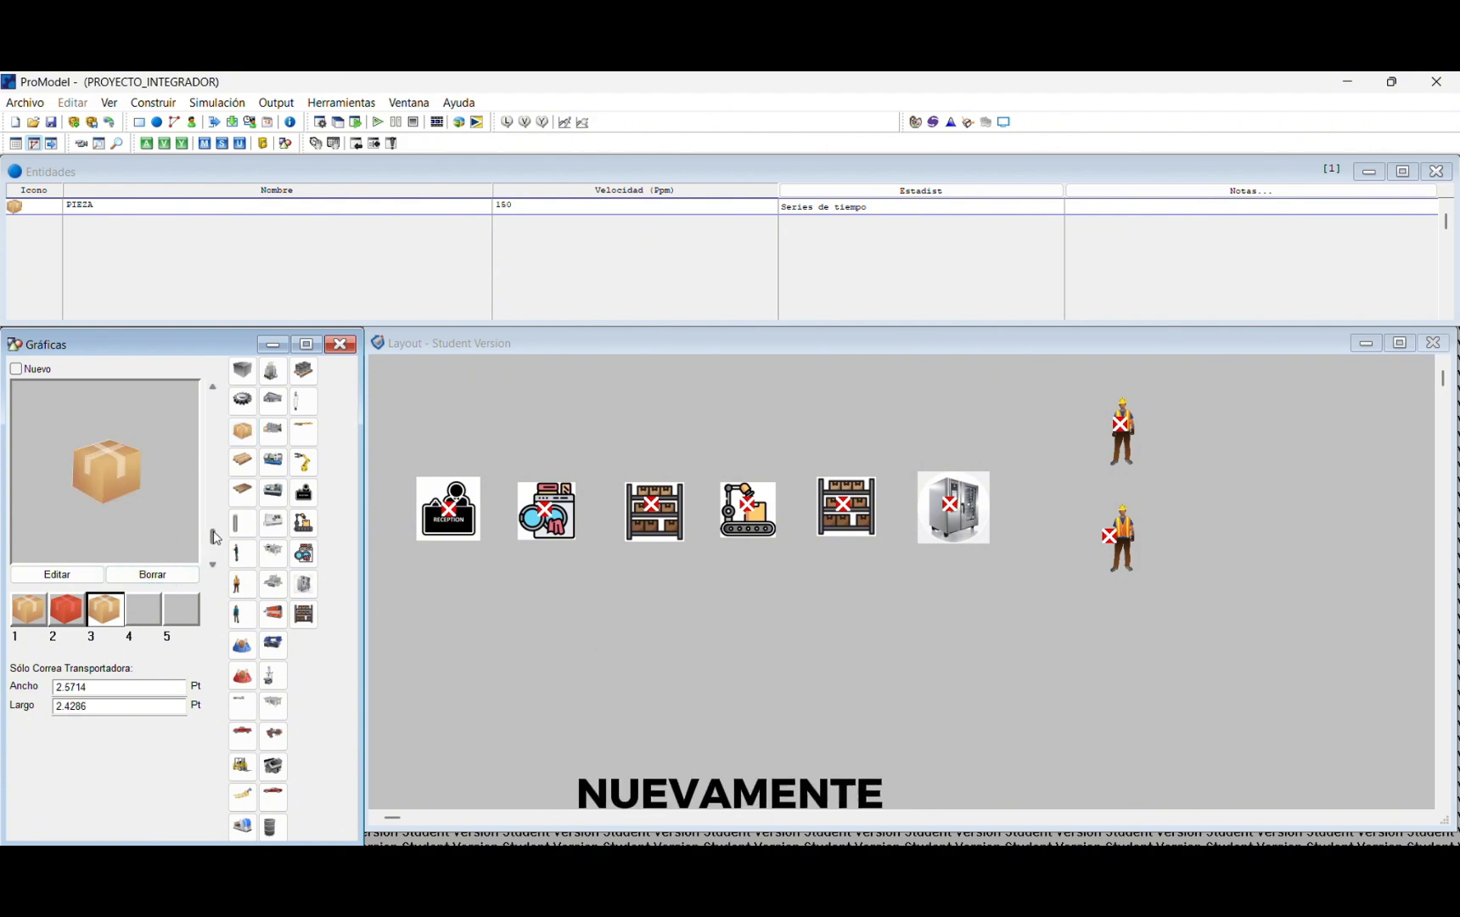
Step: Recolour the third box graphic of PIEZA with the bright red basic colour
click(57, 574)
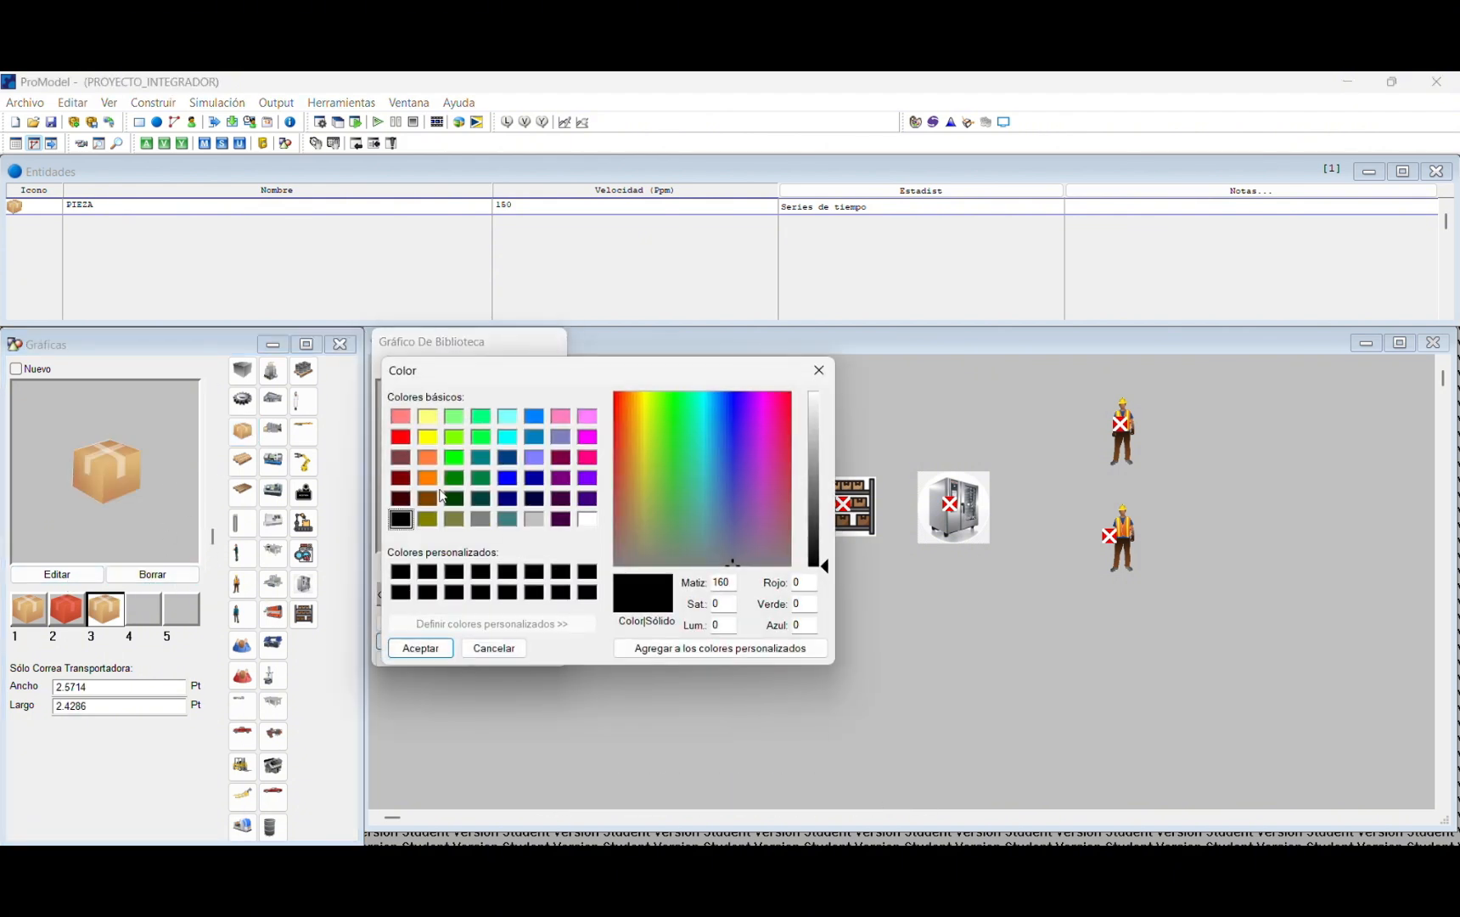
click(401, 437)
click(420, 648)
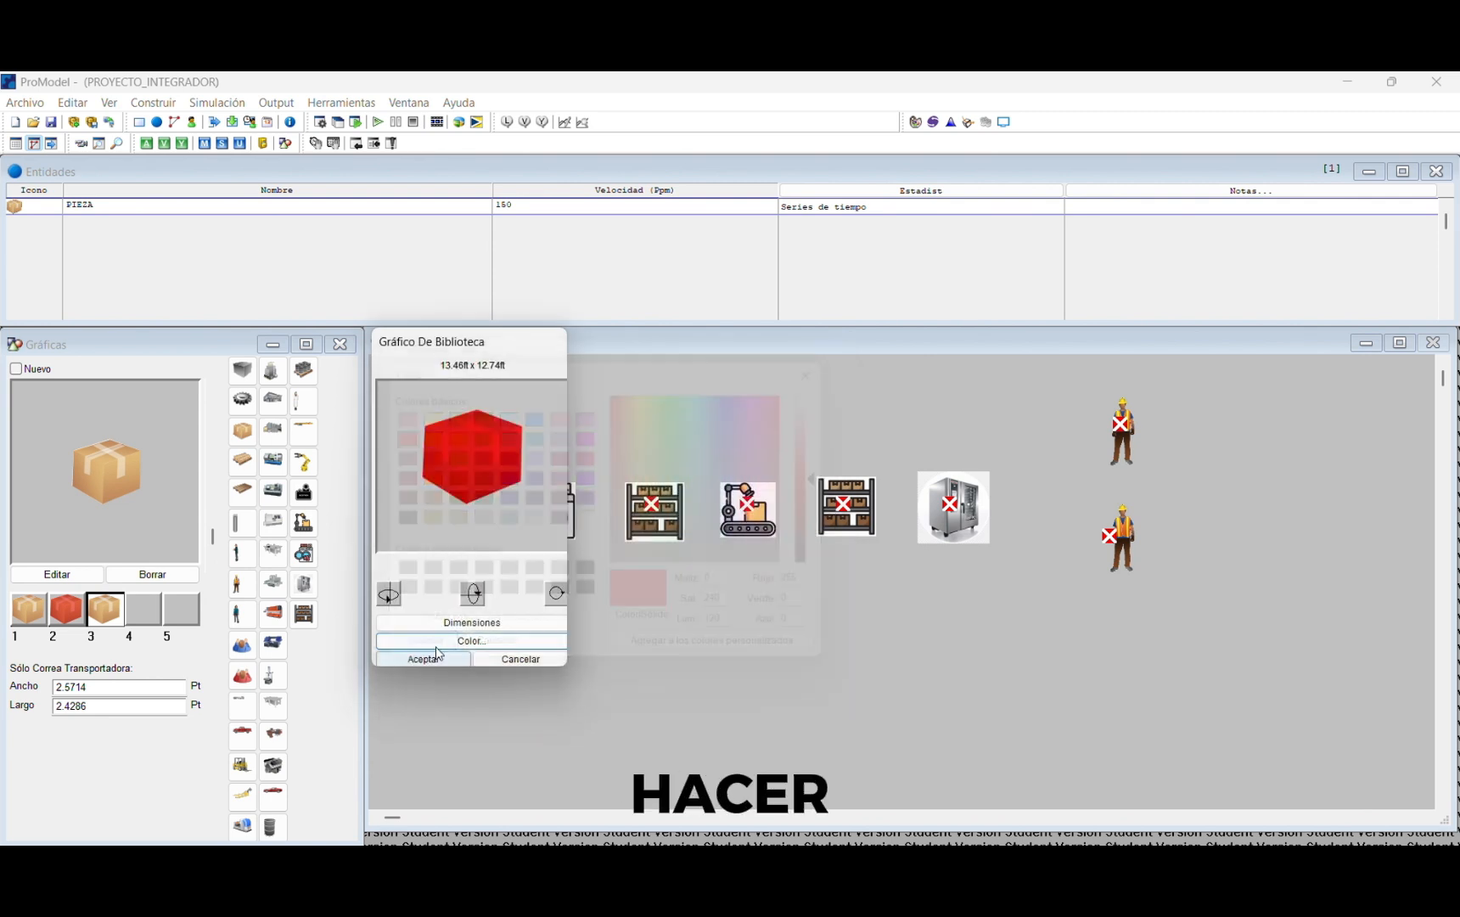
click(423, 660)
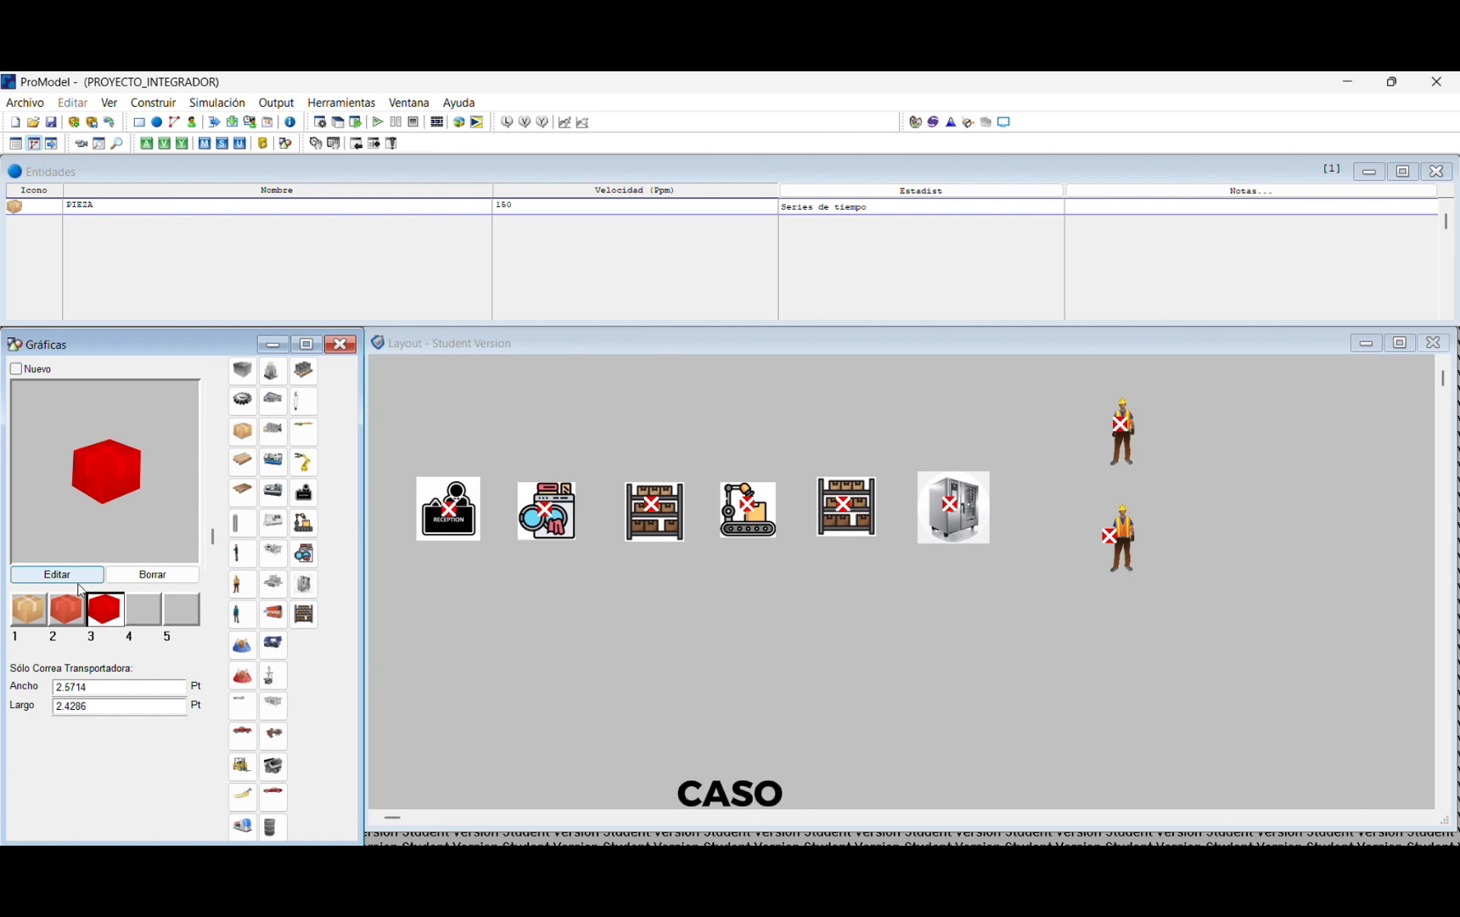
click(67, 608)
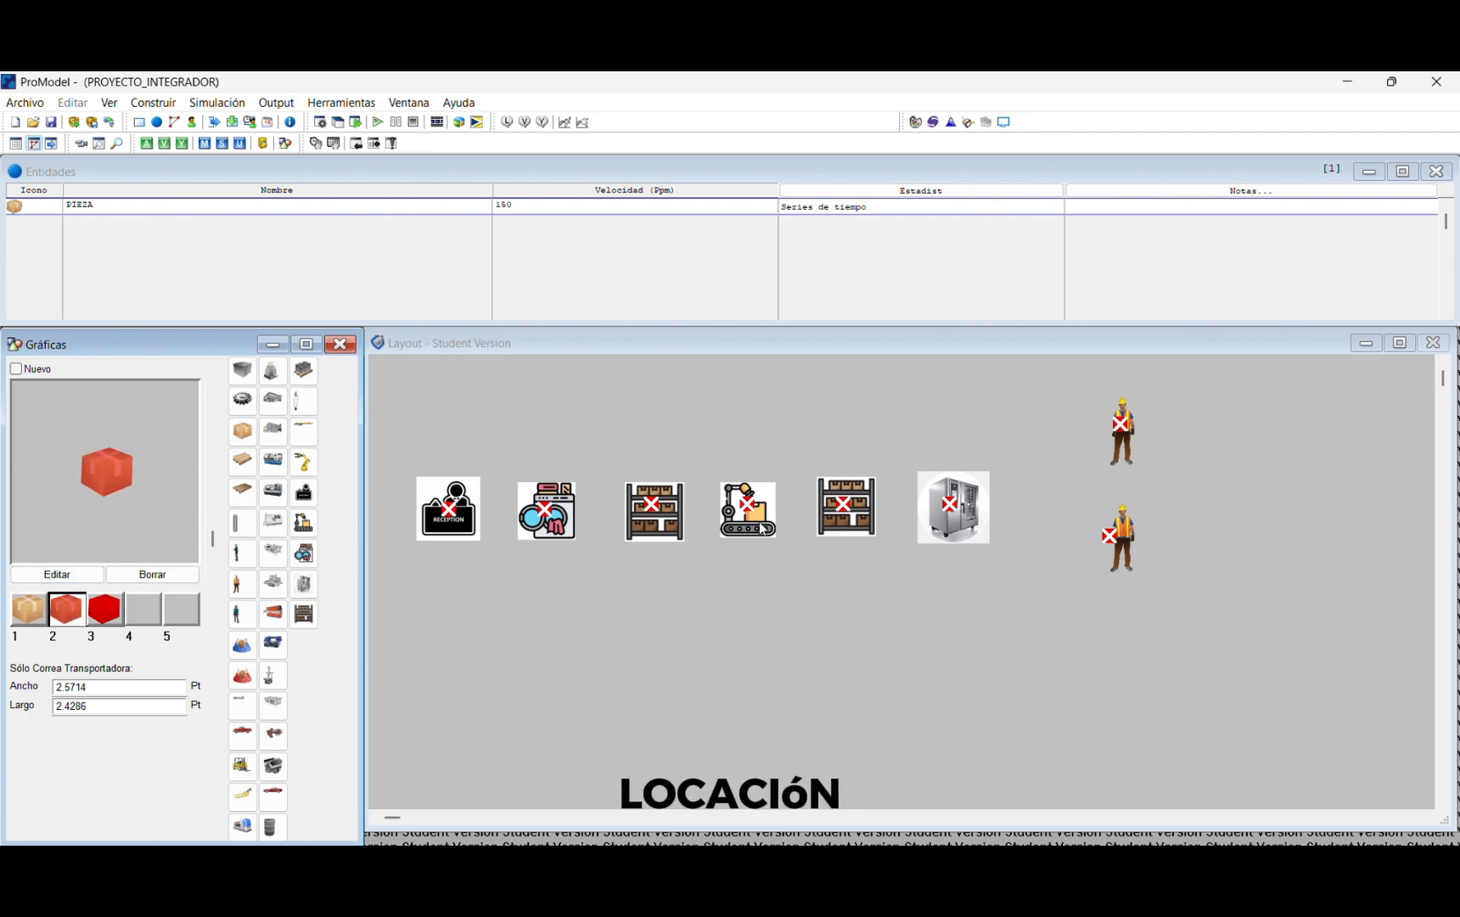
click(96, 610)
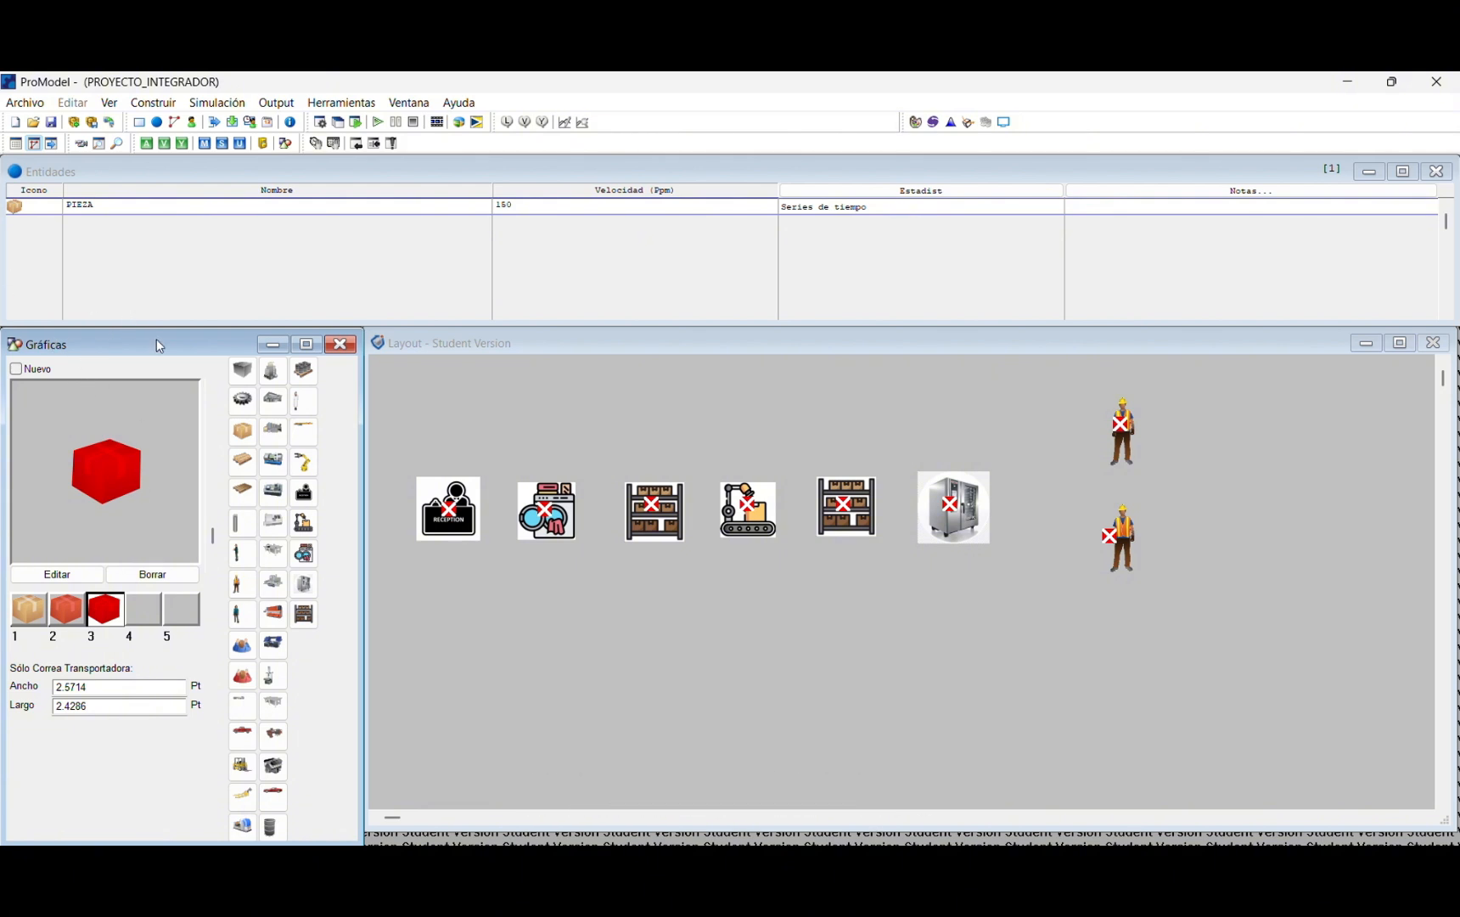
Step: Create an arrival record for entity PIEZA at location RECEPCION with a quantity of 1 per arrival
click(232, 123)
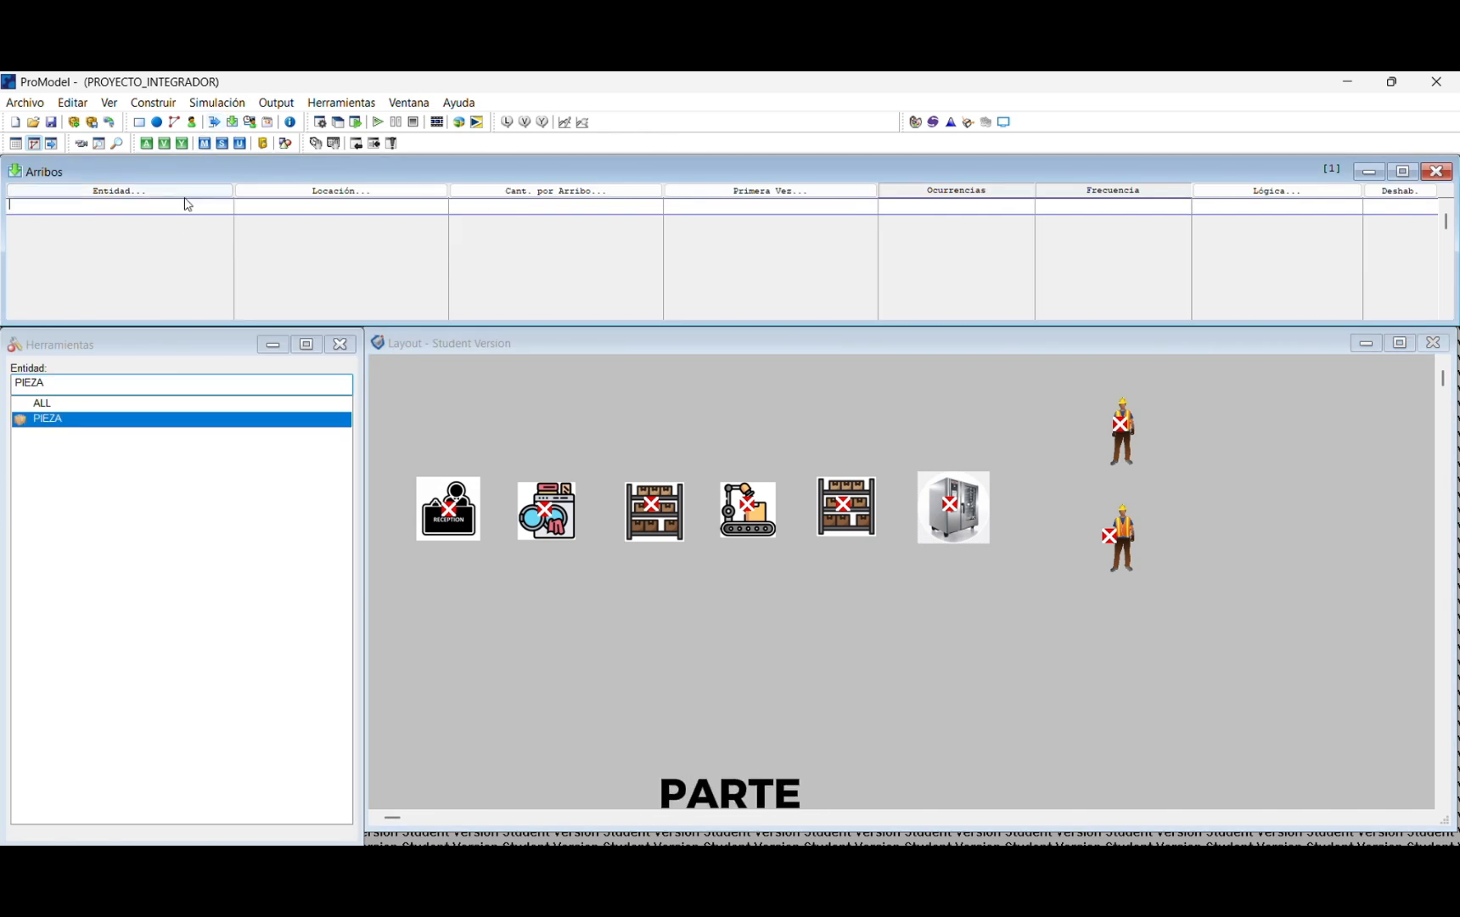
click(174, 192)
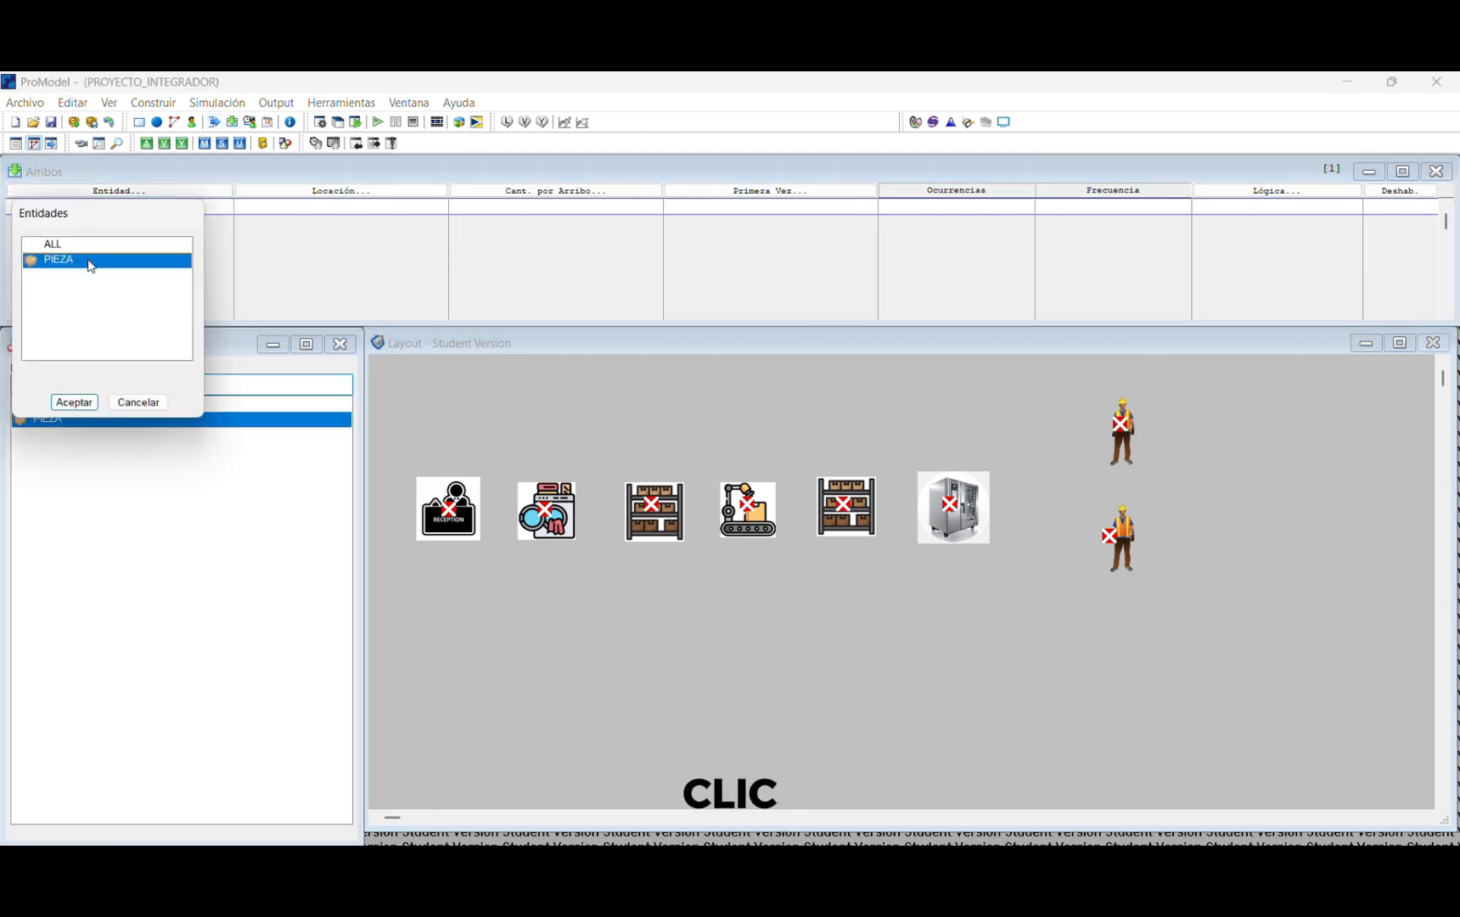
click(75, 401)
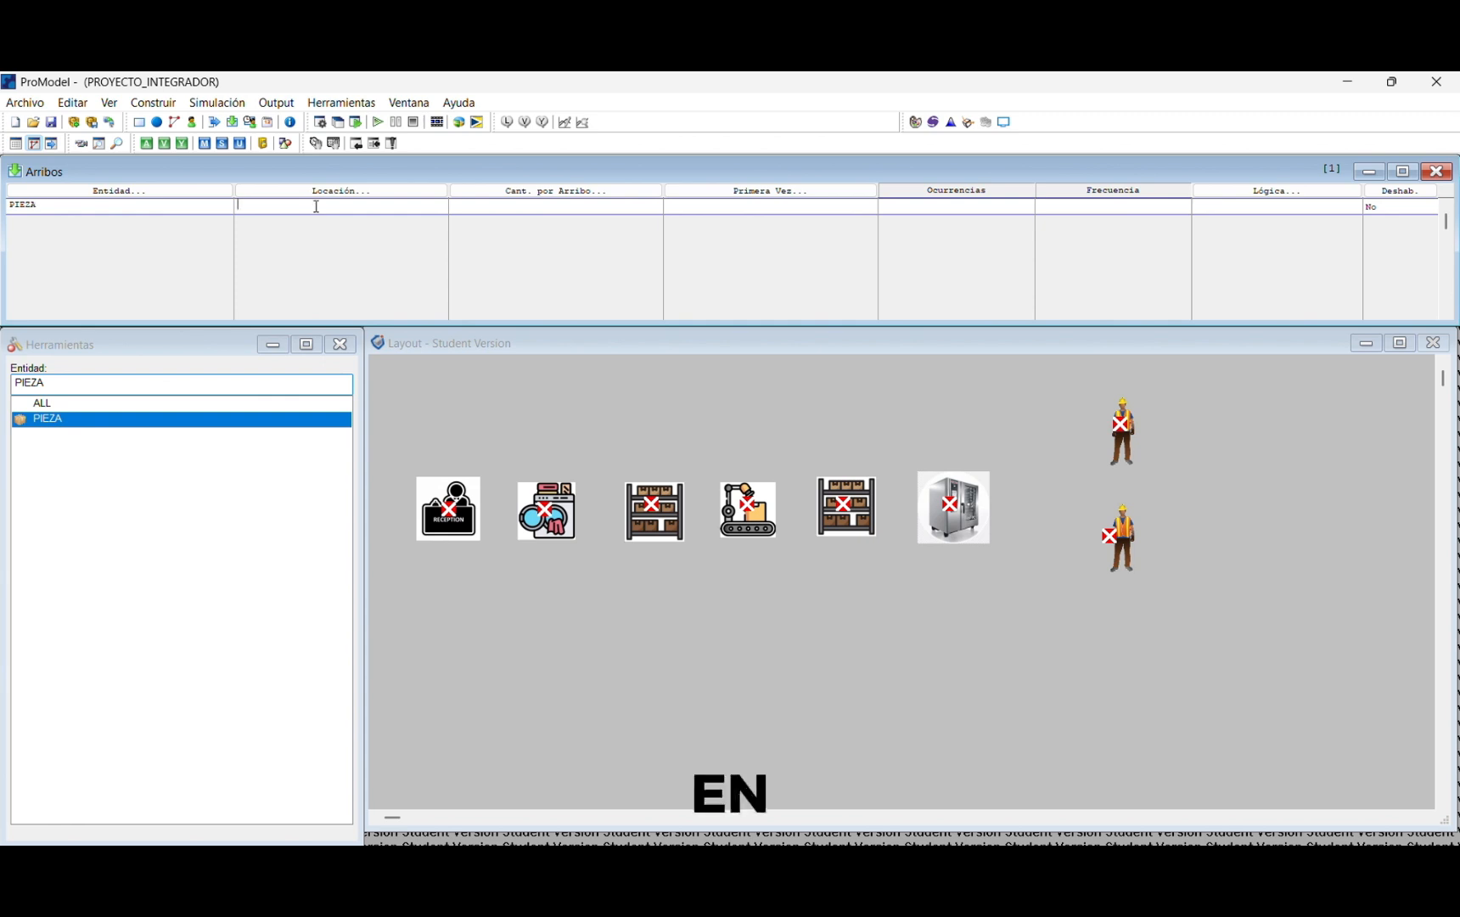
click(316, 191)
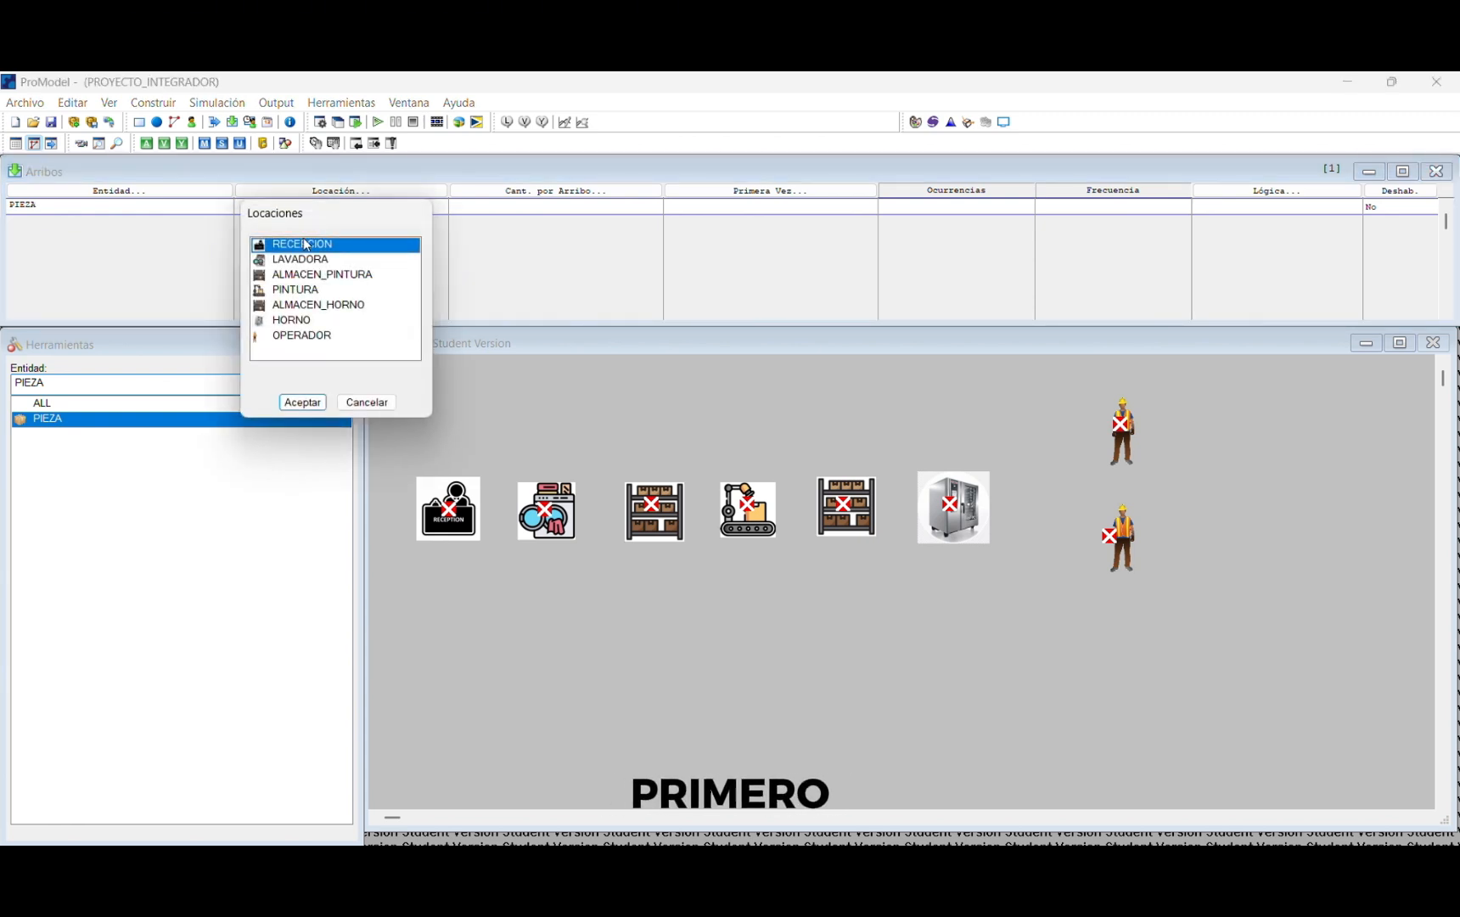
click(302, 402)
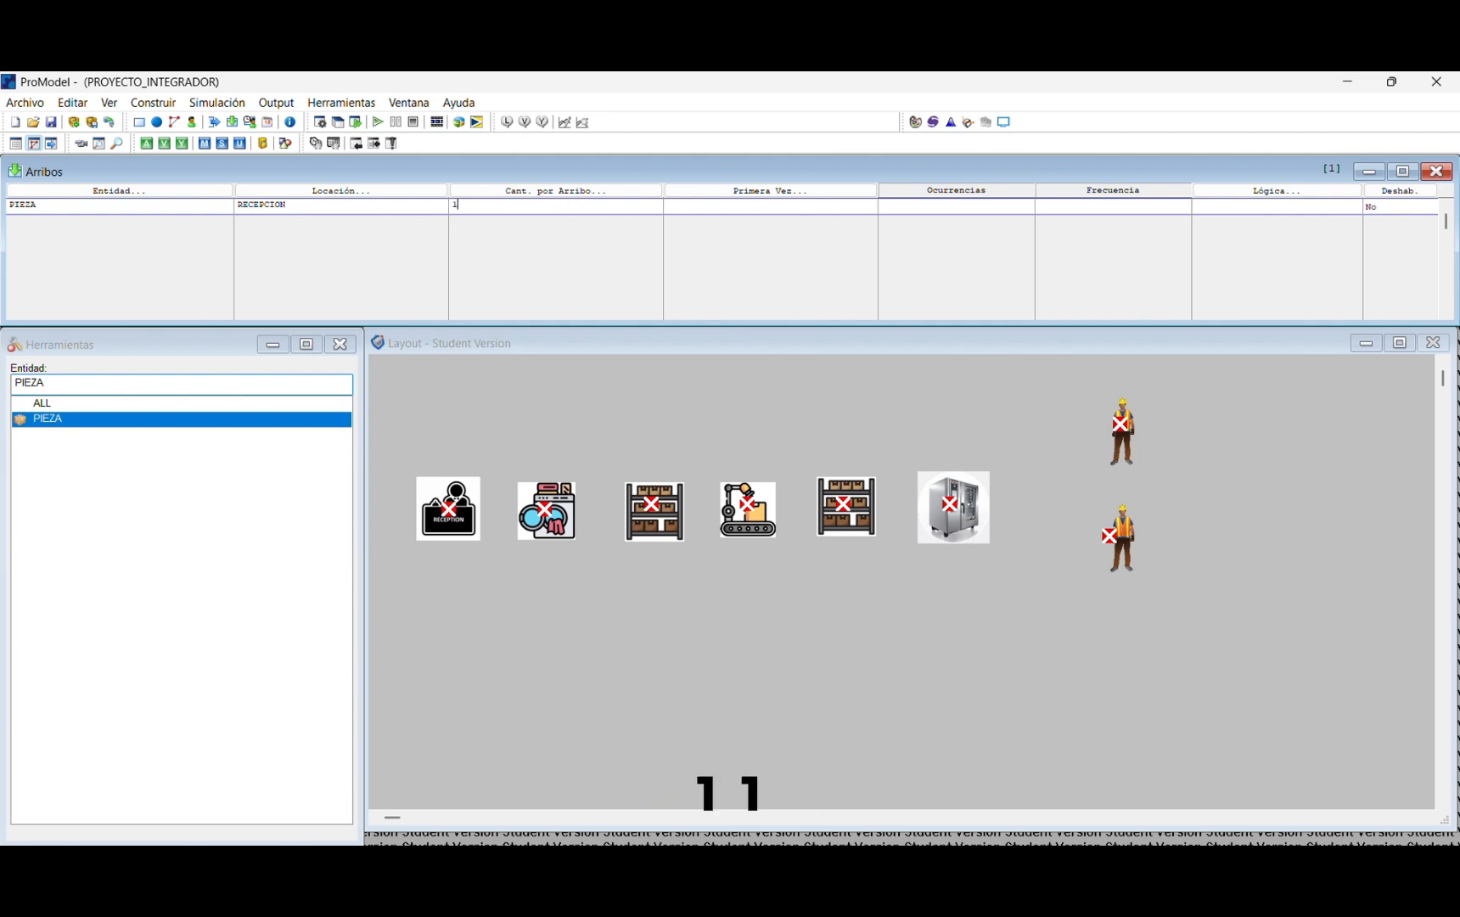
Step: Define the first arrival of PIEZA by Sólo Tiempo with a time of 0
double_click(695, 209)
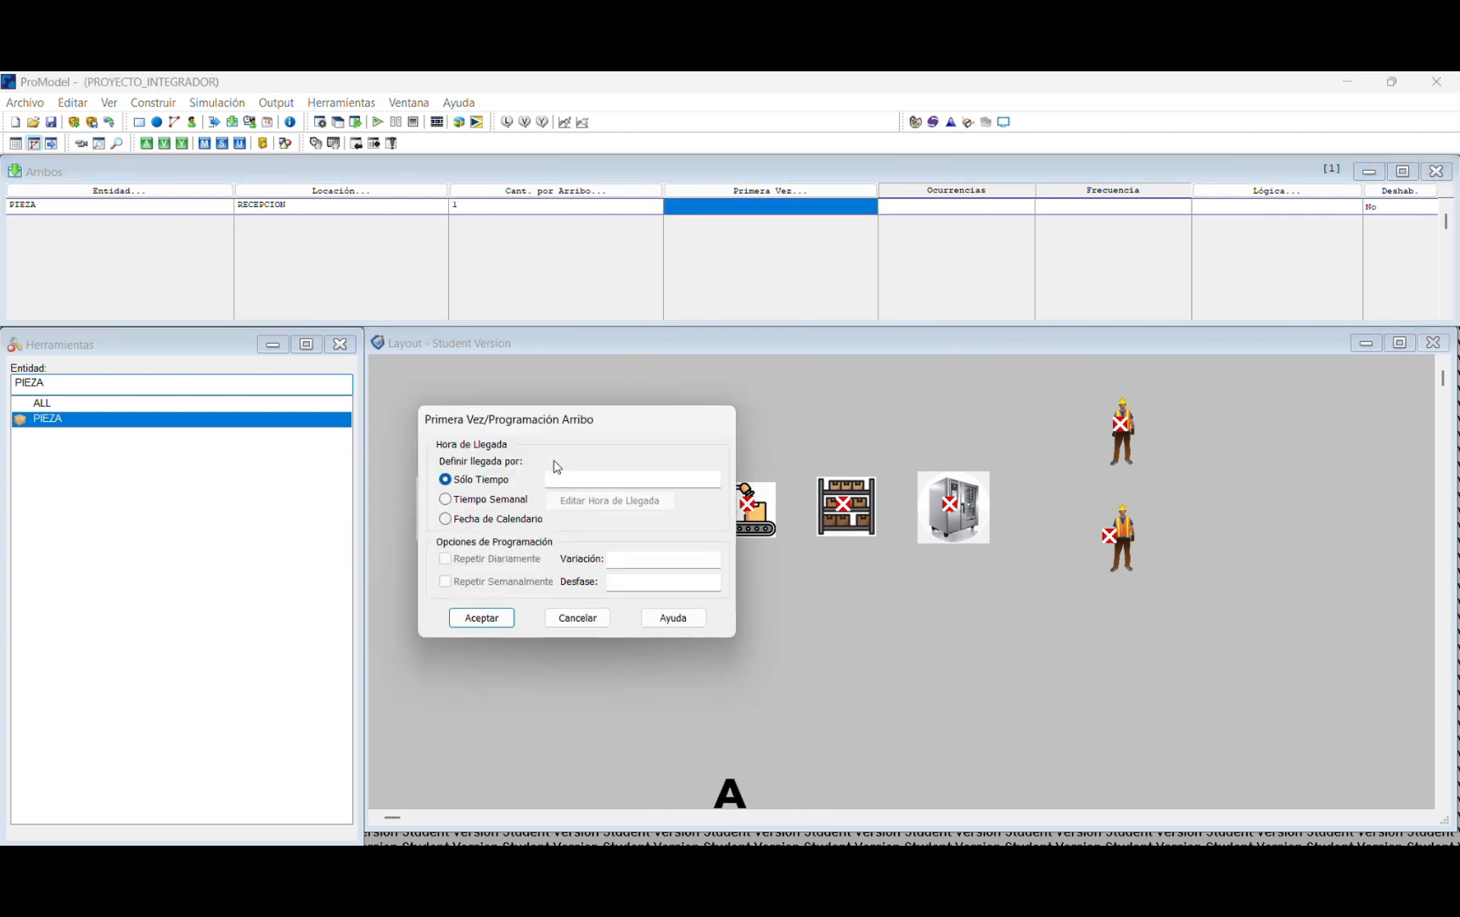
click(552, 477)
text(0)
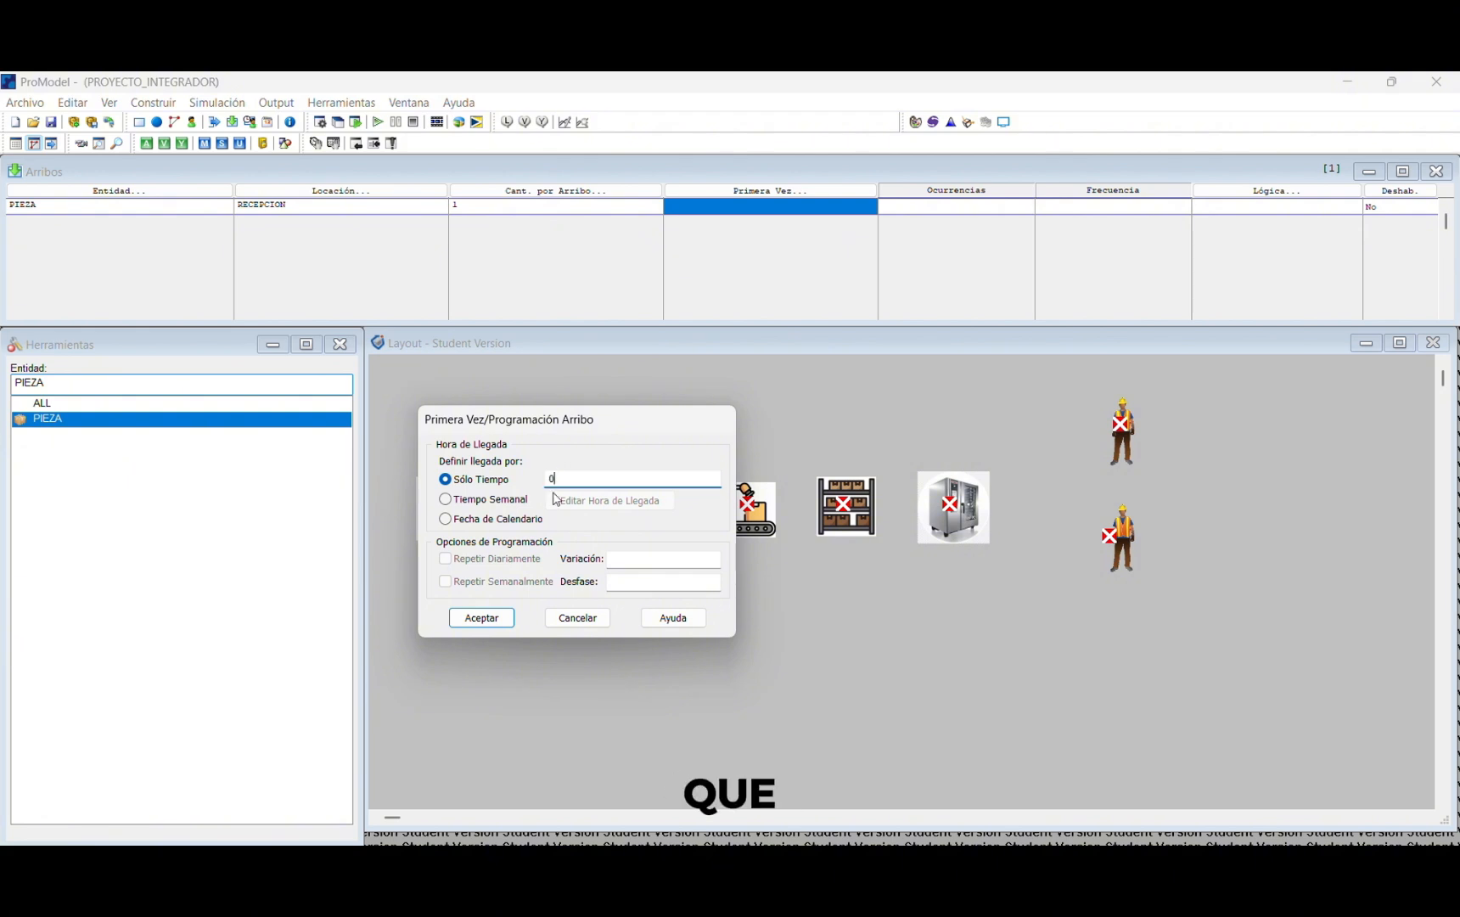
click(481, 617)
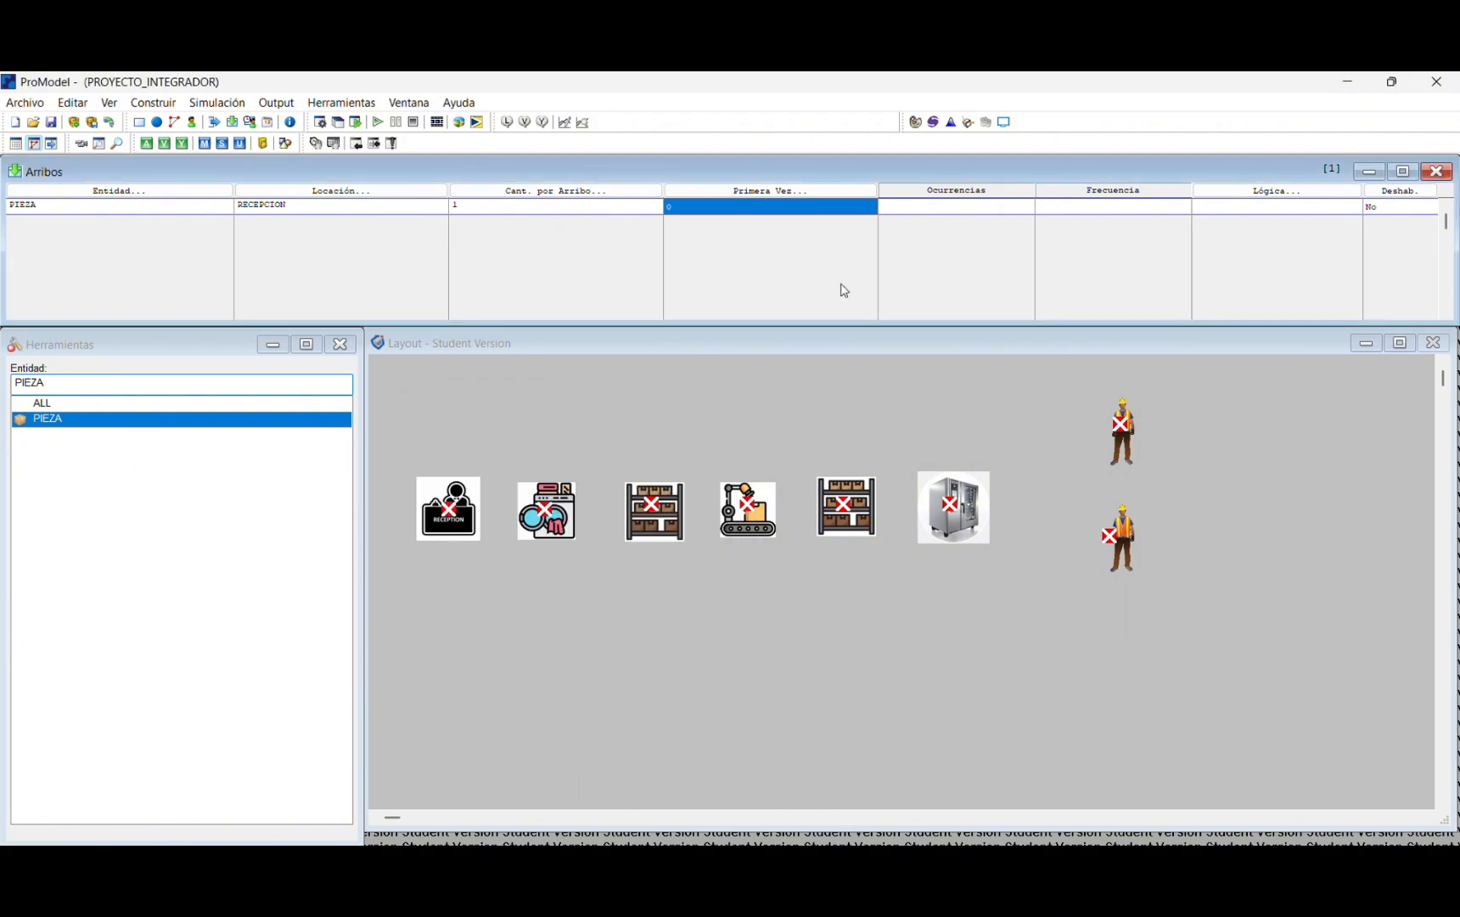
Step: Set the occurrences of the PIEZA arrival to INF
click(958, 209)
text(IN)
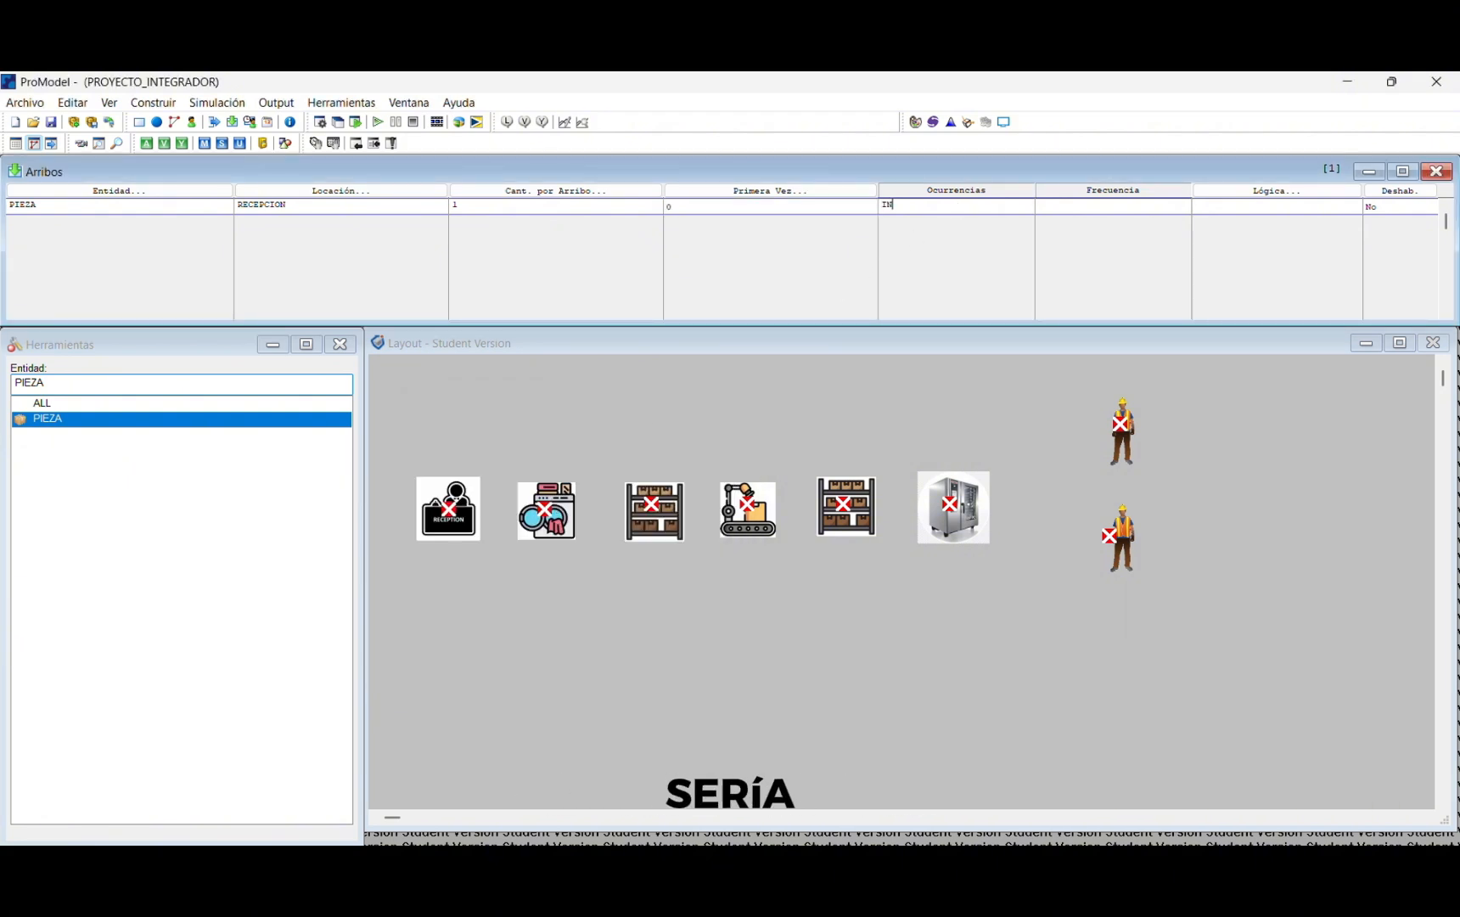
text(F)
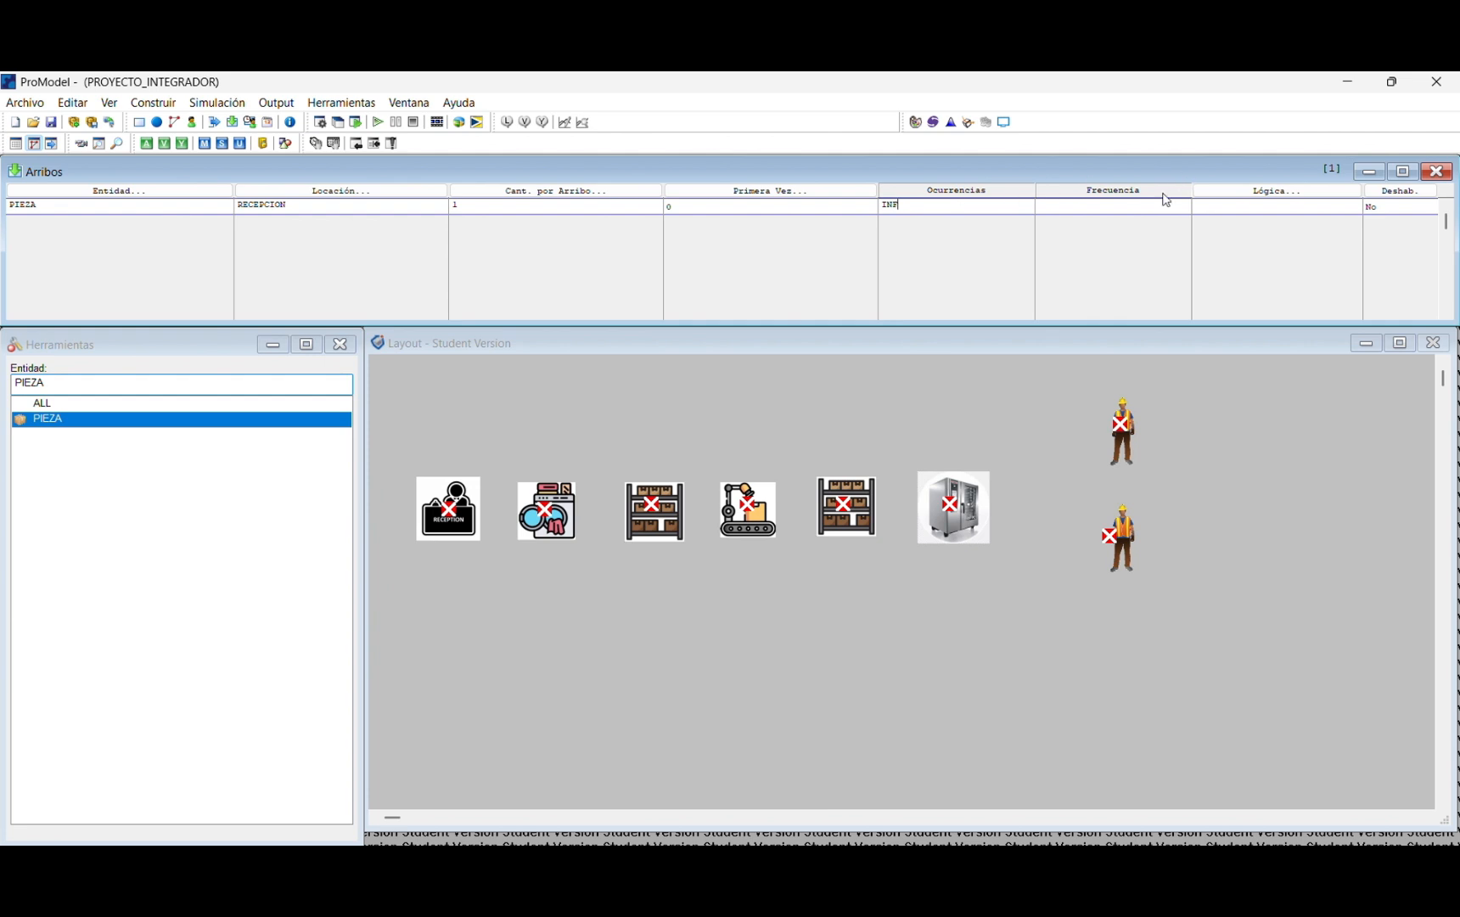
Step: Set the frequency of the PIEZA arrival at RECEPCION to E(2)MIN
click(1101, 210)
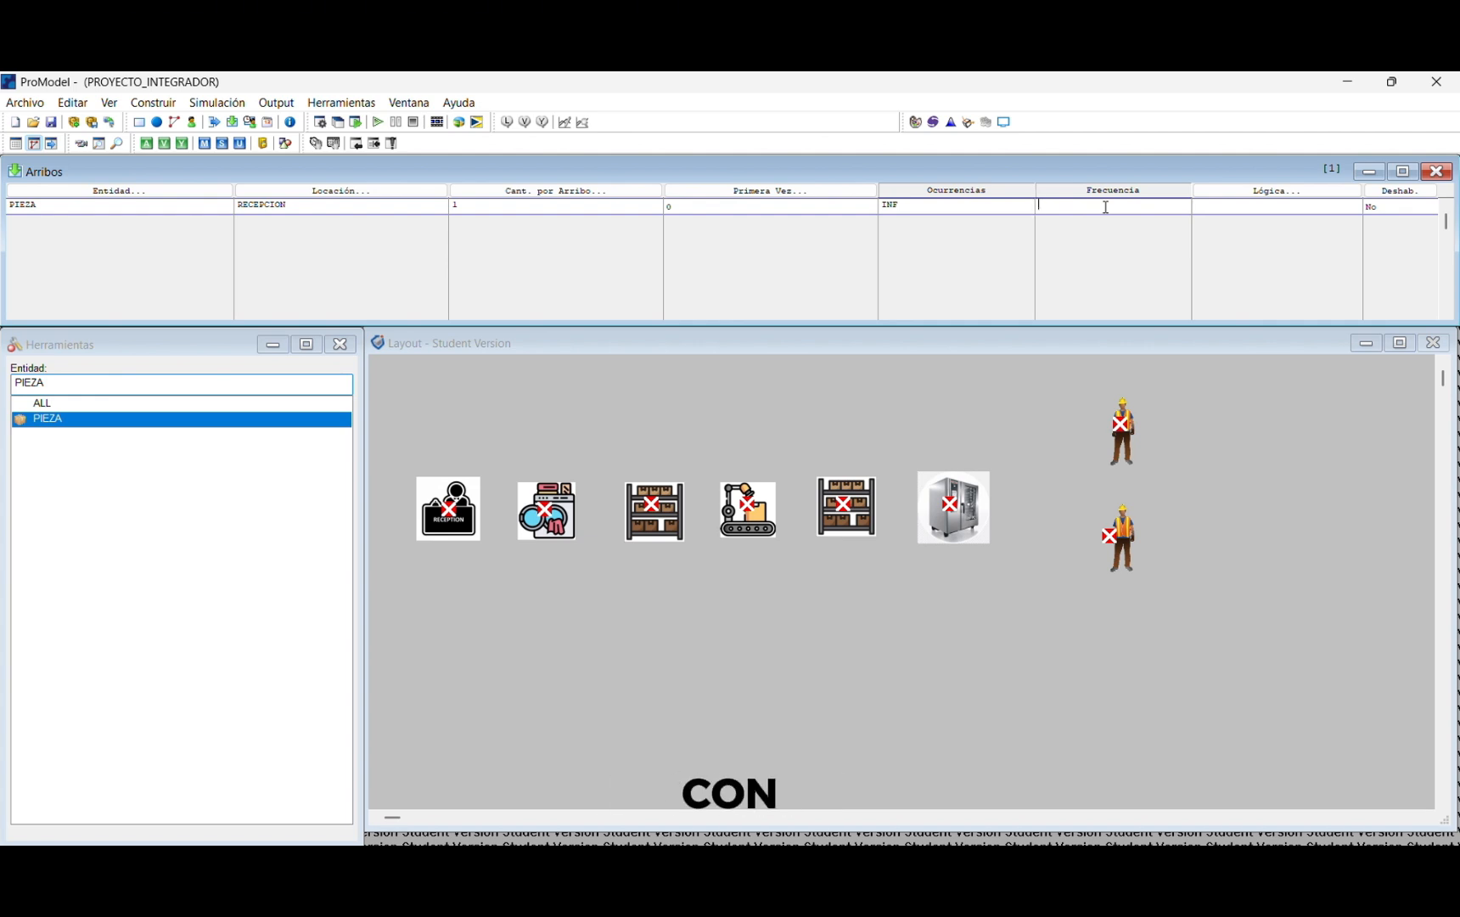
text(E)
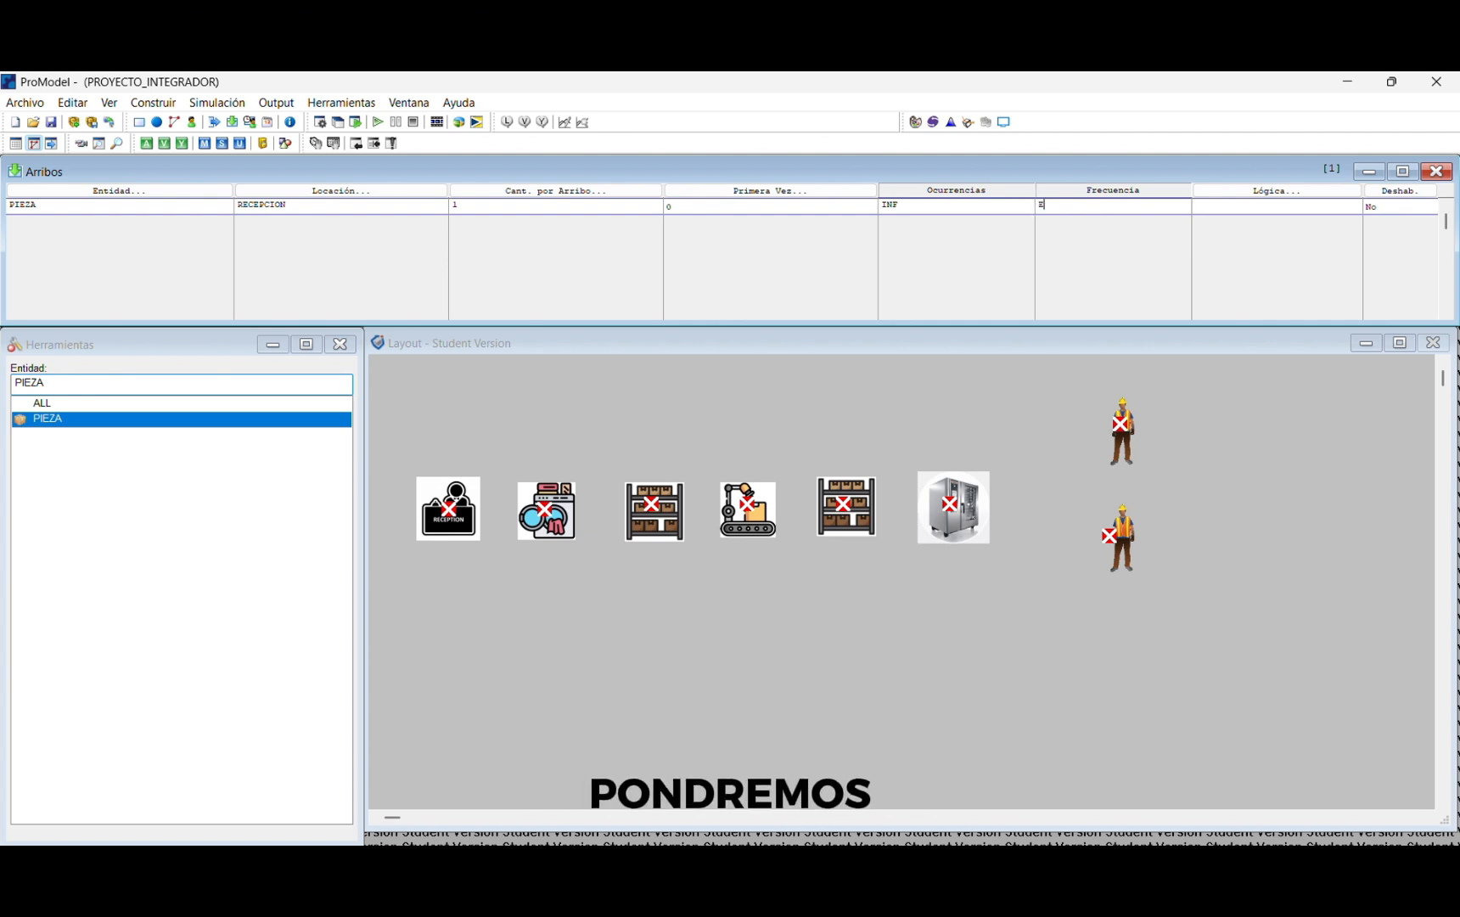
text((2)MIN)
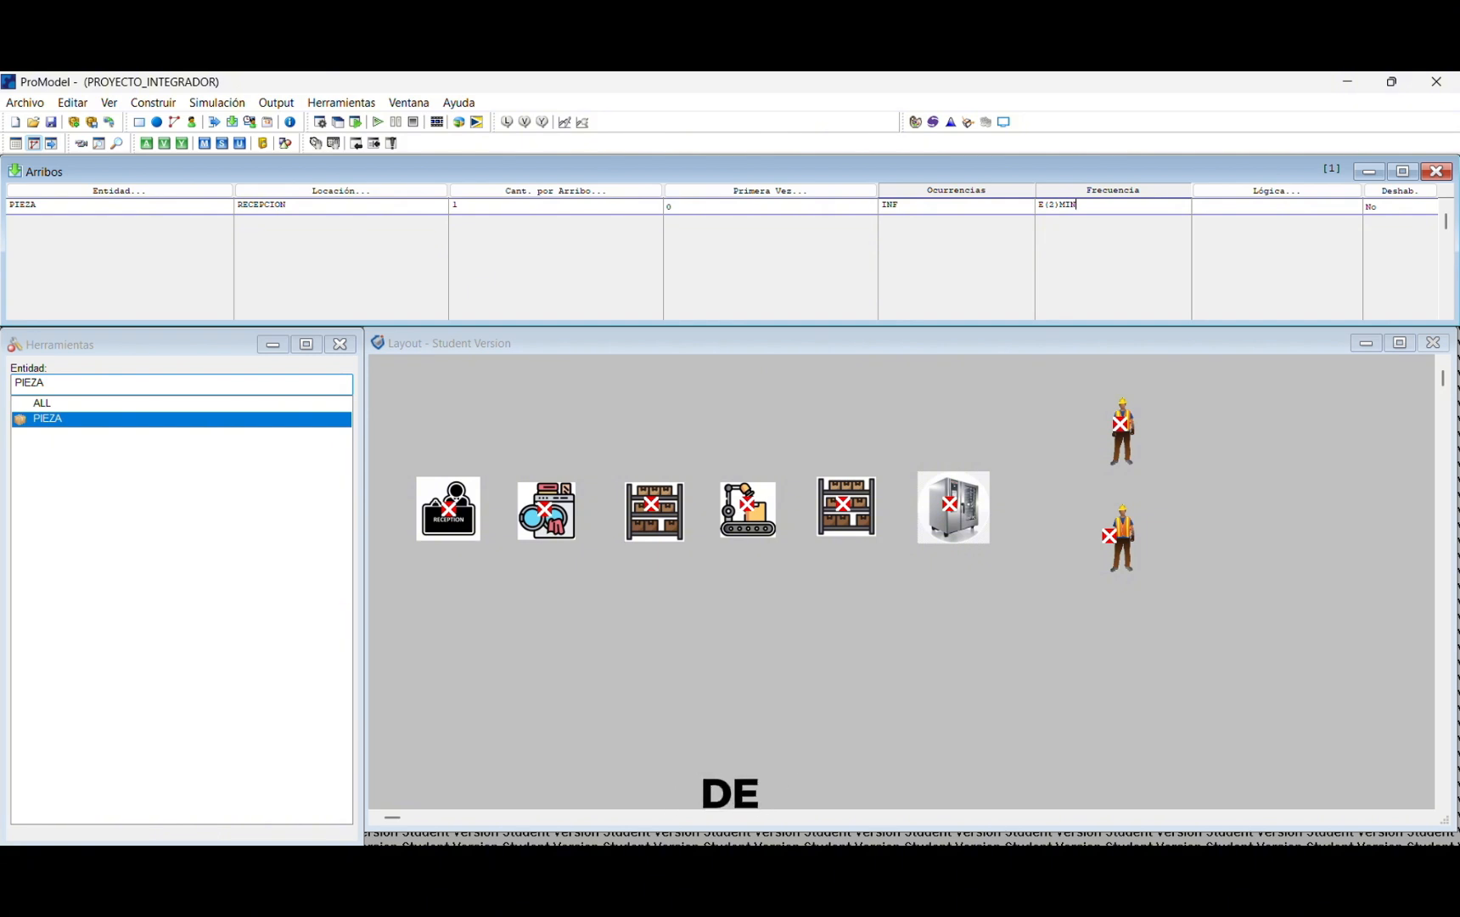
key(Return)
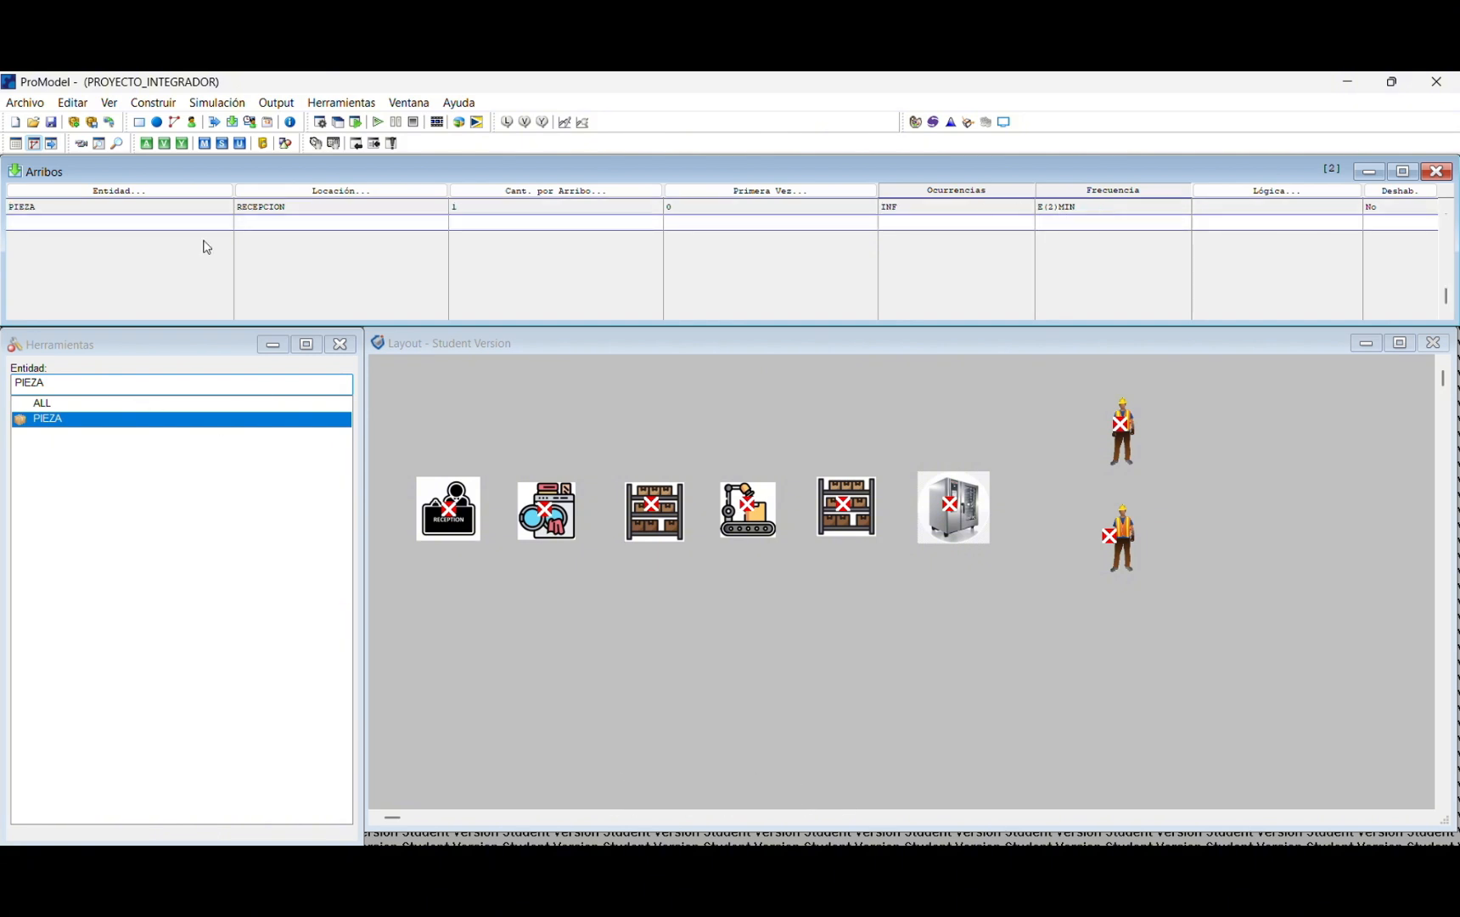
Step: Create the first process record for entity PIEZA at location RECEPCION, without an operation
click(215, 123)
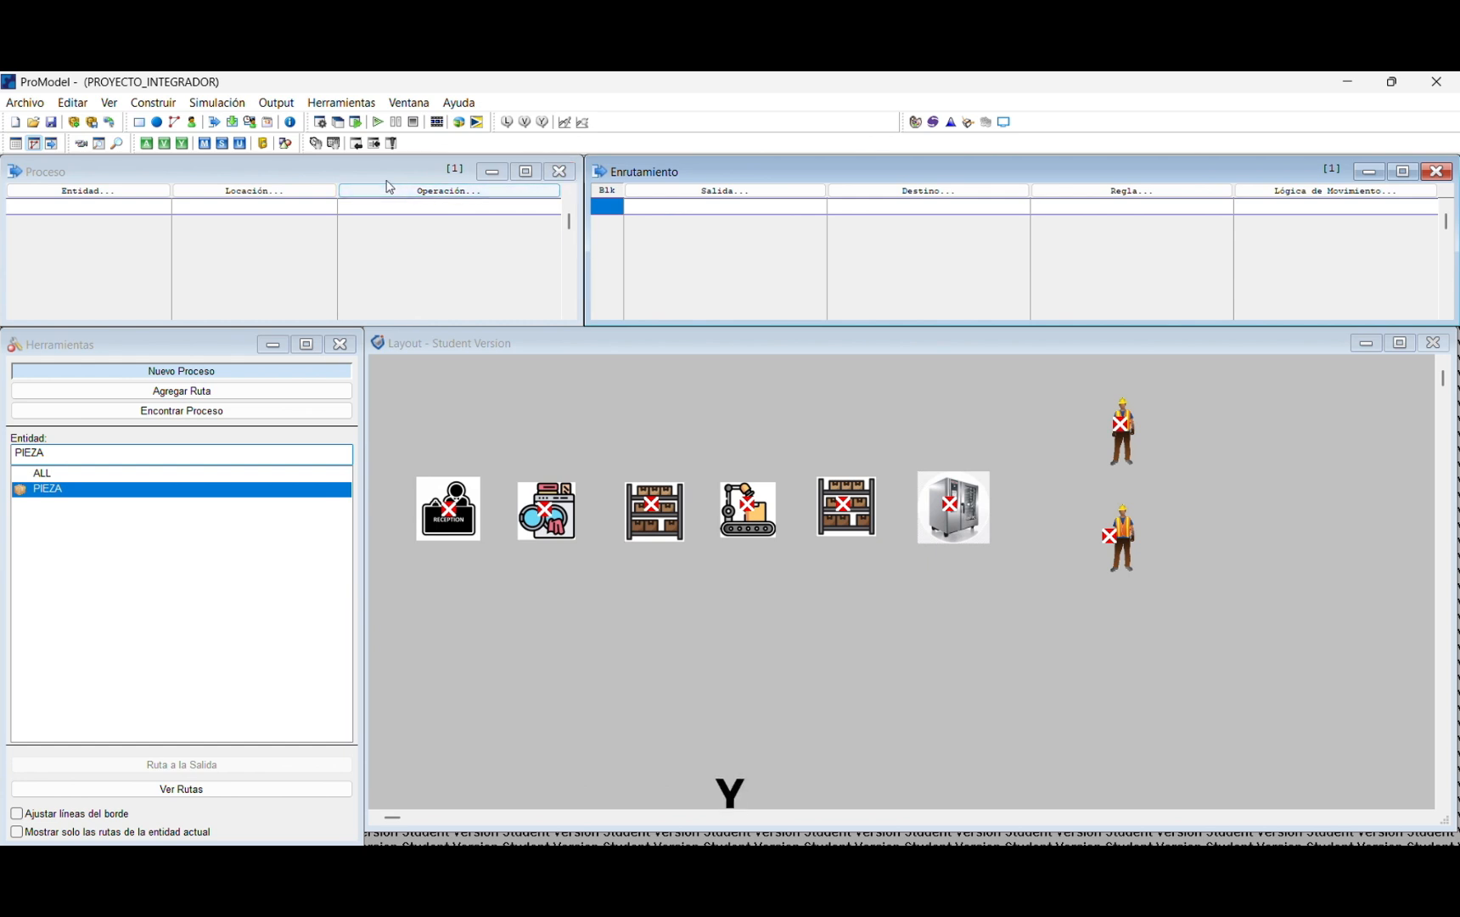
click(168, 347)
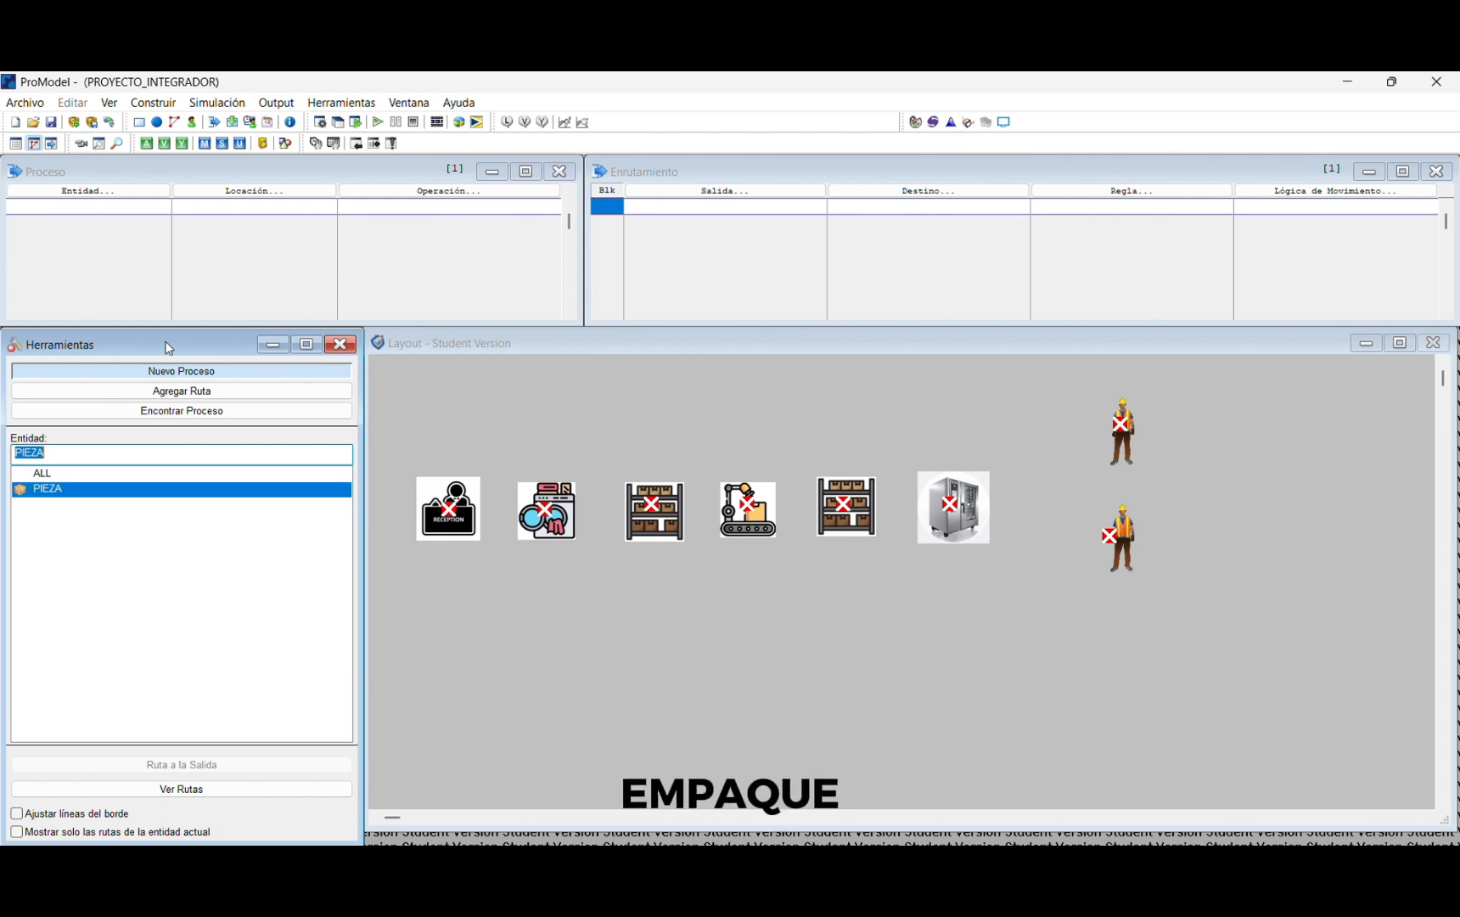
double_click(71, 206)
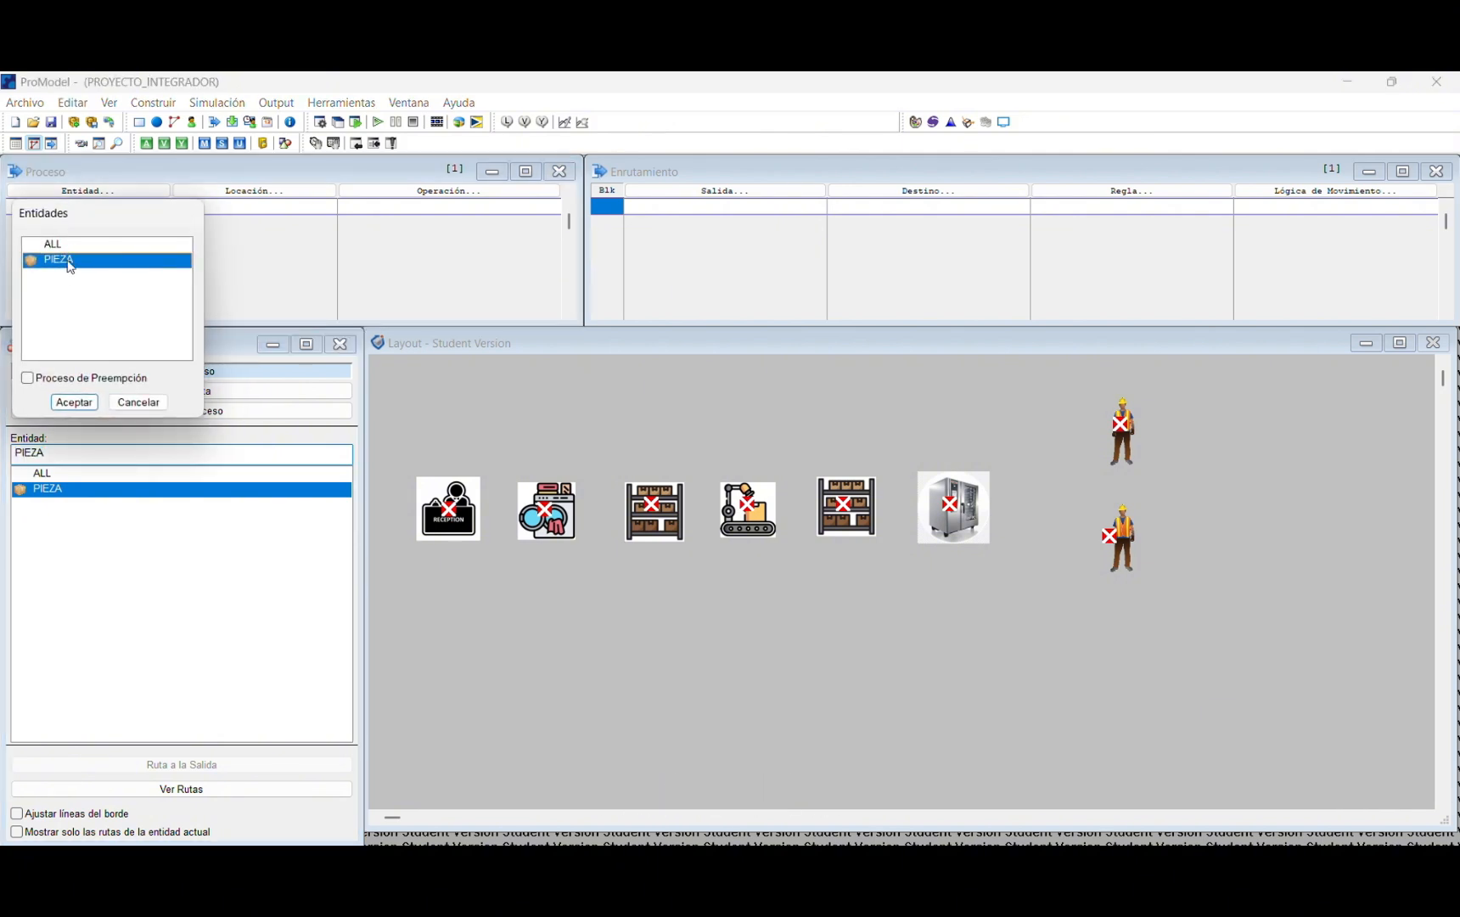
click(74, 402)
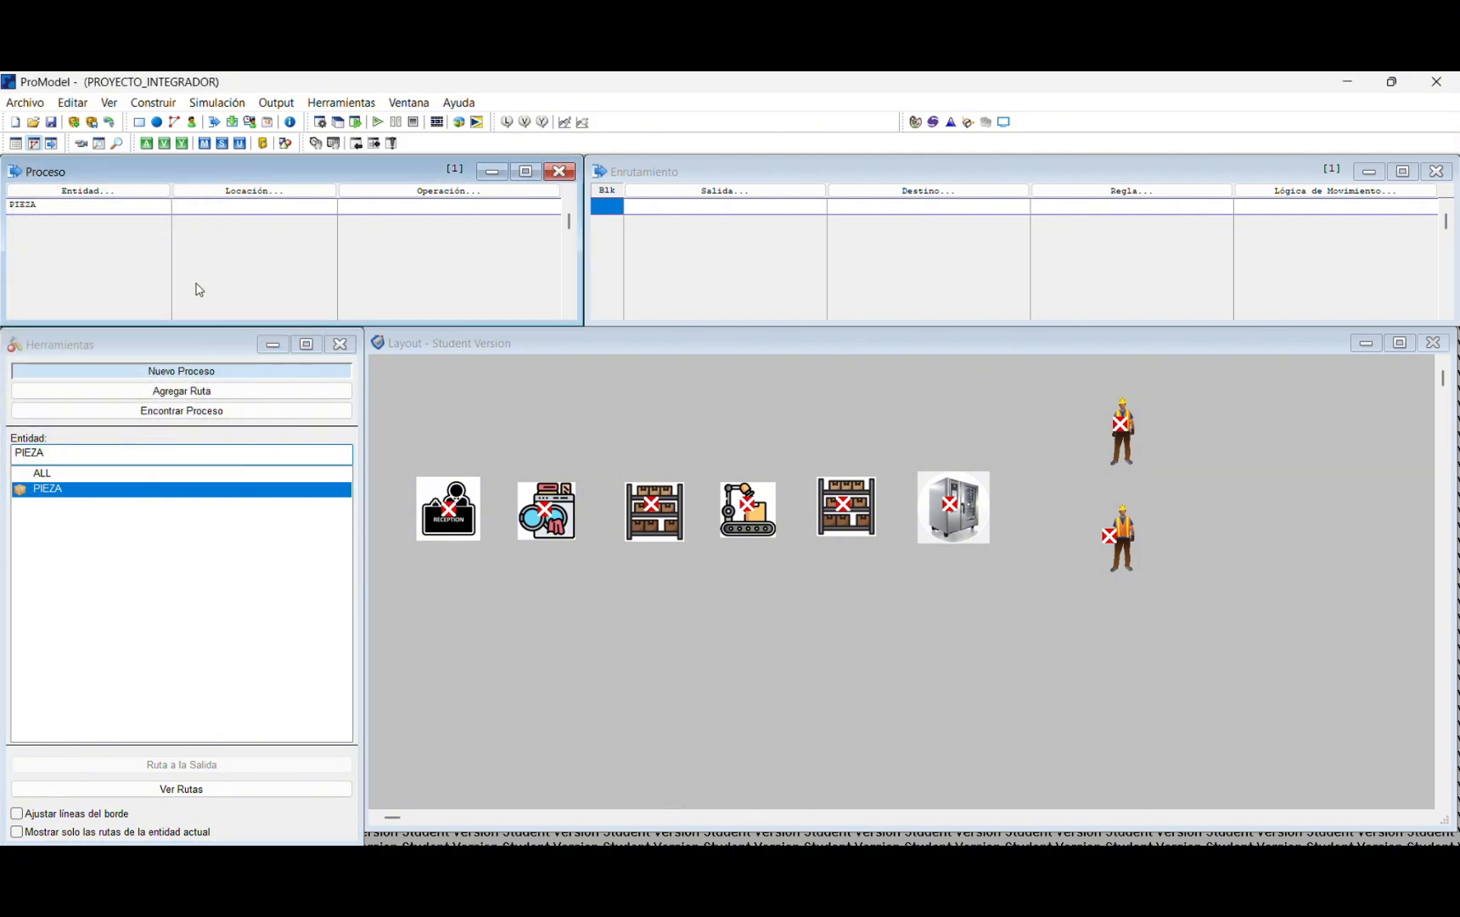
double_click(257, 206)
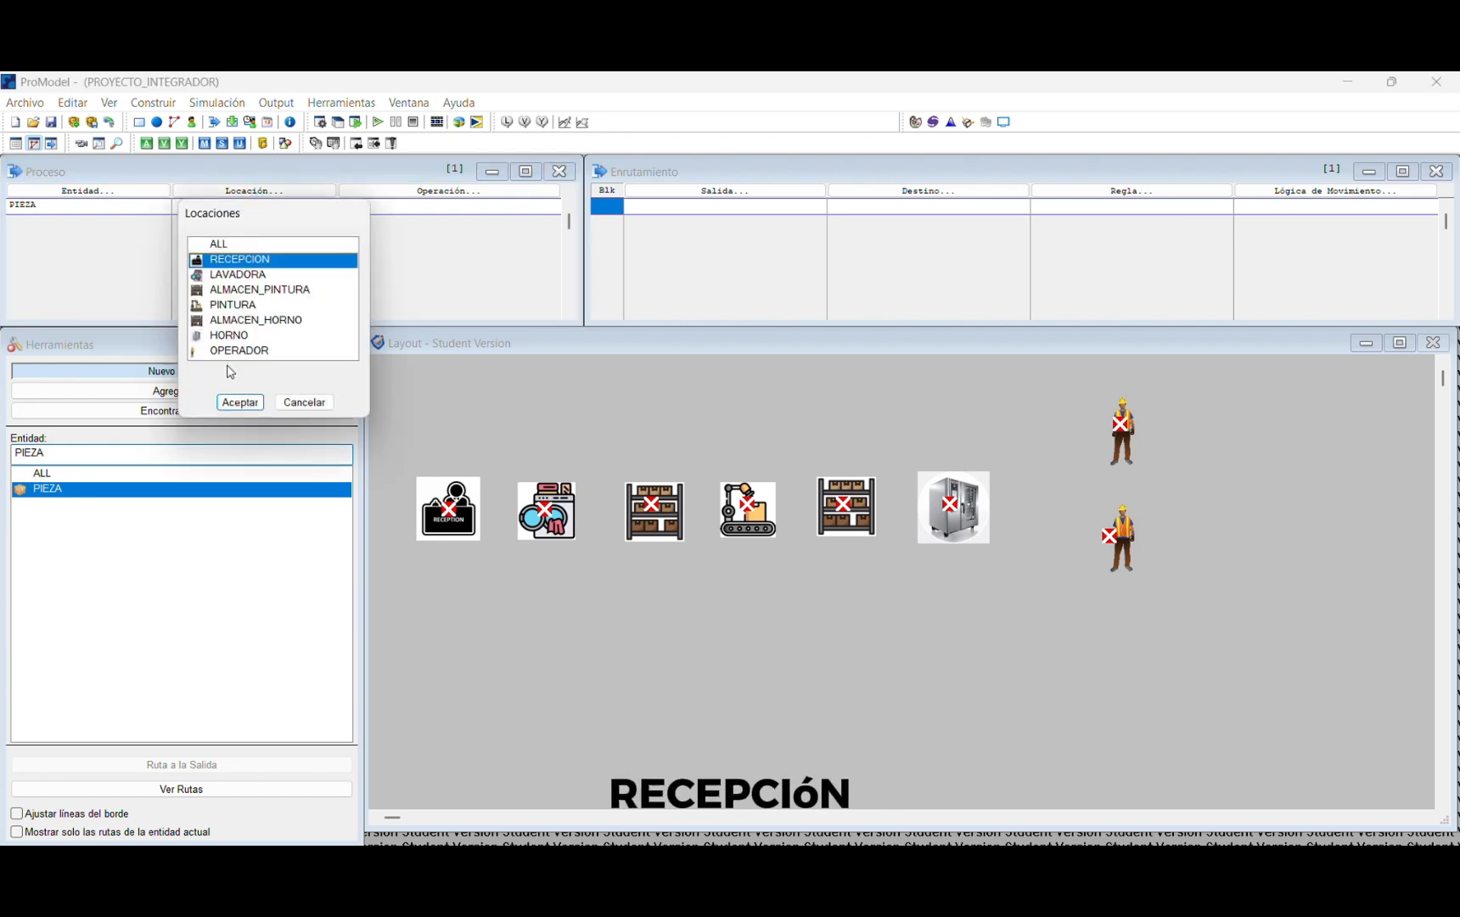
click(238, 402)
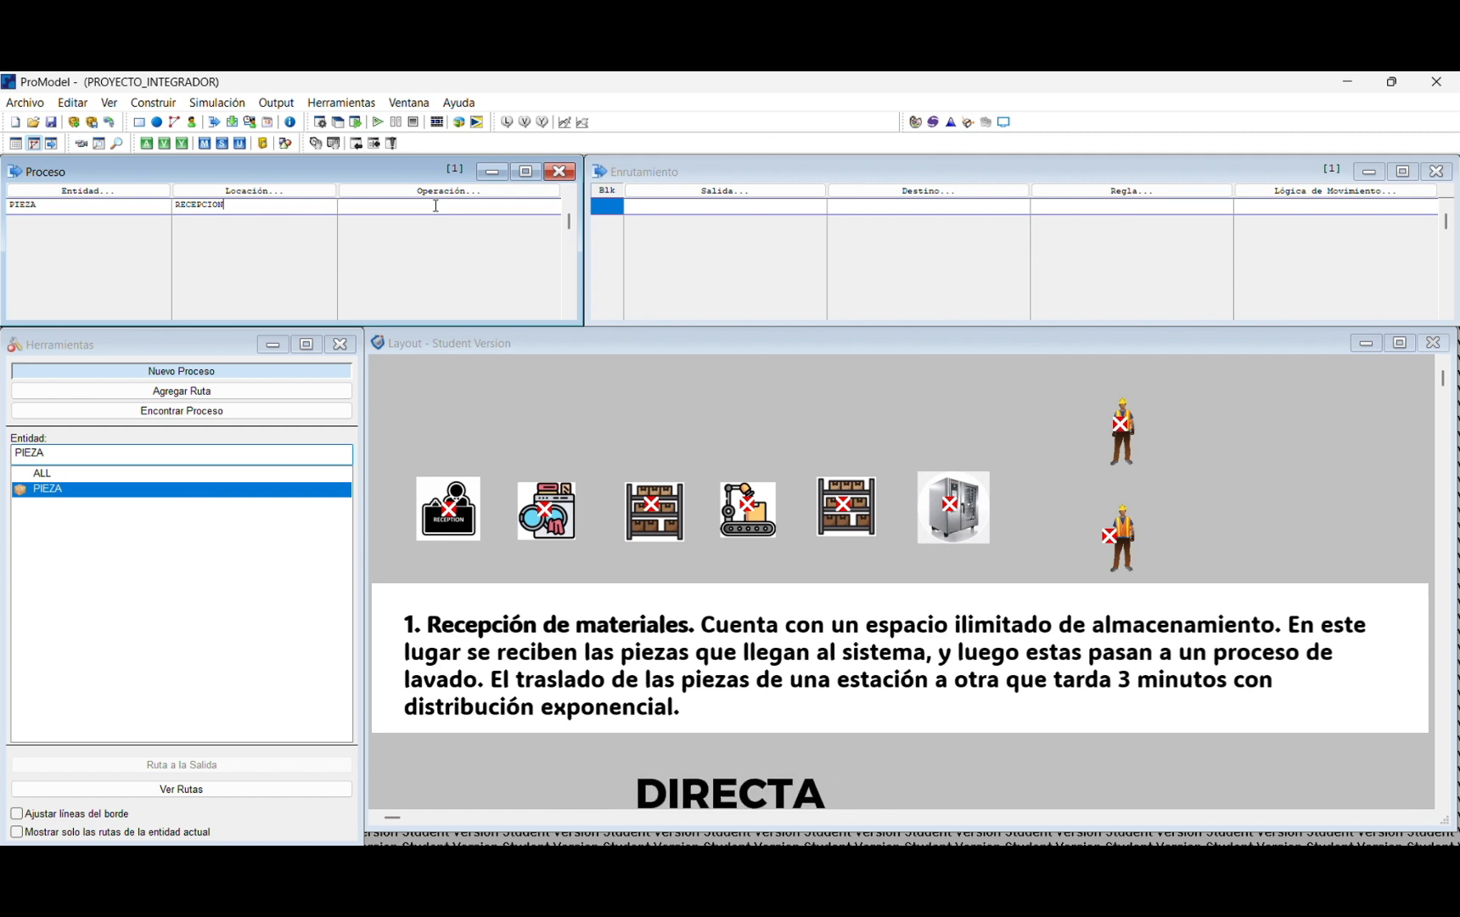
Step: Route PIEZA from RECEPCION to LAVADORA with the movement logic MOVE FOR E(3)MIN
click(694, 206)
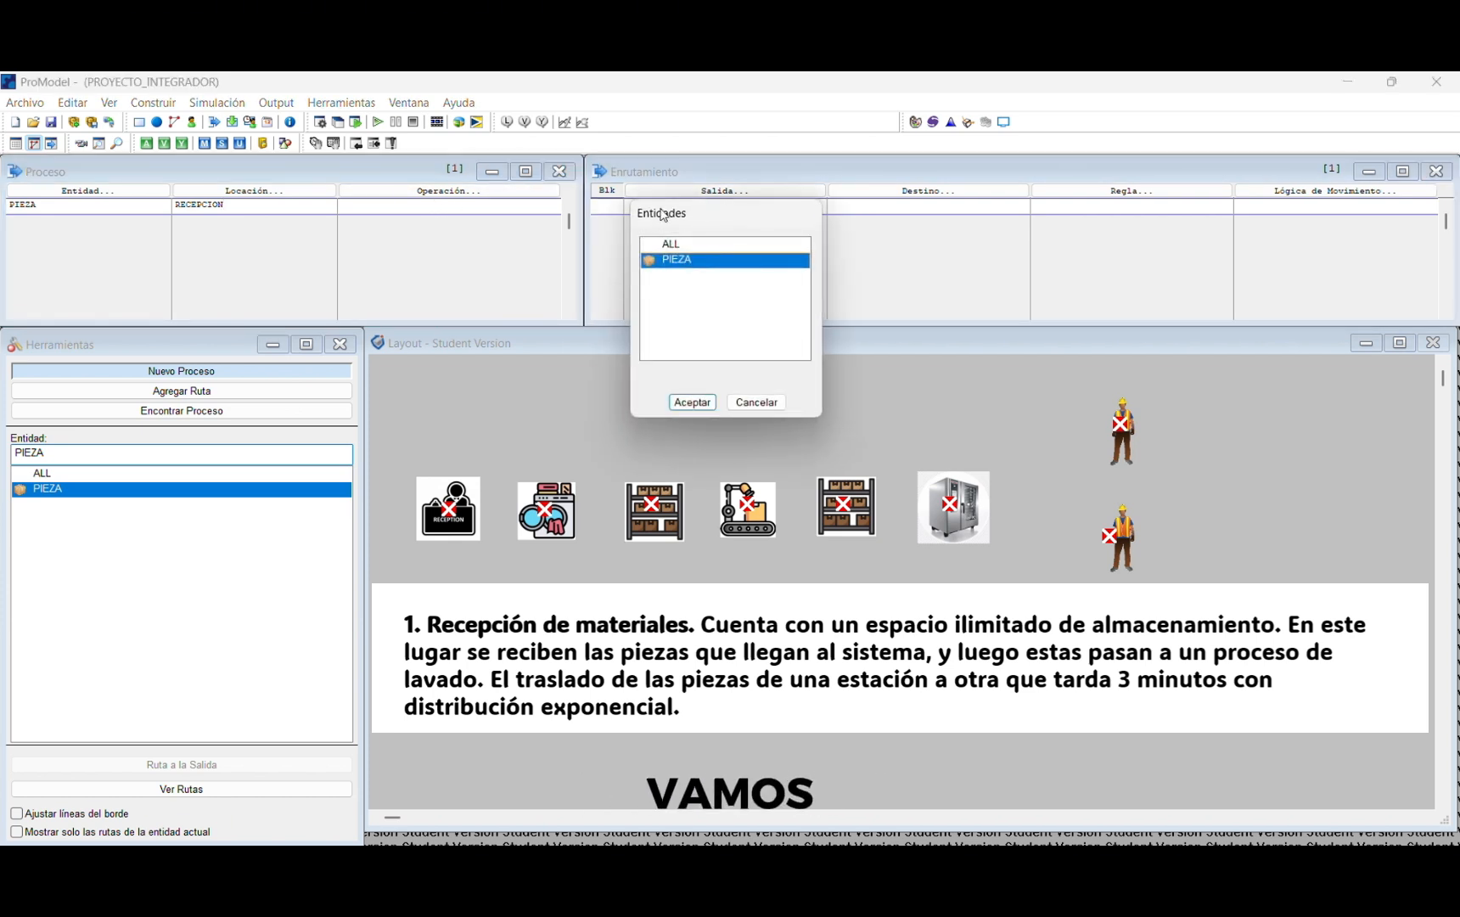
click(692, 402)
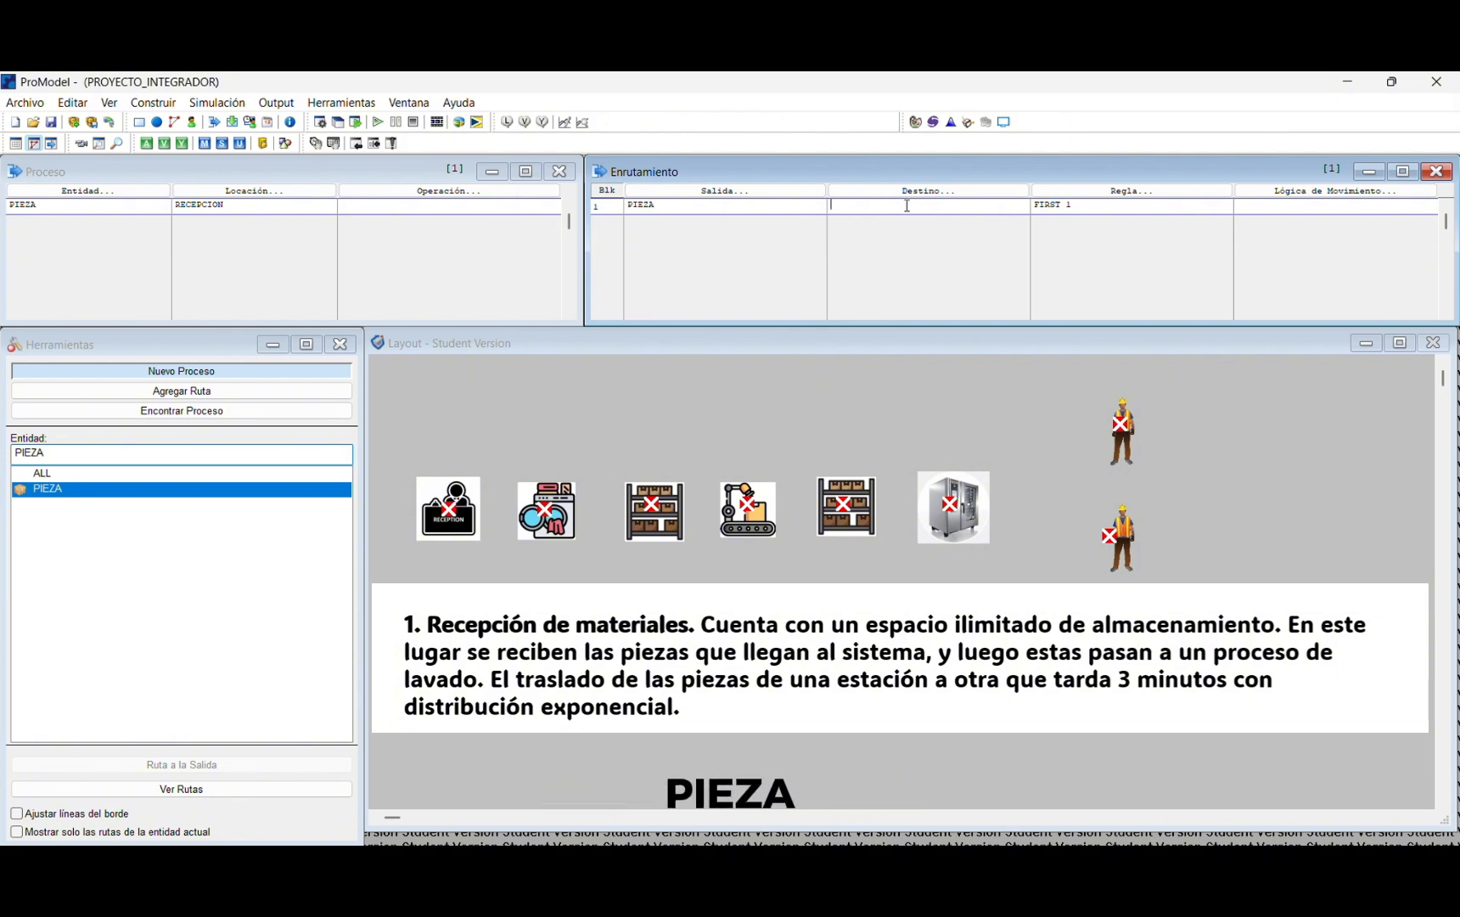
click(906, 208)
click(895, 259)
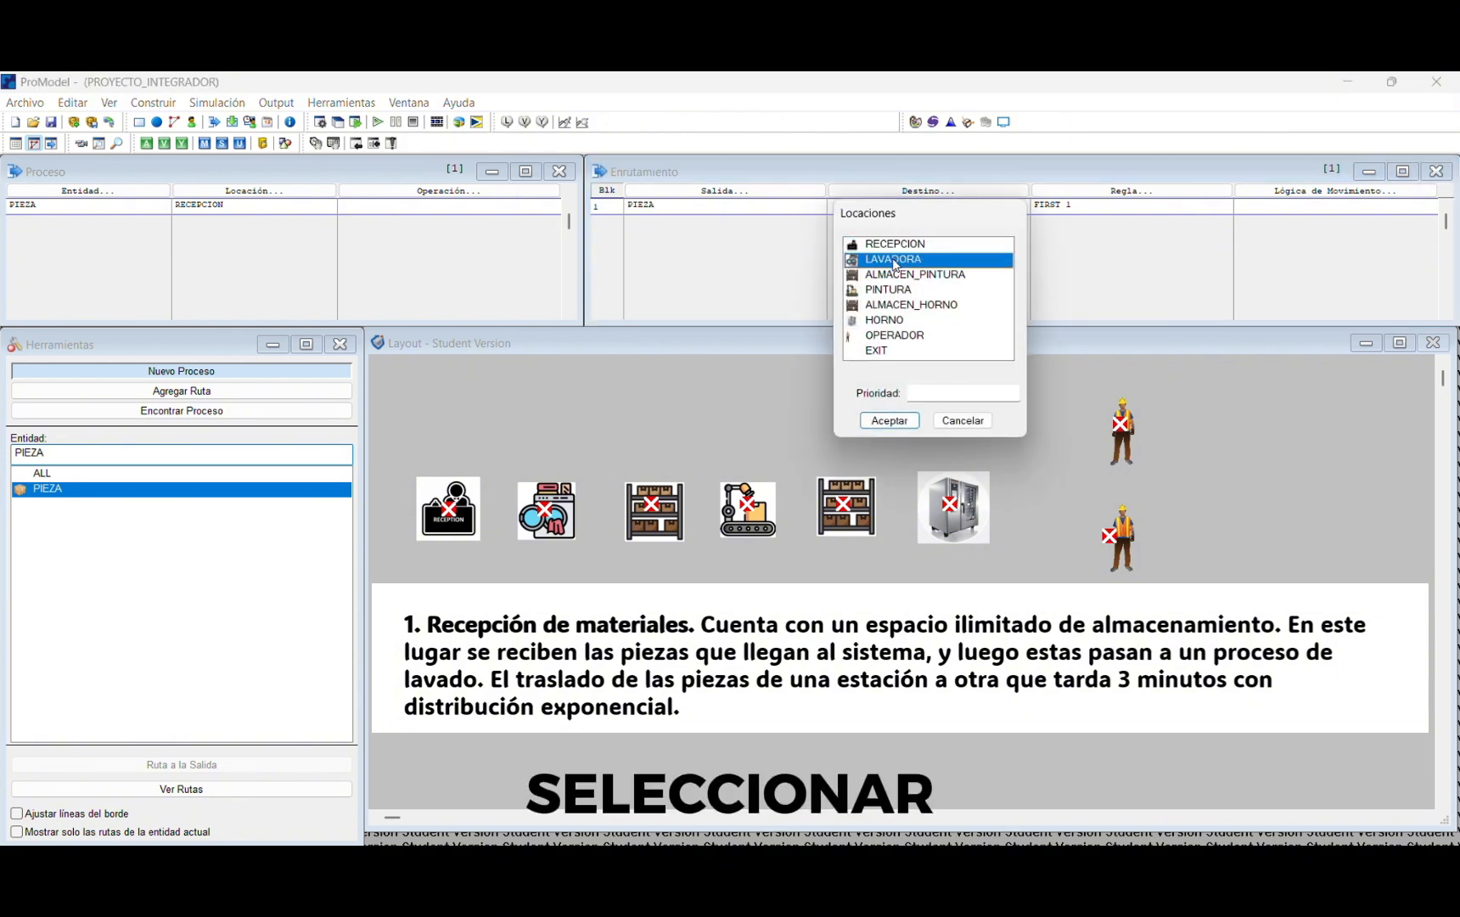
click(880, 420)
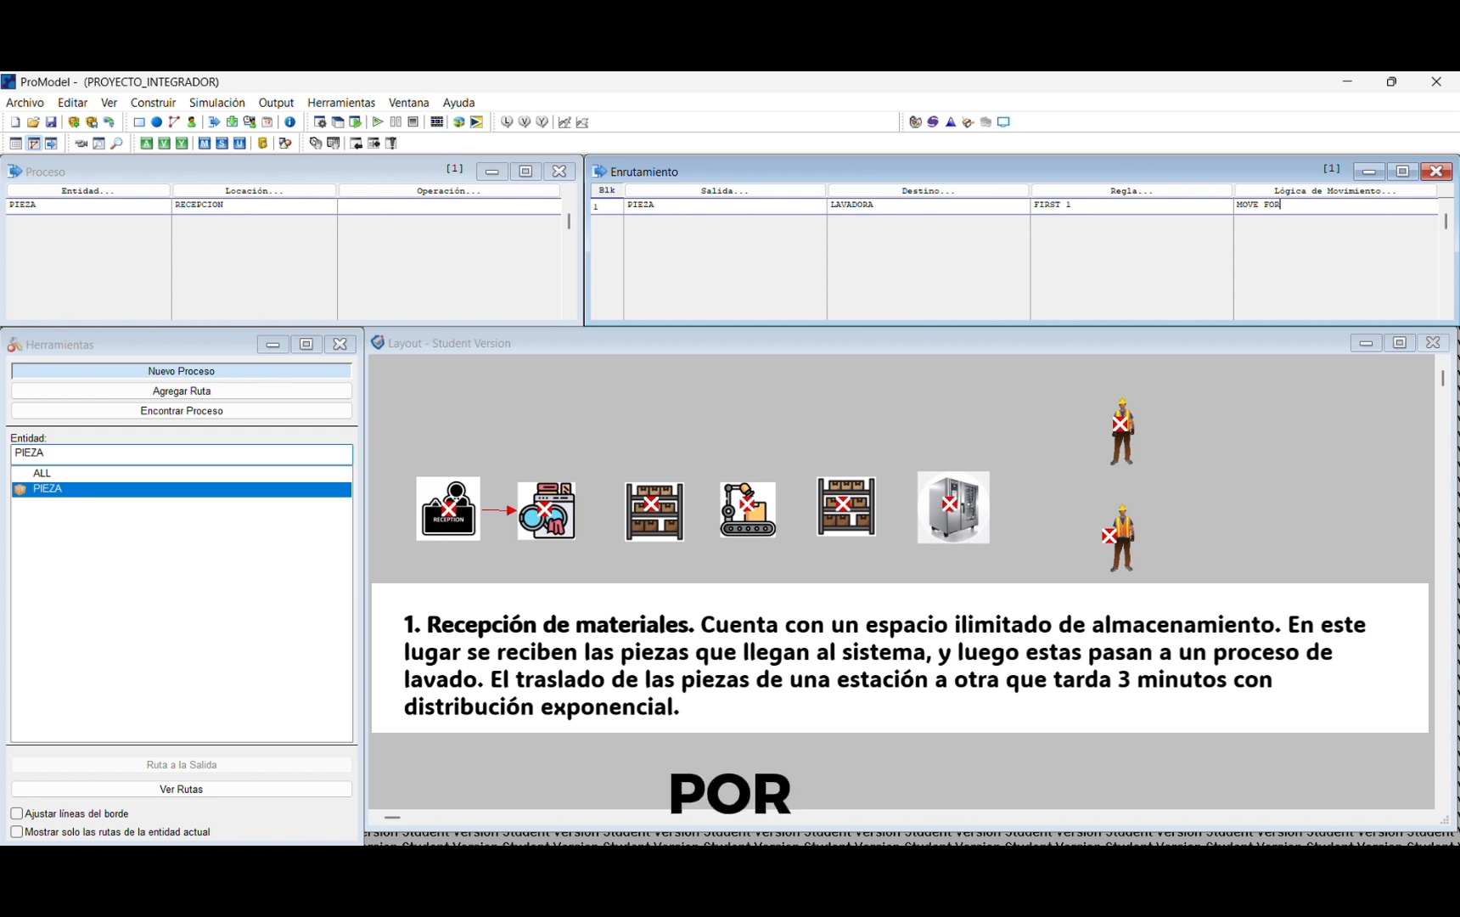
text((3))
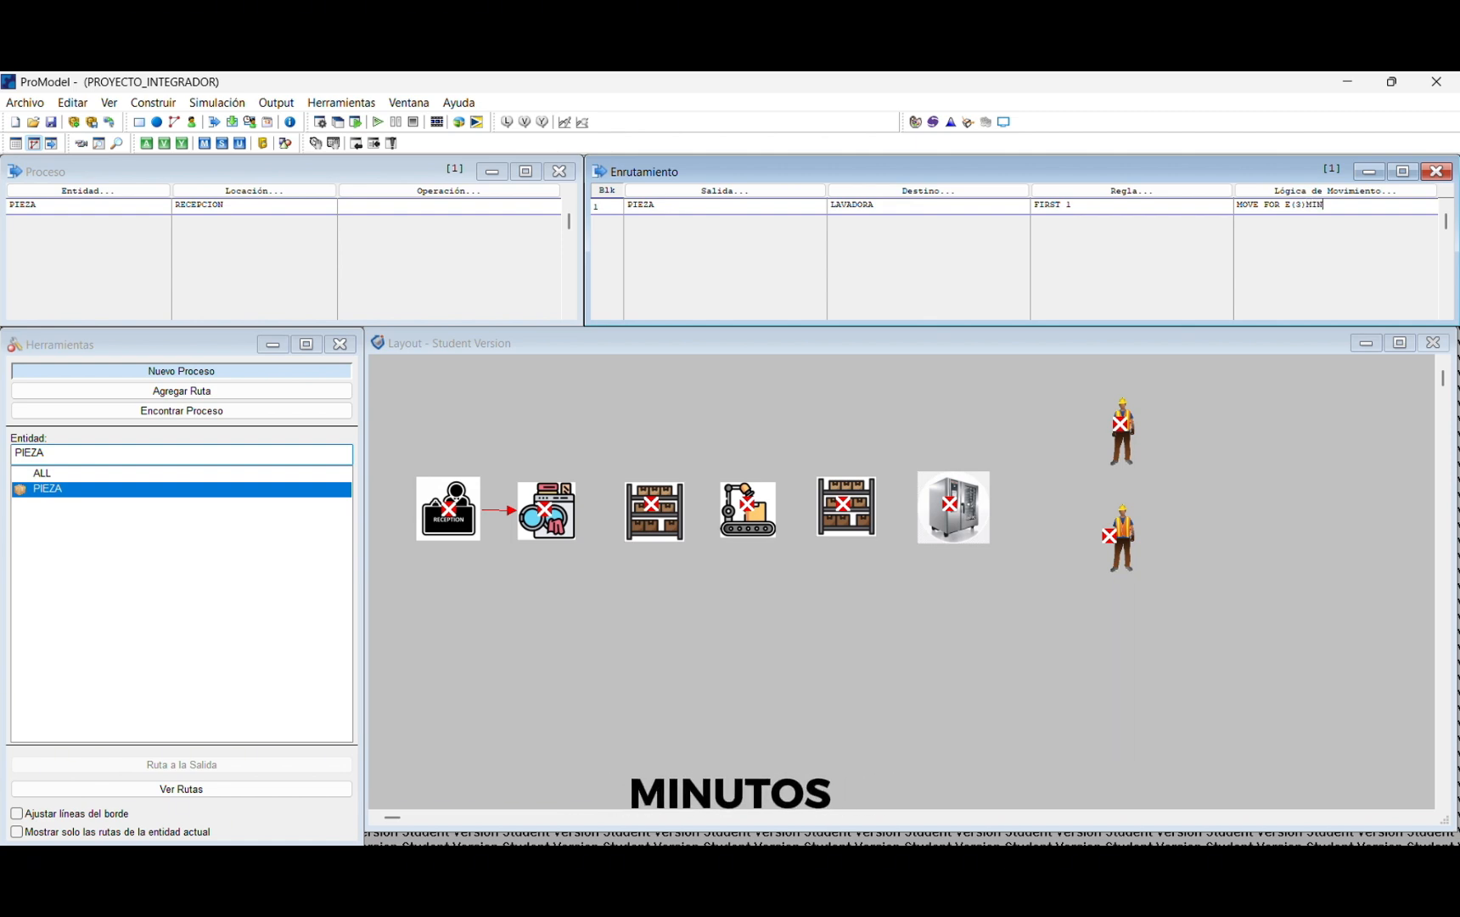
text(MIN)
key(Return)
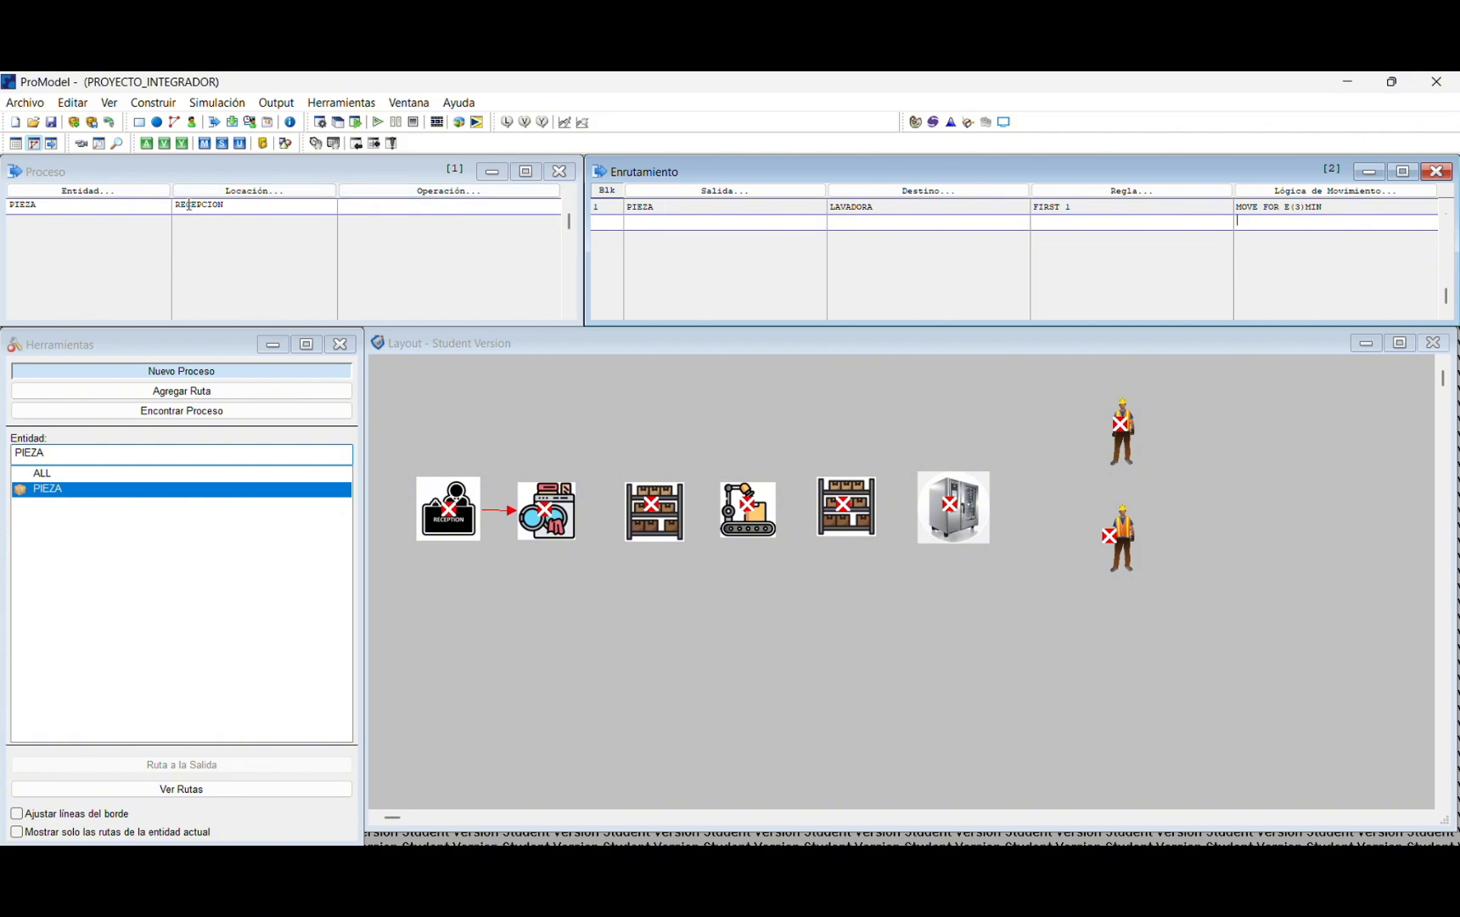
Step: Add a second process record for entity PIEZA at location LAVADORA
click(146, 204)
click(20, 202)
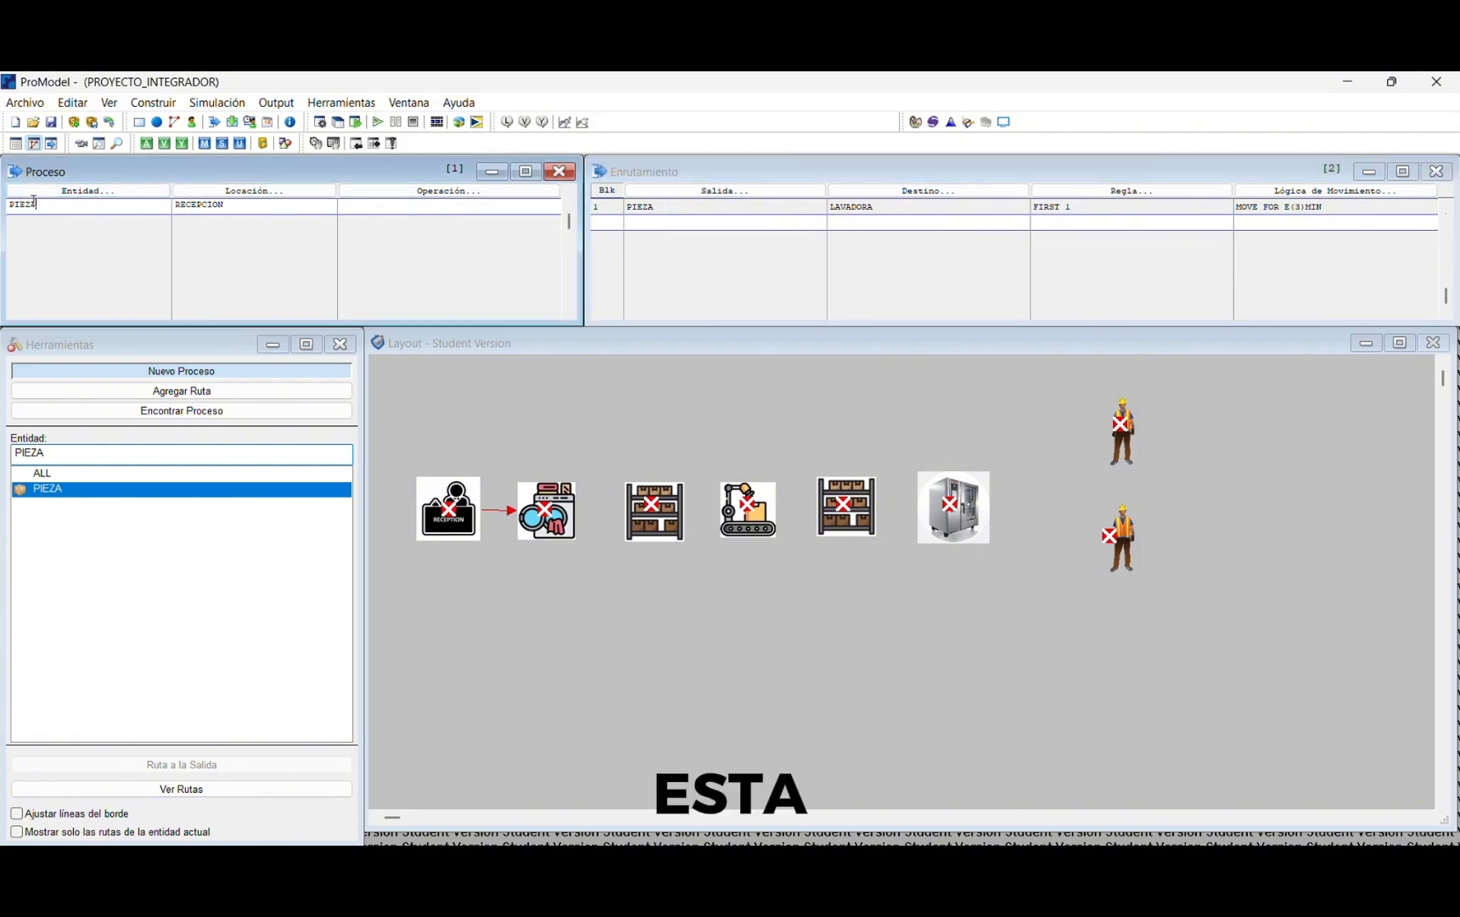
key(Return)
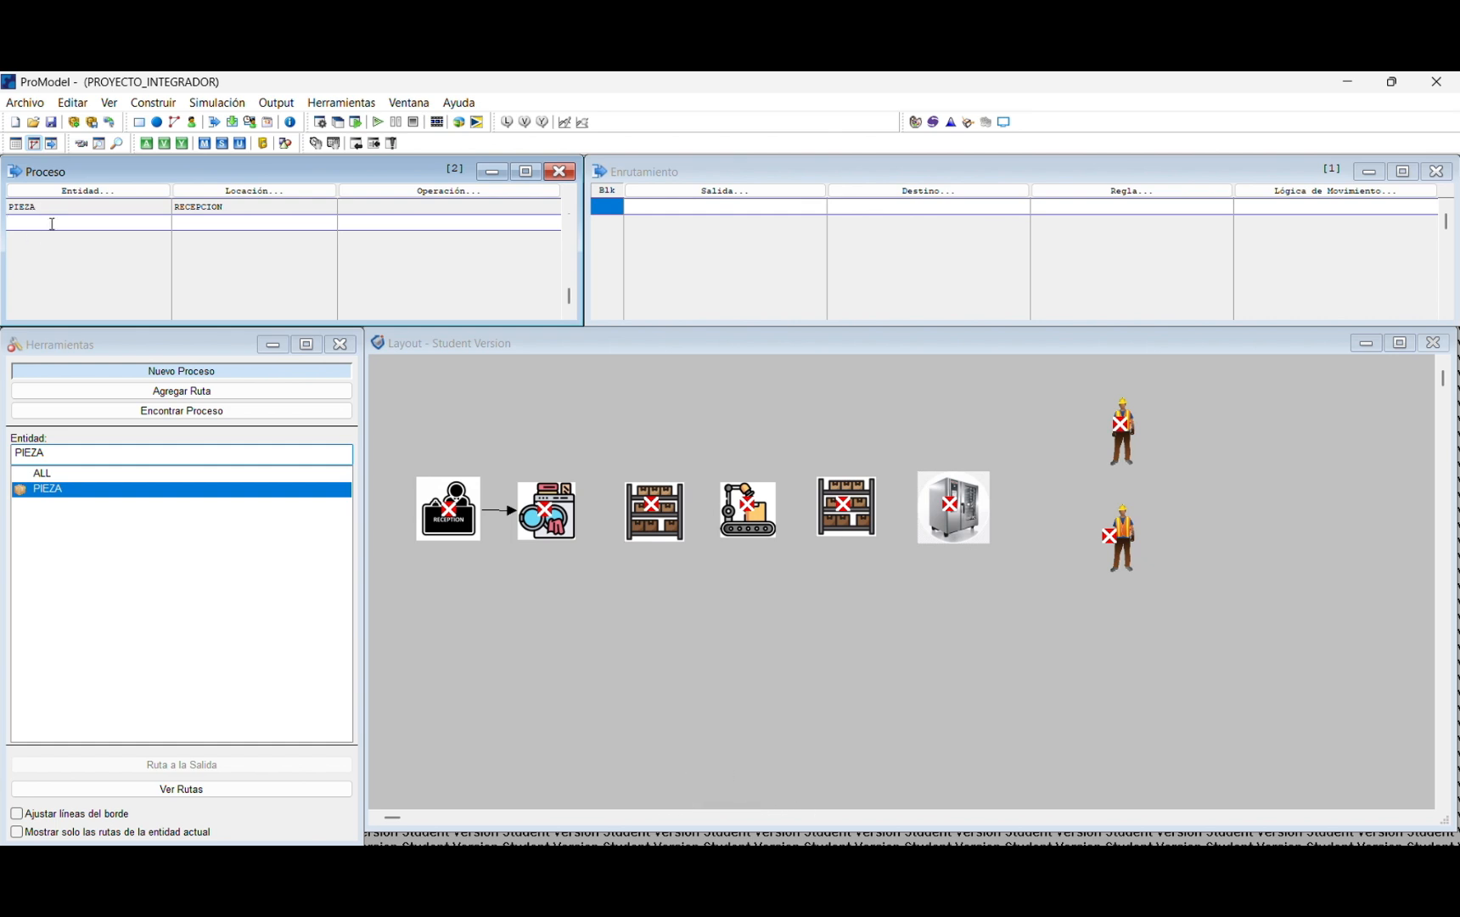
double_click(51, 224)
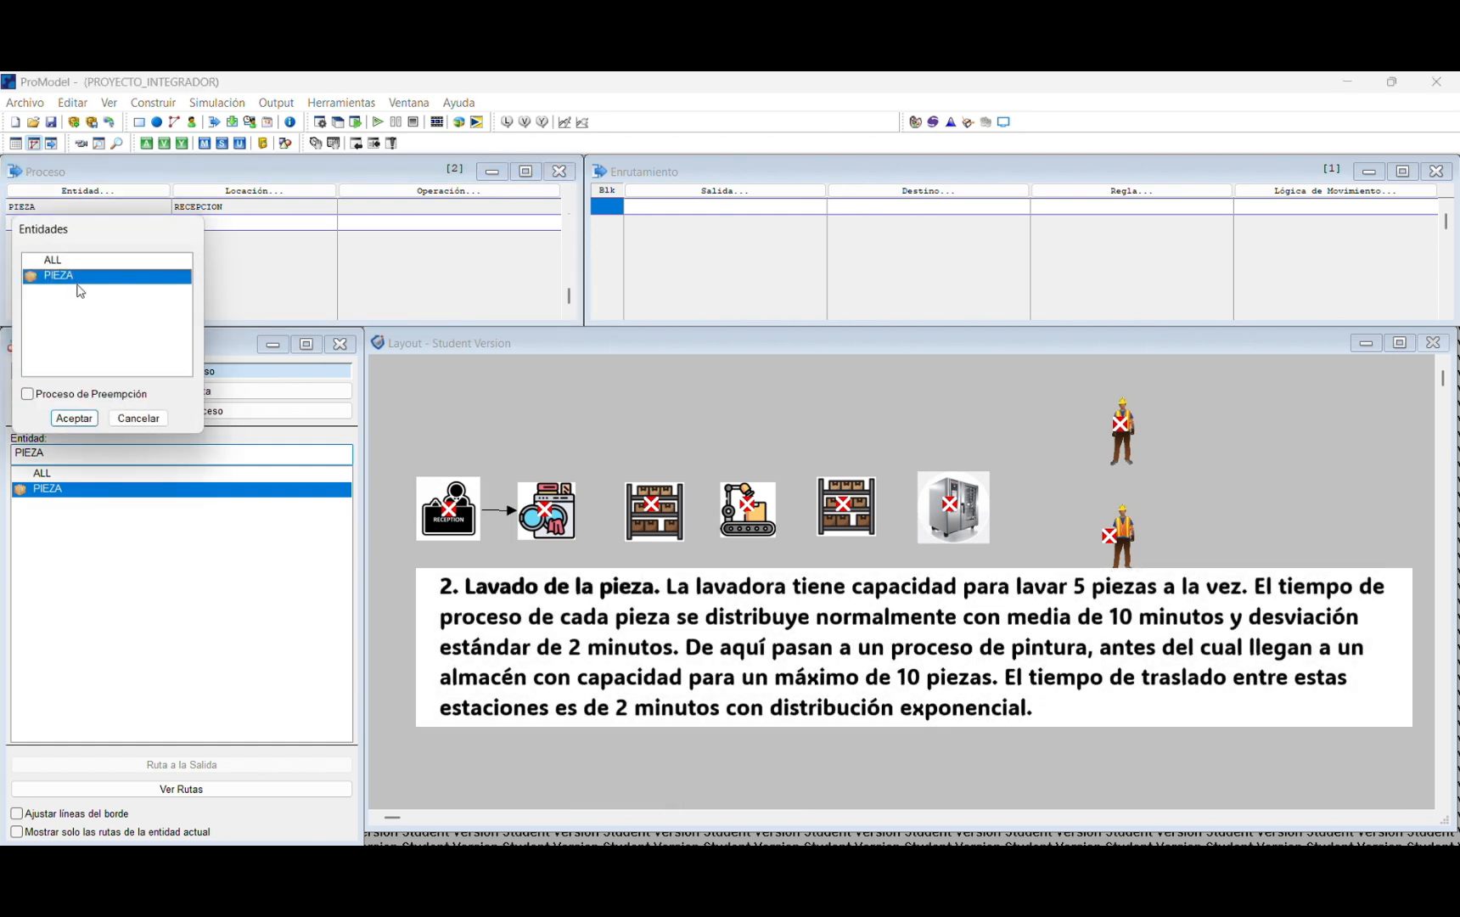
click(74, 418)
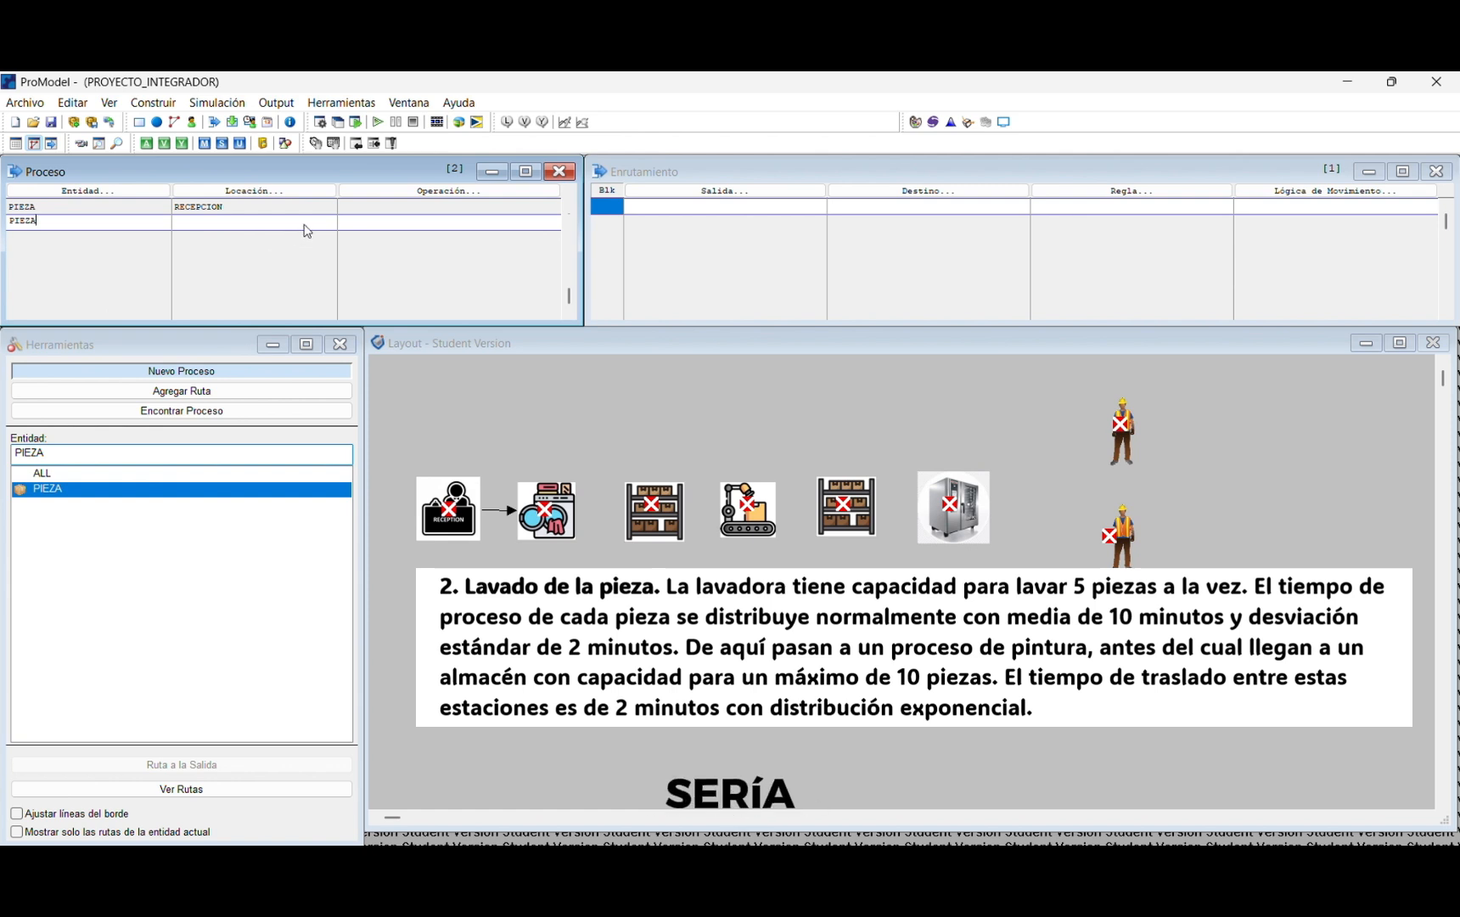
double_click(304, 222)
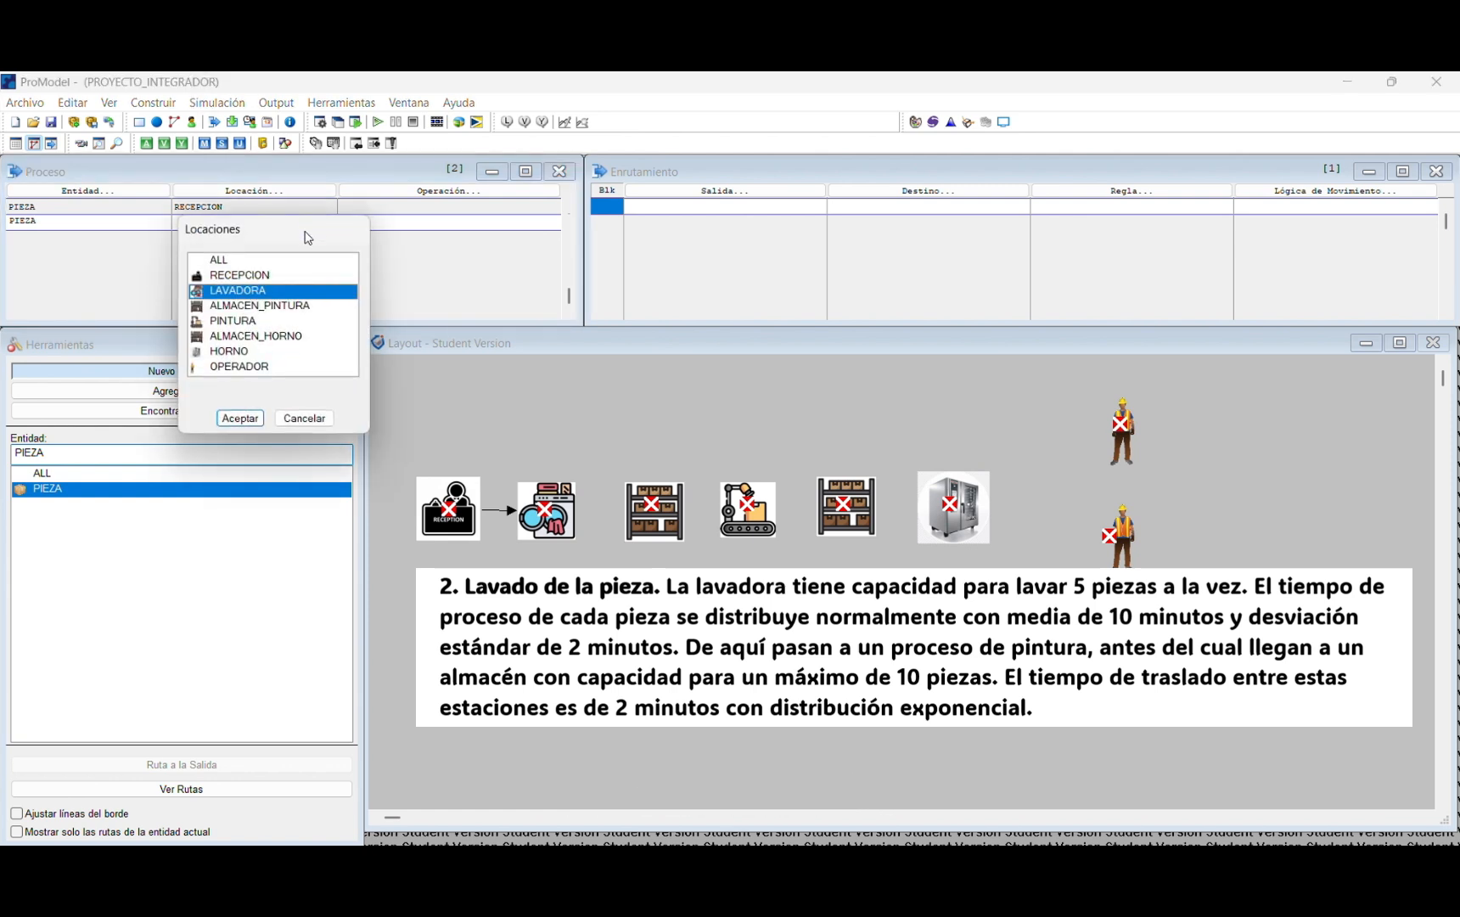
click(239, 411)
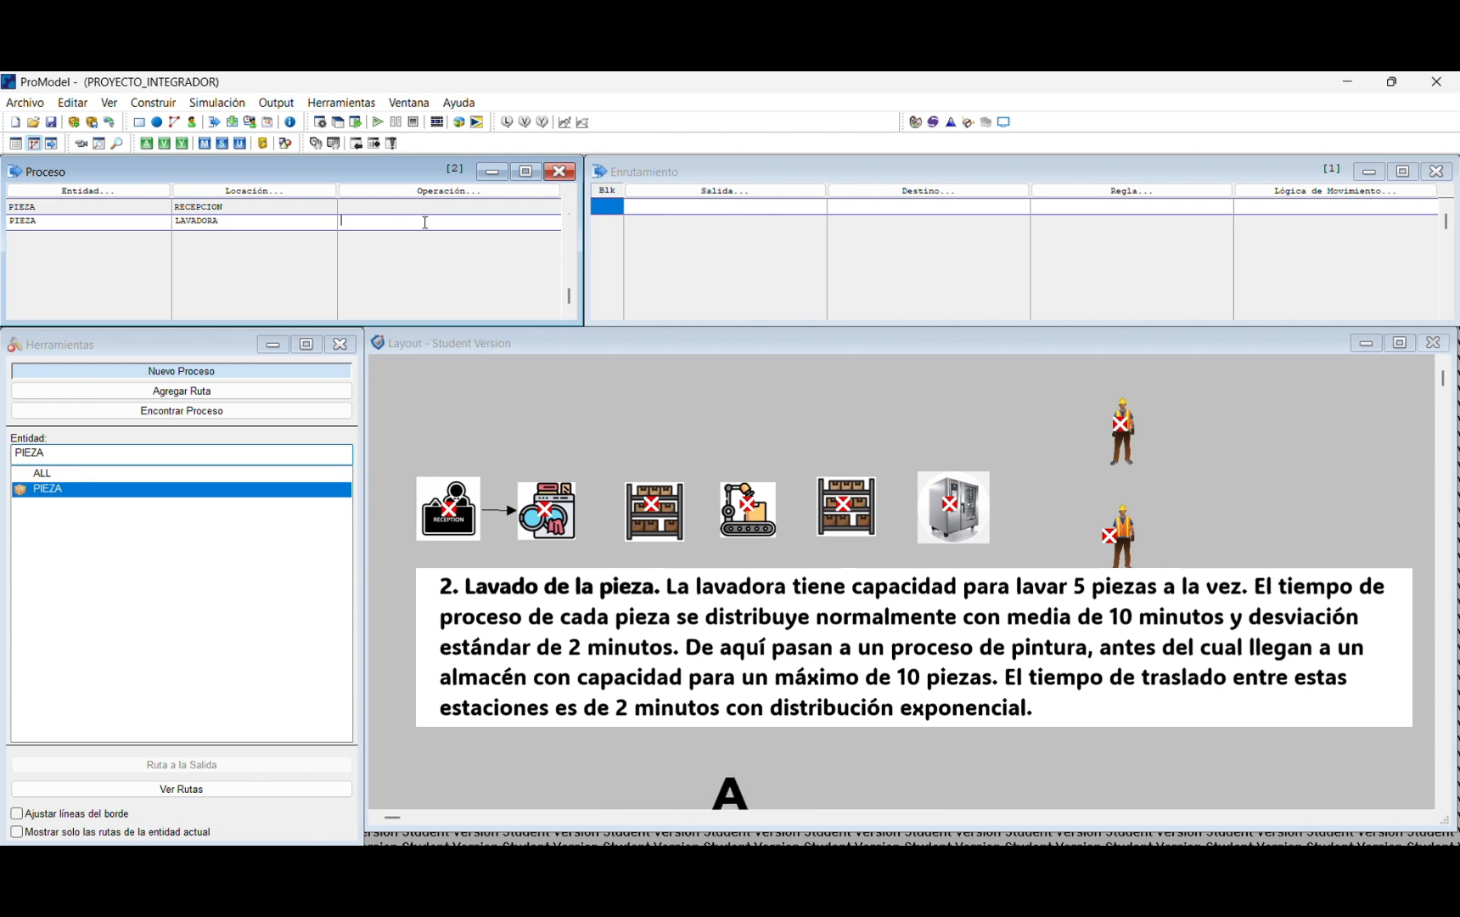
Step: Define the operation of PIEZA at LAVADORA as Wait N(10, 2)min
double_click(425, 223)
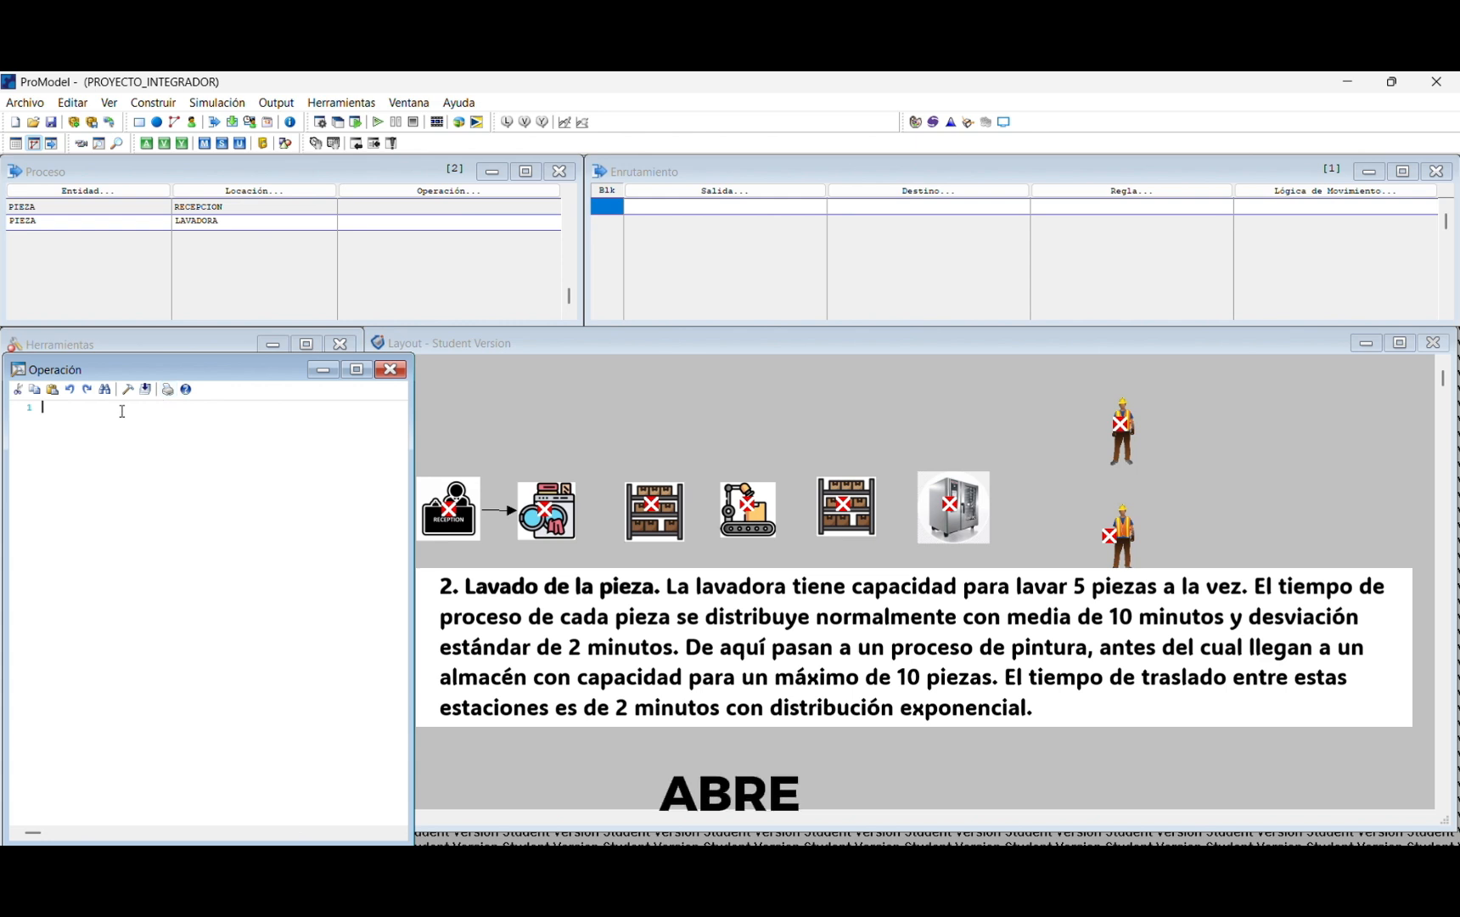
text(Wait)
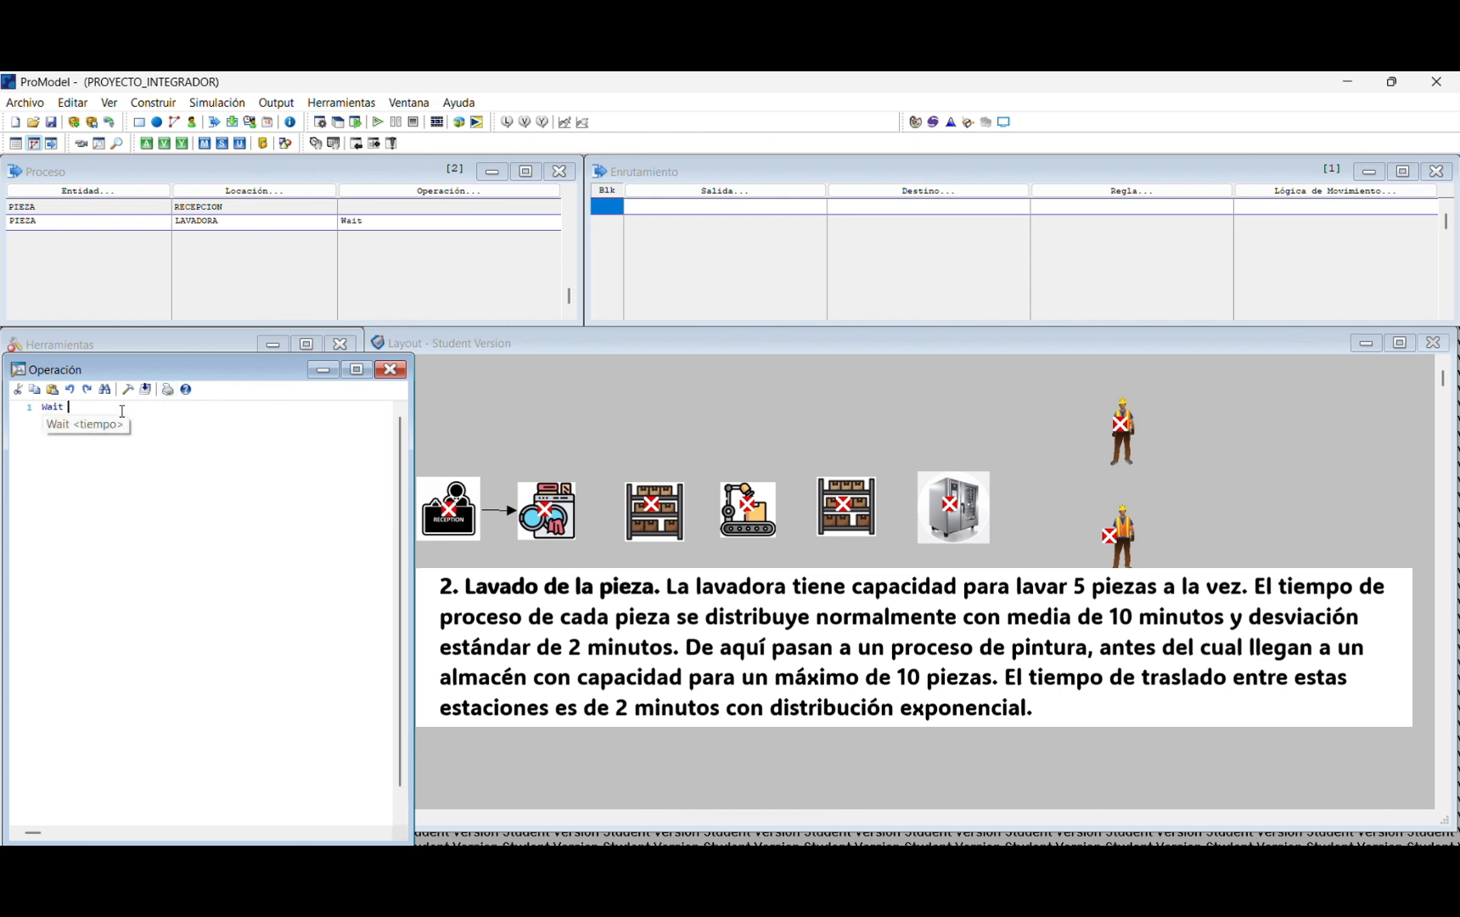
text( N()
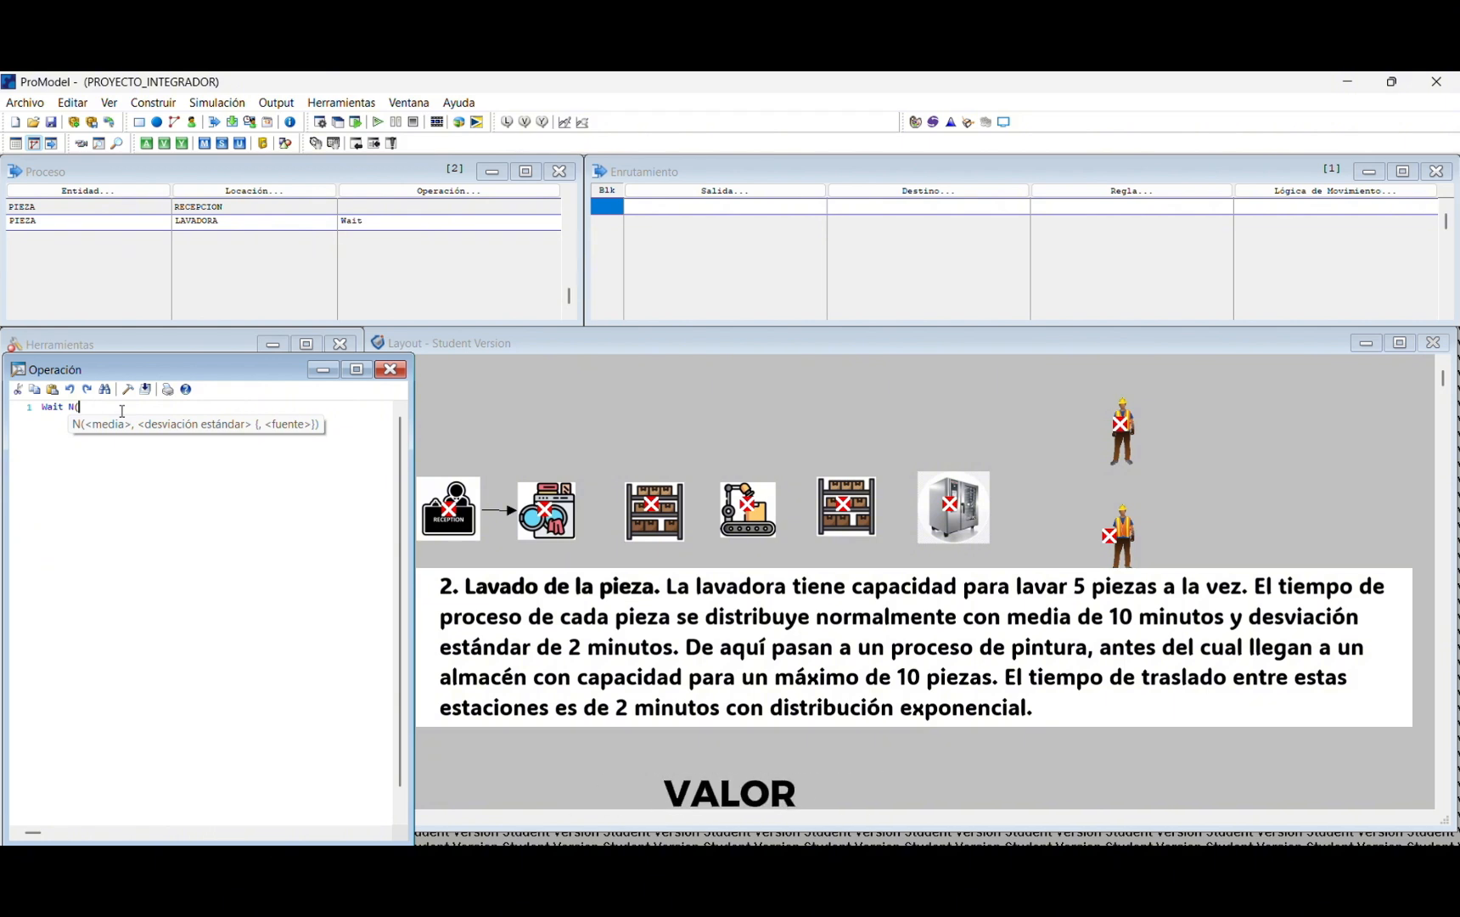
text(10,)
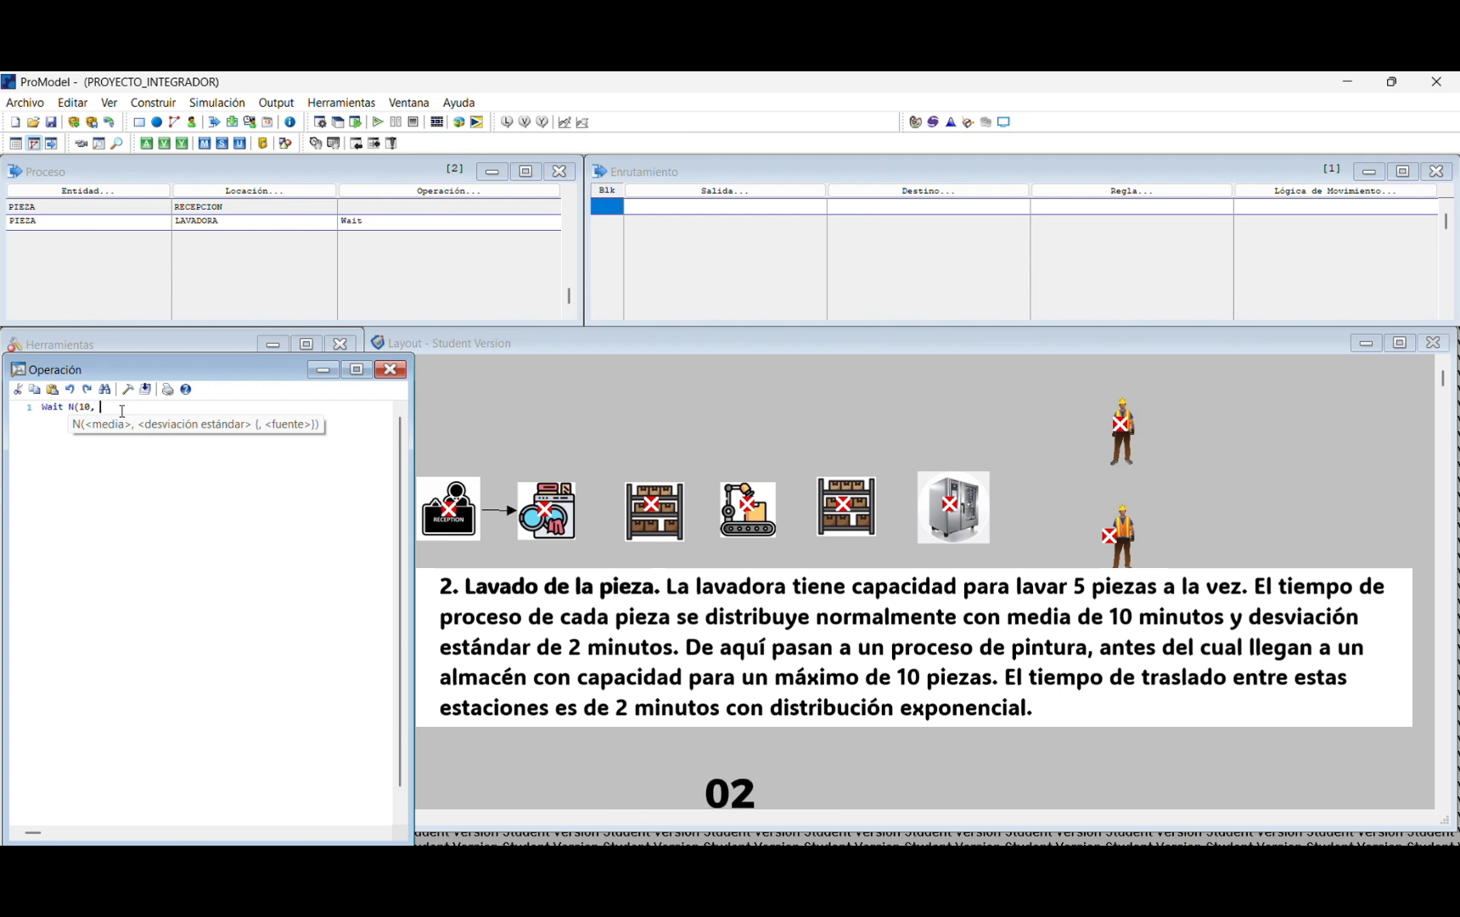
text( 2)
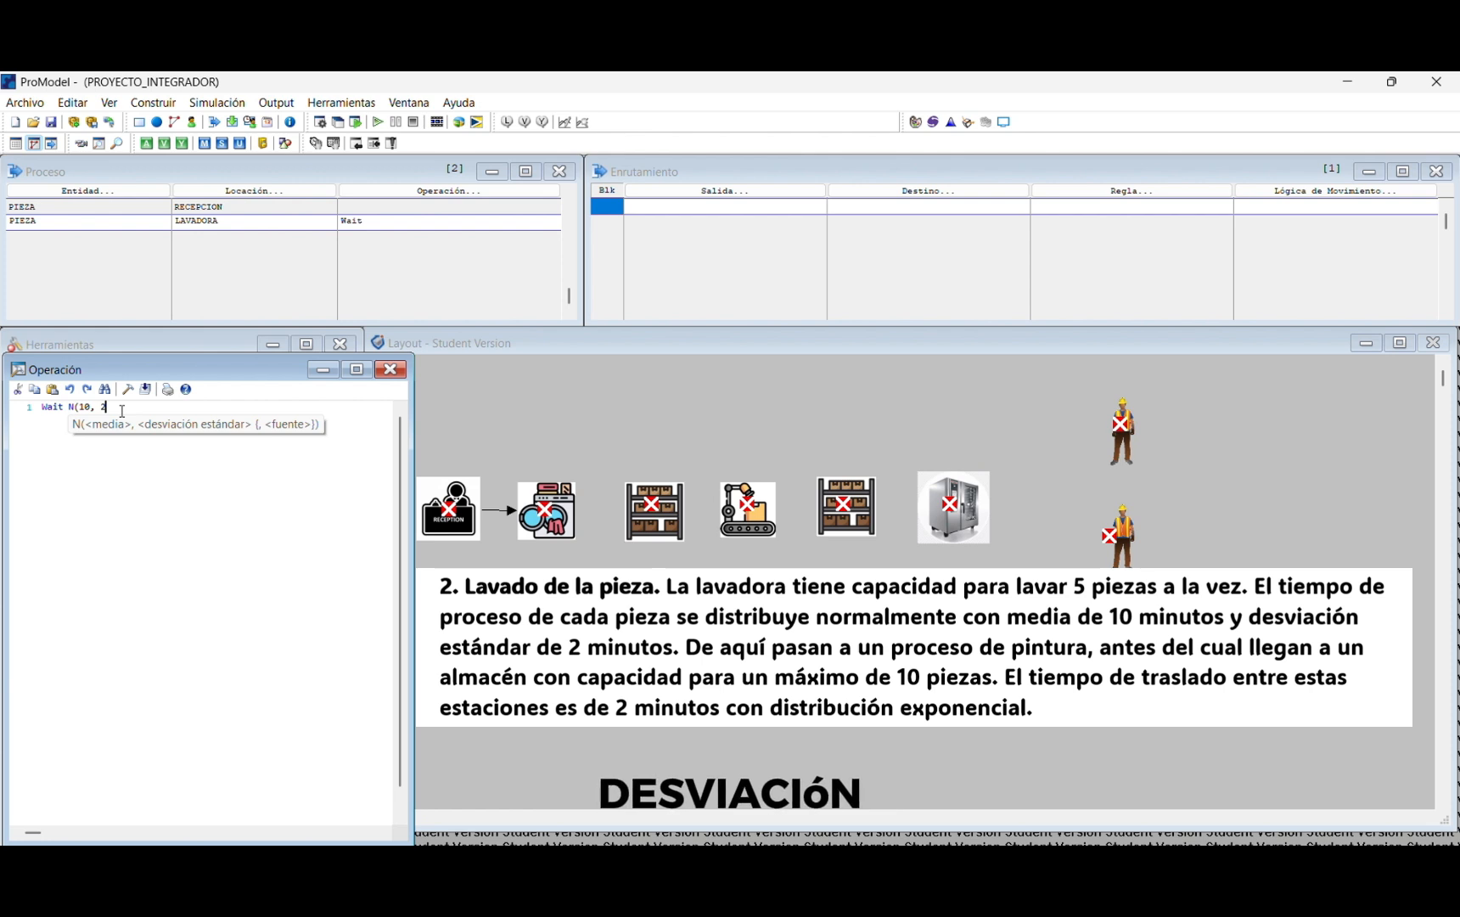
text()MIN)
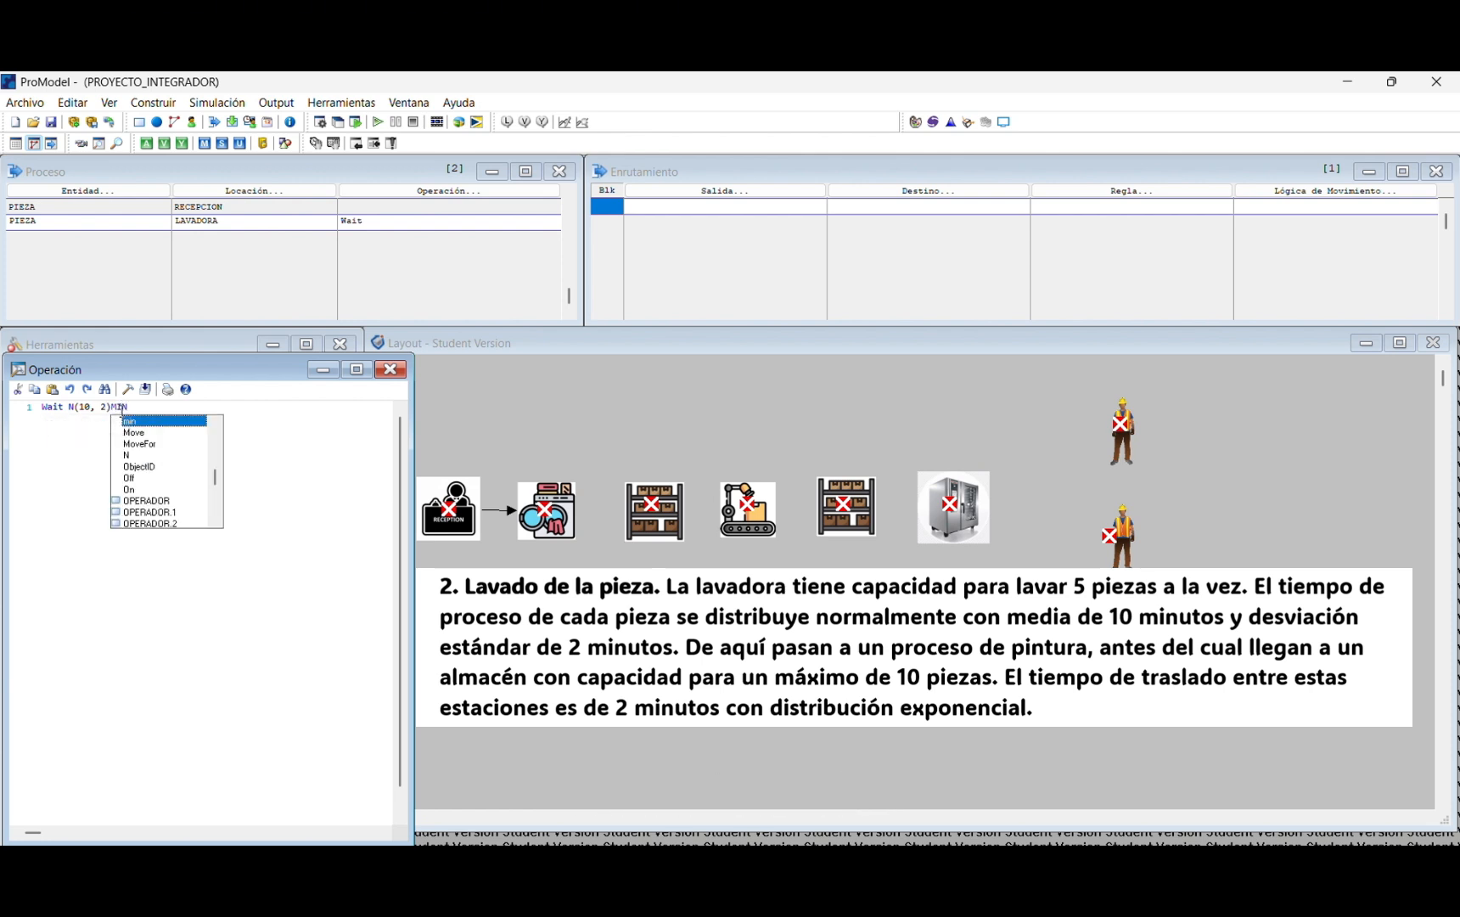
key(Return)
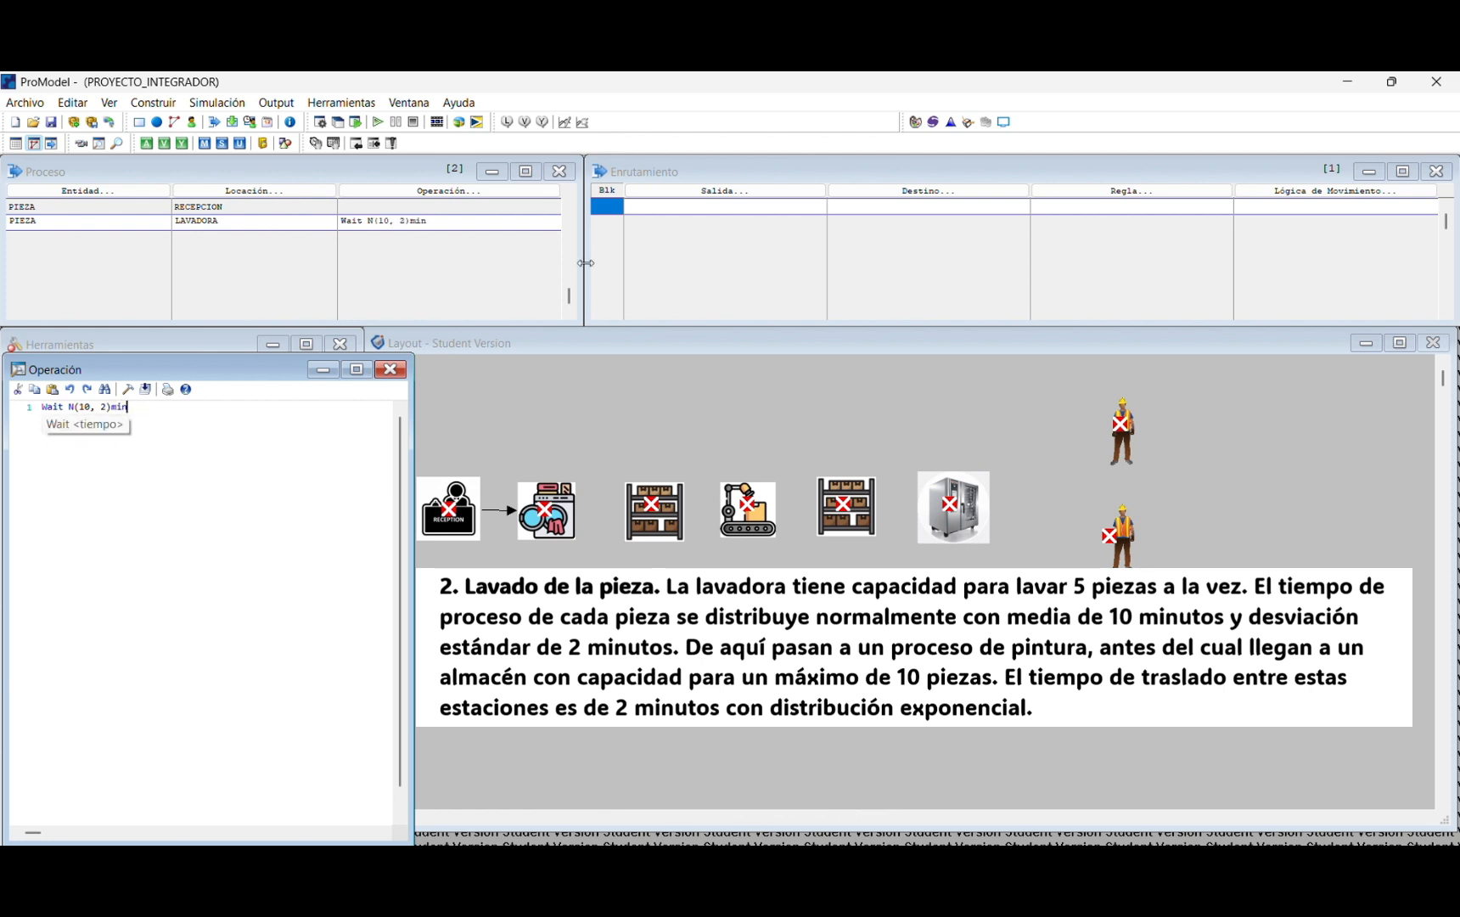
Step: Route PIEZA from LAVADORA to ALMACEN_PINTURA with the movement logic MOVE FOR E(2)MIN
click(706, 200)
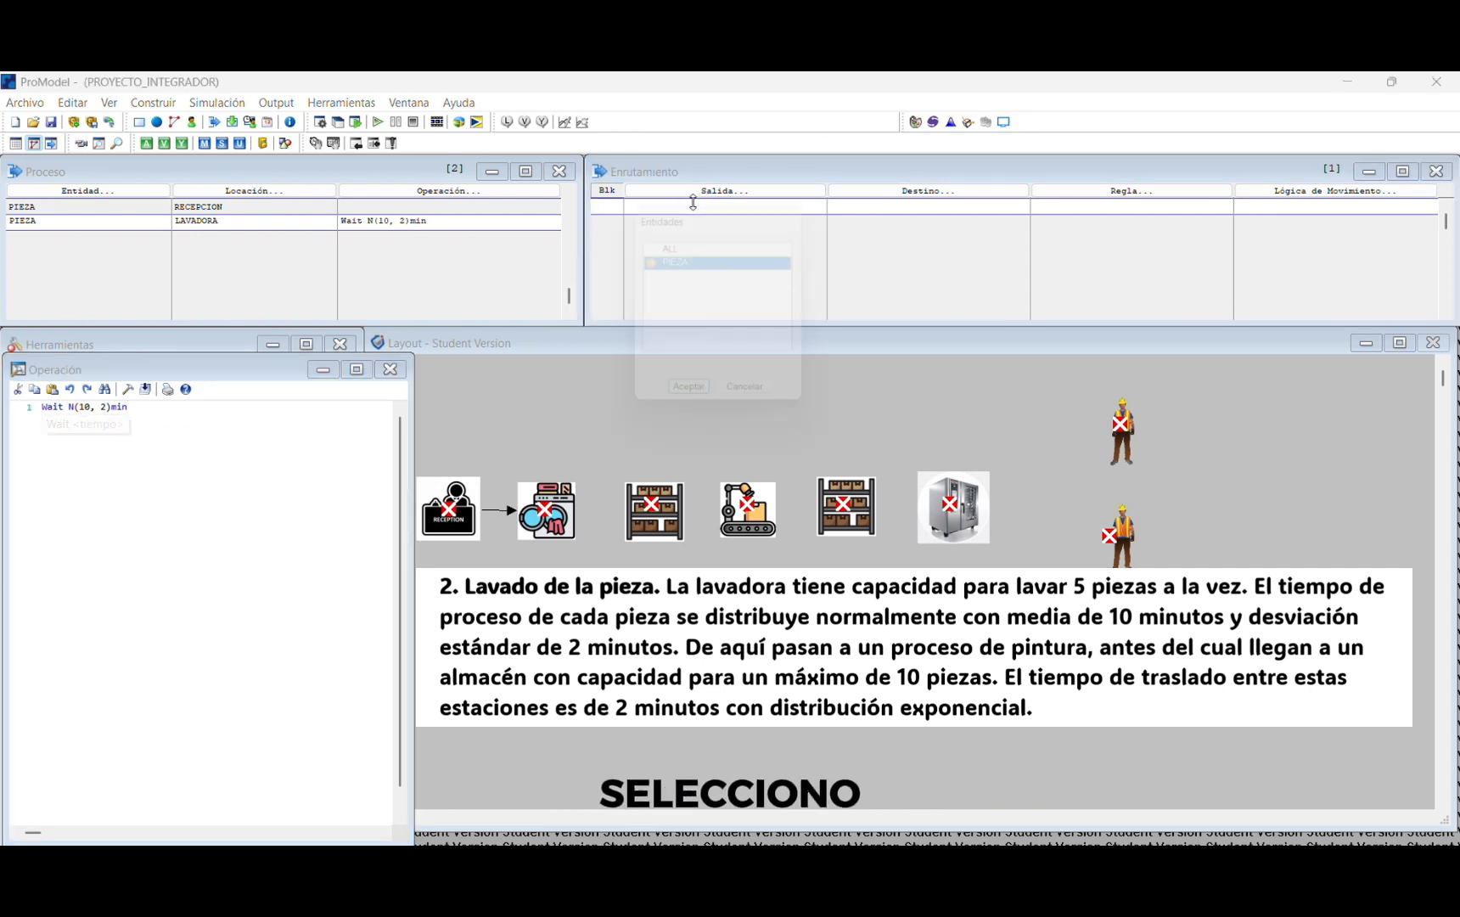
click(688, 401)
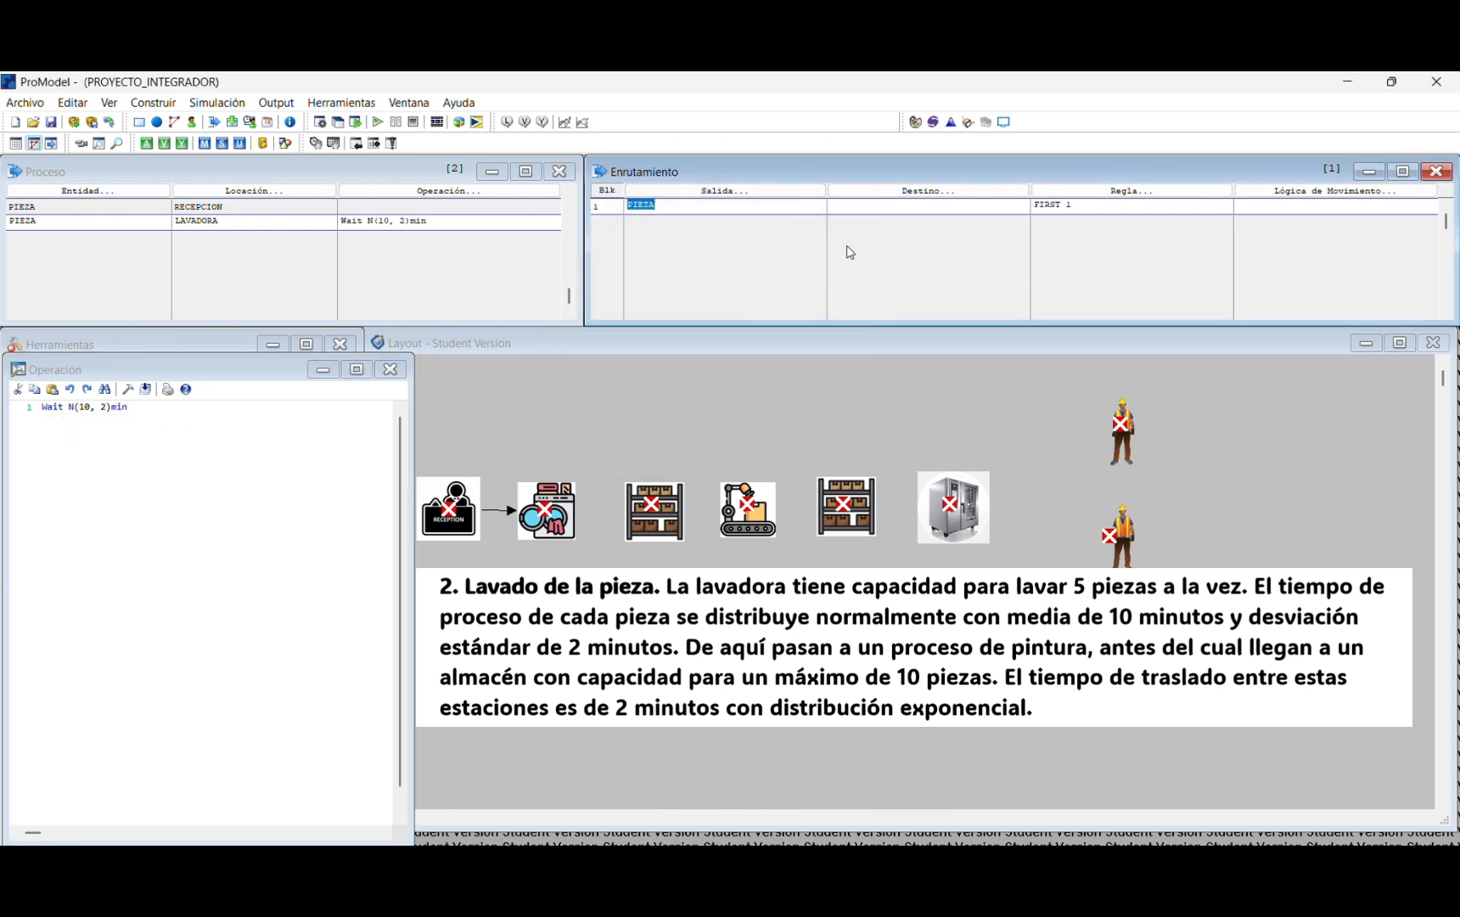
click(916, 215)
click(904, 274)
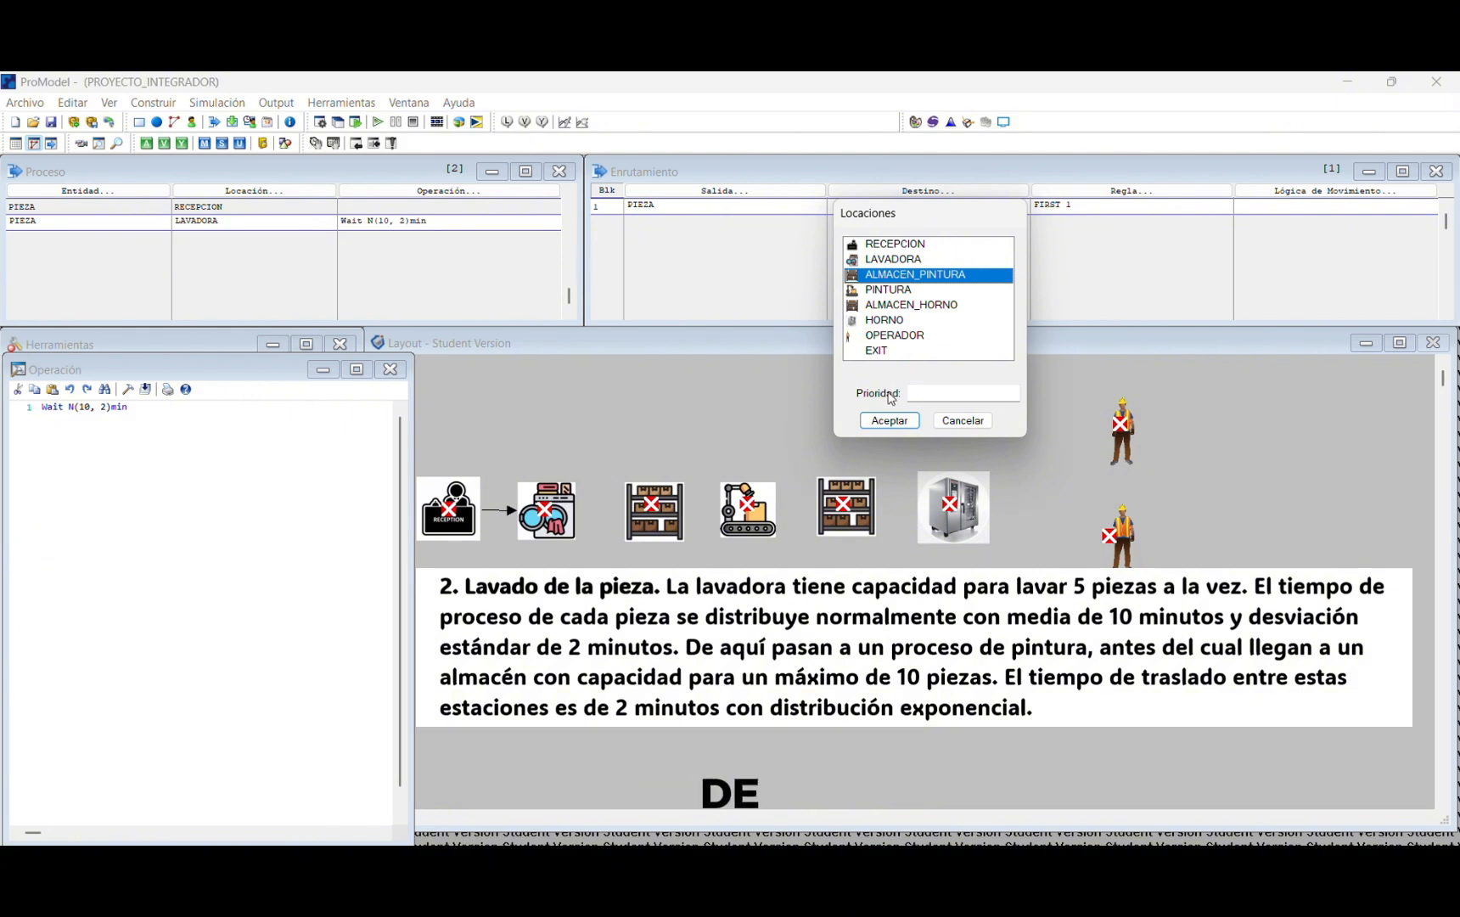
click(887, 421)
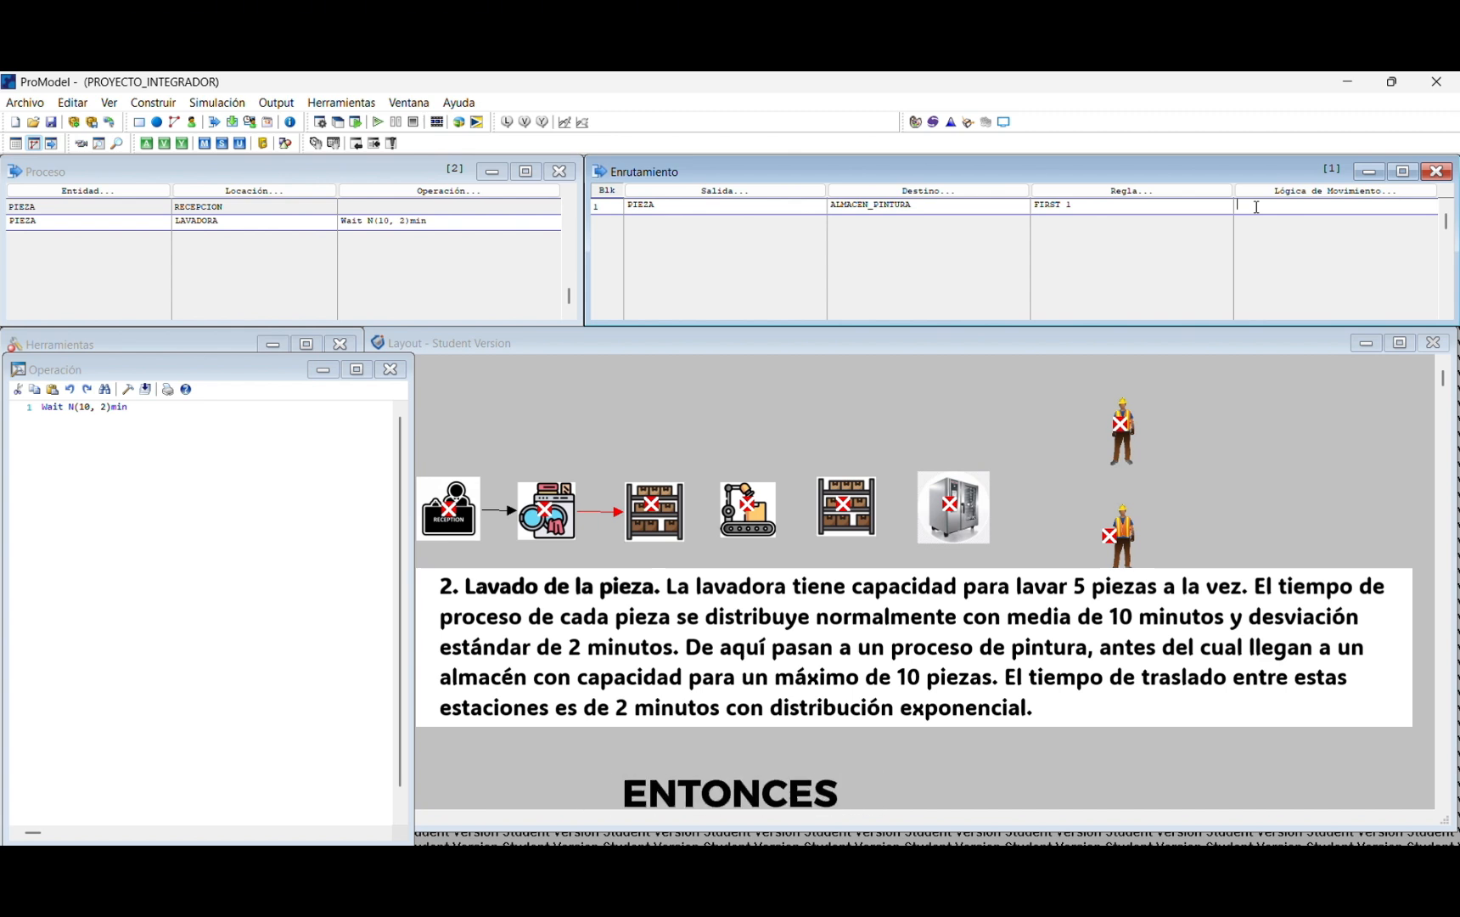
text(MO)
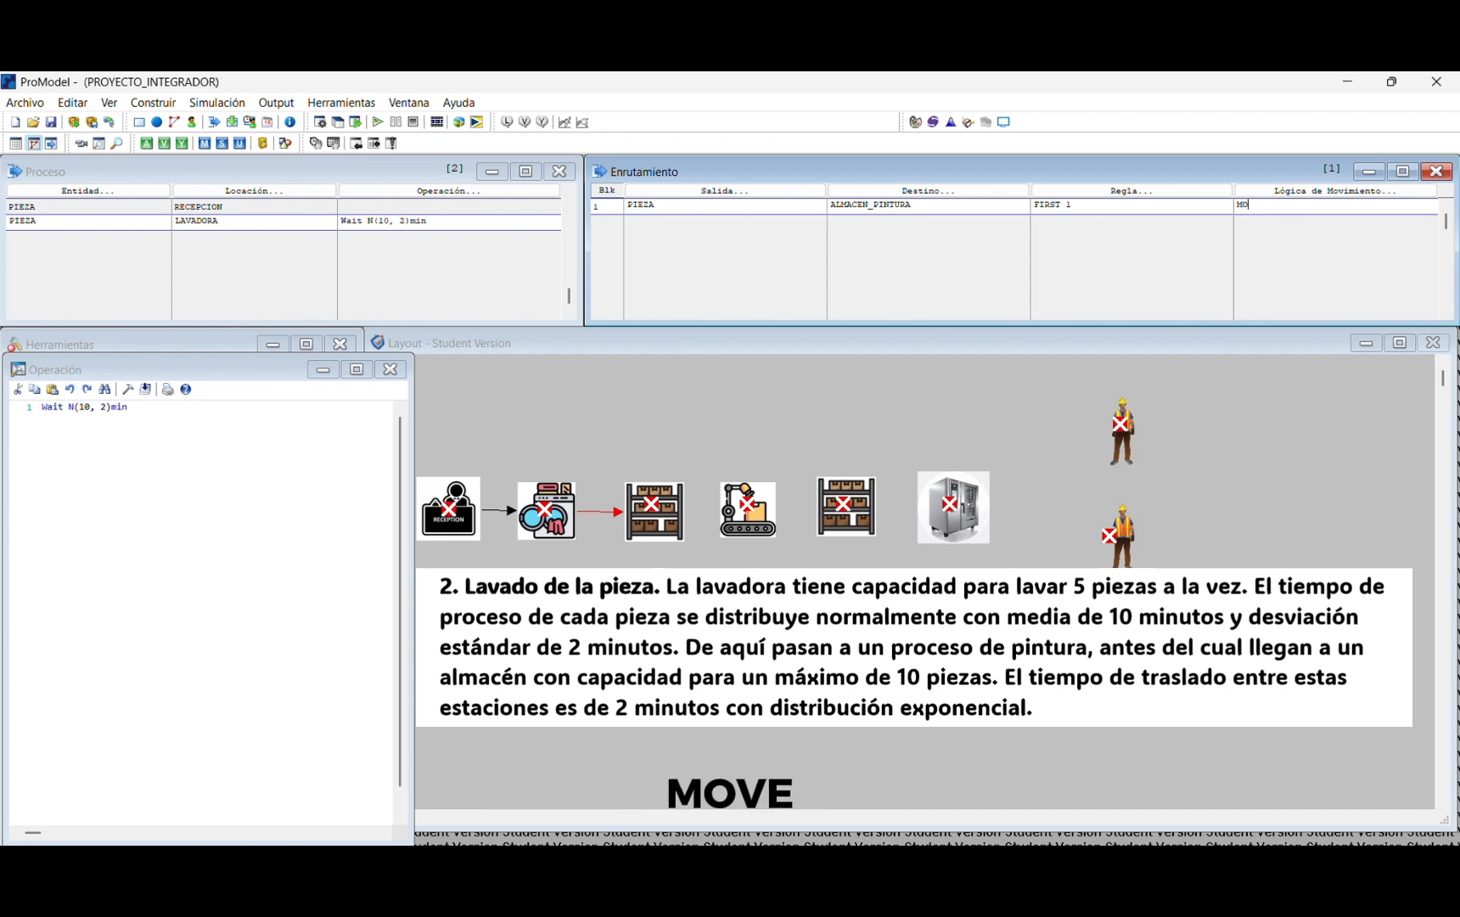
text(VE FOR)
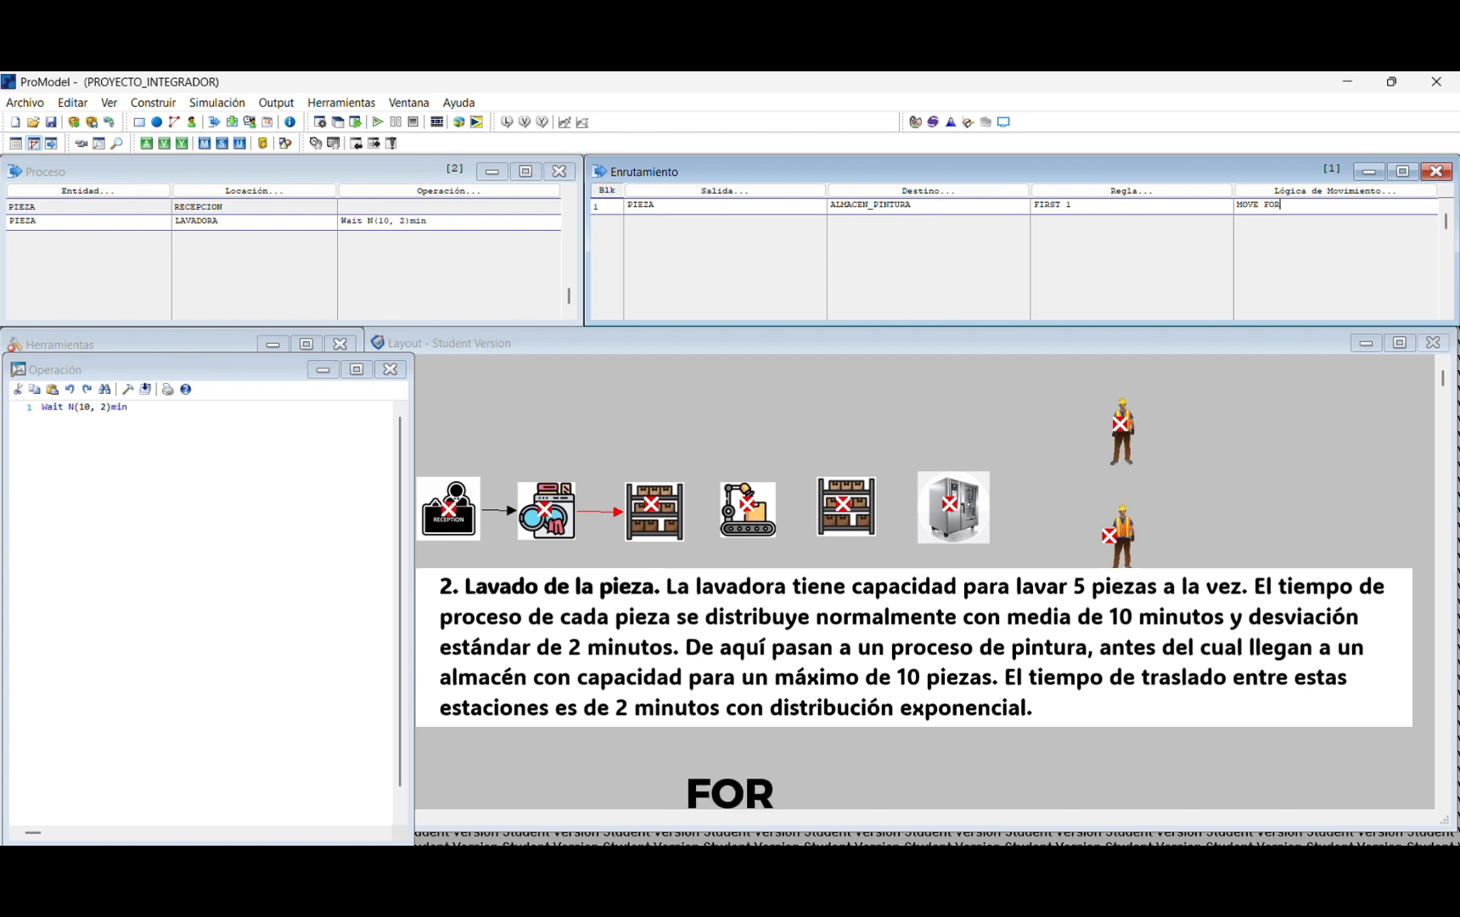
text( E(2)
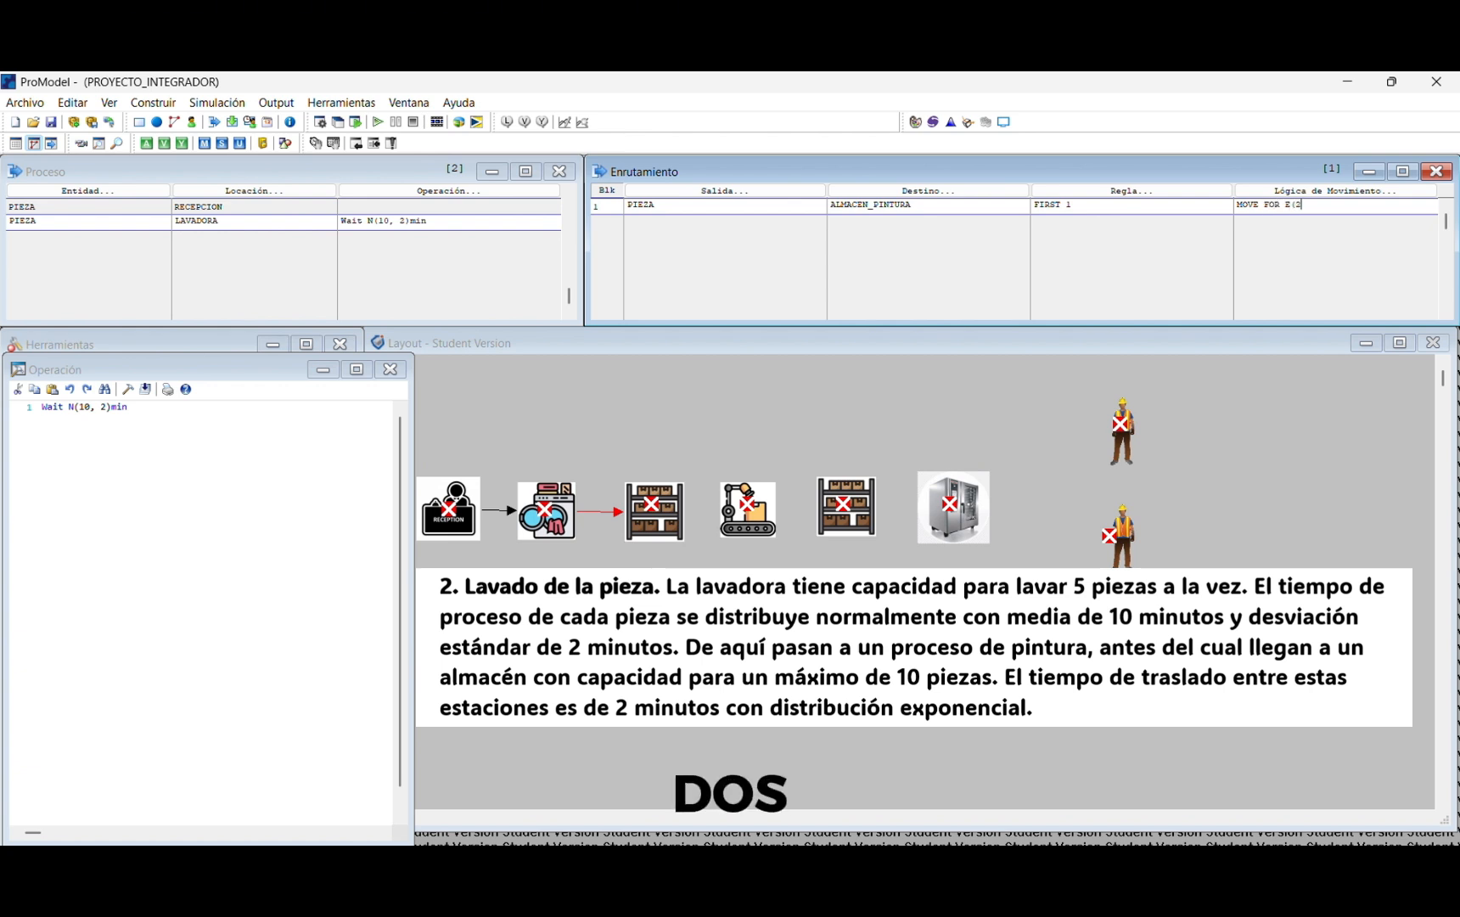
text()MIN)
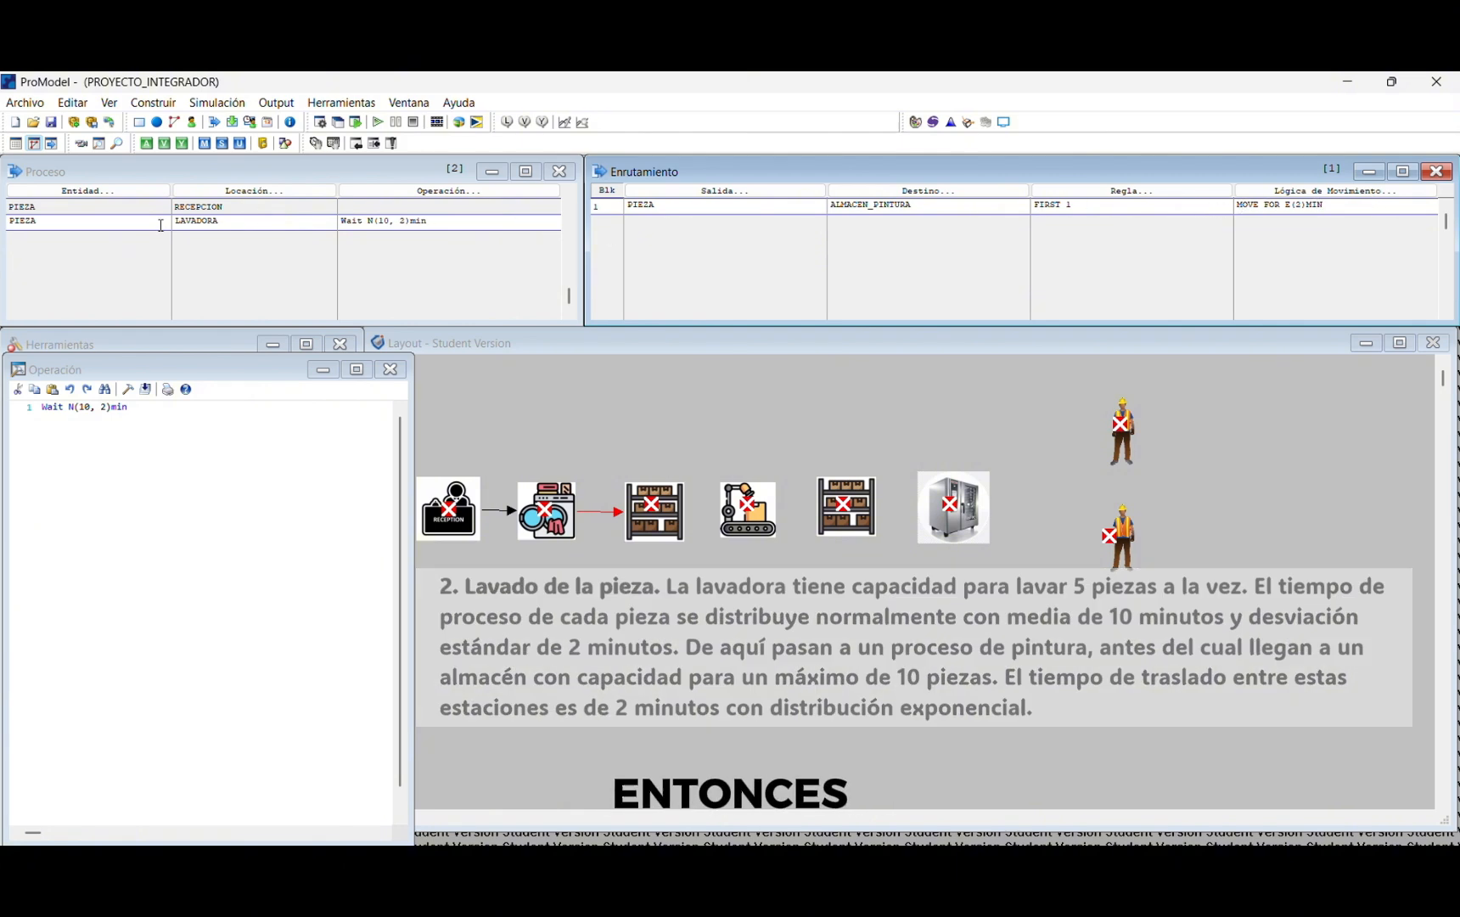
Step: Add a third process record for entity PIEZA at location ALMACEN_PINTURA, without an operation
click(124, 231)
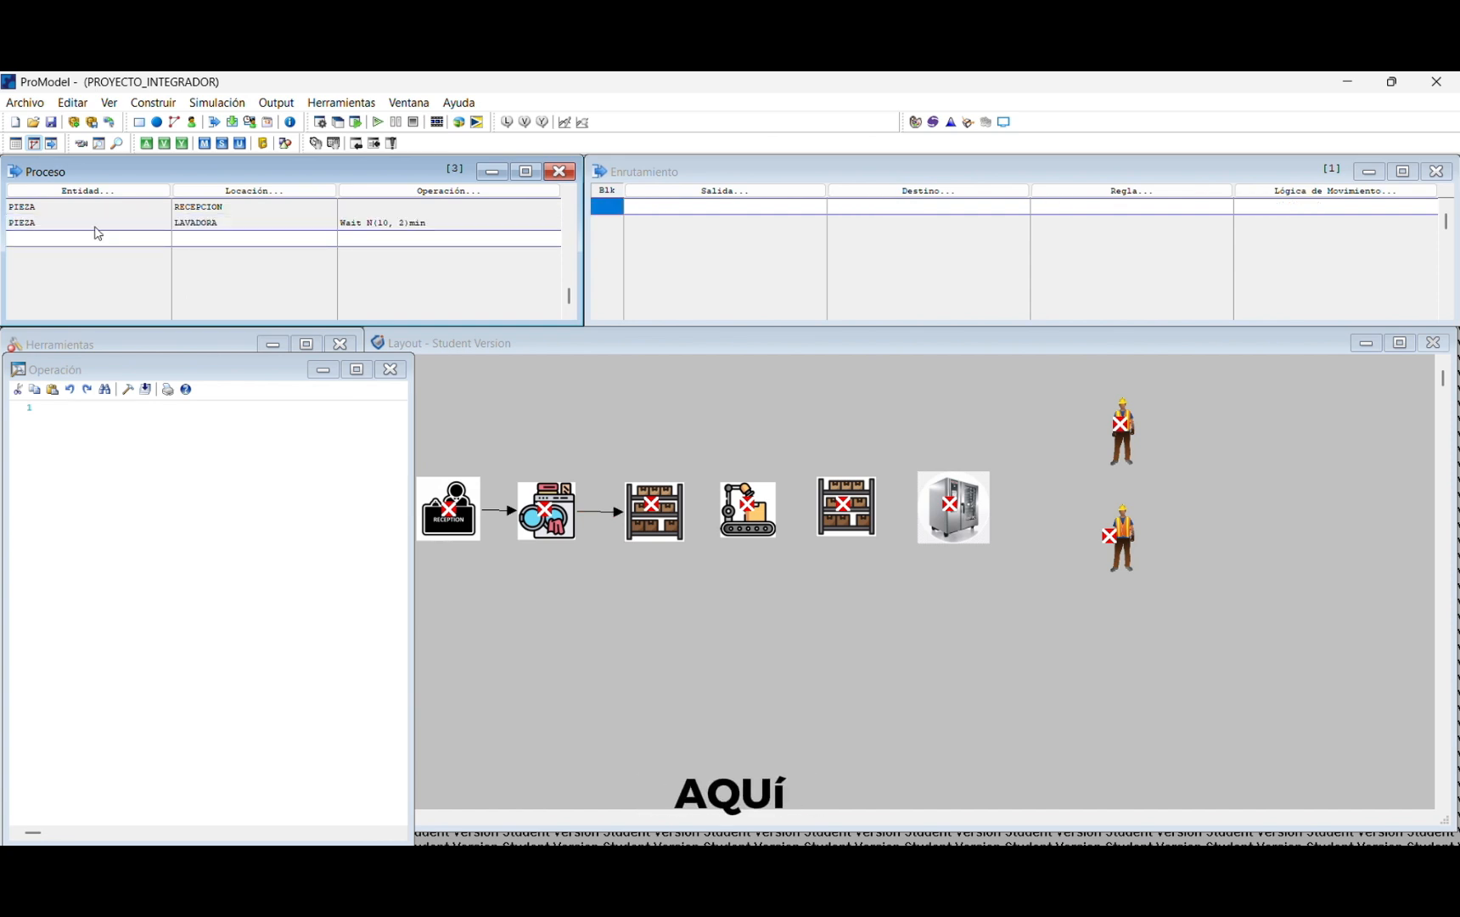
double_click(75, 238)
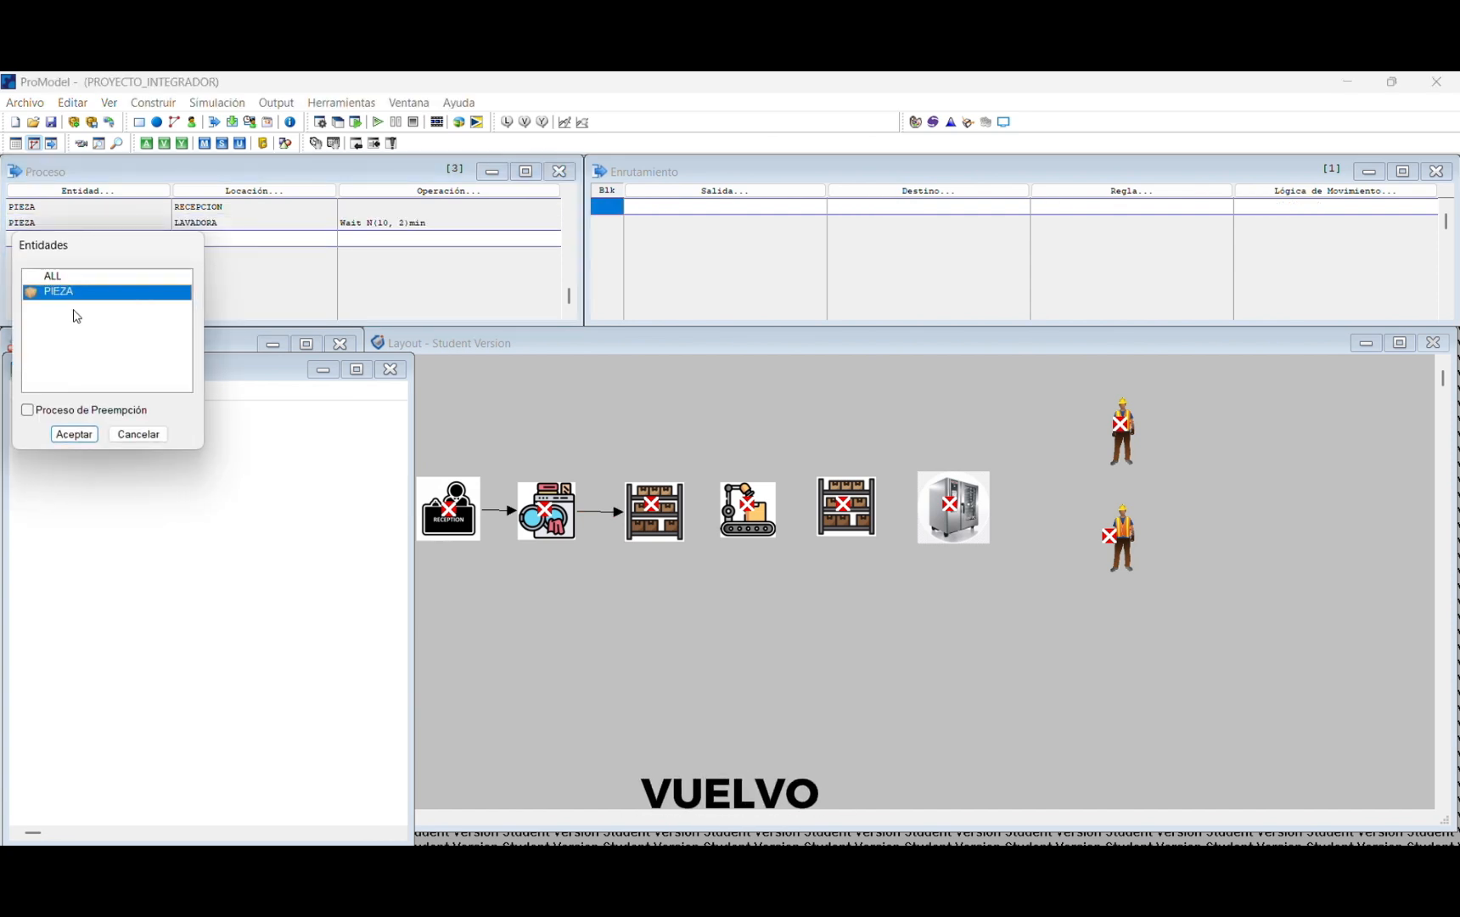
click(73, 433)
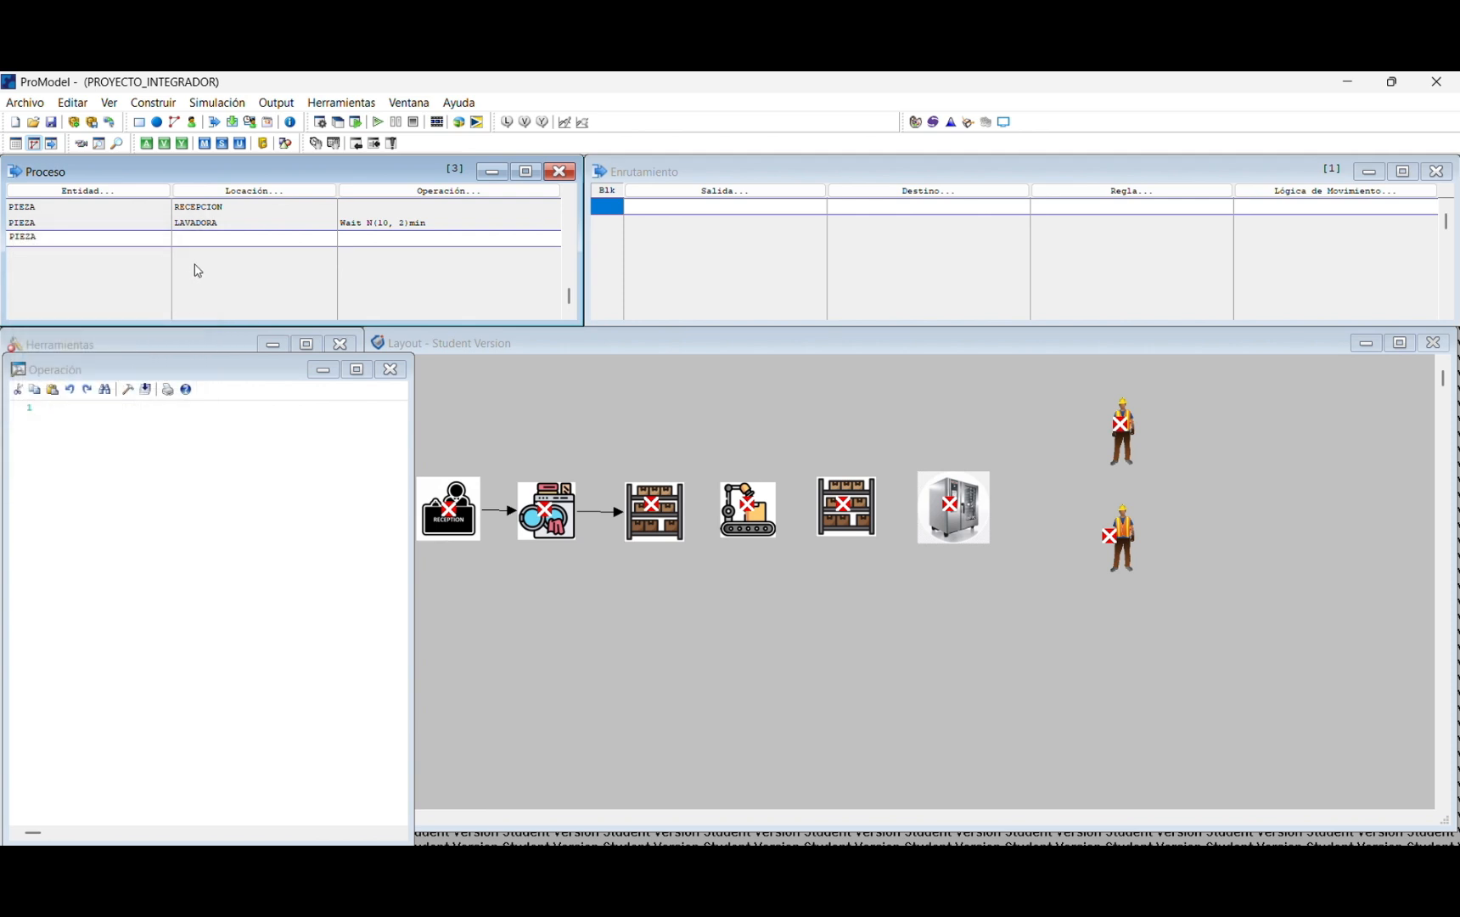
double_click(204, 238)
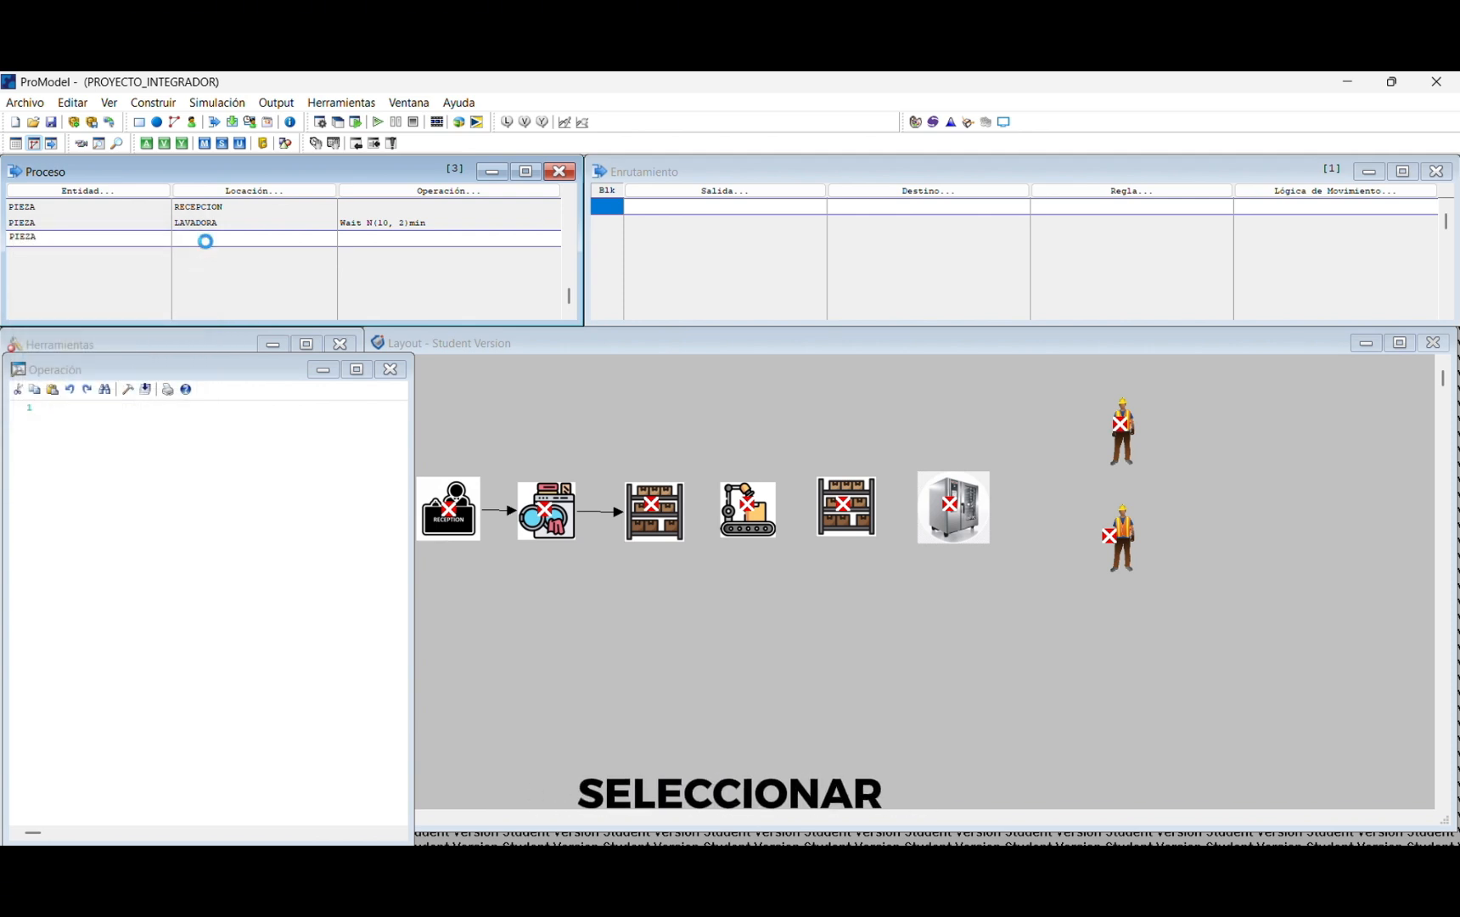
click(253, 435)
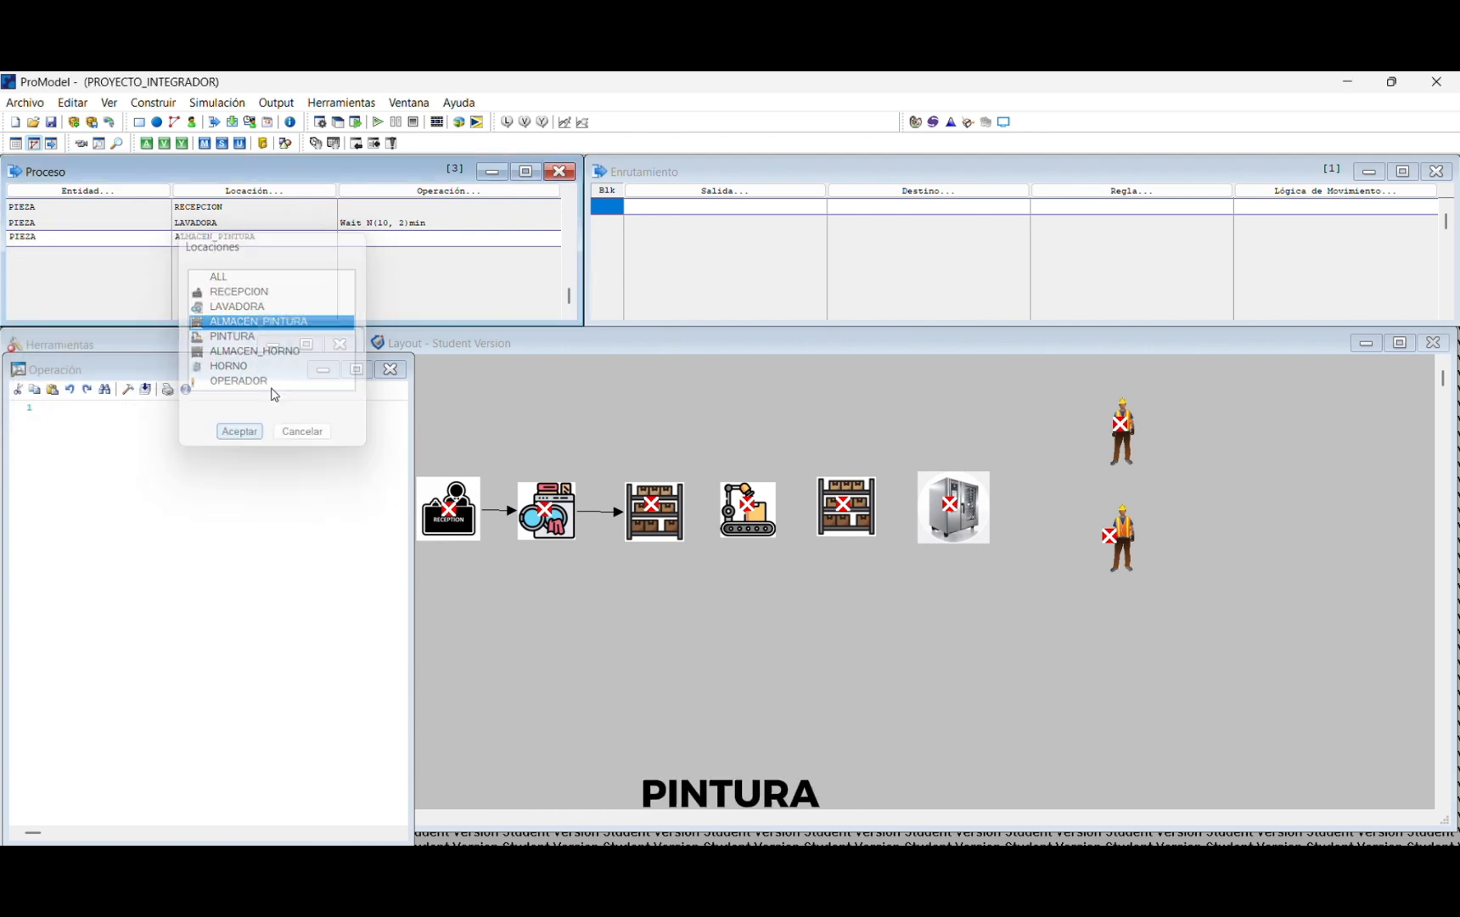
Step: Route PIEZA from ALMACEN_PINTURA to PINTURA with the movement logic MOVE FOR E(2)MIN
click(730, 206)
double_click(727, 206)
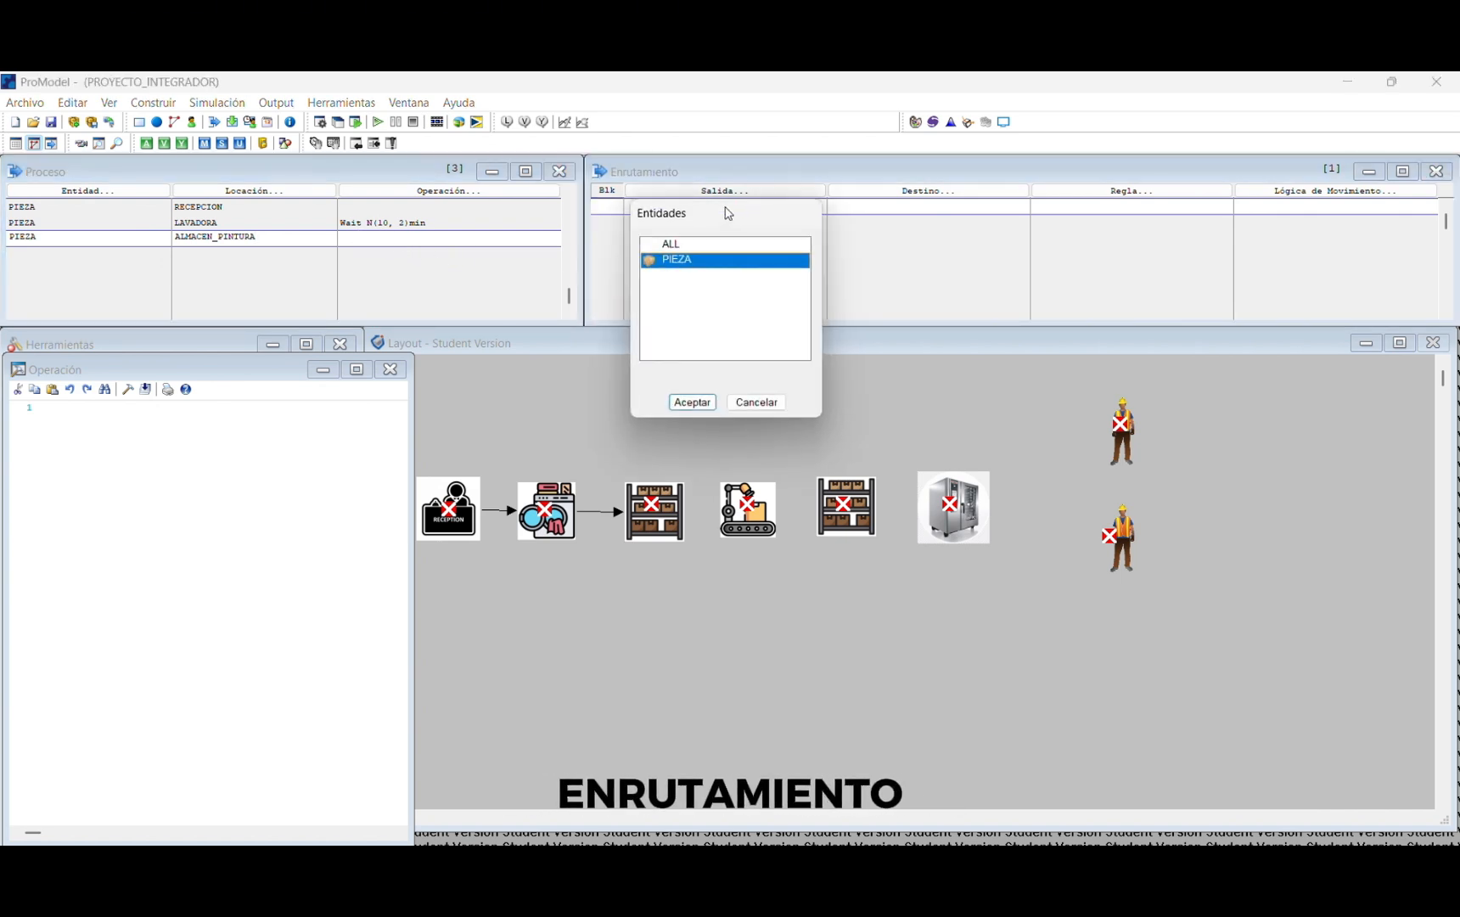
click(692, 402)
double_click(898, 206)
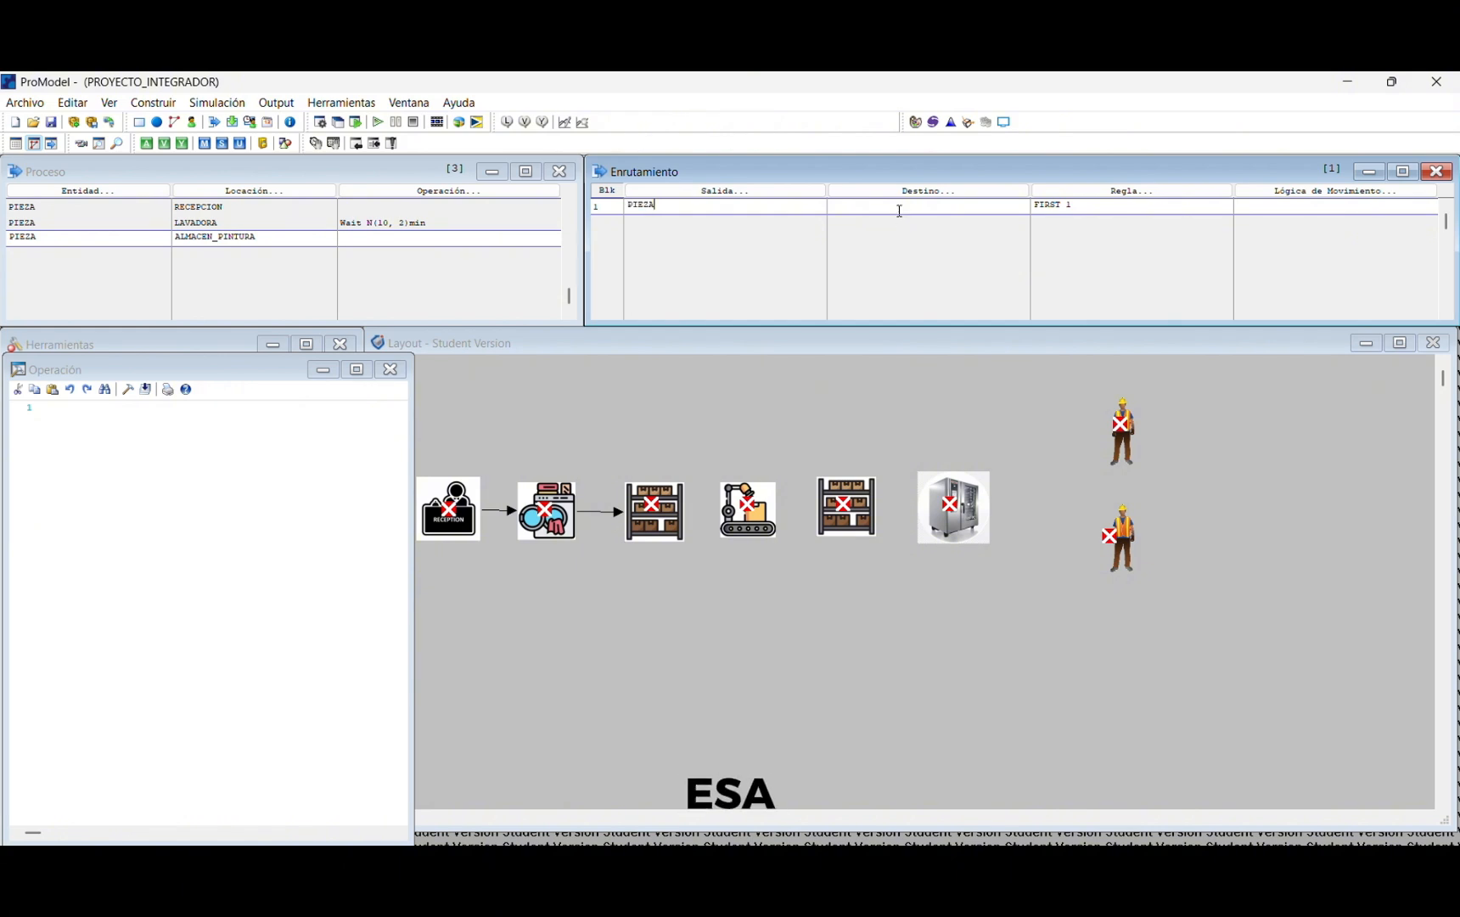
click(883, 291)
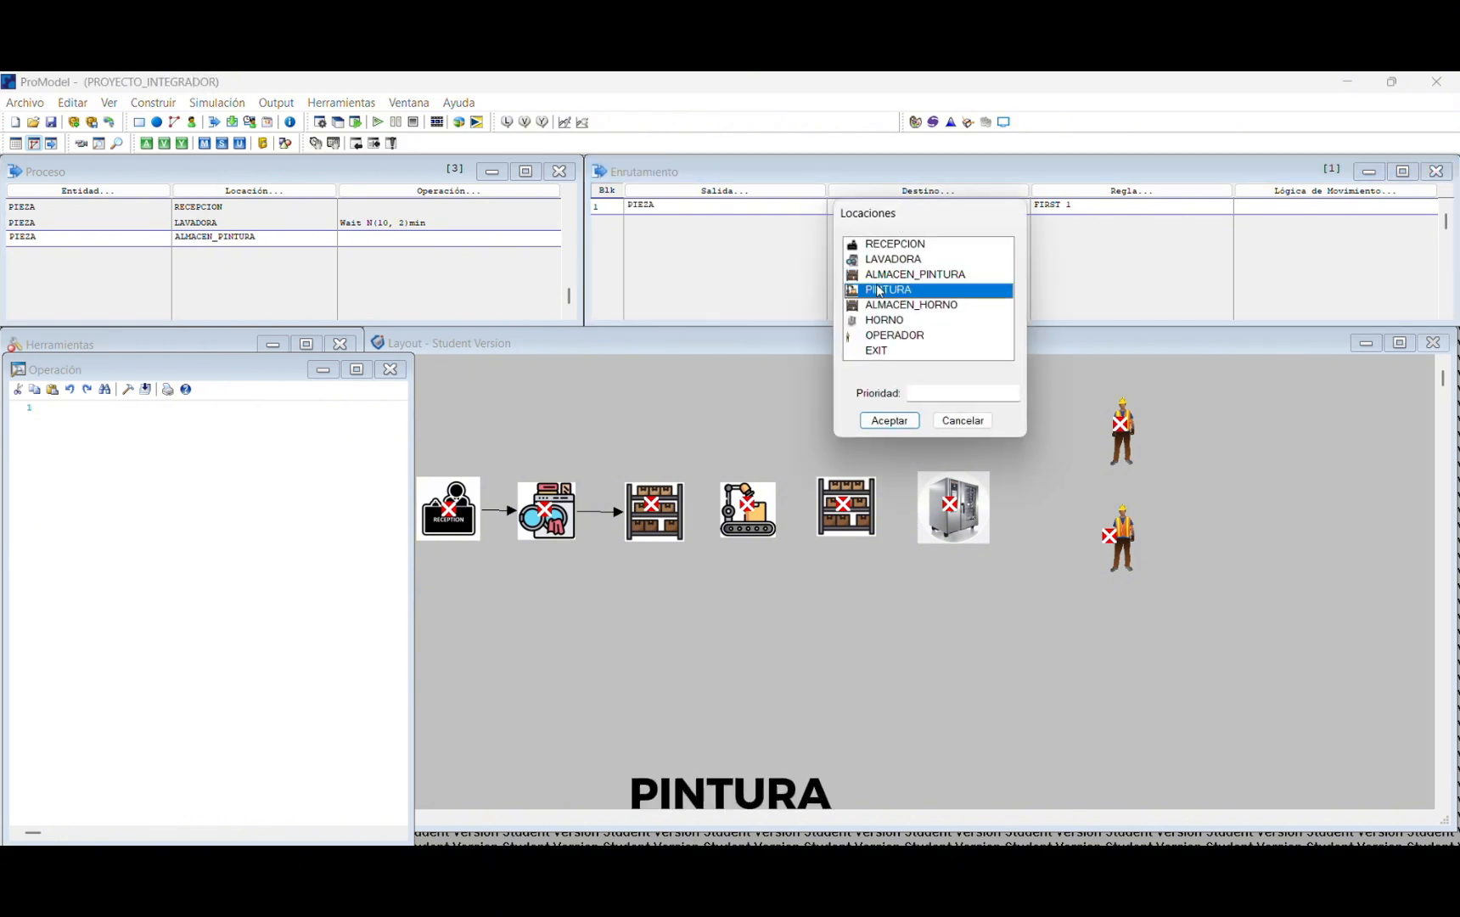
click(883, 420)
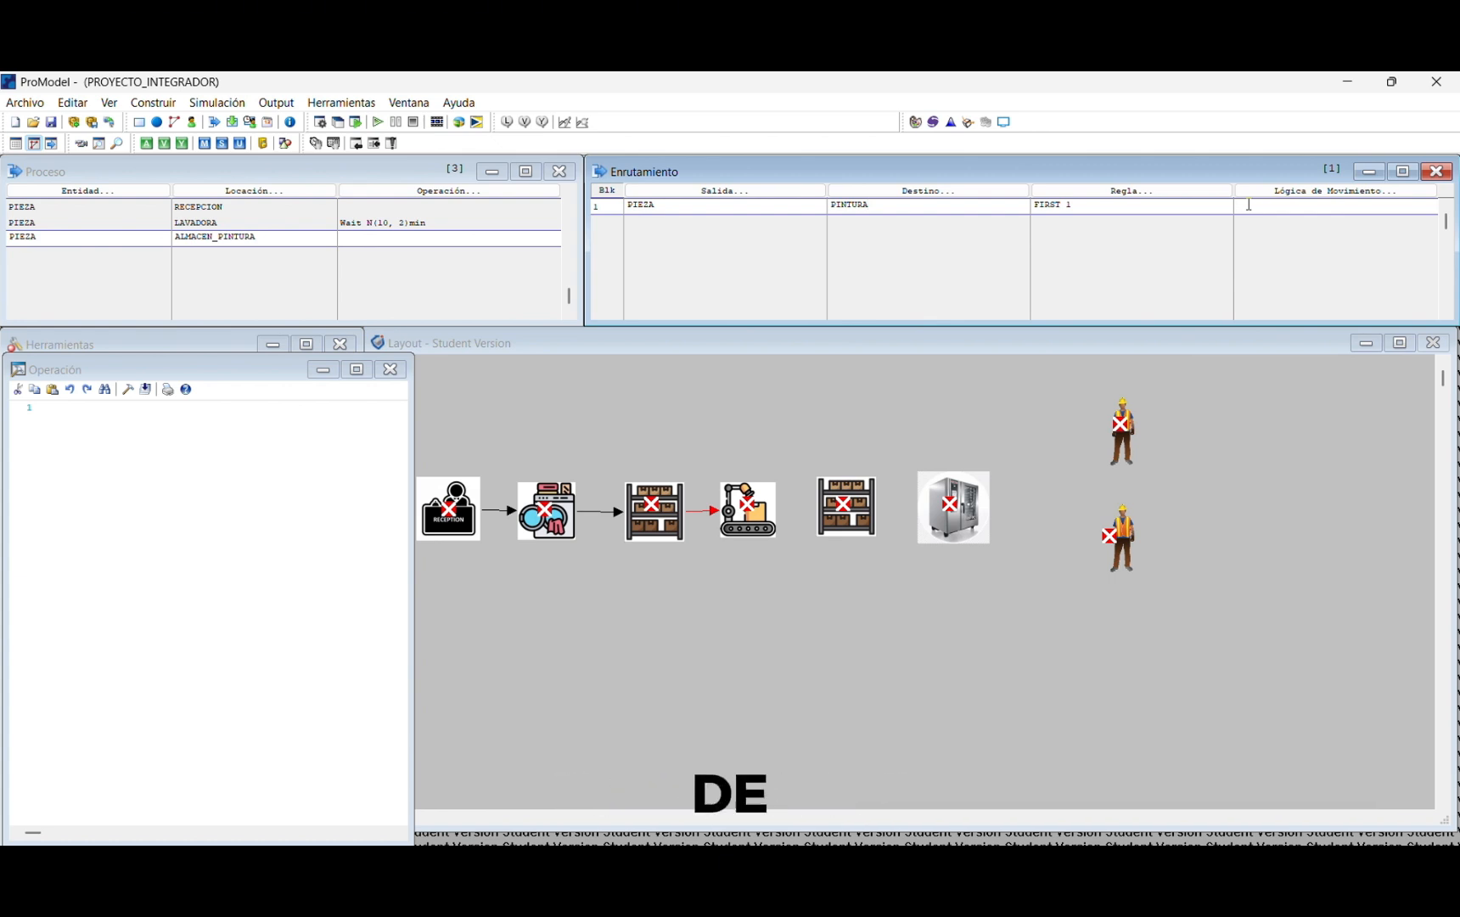
text(MOV)
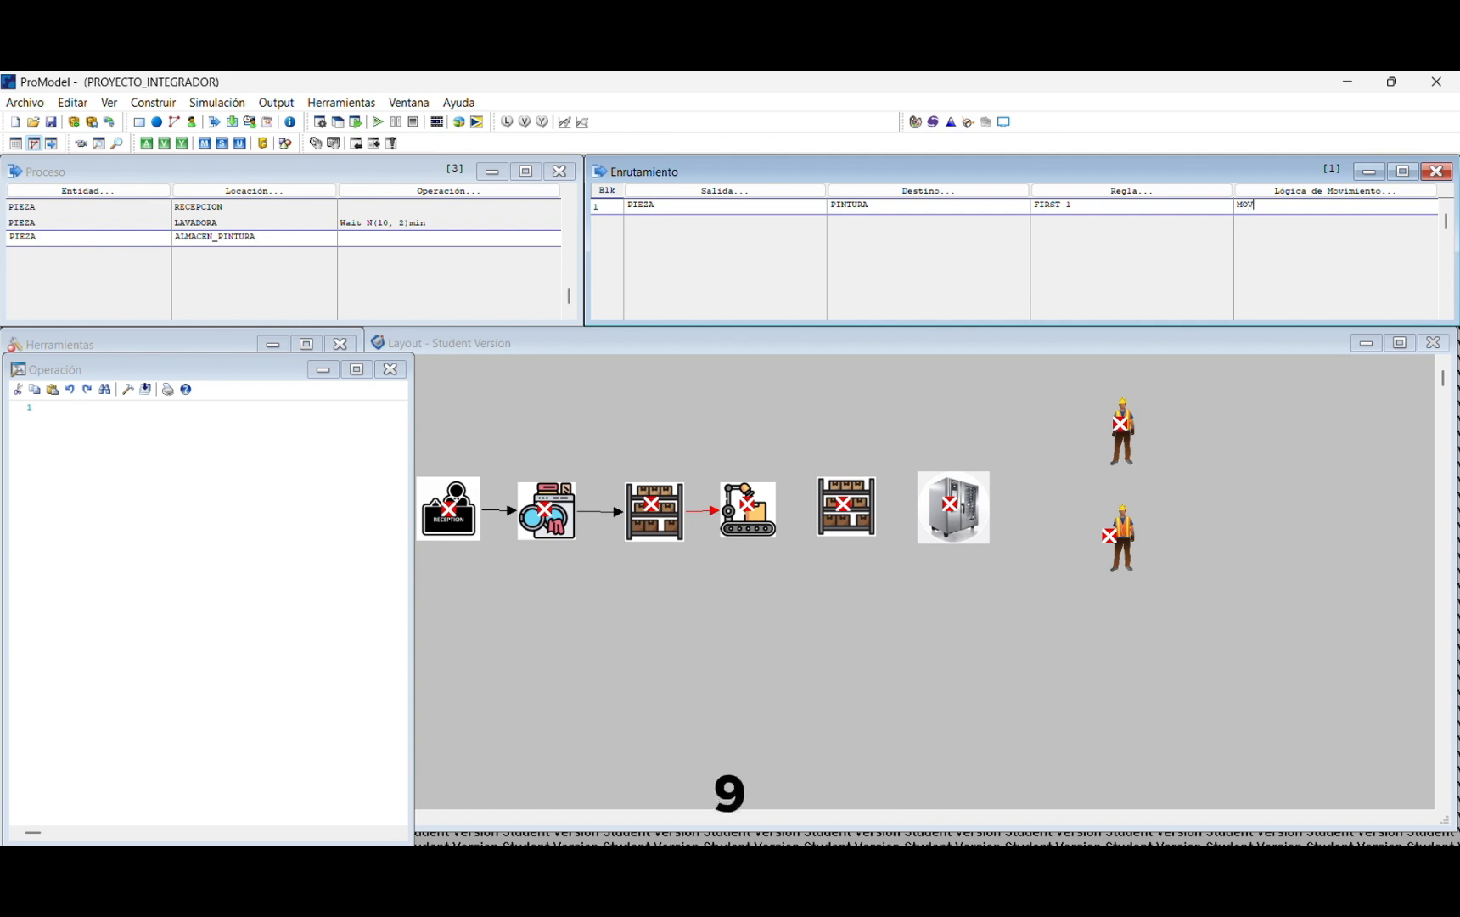
text(E FOR)
text(E(2)MIN)
key(Return)
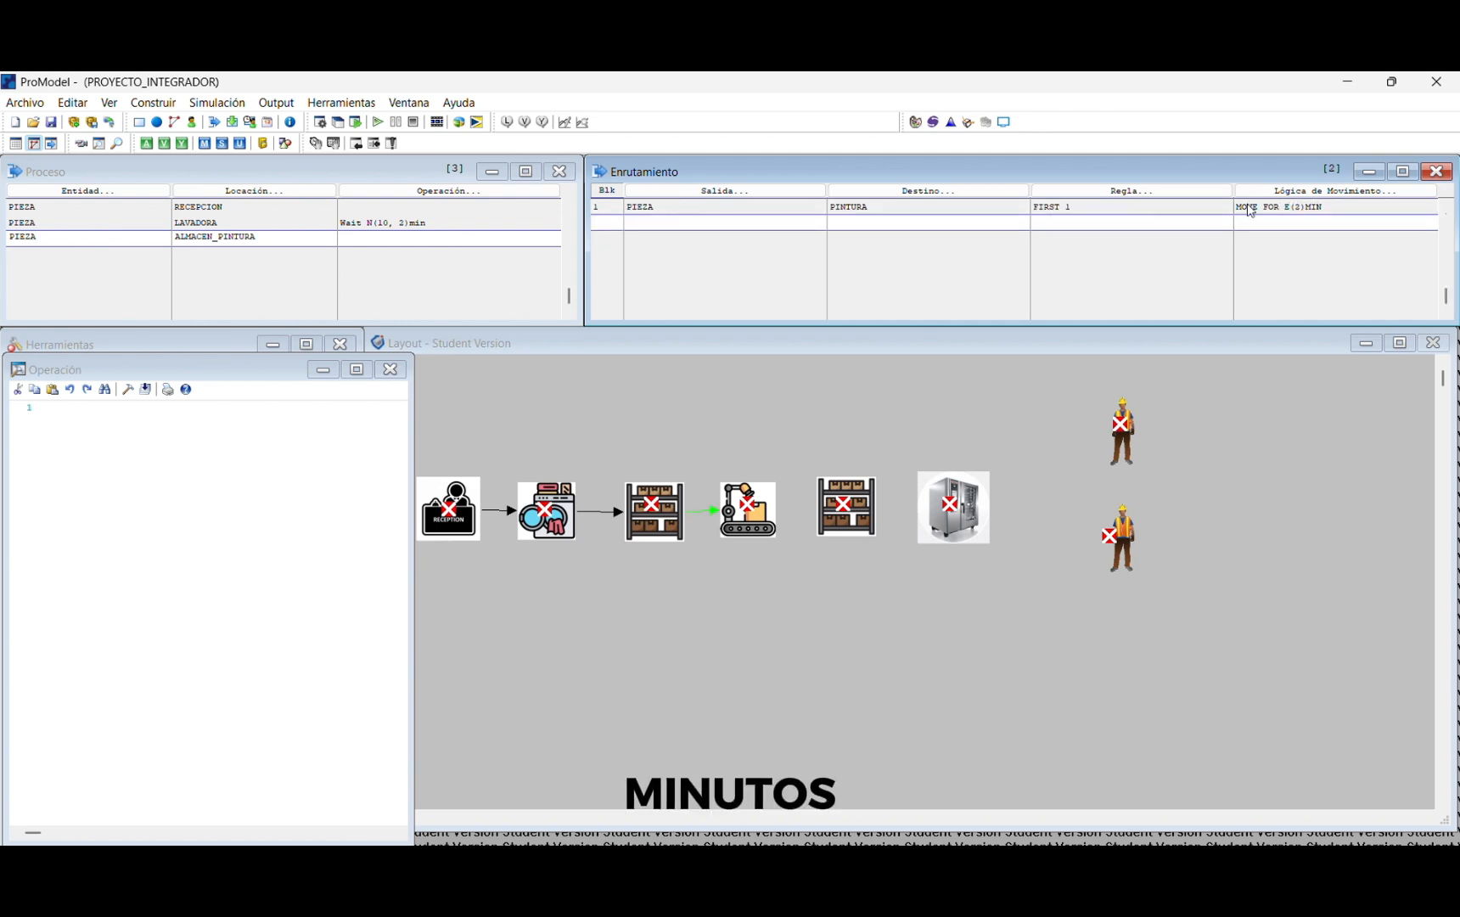
Step: Add a fourth process record for entity PIEZA at location PINTURA
click(102, 237)
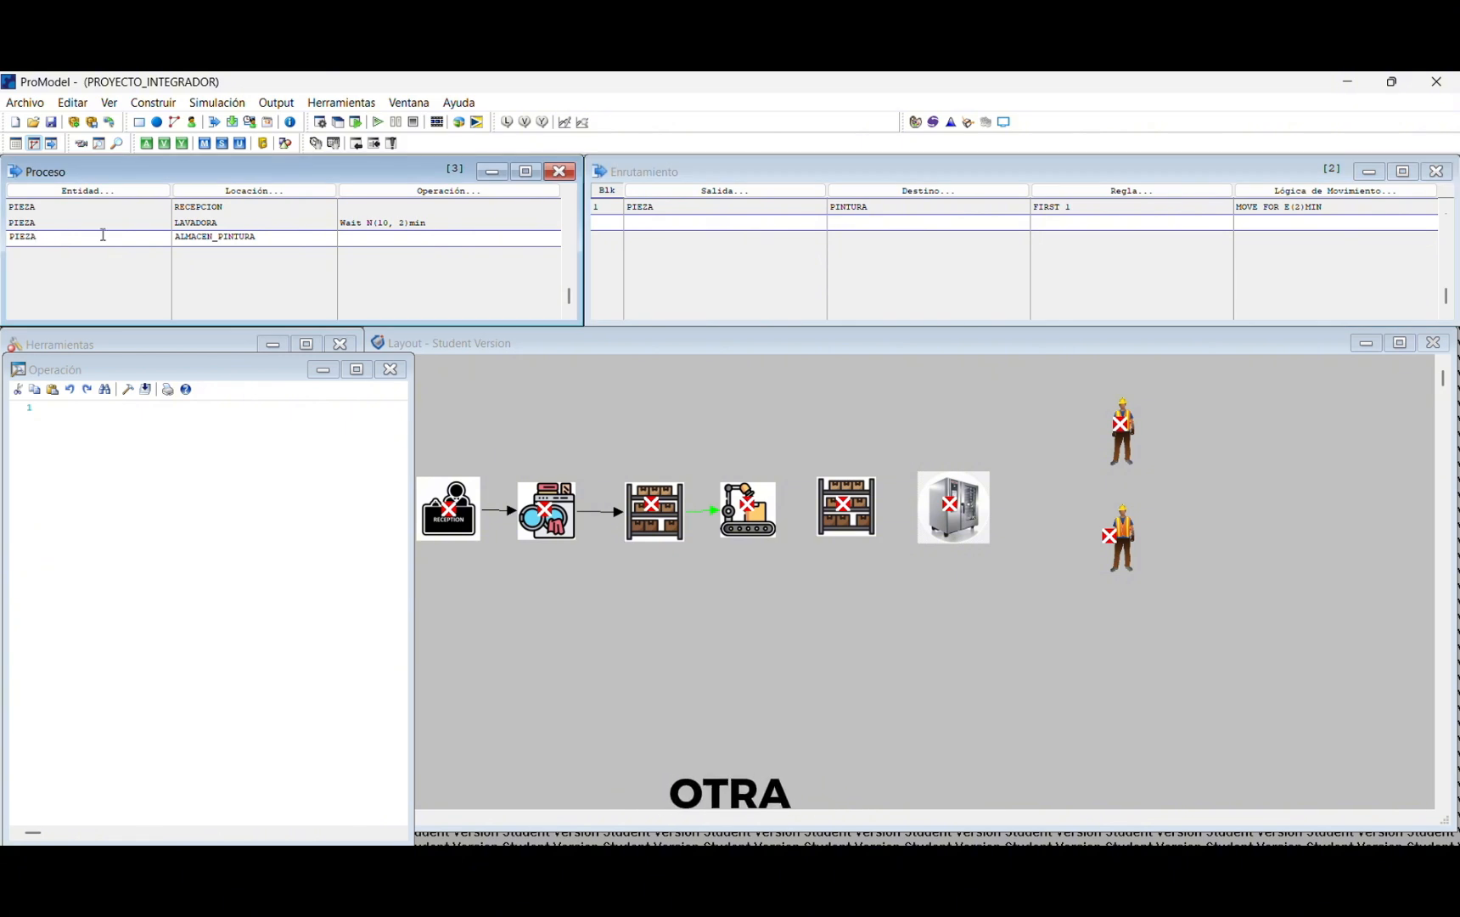
double_click(95, 254)
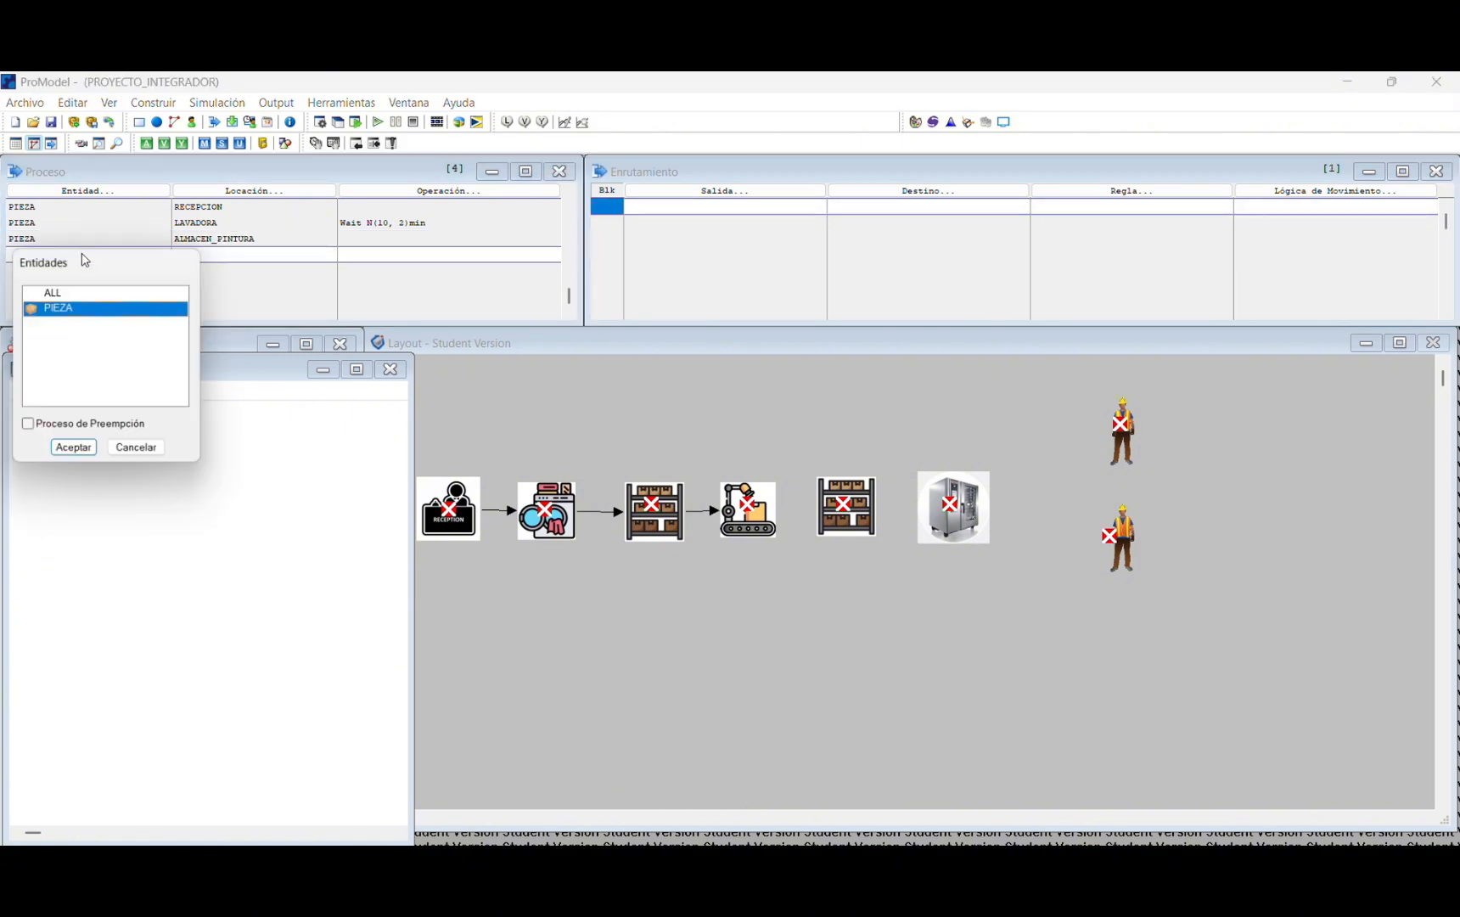
click(75, 452)
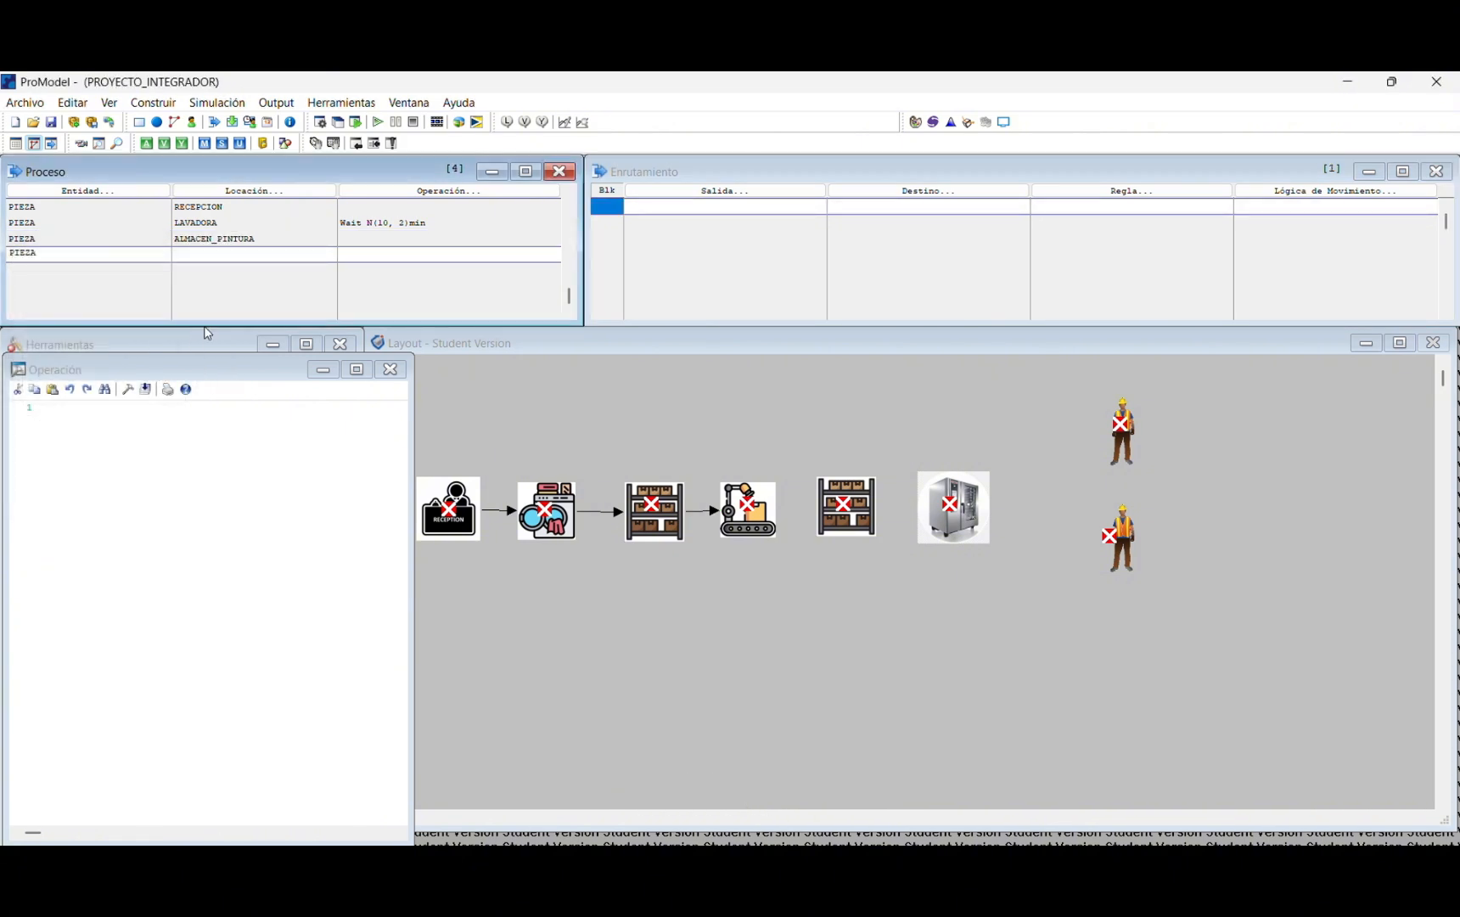
double_click(235, 252)
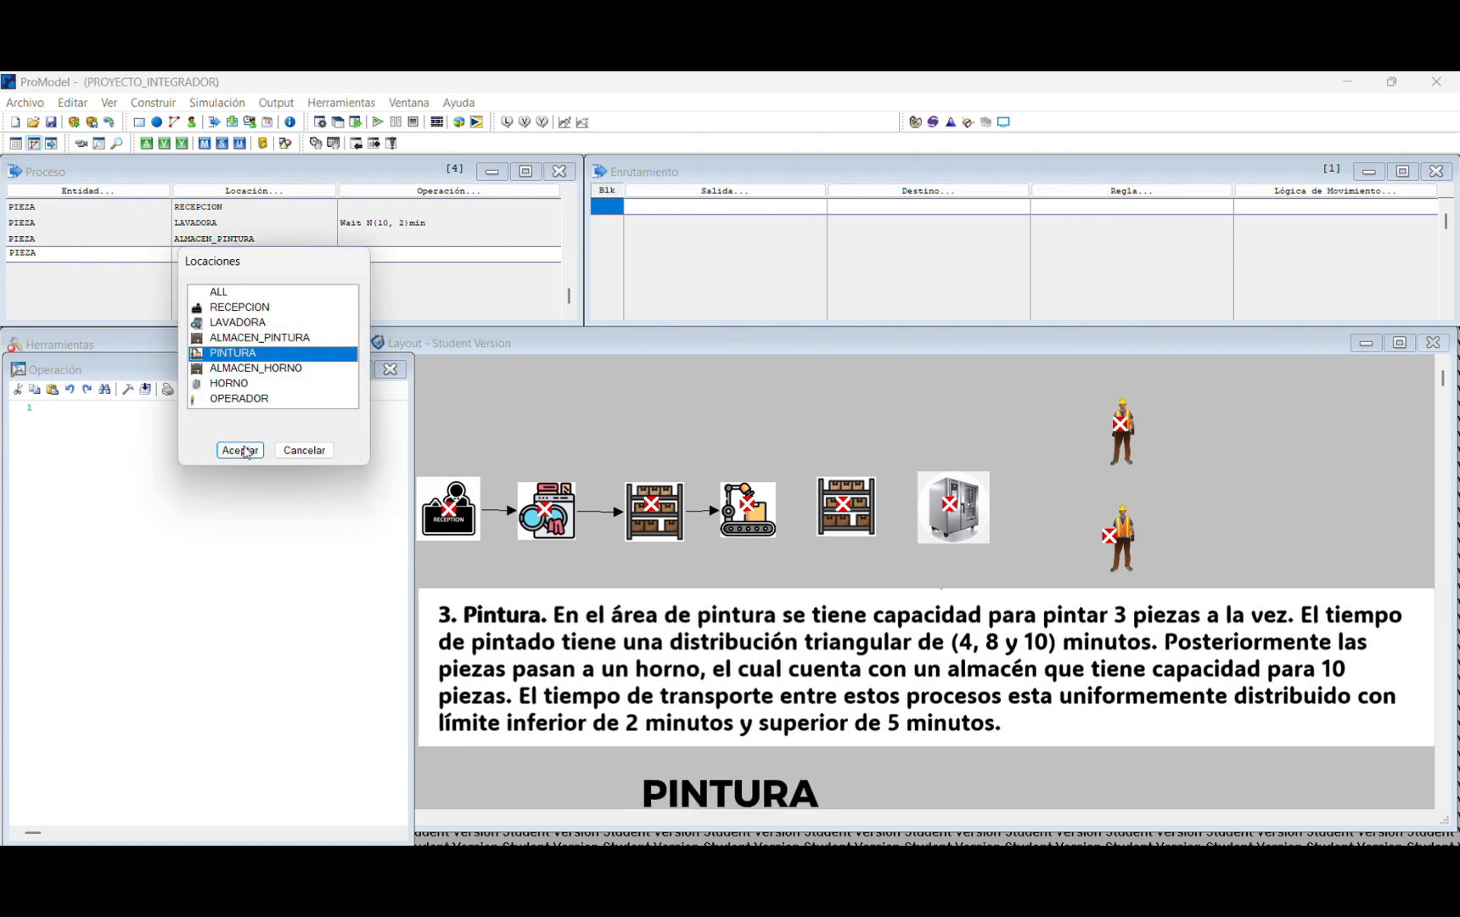
click(240, 449)
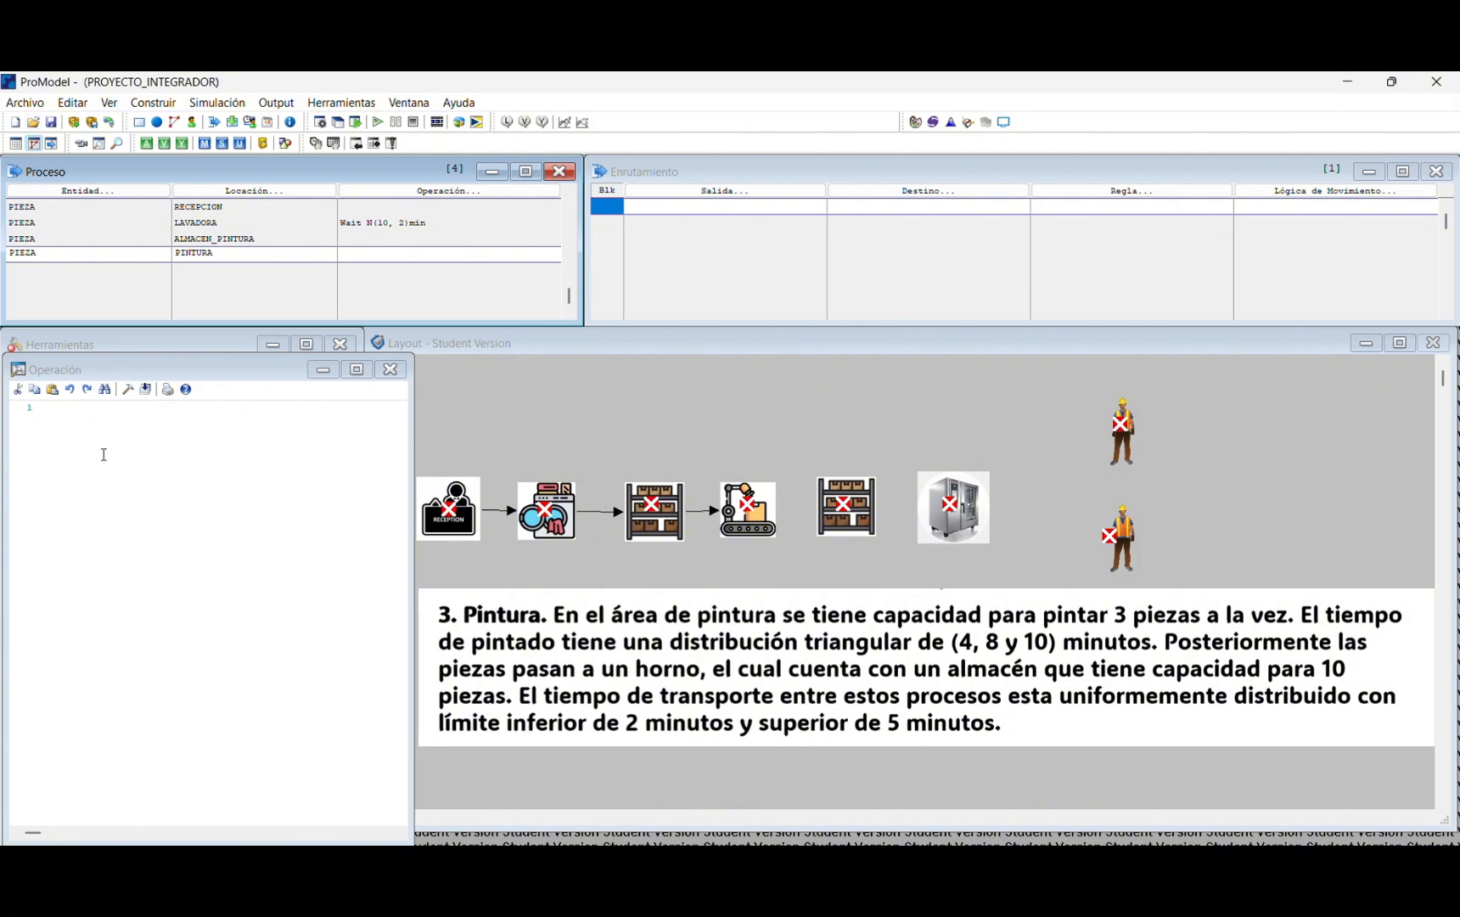
Step: Define the operation of PIEZA at PINTURA as Wait T(4, 8, 10)min Graphic 2
click(108, 424)
text(Wait )
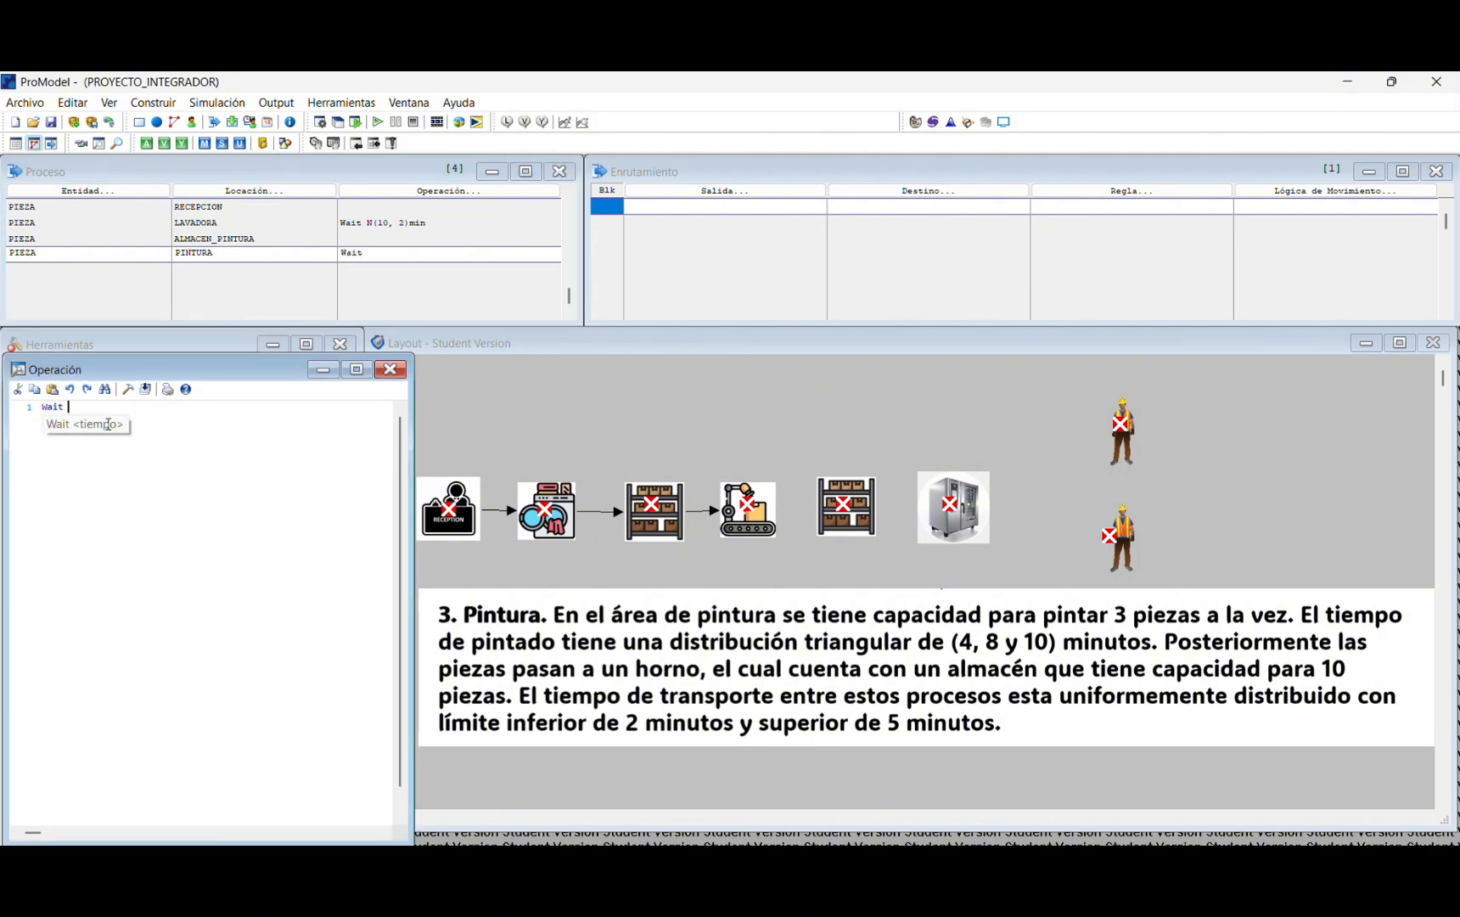
text(T()
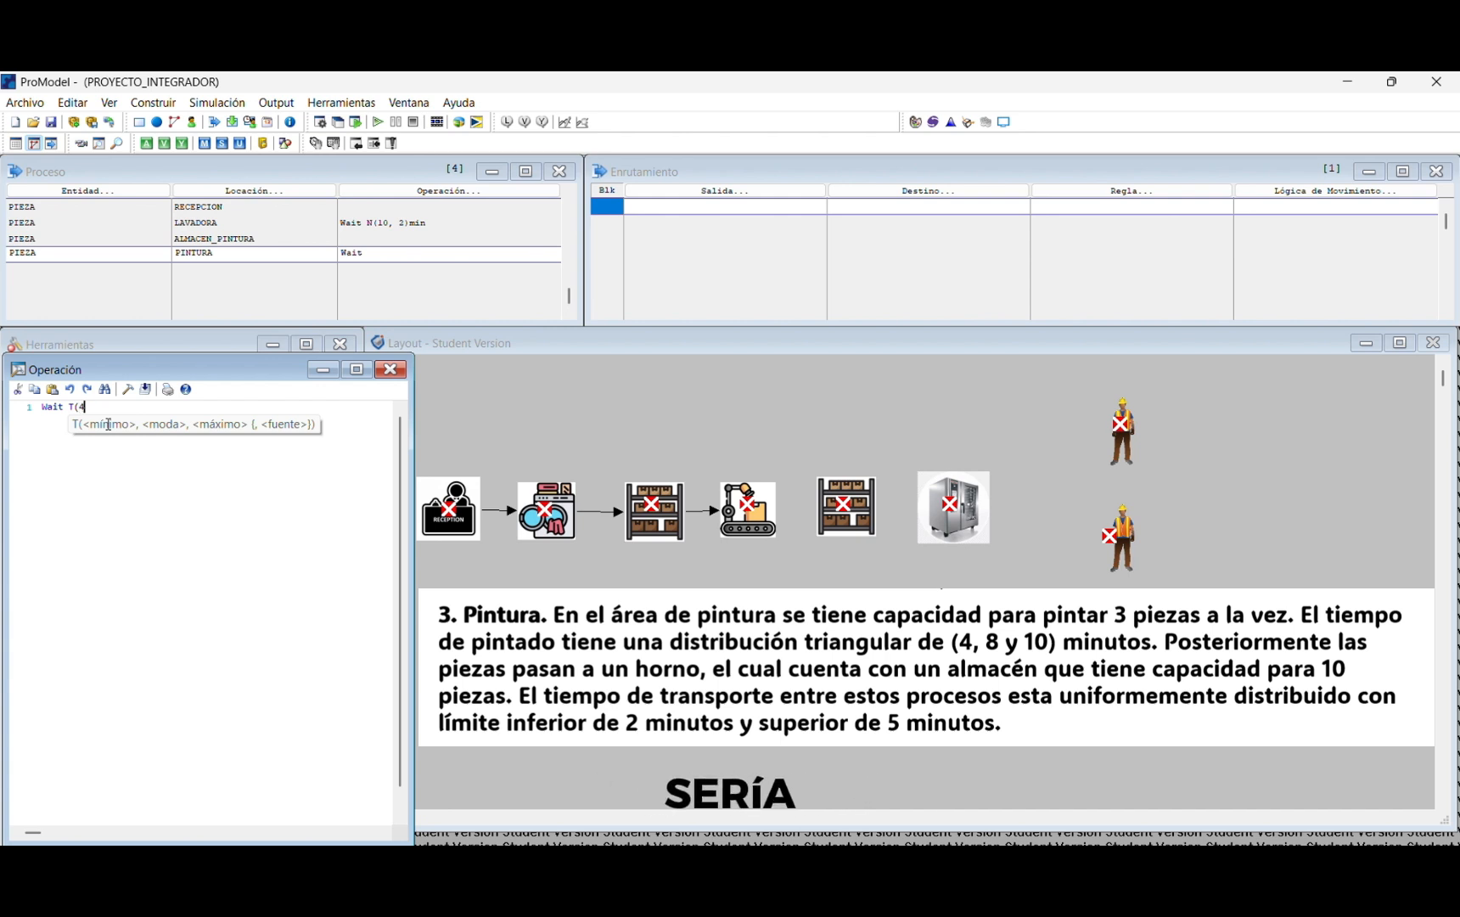
text(4,)
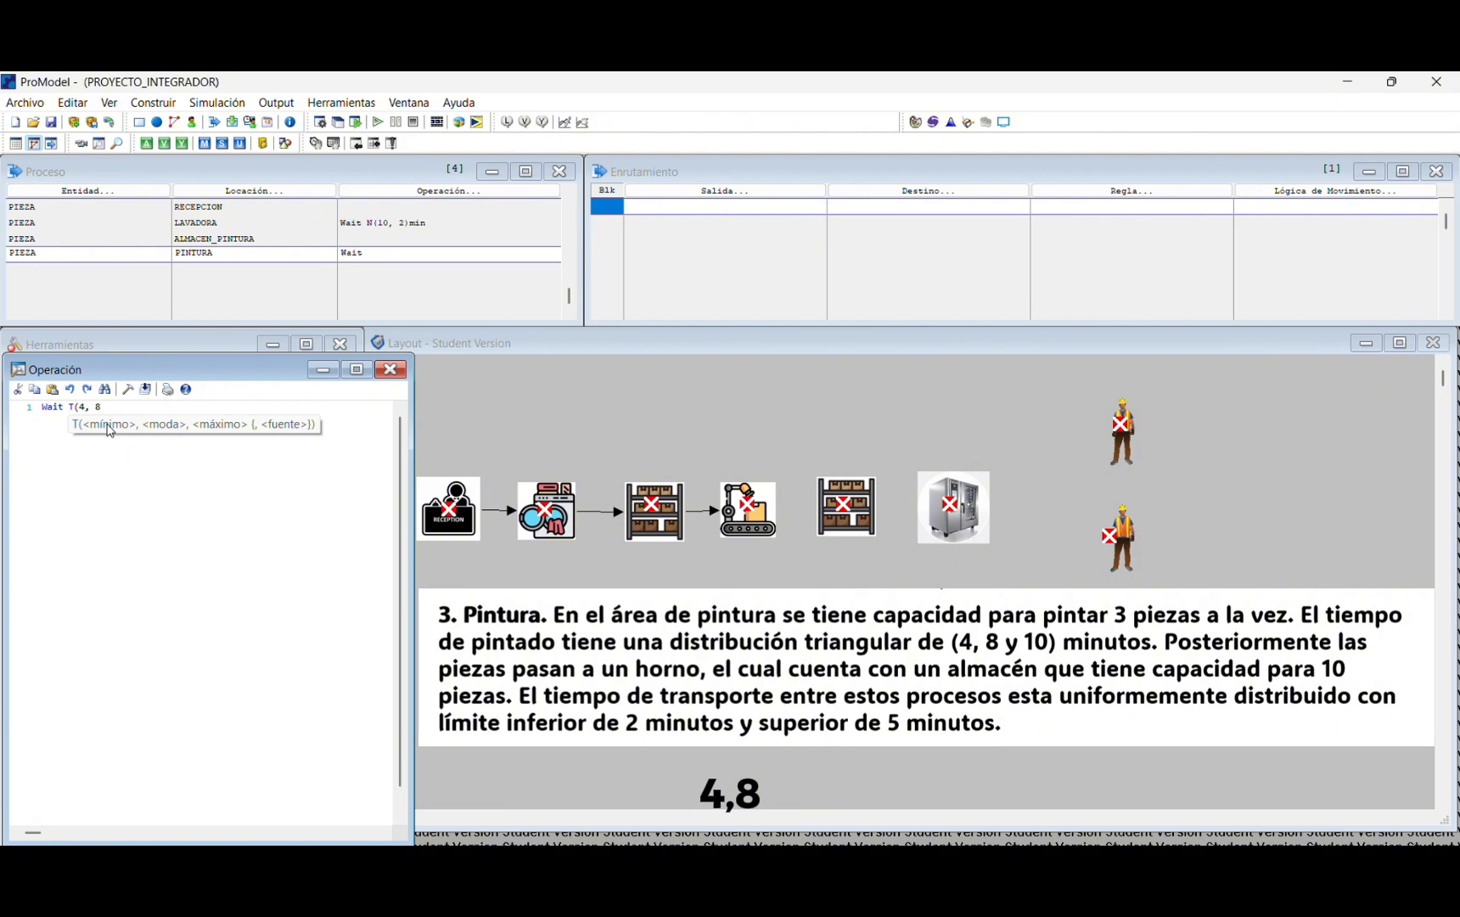
text( 8, 10)MIN)
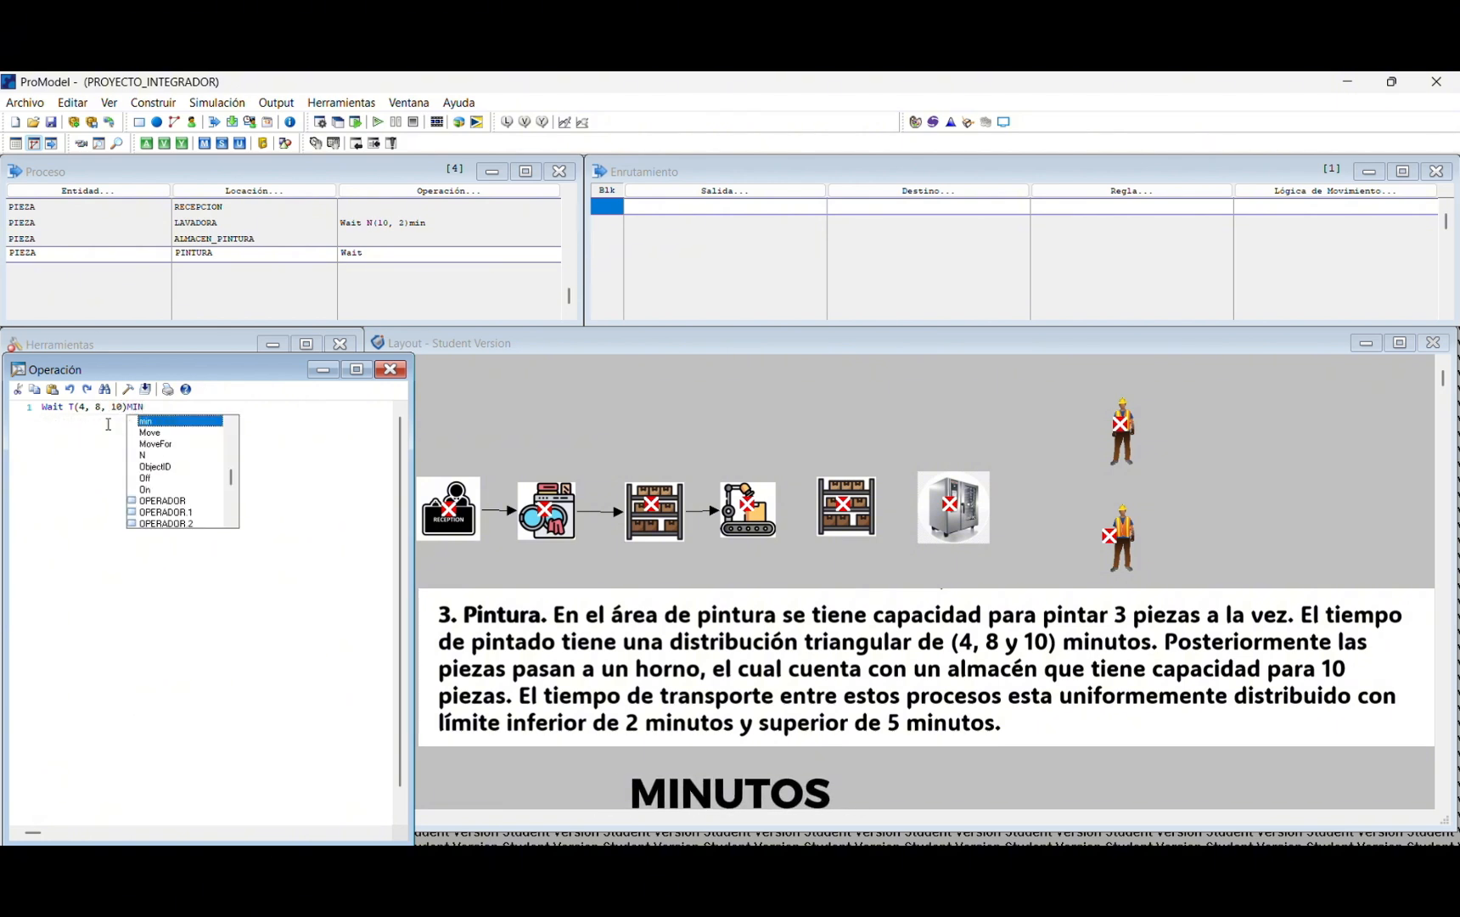
key(Return)
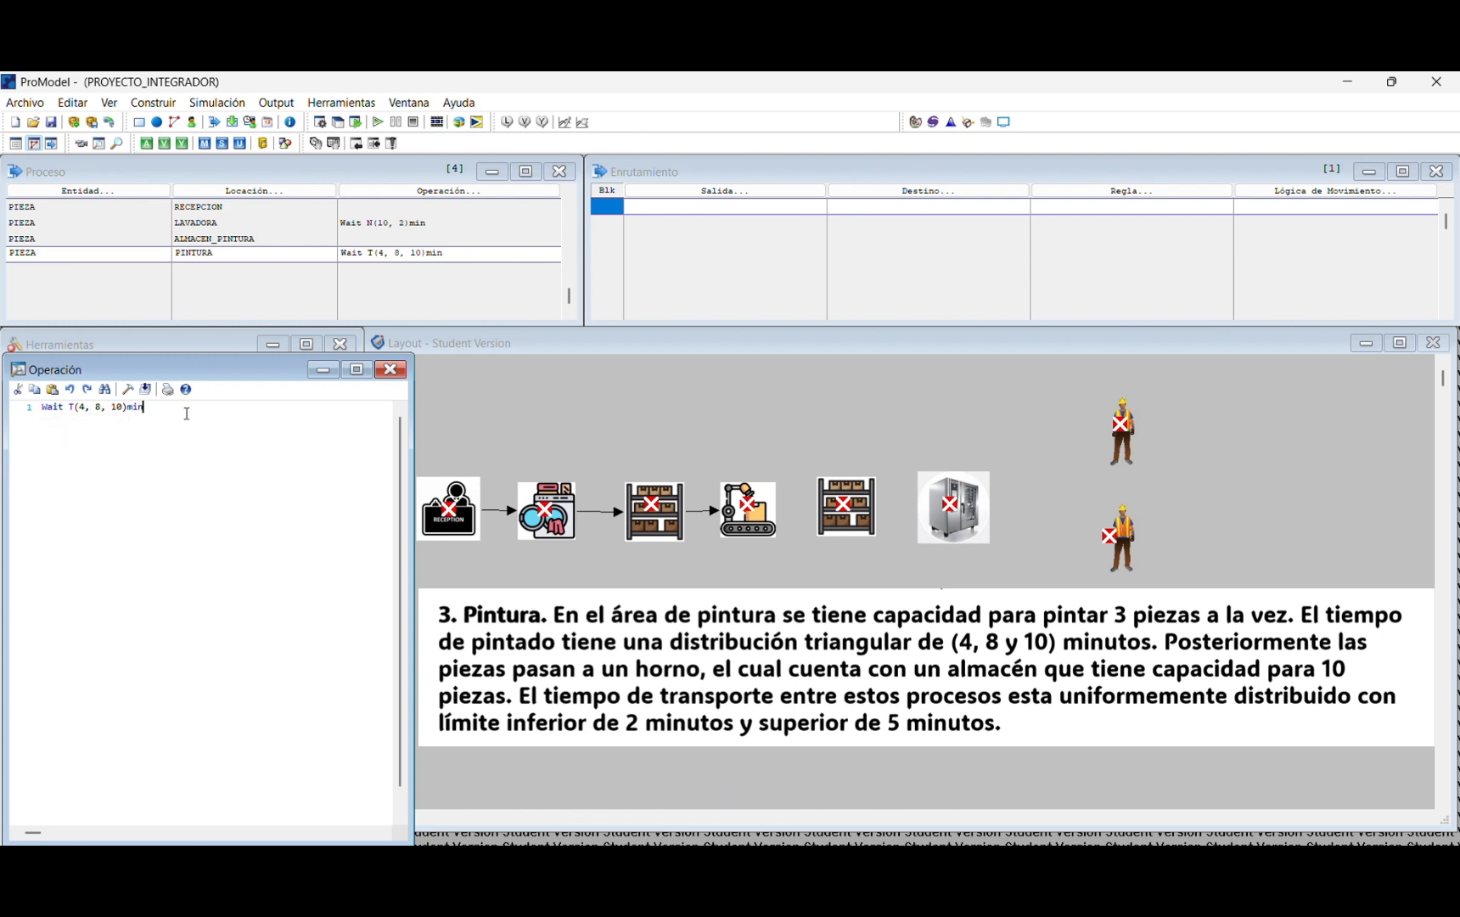
text(Graphic)
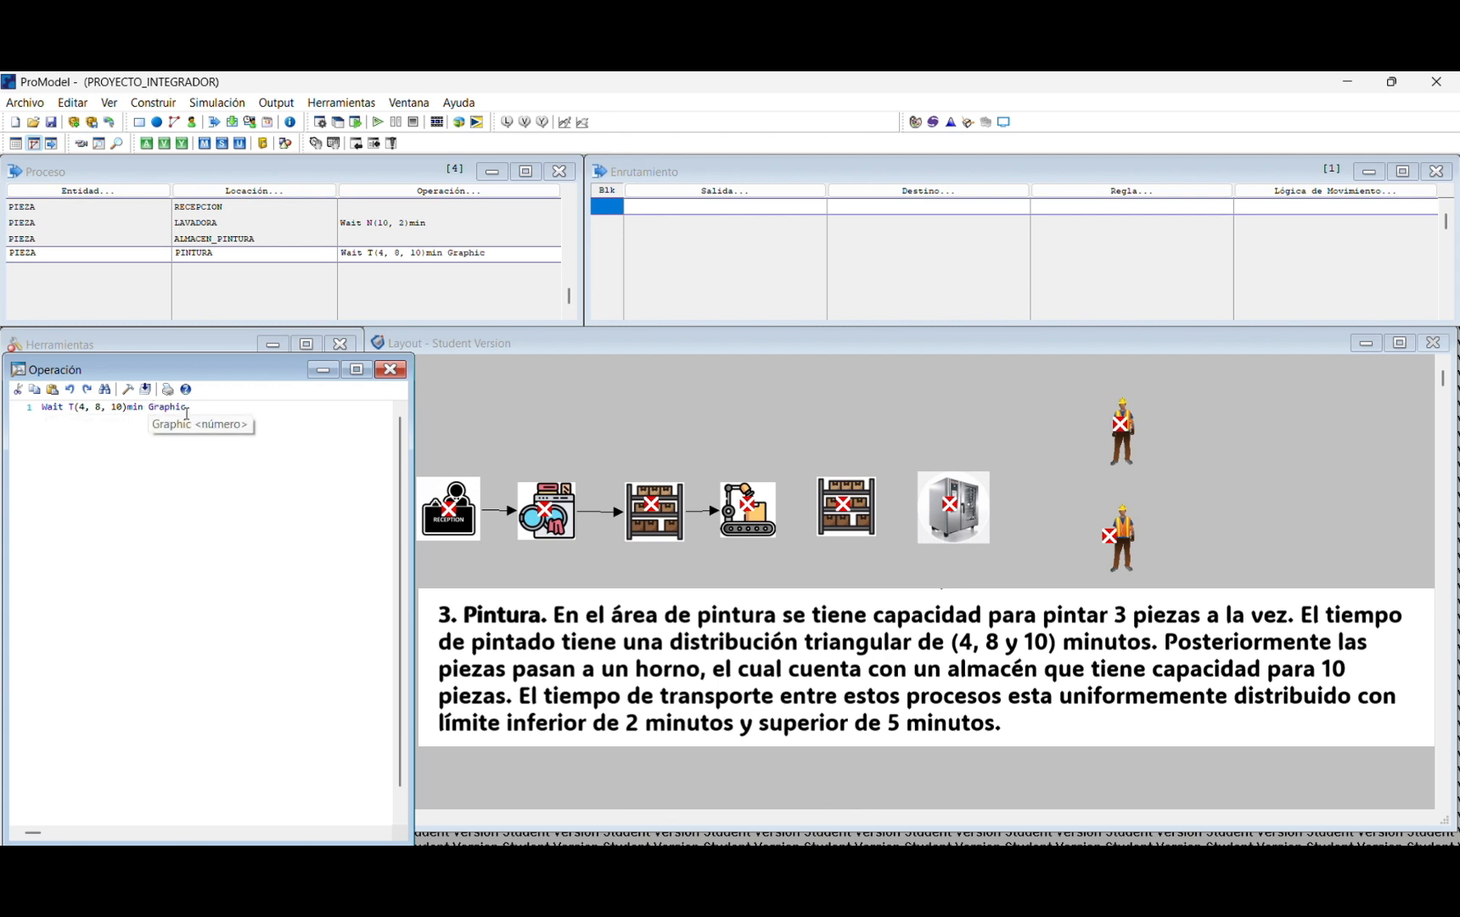
text( 2)
key(Return)
Step: Route PIEZA from PINTURA to the ALMACEN_HORNO location
click(705, 203)
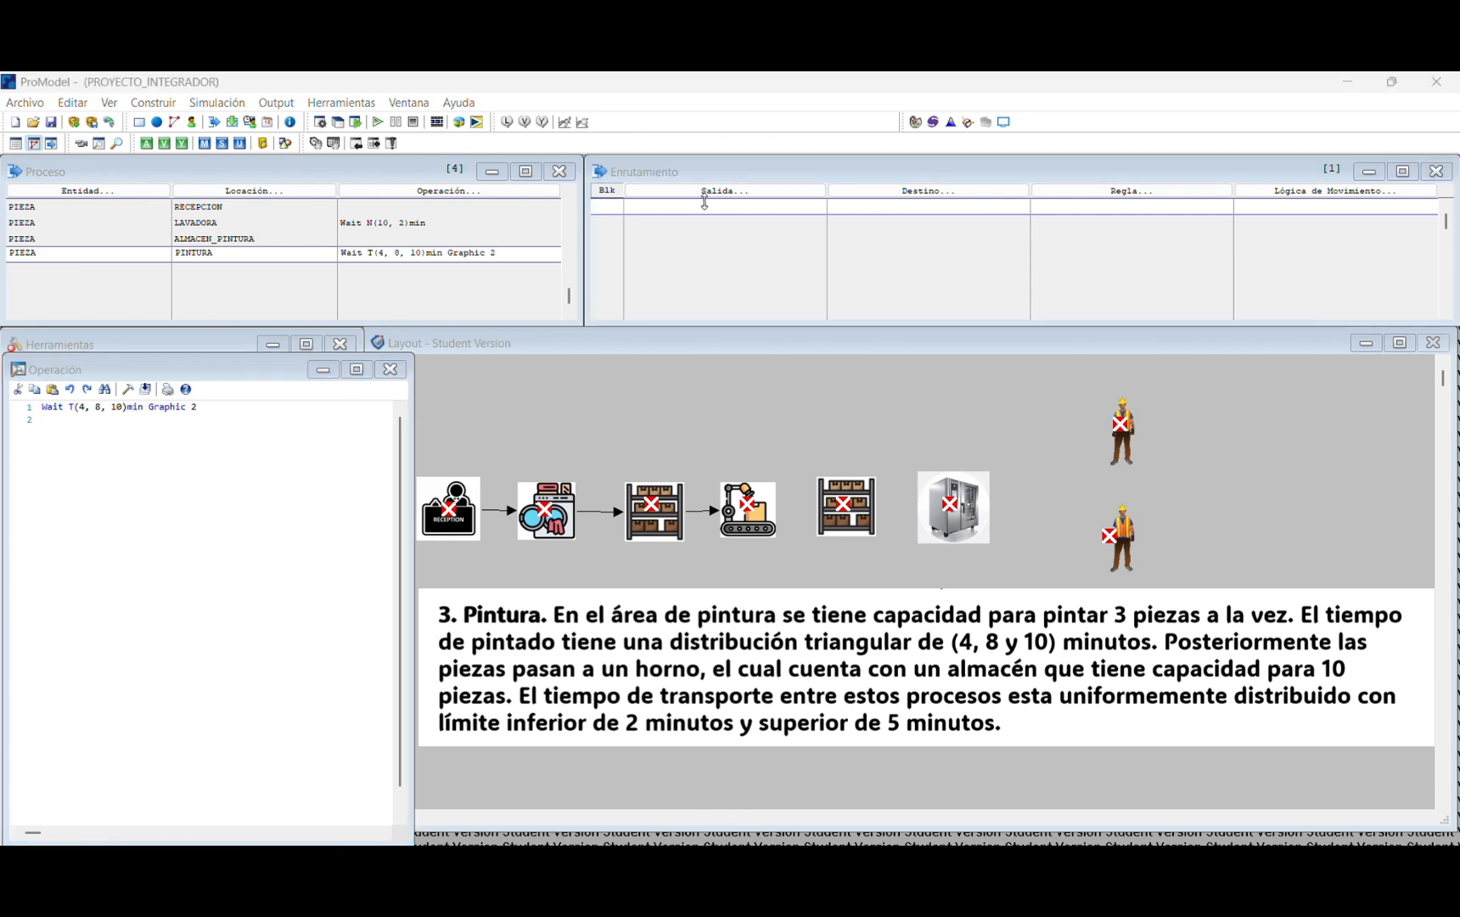
click(690, 401)
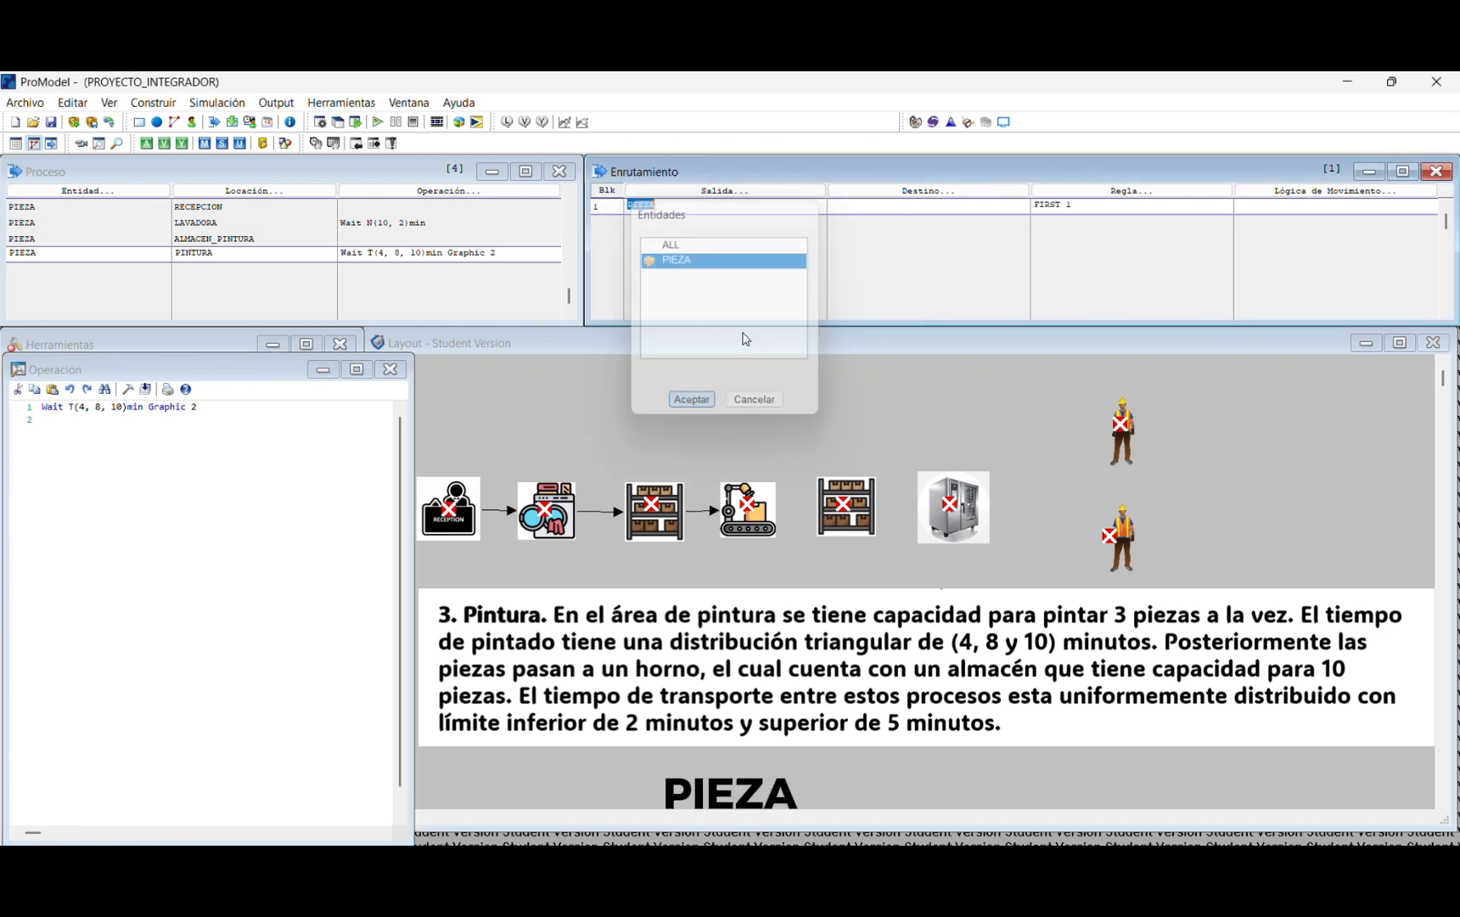
click(940, 210)
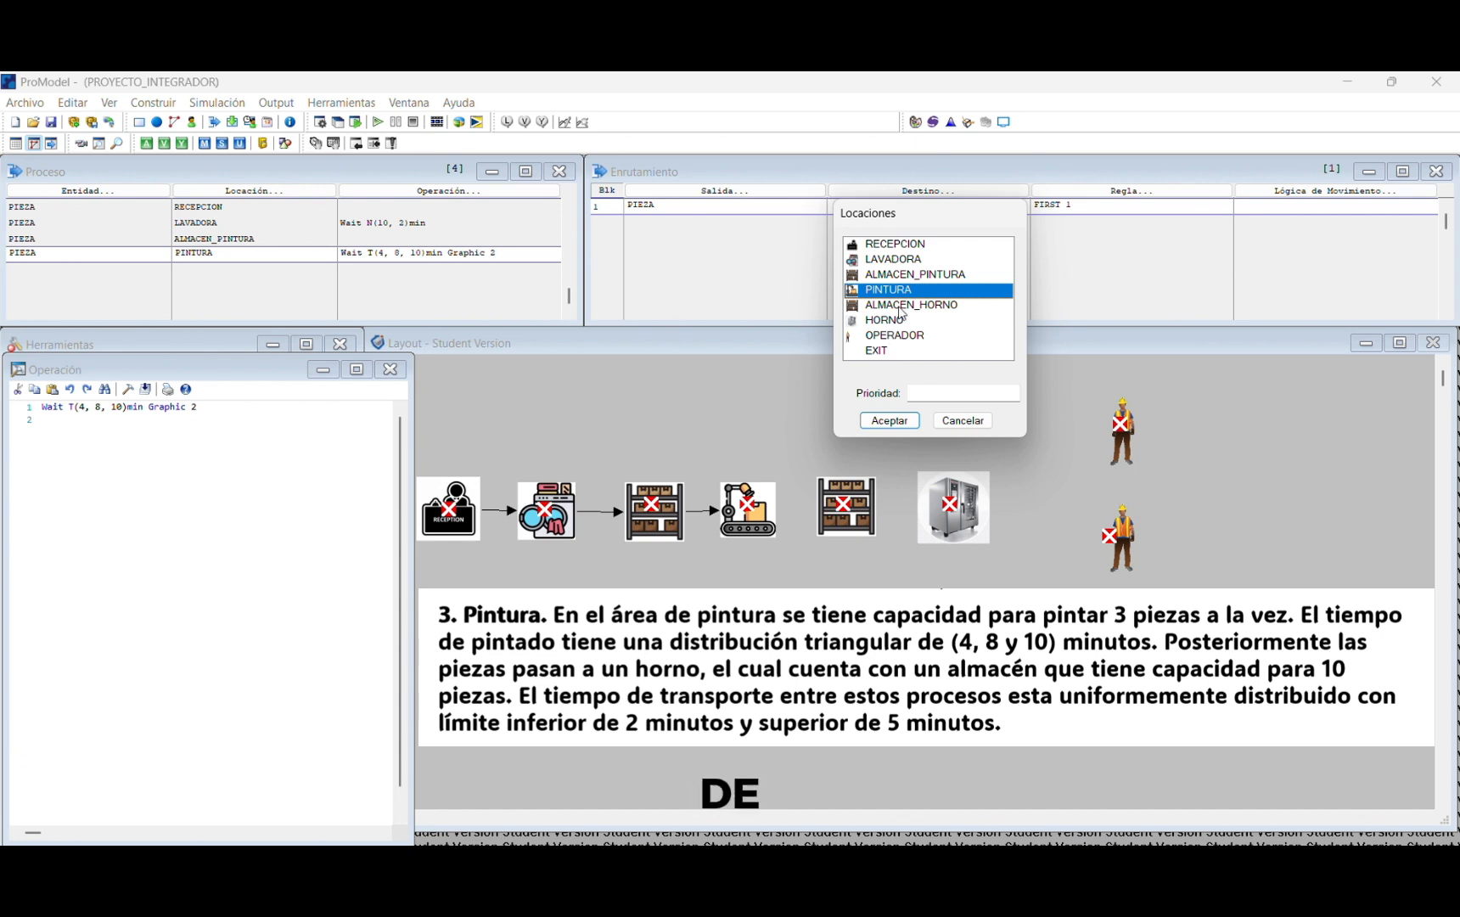
click(917, 308)
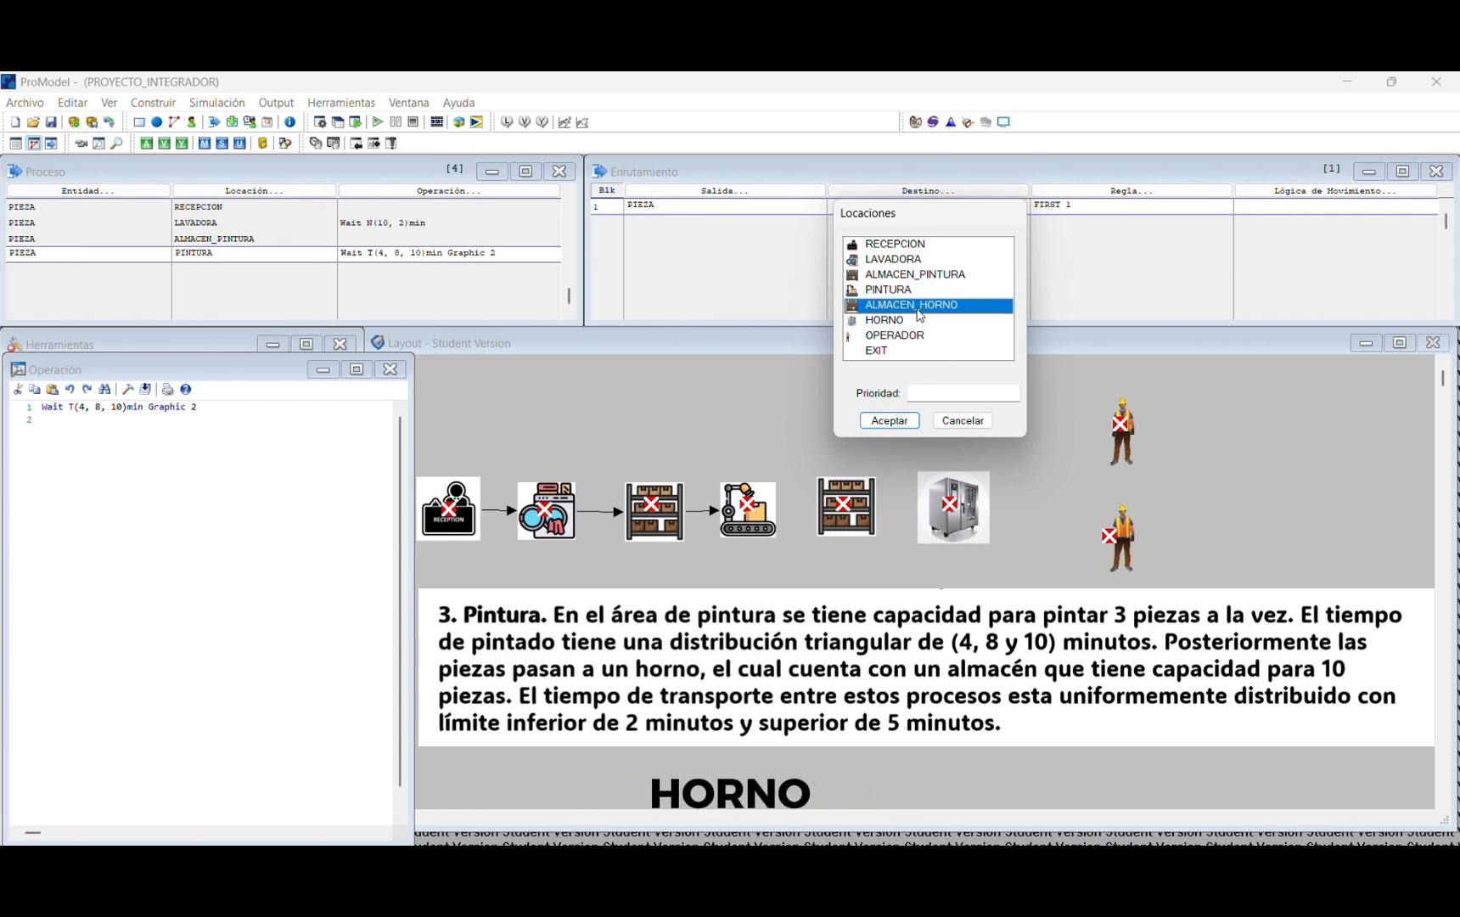
click(883, 420)
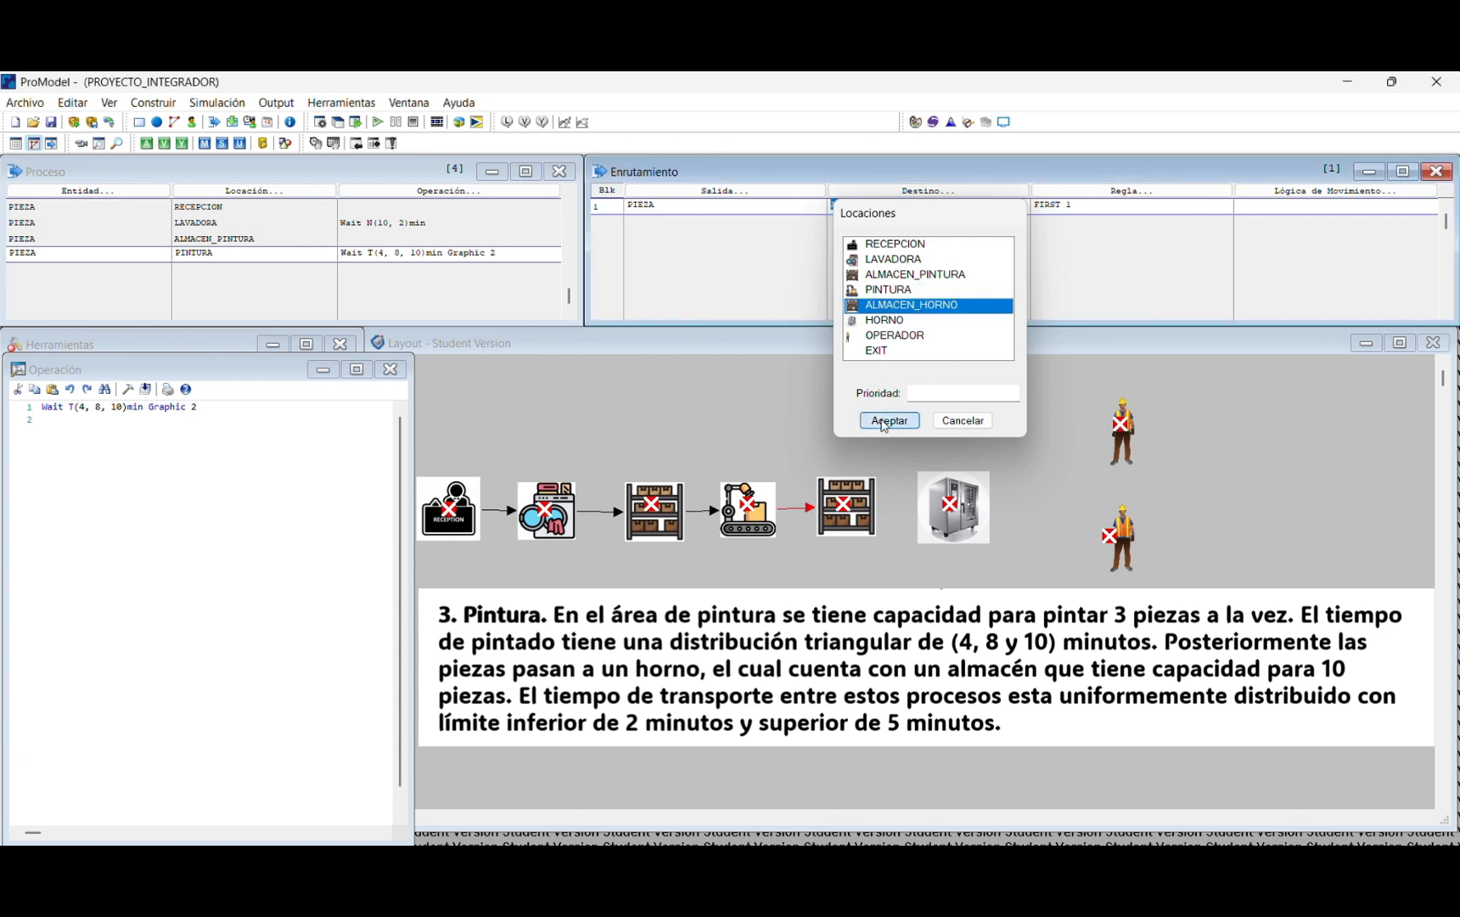
Step: Define the movement logic of the route from PINTURA to ALMACEN_HORNO as Move For U(5, 2)min
click(1277, 205)
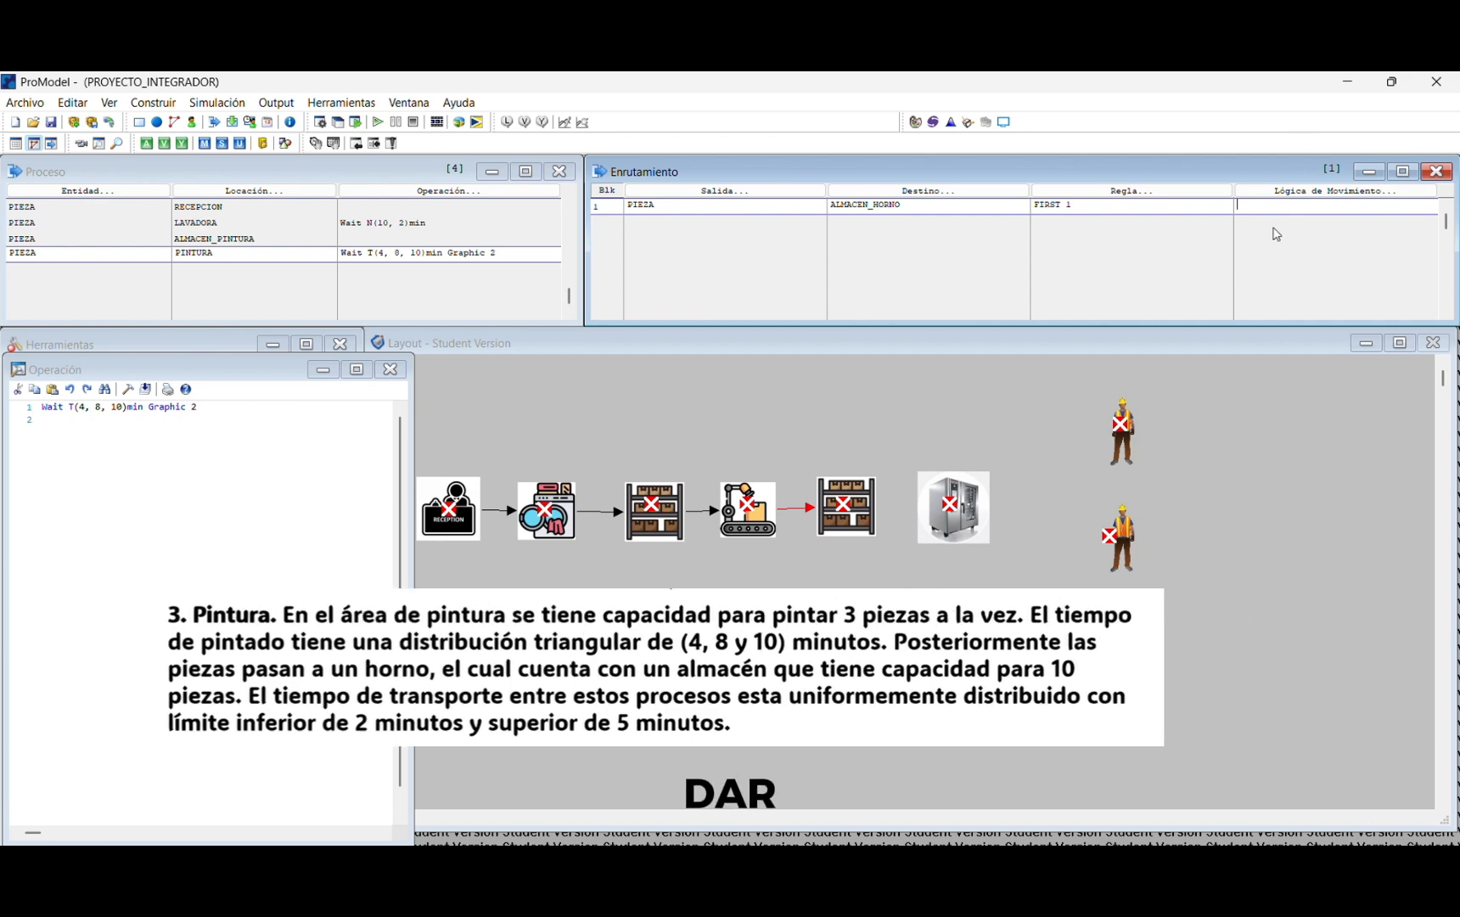
click(1288, 202)
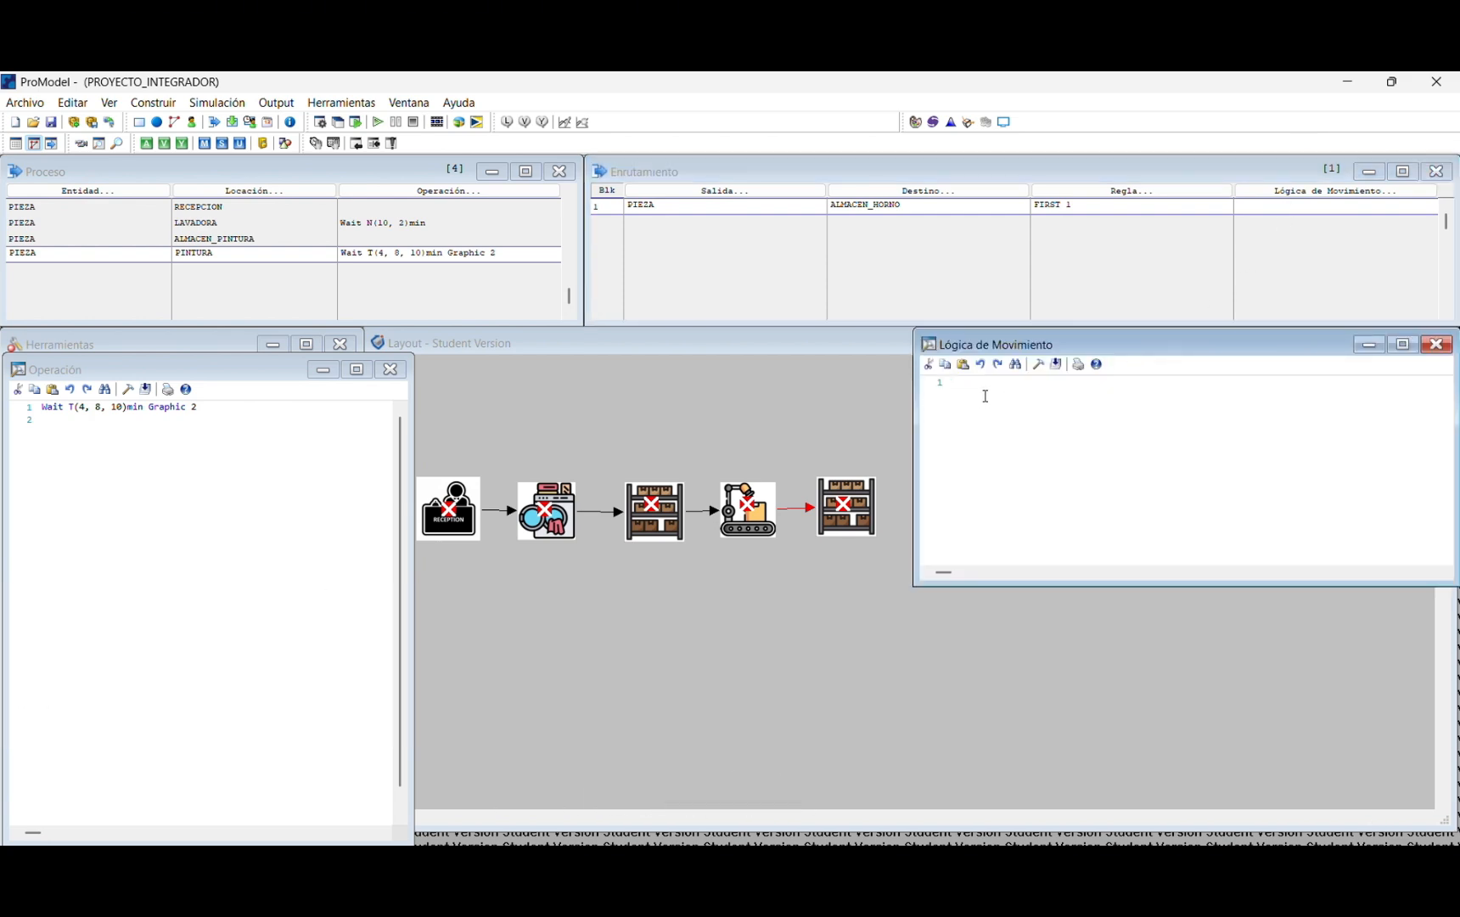
text(MOVE)
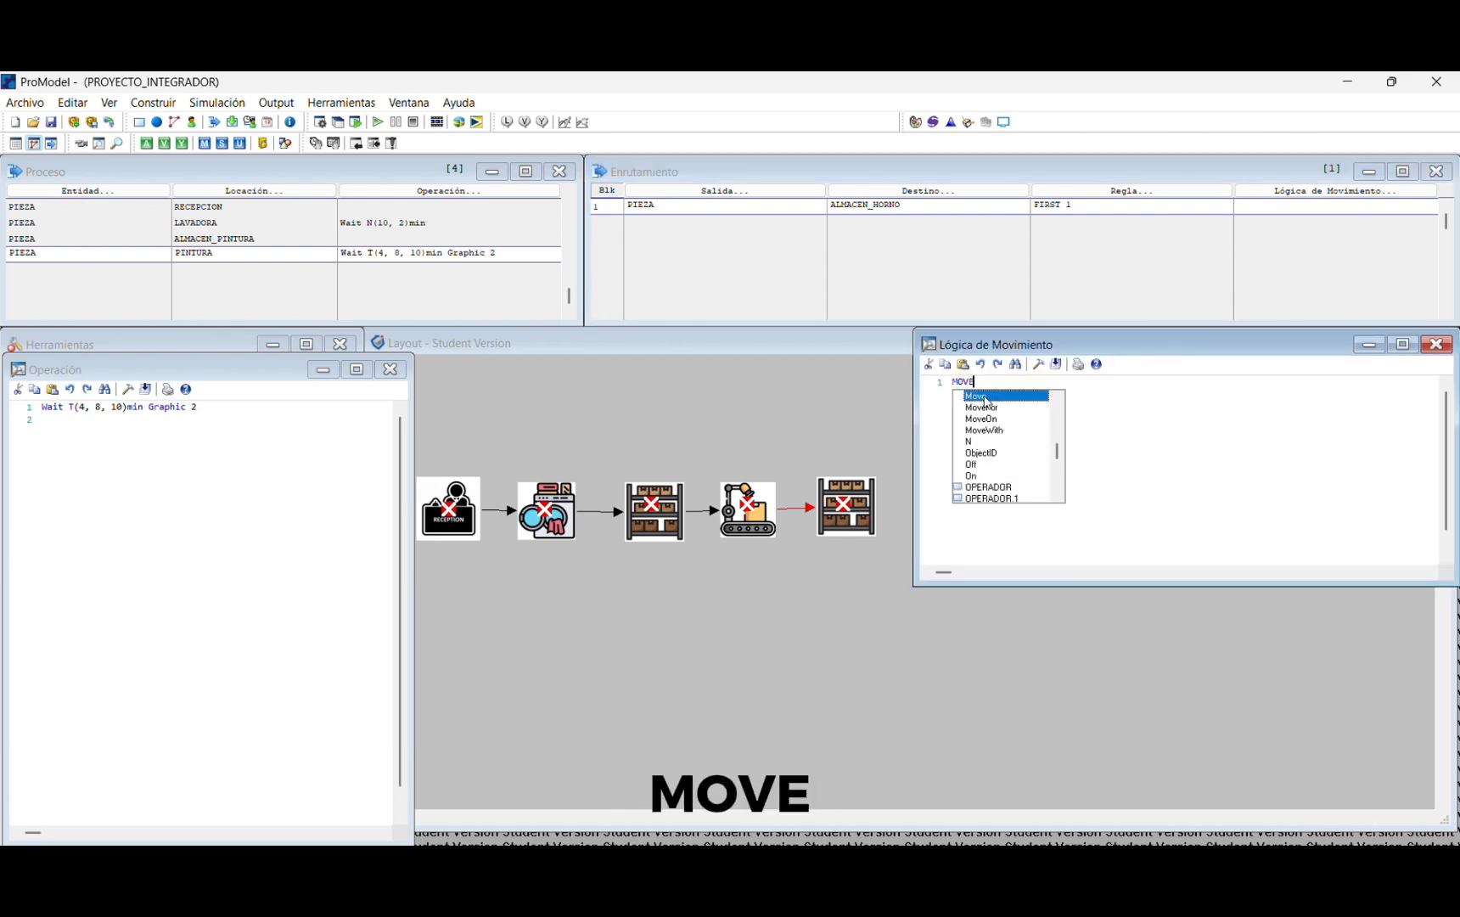
double_click(986, 398)
text(For )
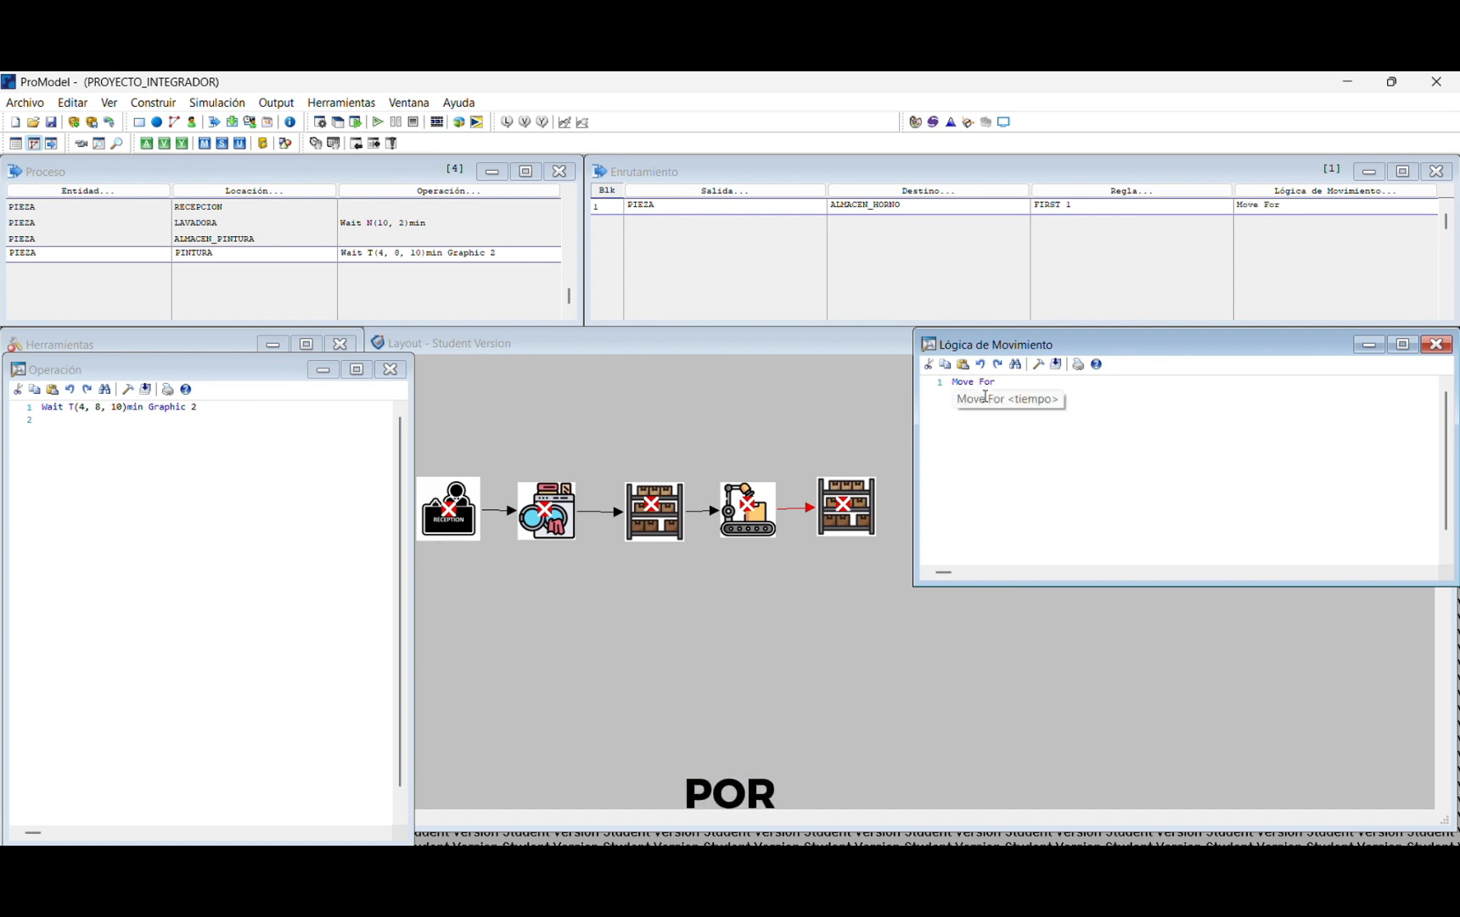
text(U)
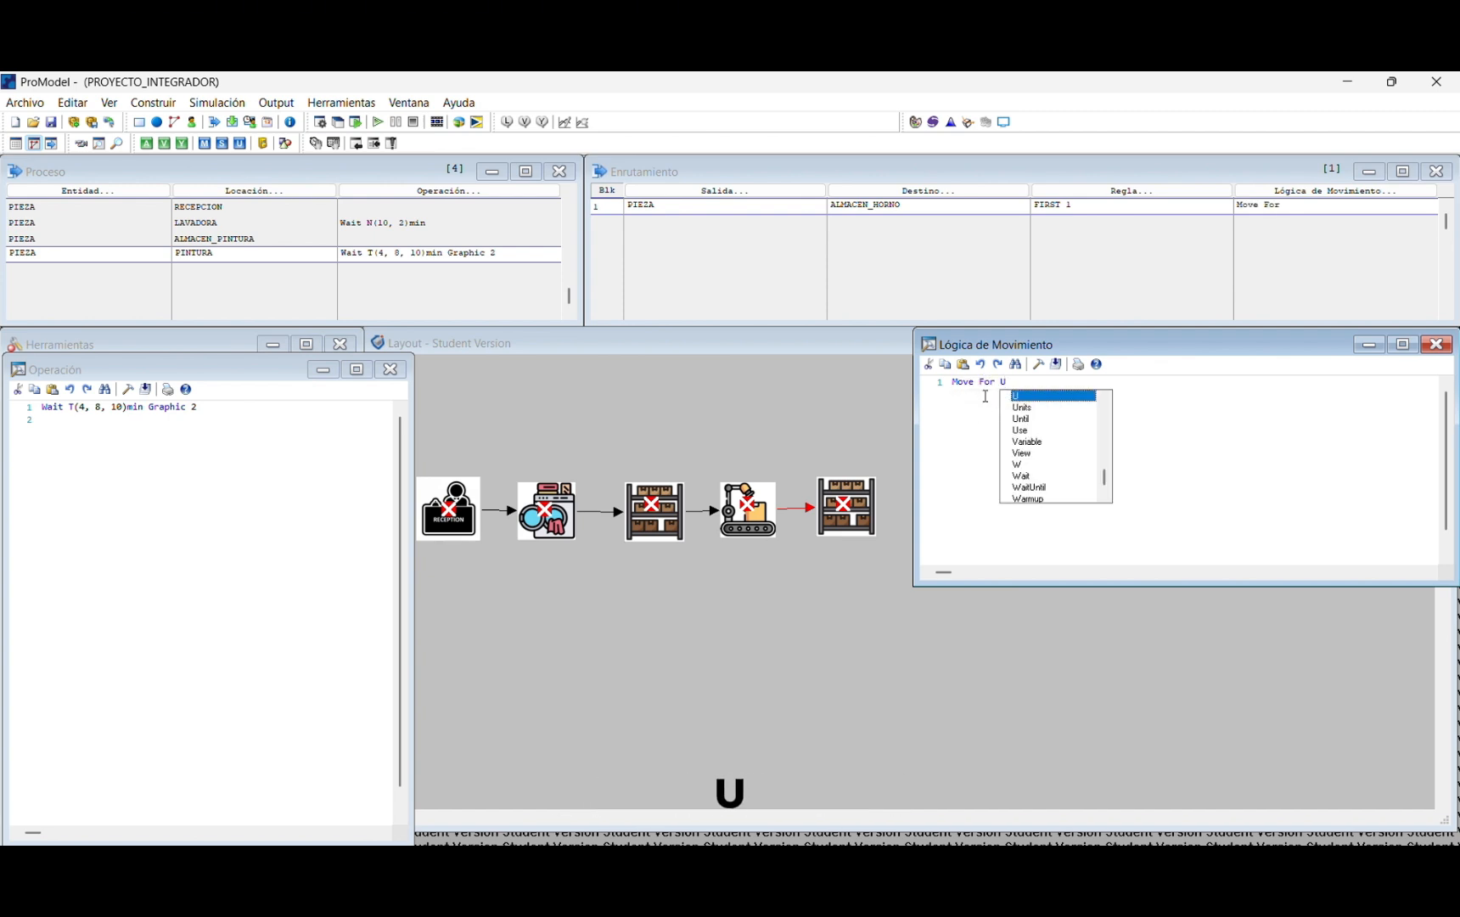
text(()
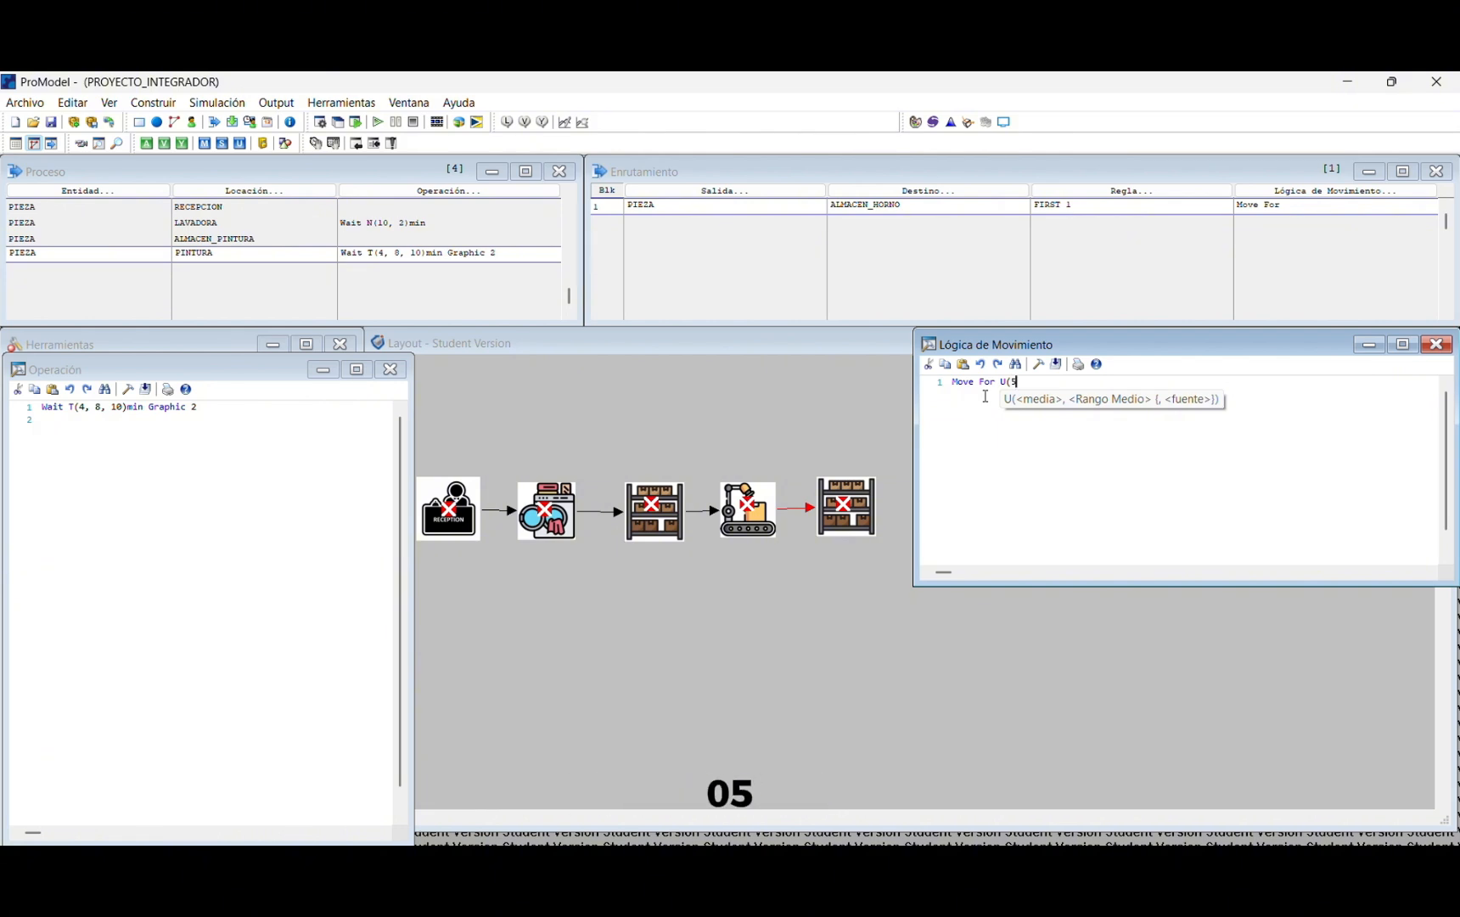
text(5, 2)
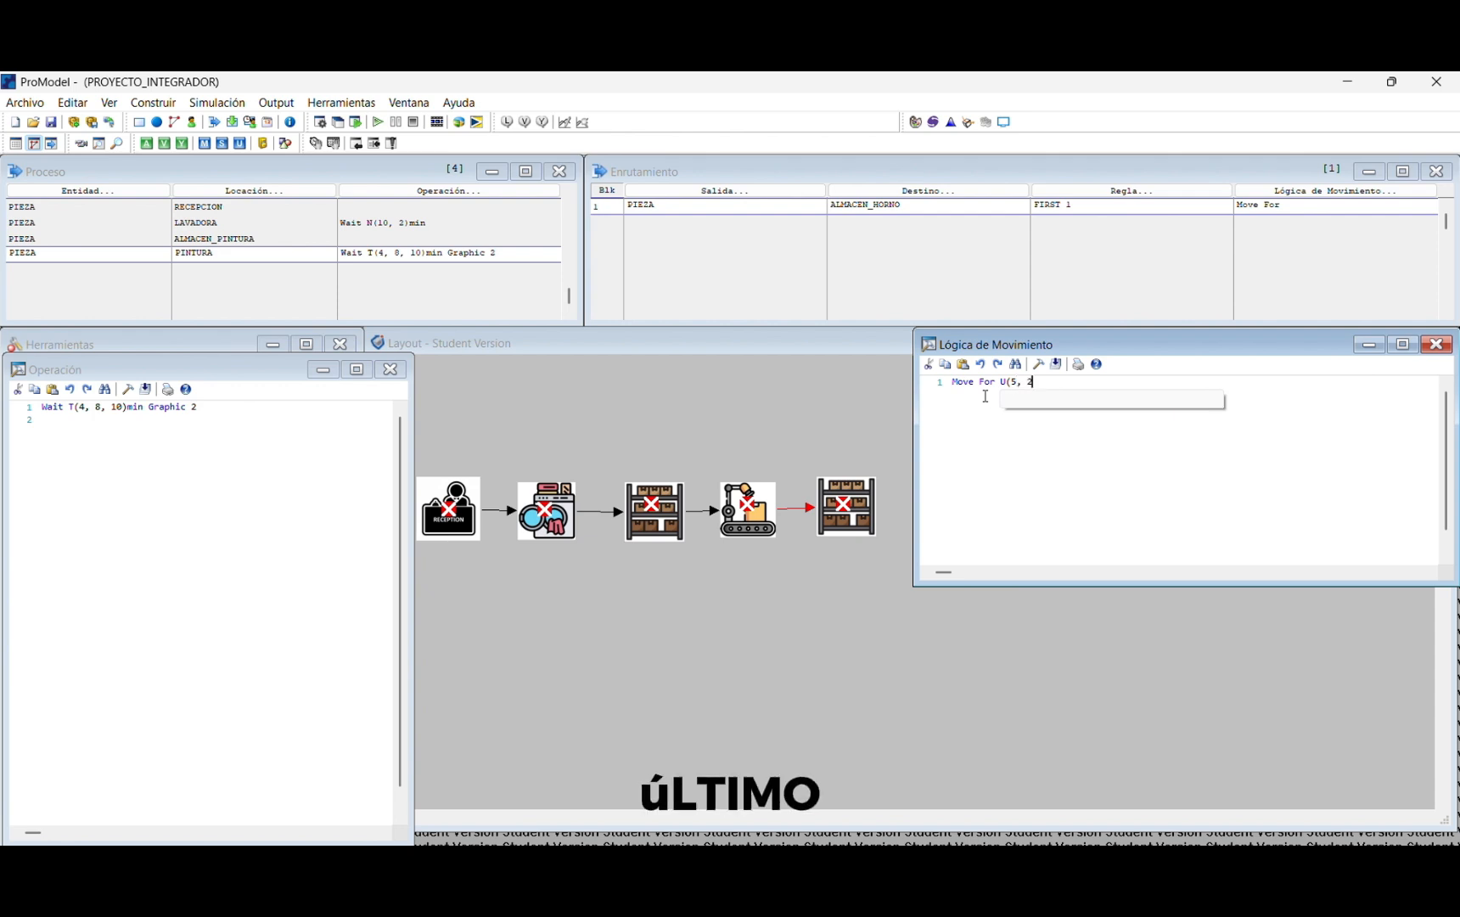
text()min)
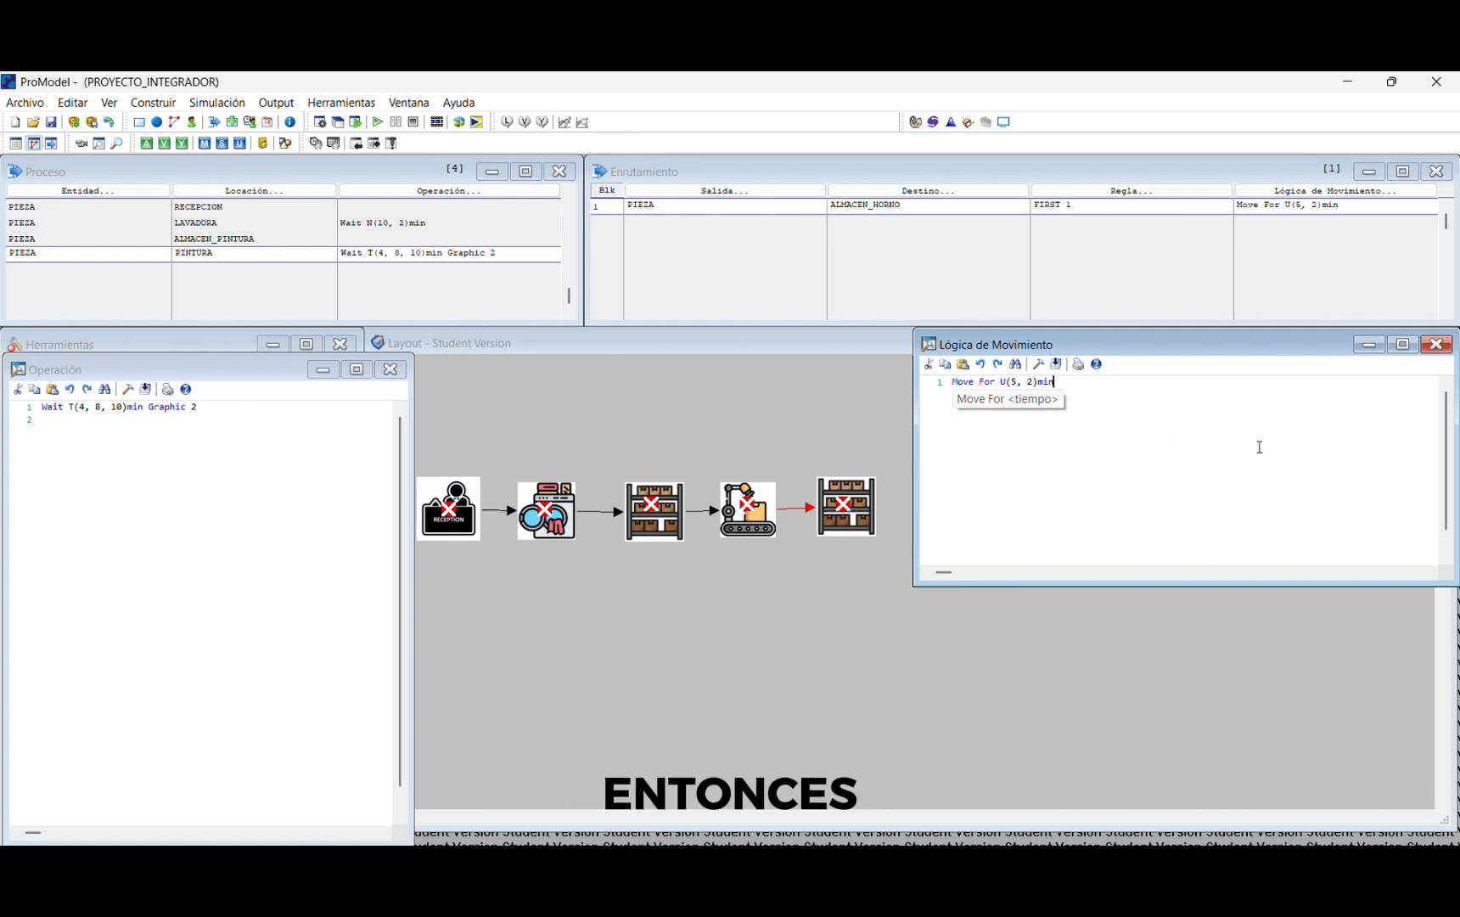
Step: Add a fifth process record for entity PIEZA at location ALMACEN_HORNO, without an operation
click(132, 253)
key(Return)
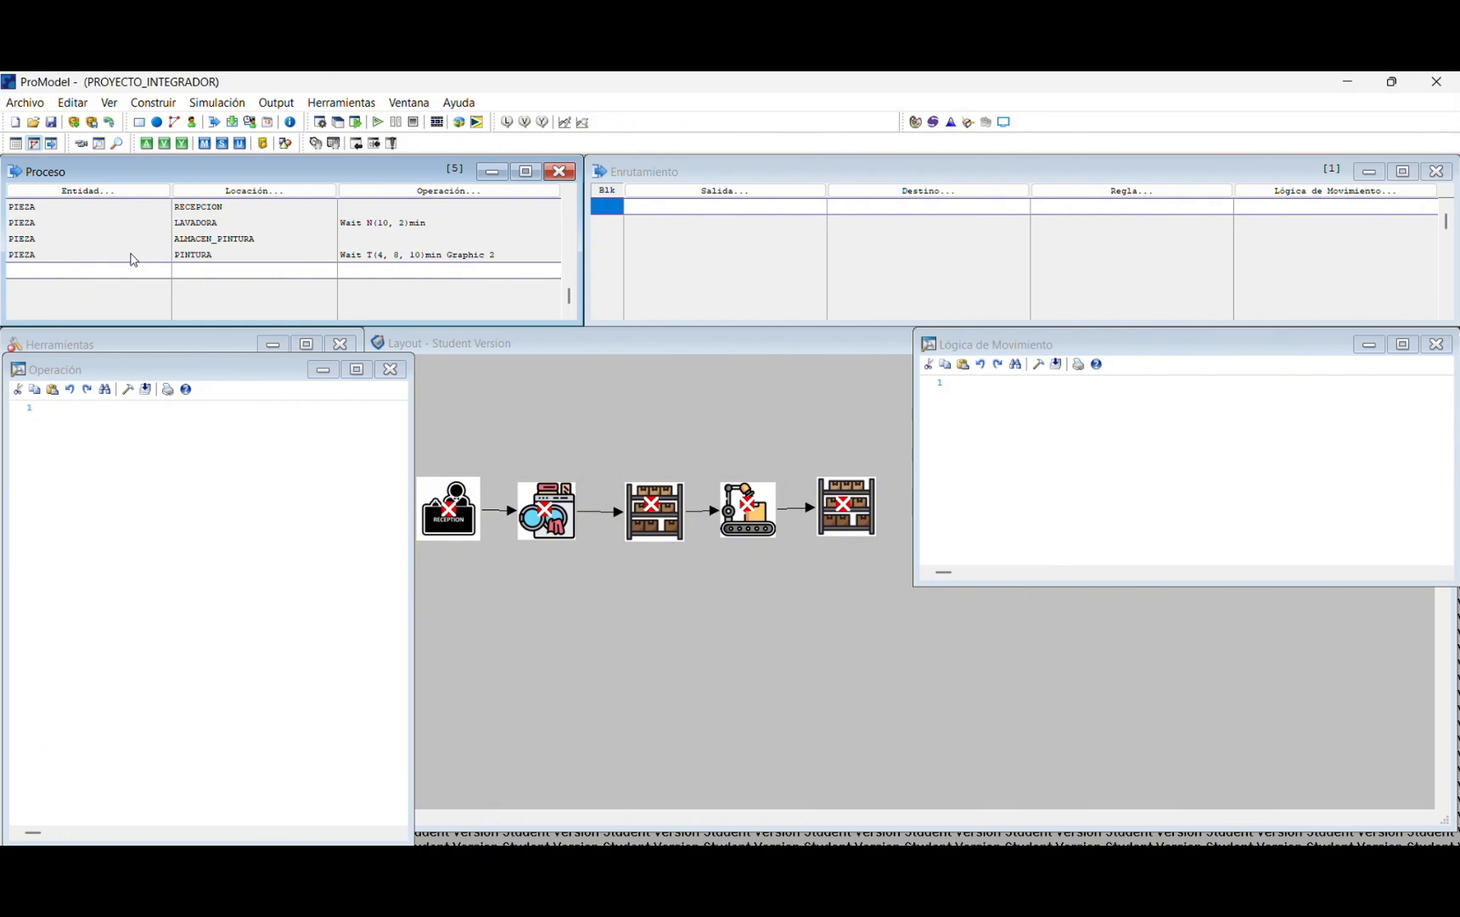
double_click(73, 270)
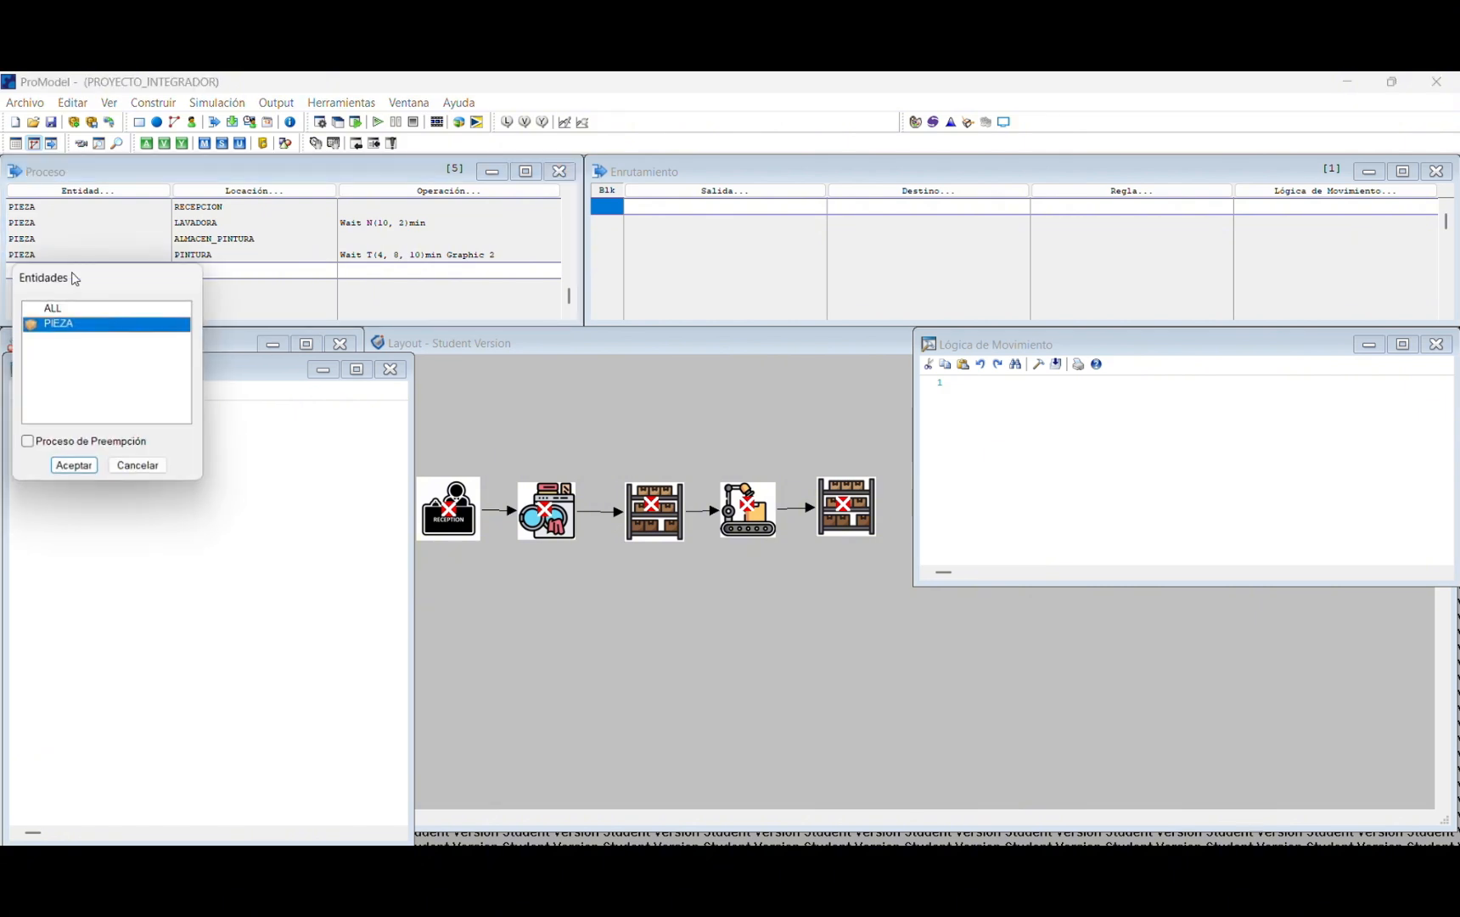
click(63, 465)
click(189, 269)
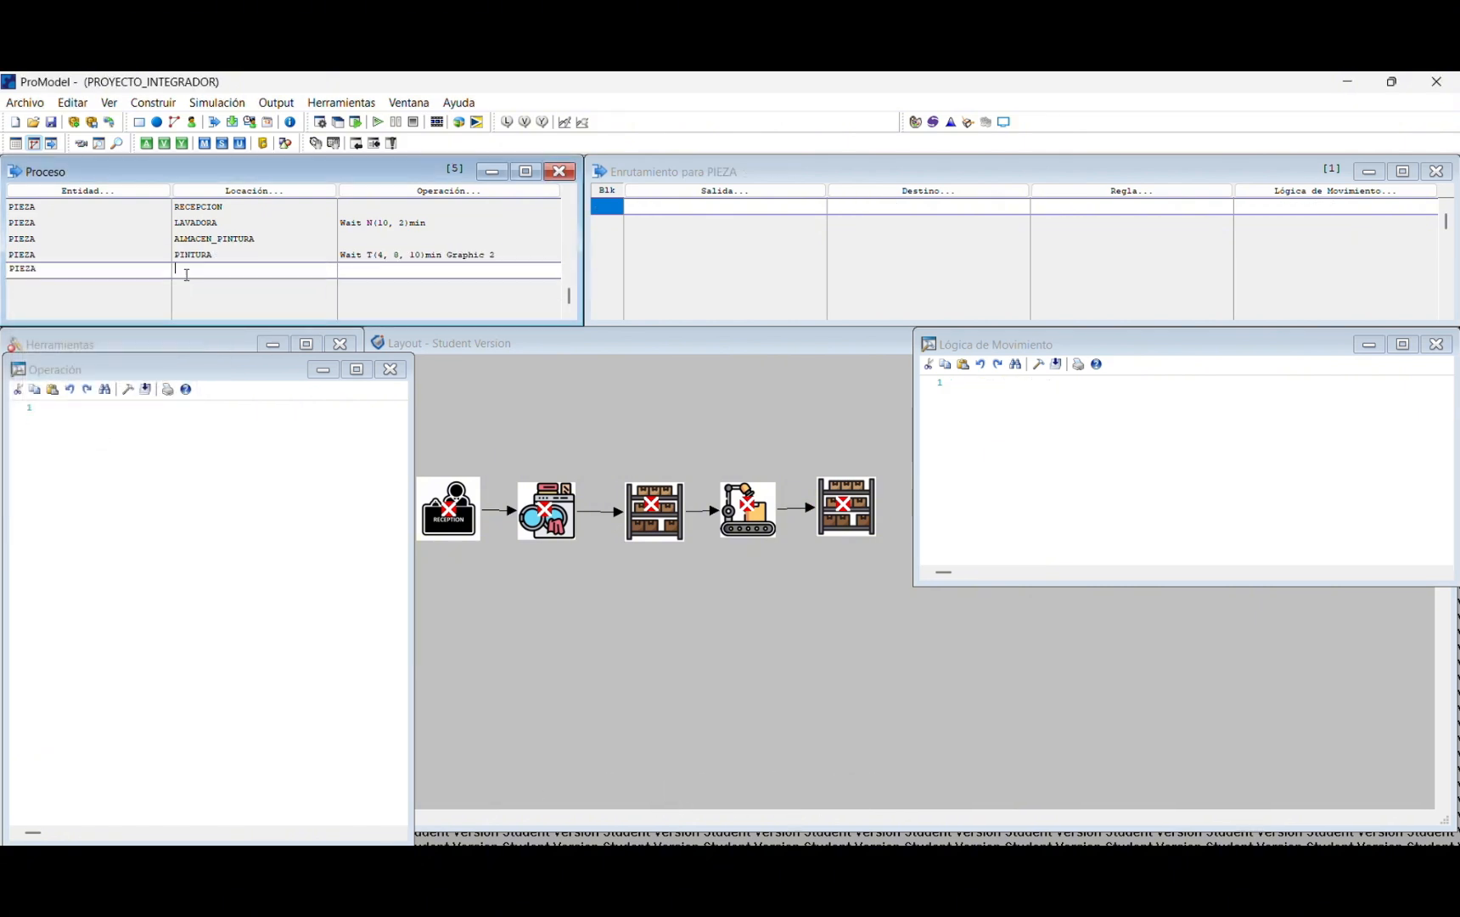
double_click(187, 273)
click(239, 467)
Step: Route PIEZA from ALMACEN_HORNO to HORNO with the movement logic MOVE FOR U(5,2)MIN
click(710, 205)
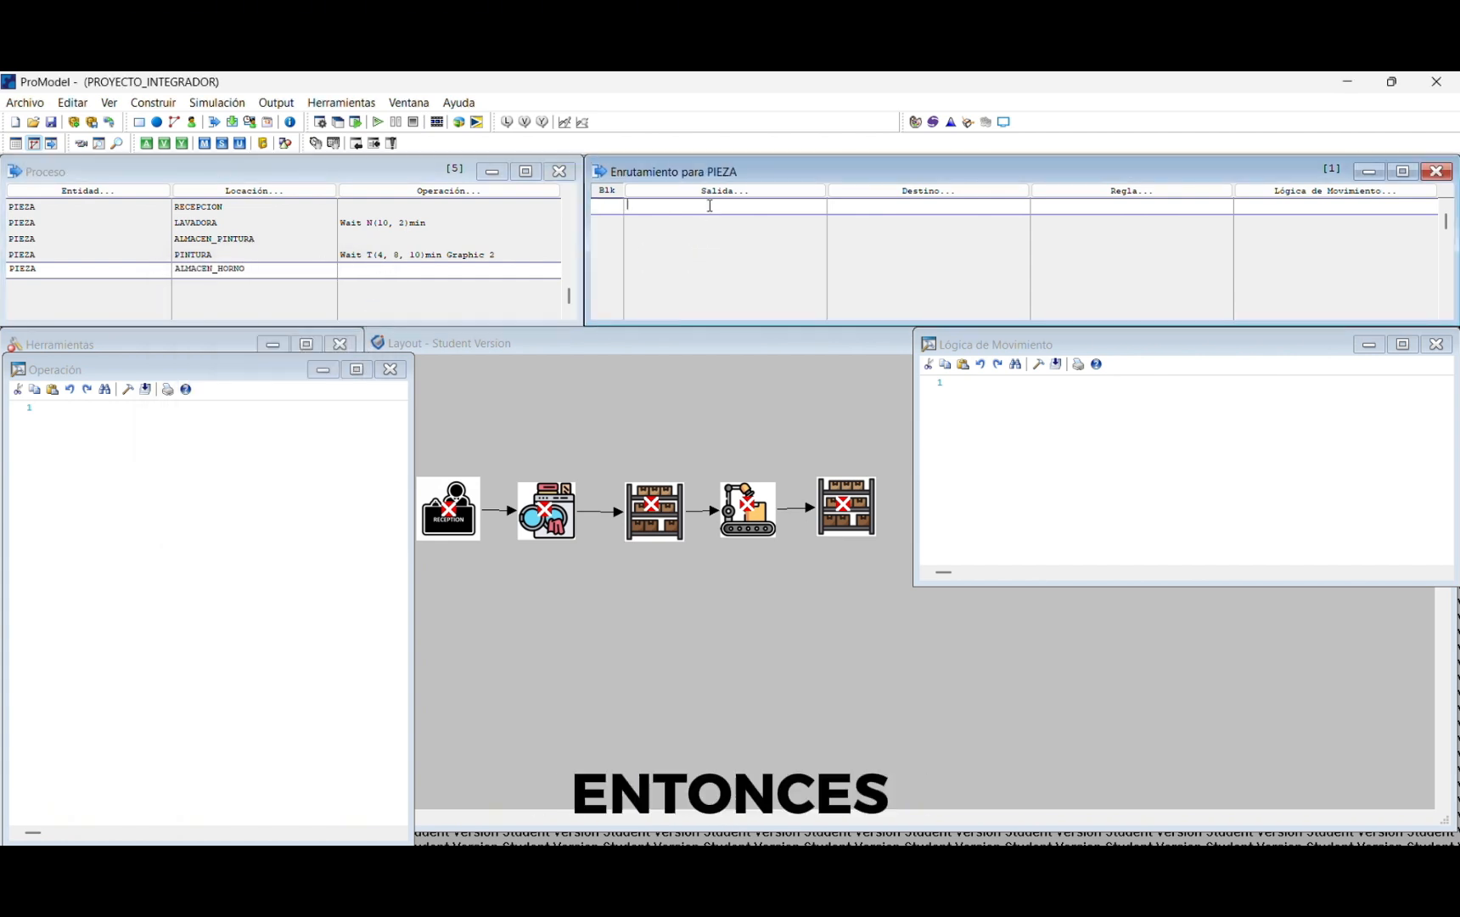
double_click(710, 206)
click(691, 399)
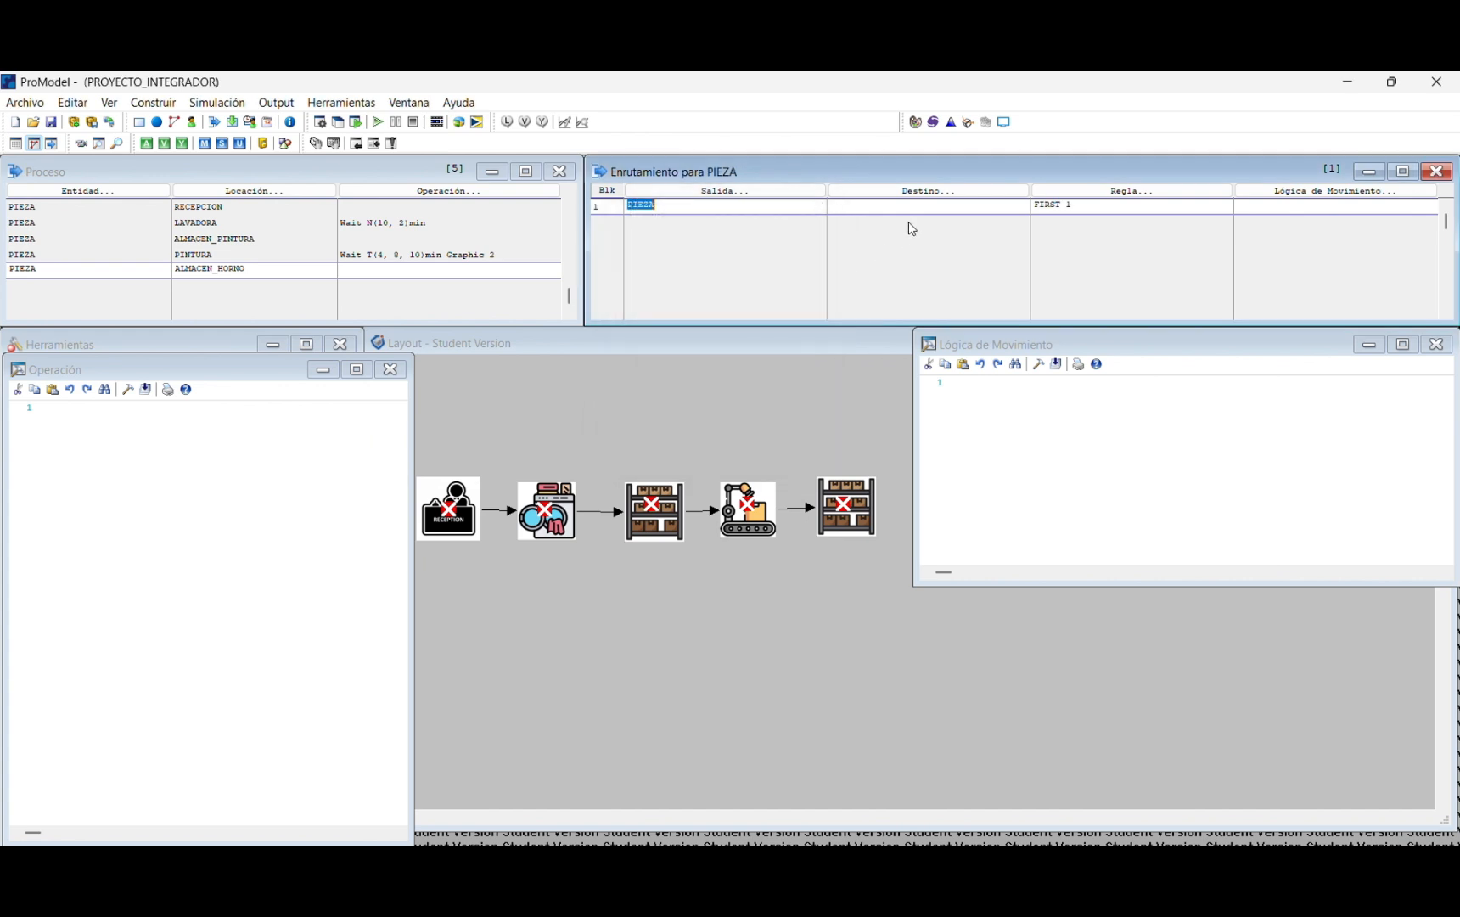
double_click(924, 210)
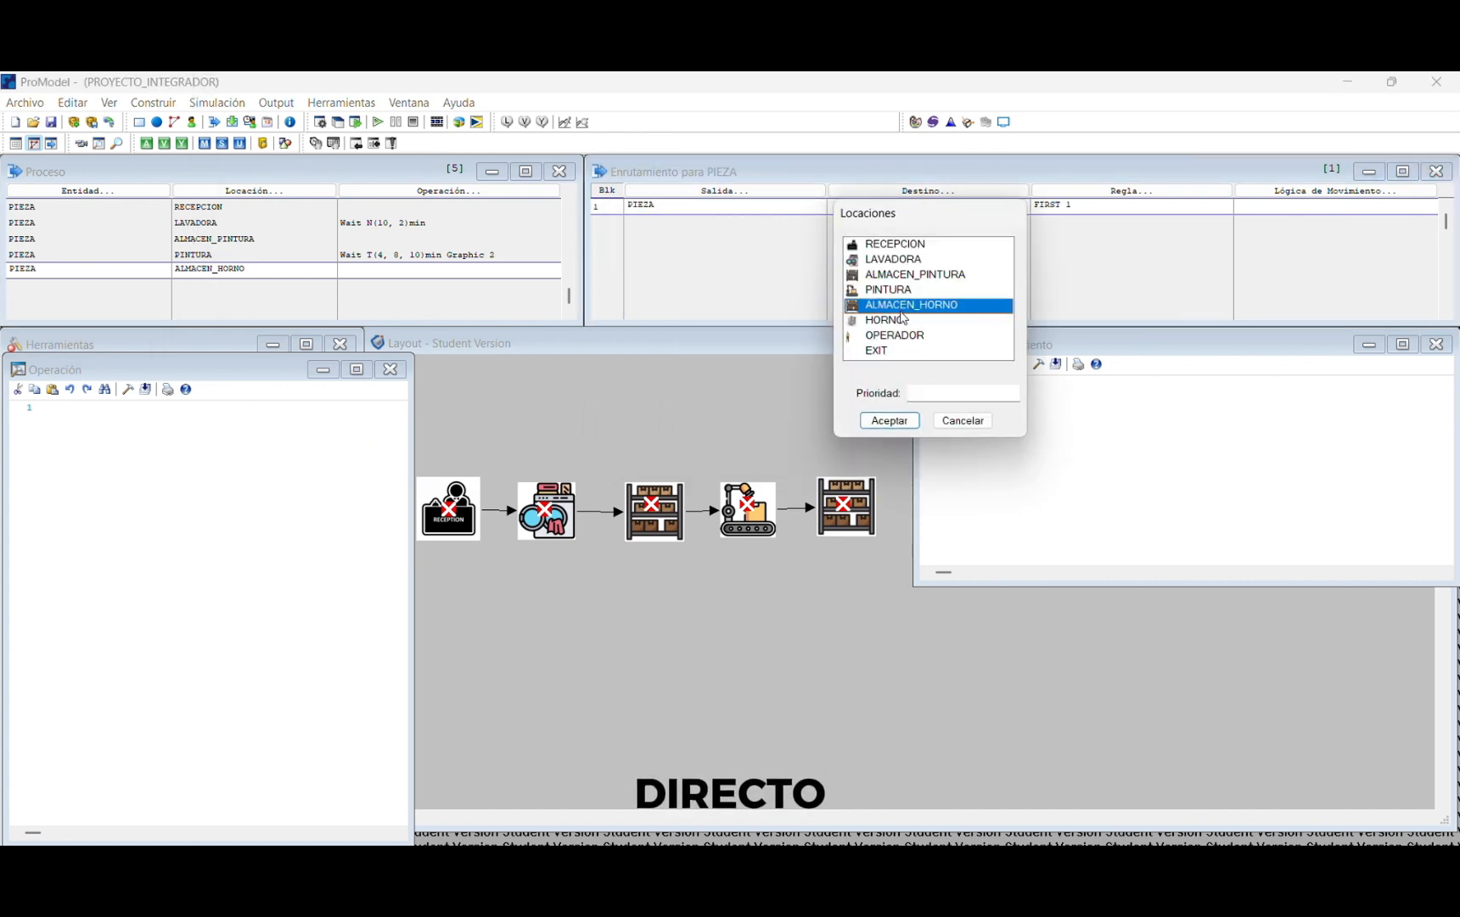
click(902, 318)
click(883, 424)
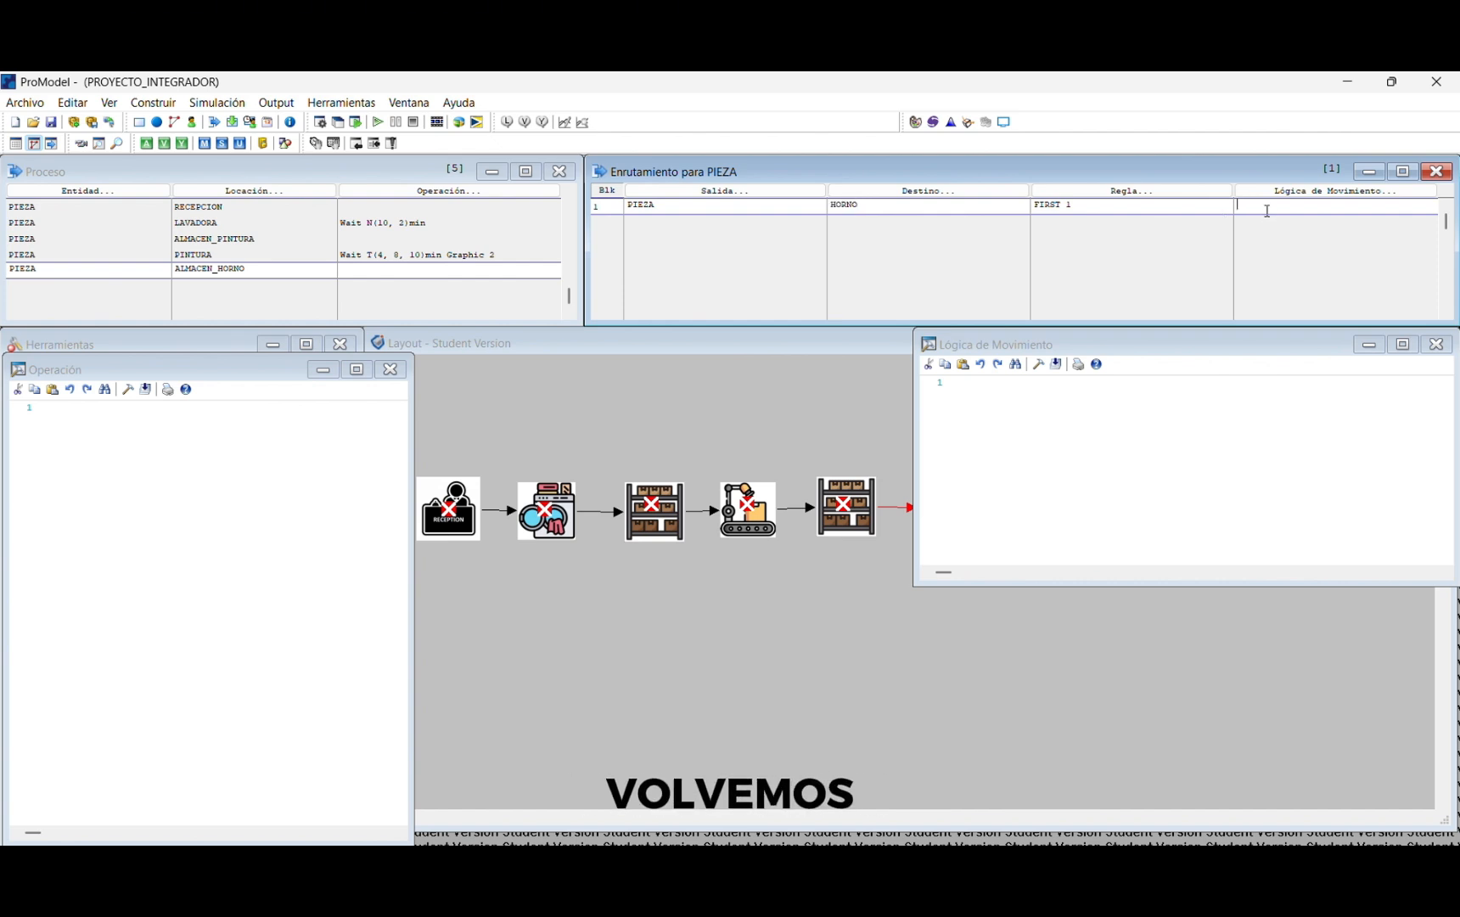
text(MOV)
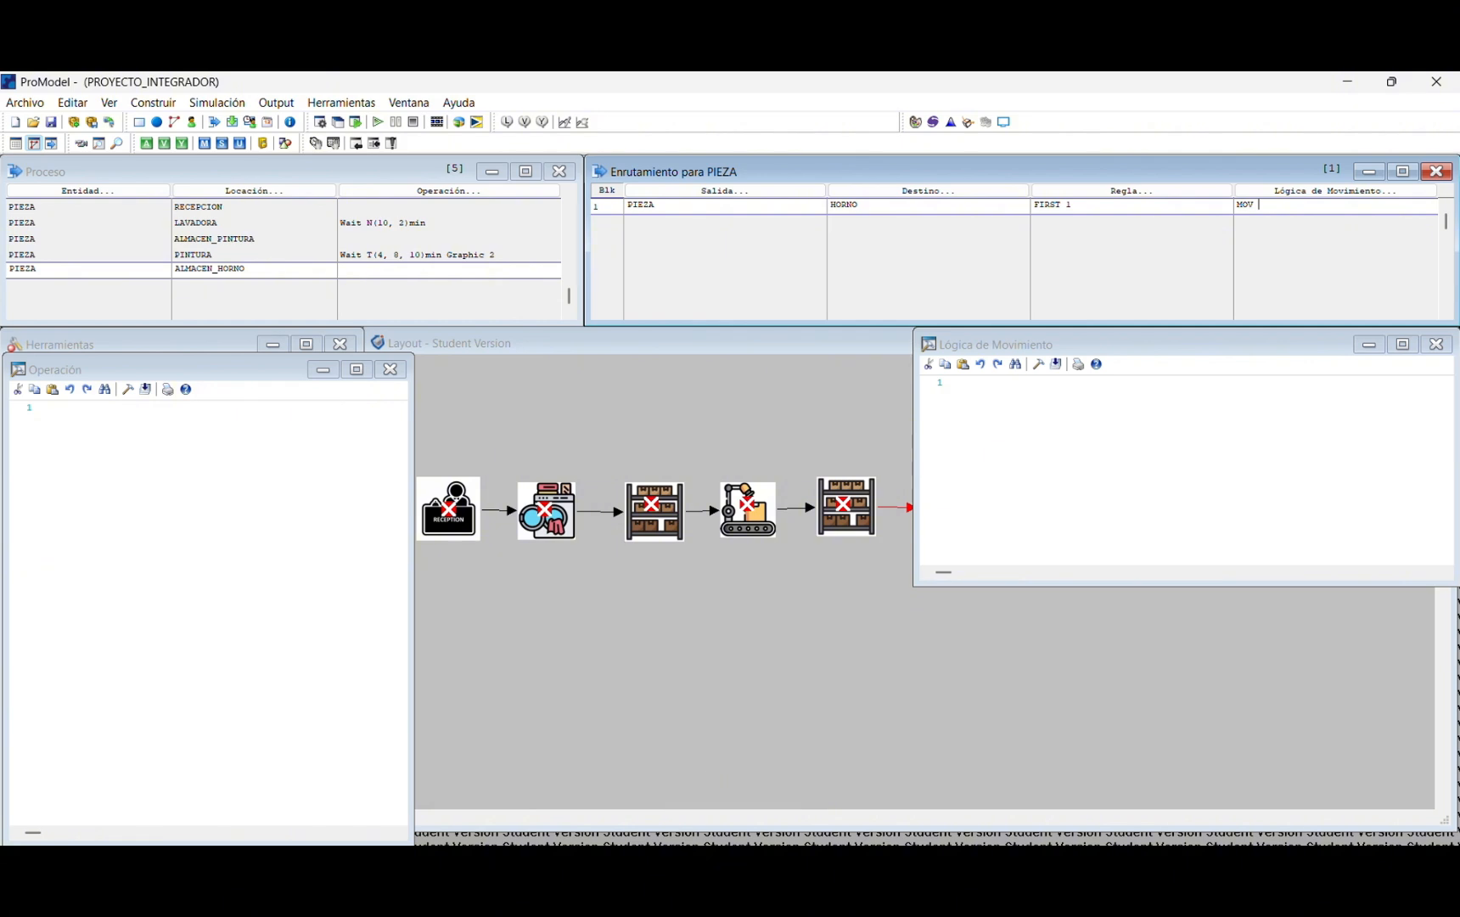
text(E FOR U(5,2)MIN)
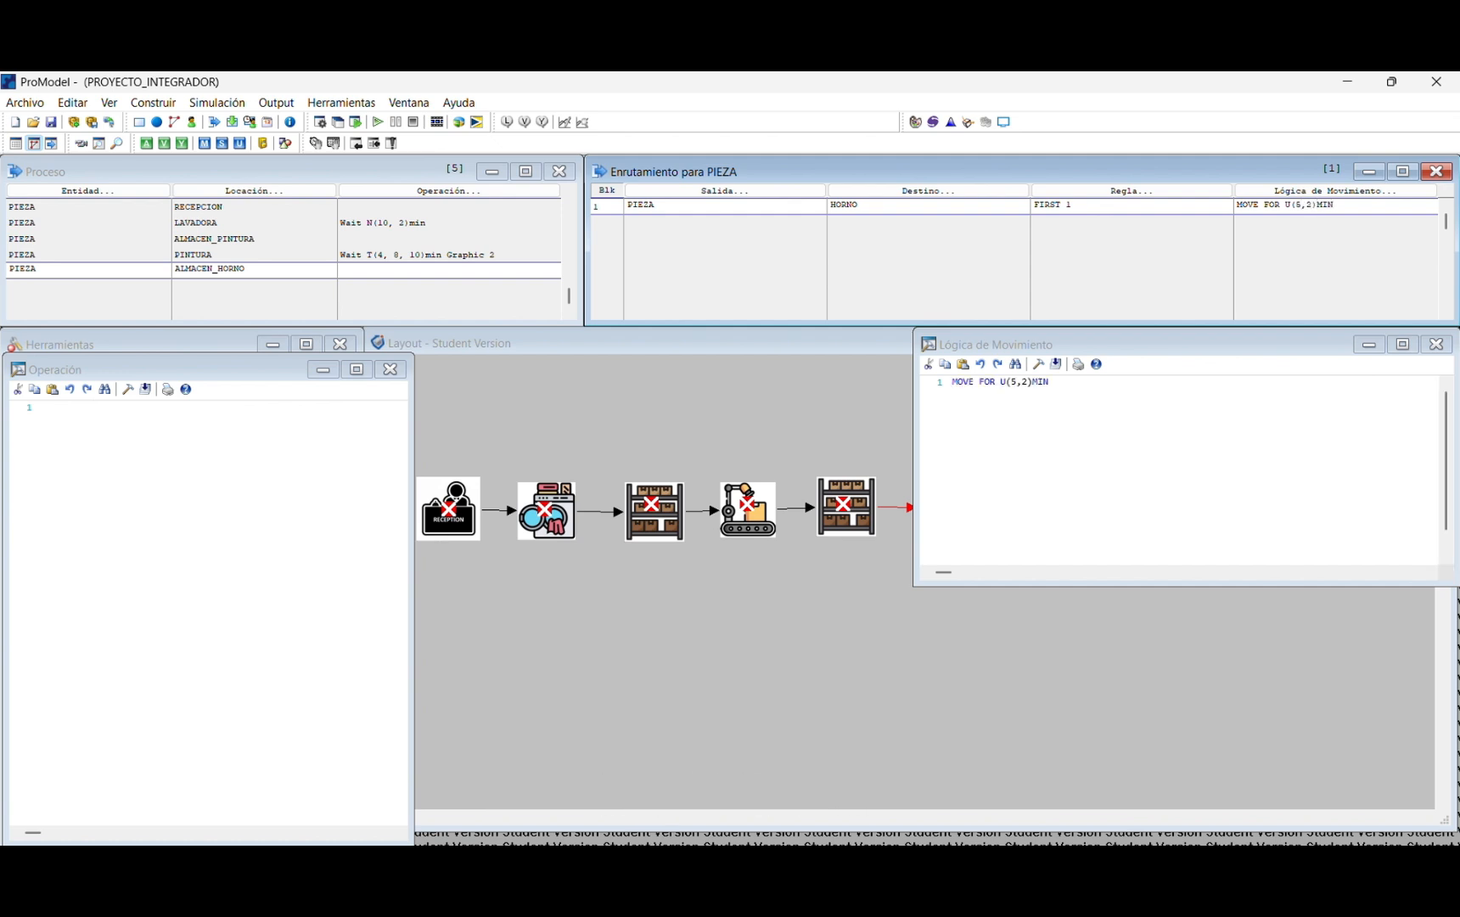
click(1253, 218)
Step: Add a sixth process record for entity PIEZA at location HORNO
click(100, 270)
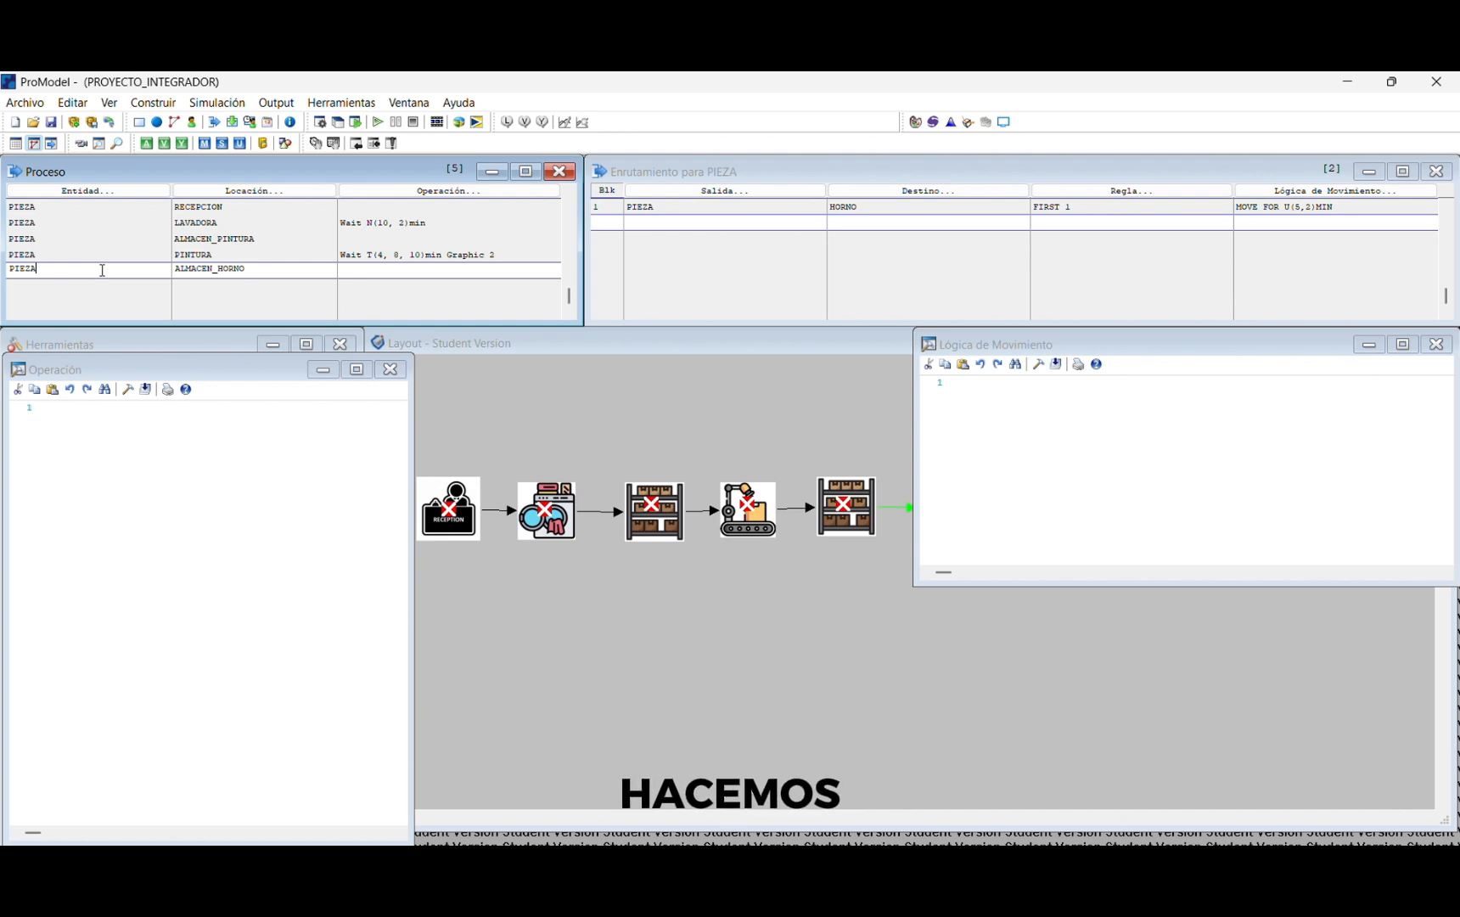
key(Return)
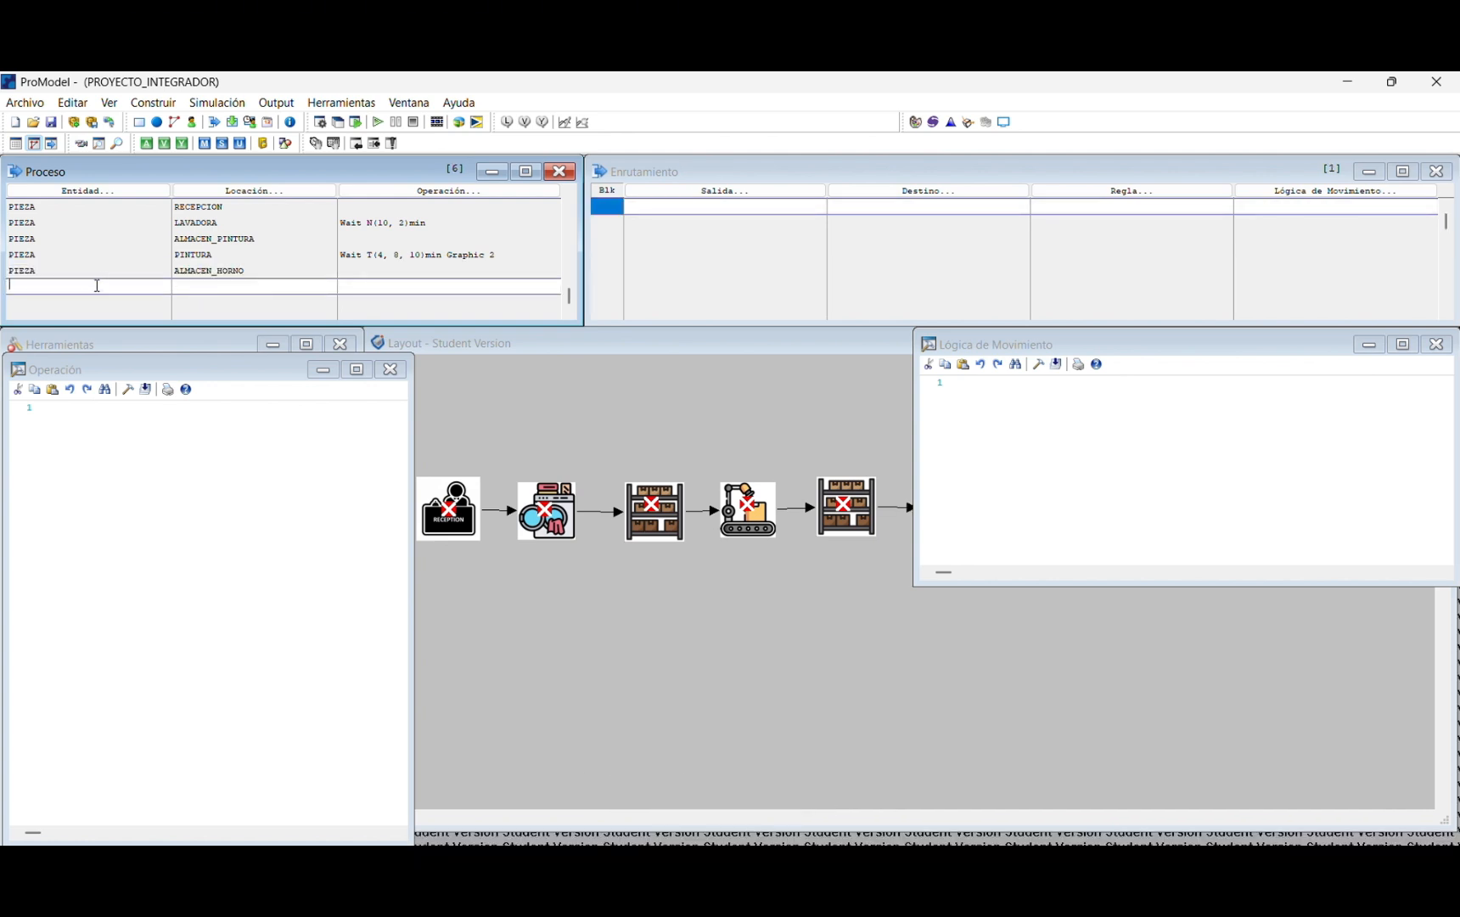
double_click(98, 284)
click(71, 483)
double_click(246, 289)
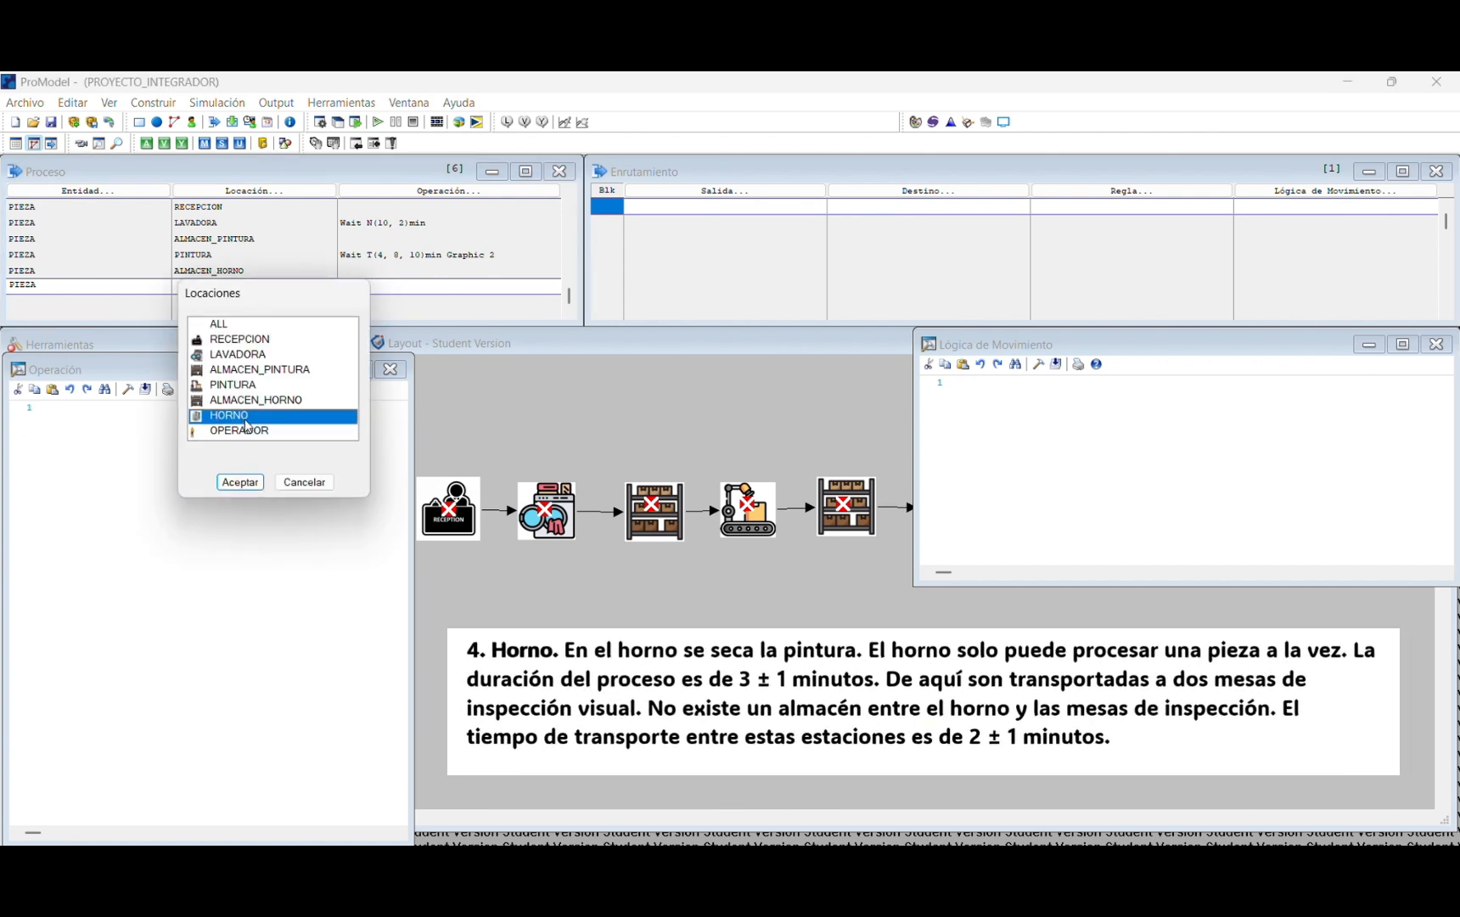
click(240, 481)
Step: Define the operation of PIEZA at HORNO as Wait U(3,1)min Graphic 3
click(392, 283)
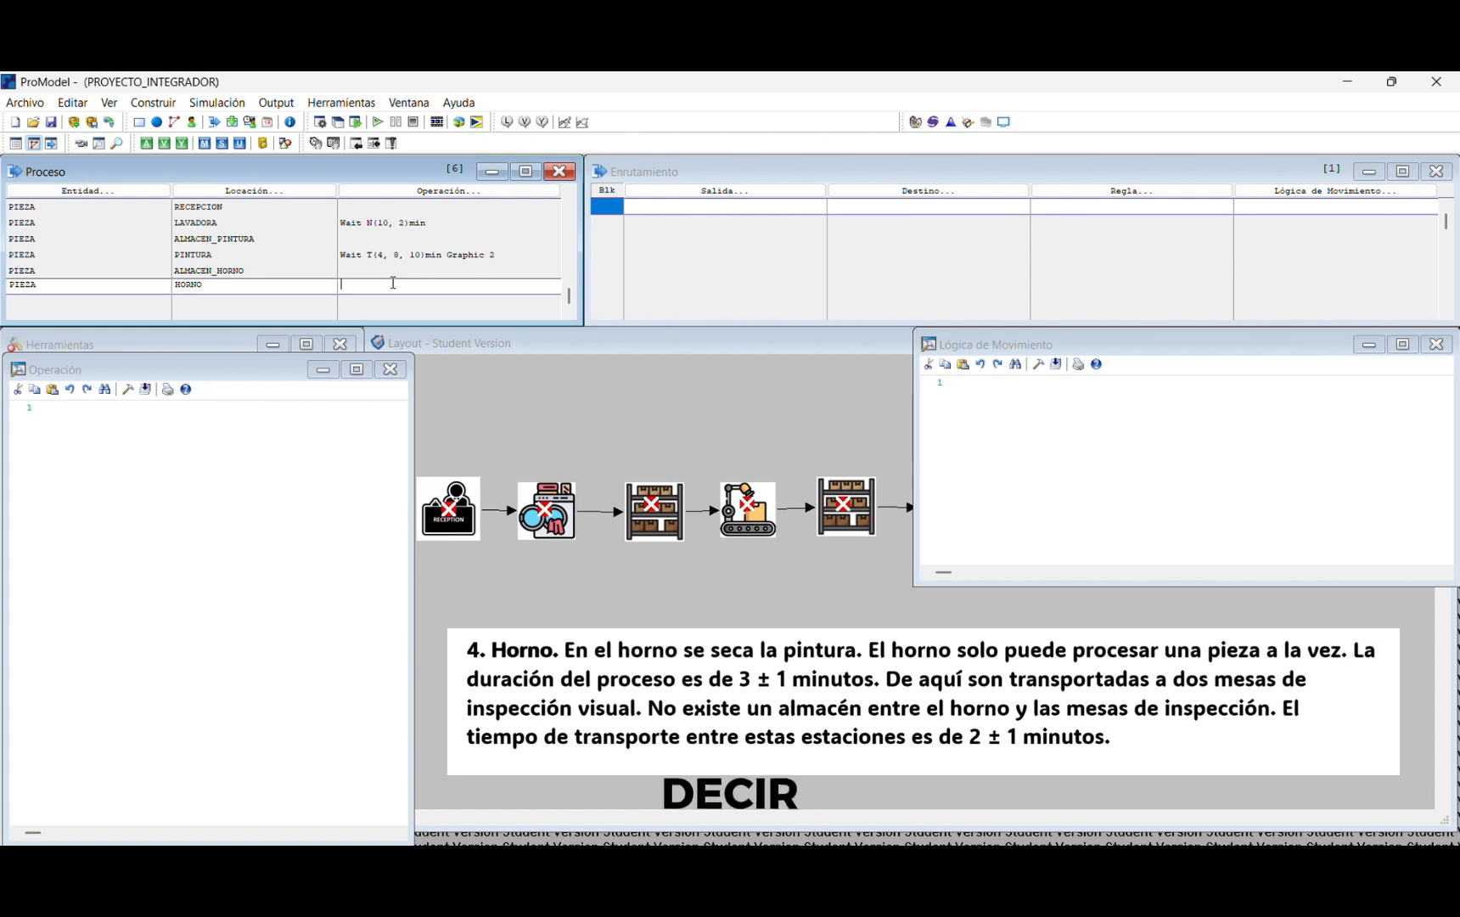
click(262, 428)
text(W)
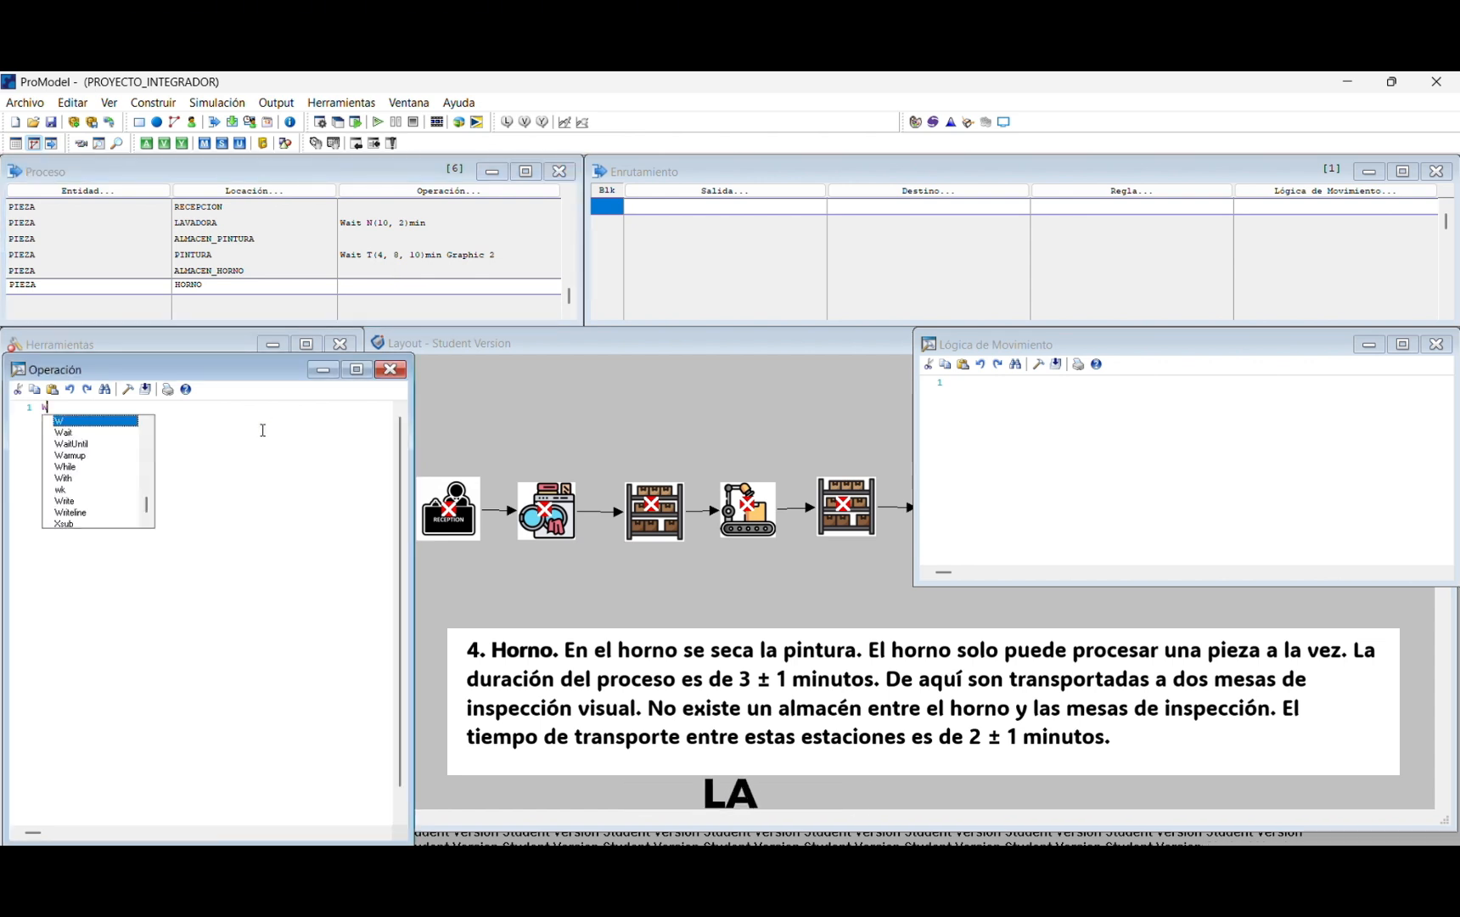
text(AIT U)
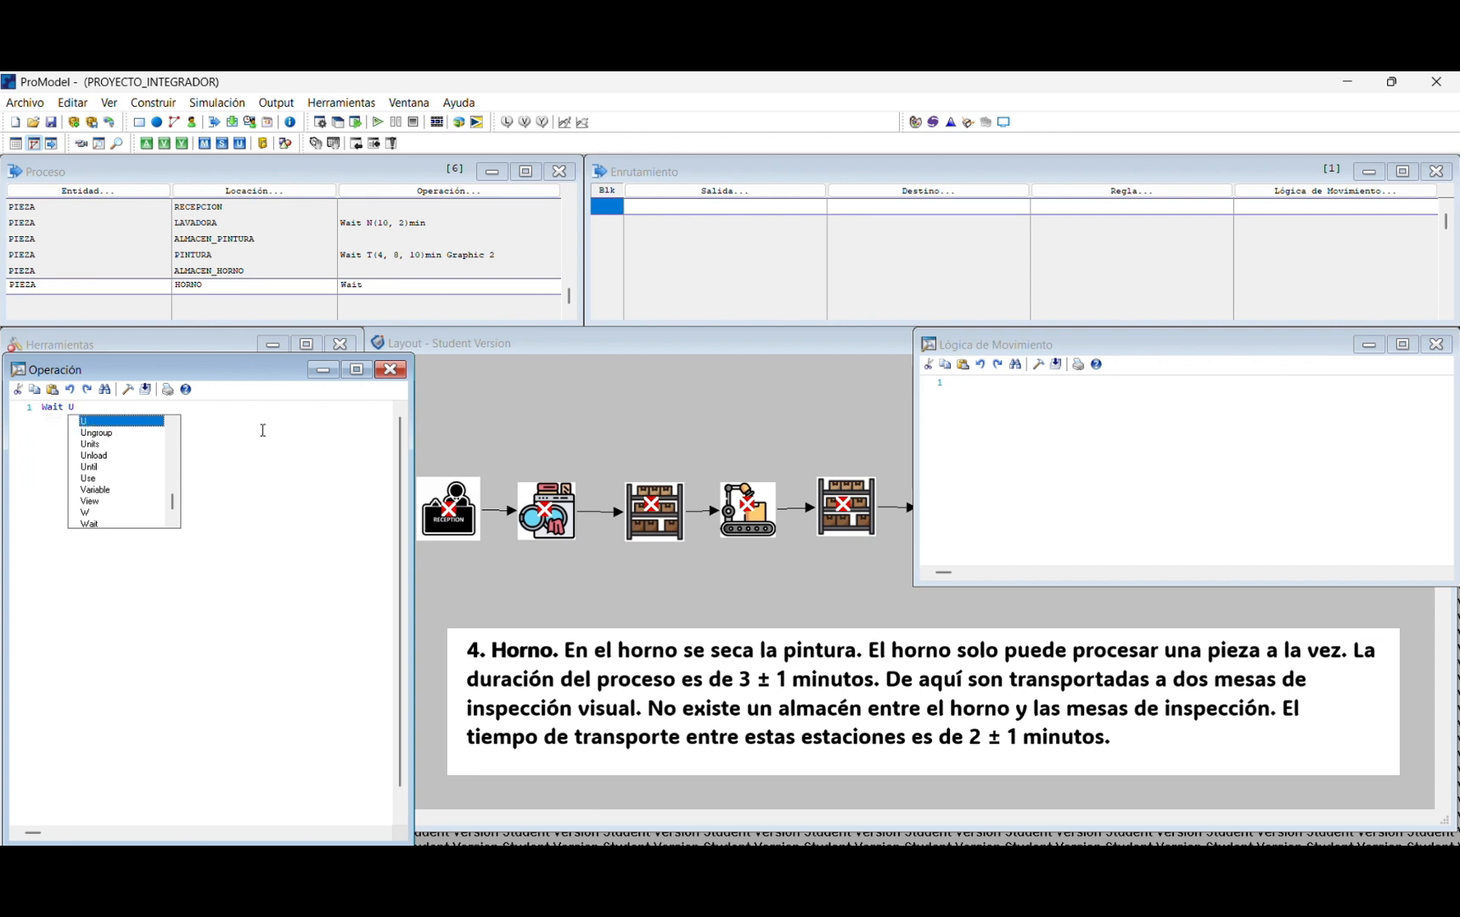
text((3,)
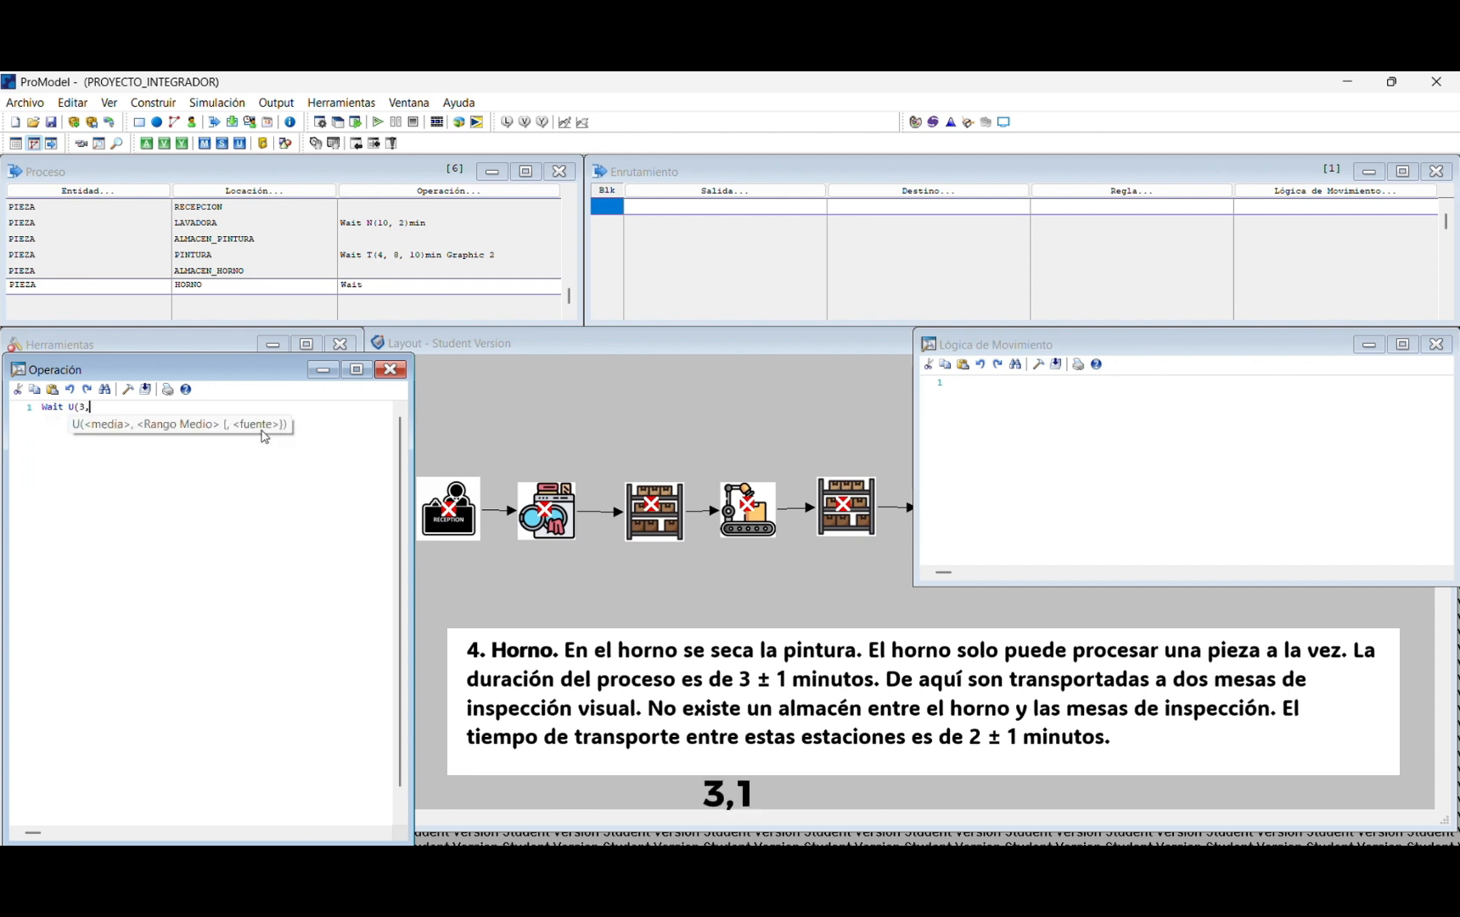
text(1)
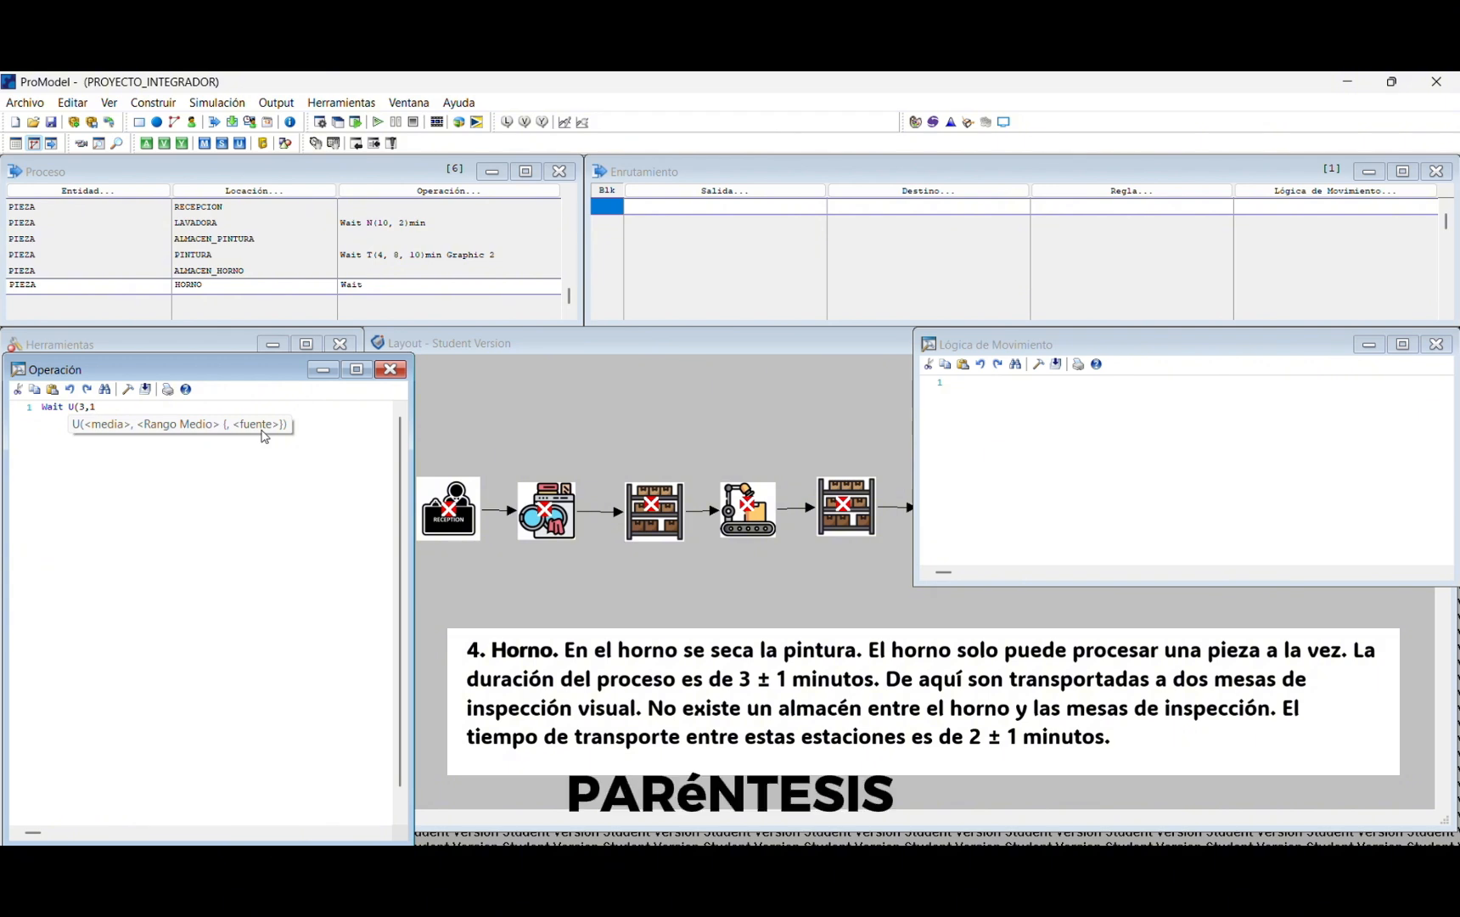
text()Min )
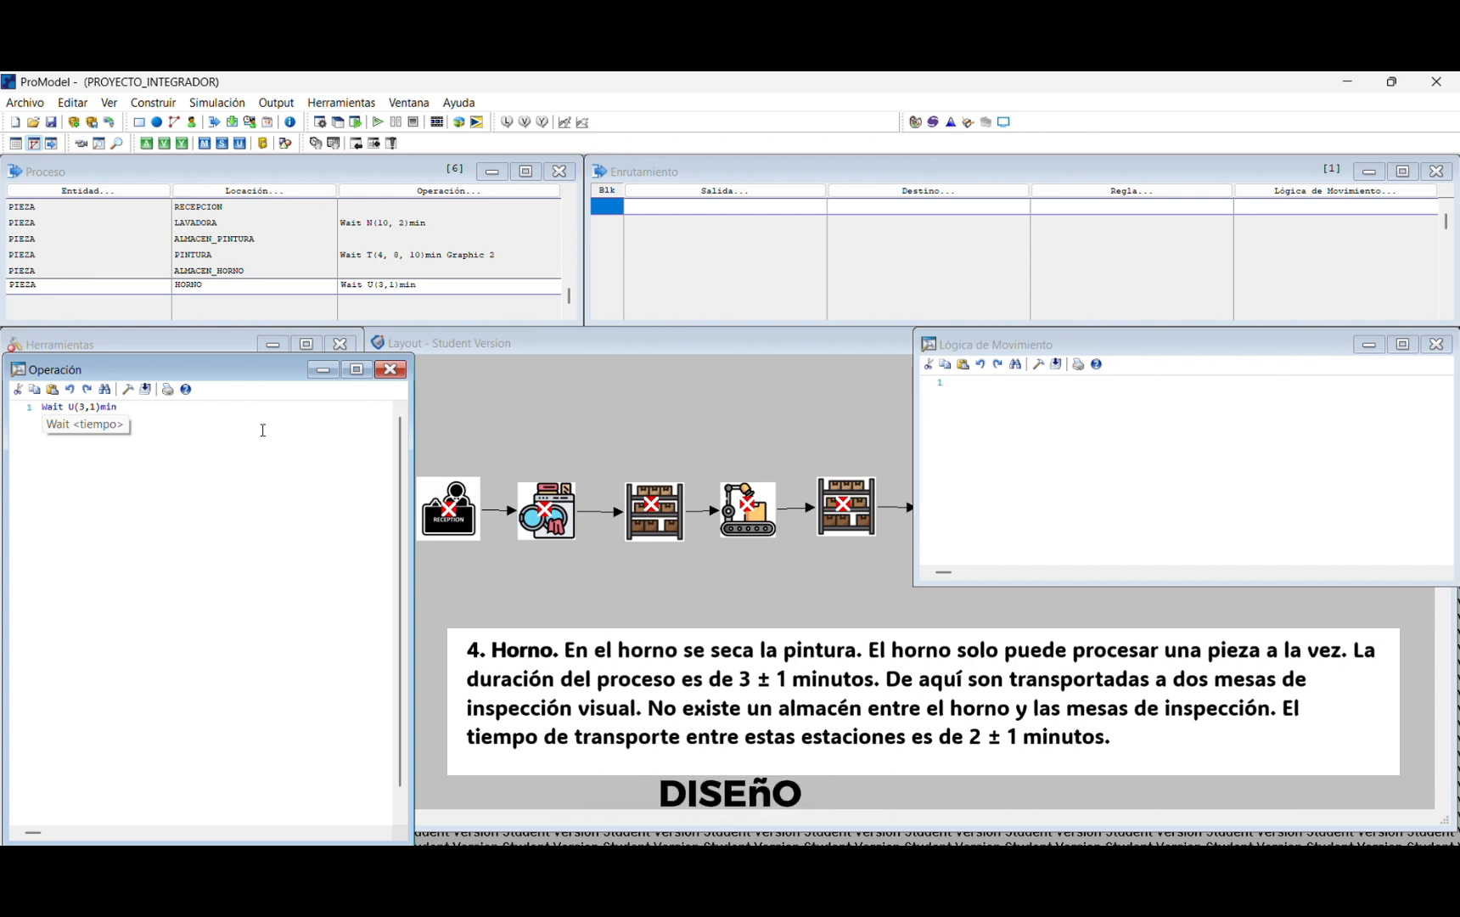
text(Graphic 3)
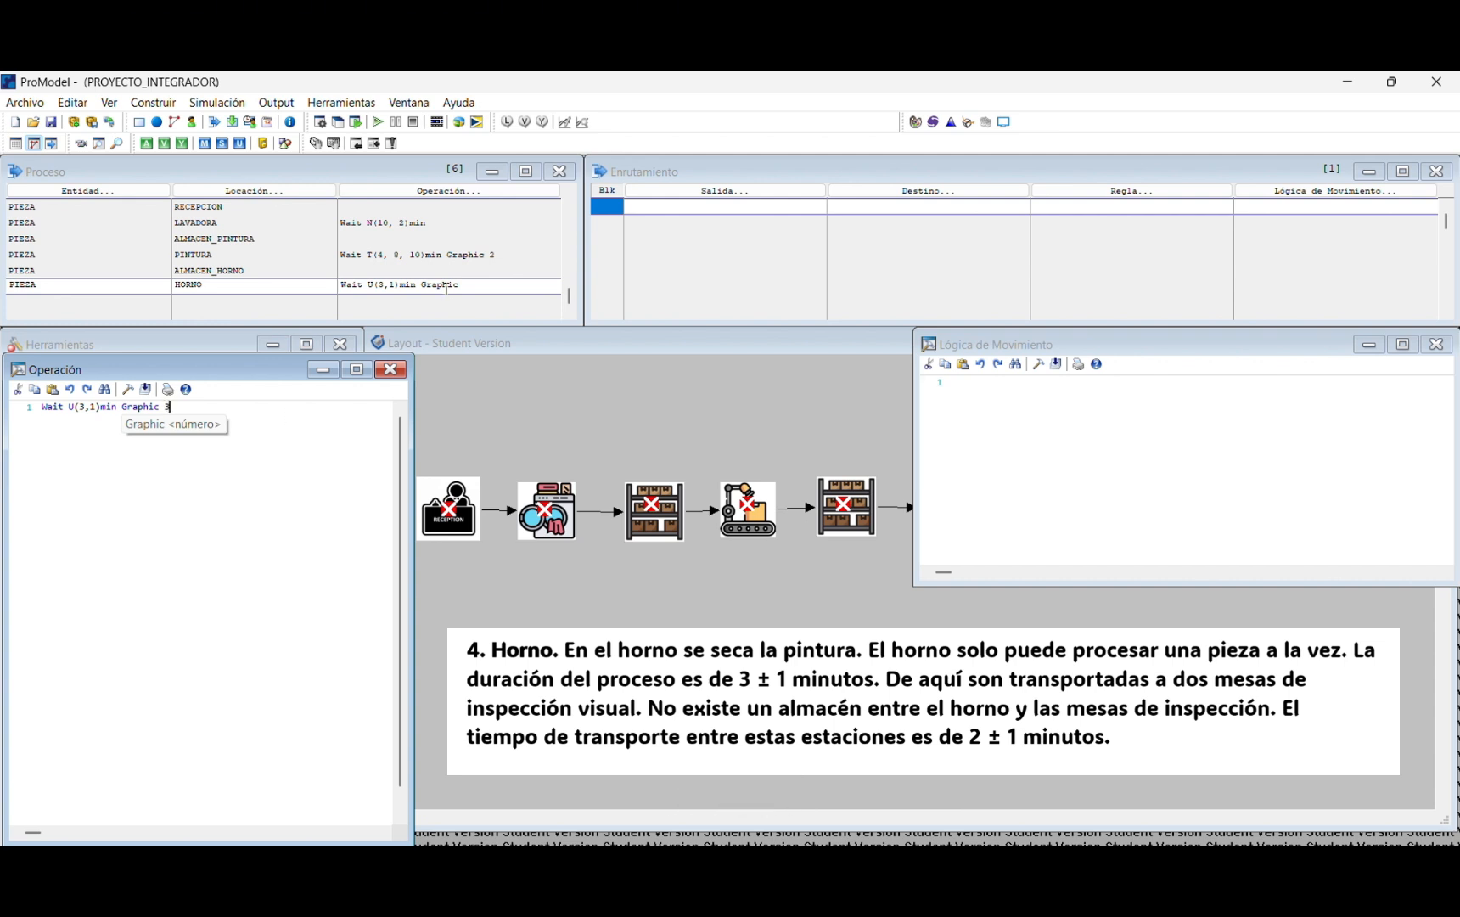
Step: Route PIEZA from HORNO to the destination OPERADOR
click(648, 205)
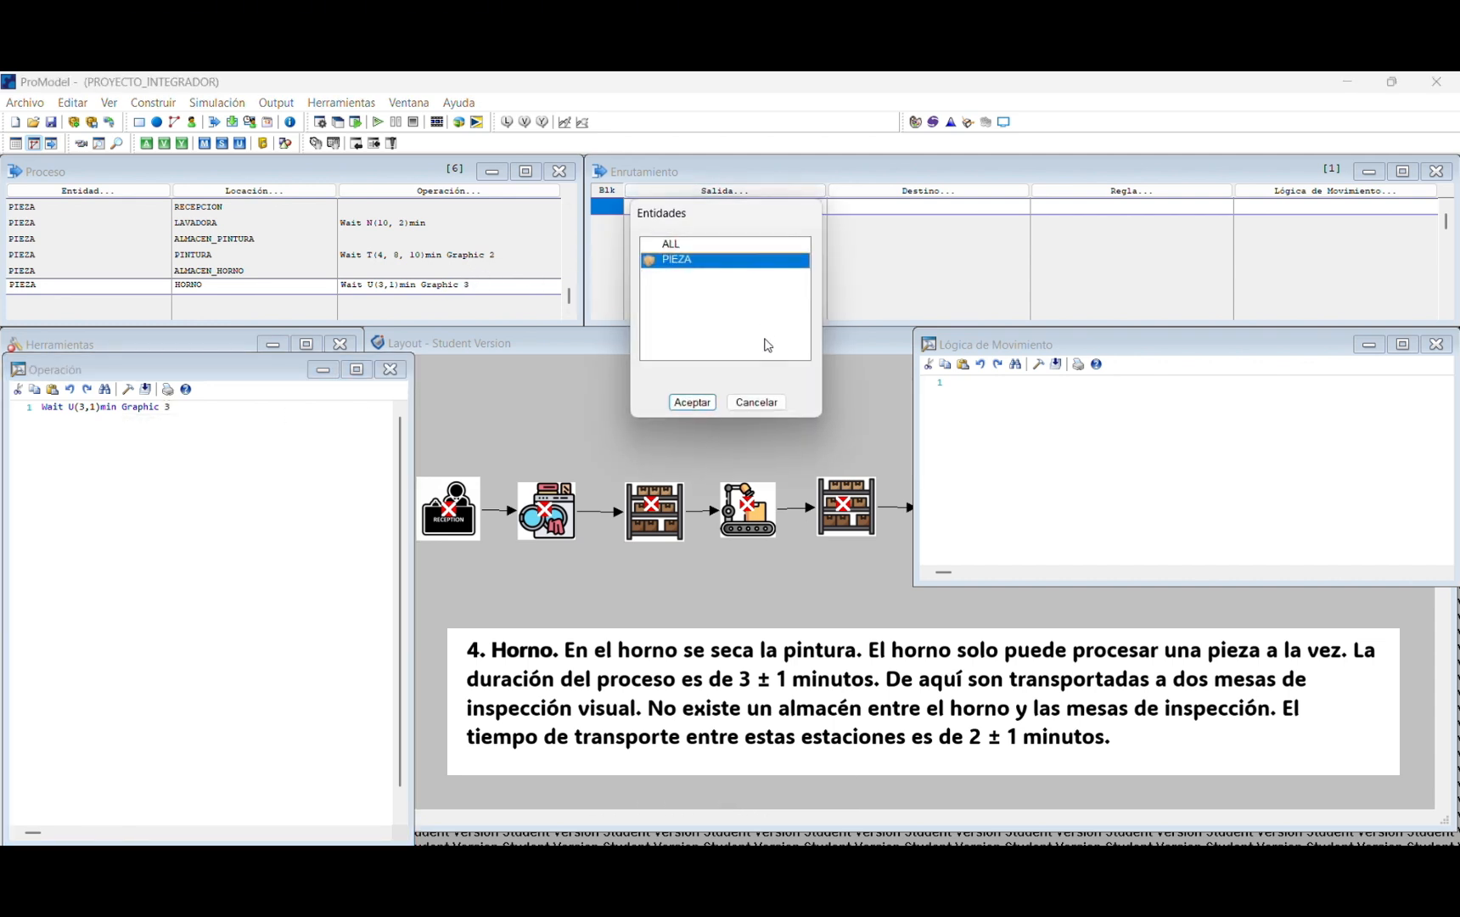
click(693, 403)
click(880, 203)
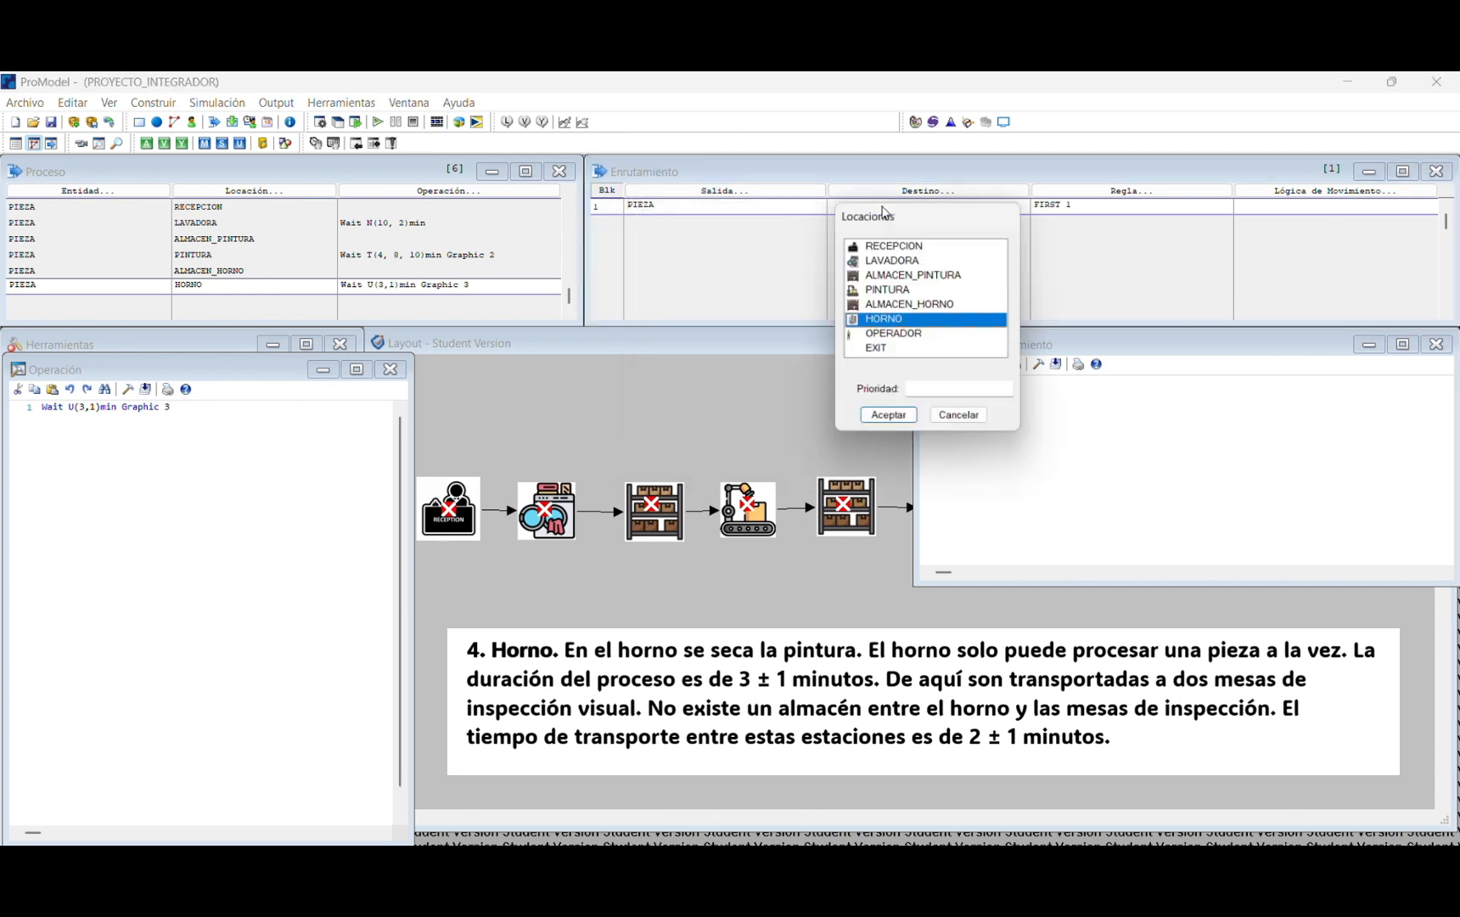
click(892, 337)
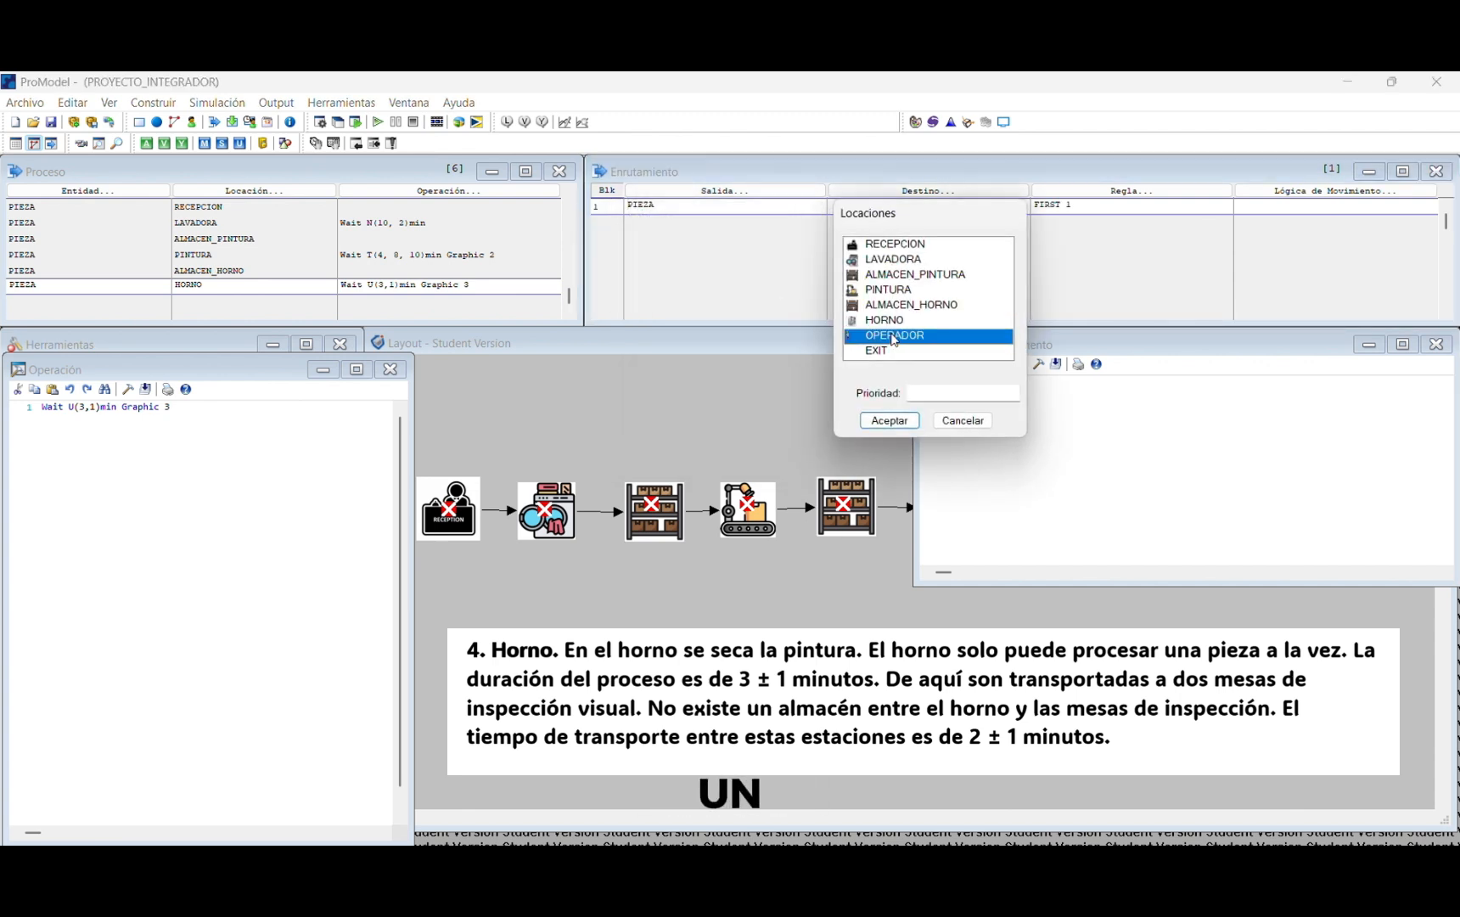
click(883, 422)
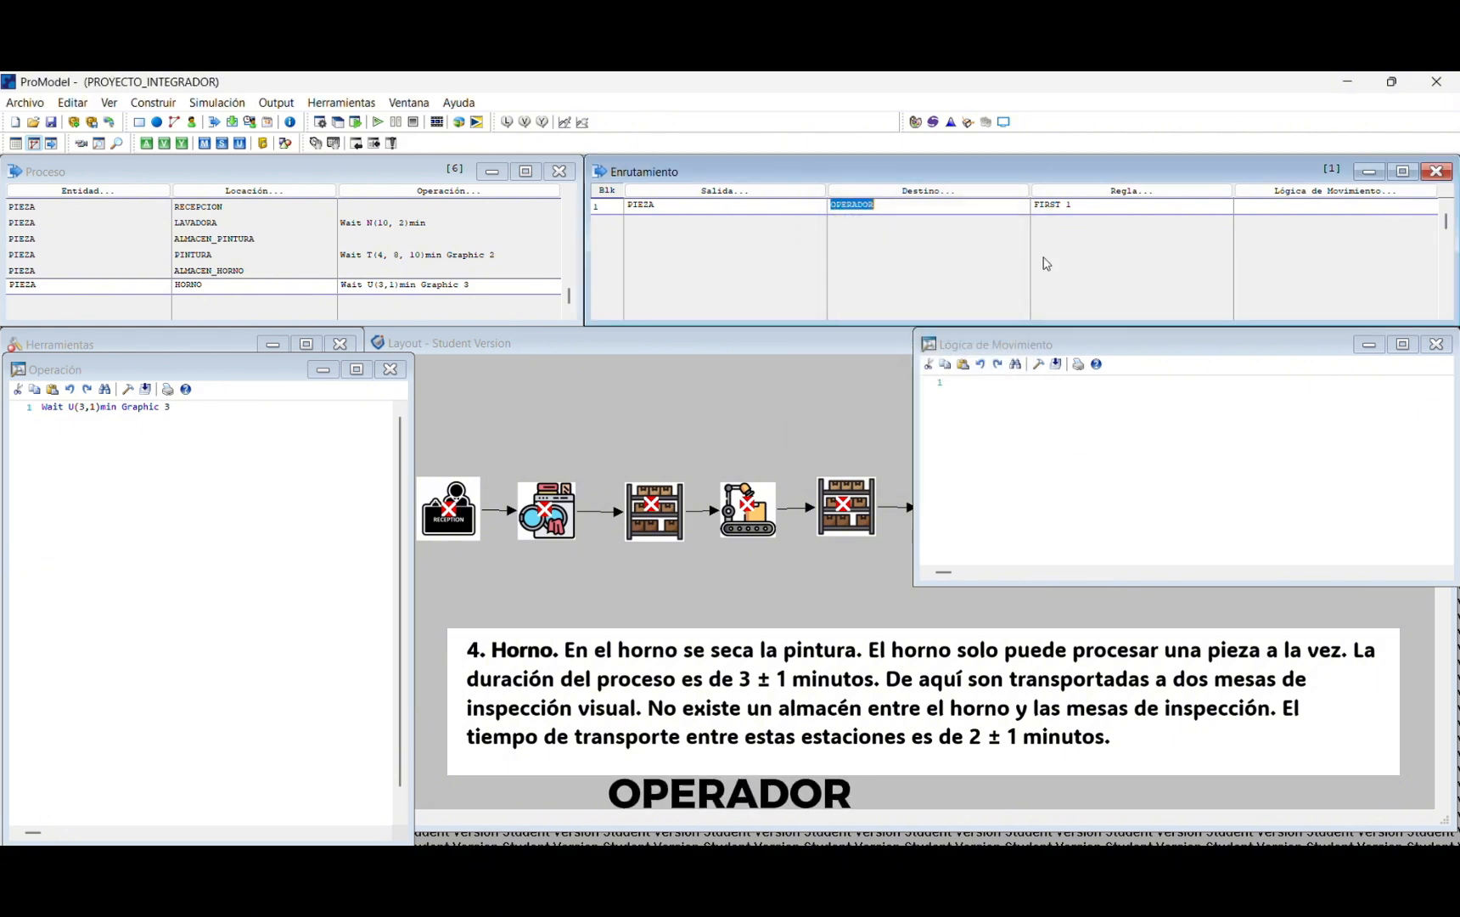
Step: Define the movement logic of the HORNO to OPERADOR routing as MOVE FOR U(2,1)MIN
click(1312, 208)
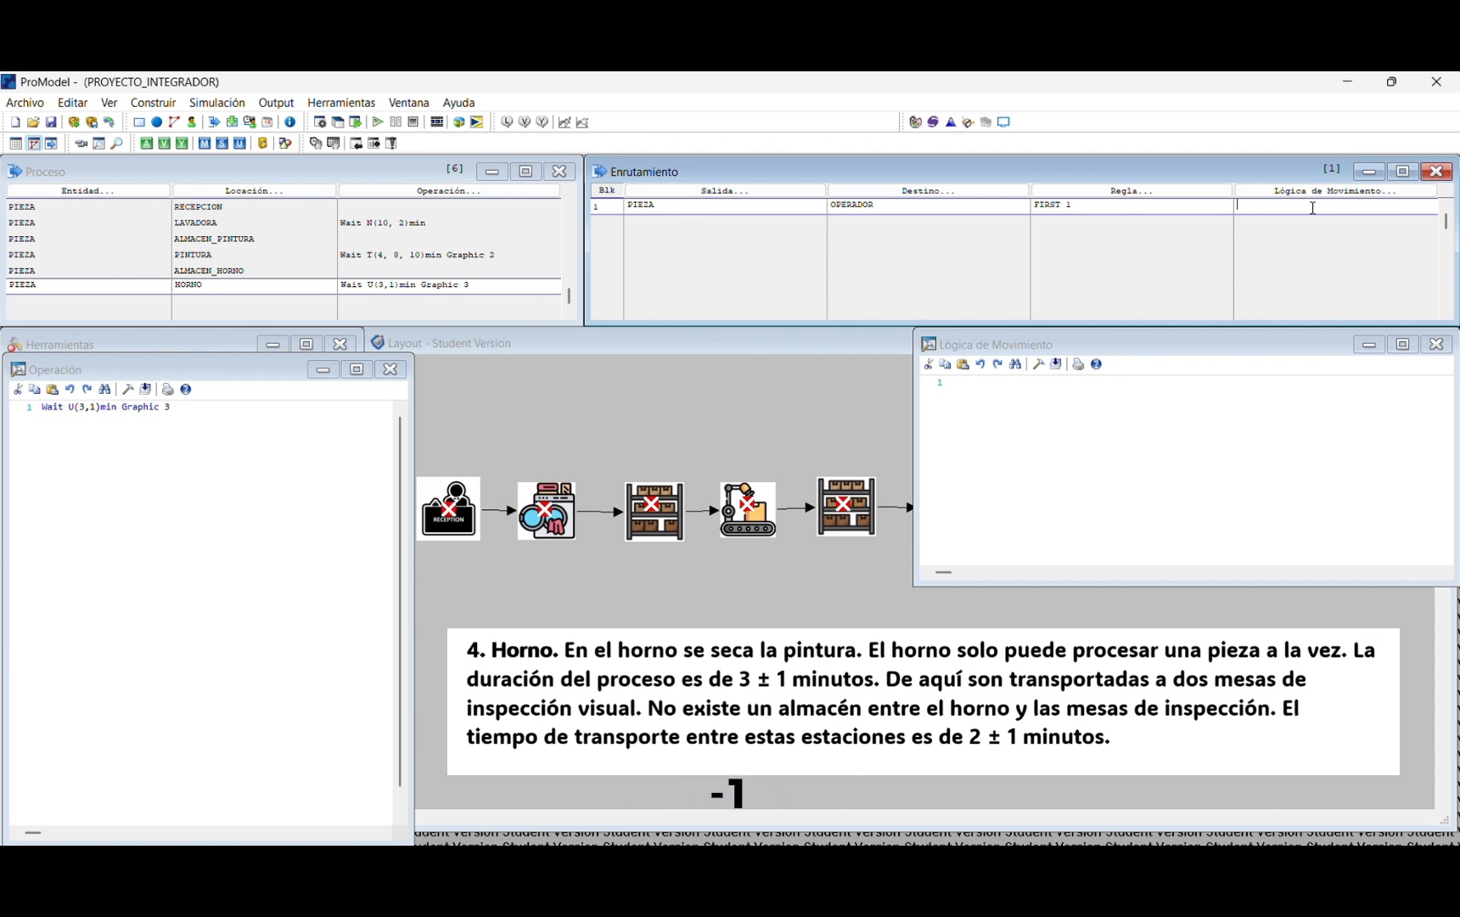
text(MOVE FOR U)
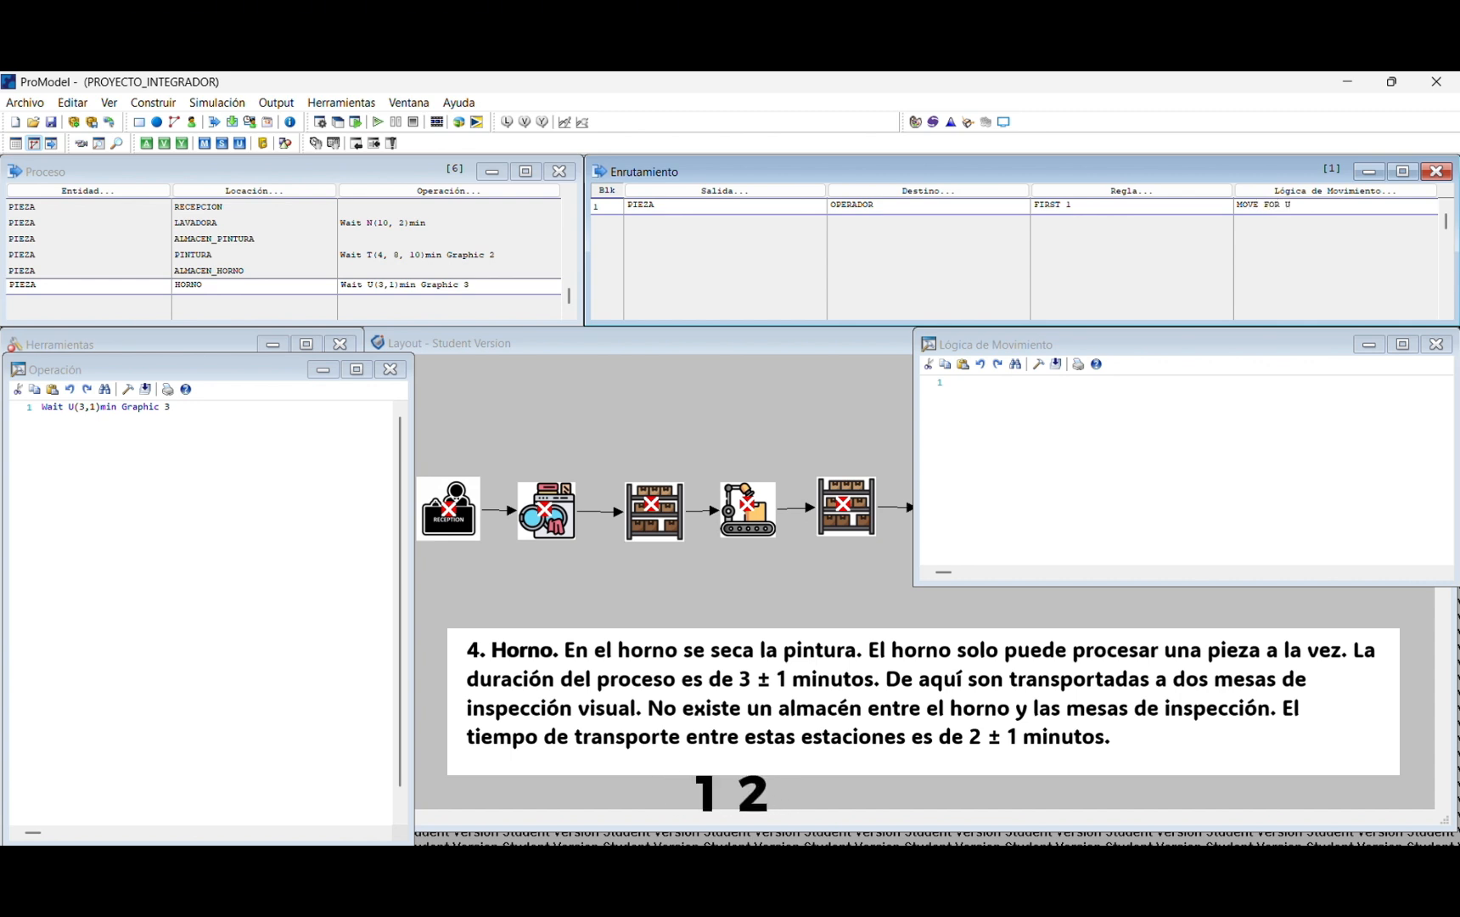
text((2,1)
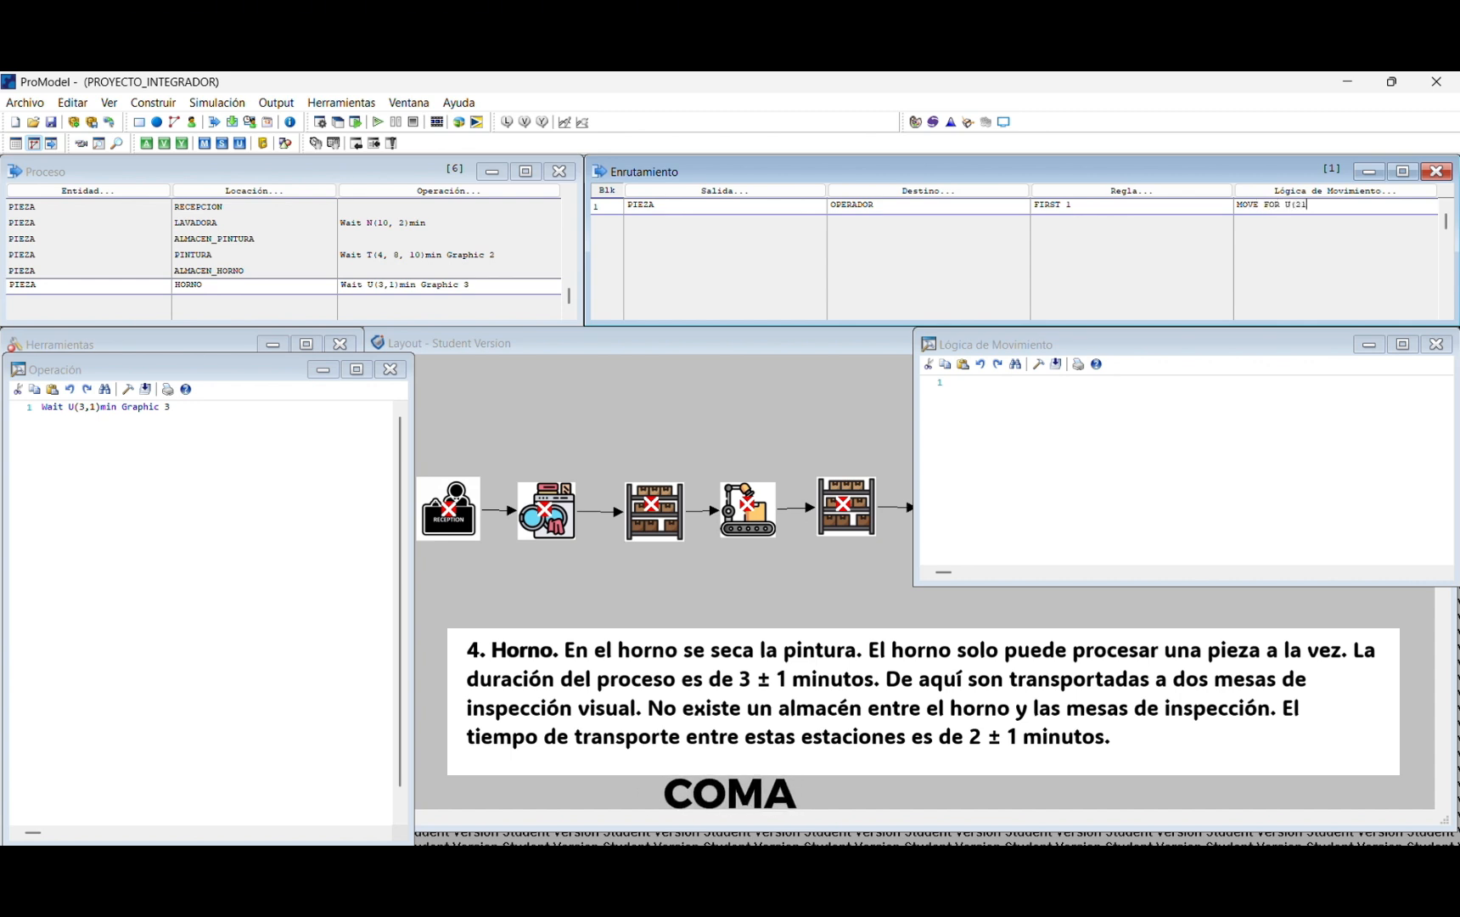
text())
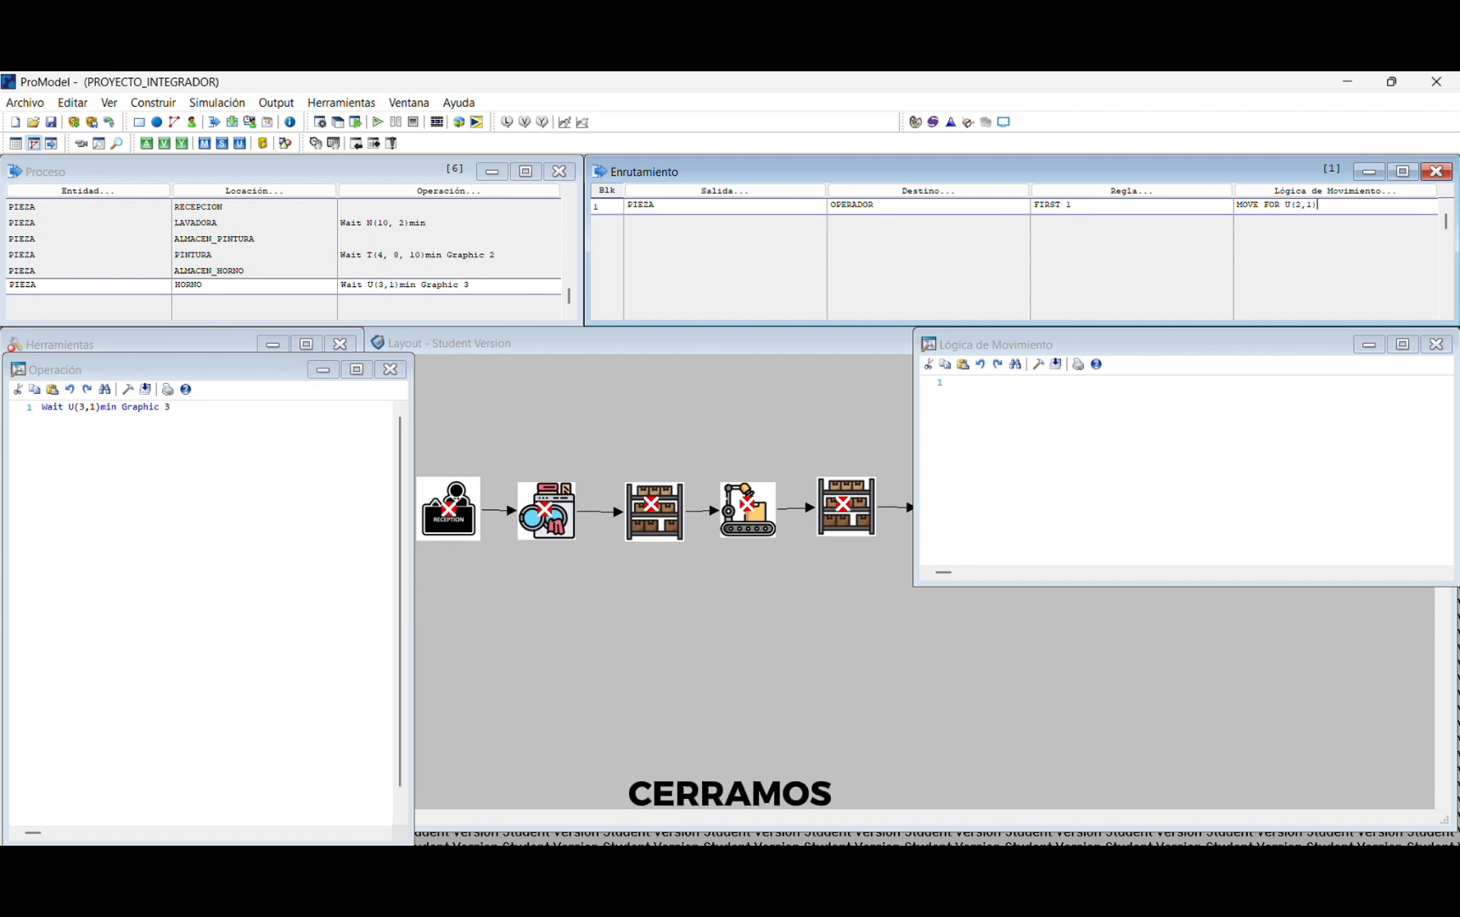
text(MIN)
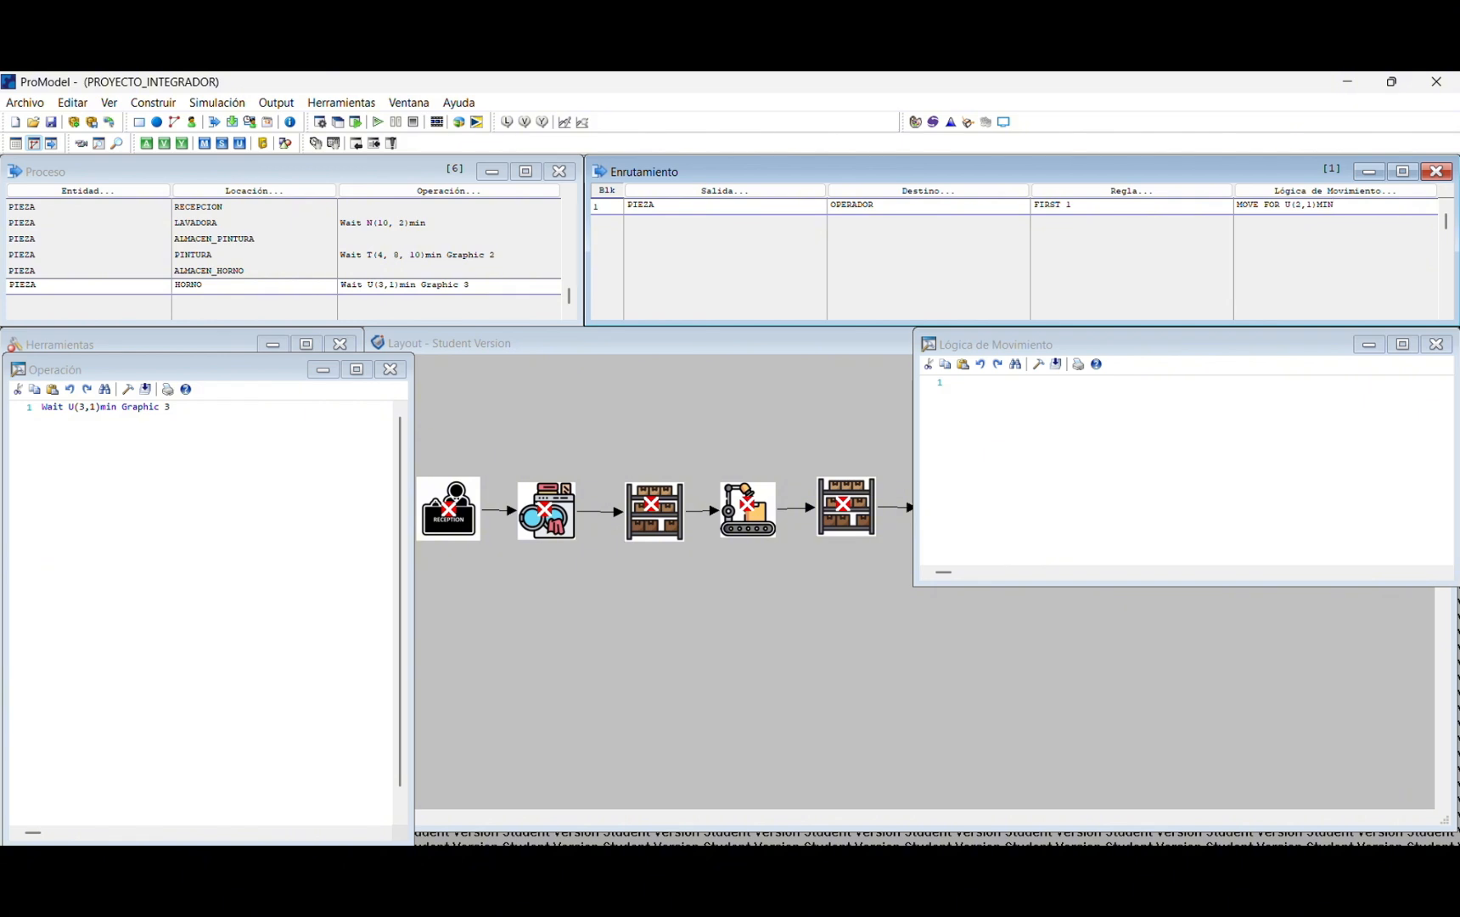
key(Return)
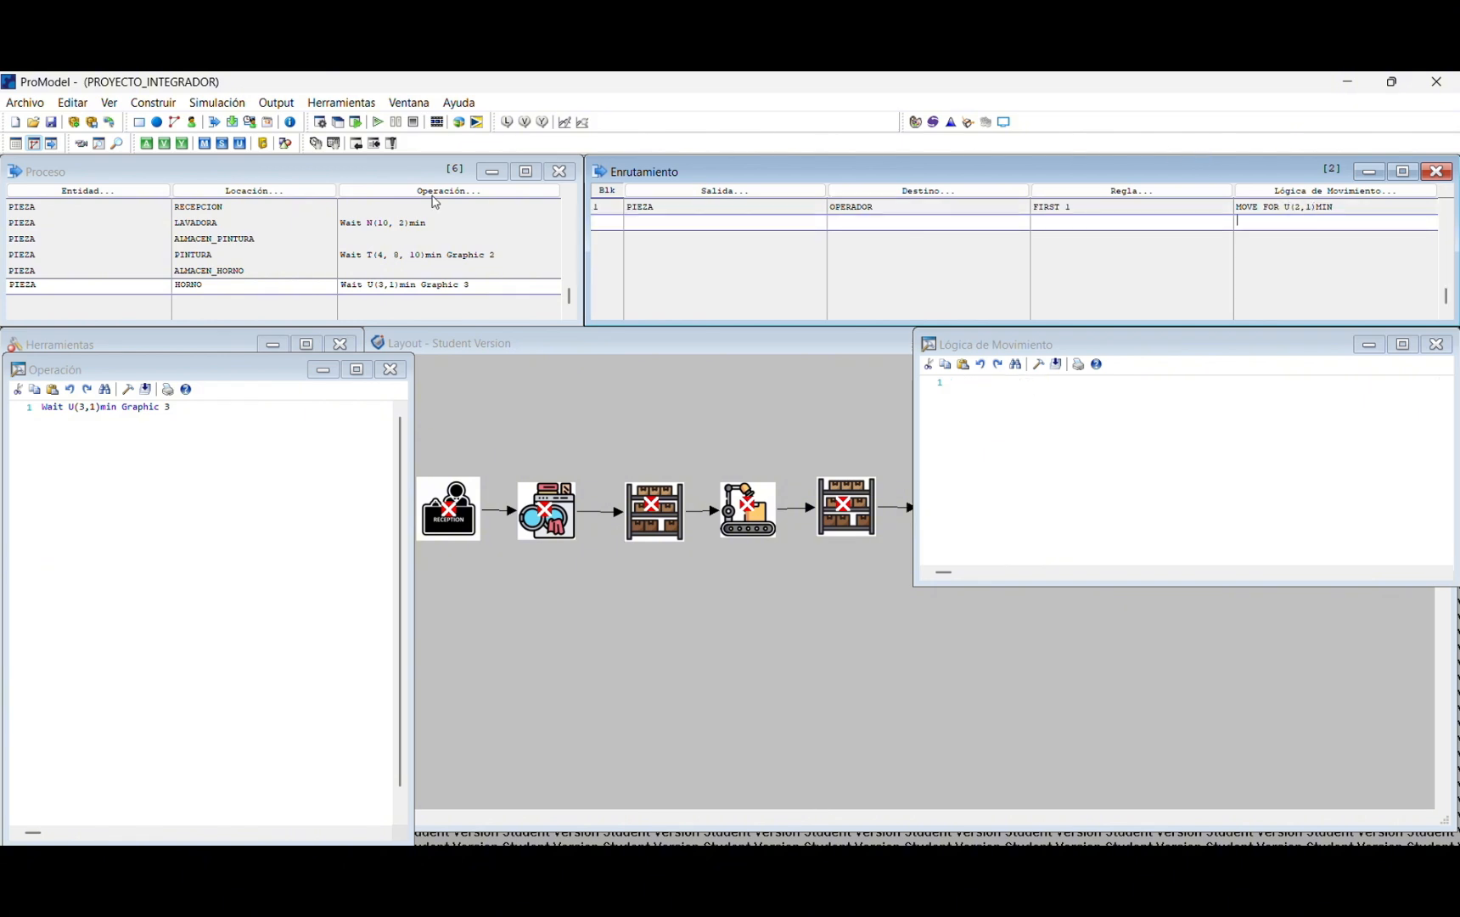
Step: Add a seventh process record for entity PIEZA at location OPERADOR
click(140, 307)
click(115, 480)
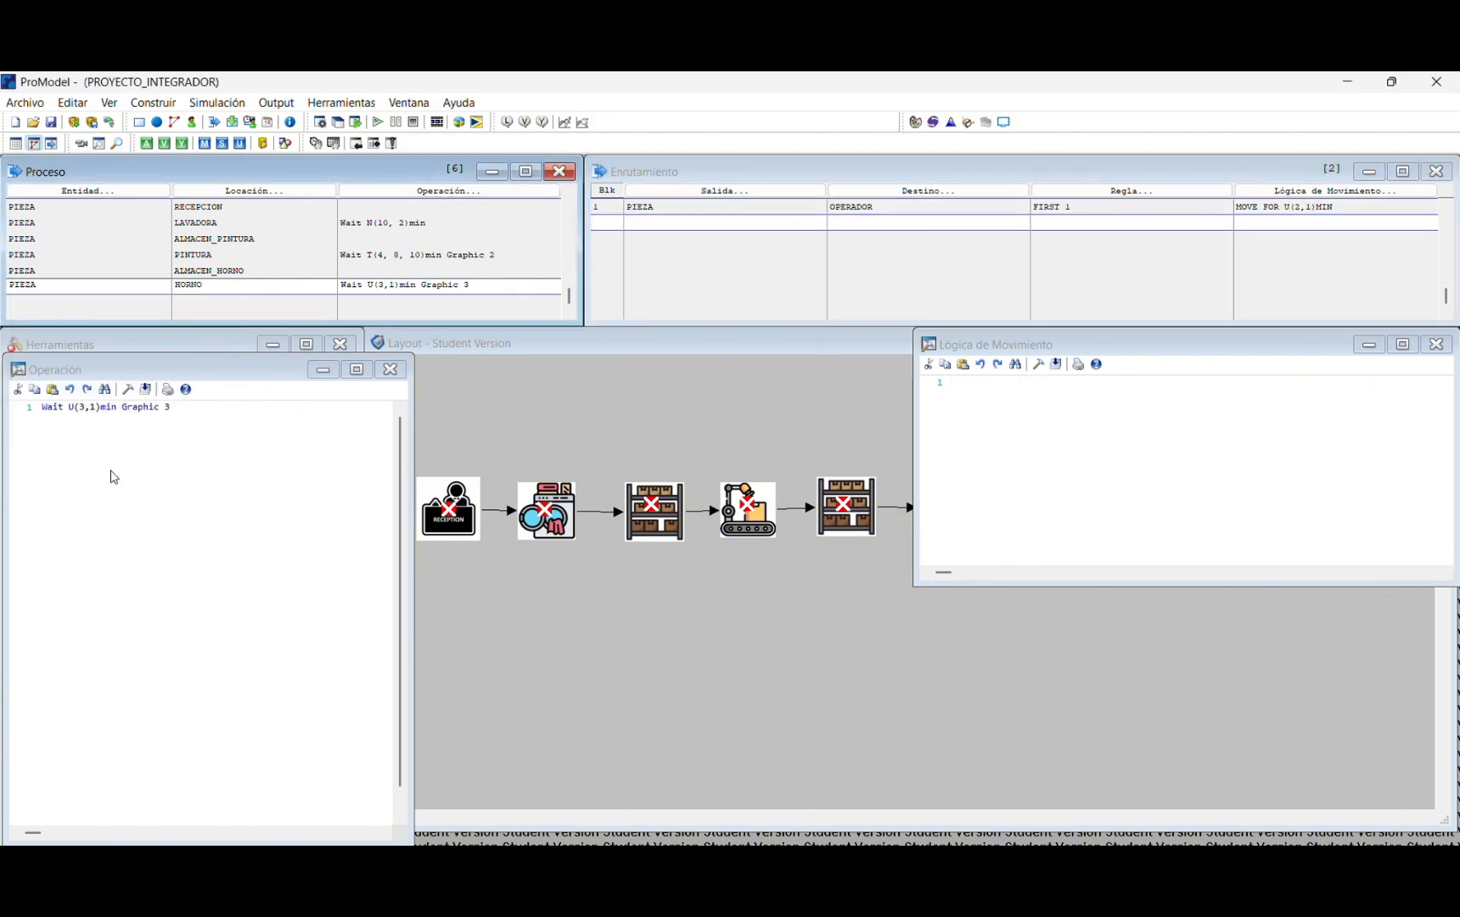
key(Return)
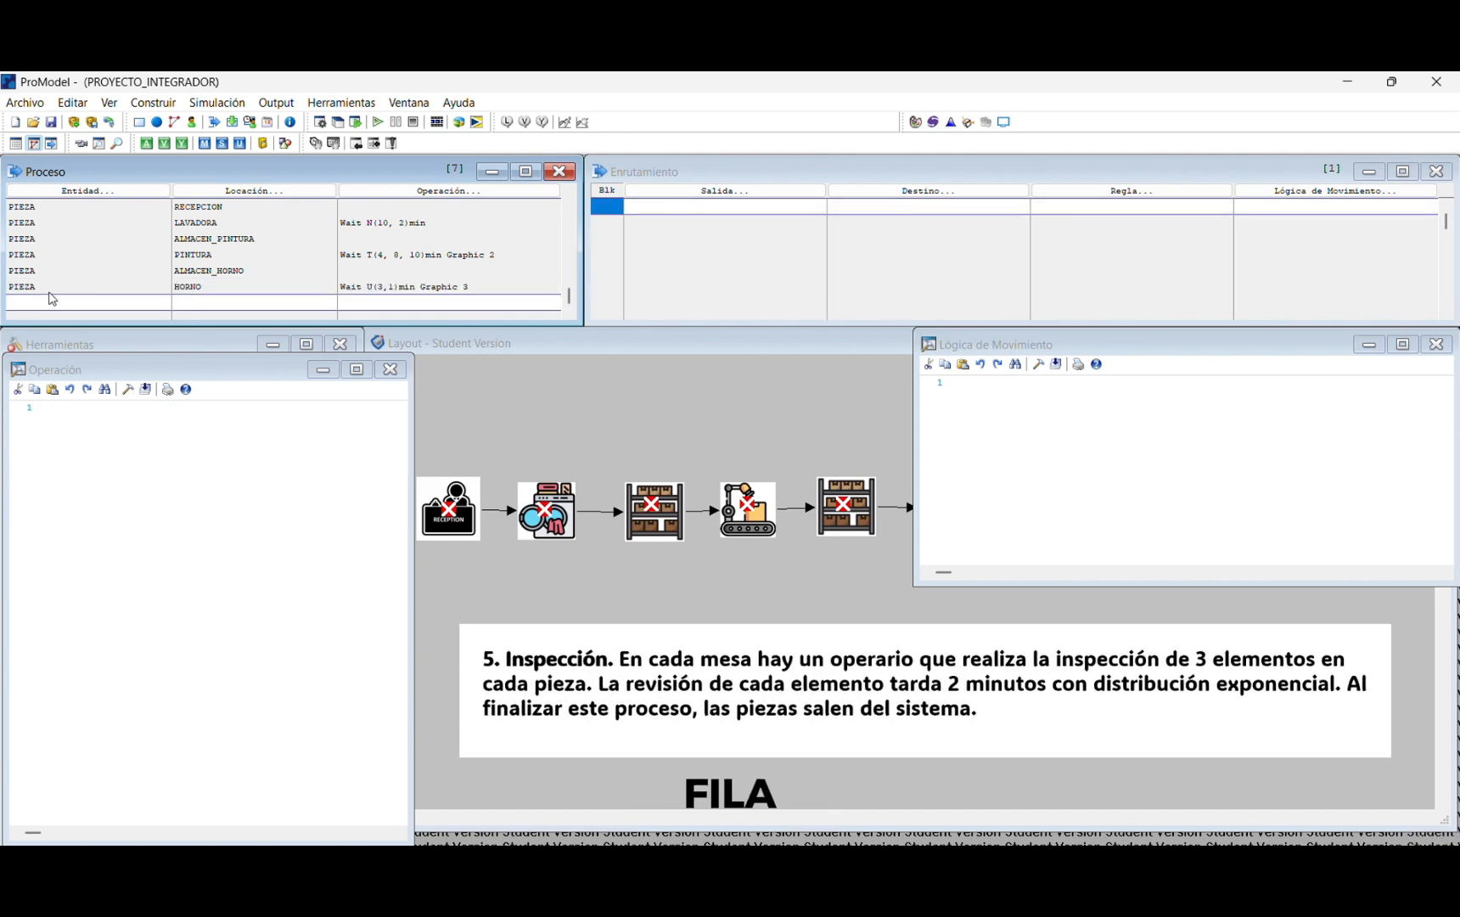
double_click(39, 299)
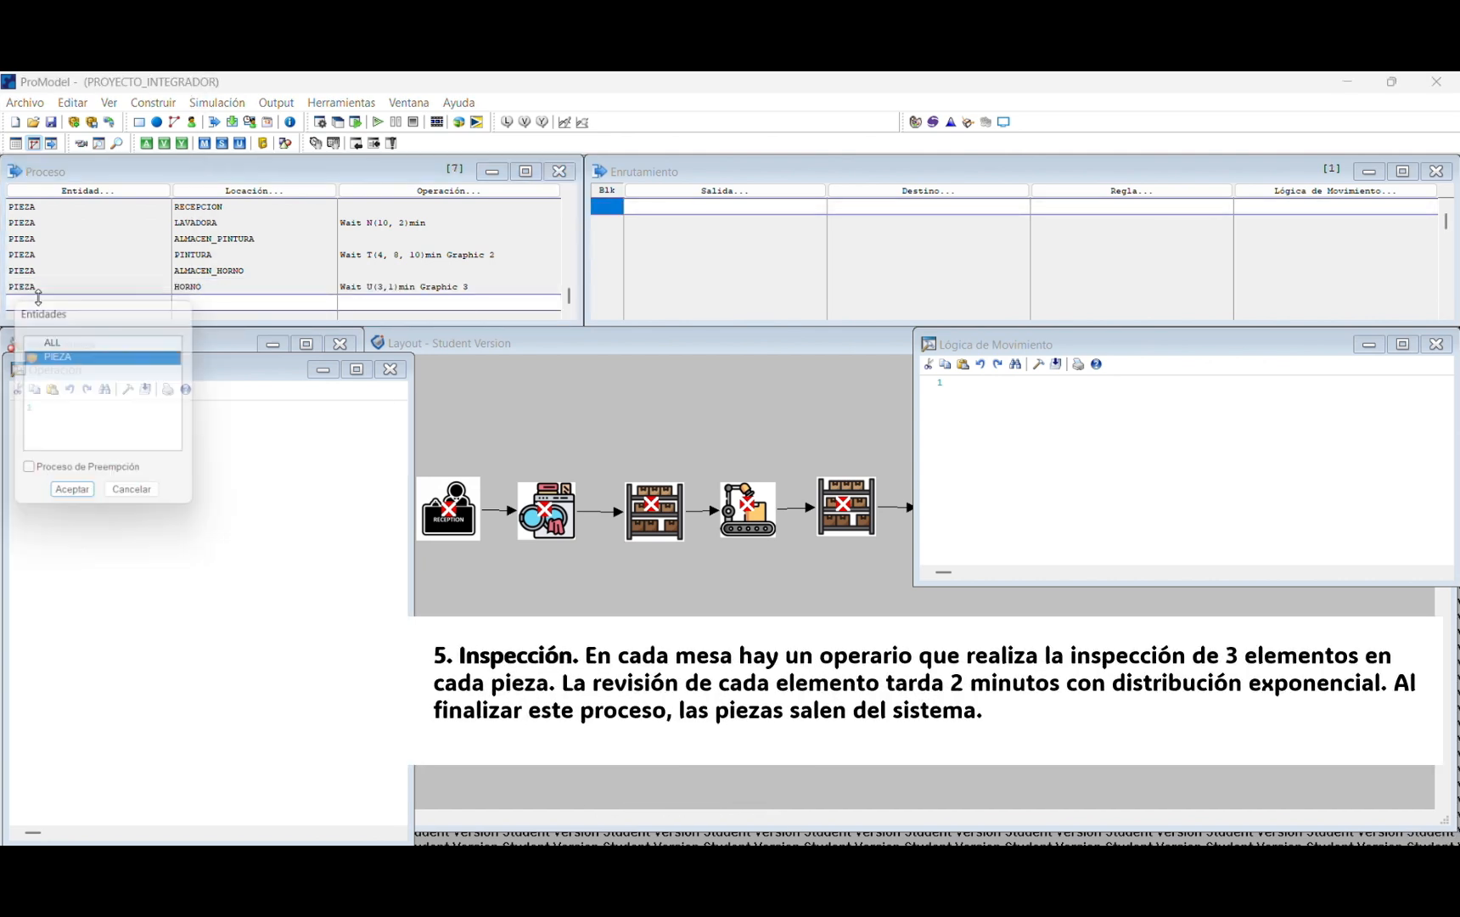
click(72, 489)
click(213, 304)
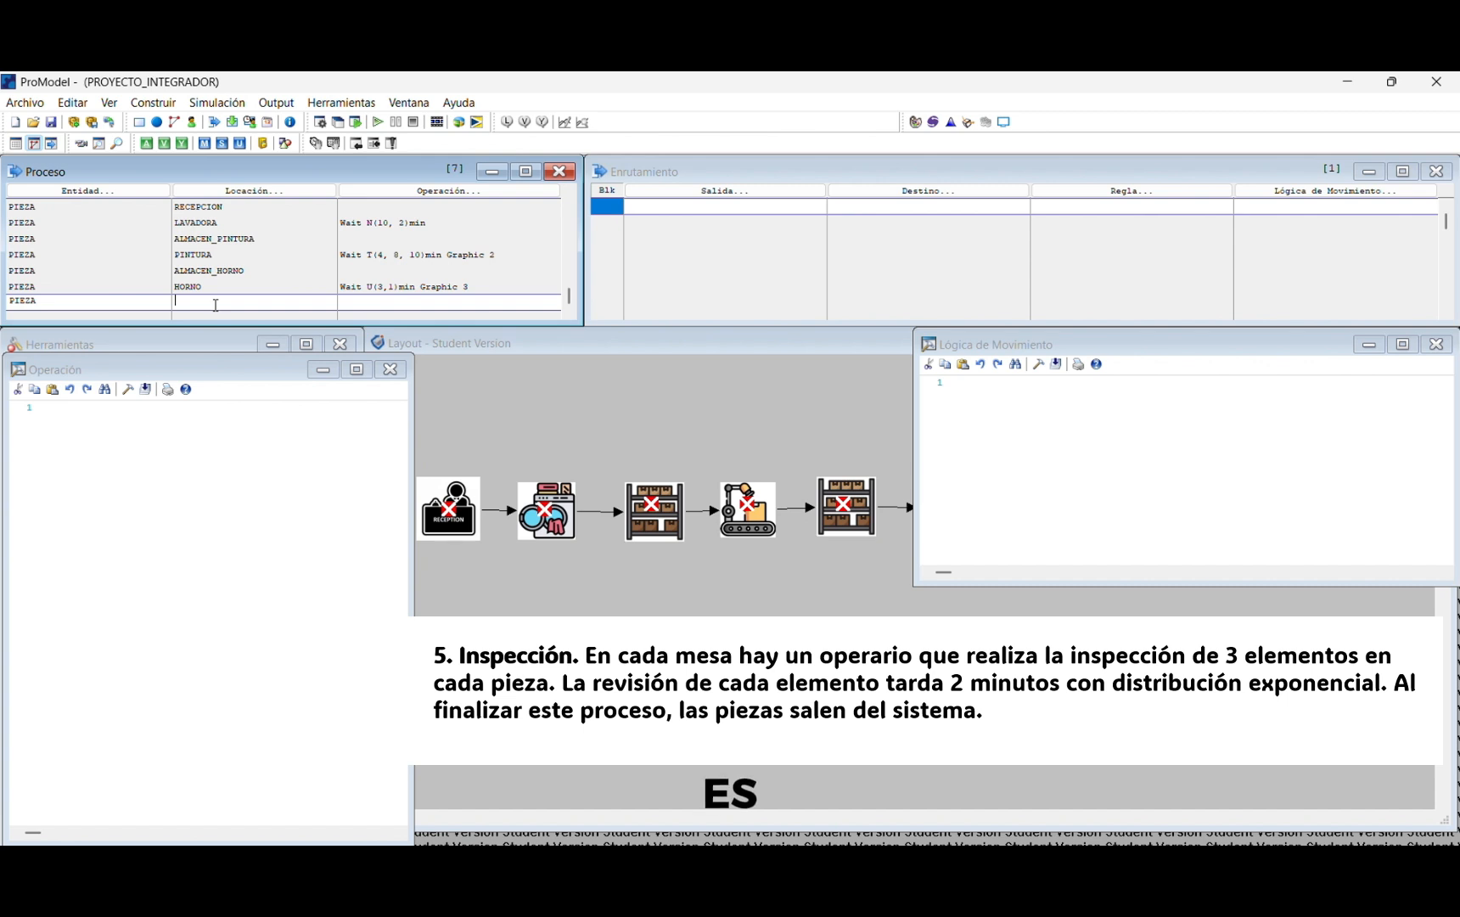
double_click(216, 304)
click(239, 497)
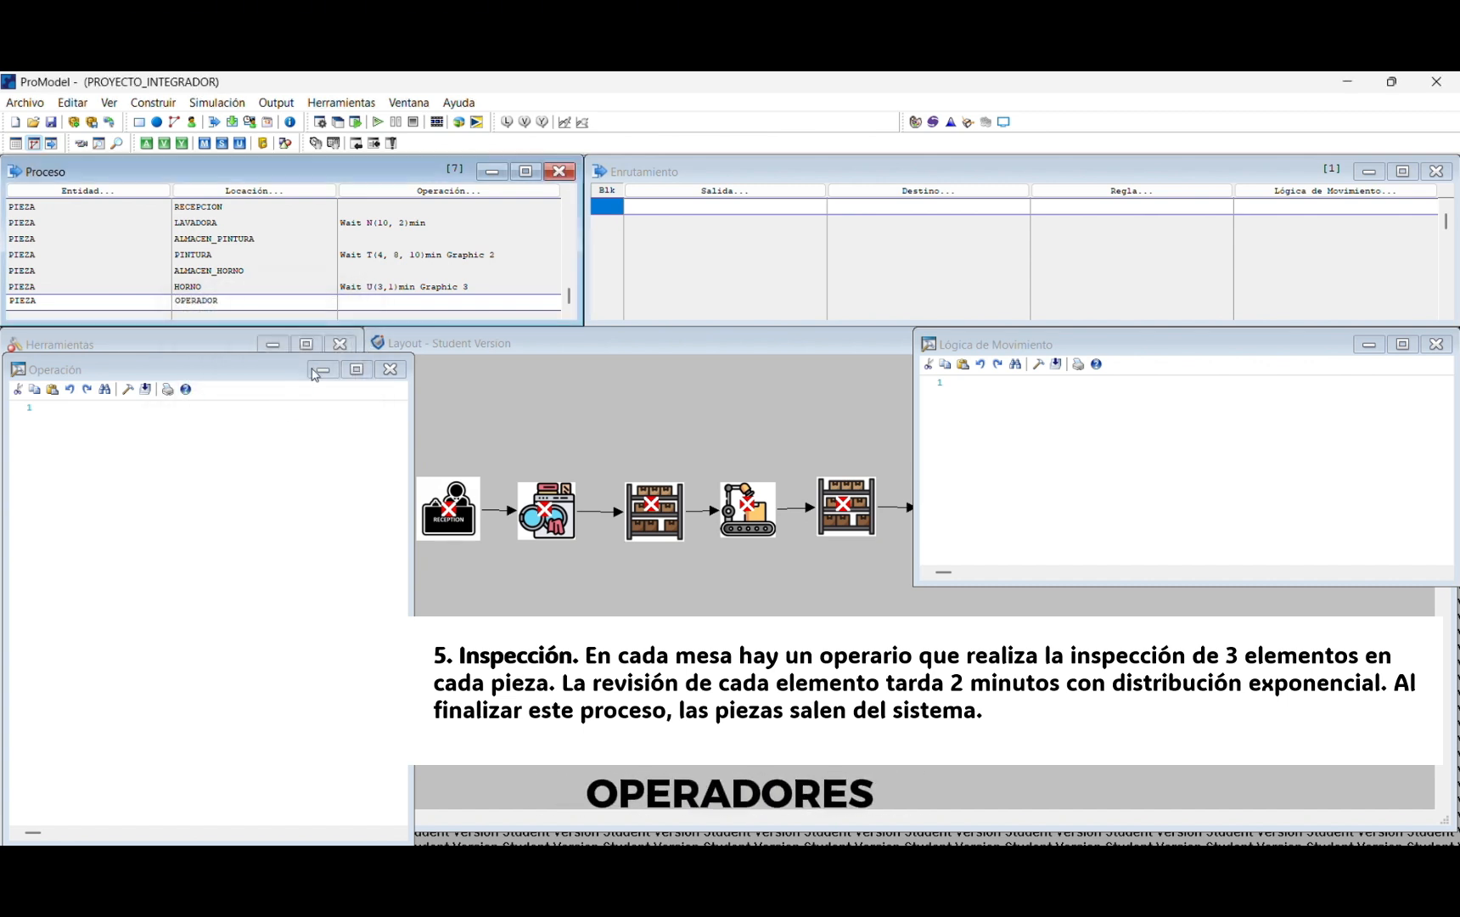
Step: Define the operation of PIEZA at OPERADOR as Wait E(2)min
click(262, 427)
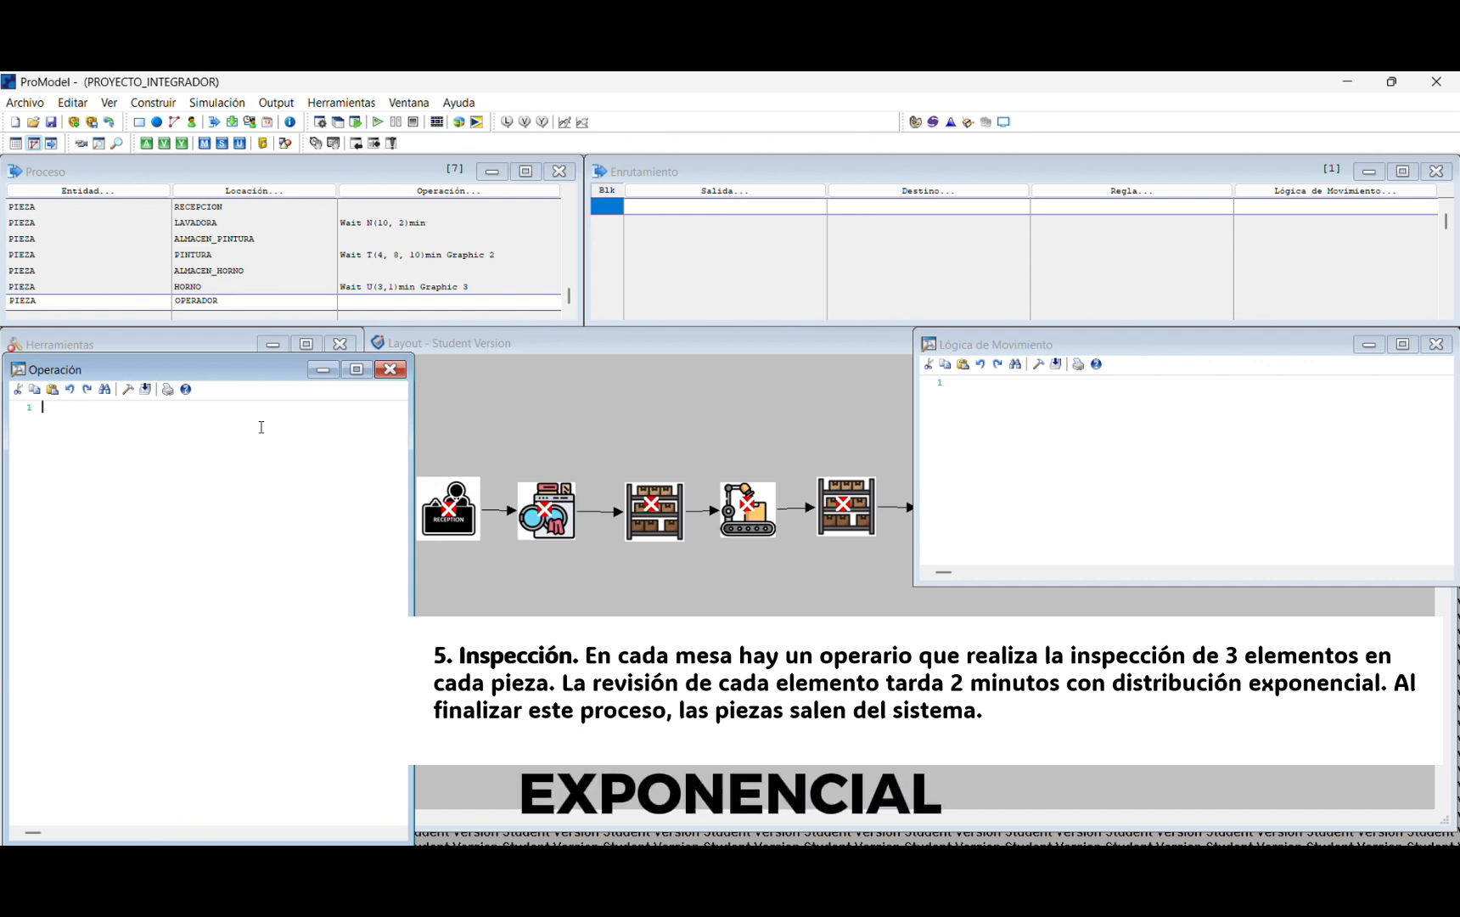
key(ctrl+space)
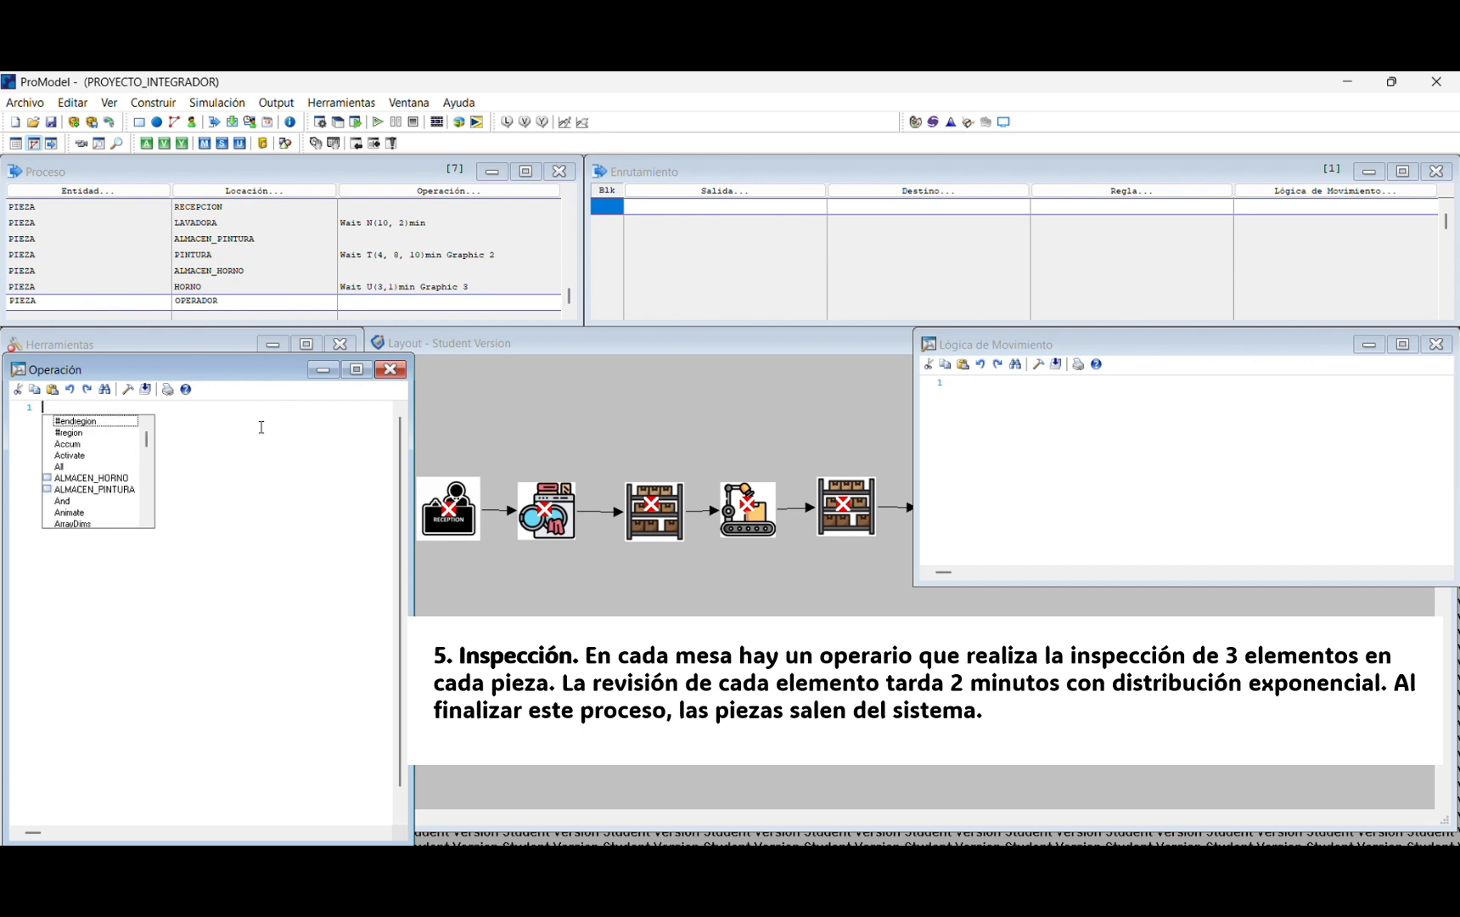
text(WAI)
key(Return)
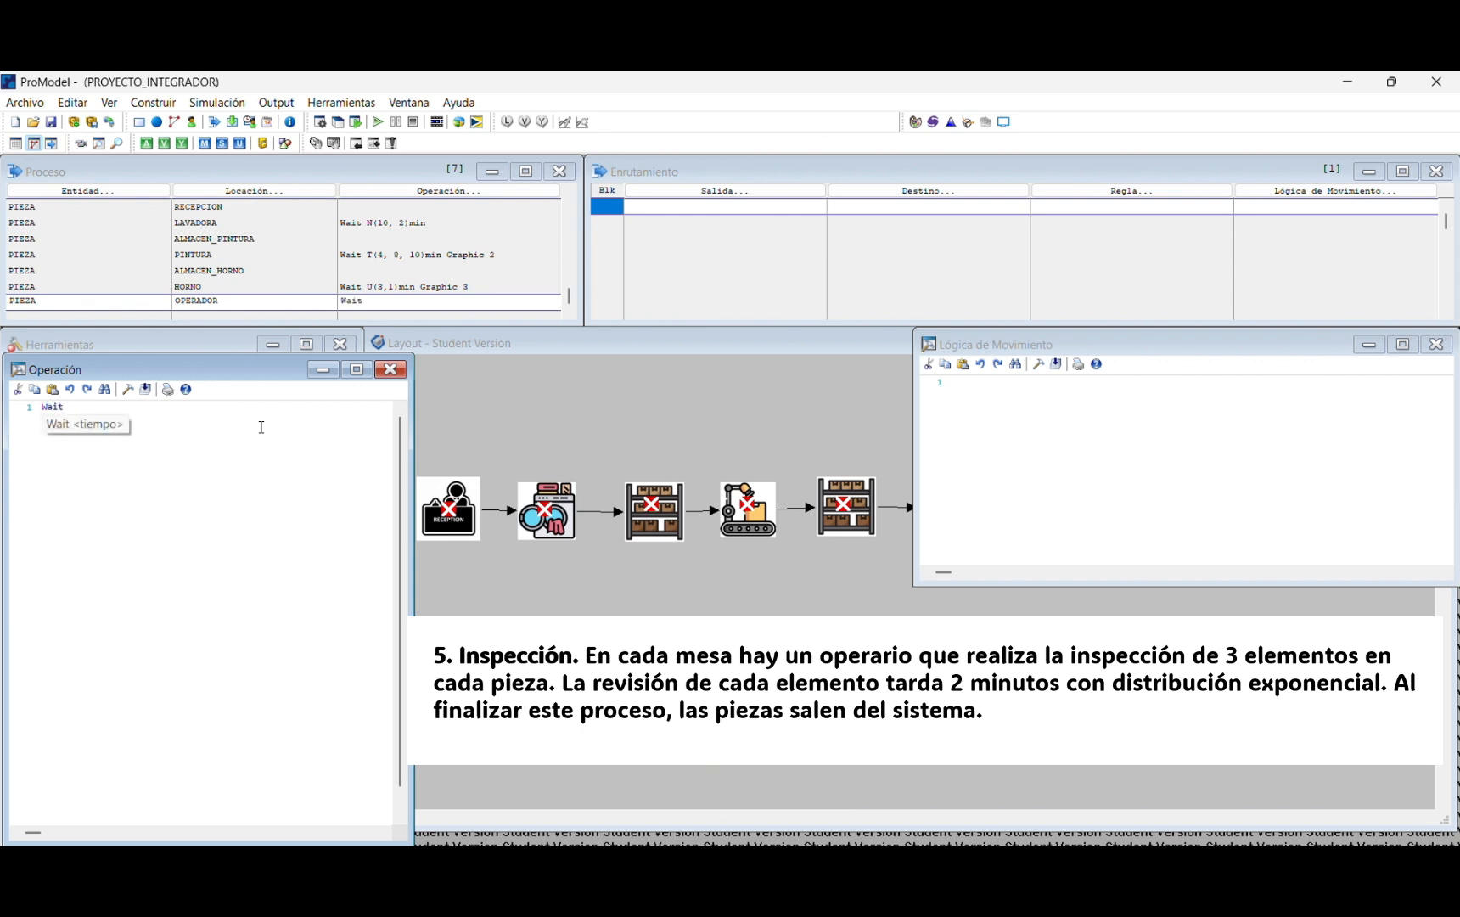
text(E)
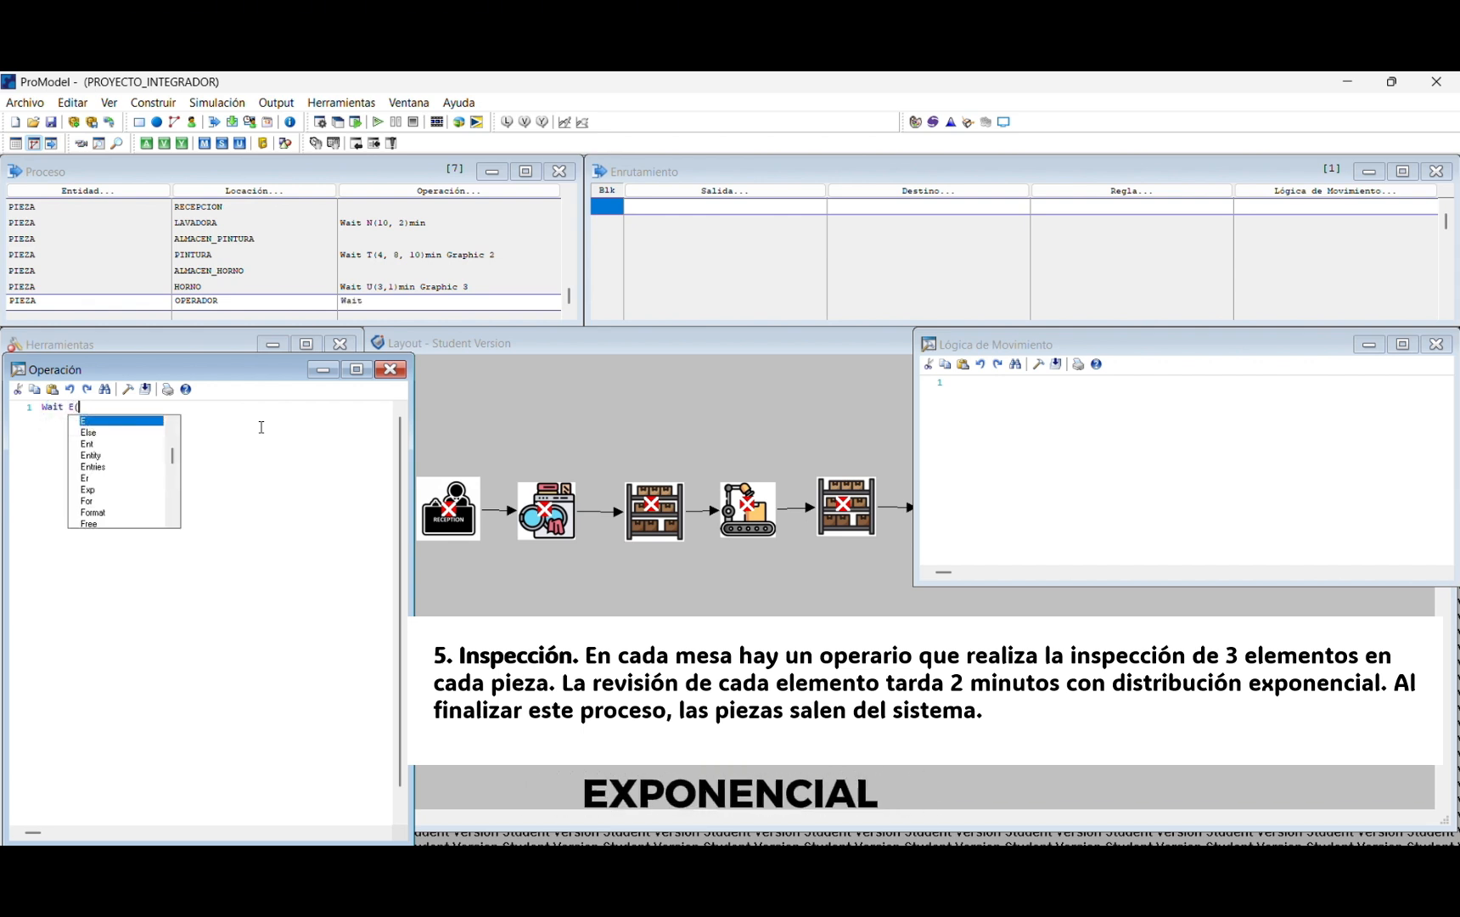
text((2)m)
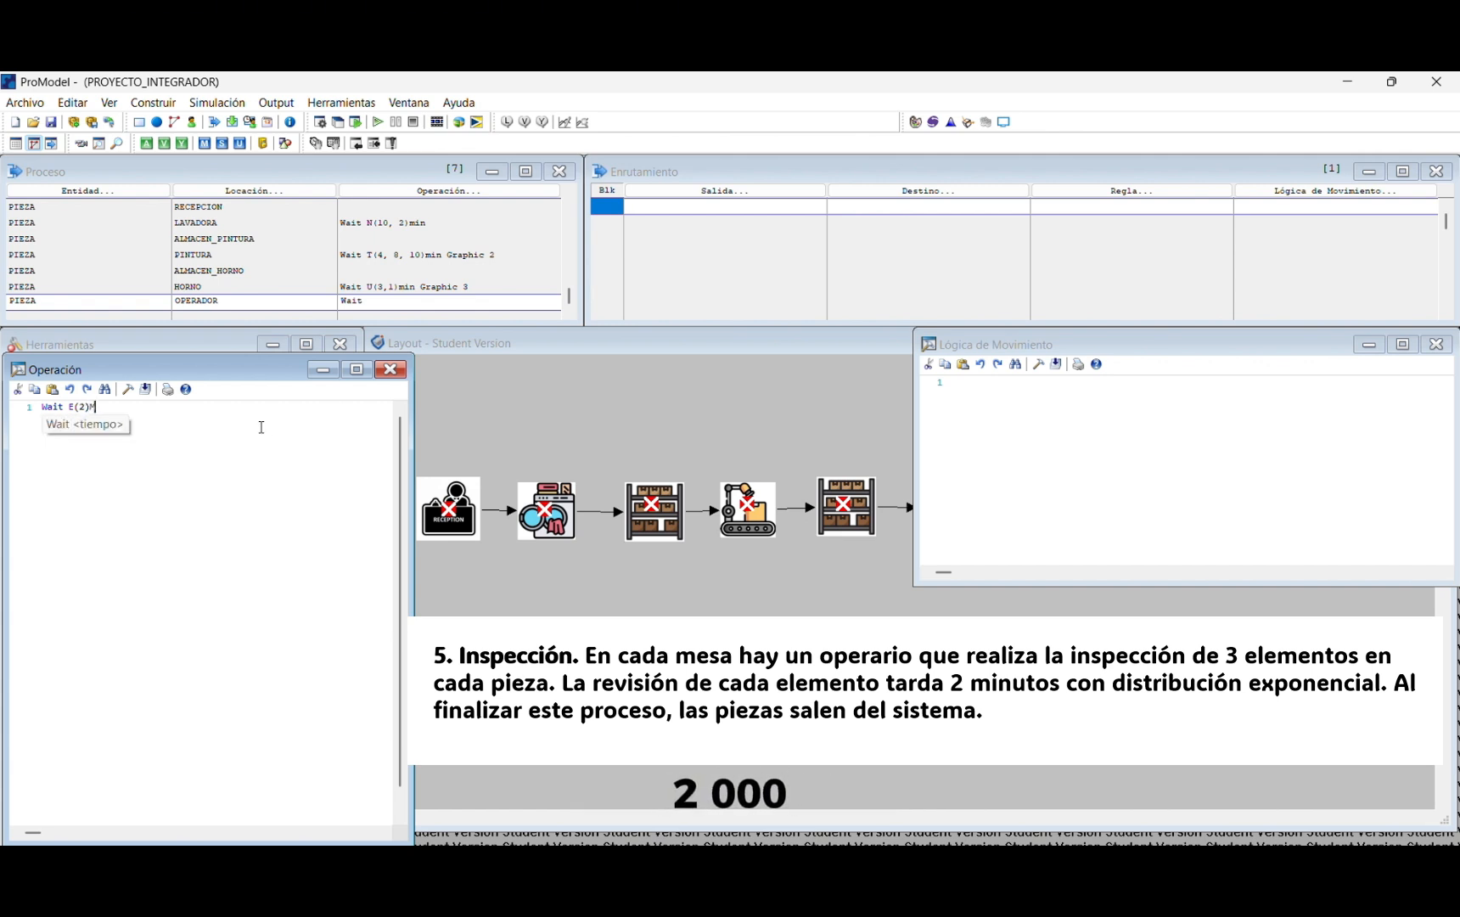
text(in)
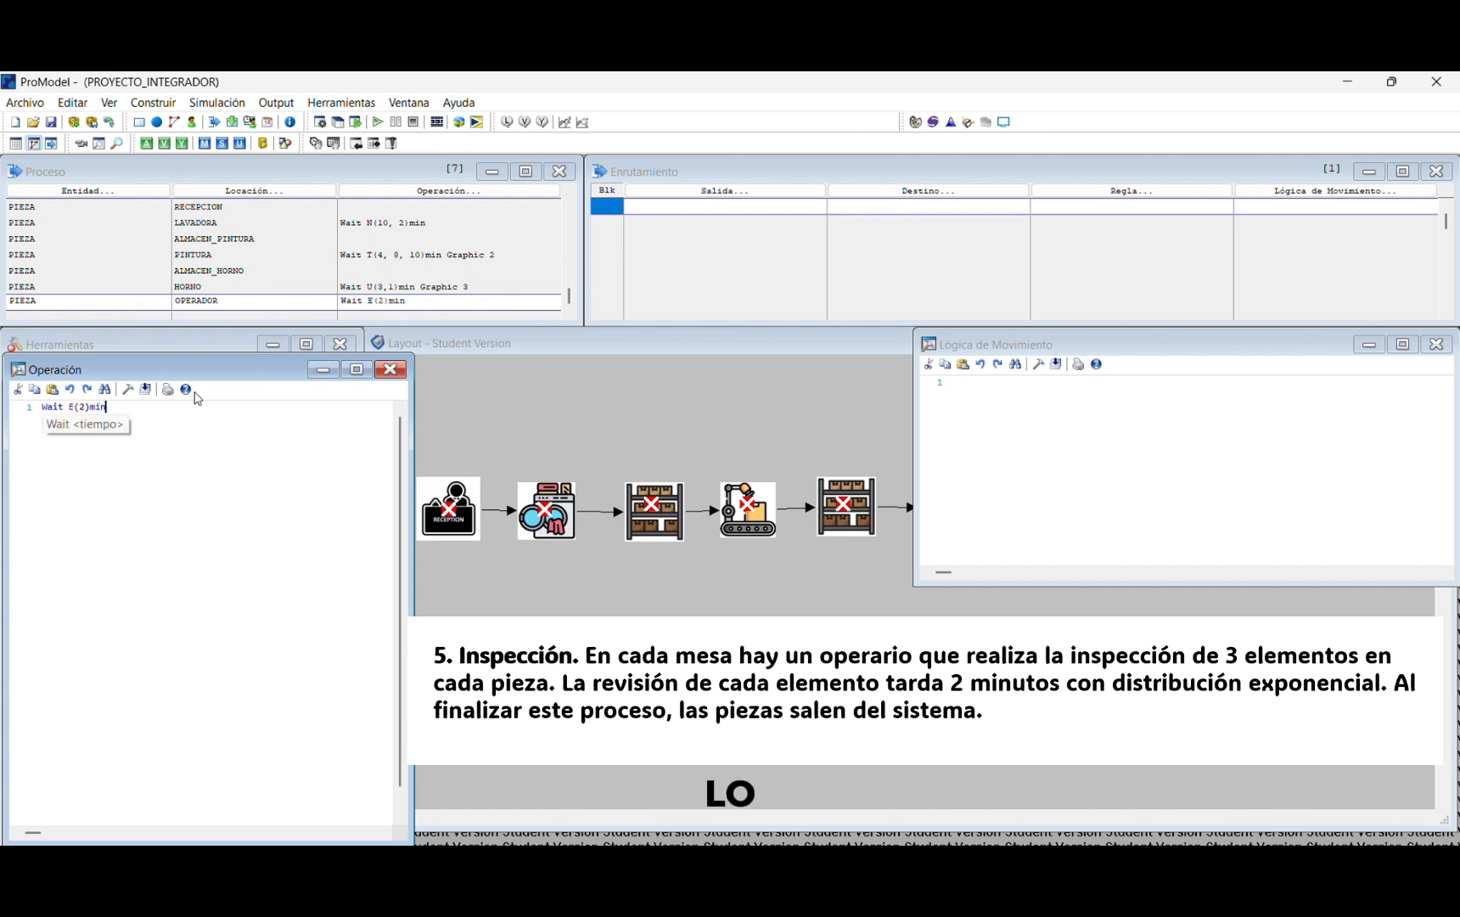
Step: Duplicate the Wait E(2)min line in the OPERADOR operation so that it contains three identical wait statements
drag(112, 407, 35, 413)
key(ctrl+c)
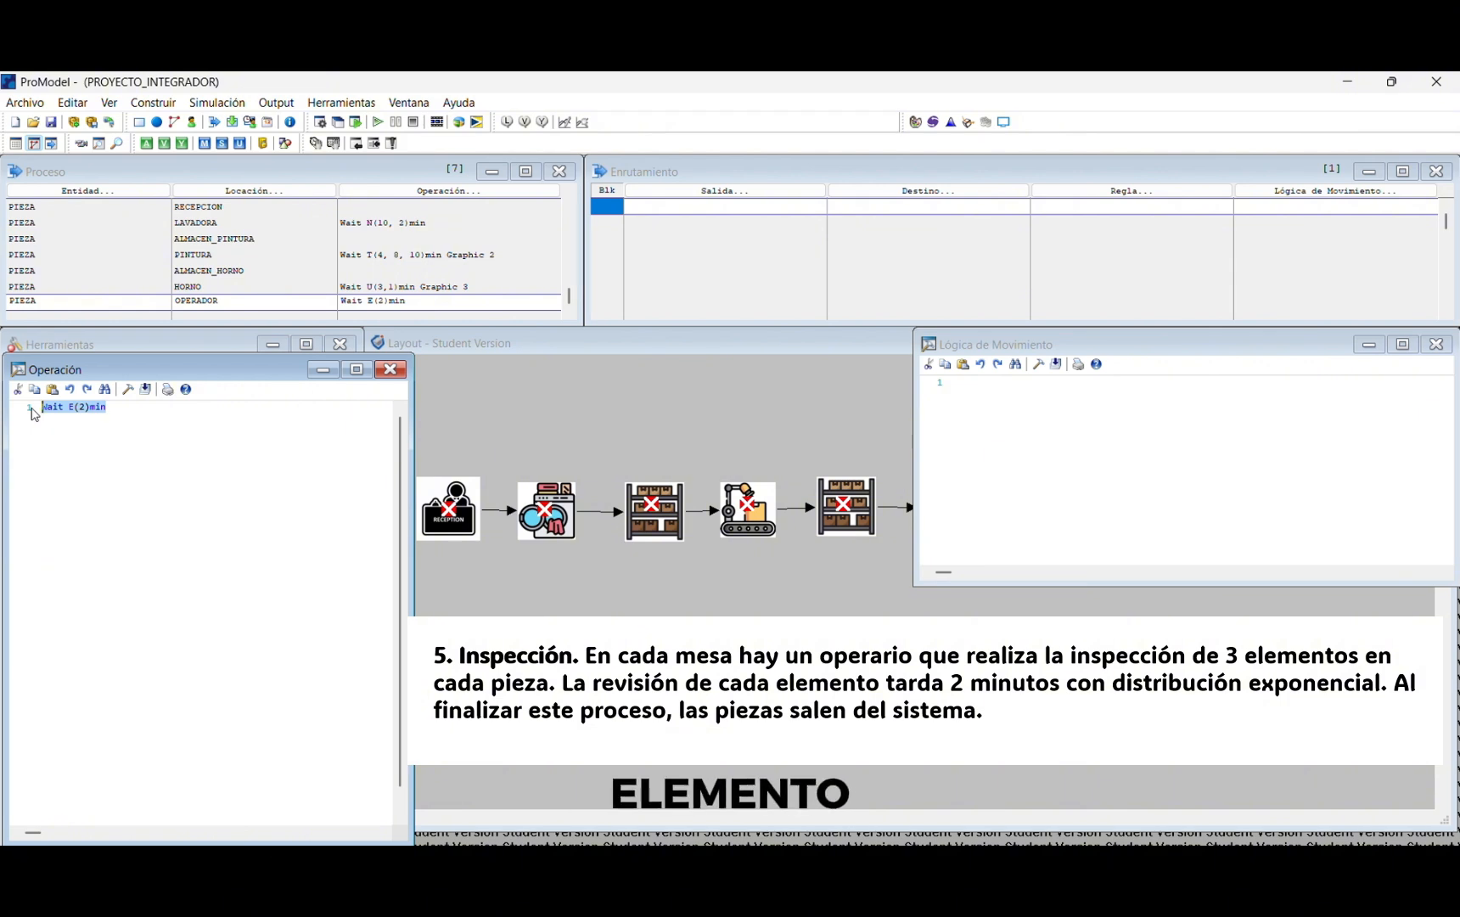
click(134, 401)
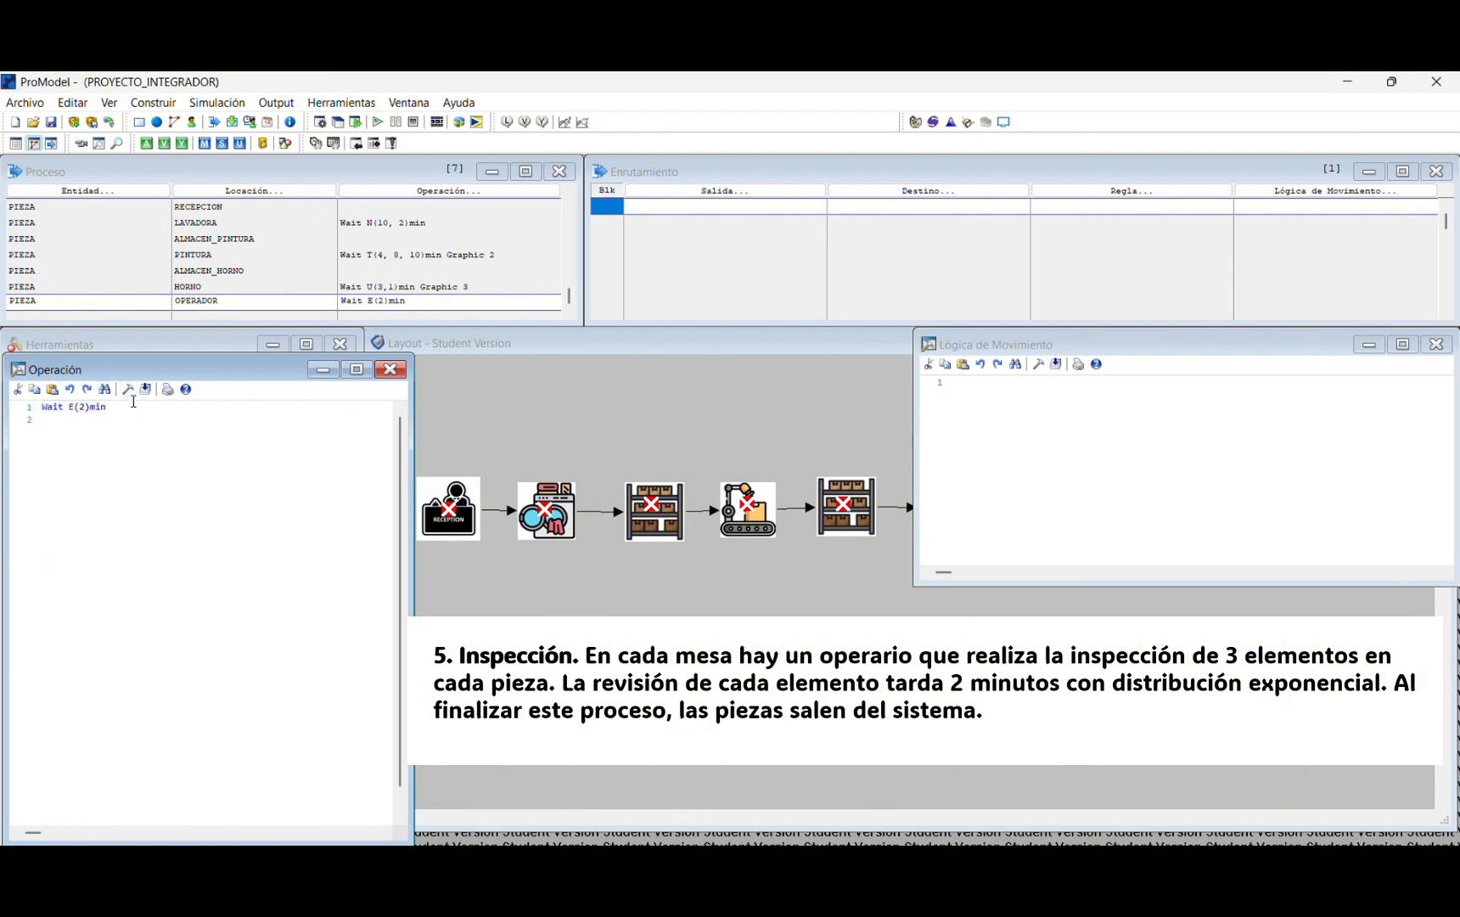
key(ctrl+v)
key(Return)
key(ctrl+v)
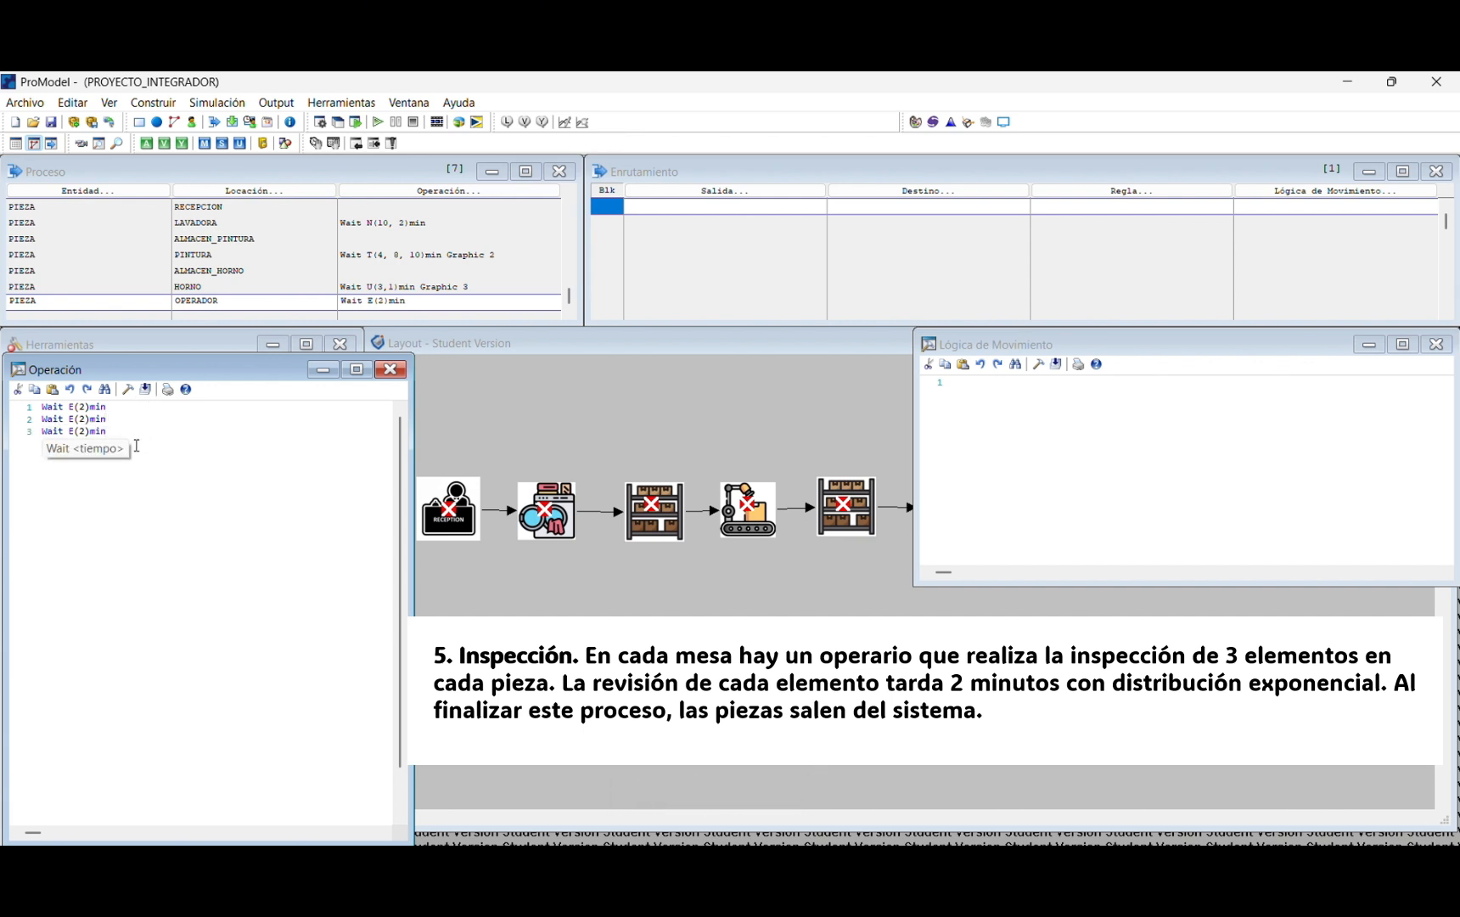
click(141, 433)
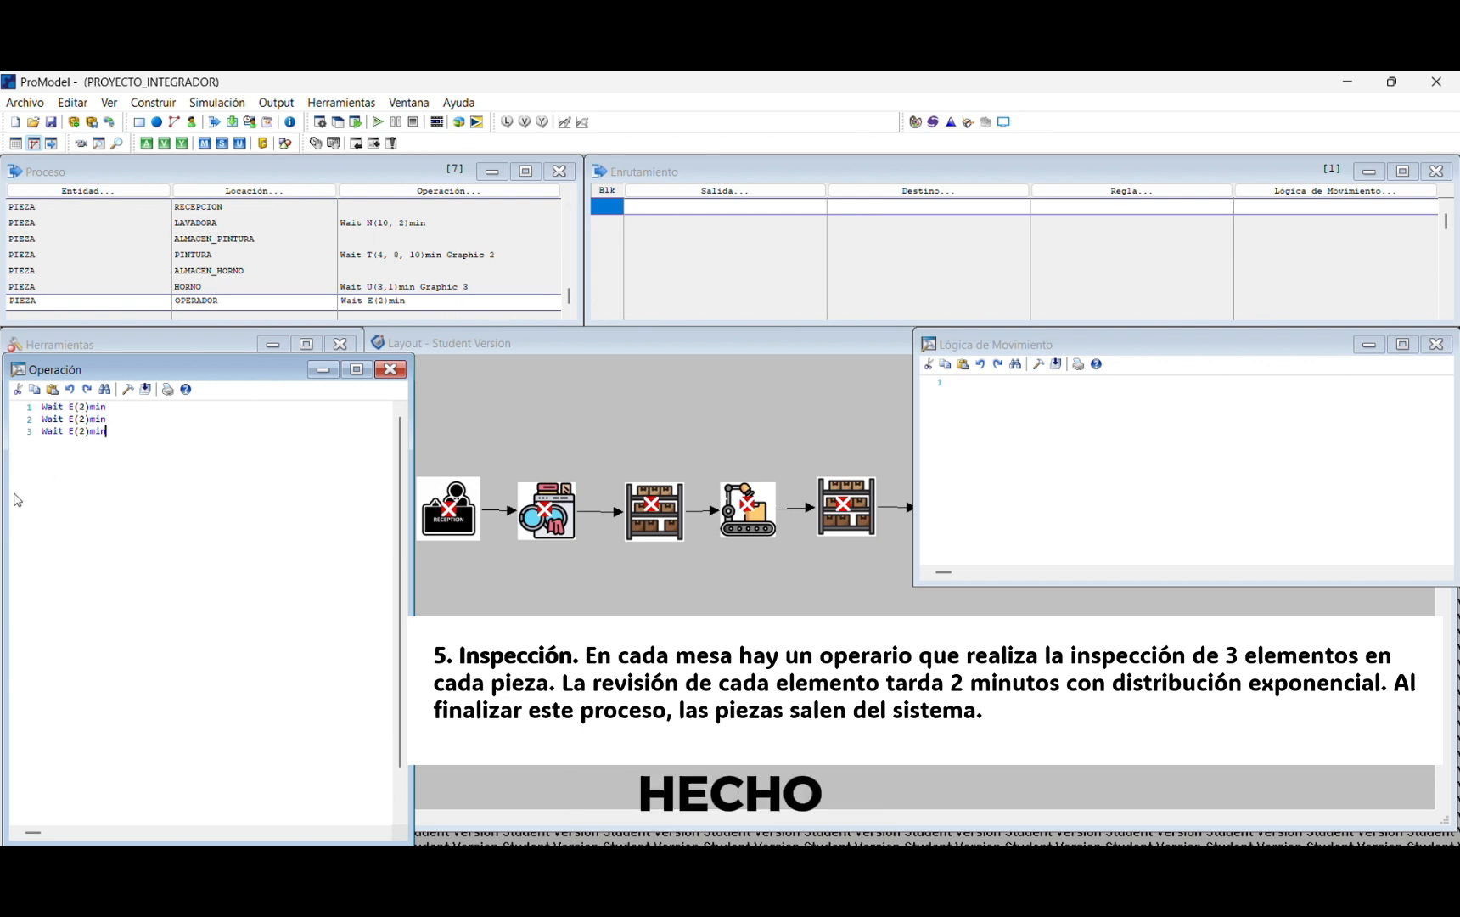
Step: Route PIEZA from OPERADOR to EXIT
click(680, 214)
click(693, 402)
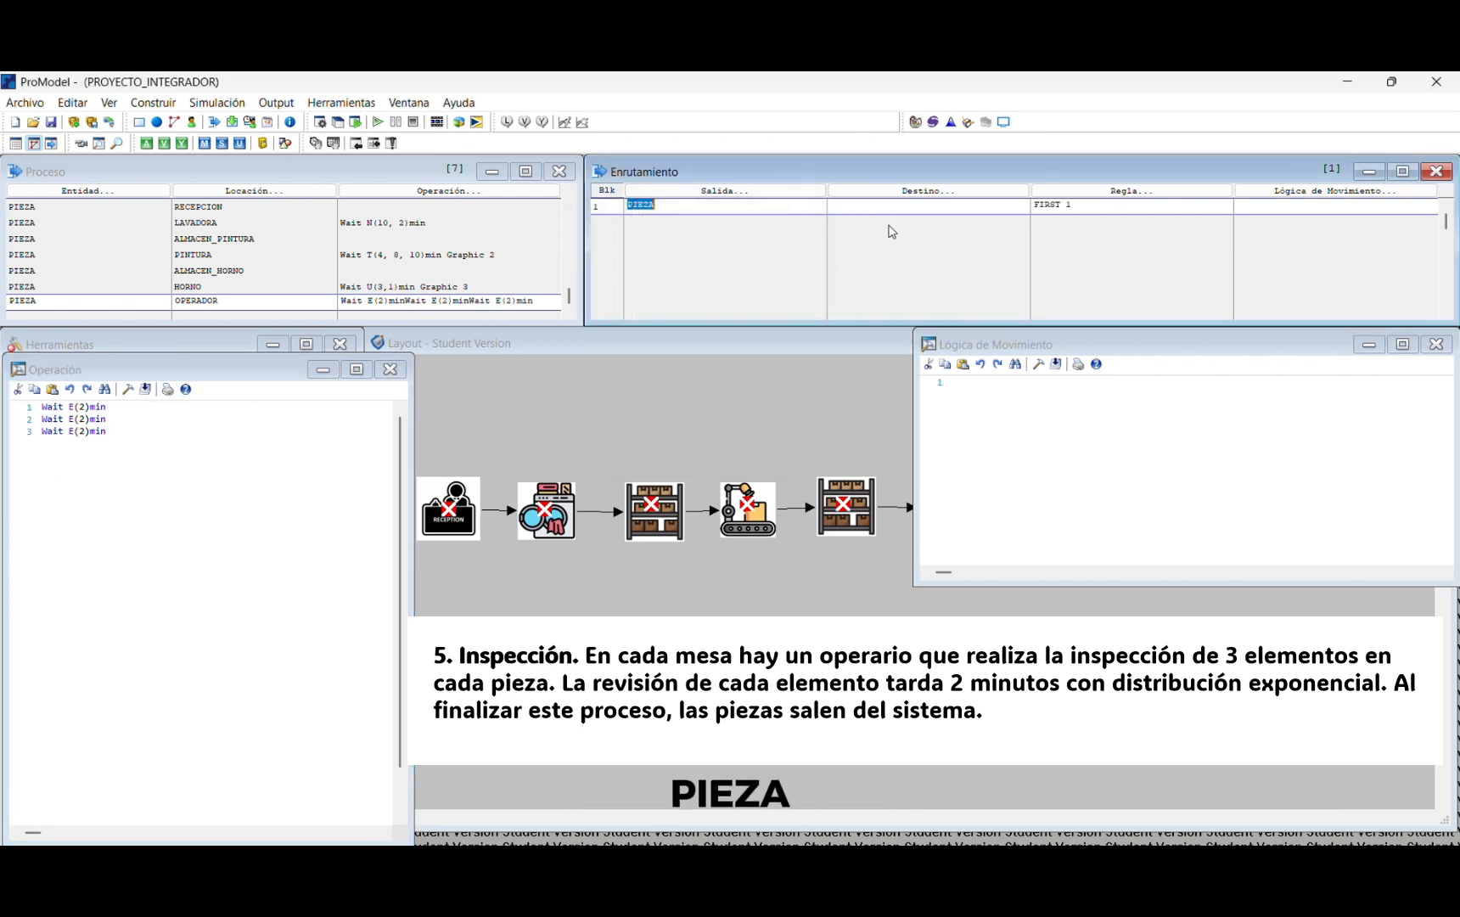
click(906, 204)
click(876, 351)
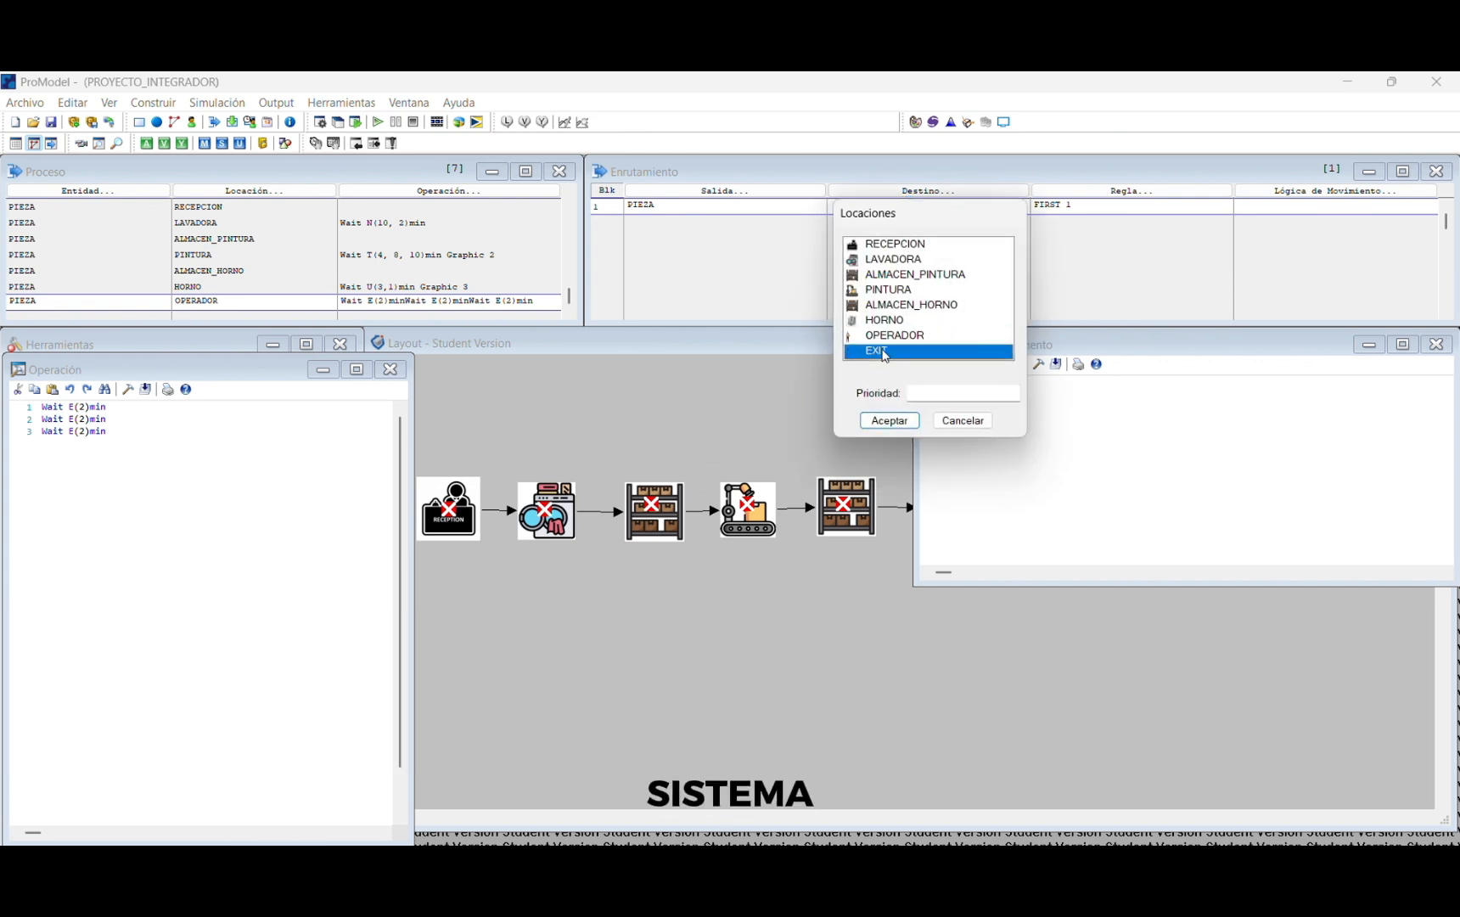
click(888, 420)
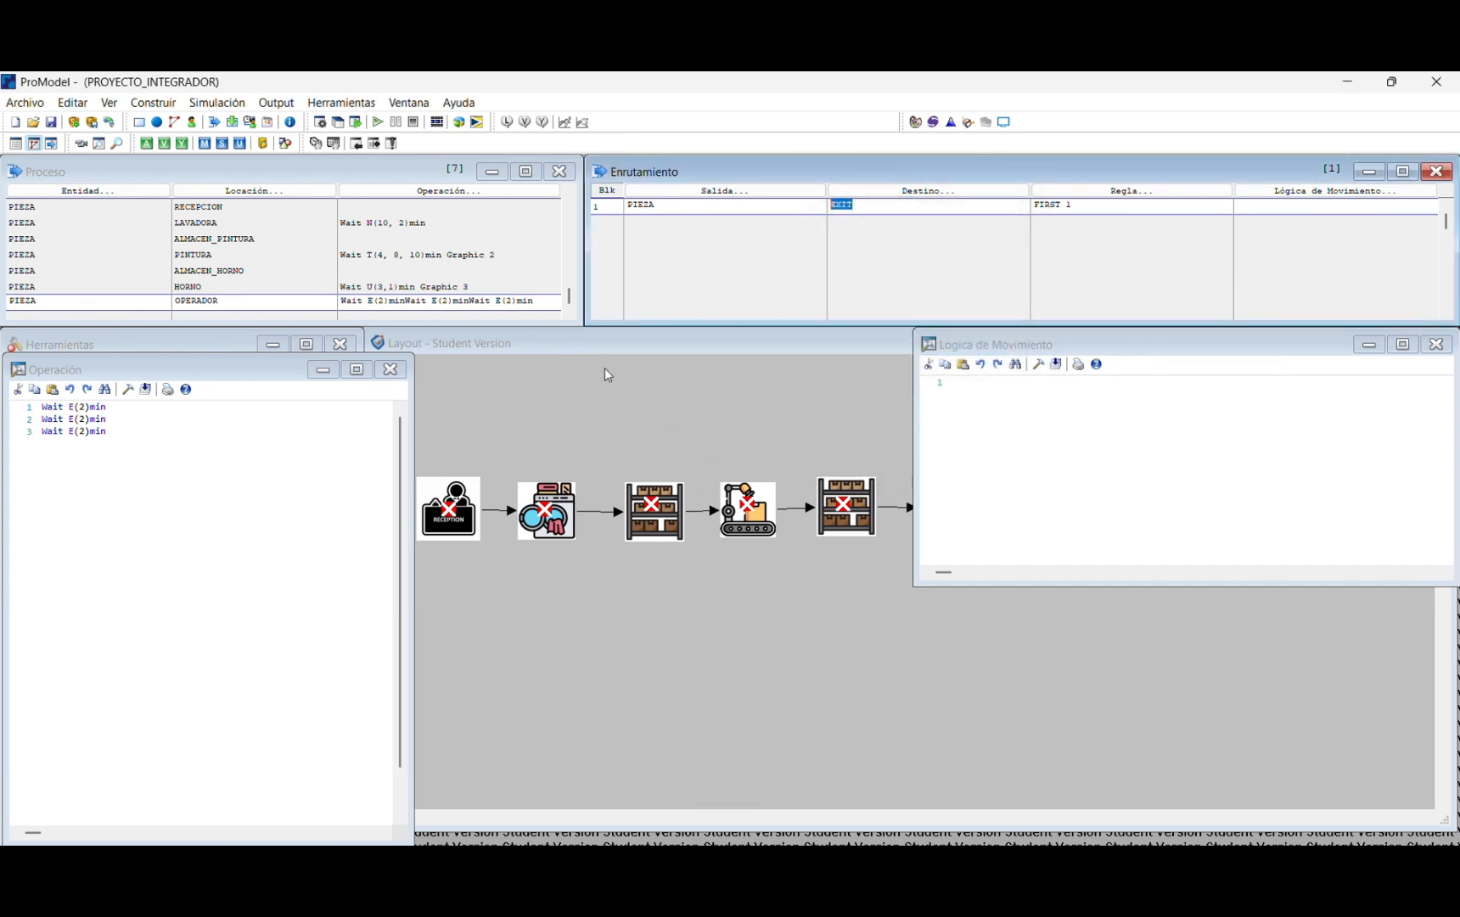
Step: Set the simulation options to a simulation time of 2160 and 3 replications
click(523, 350)
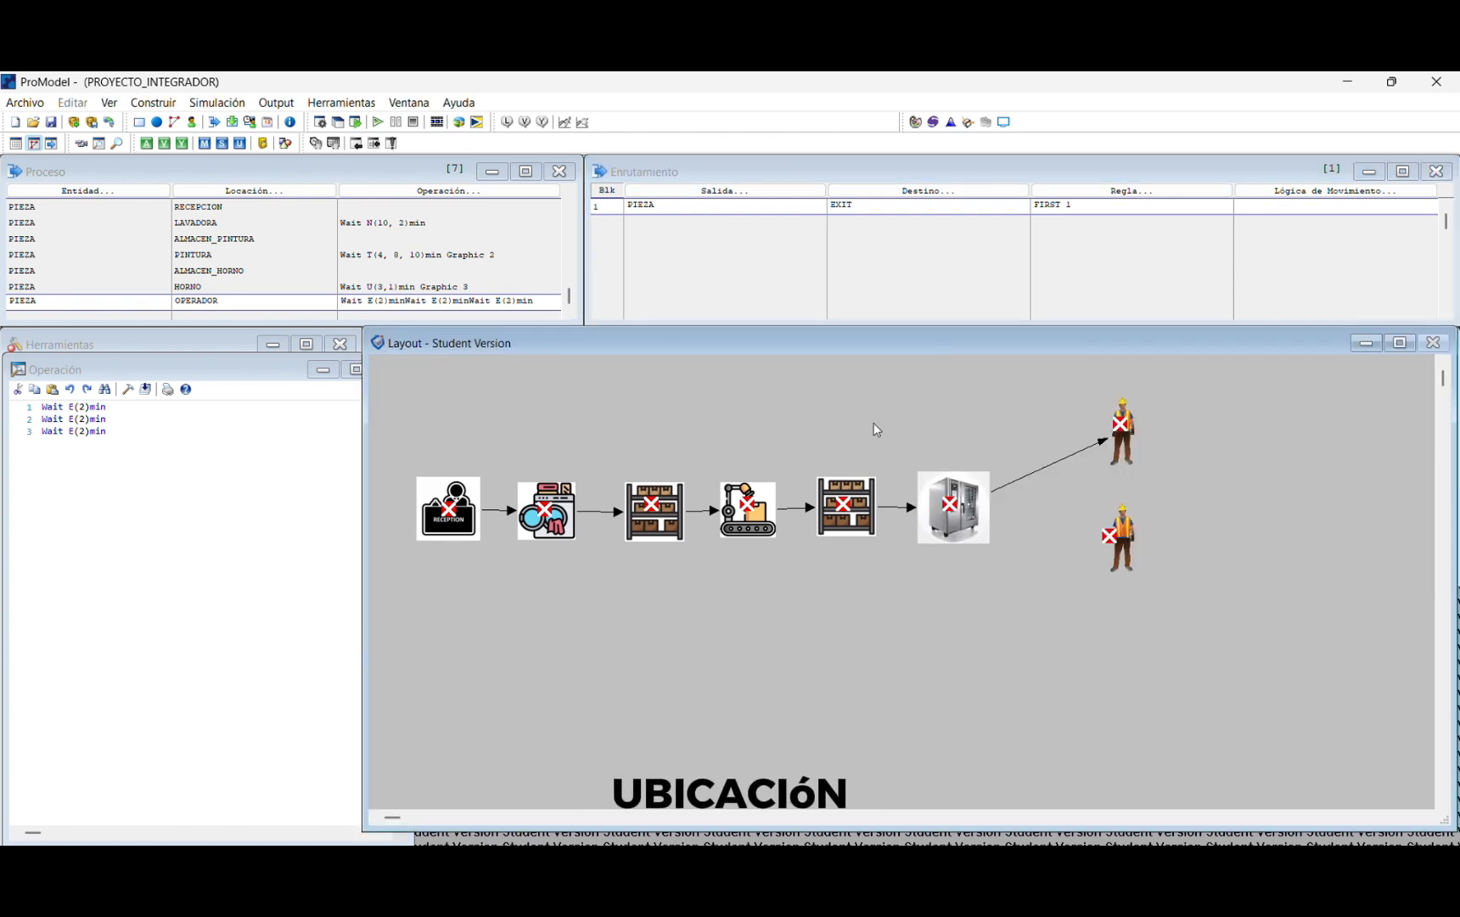
drag(861, 340, 676, 269)
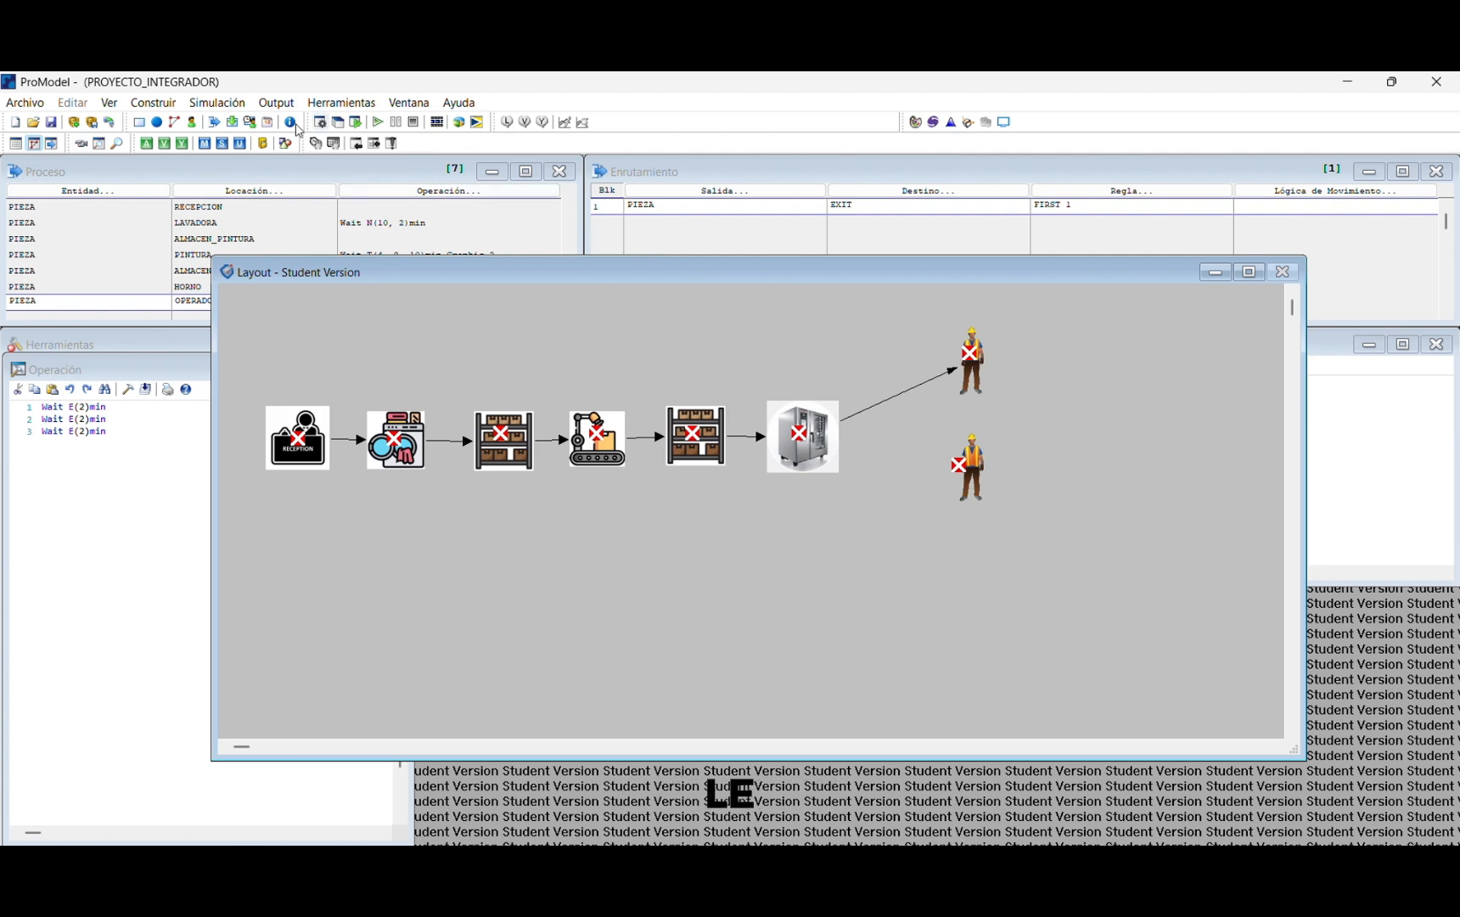
click(222, 104)
click(240, 170)
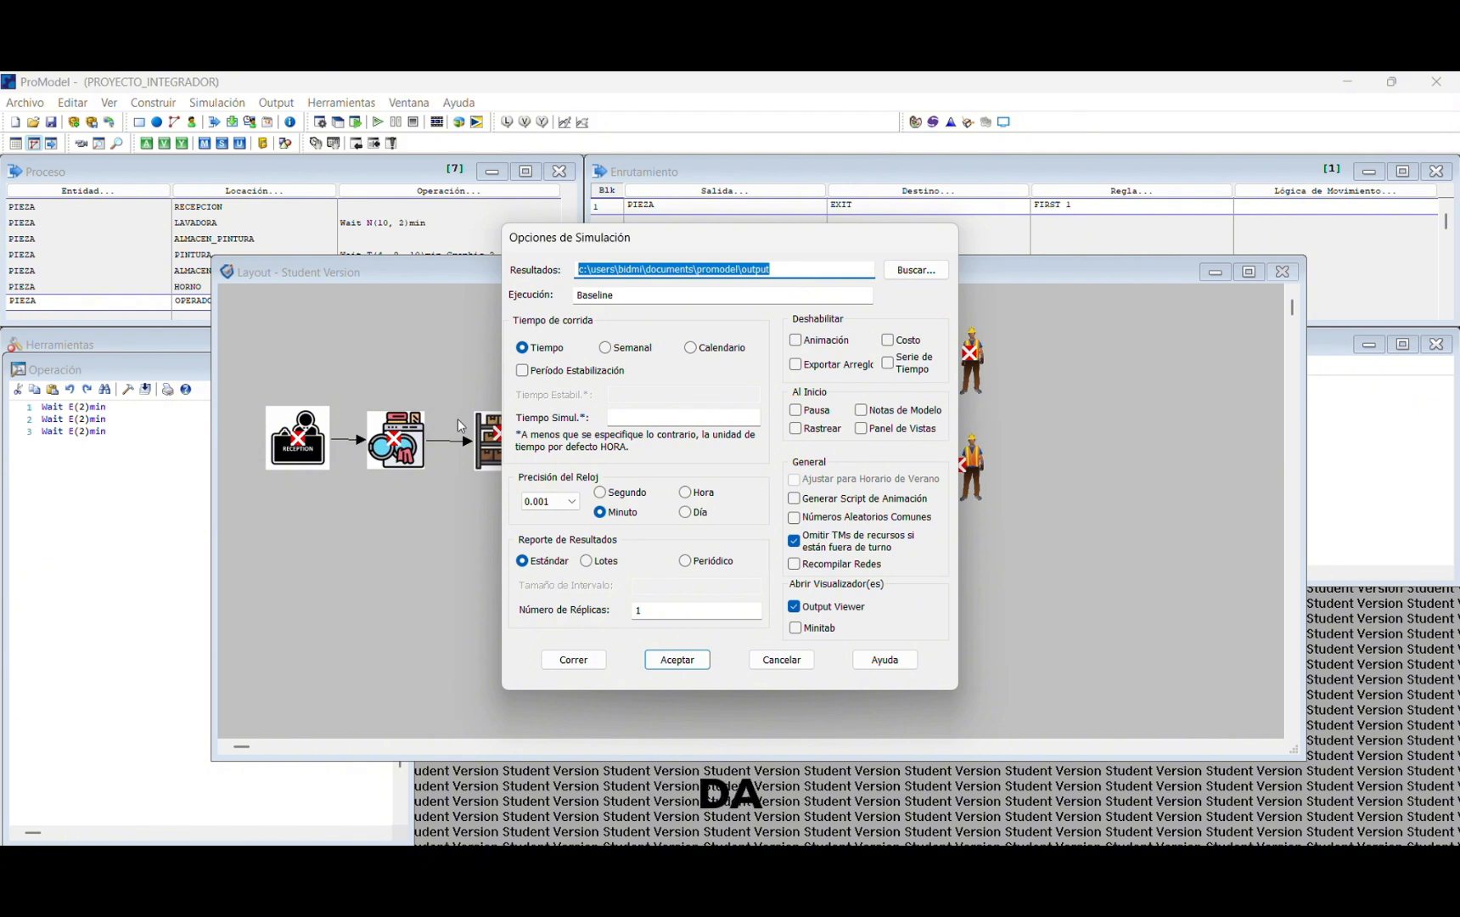
click(621, 420)
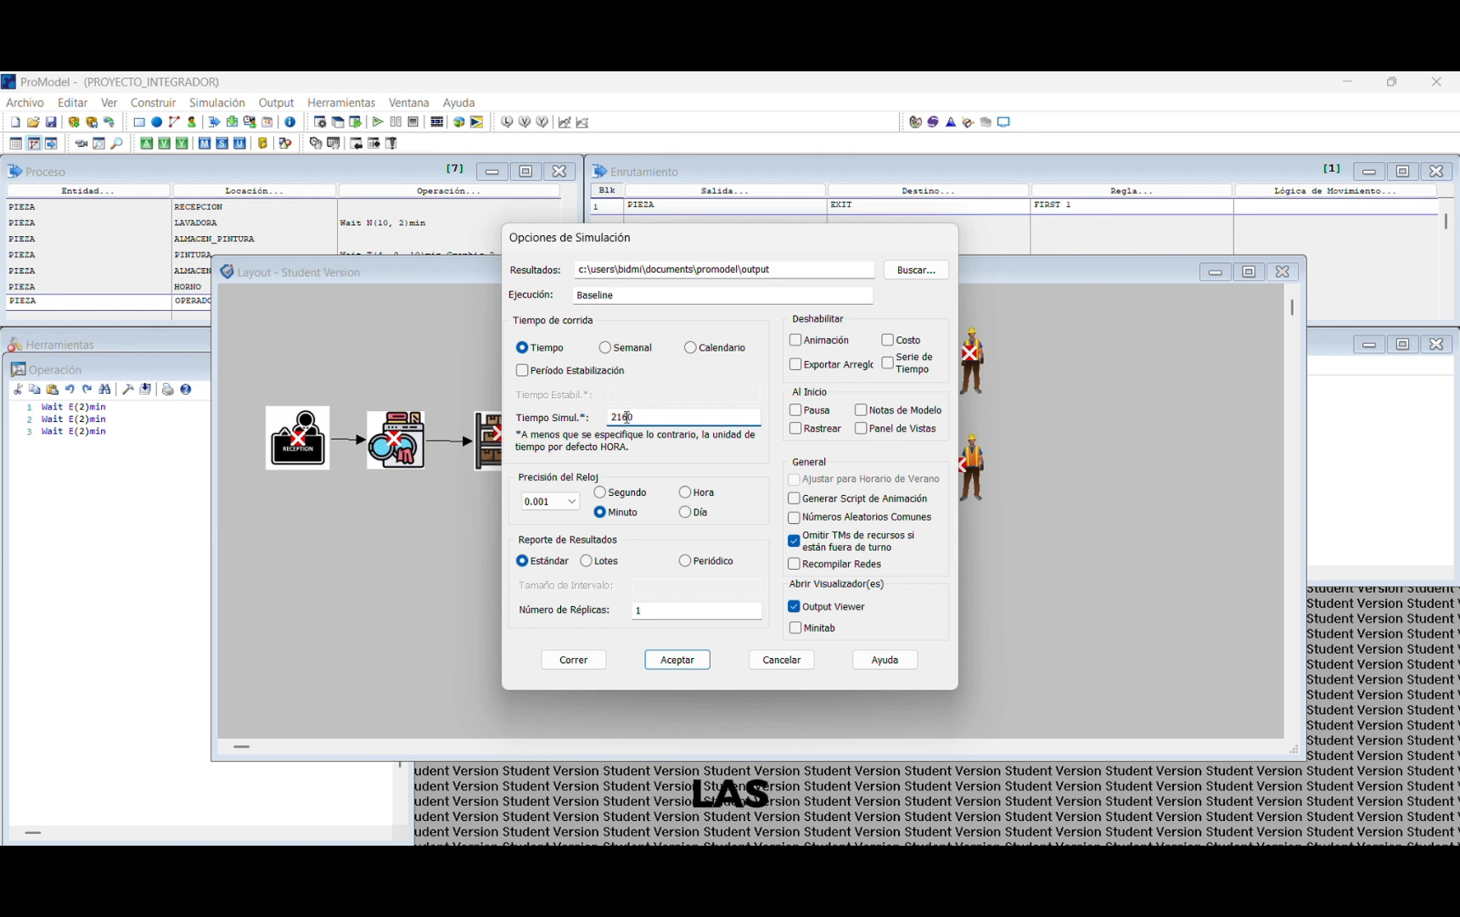
click(668, 609)
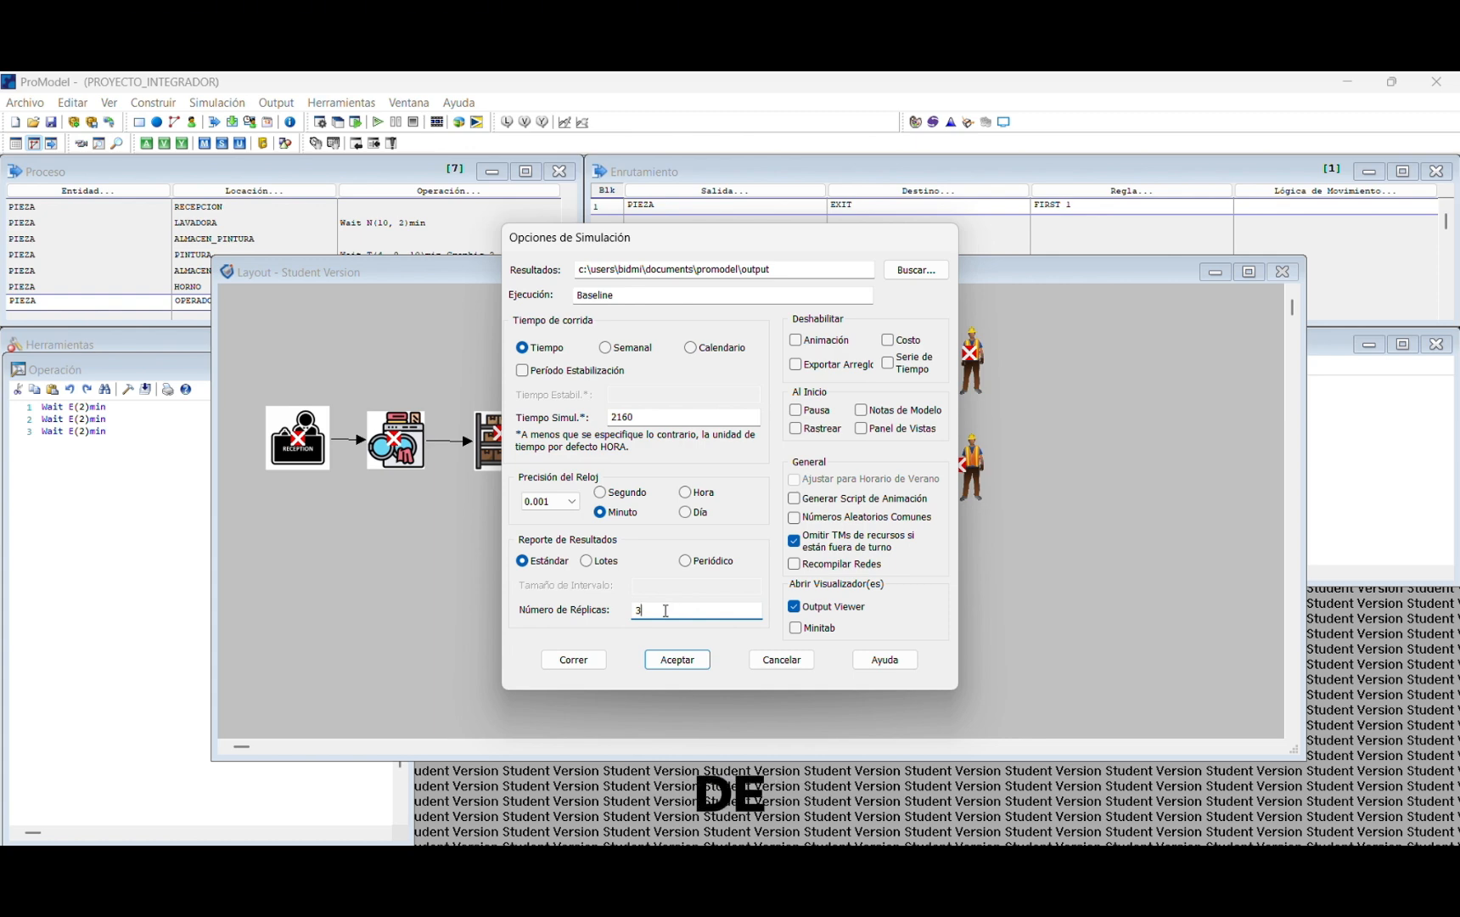
click(676, 660)
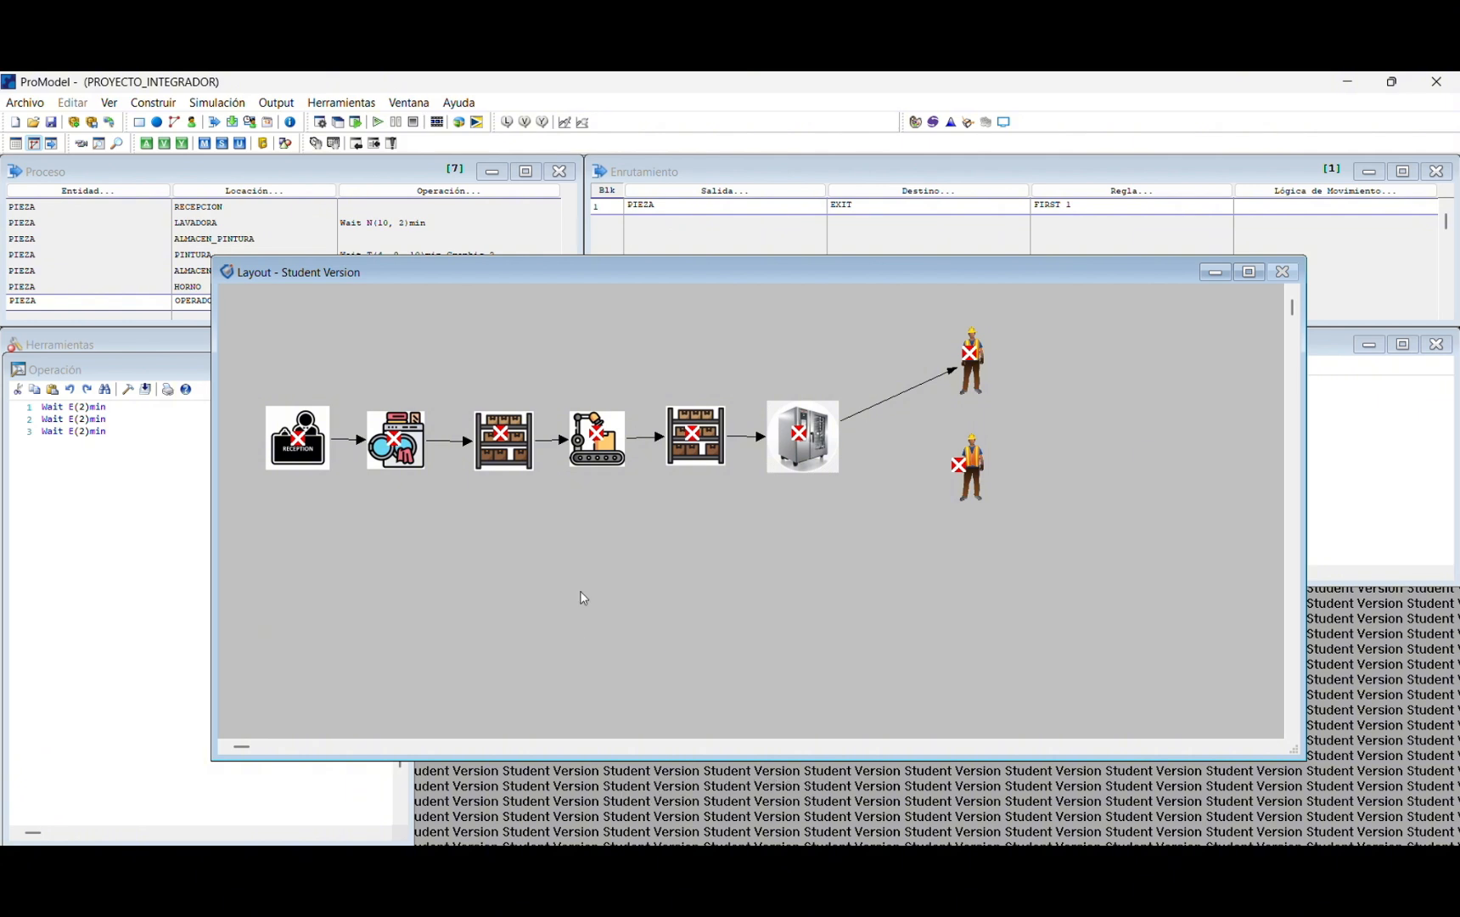
Step: Start the simulation, saving the model as OPERACIONESLINEA in the VIDEO folder inside Descargas
click(373, 124)
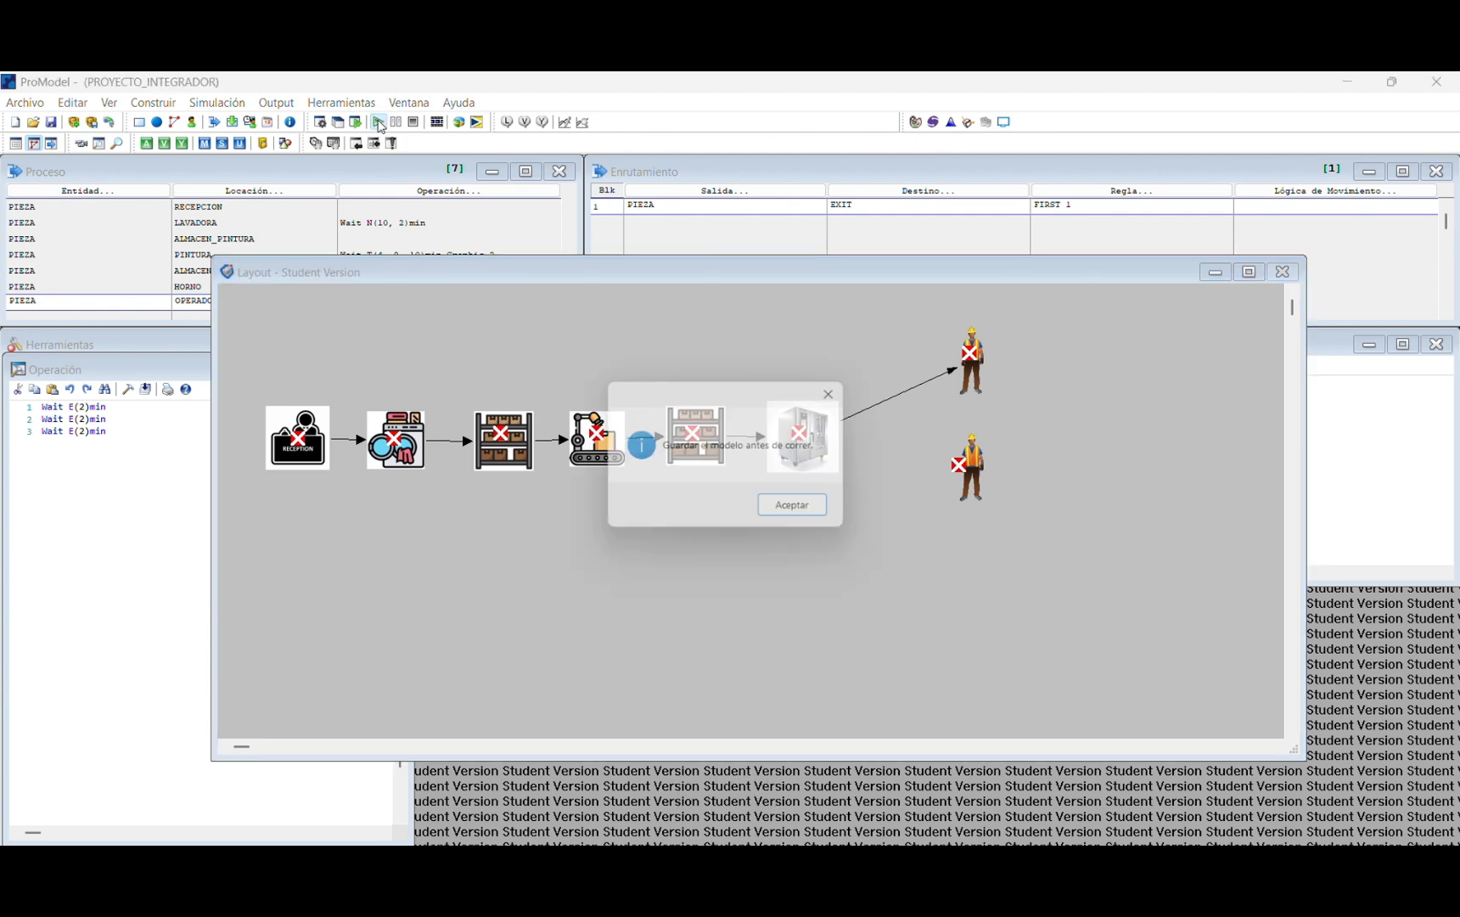
click(793, 516)
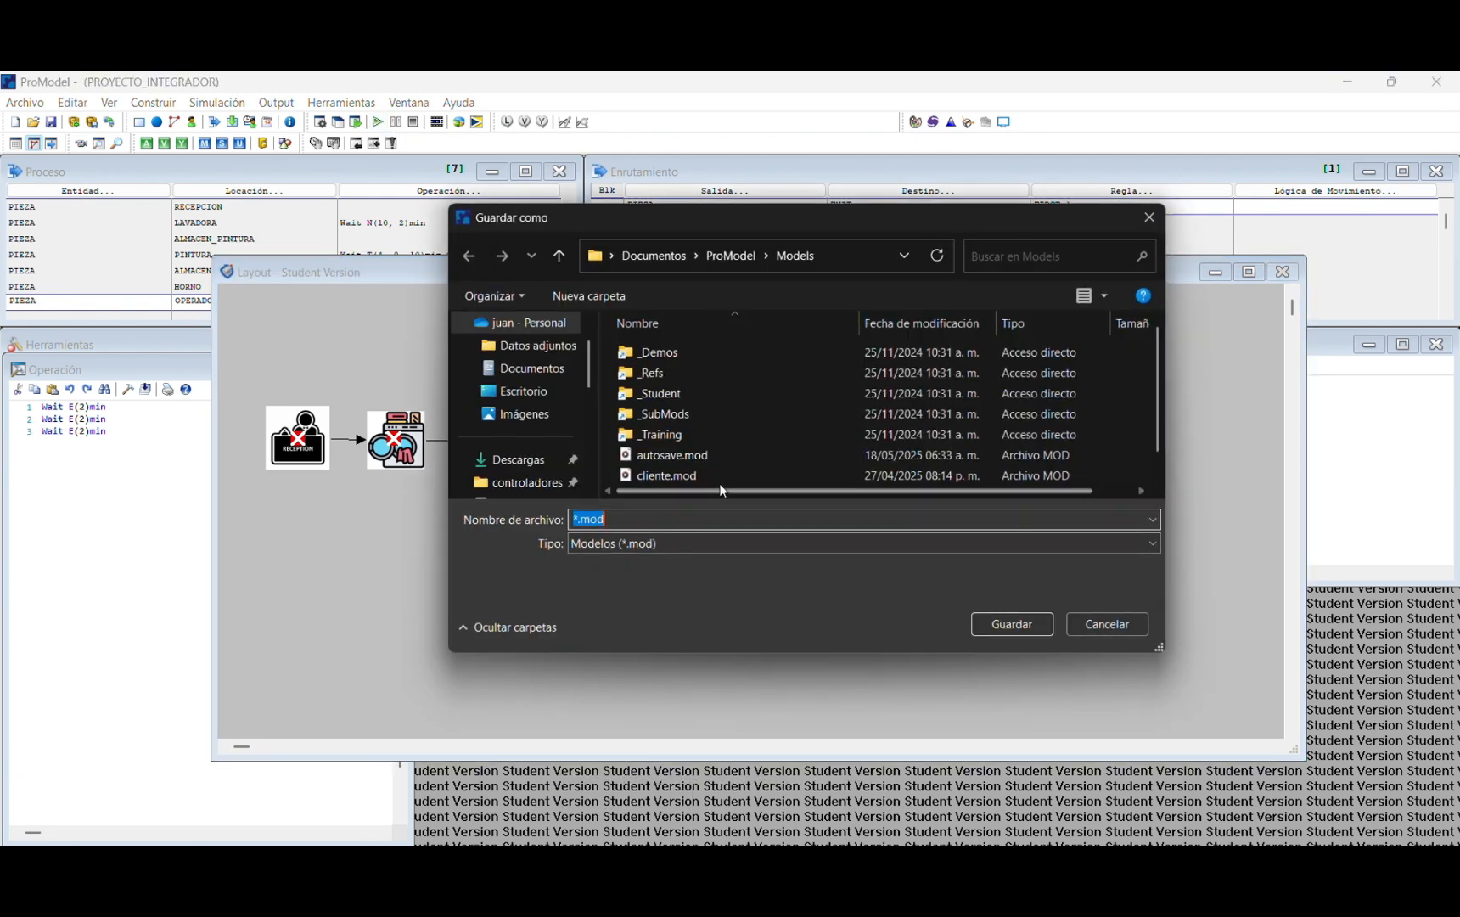
click(513, 459)
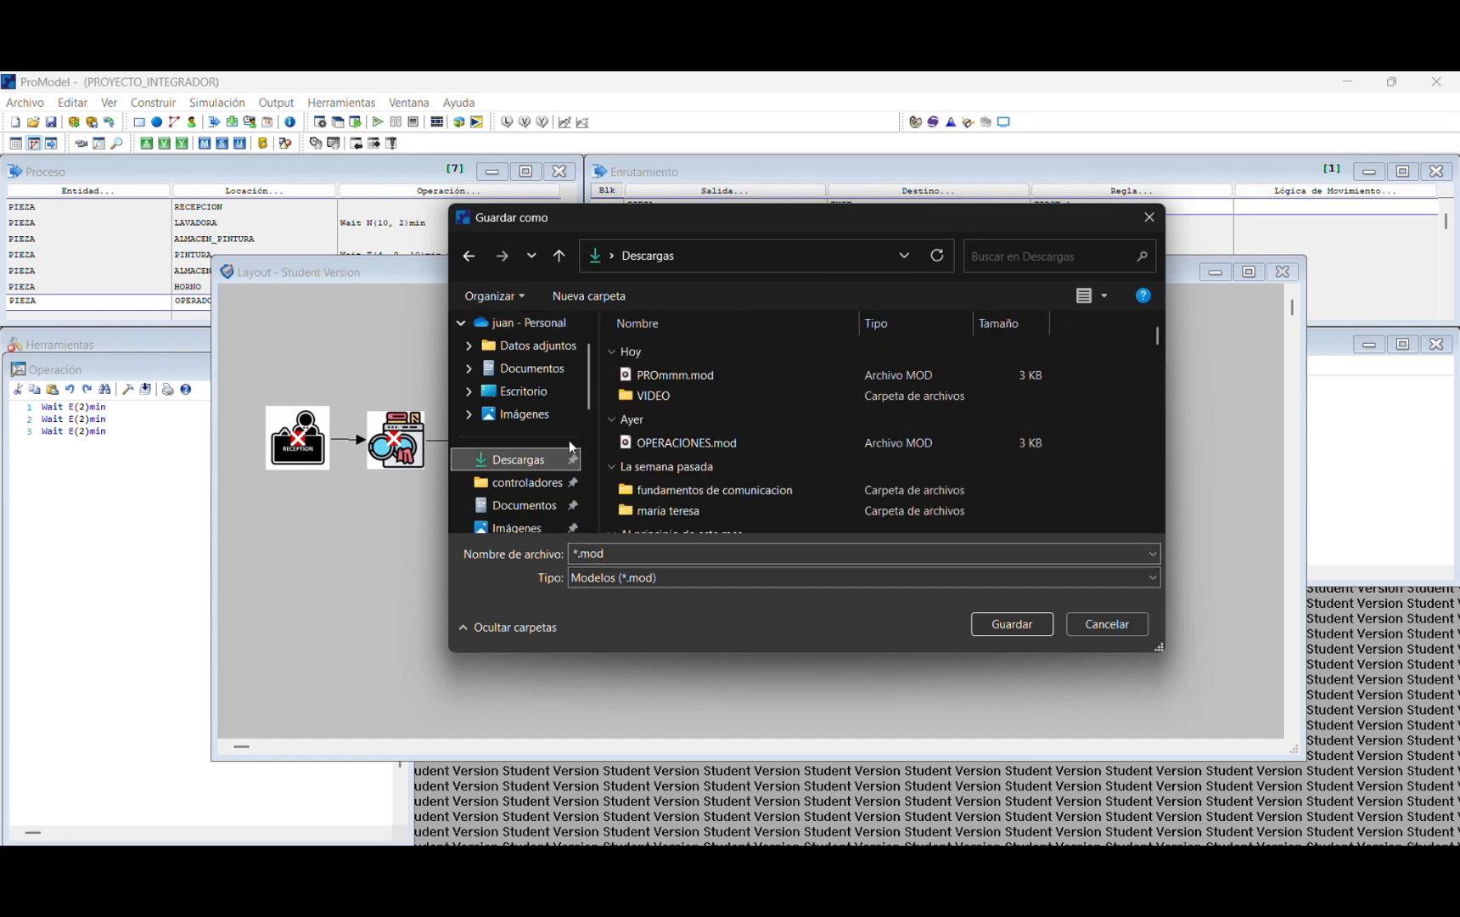
click(670, 396)
double_click(667, 392)
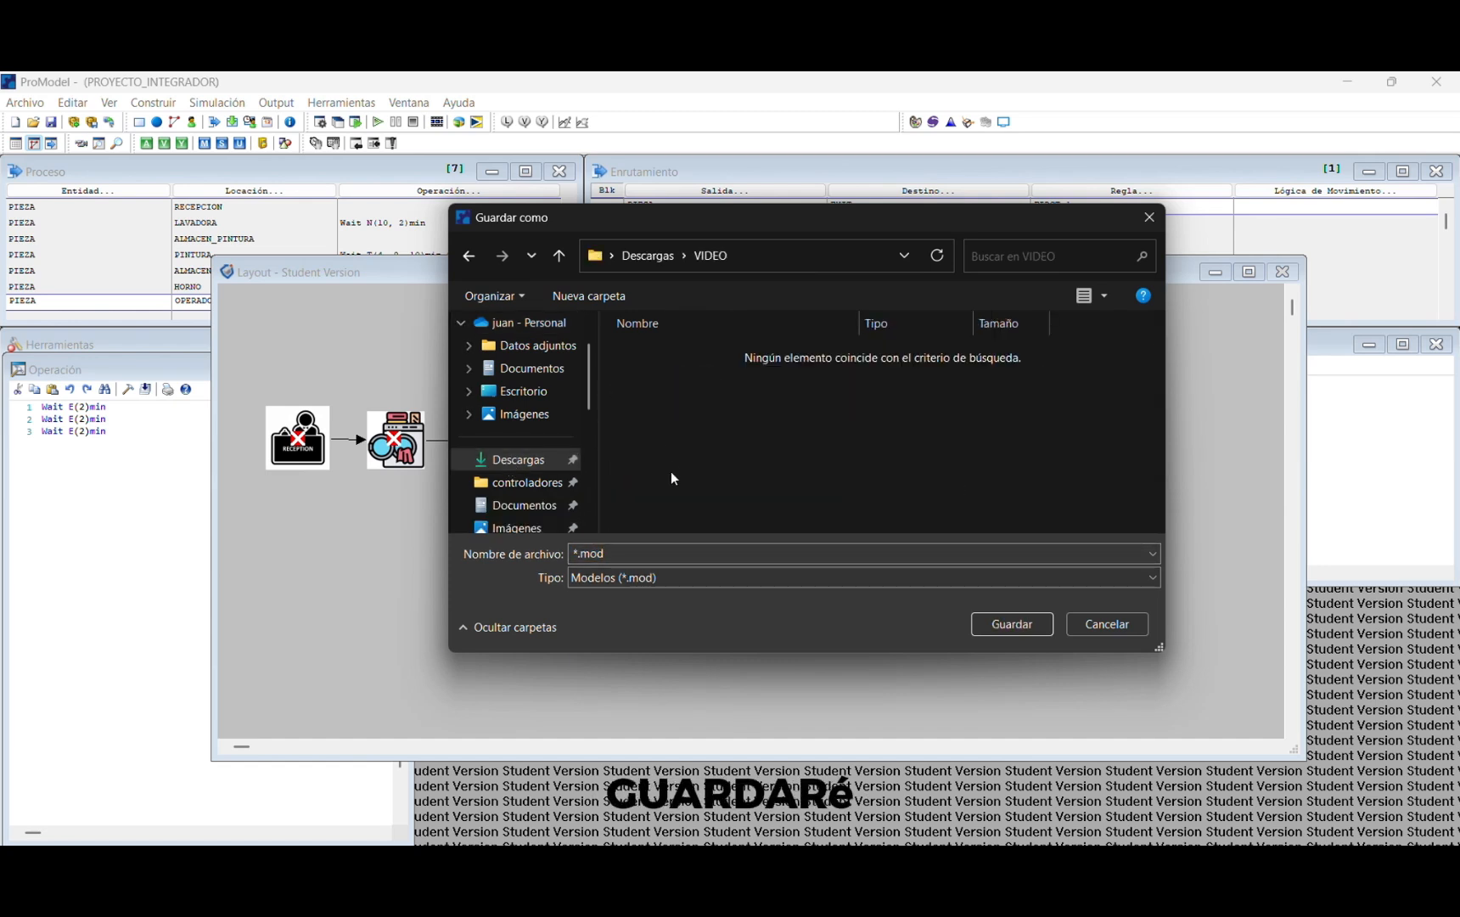
double_click(627, 549)
text(OPE)
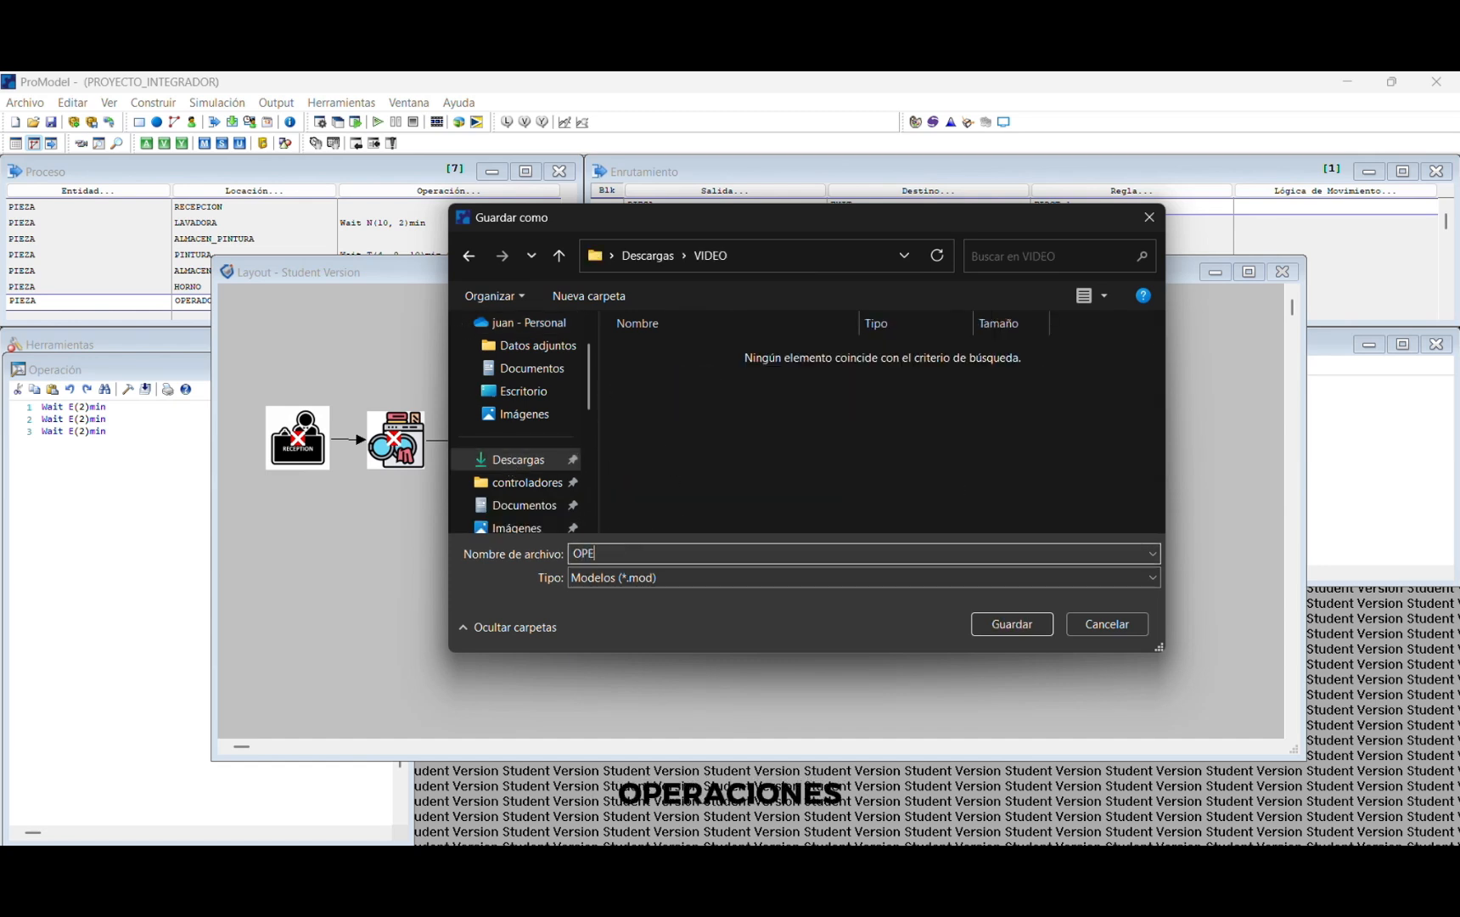
text(RACIONESLI)
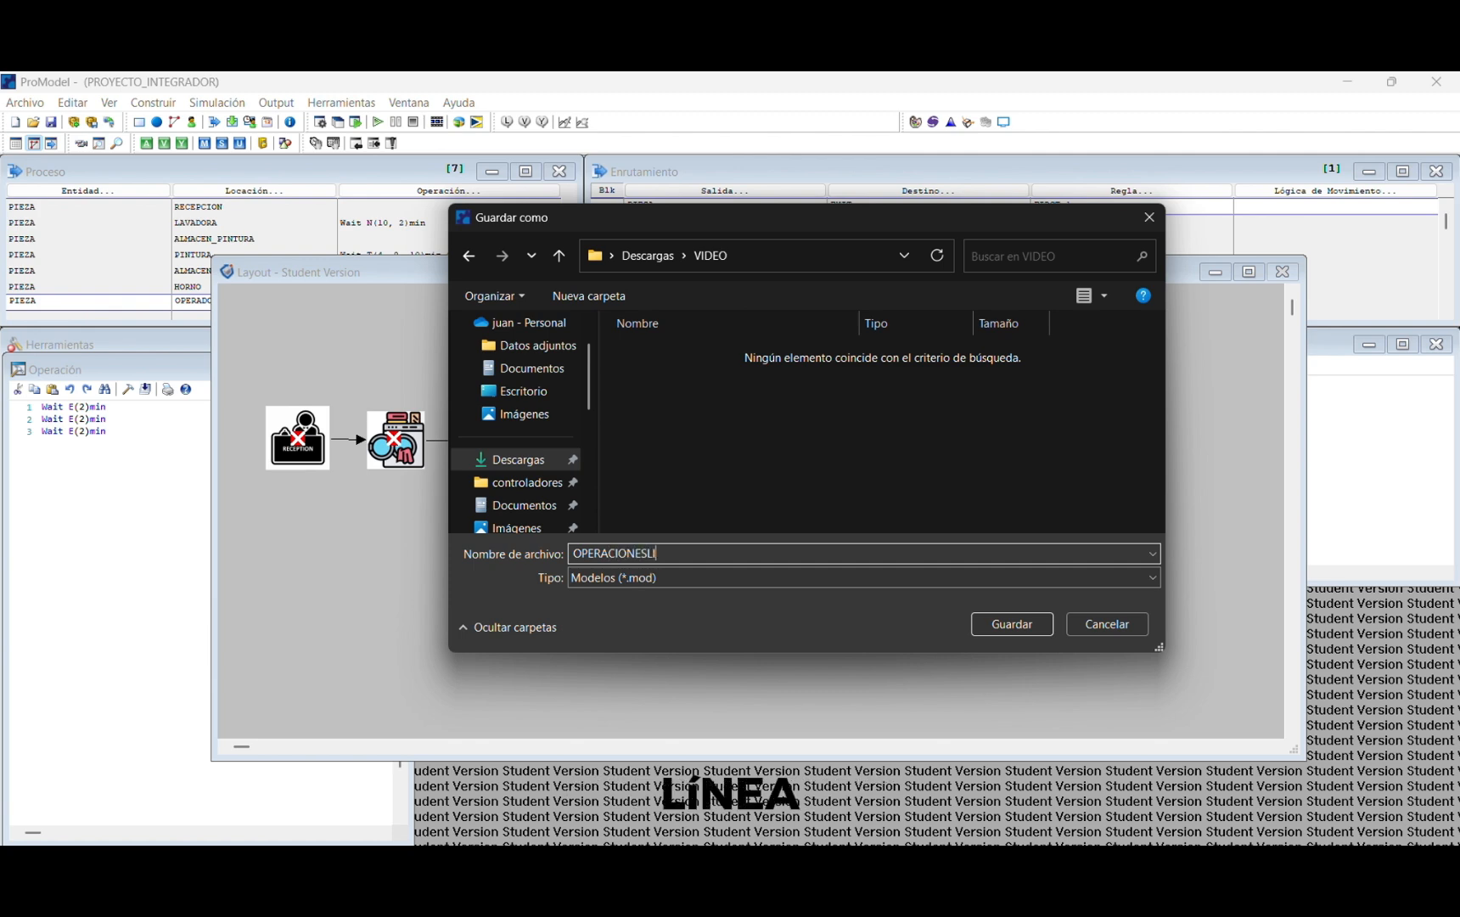
text(NEA)
click(1006, 627)
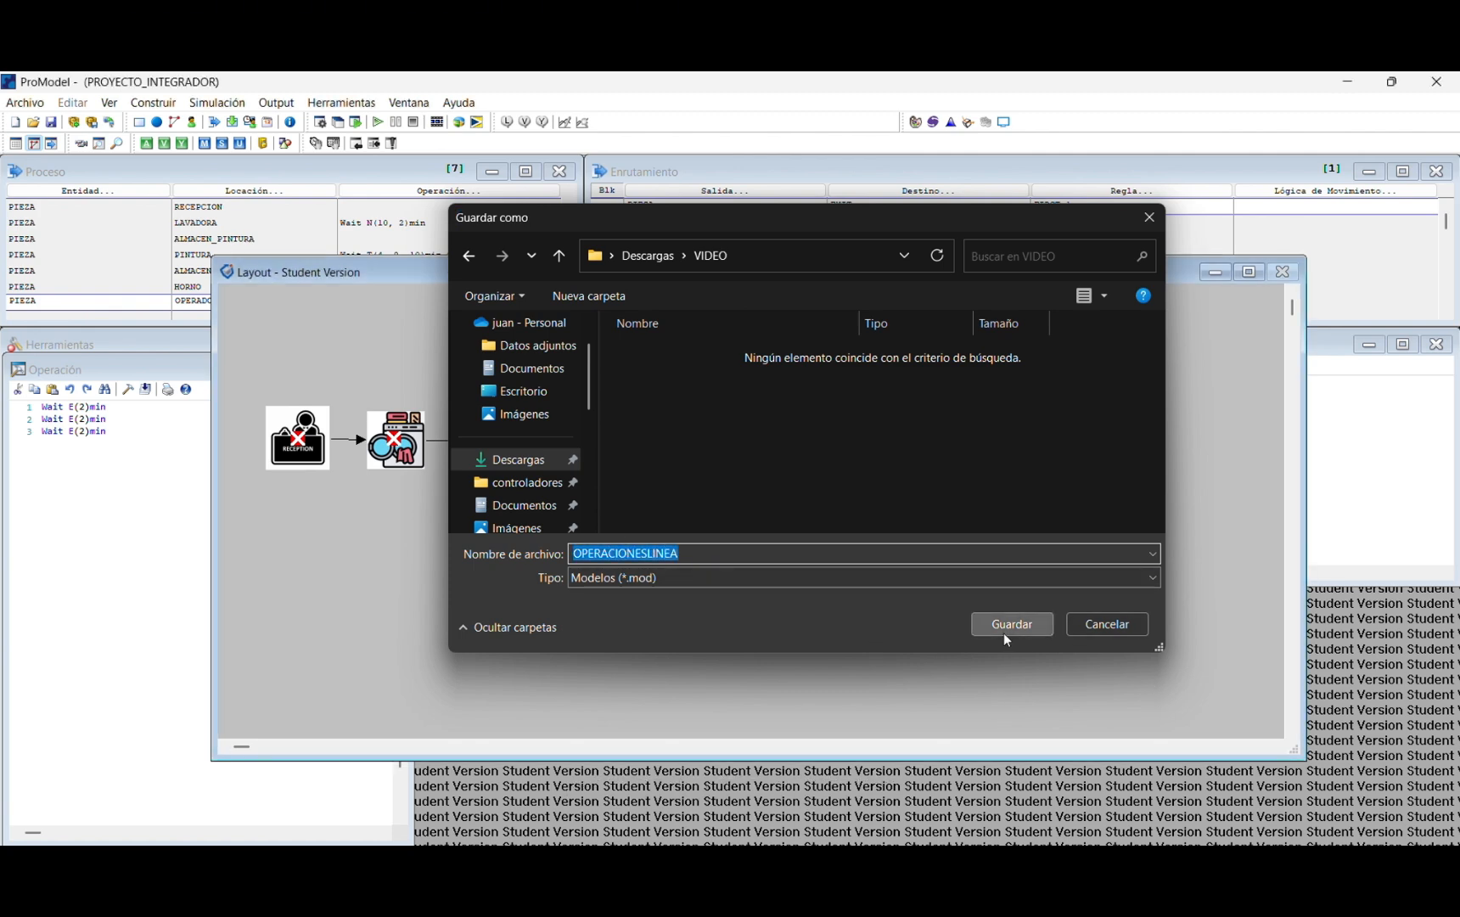
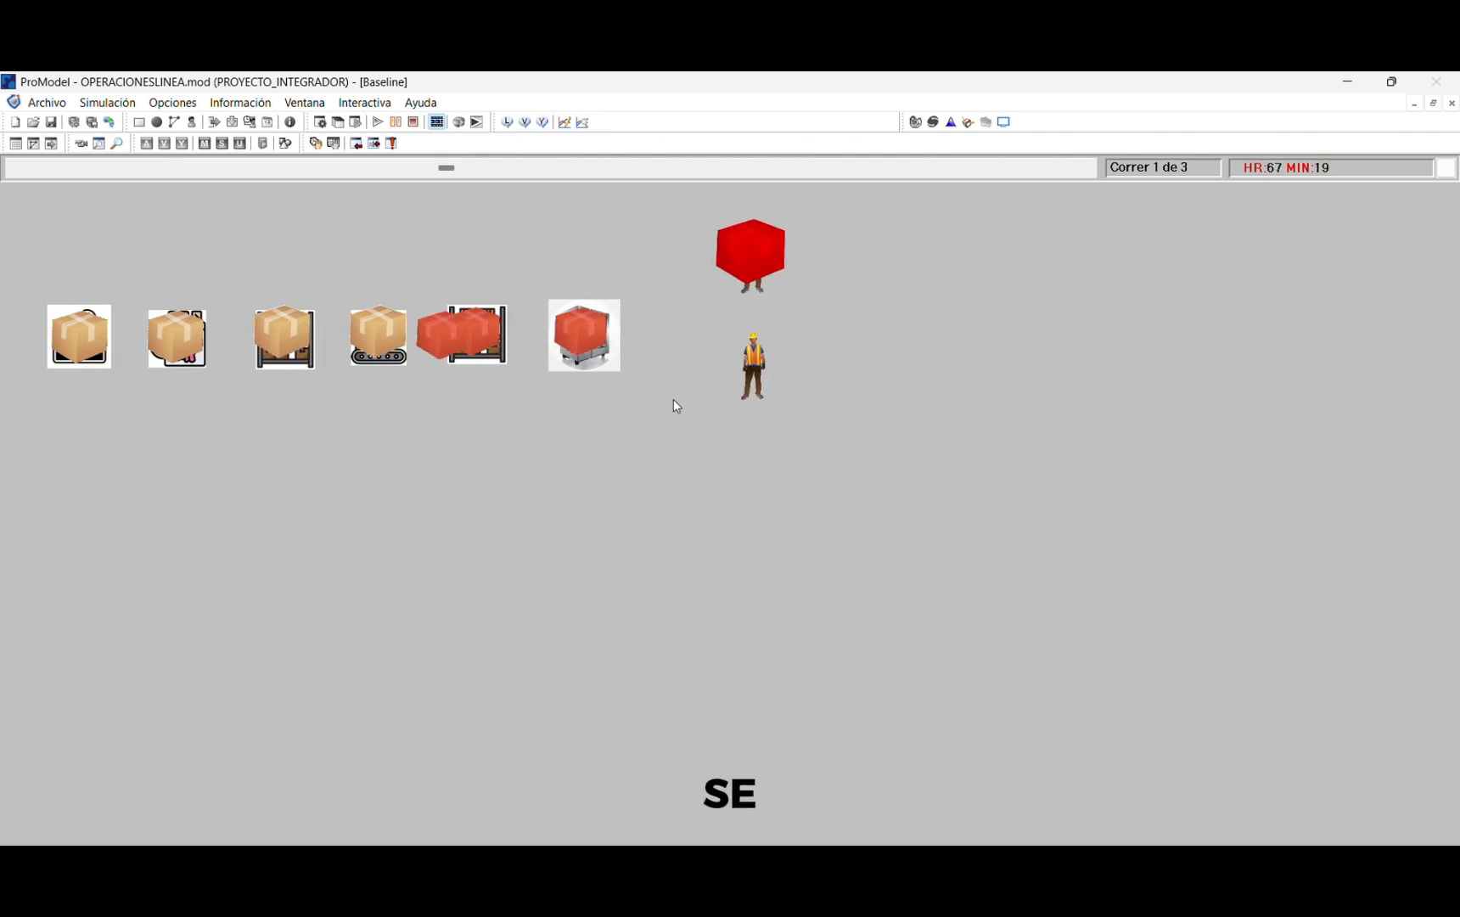
Step: Raise the simulation speed to its maximum, let all 3 replications finish and open the results
click(454, 169)
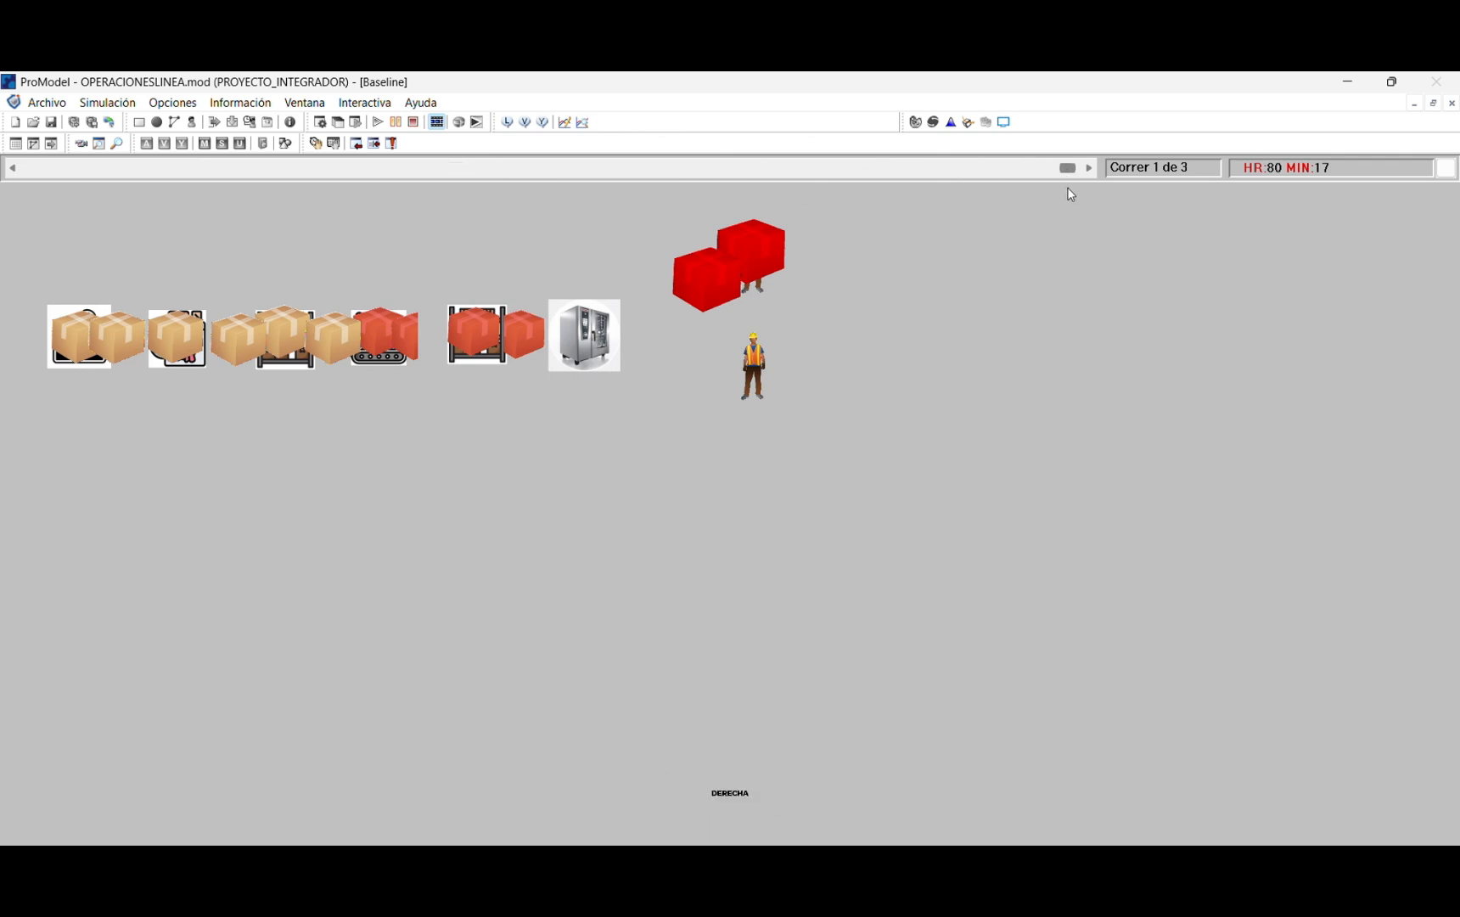
drag(1068, 187, 1084, 188)
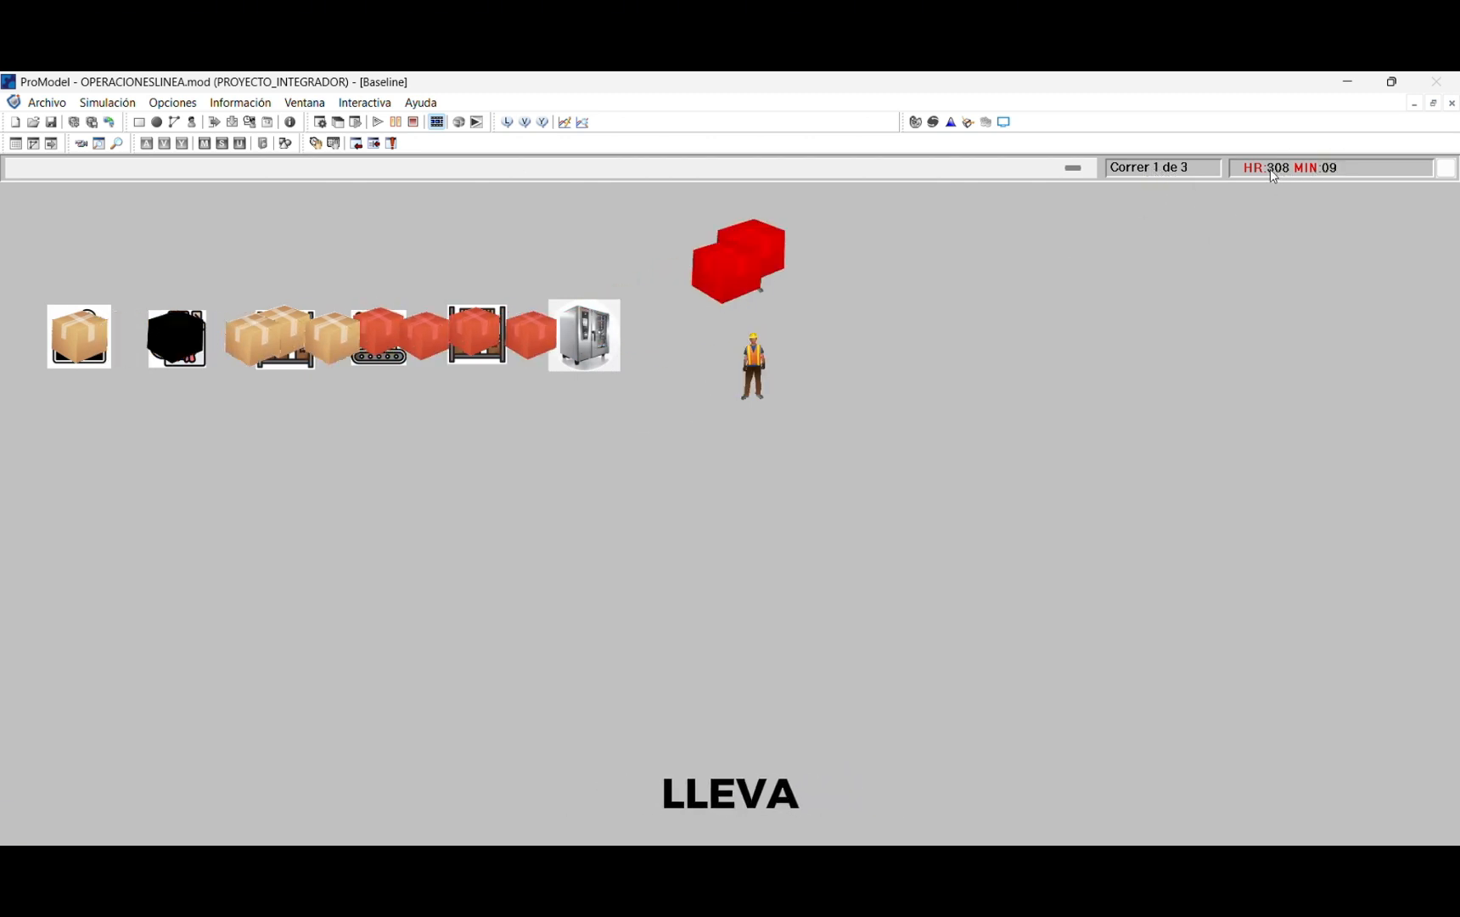
click(1321, 172)
click(1384, 190)
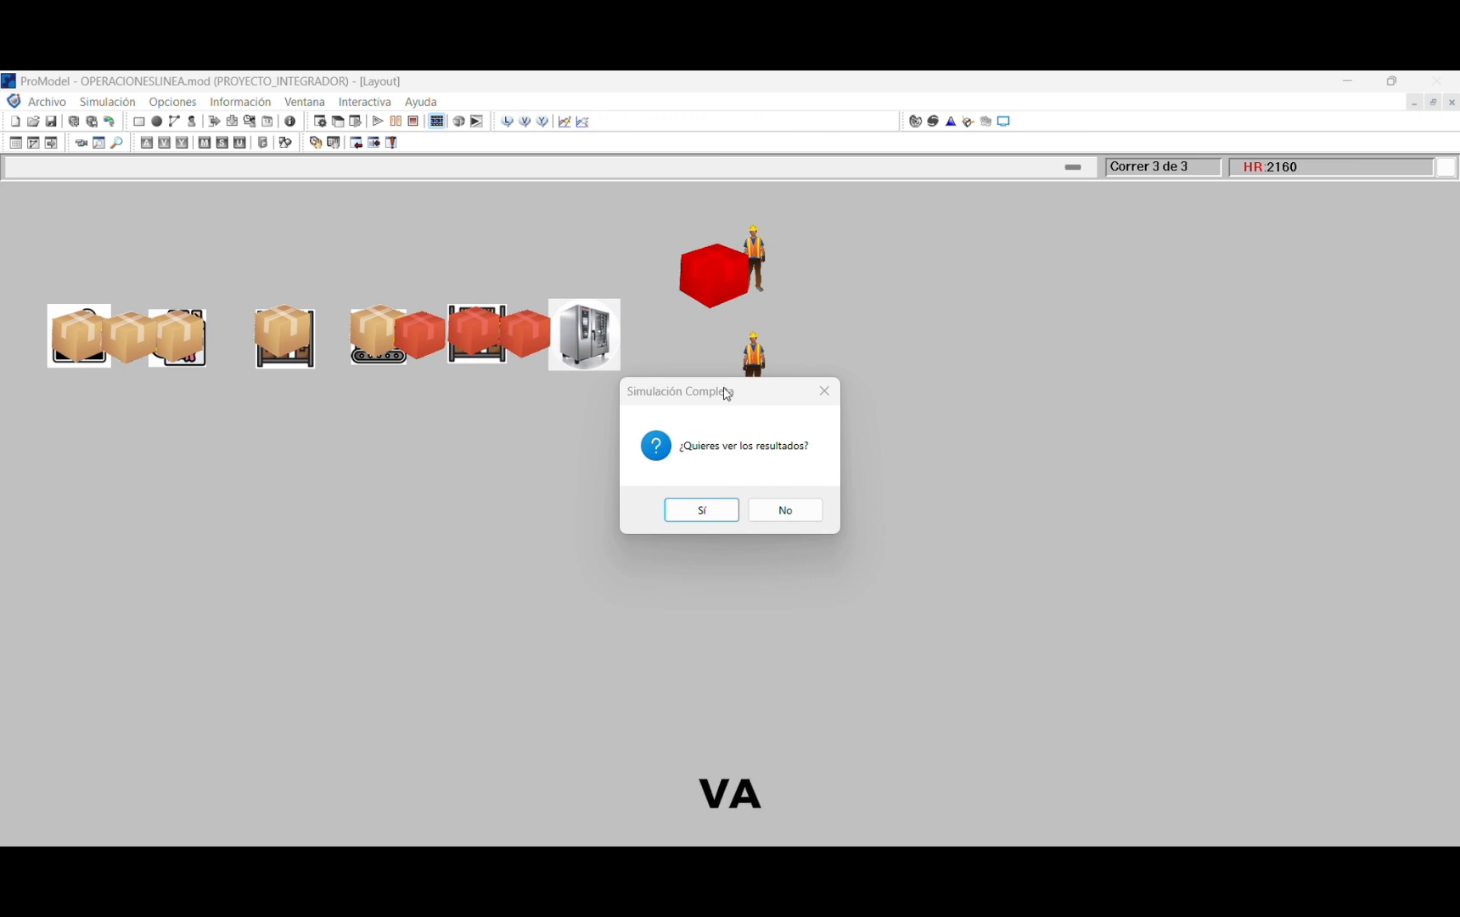
click(701, 510)
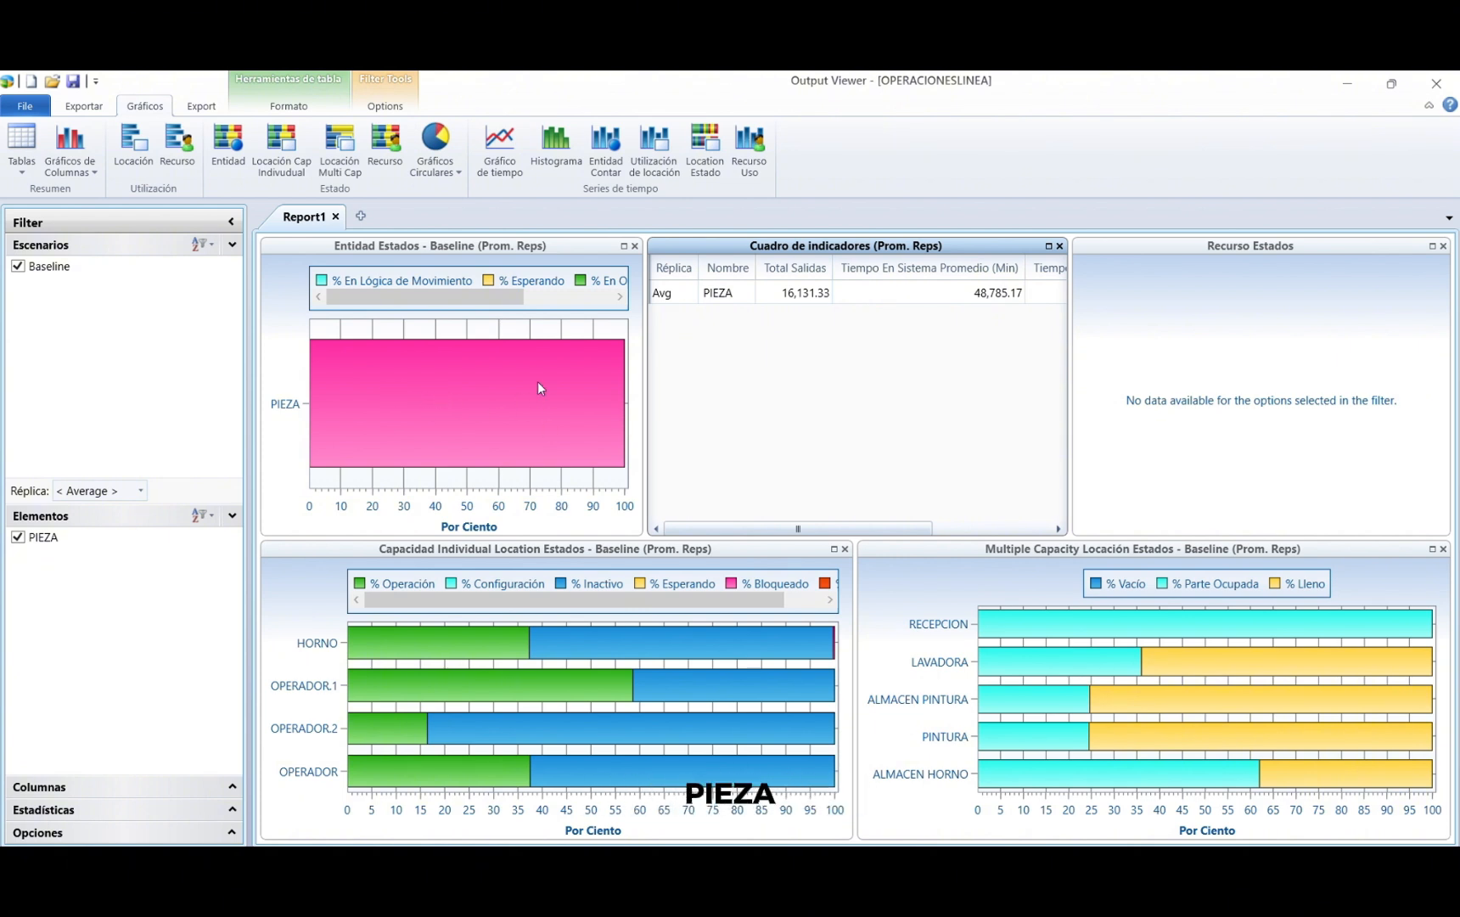
Step: Examine the Entidad Estados chart, reading its full legend and the percentage of the state shown for PIEZA
drag(449, 297, 581, 297)
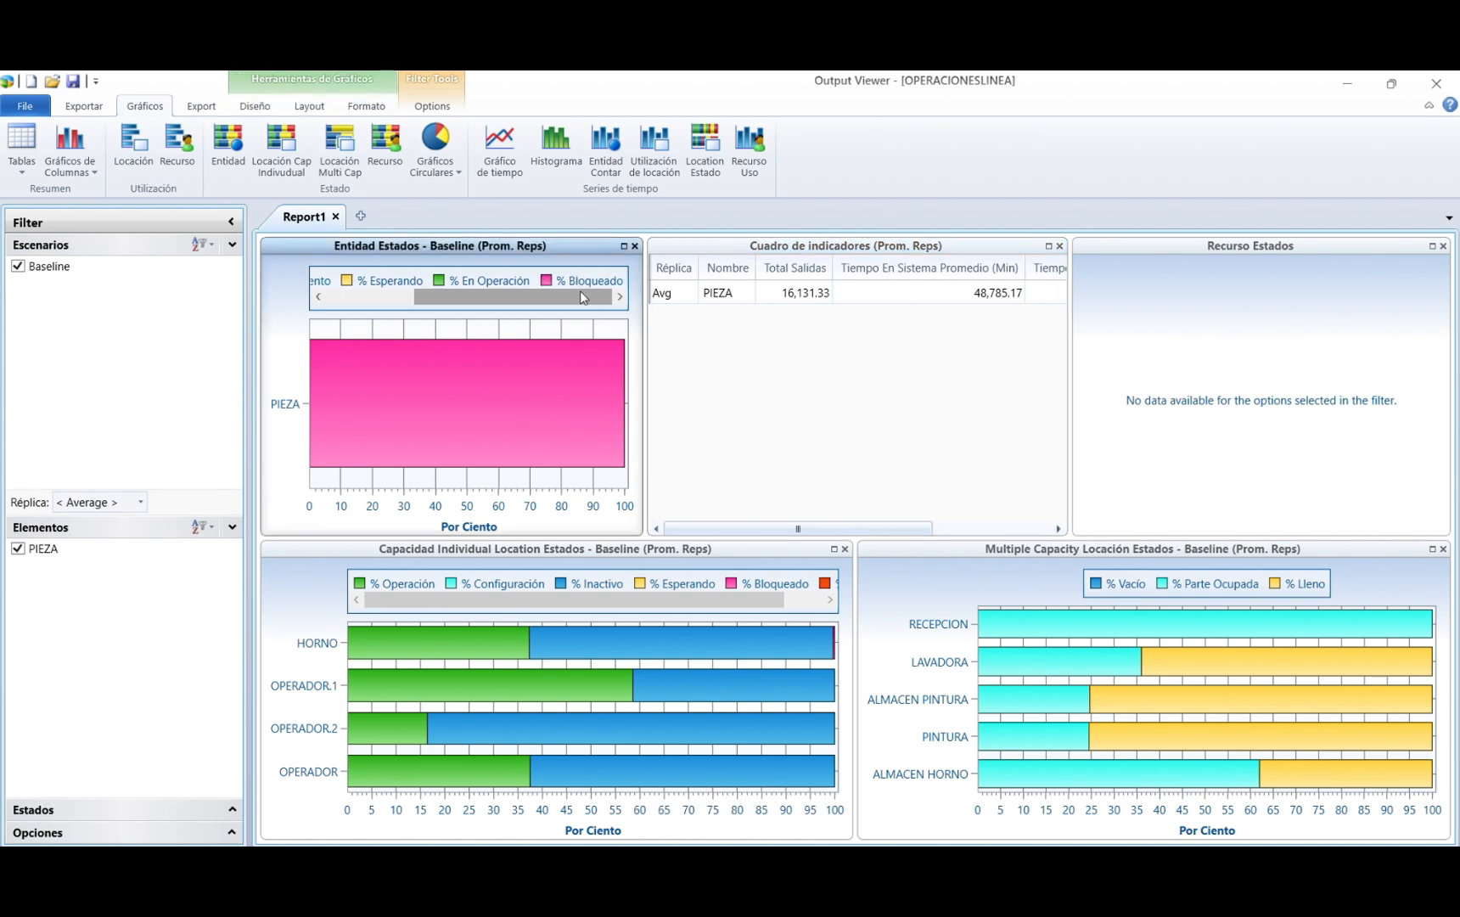
drag(476, 297, 389, 295)
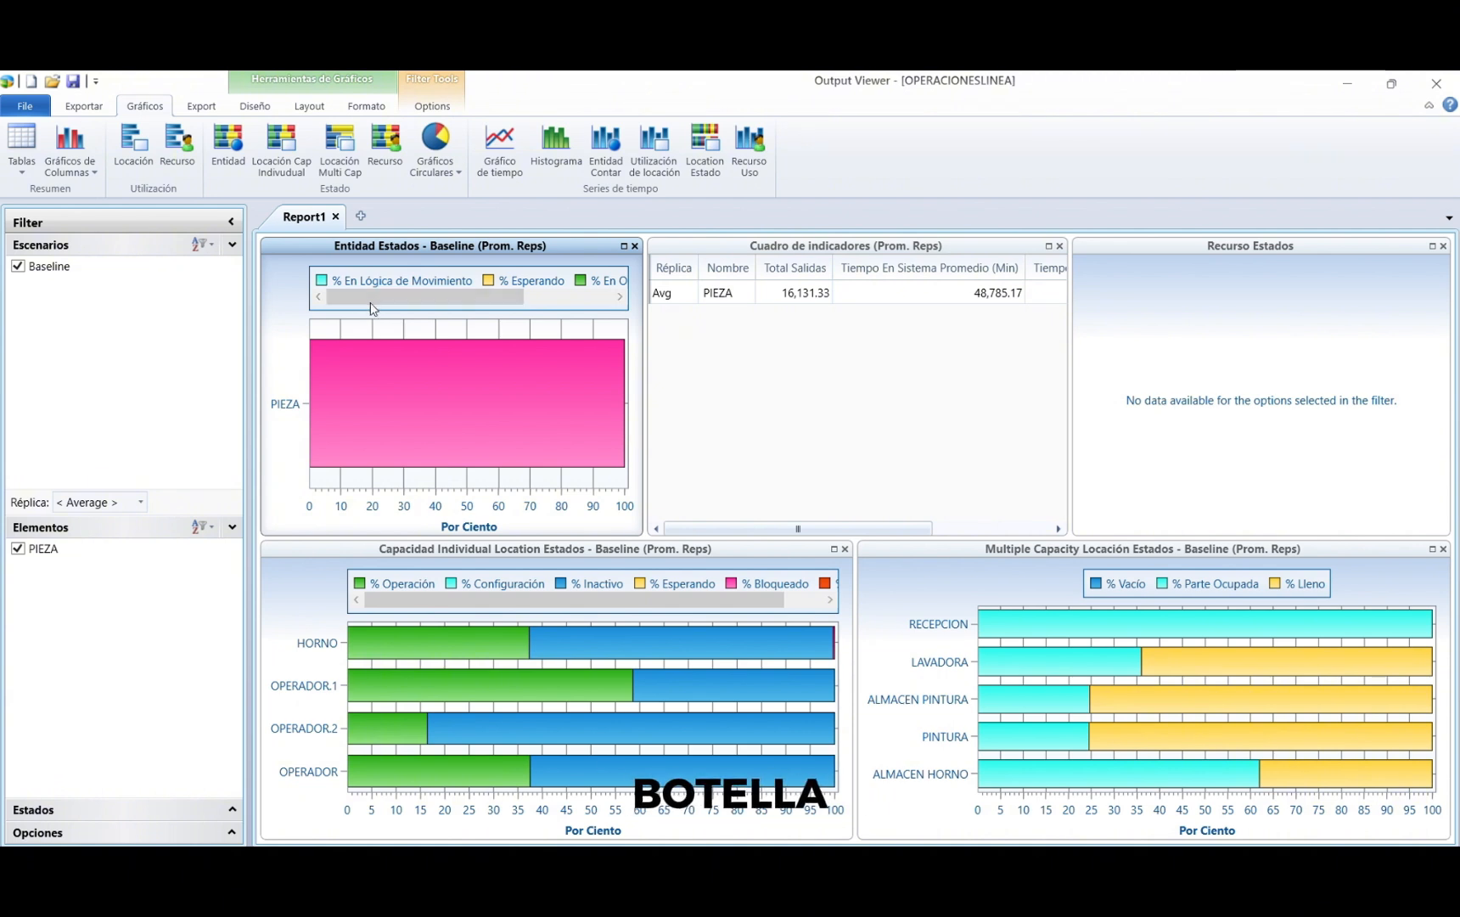
mouse_move(416, 301)
mouse_down()
mouse_move(504, 300)
mouse_move(417, 295)
mouse_up()
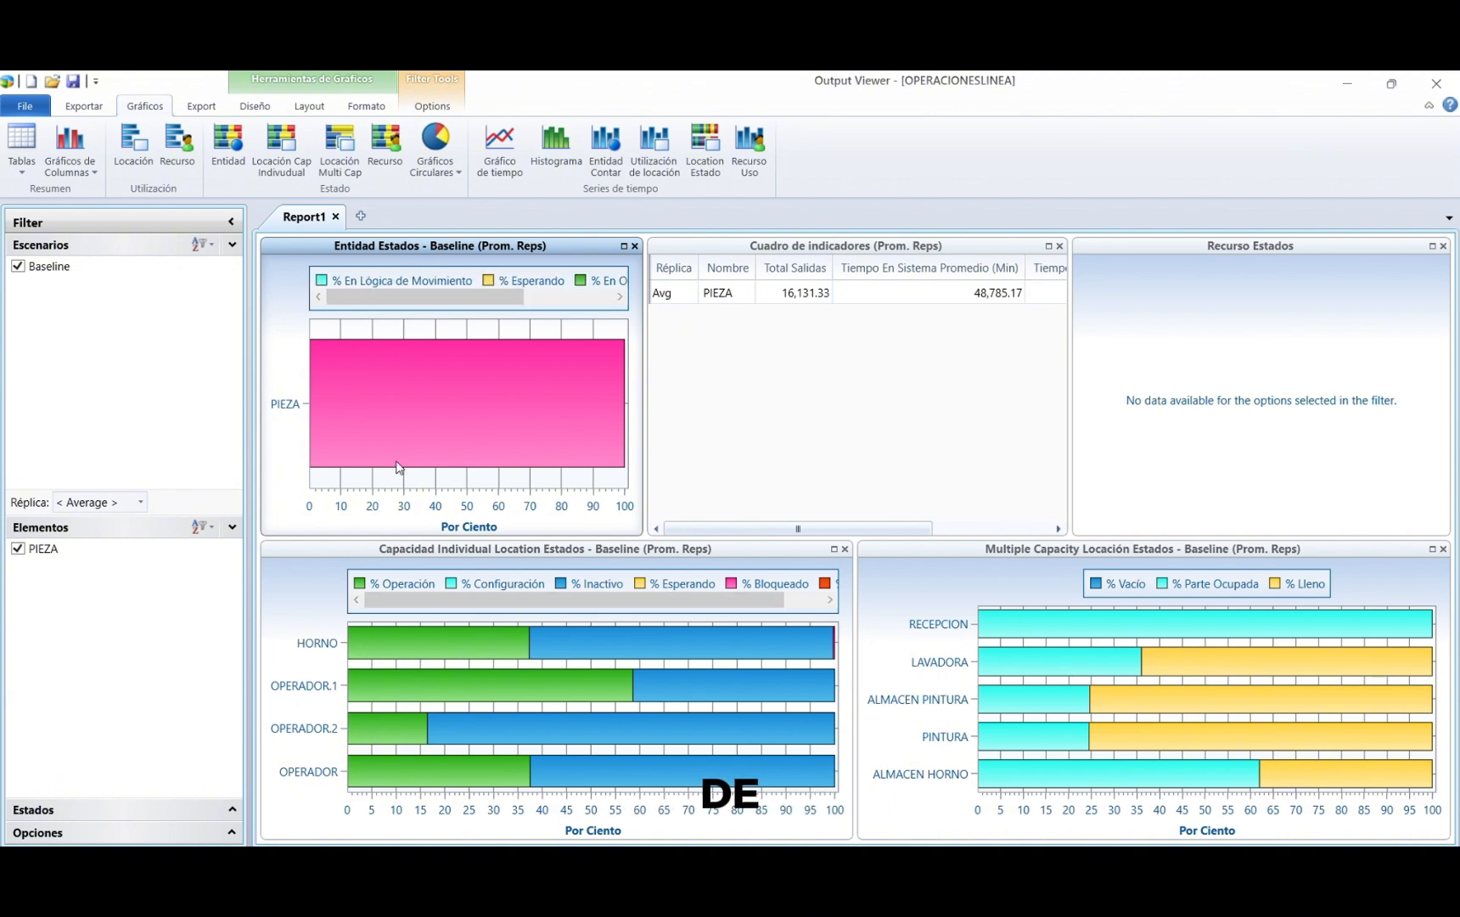
drag(425, 297, 513, 298)
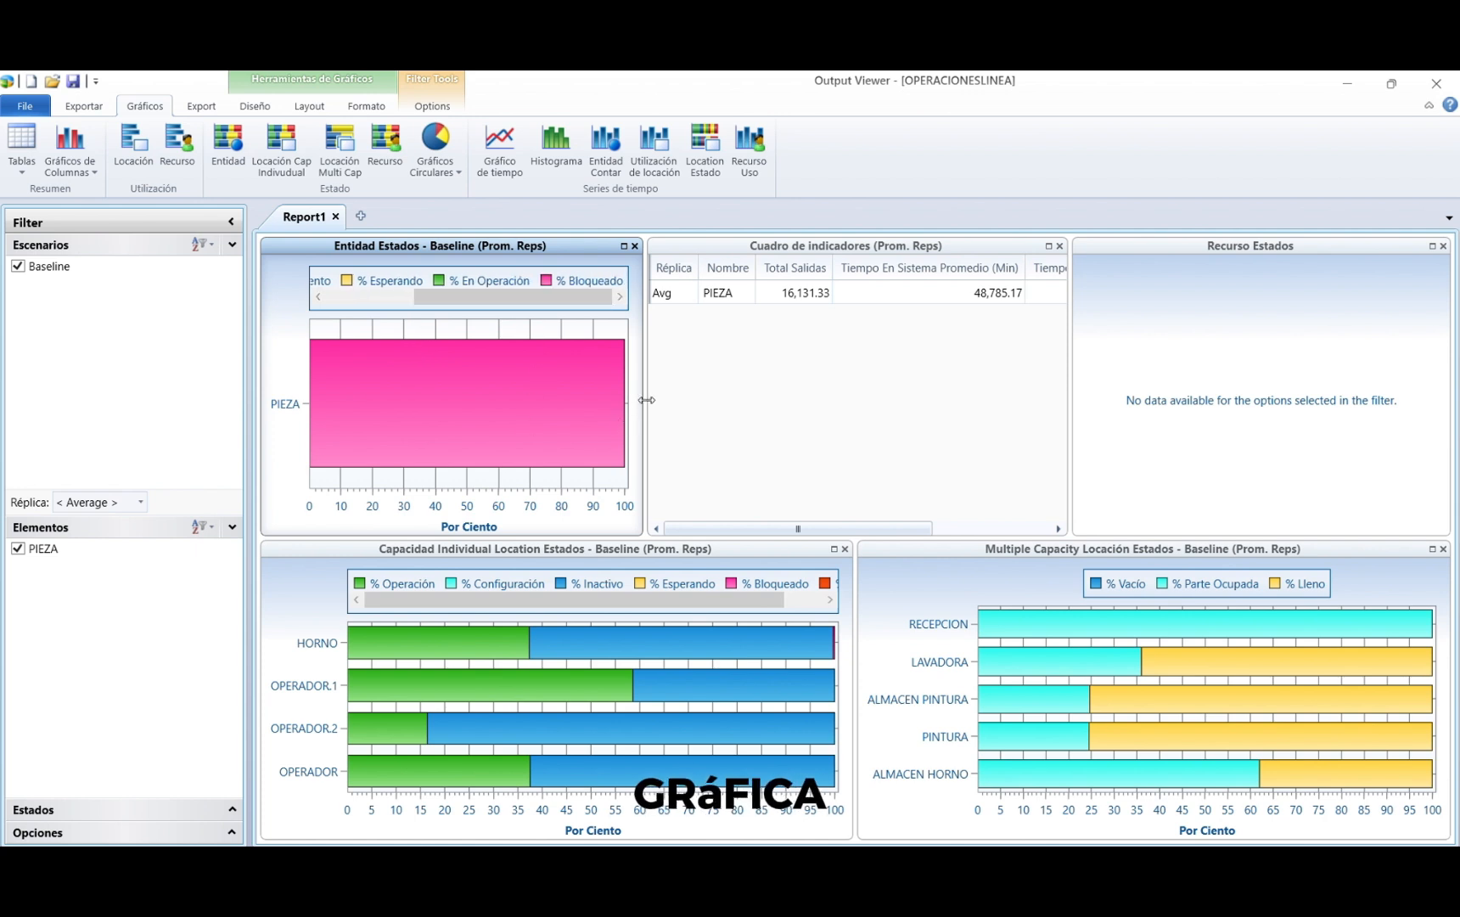
mouse_move(578, 386)
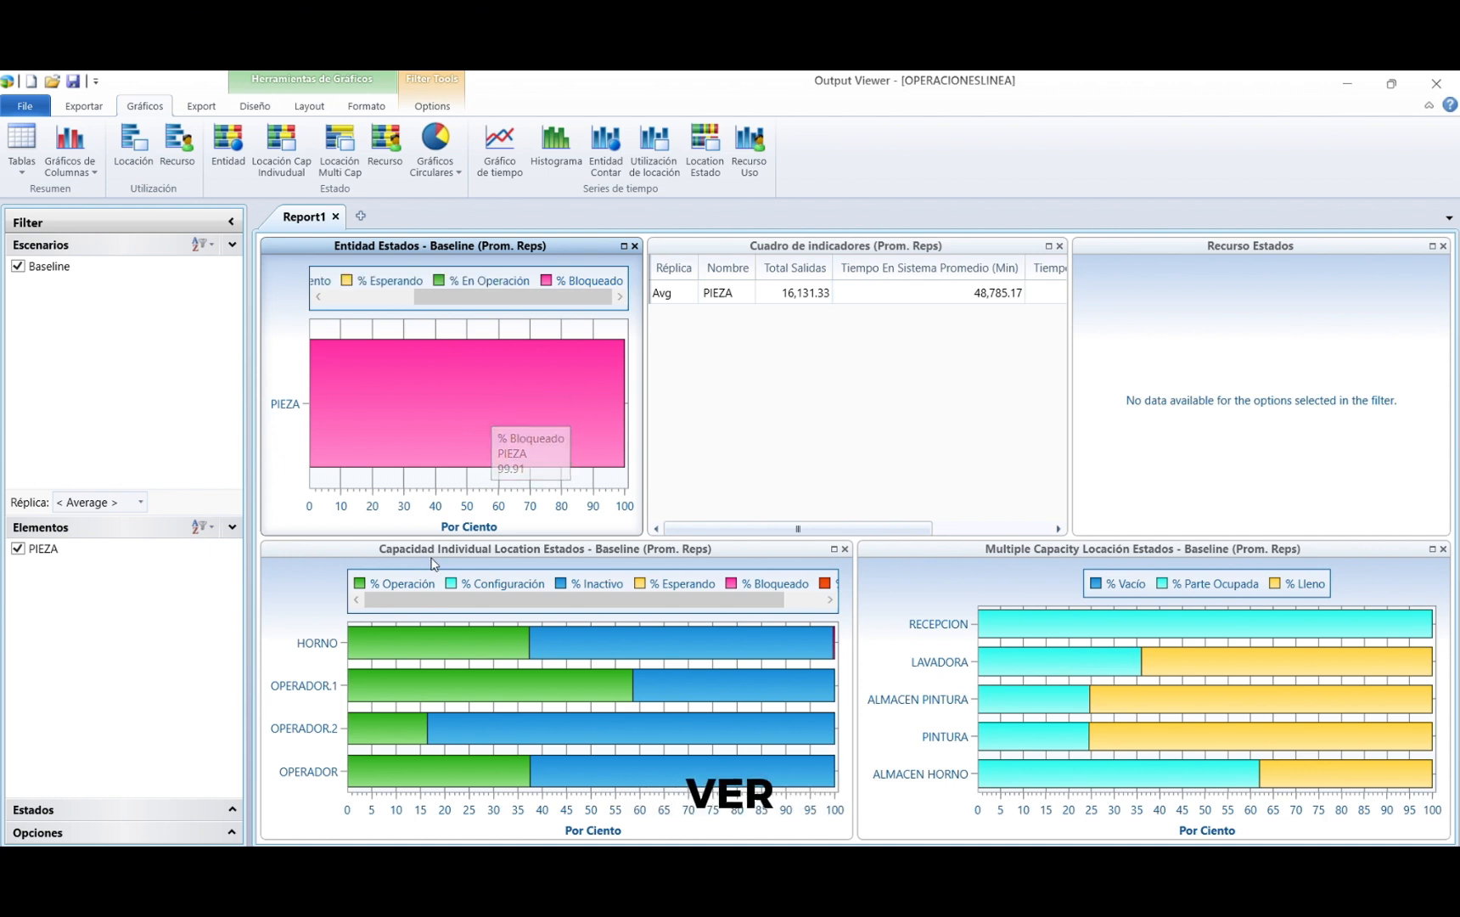
Step: Examine the operation and idle percentages of HORNO, OPERADOR.1 and OPERADOR.2 in the individual-capacity location states chart
mouse_move(411, 651)
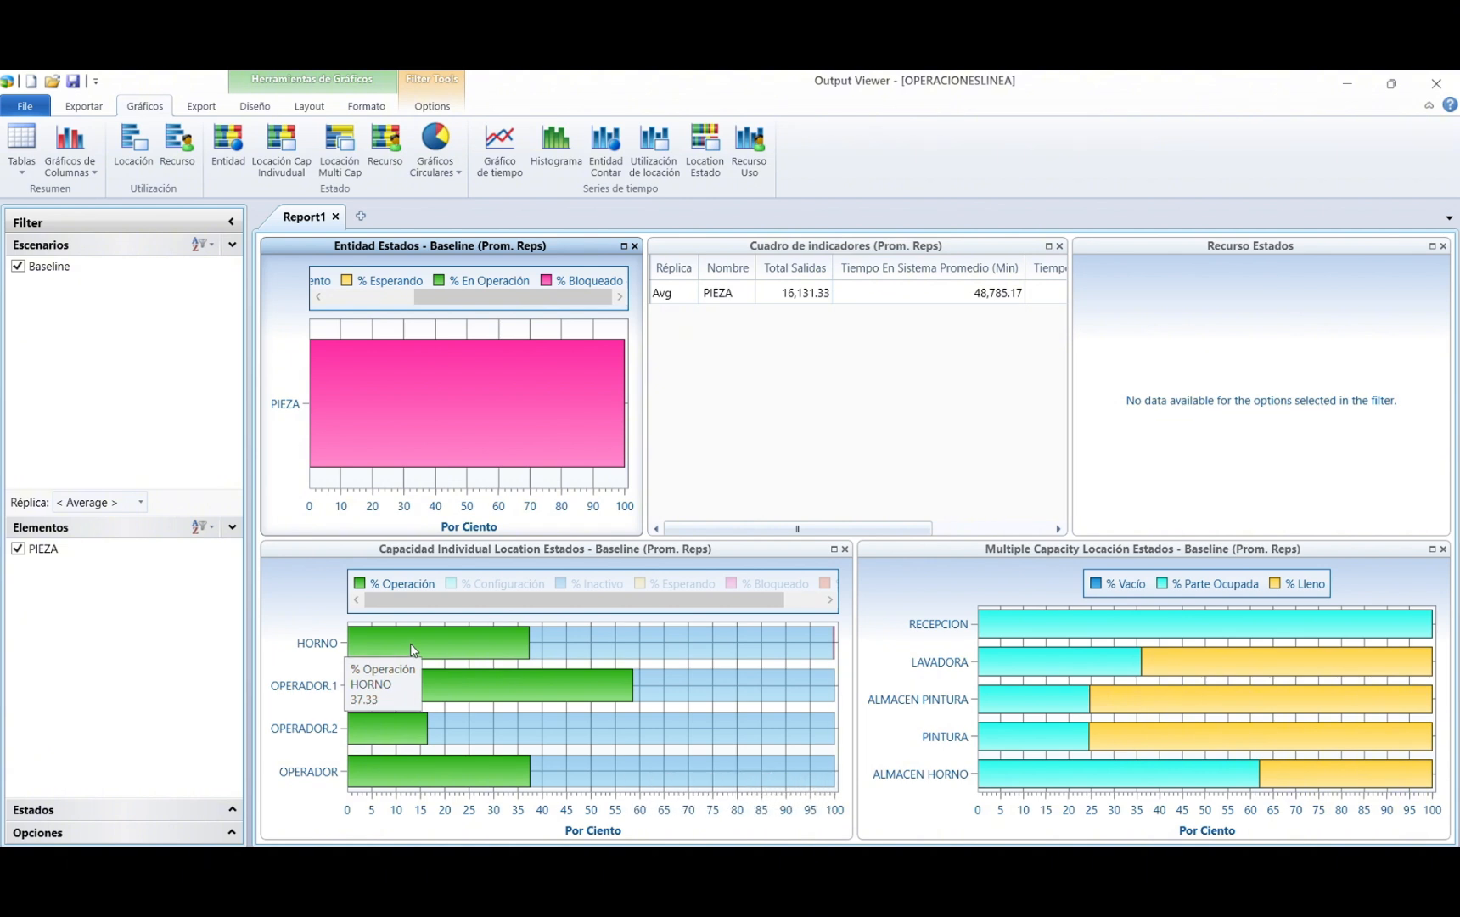
mouse_move(592, 645)
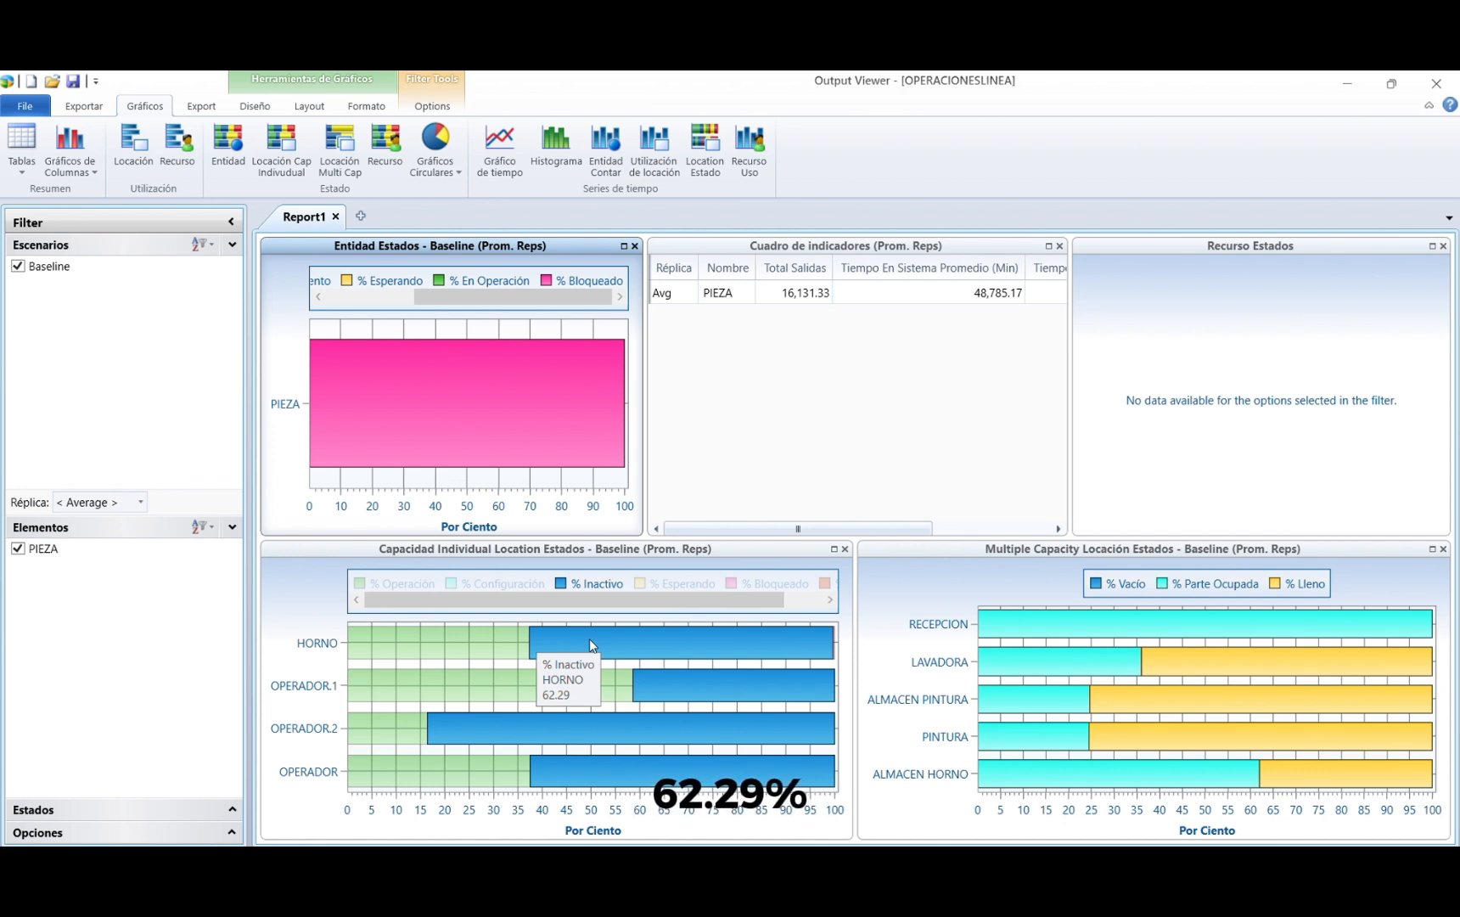
mouse_move(396, 677)
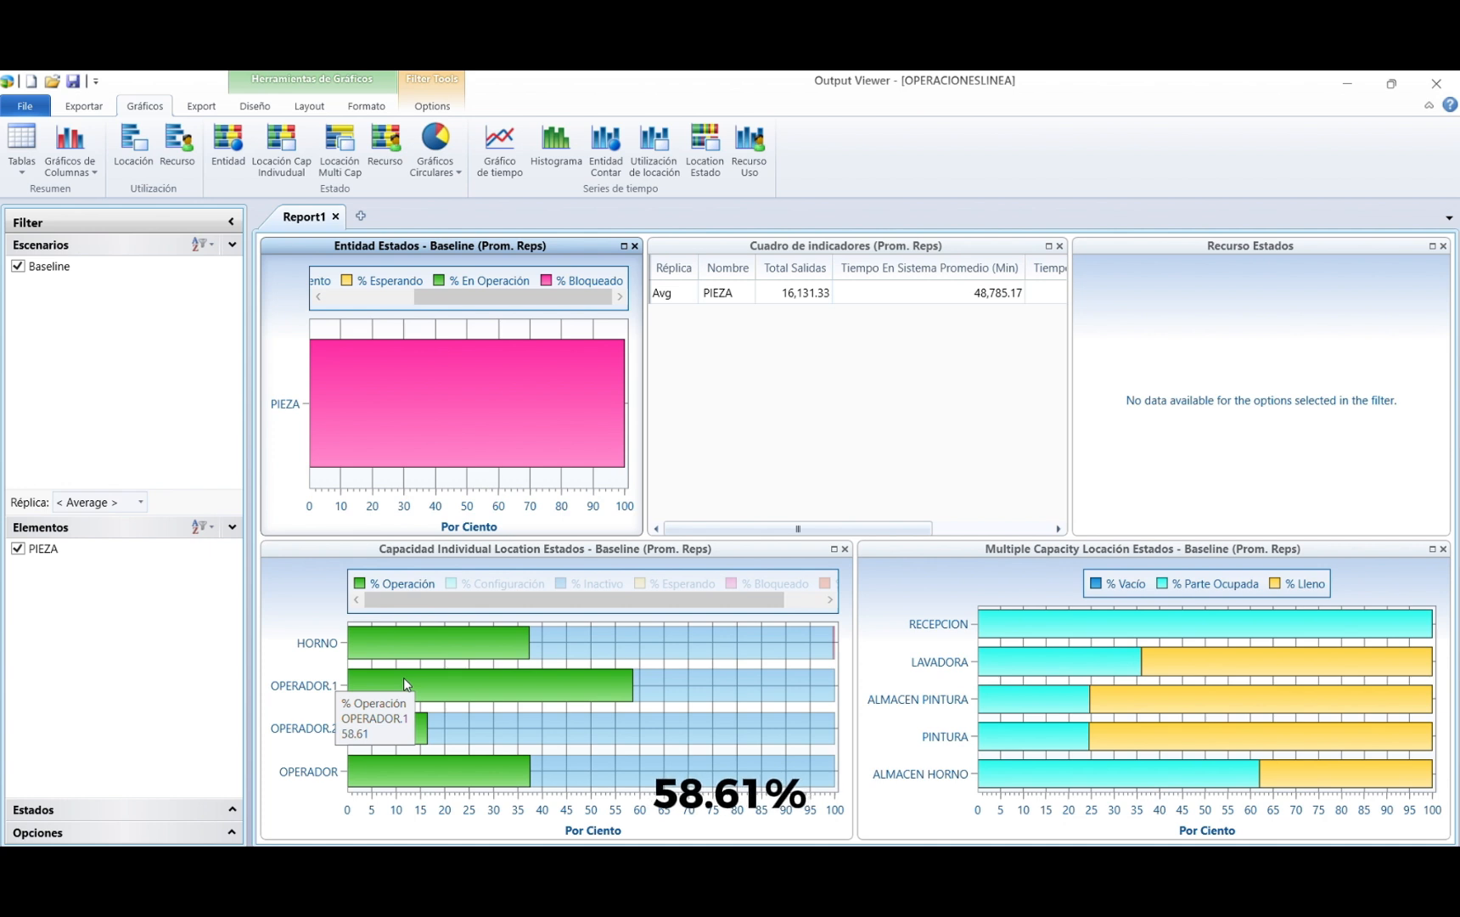
mouse_move(661, 684)
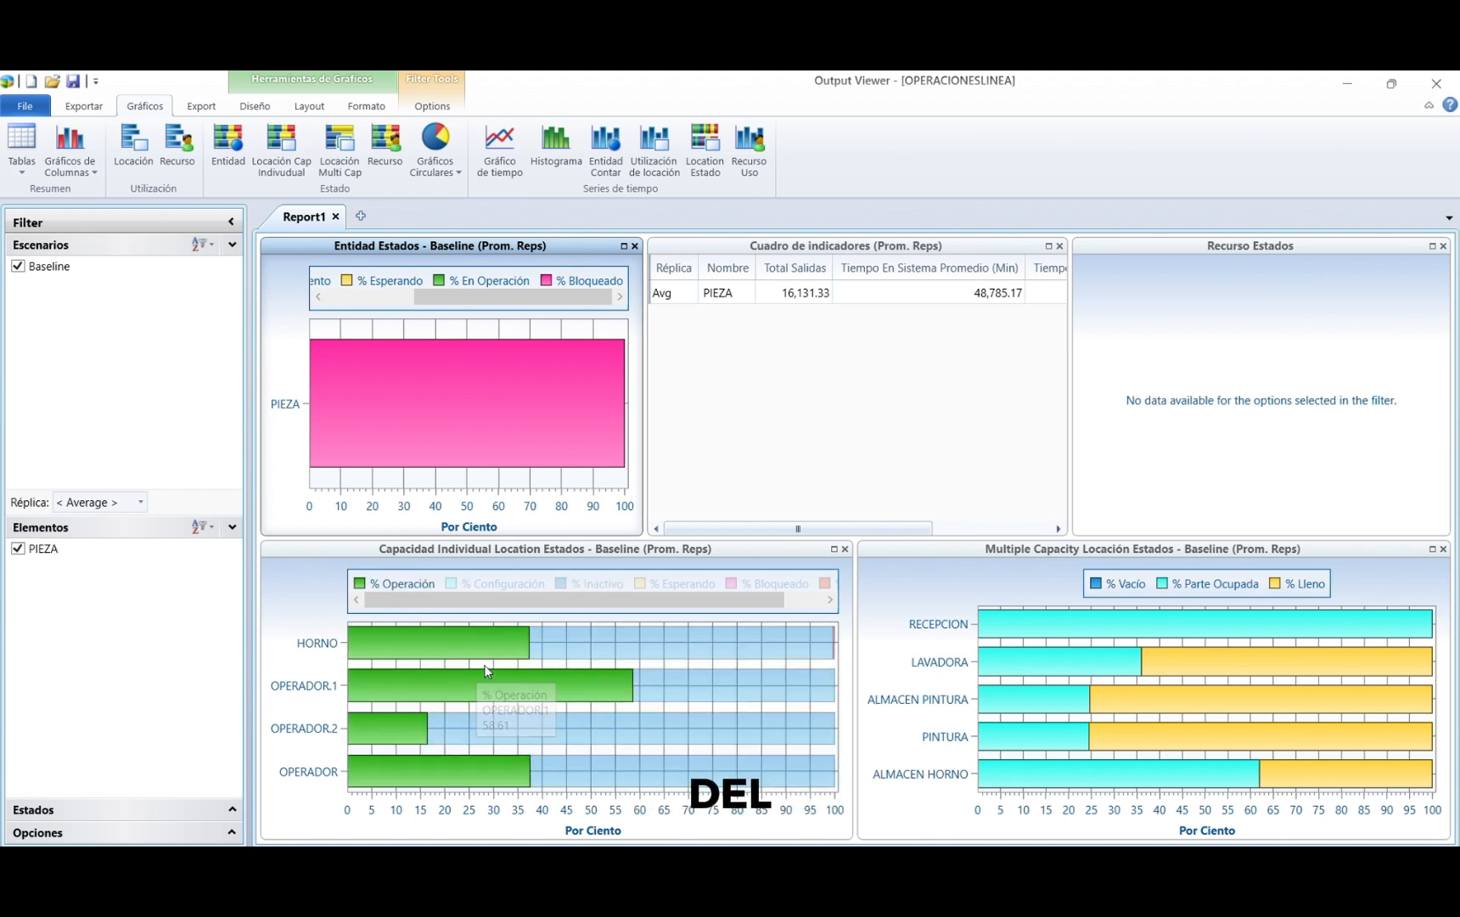
mouse_move(385, 727)
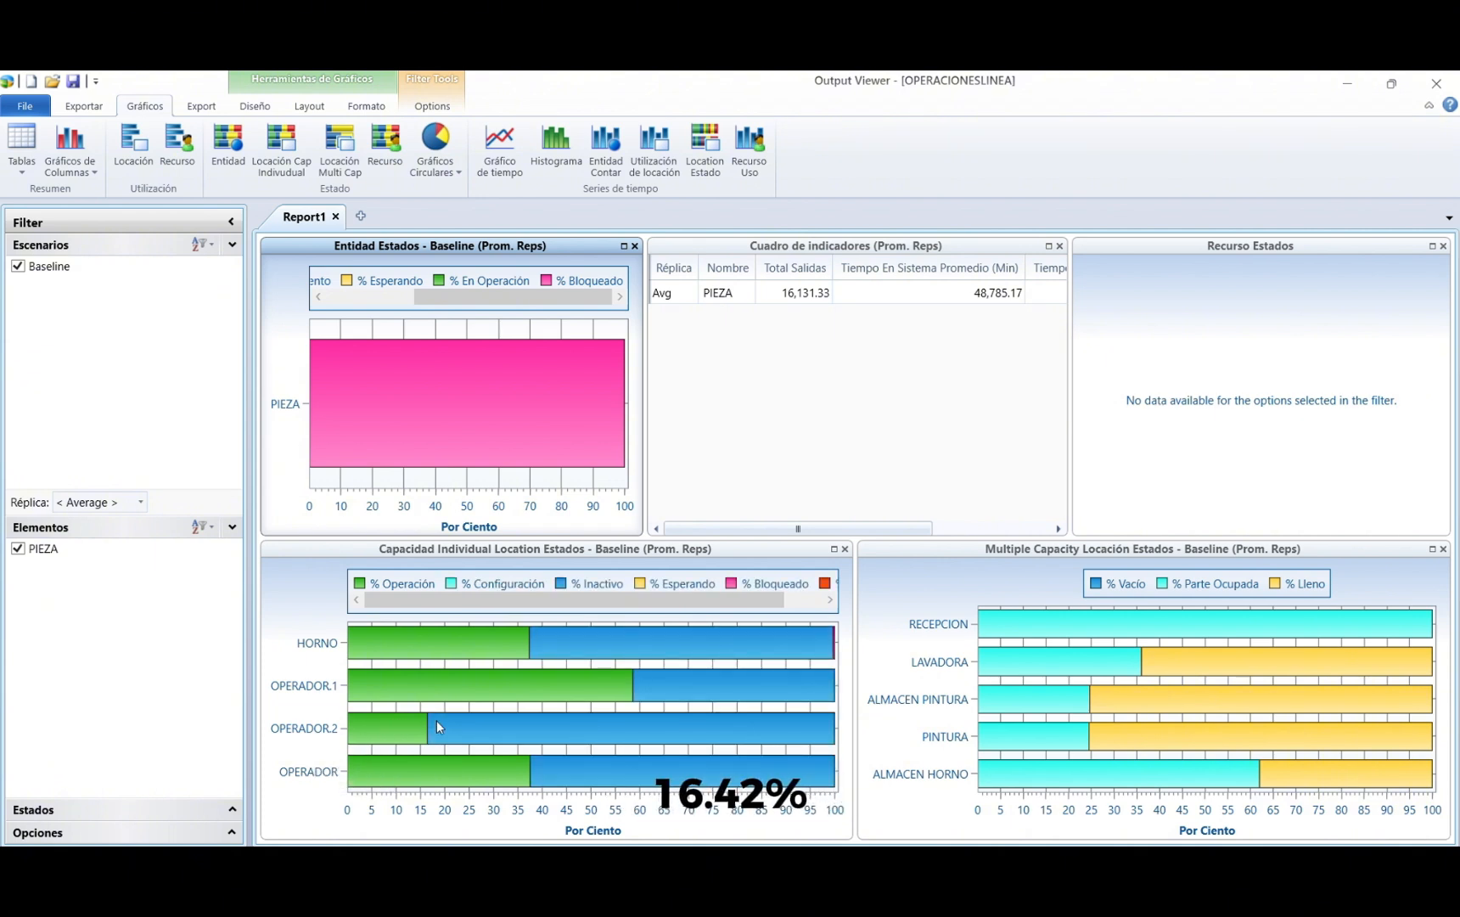
mouse_move(480, 718)
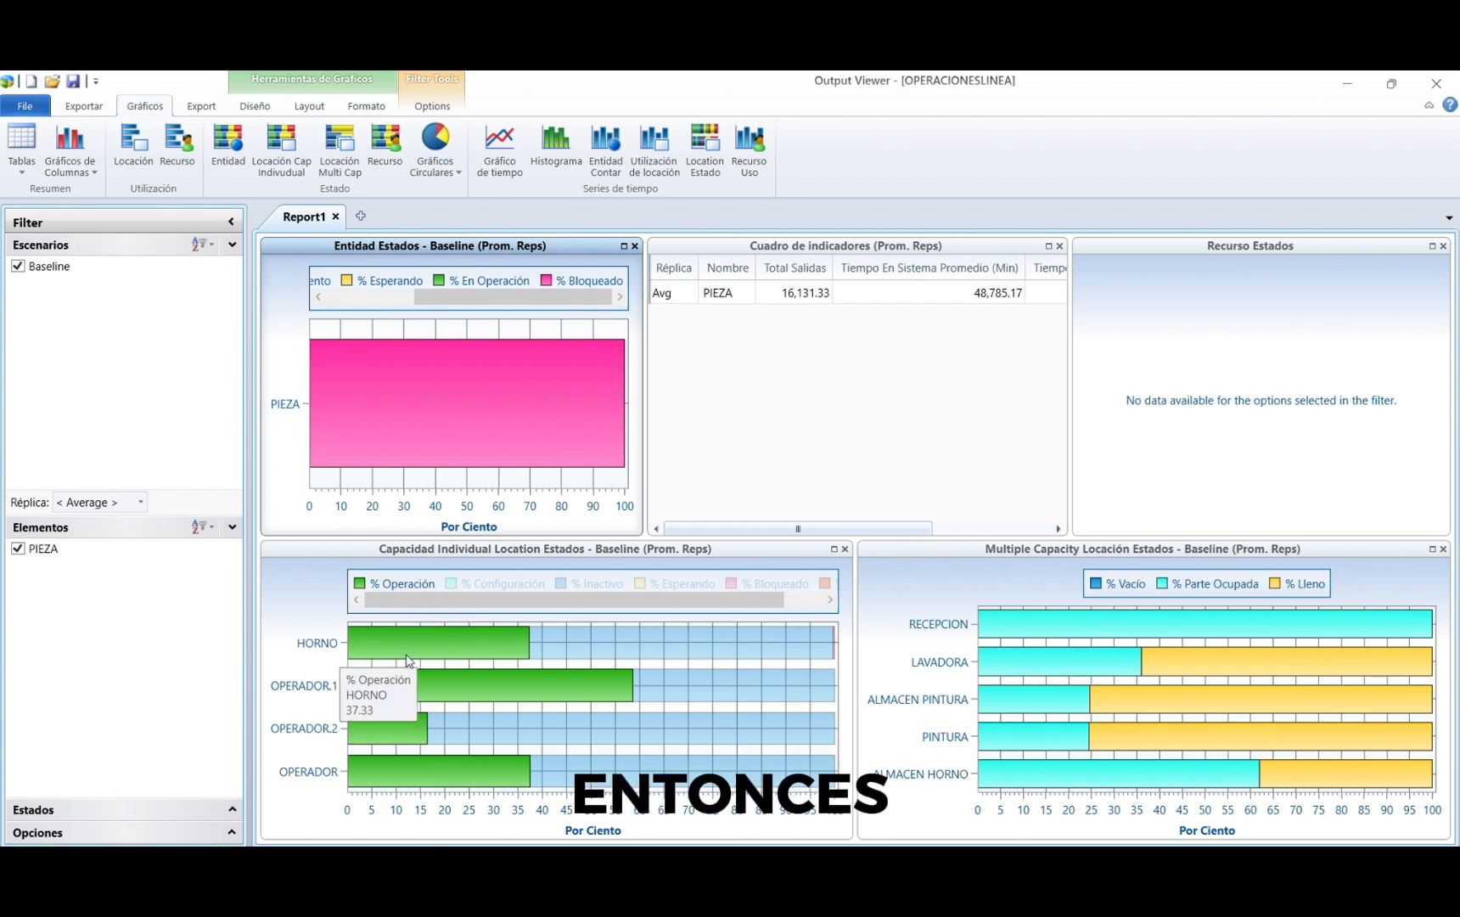
mouse_move(407, 659)
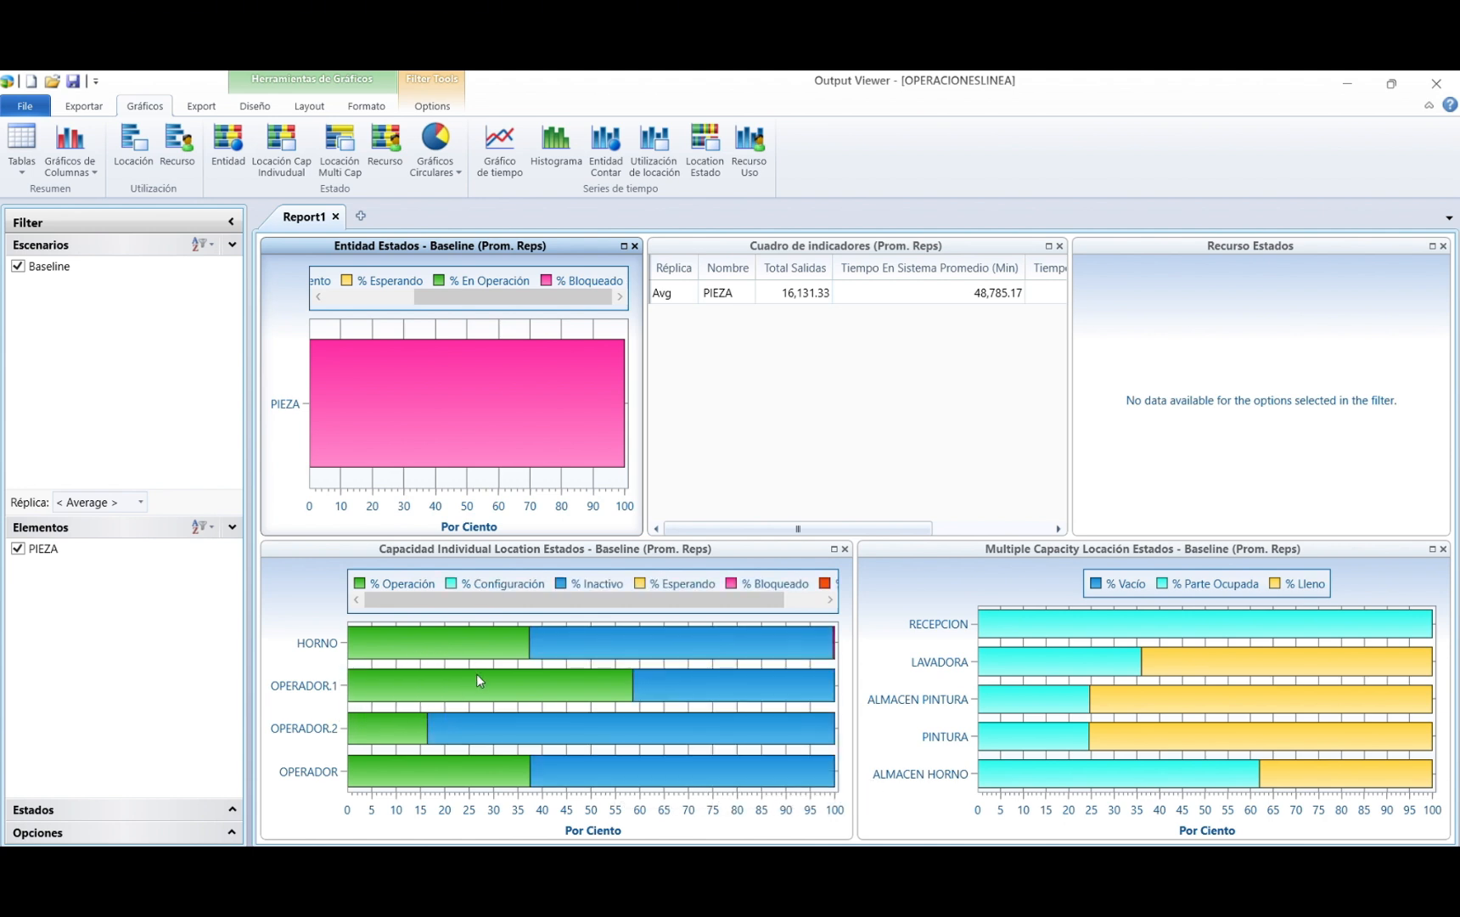
mouse_move(491, 646)
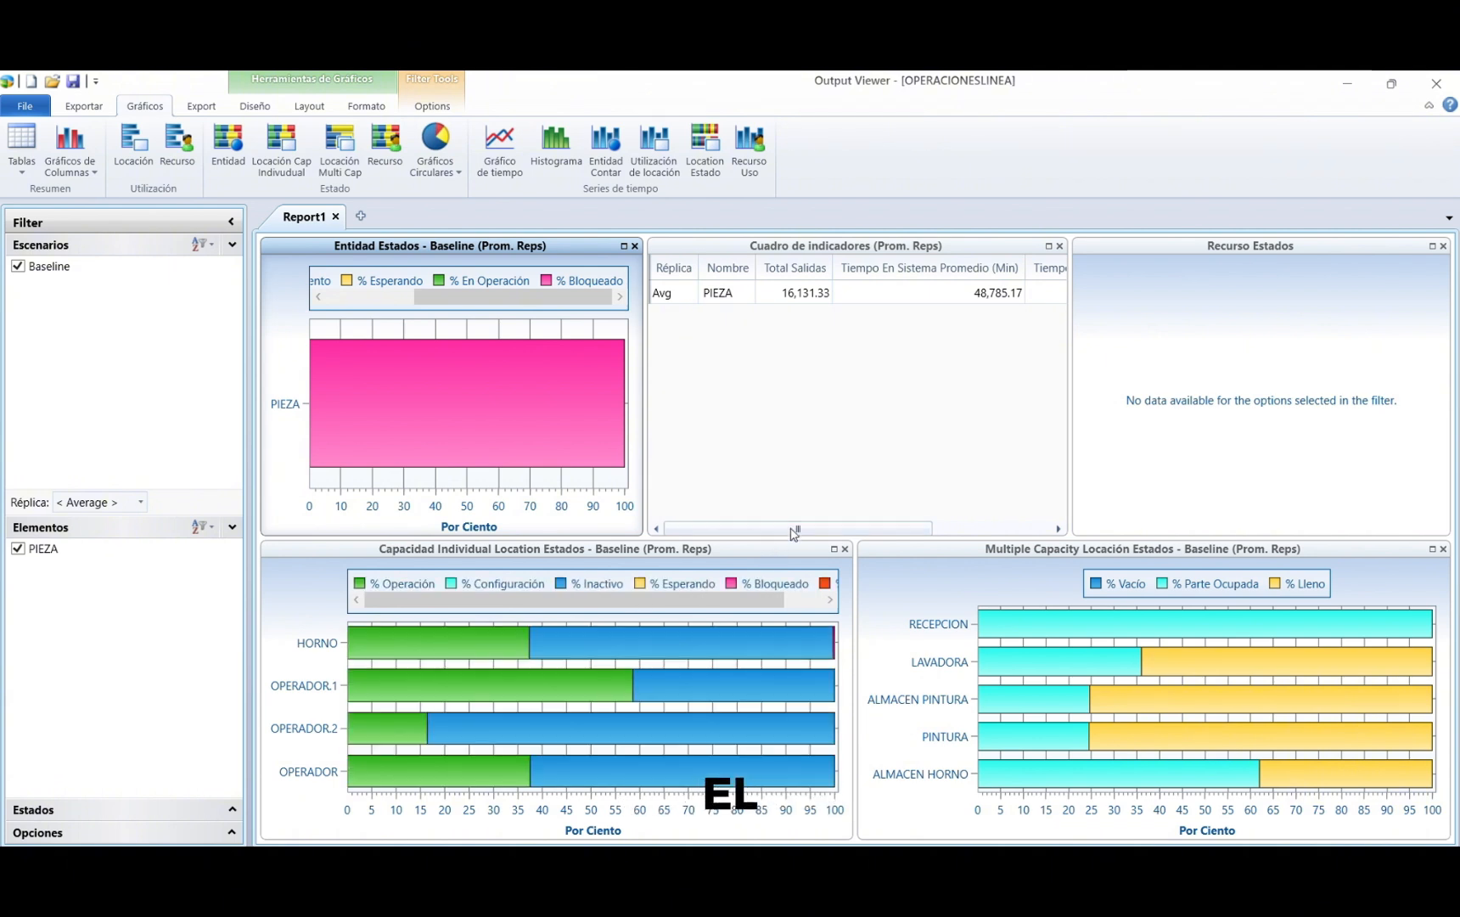
mouse_move(798, 529)
mouse_down()
mouse_move(857, 529)
mouse_move(789, 531)
mouse_up()
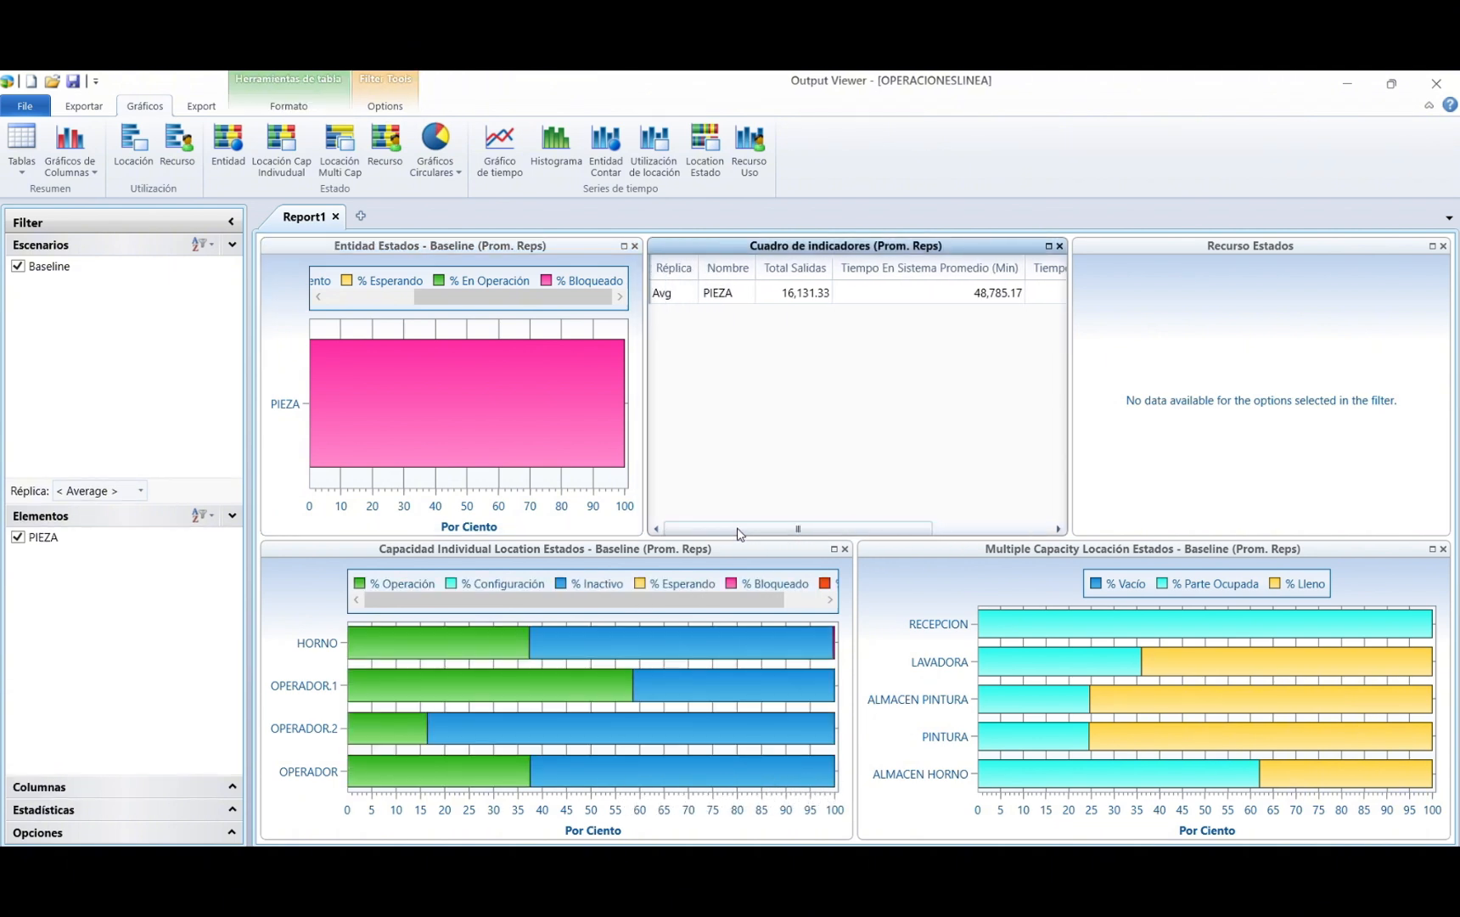
mouse_move(463, 653)
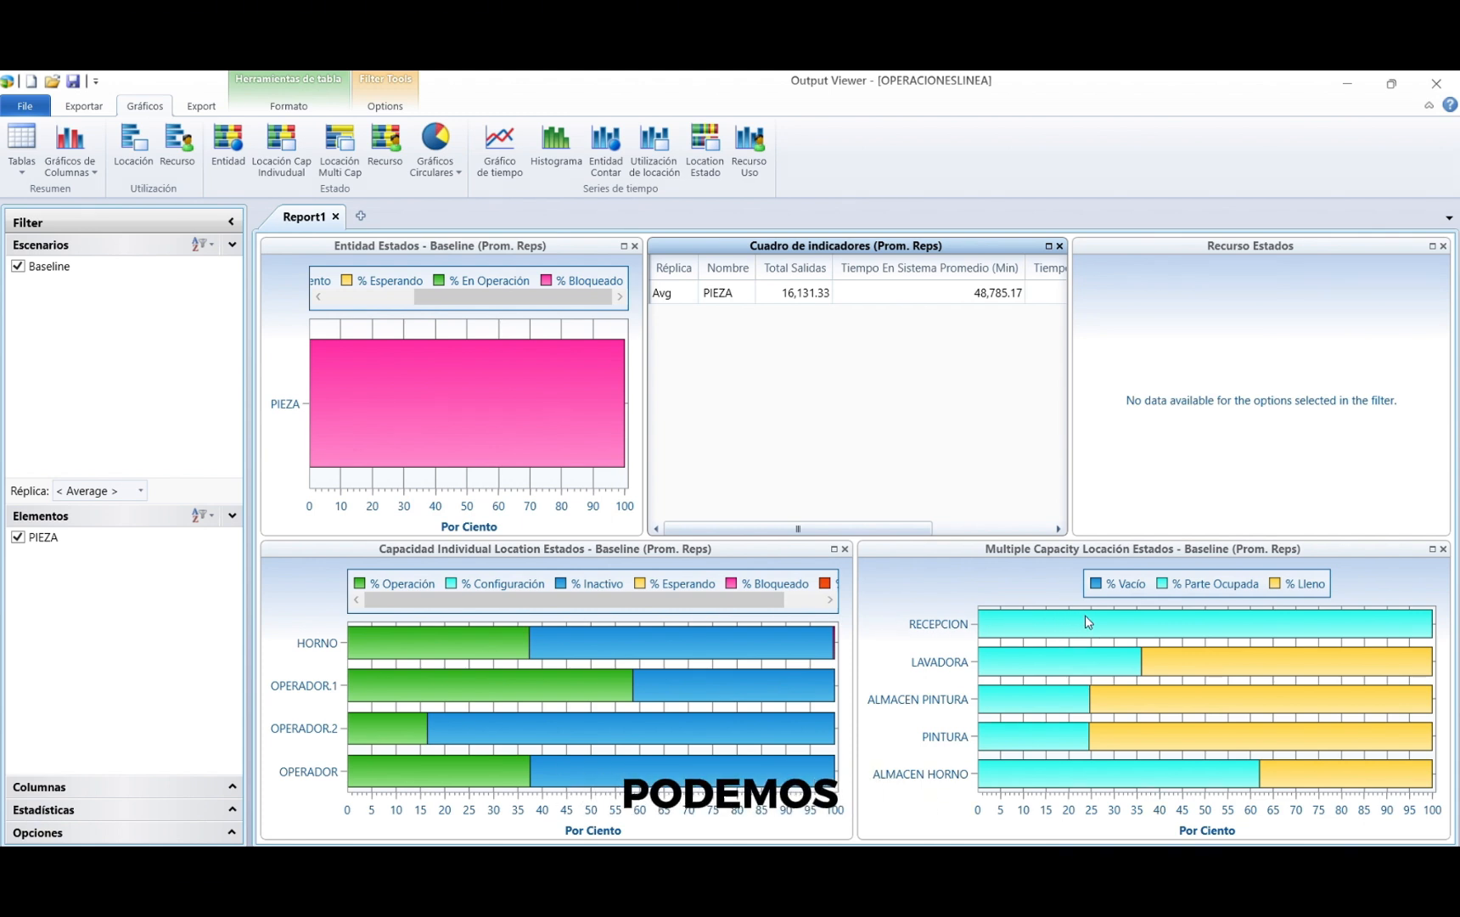
Step: Examine the partly occupied and full percentages from RECEPCION to ALMACEN HORNO in the multiple-capacity location states chart
click(1076, 635)
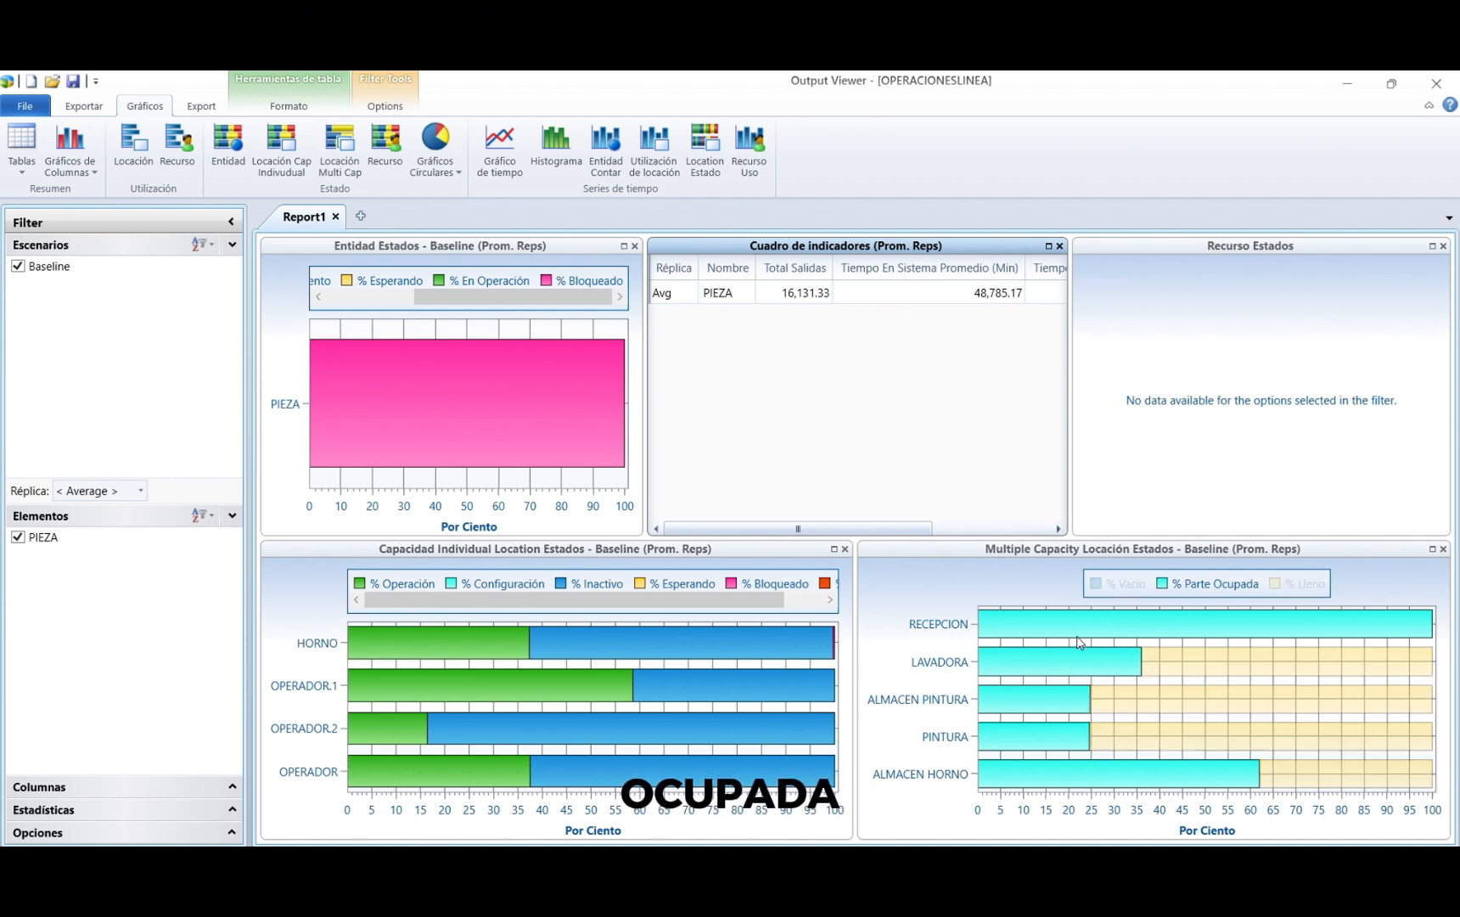
mouse_move(1079, 642)
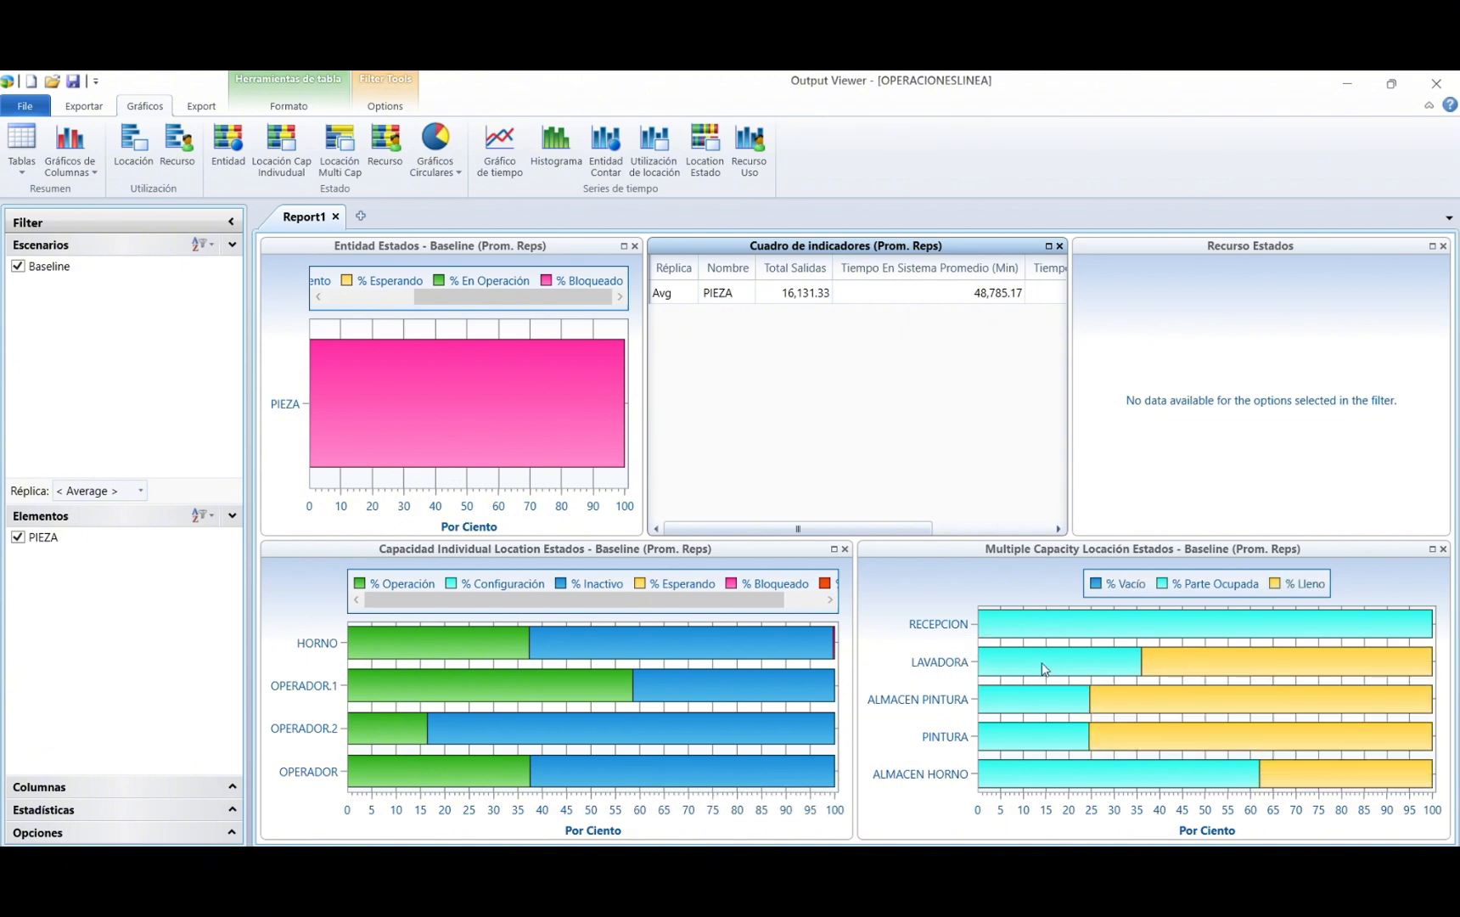
mouse_move(1043, 668)
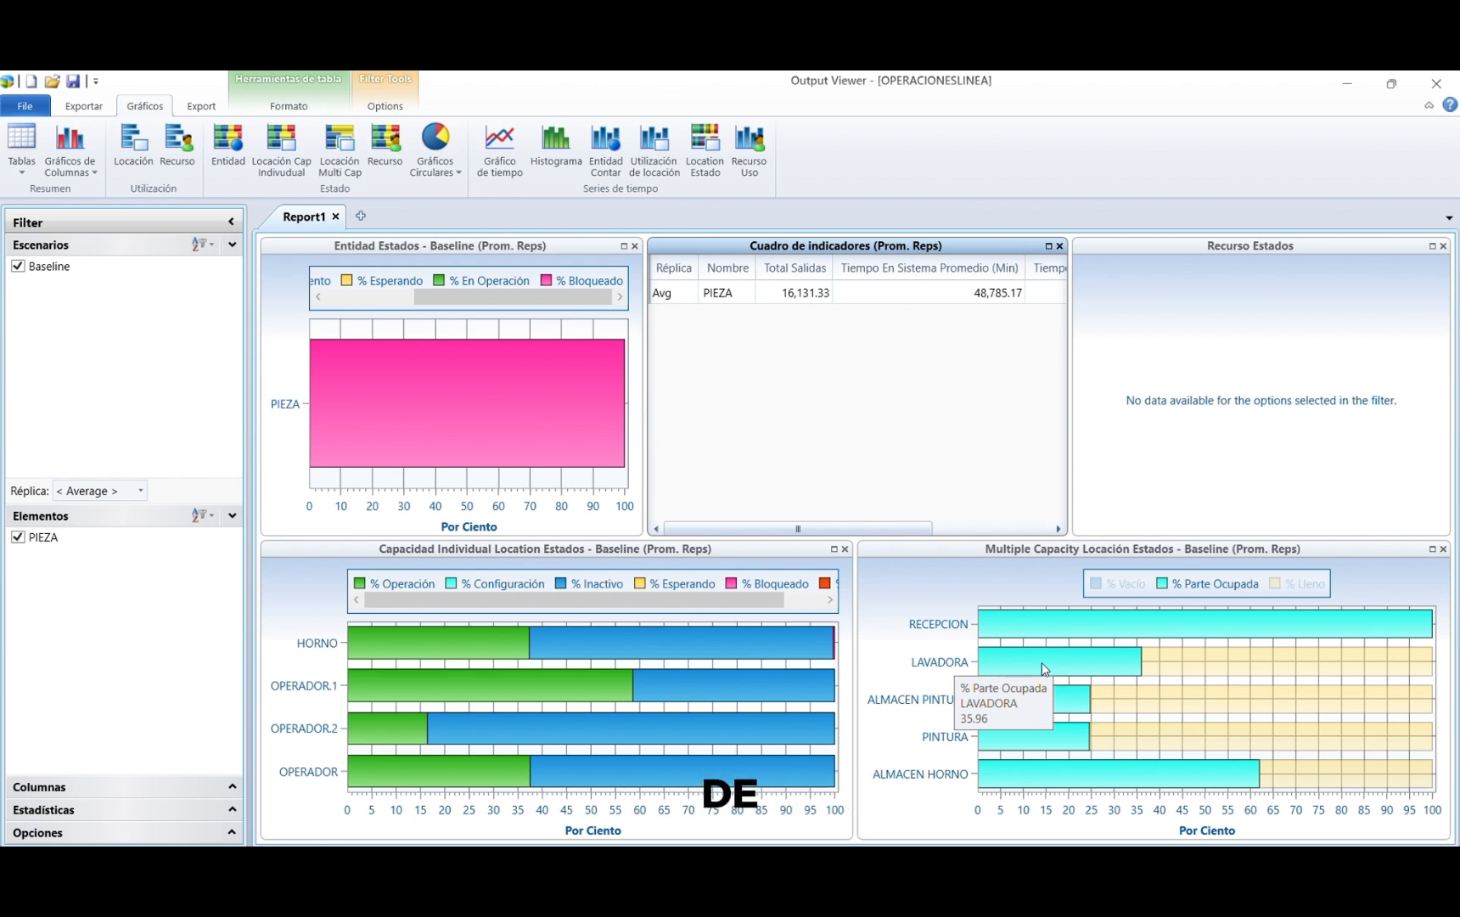
mouse_move(1174, 663)
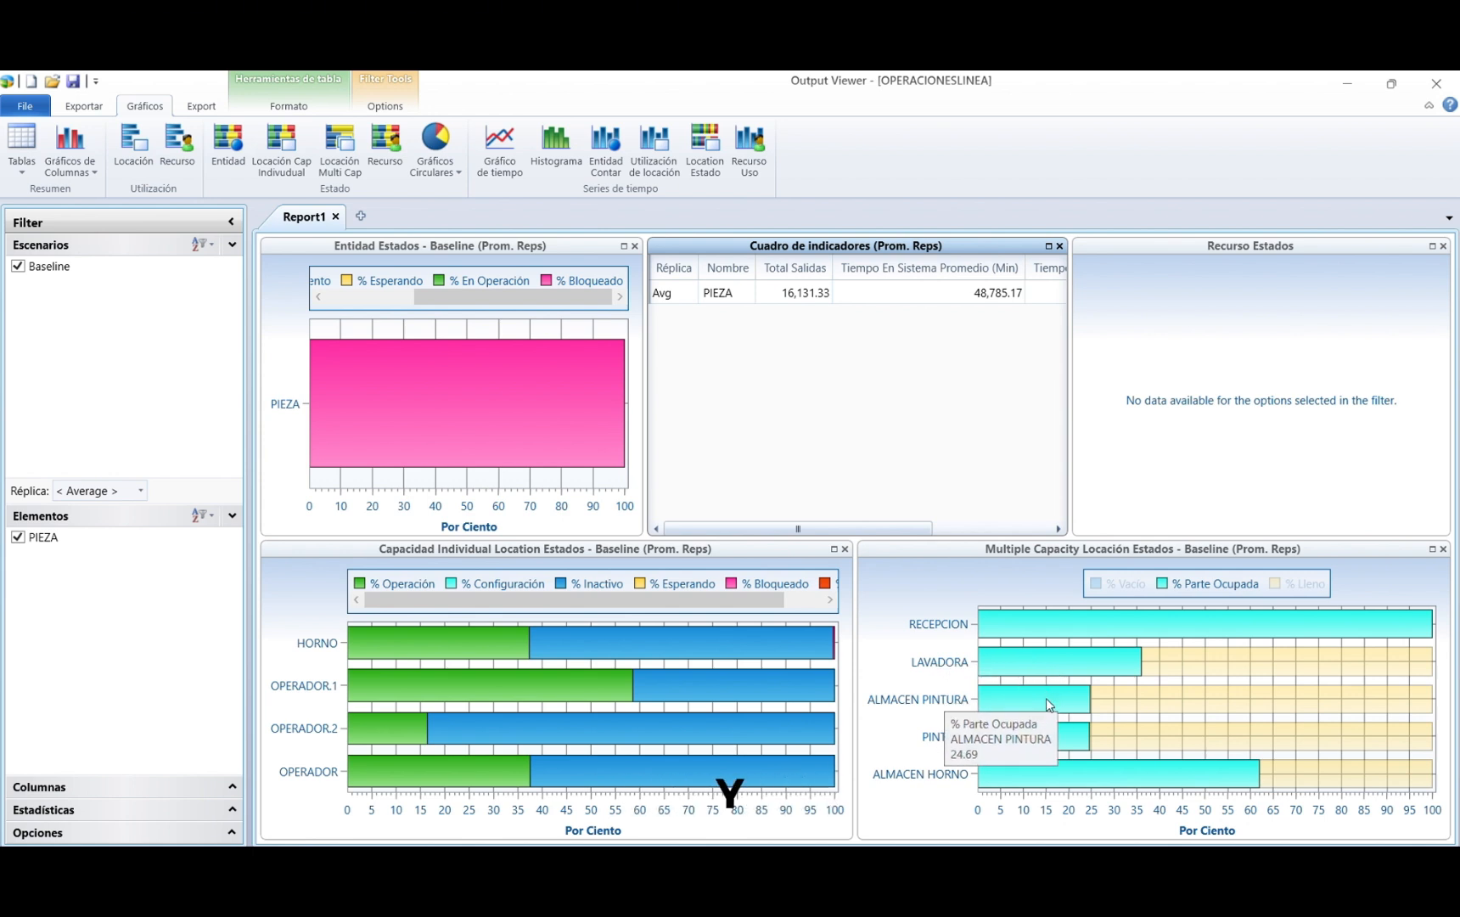
mouse_move(1178, 698)
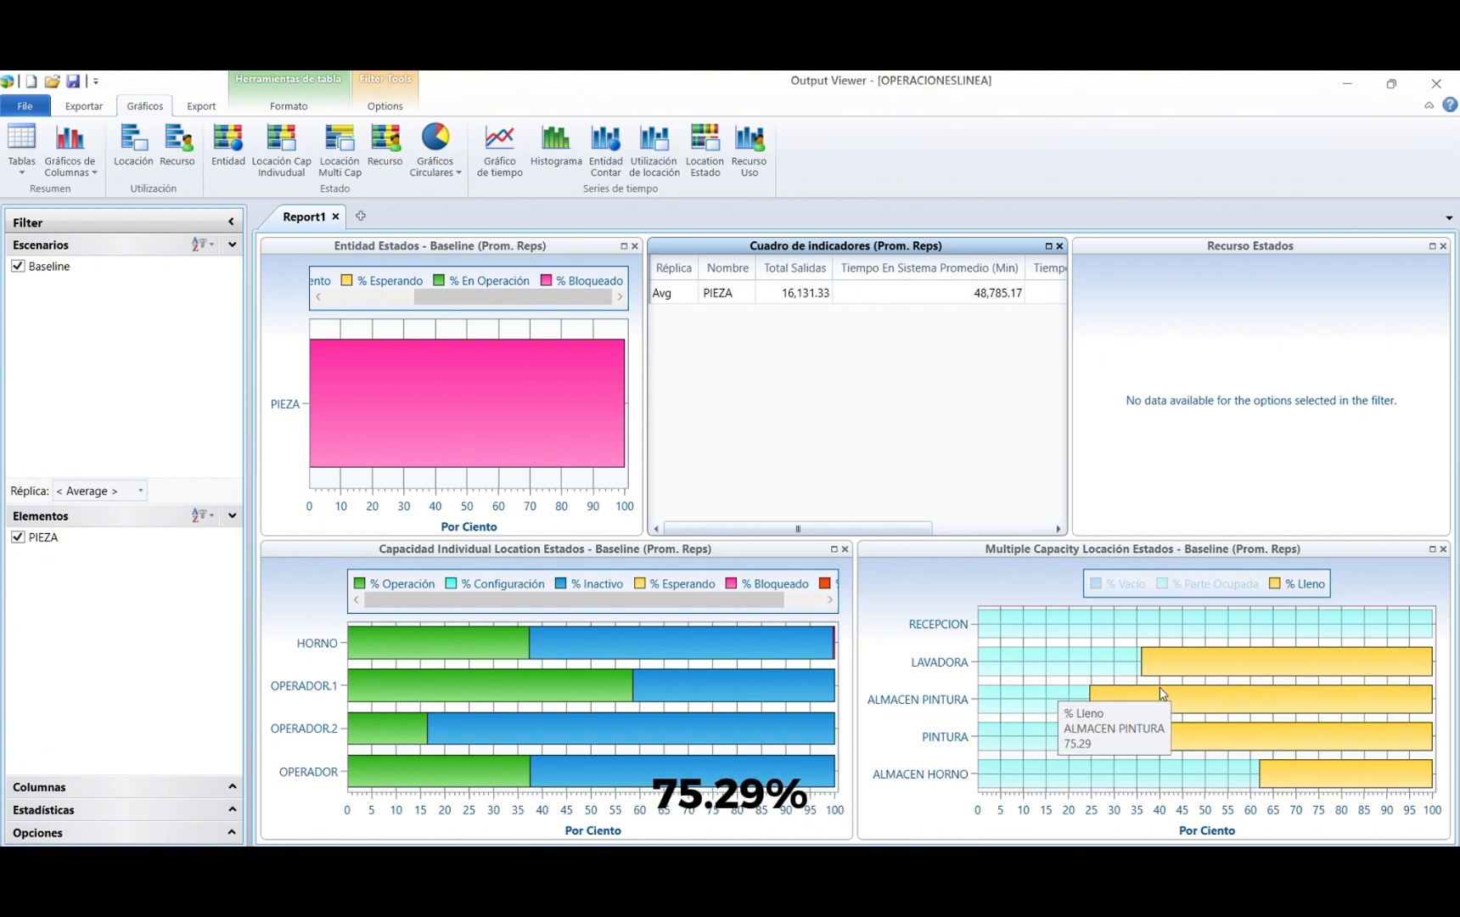
mouse_move(1032, 710)
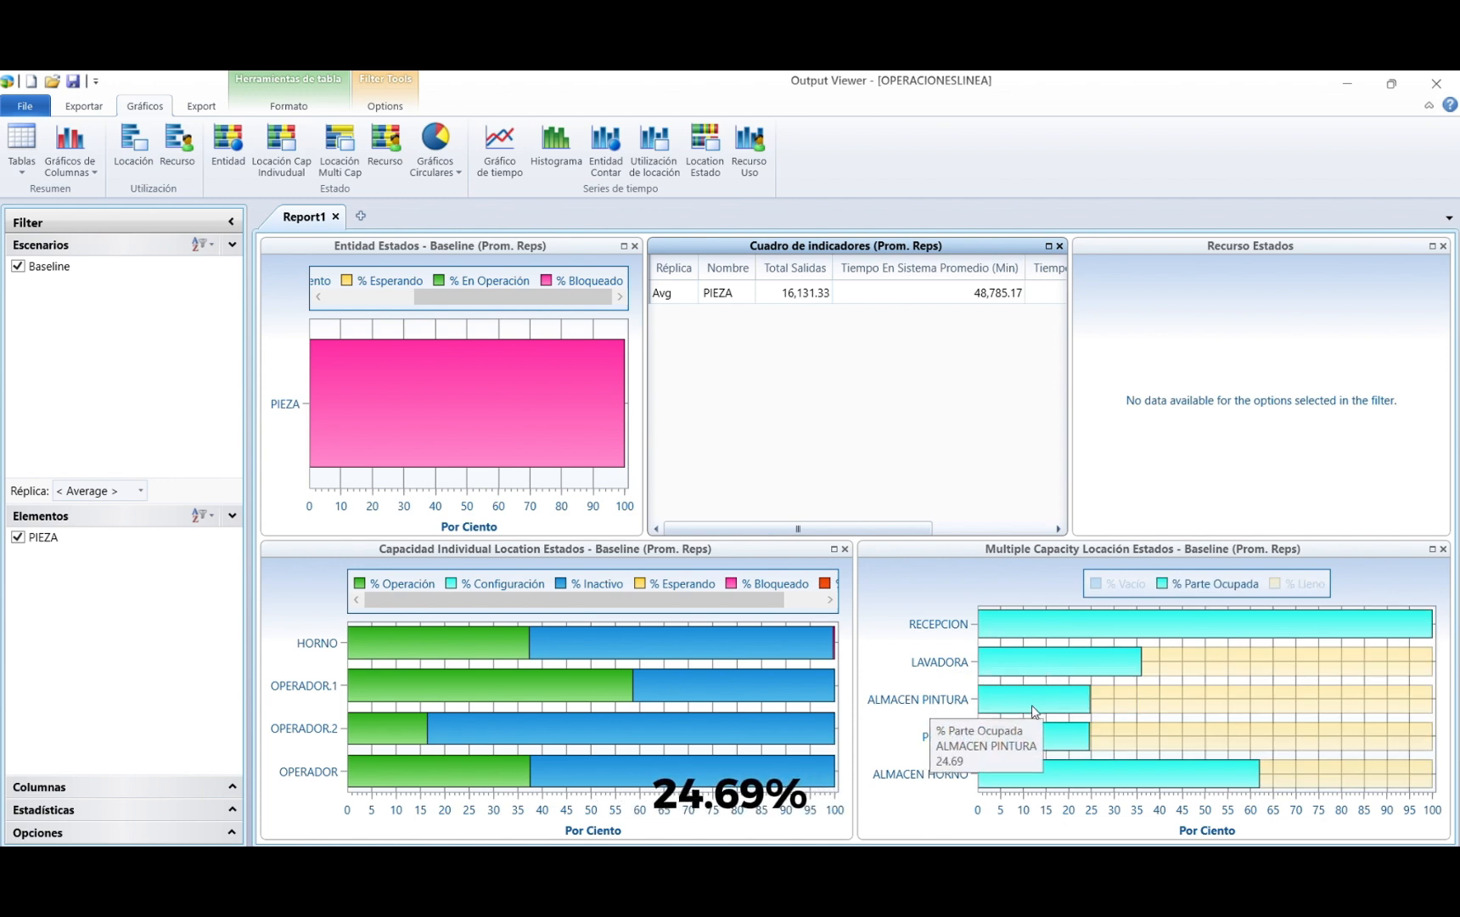
mouse_move(1166, 730)
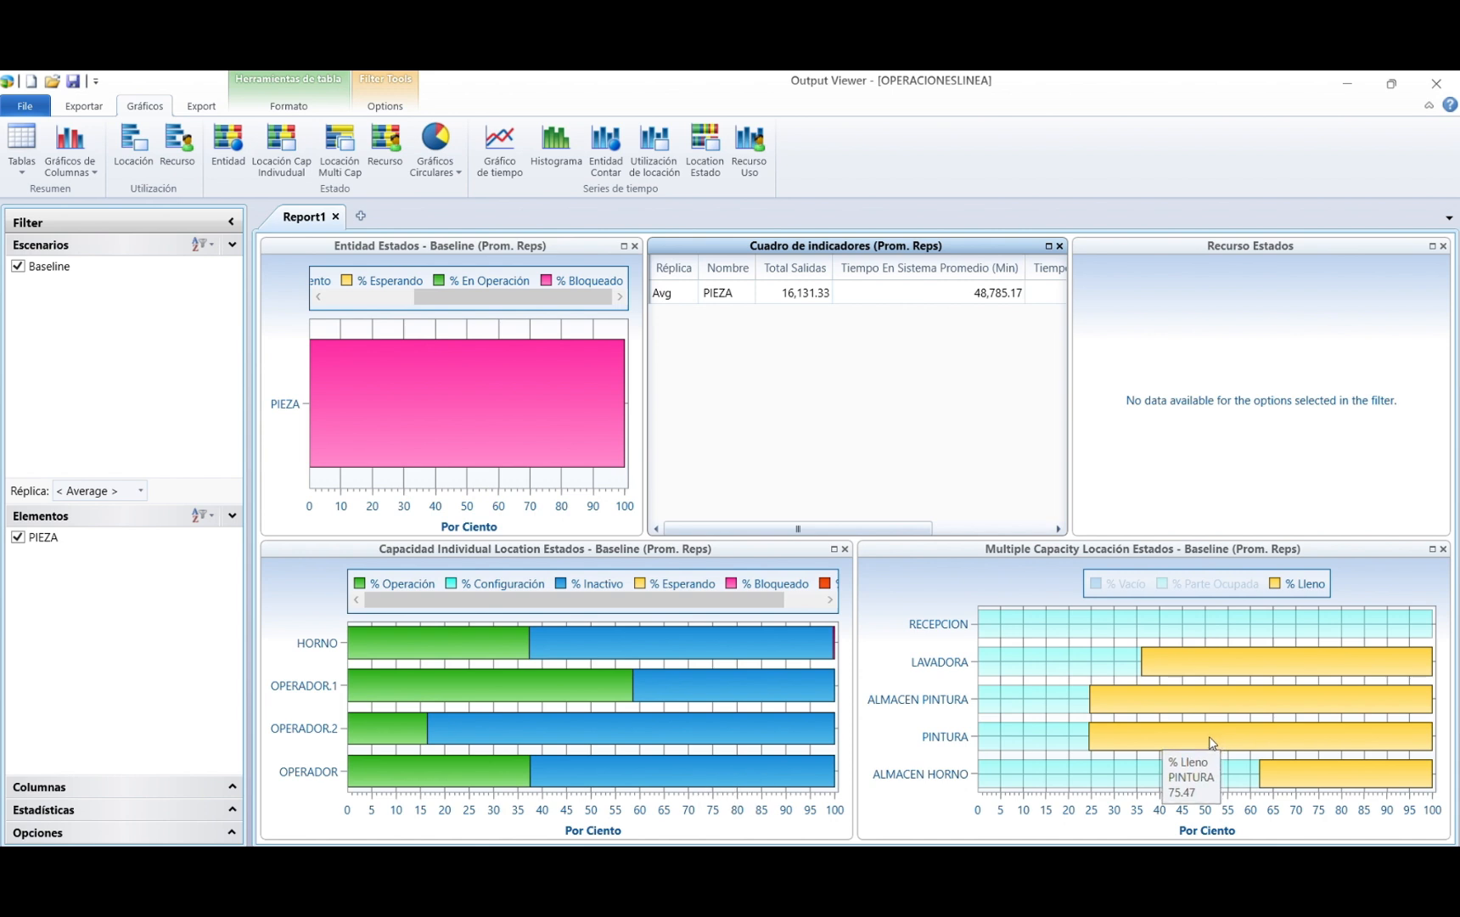
mouse_move(1114, 779)
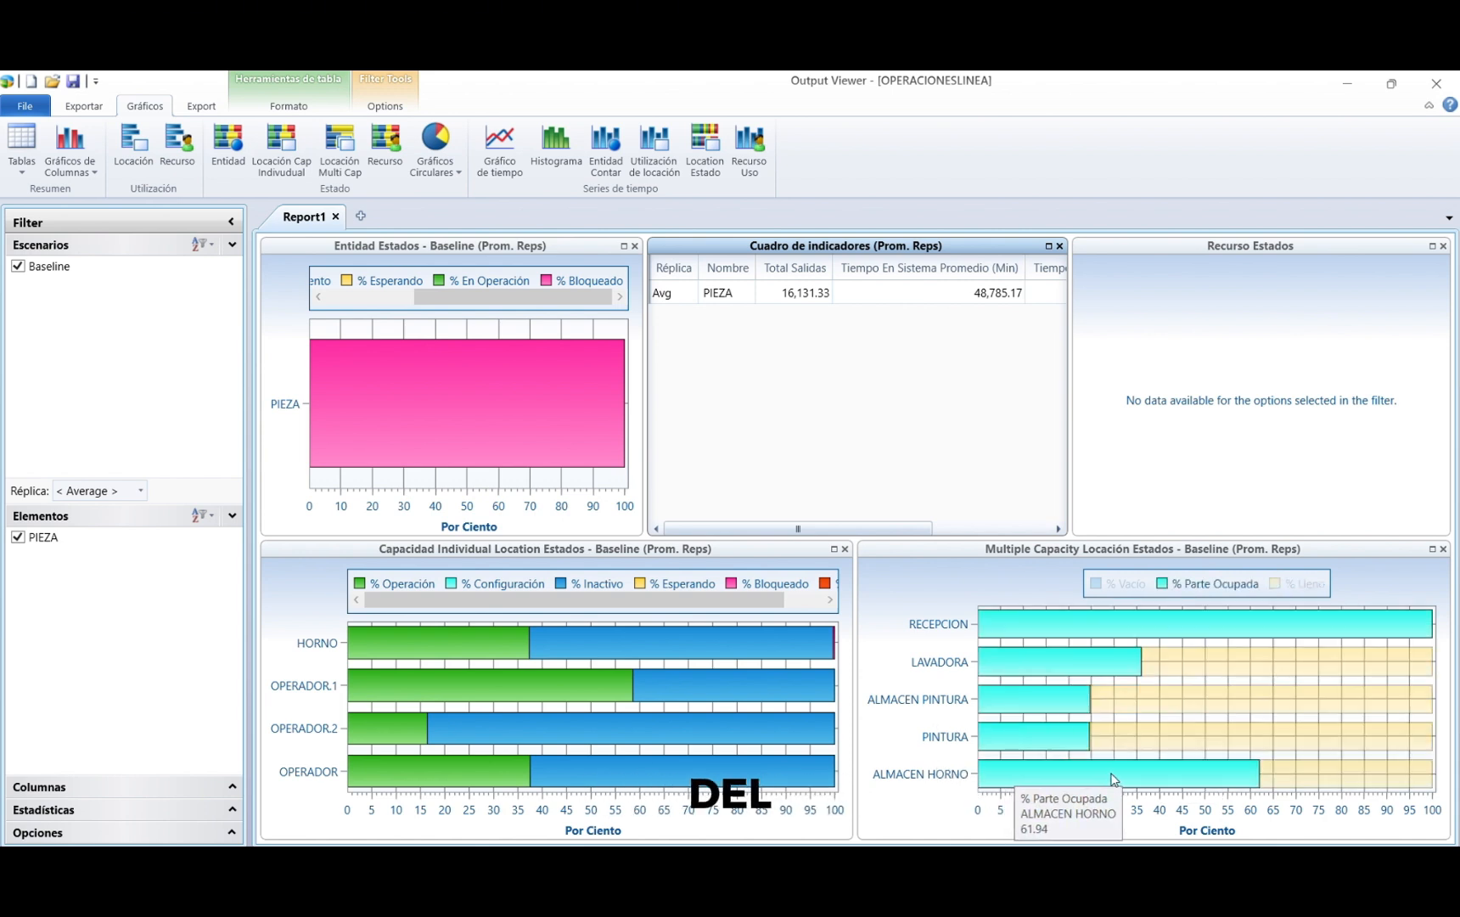
Step: Switch the report from the replication average to all replications and examine HORNO's operation and idle percentages for replication 1
mouse_move(1287, 789)
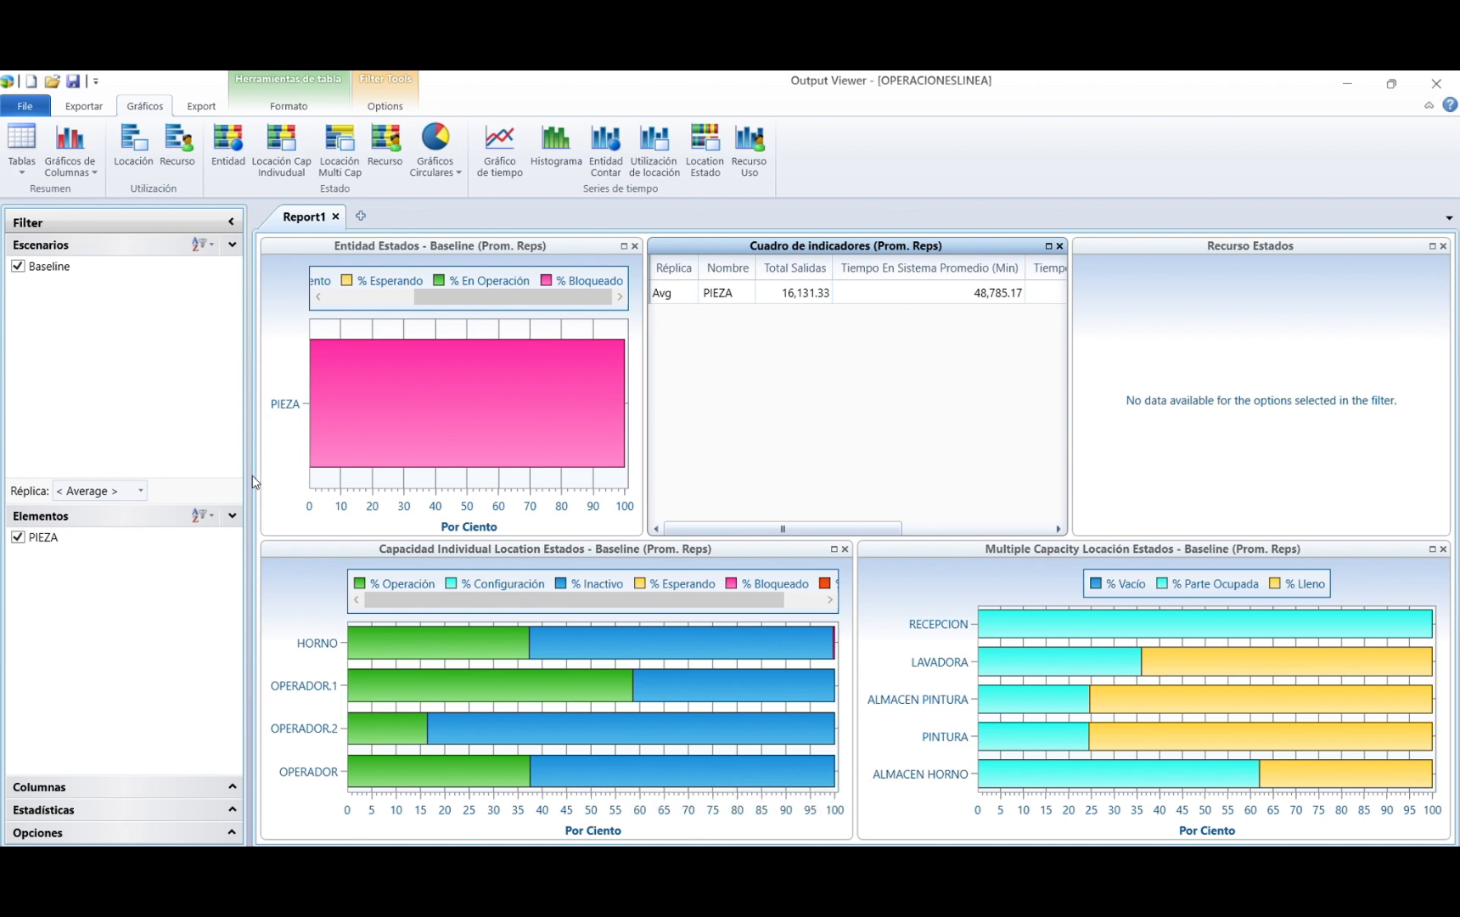
click(128, 491)
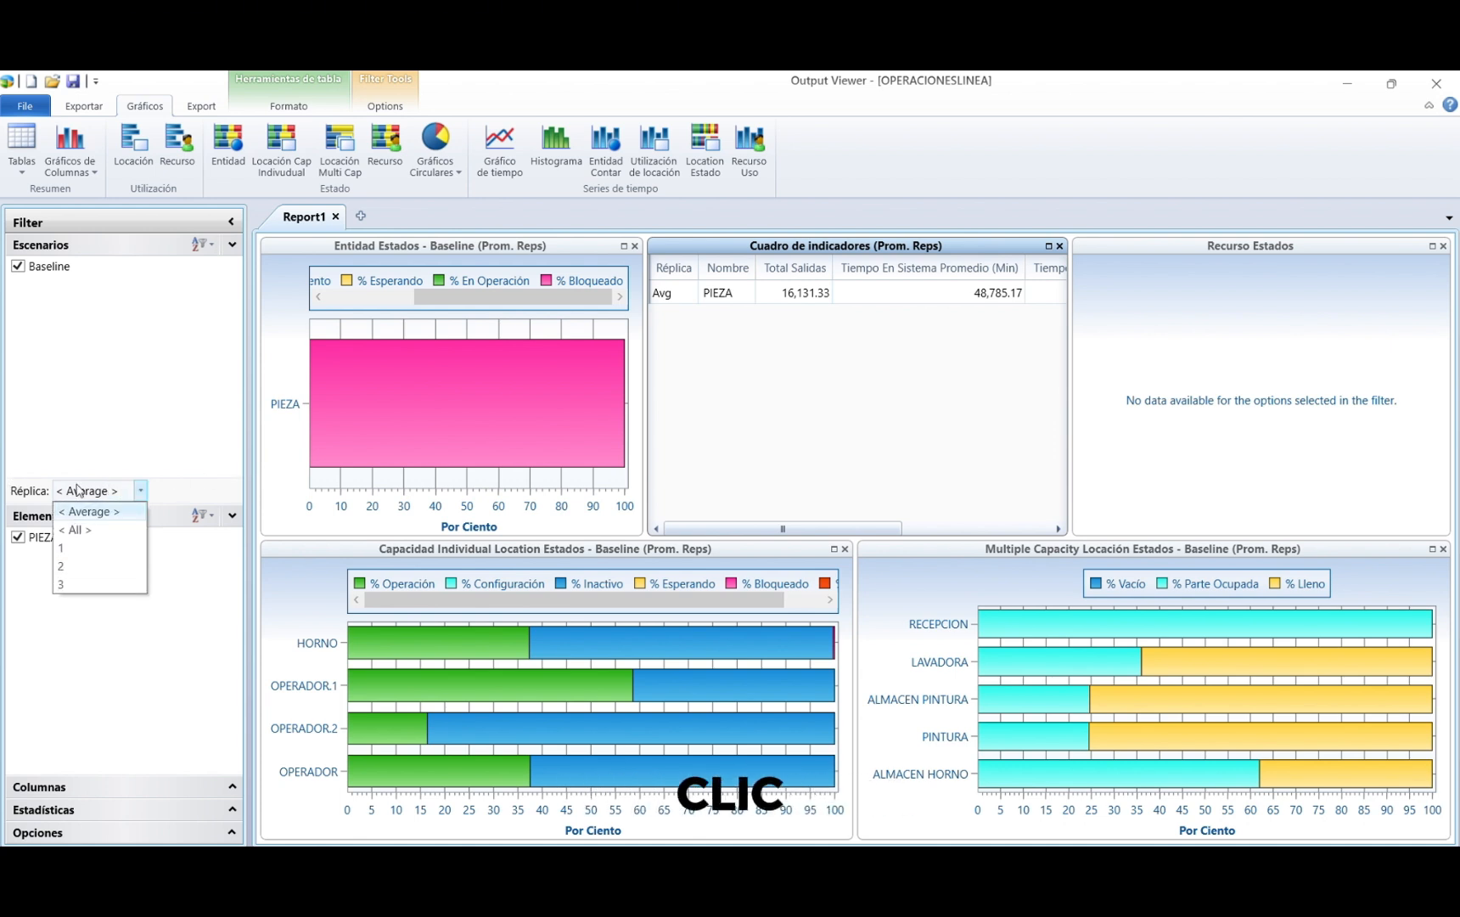
click(76, 531)
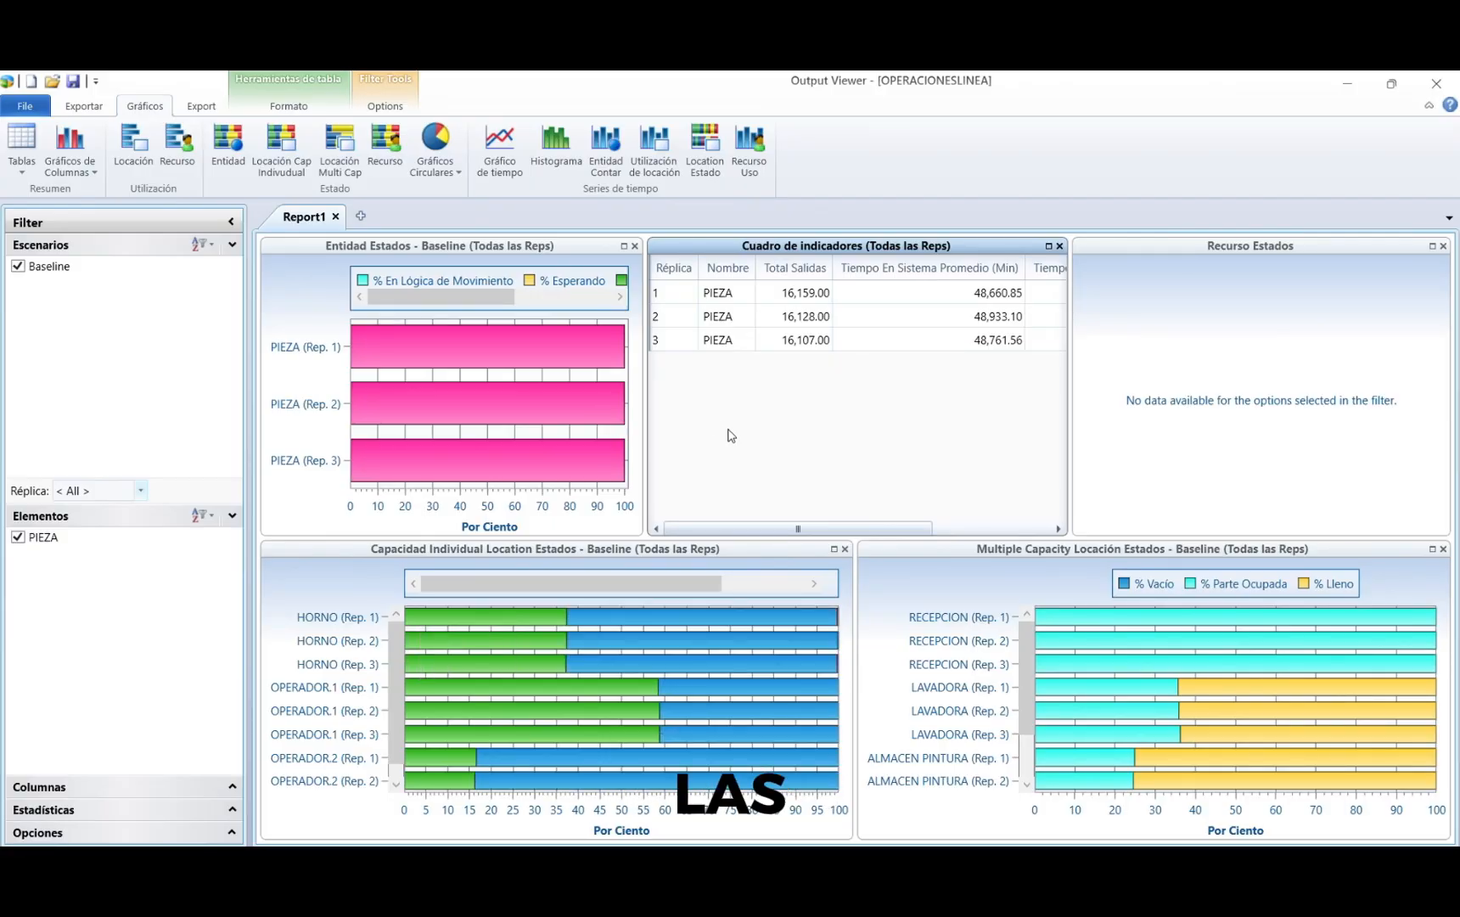
mouse_move(515, 612)
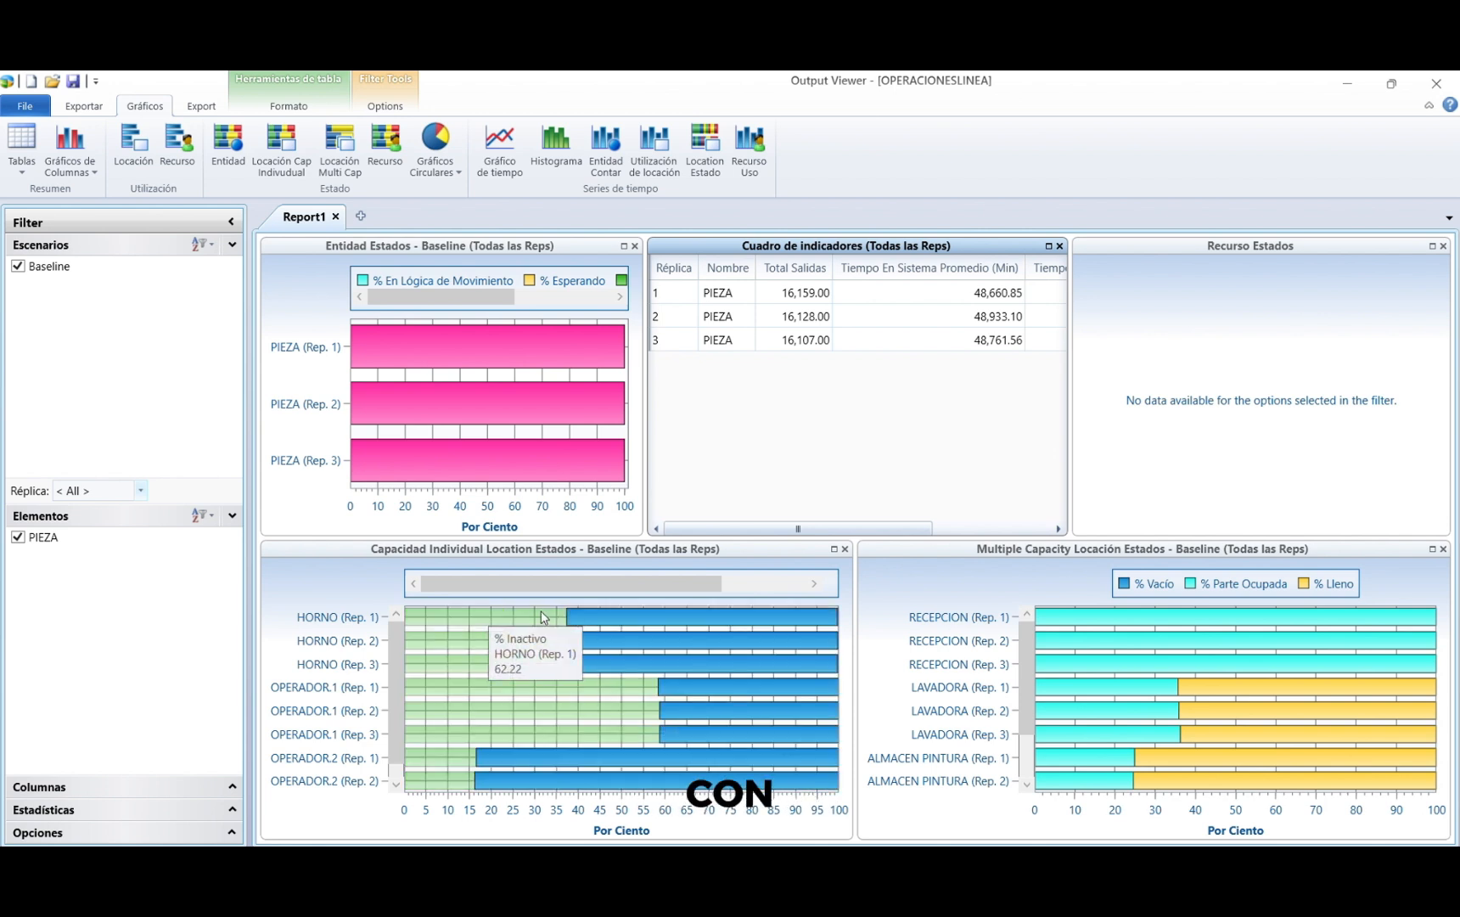
mouse_move(598, 618)
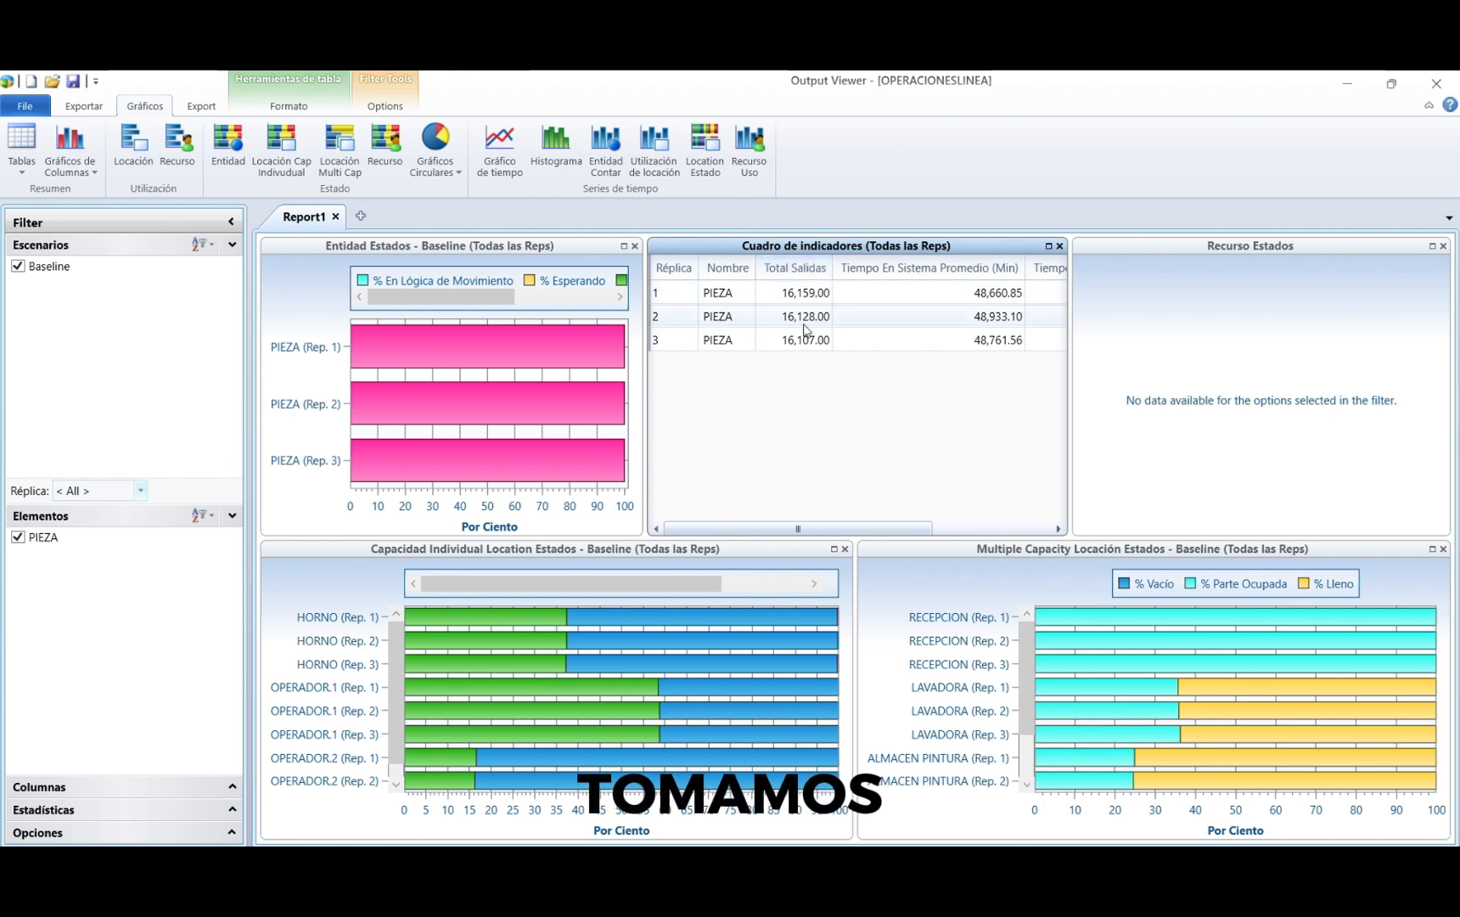
Step: Capture a screen snip of the Total Salidas column covering the three replications in the Cuadro de indicadores table
key(super+shift+s)
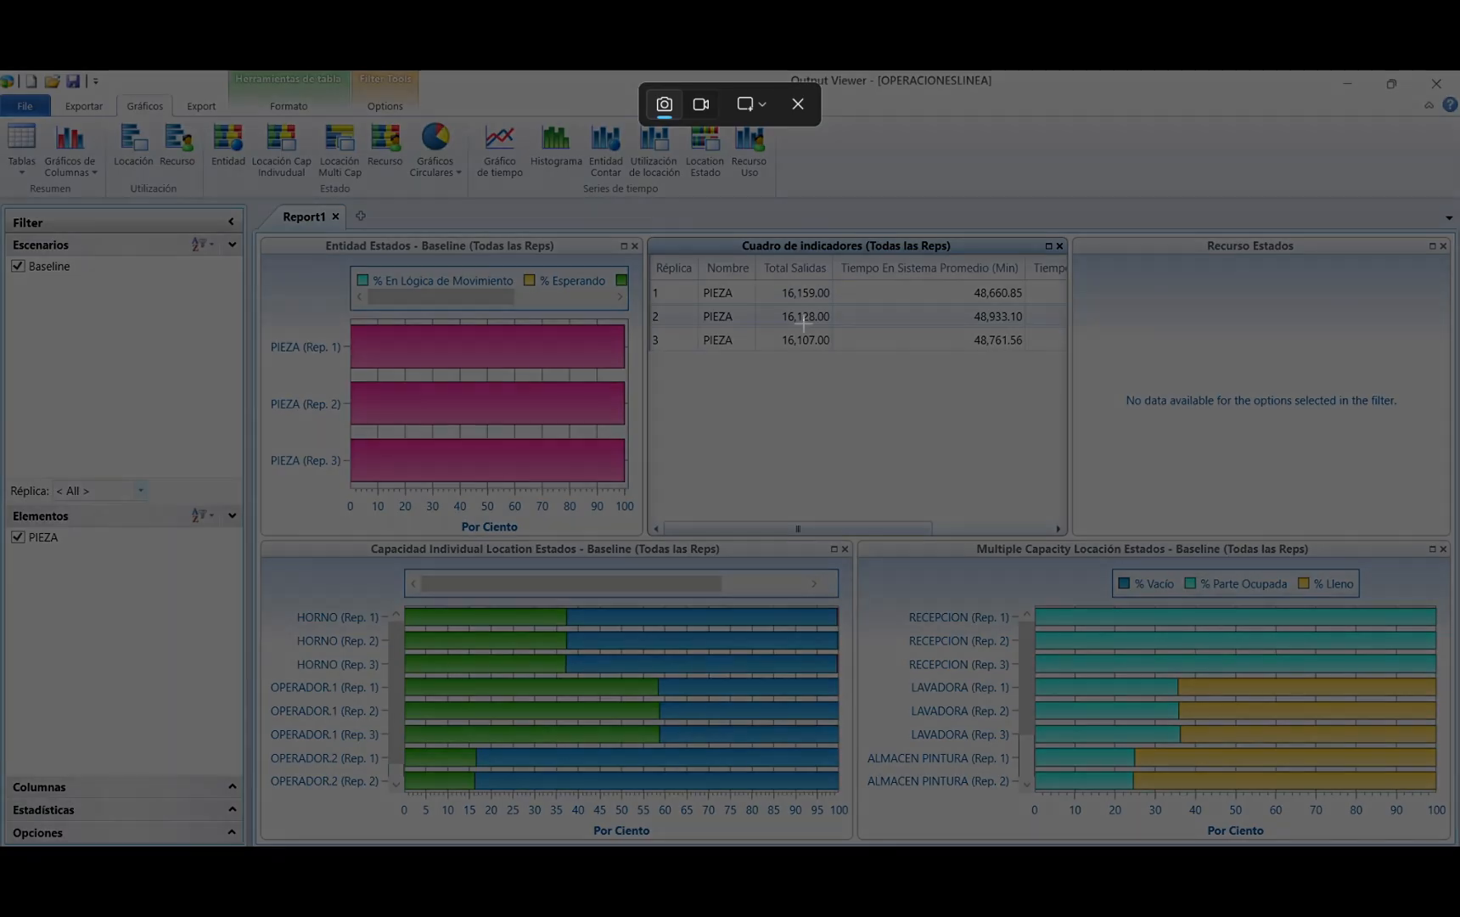
drag(757, 257, 830, 356)
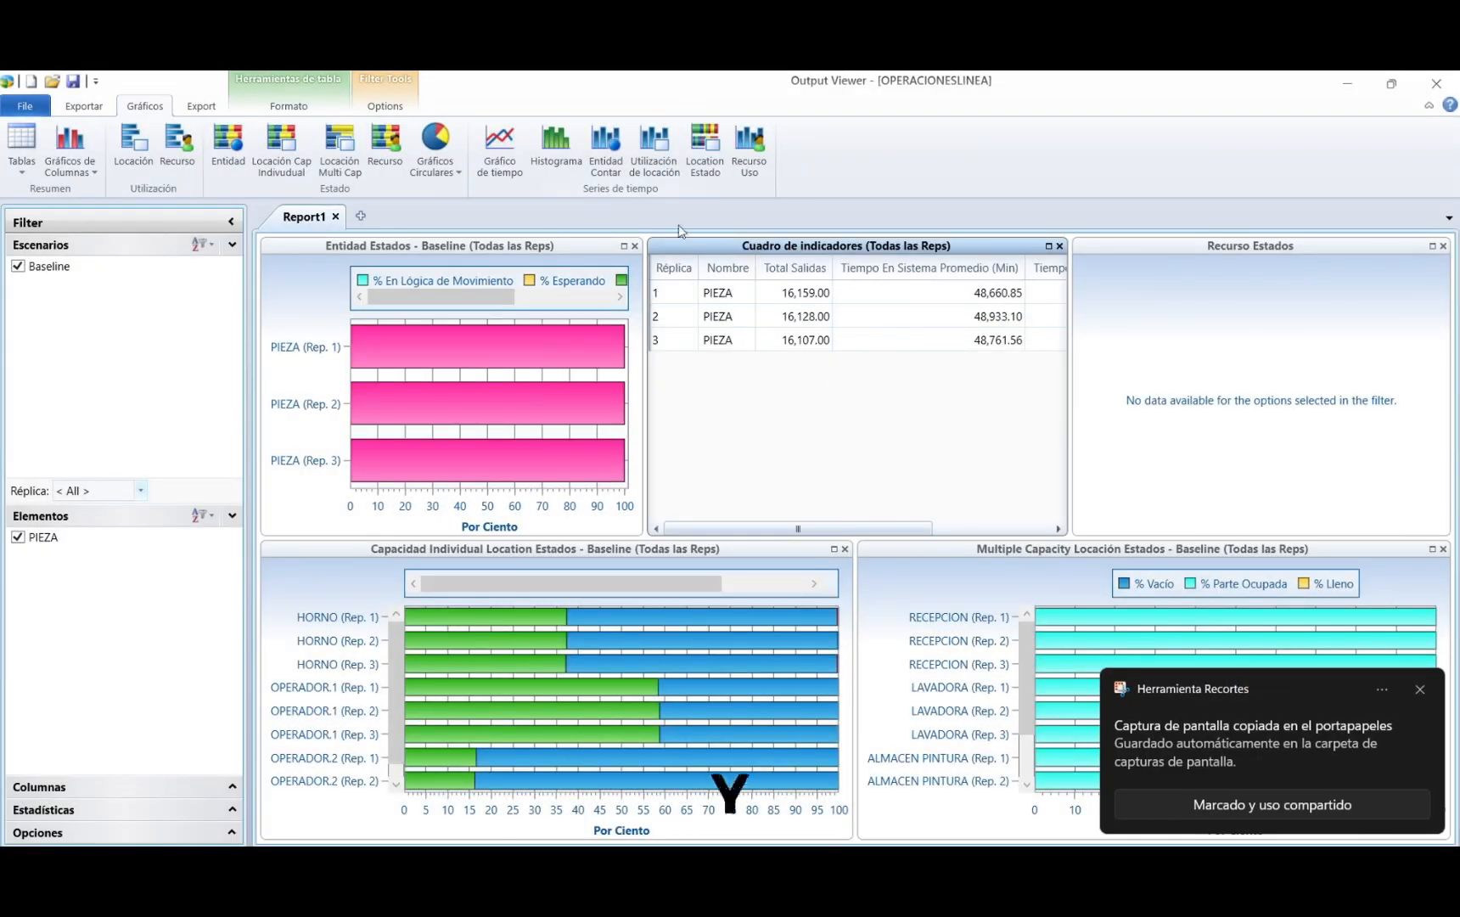
click(1422, 690)
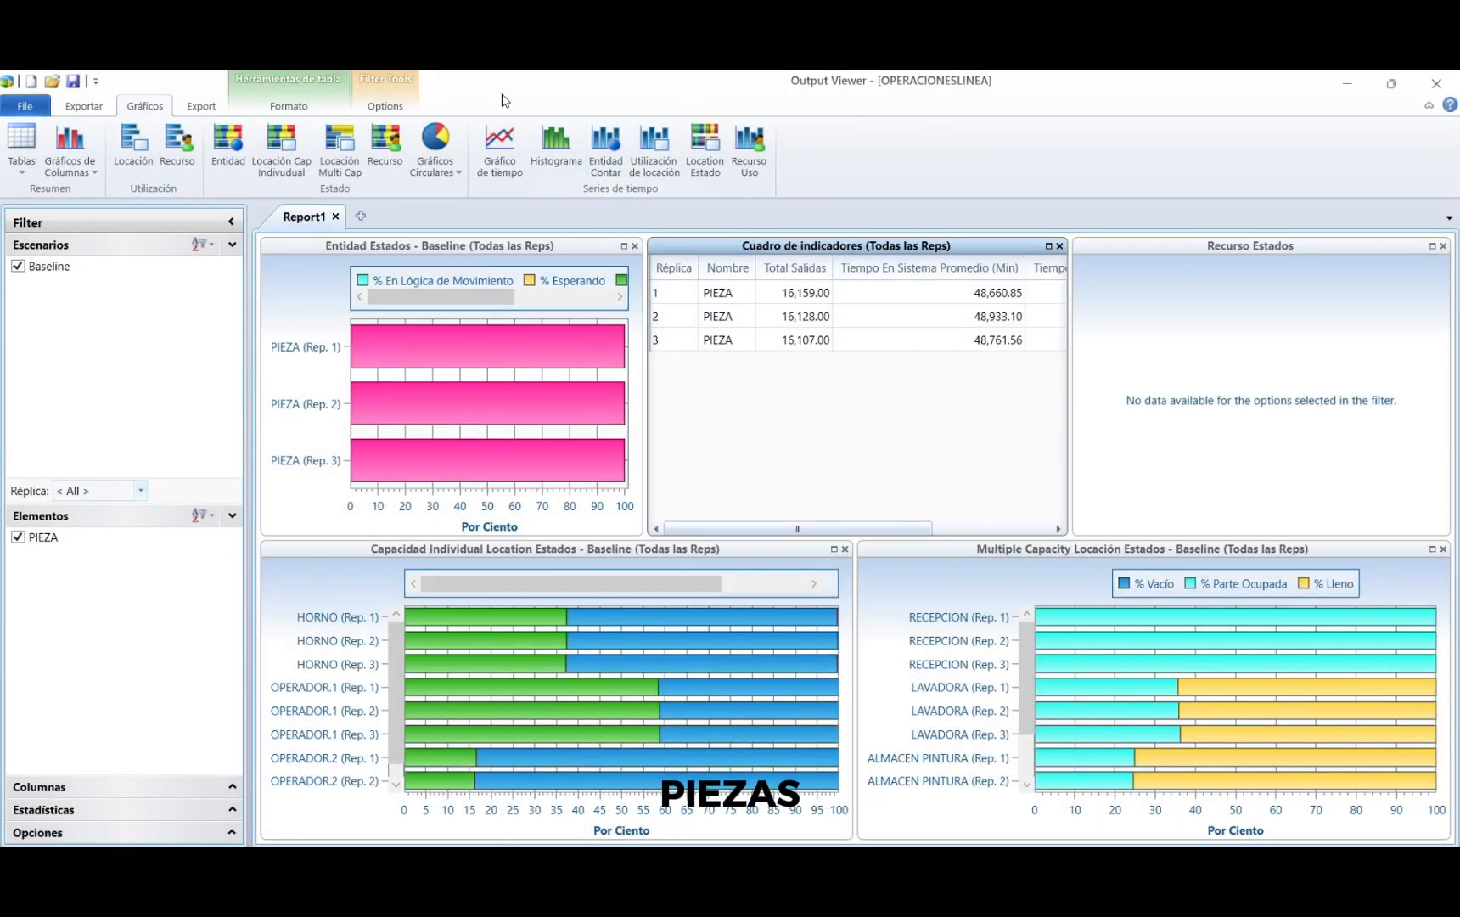
key(super+shift+s)
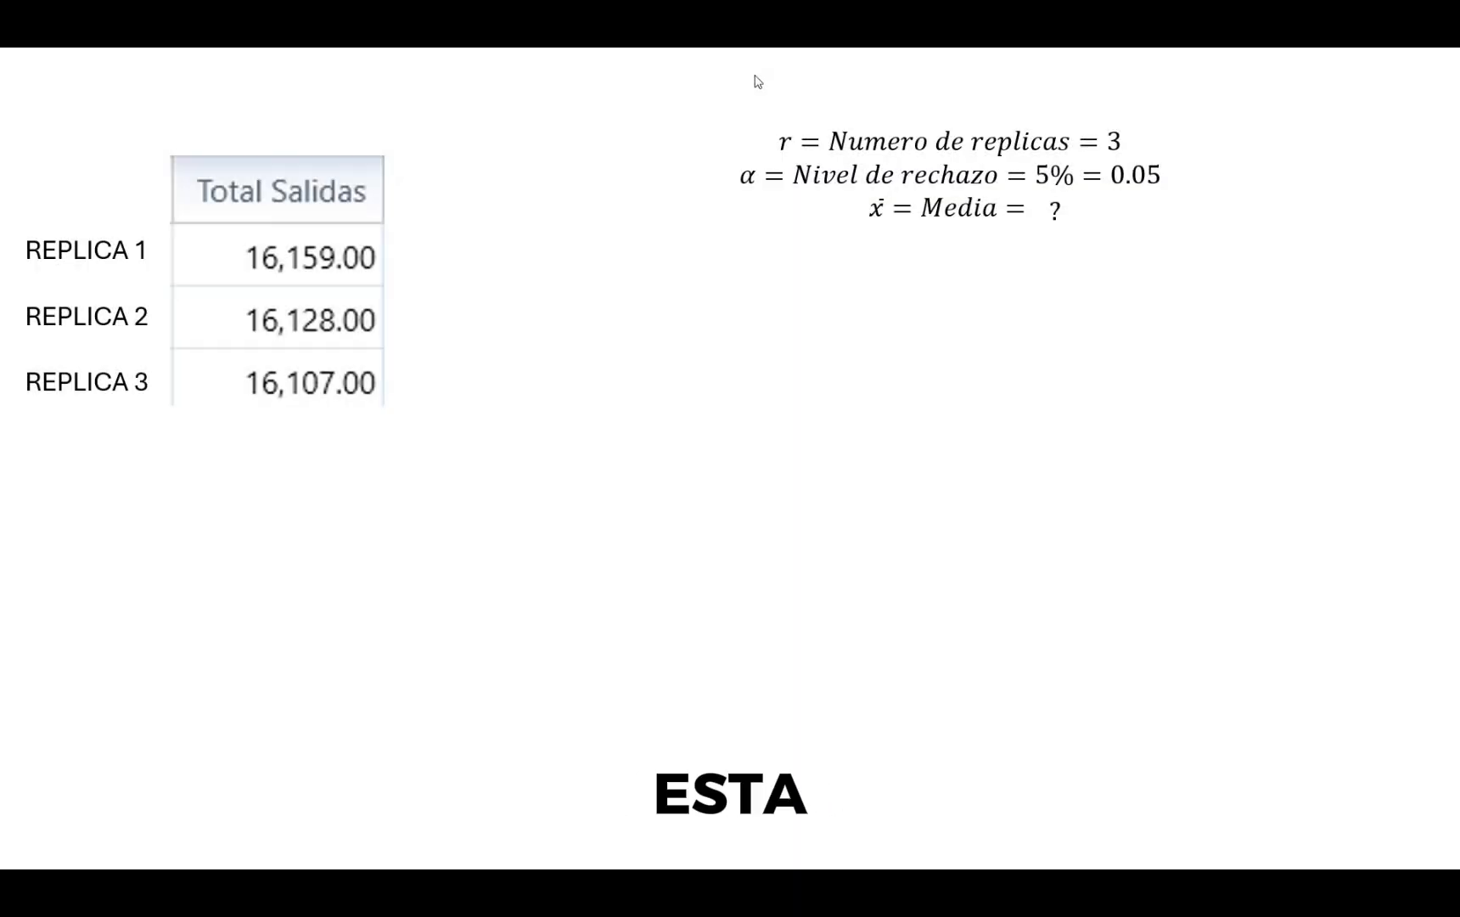
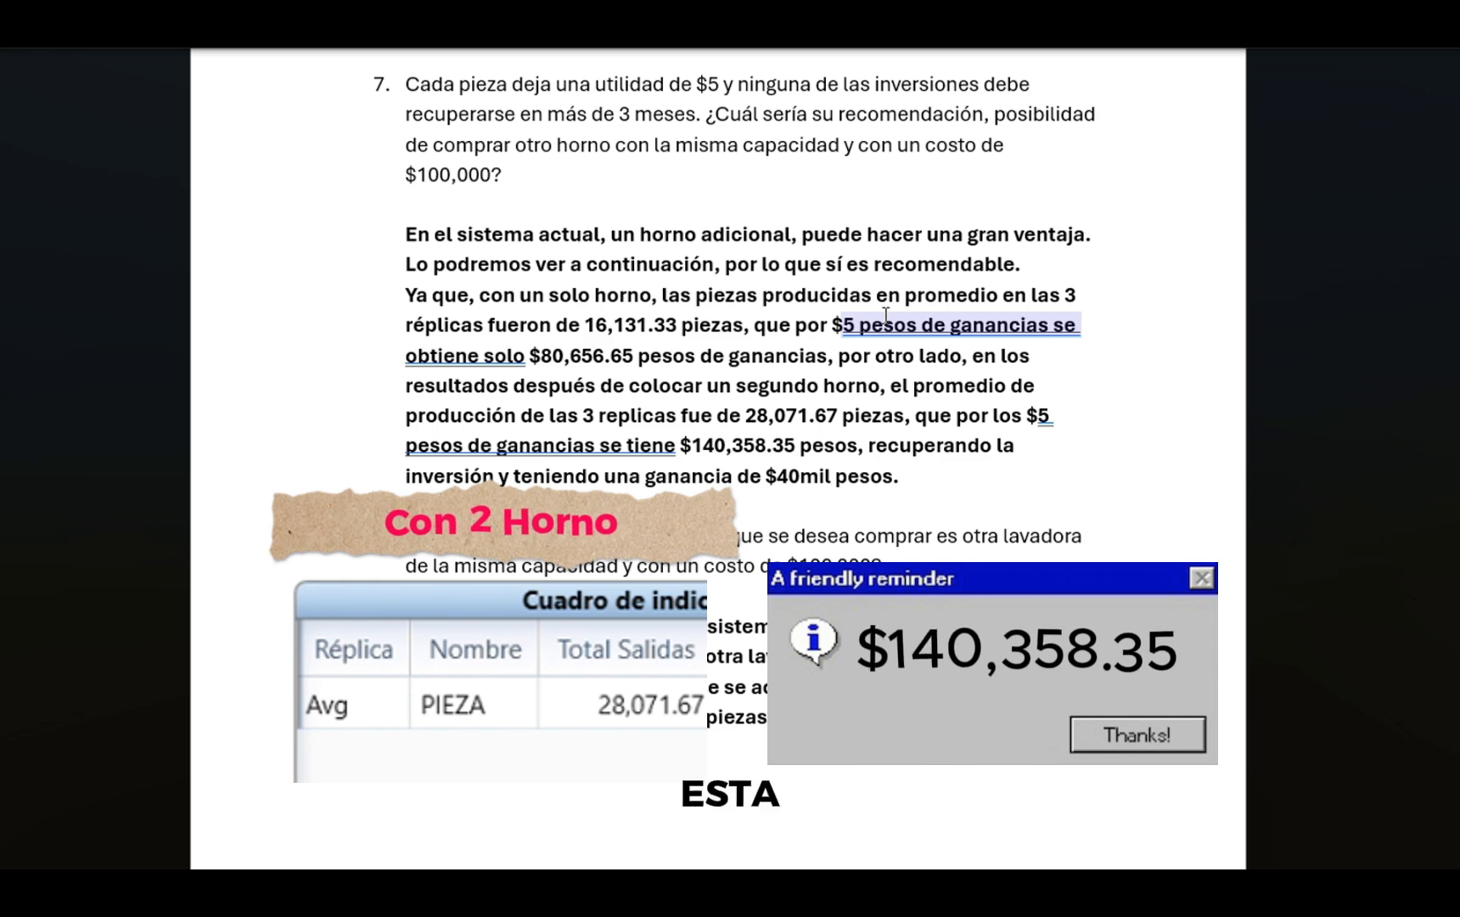
Step: In the report document, correct the flagged wording in answer 7 to "pesos de ganancias se tienen" and read the answers to questions 8 and 9
click(574, 444)
click(613, 547)
scroll(864, 421, down, 3)
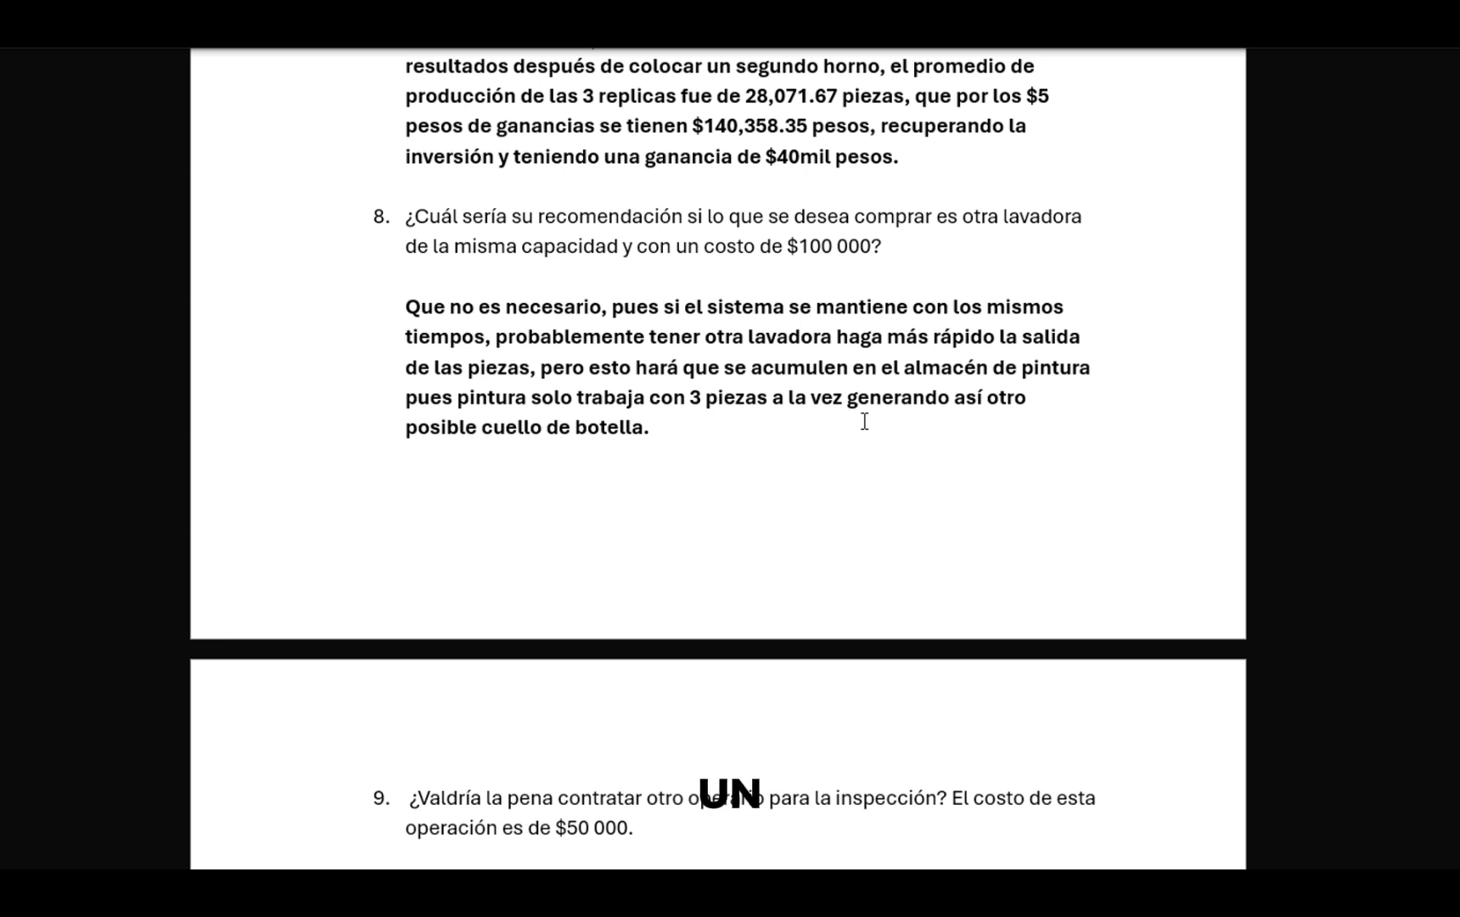
scroll(864, 421, down, 1)
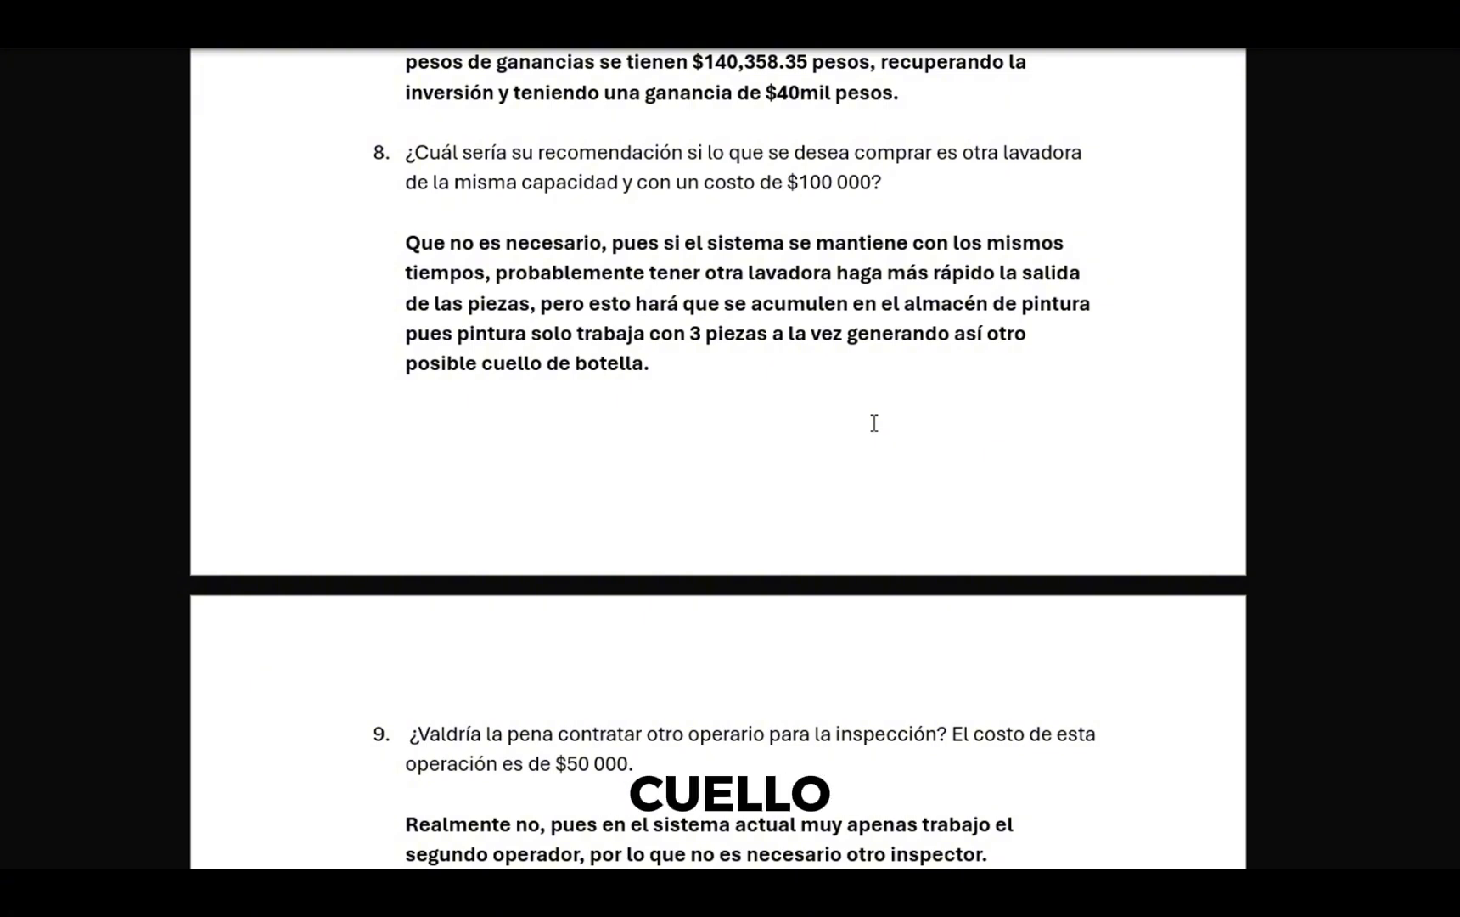
scroll(874, 423, down, 6)
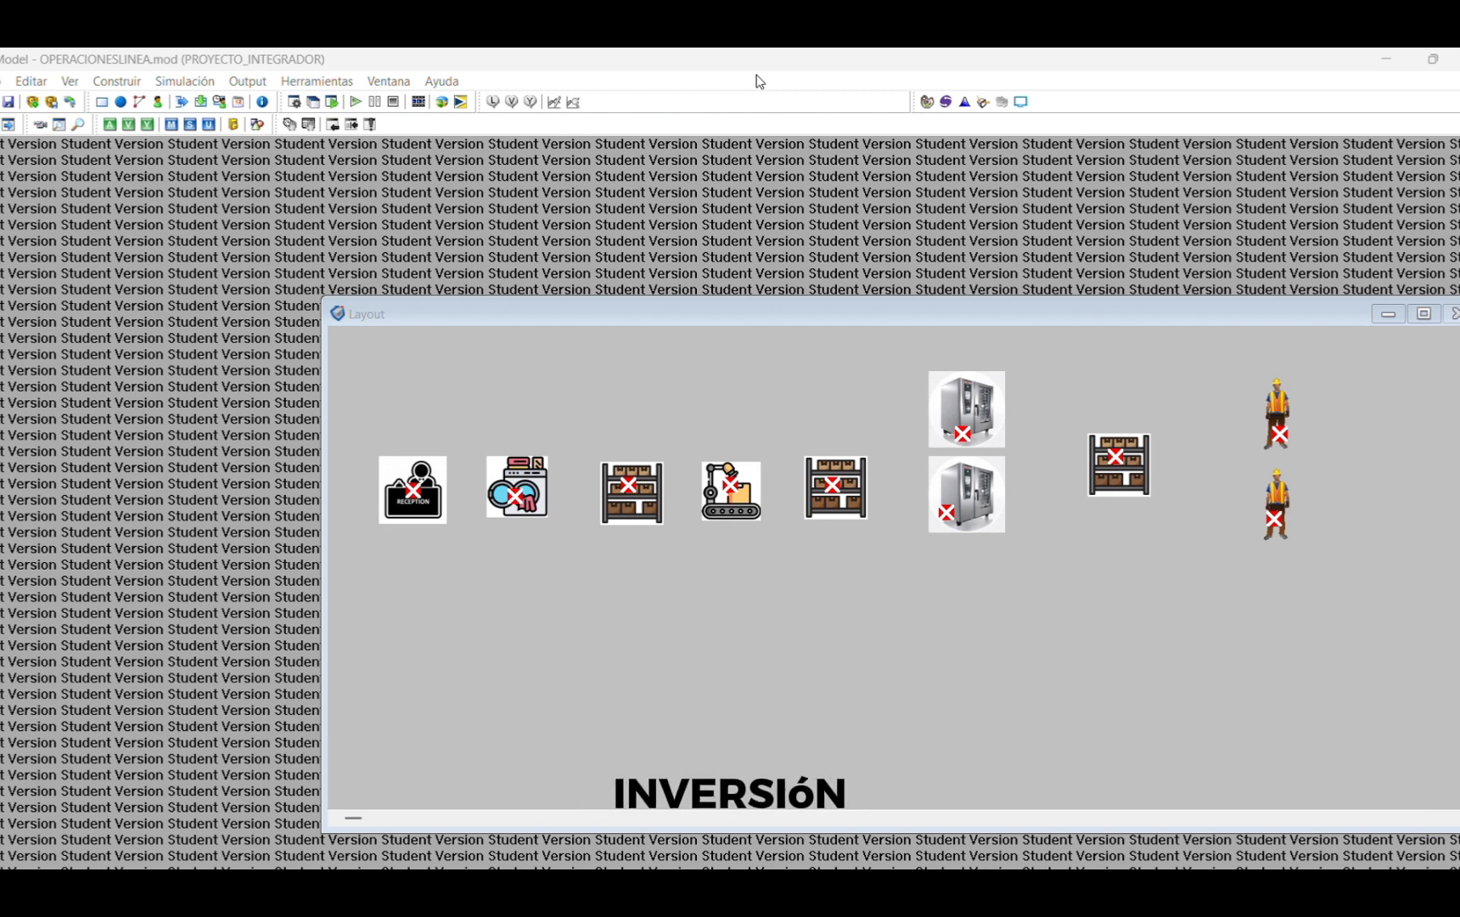
Step: Review the modified ProModel layout, going over the two ovens, the storage rack after them and the upper operator
click(1120, 467)
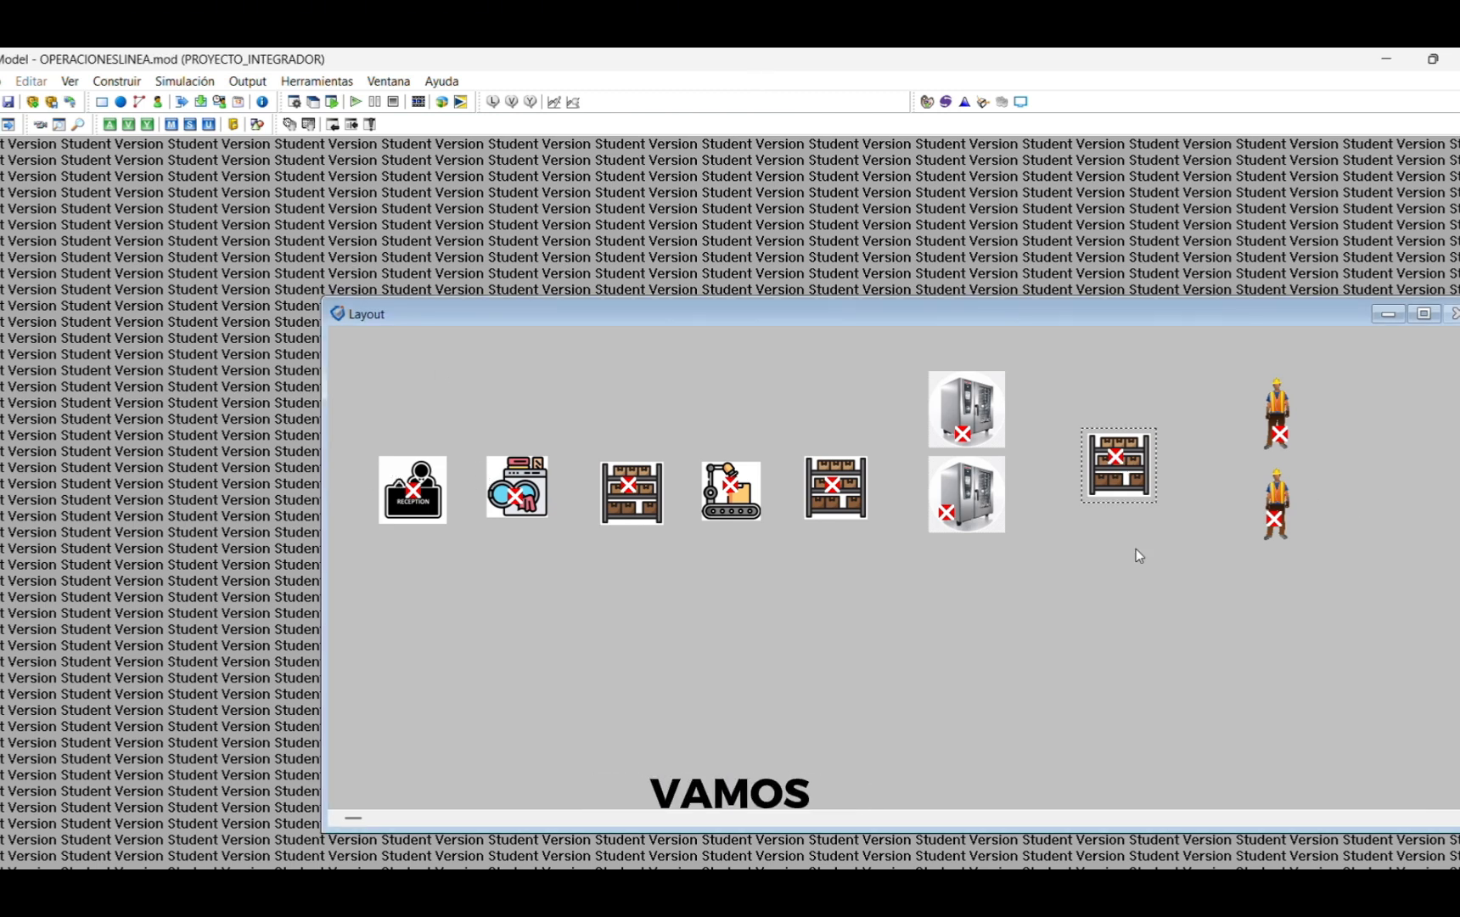
click(969, 390)
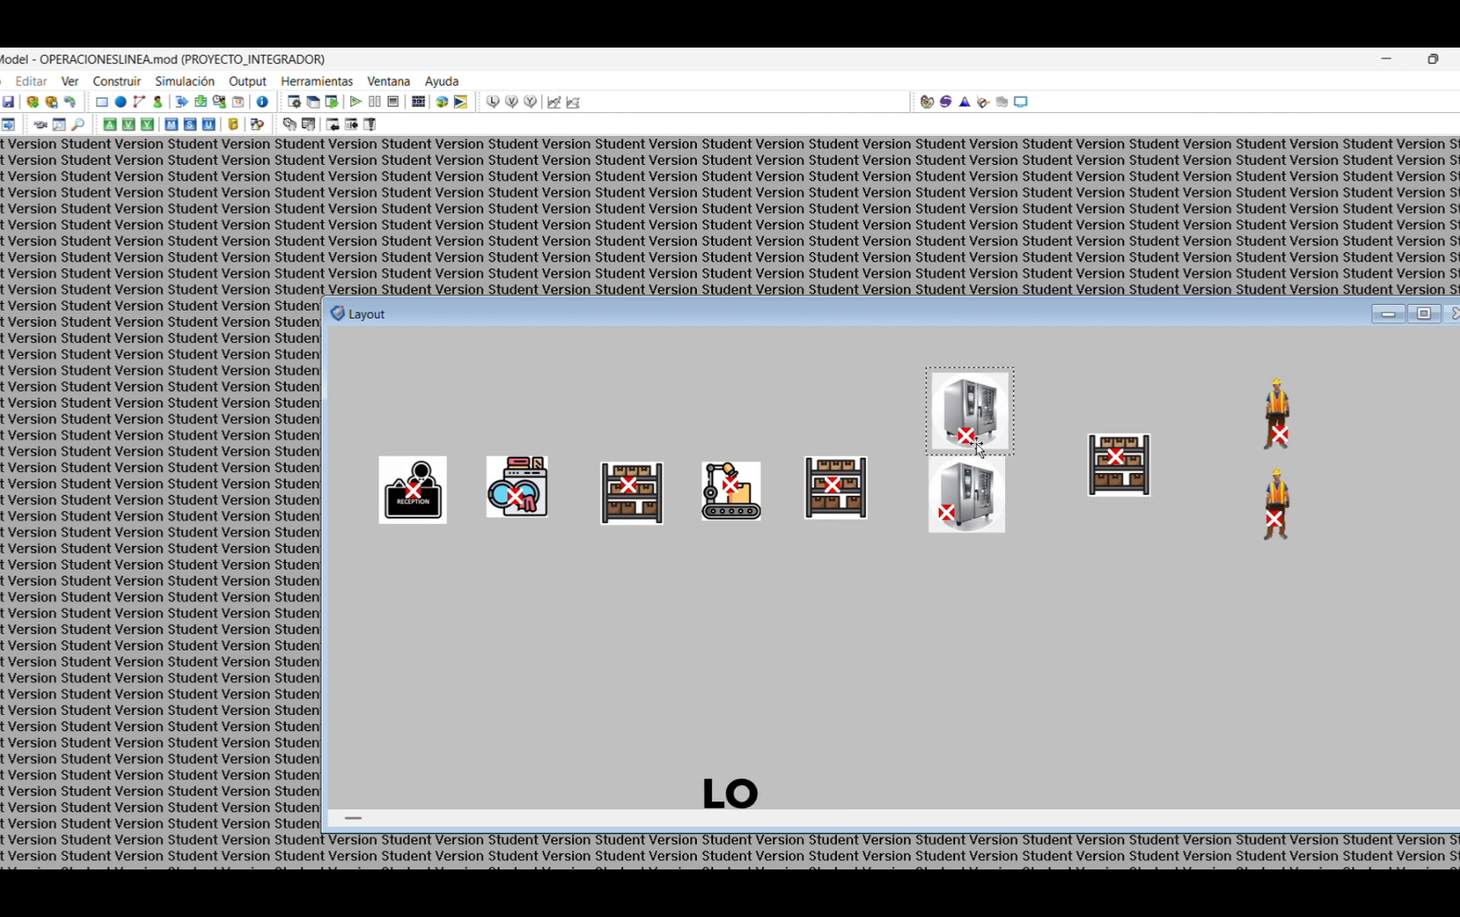
drag(978, 410, 974, 413)
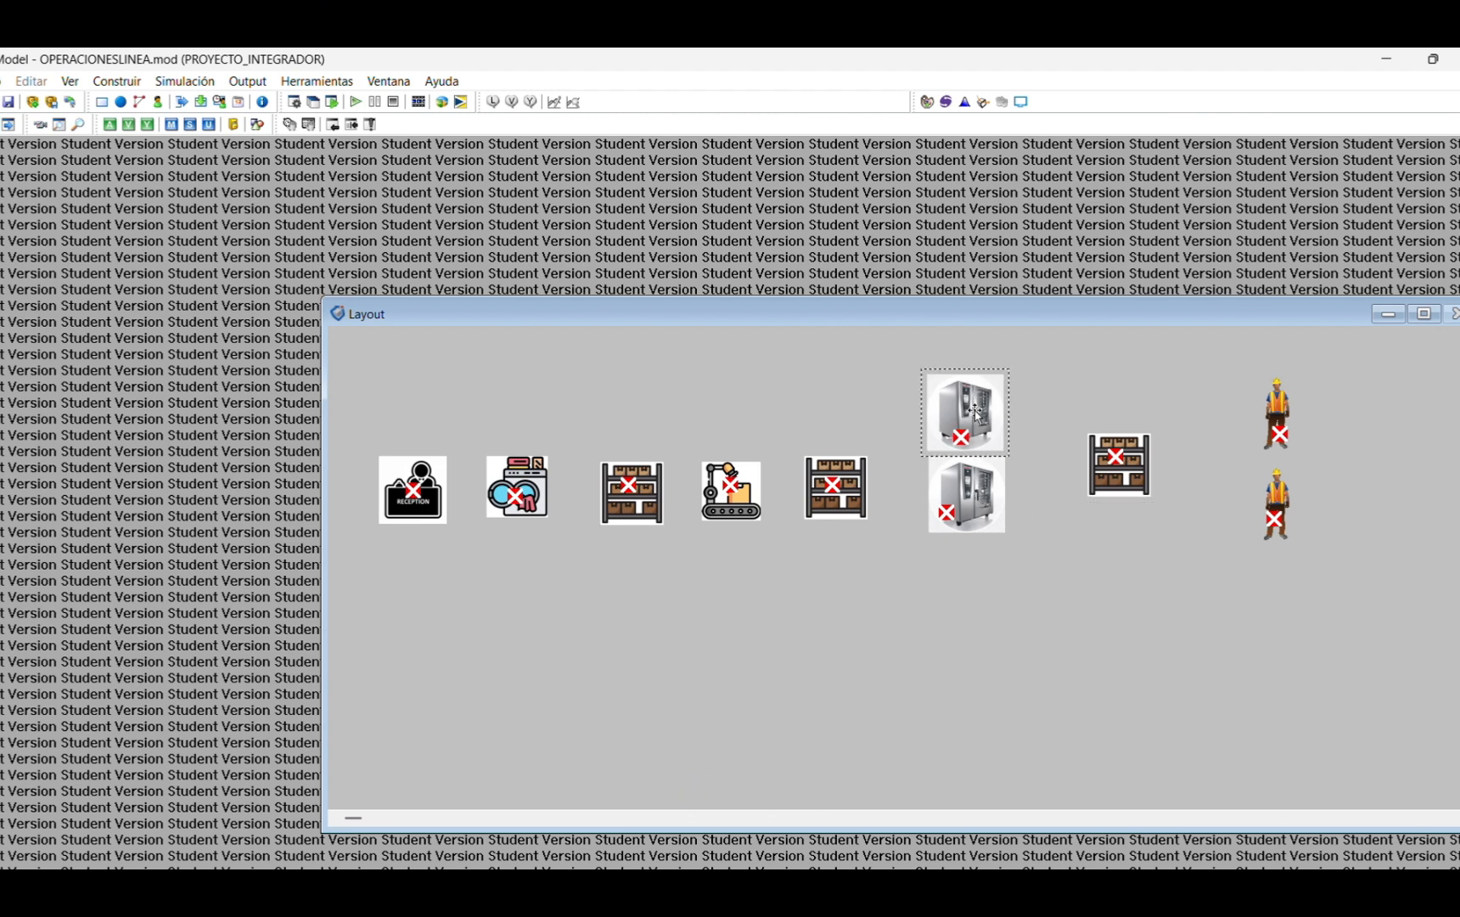
click(984, 523)
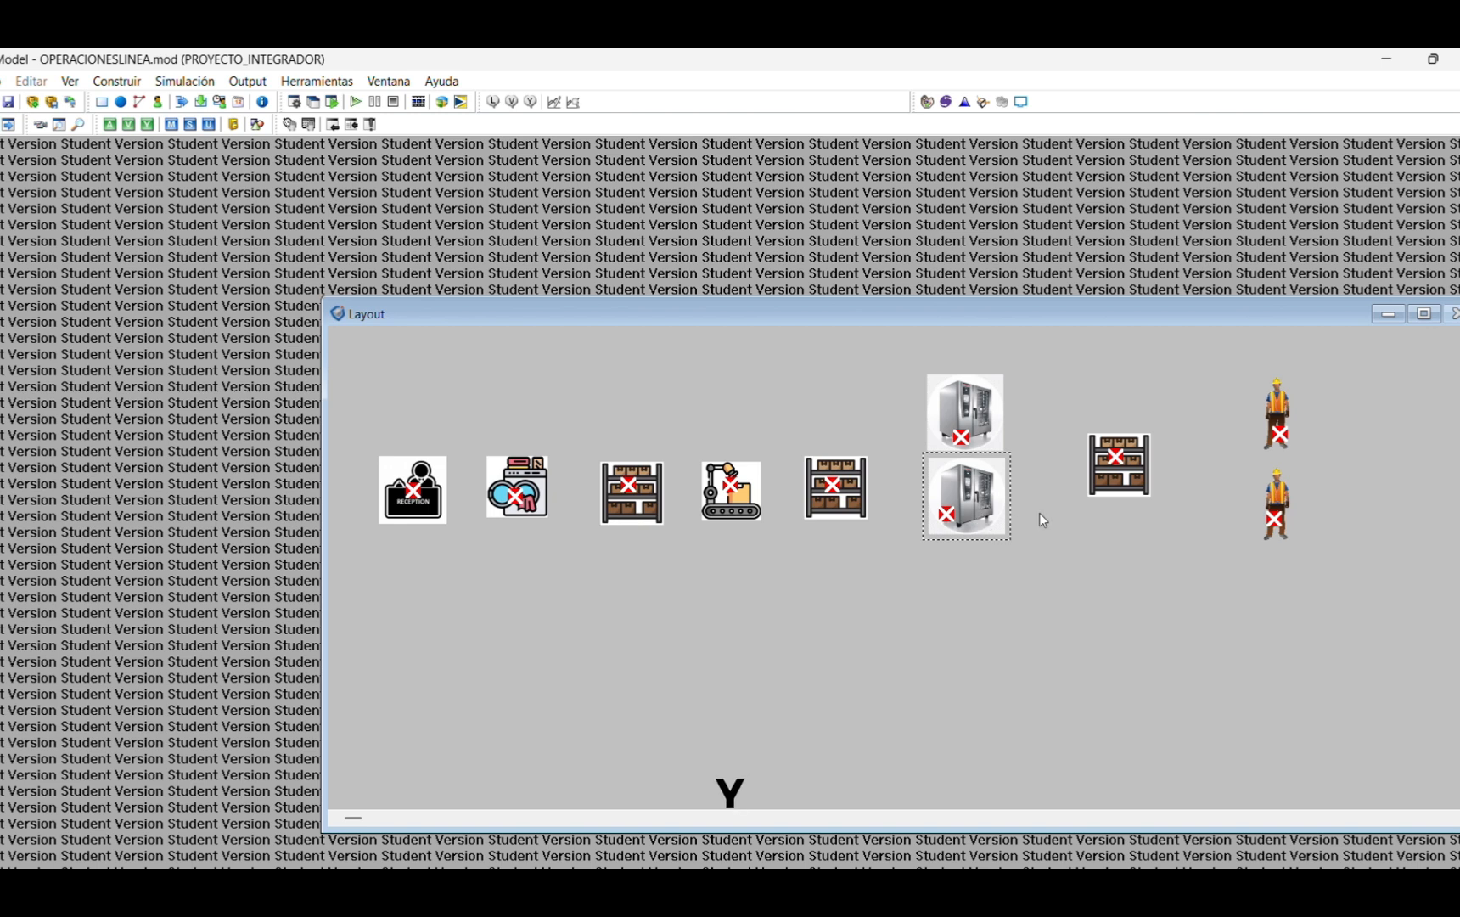
click(1124, 472)
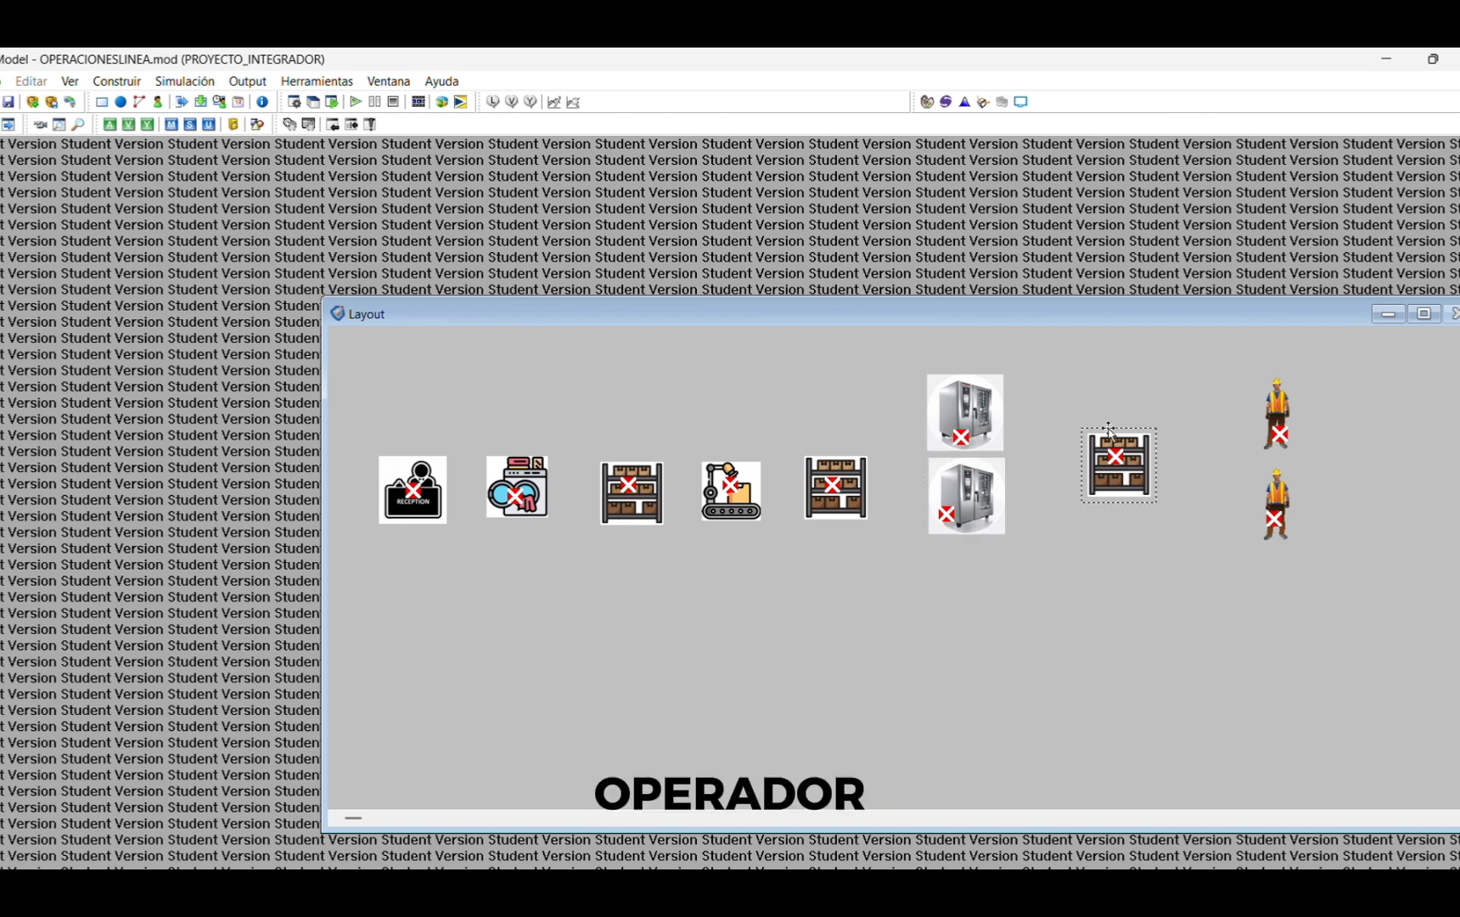
click(1271, 393)
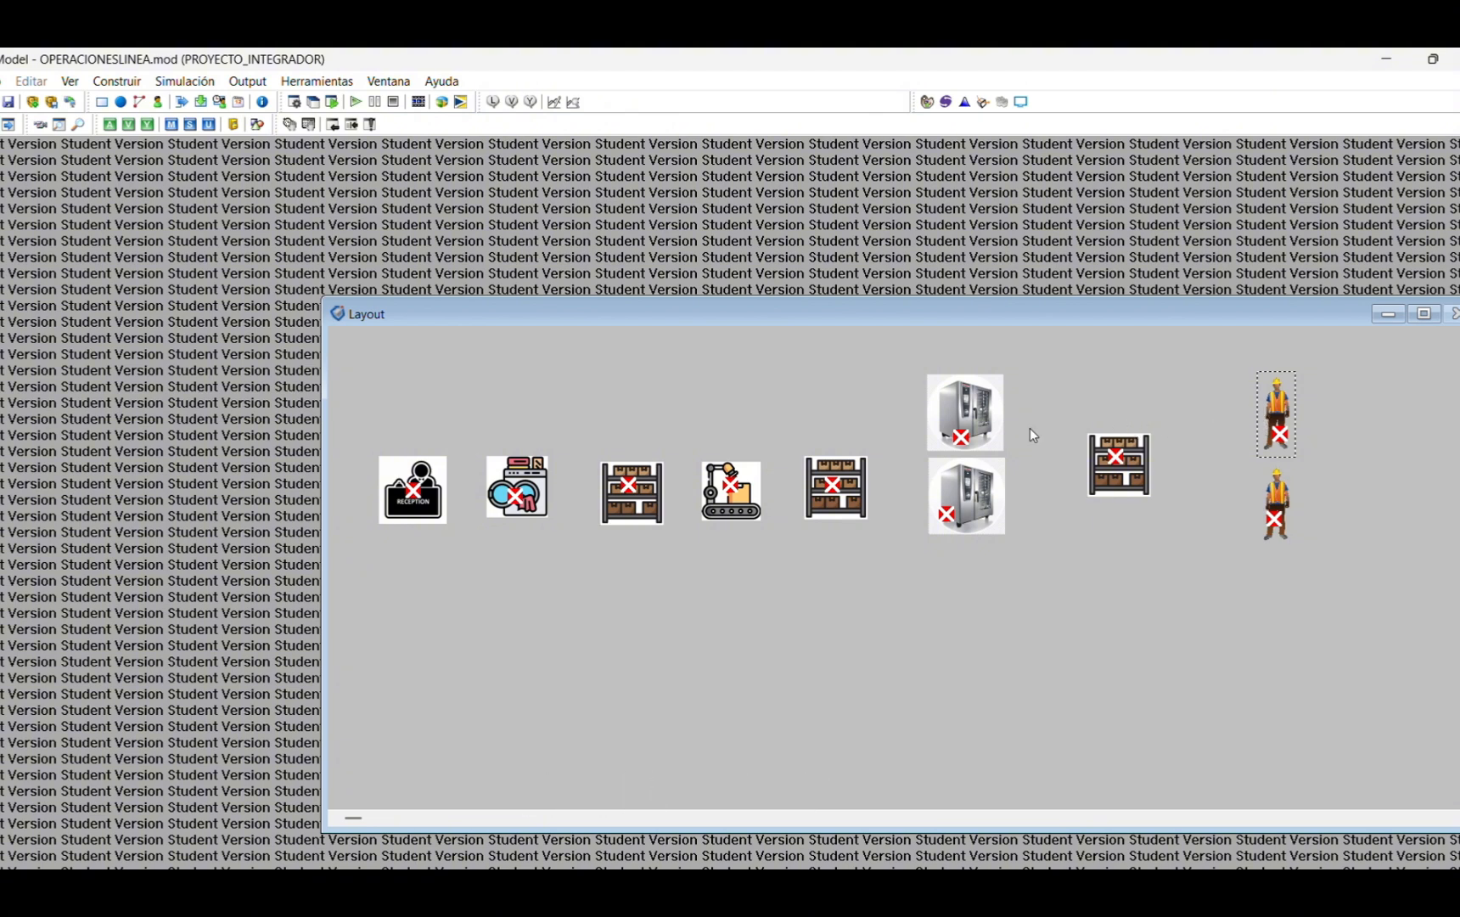
click(969, 414)
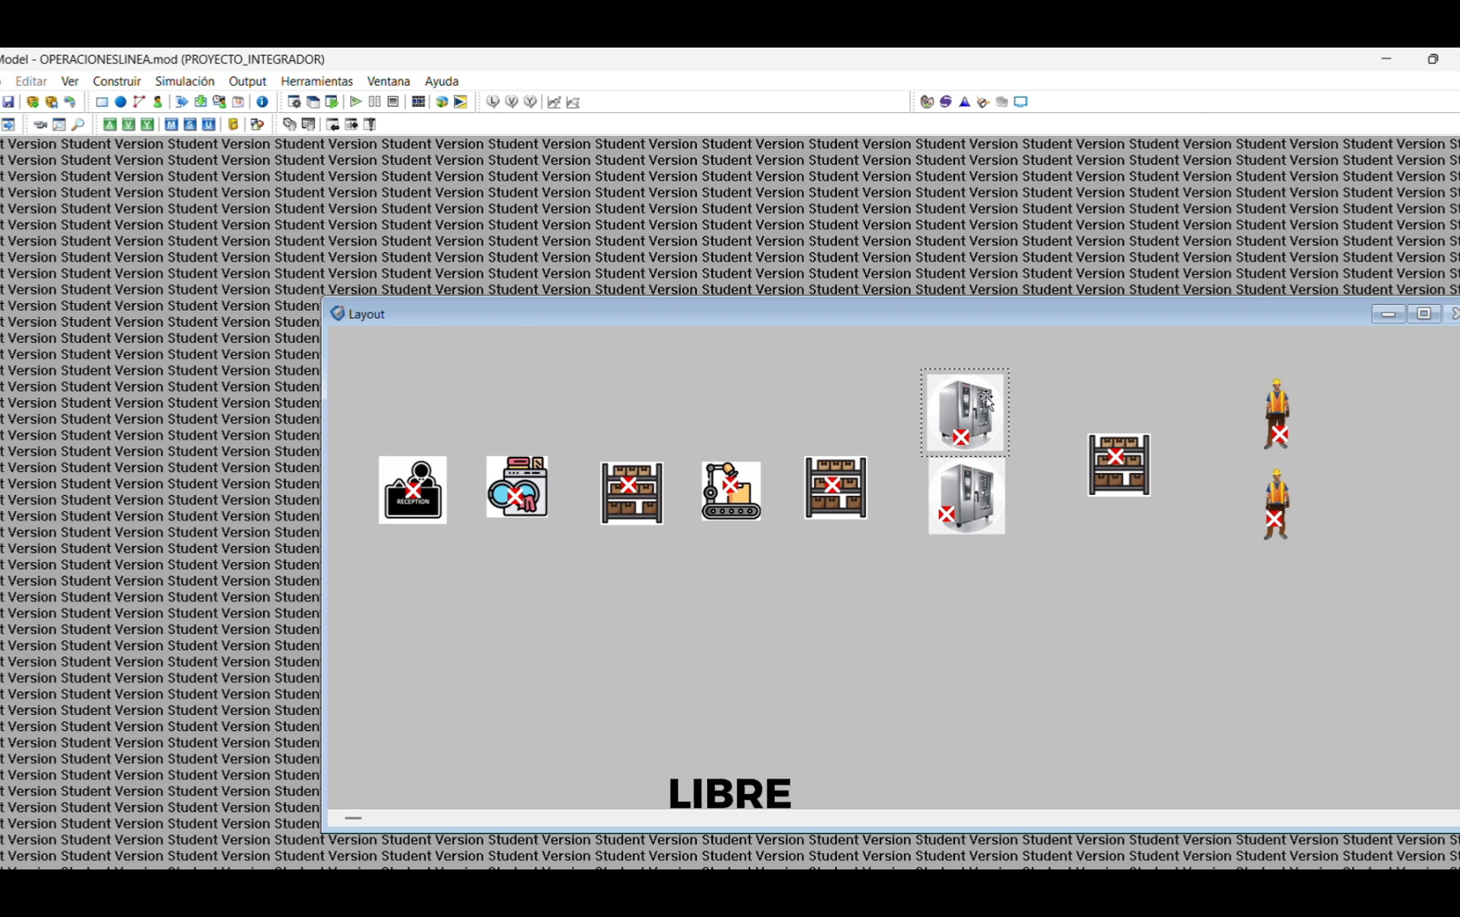
click(1091, 452)
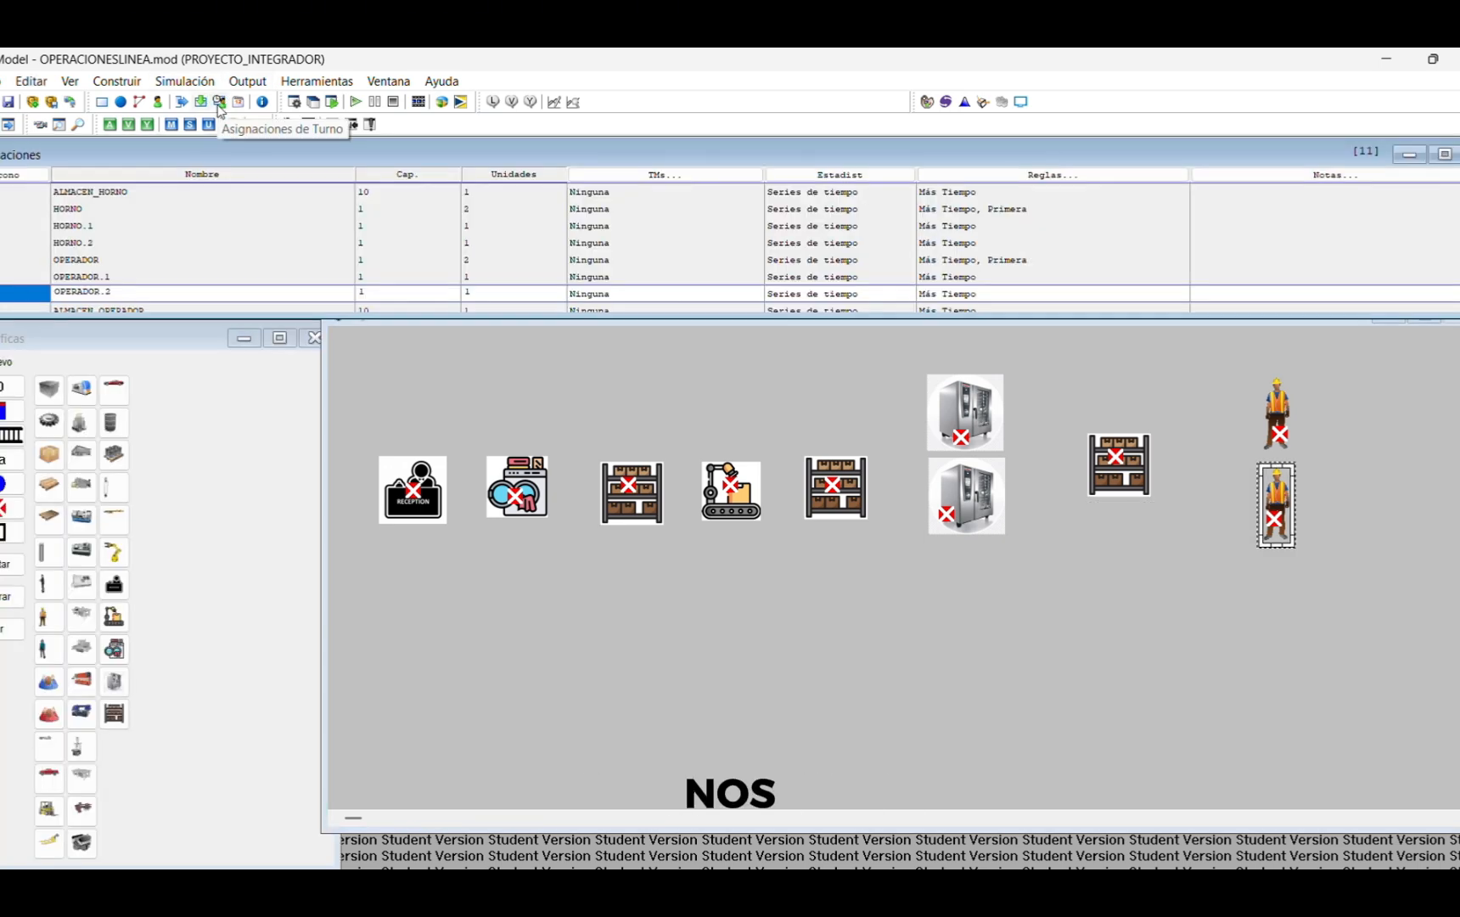
Step: In the processing table, set the HORNO operation logic to Wait U(2.5,1)min Graphic 3
click(181, 102)
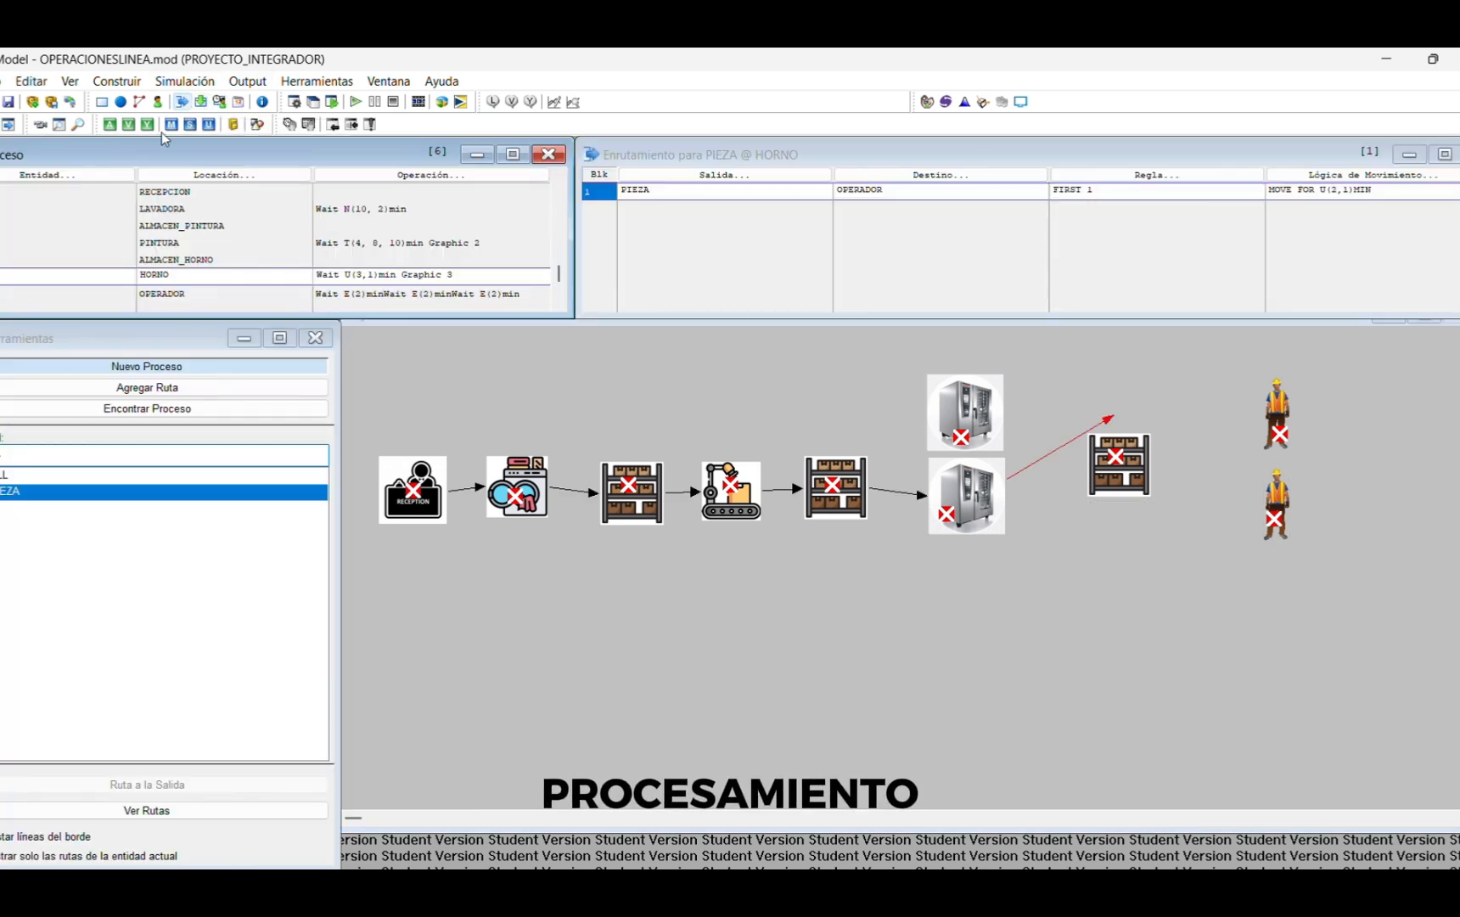
double_click(365, 274)
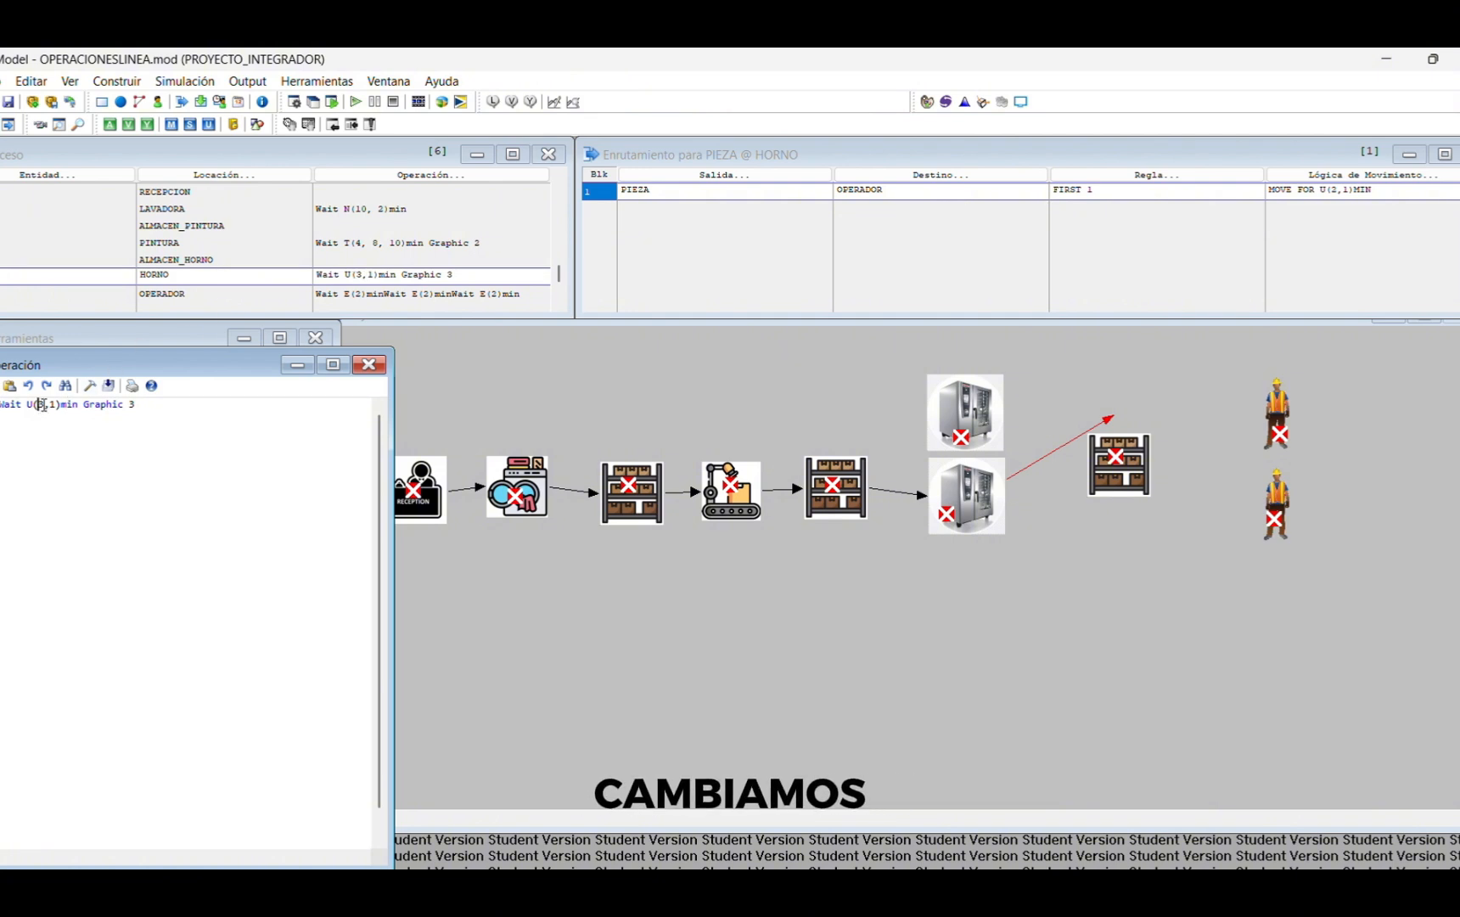
key(BackSpace)
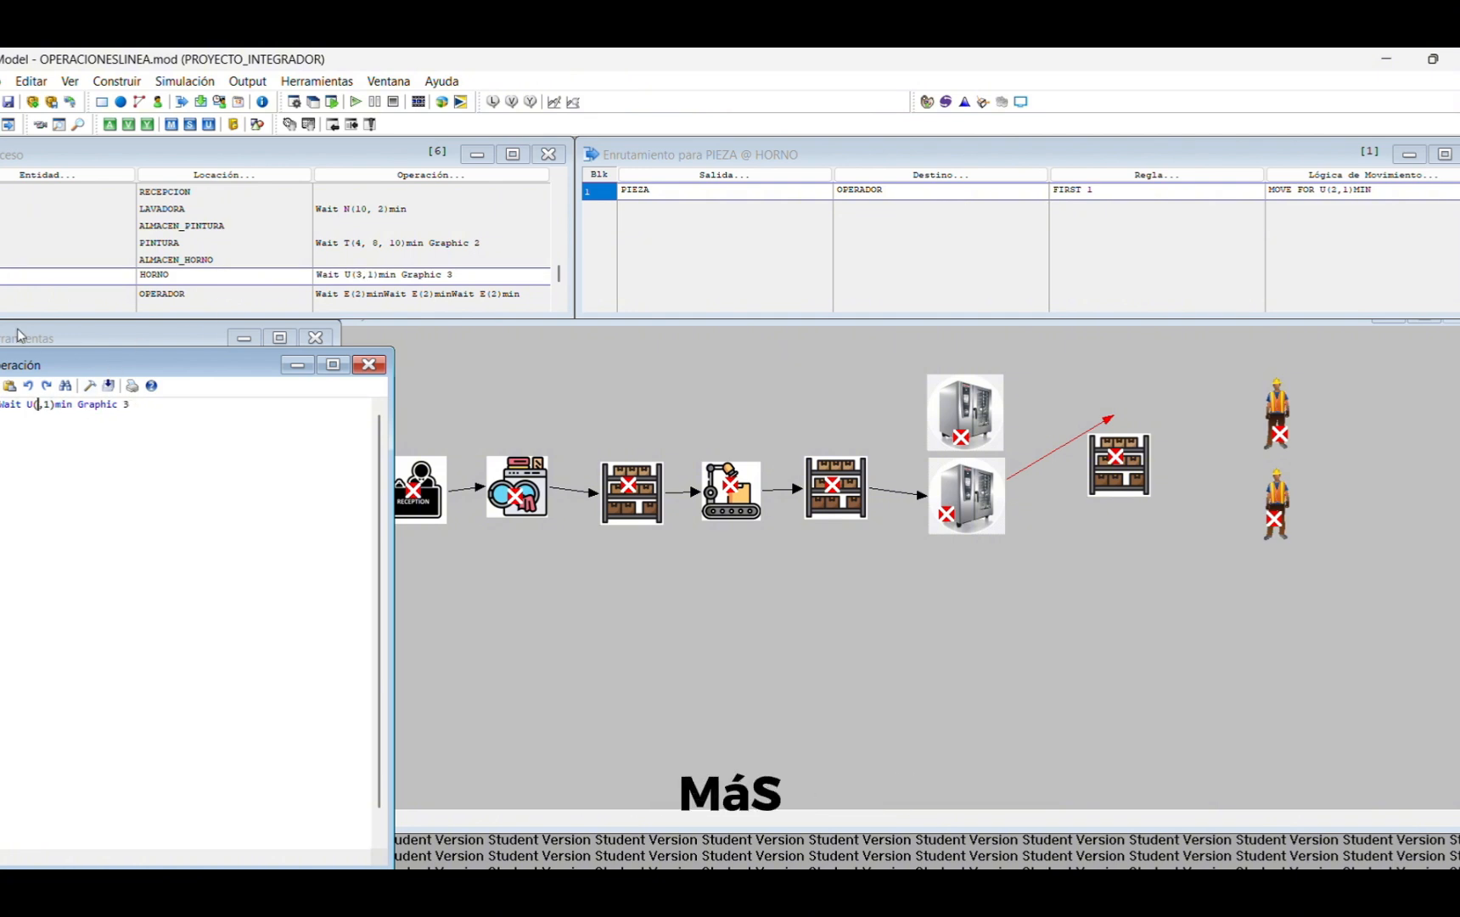
text(2.5)
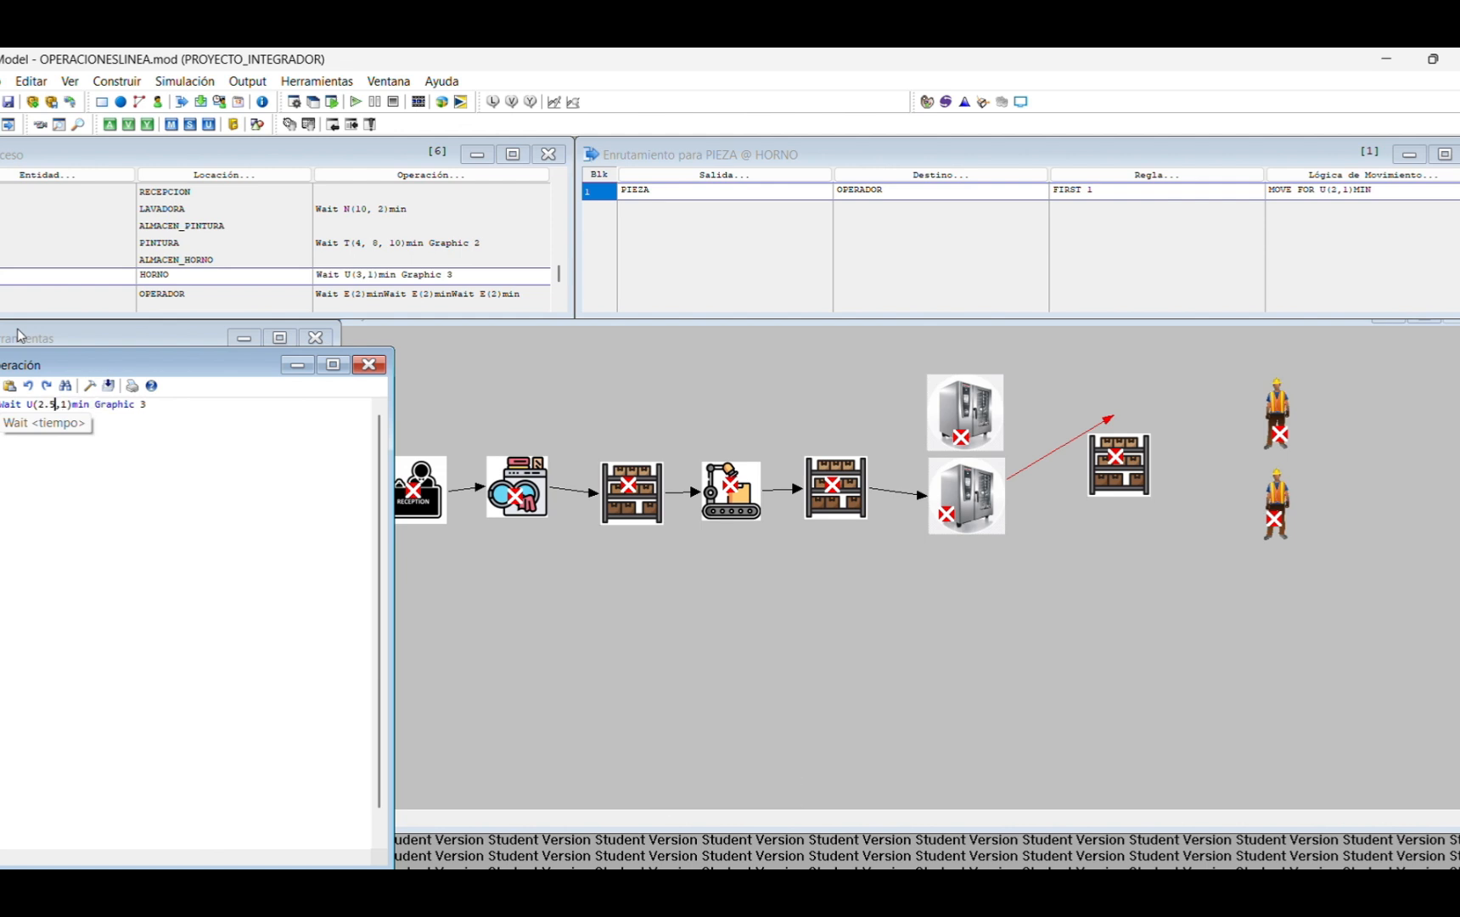
click(166, 417)
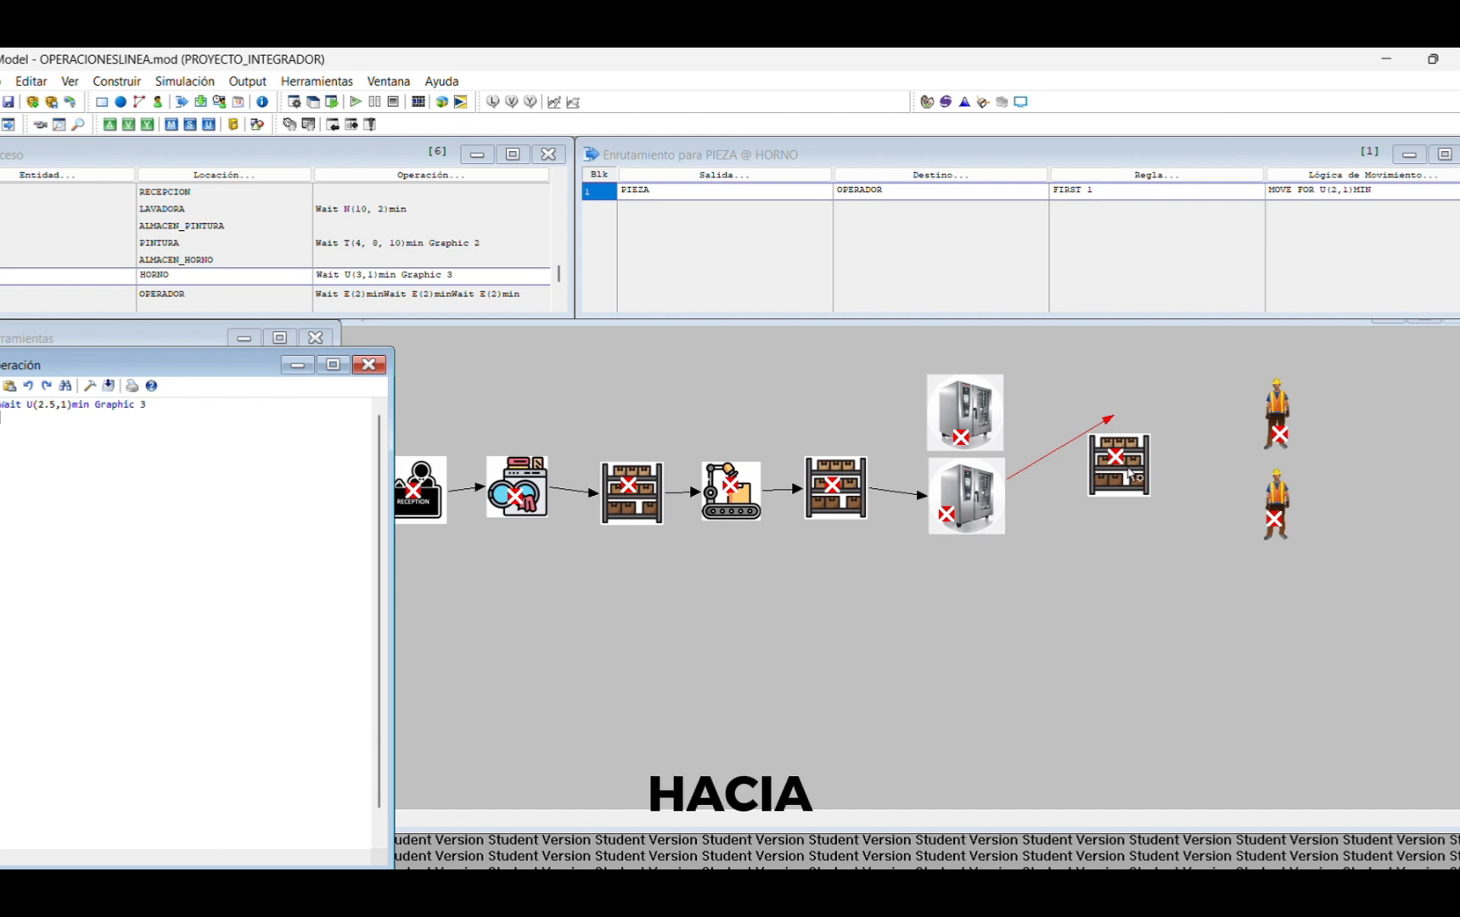
click(215, 275)
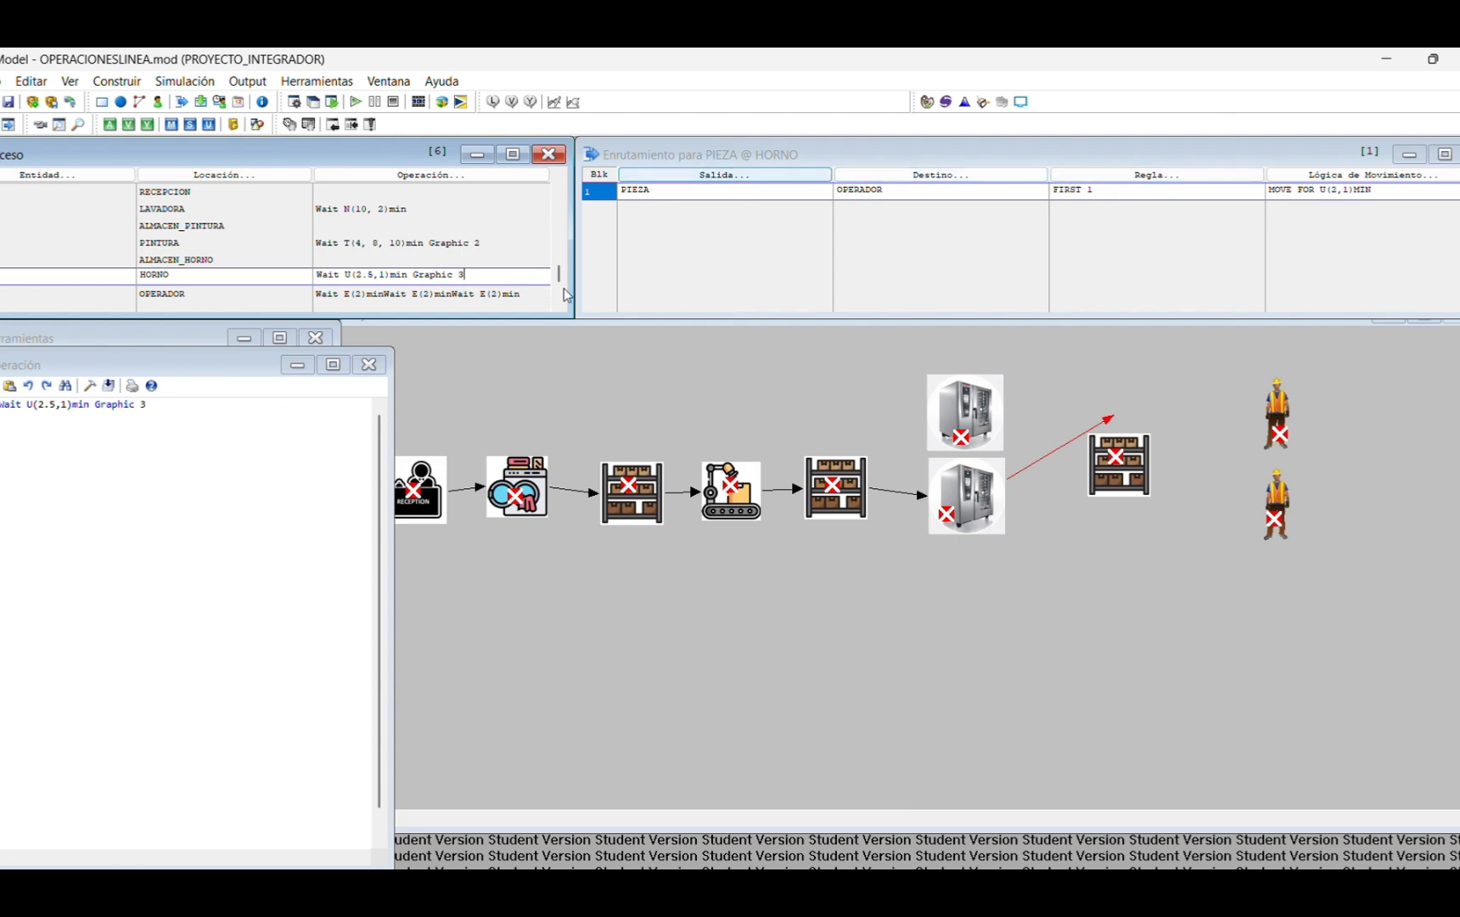
Step: Change the routing destination of PIEZA from HORNO to ALMACEN_OPERADOR
key(Down)
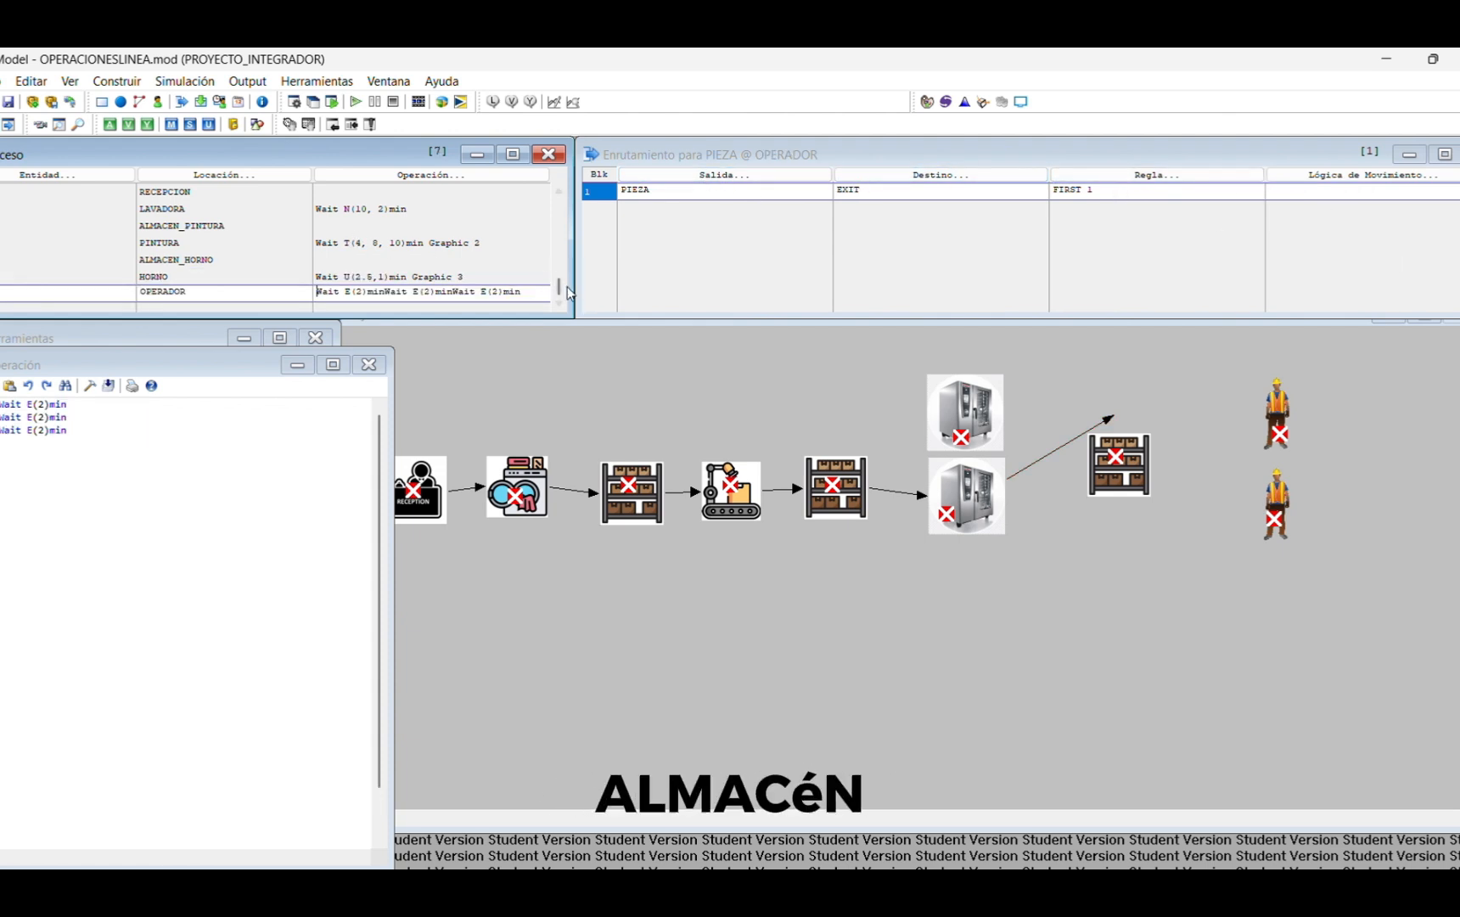
click(386, 277)
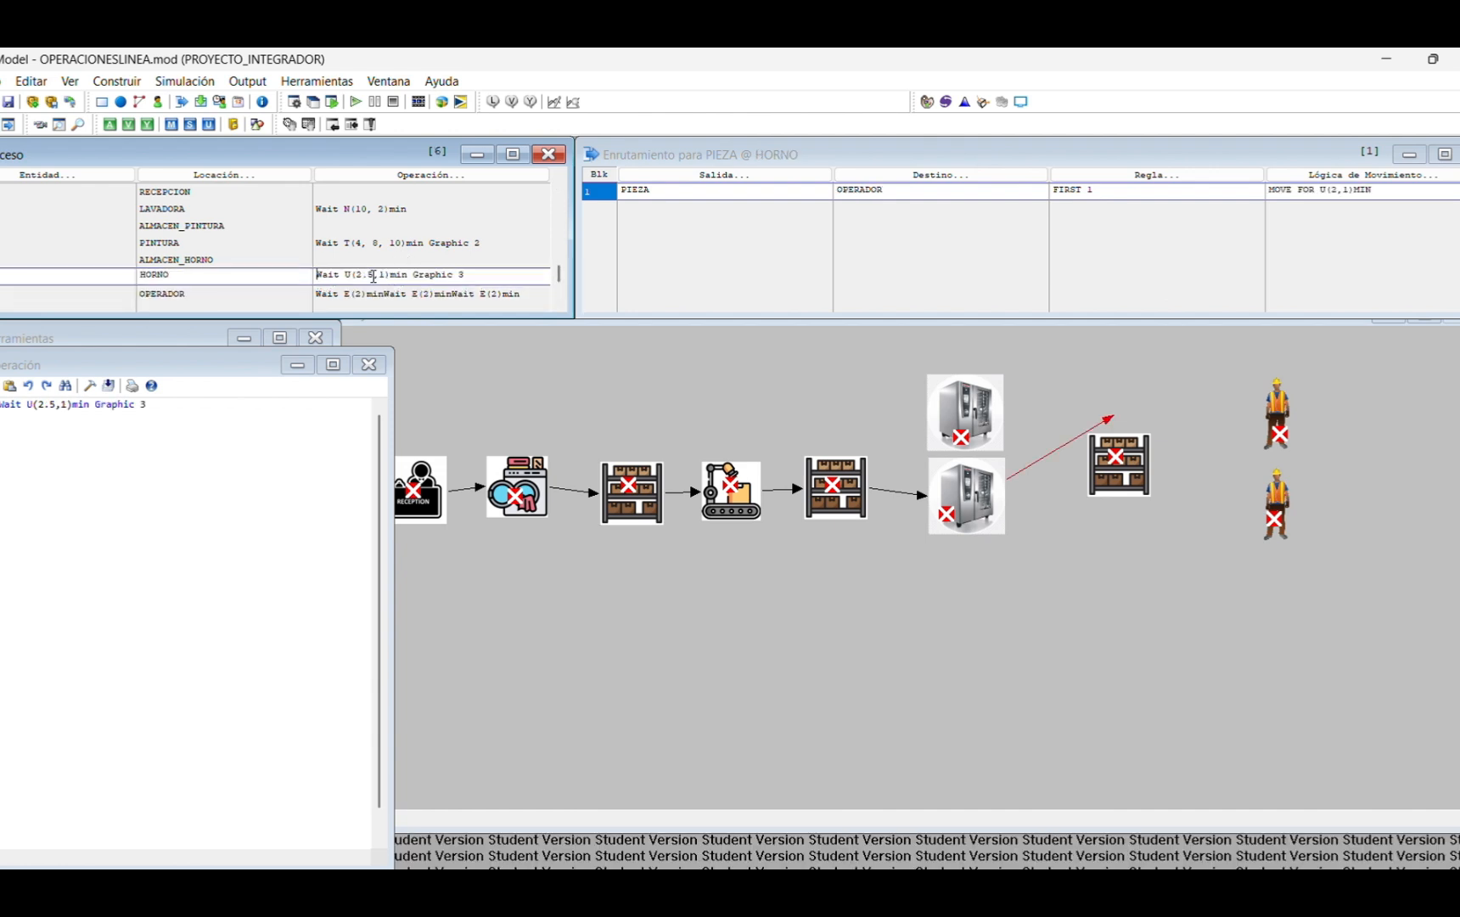
click(900, 195)
click(907, 332)
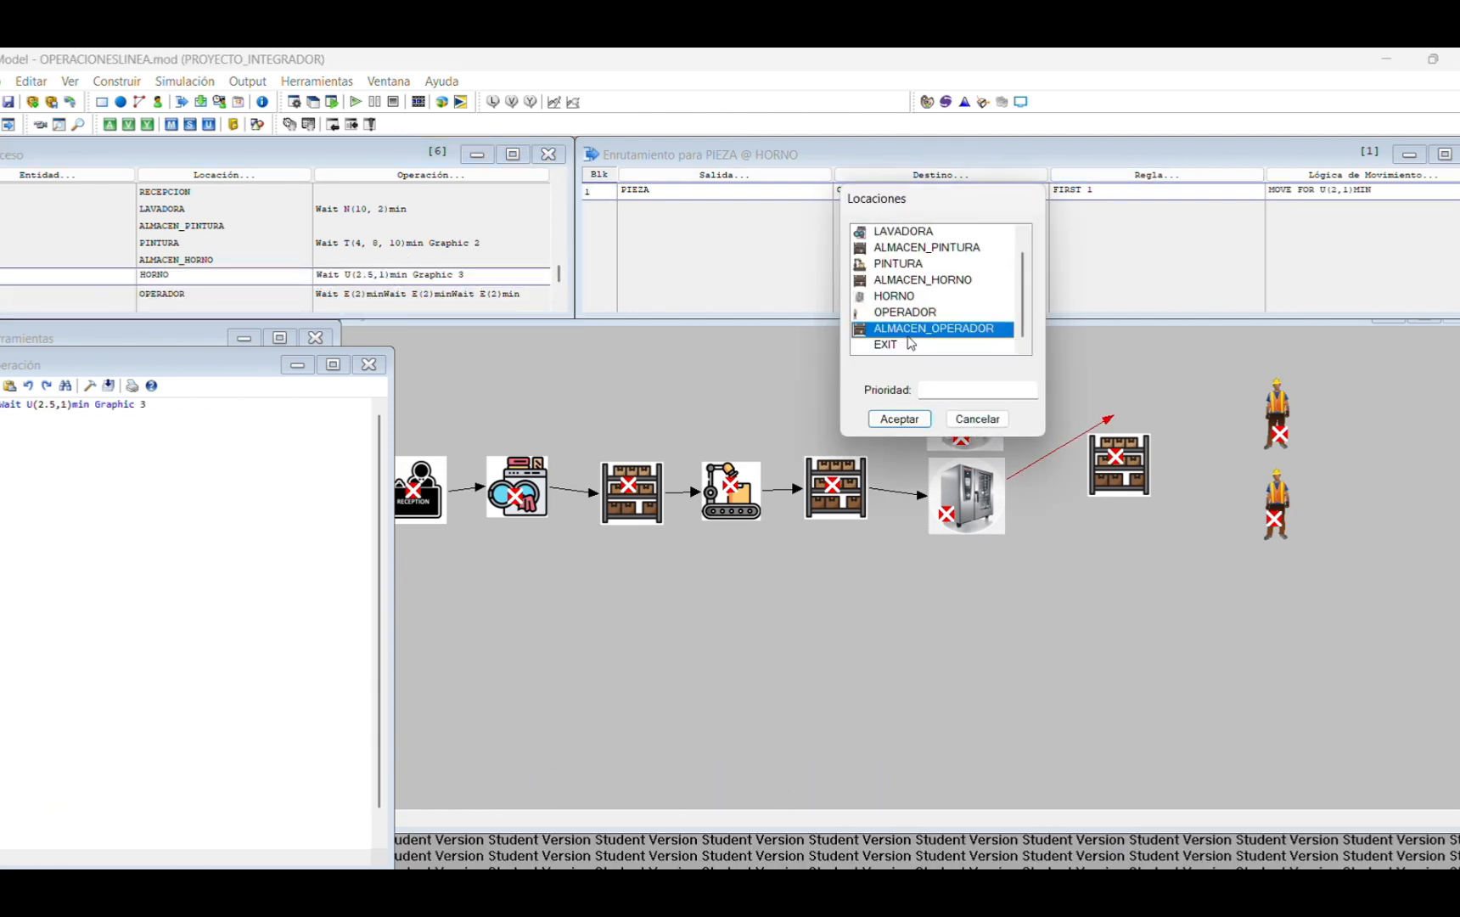
click(899, 419)
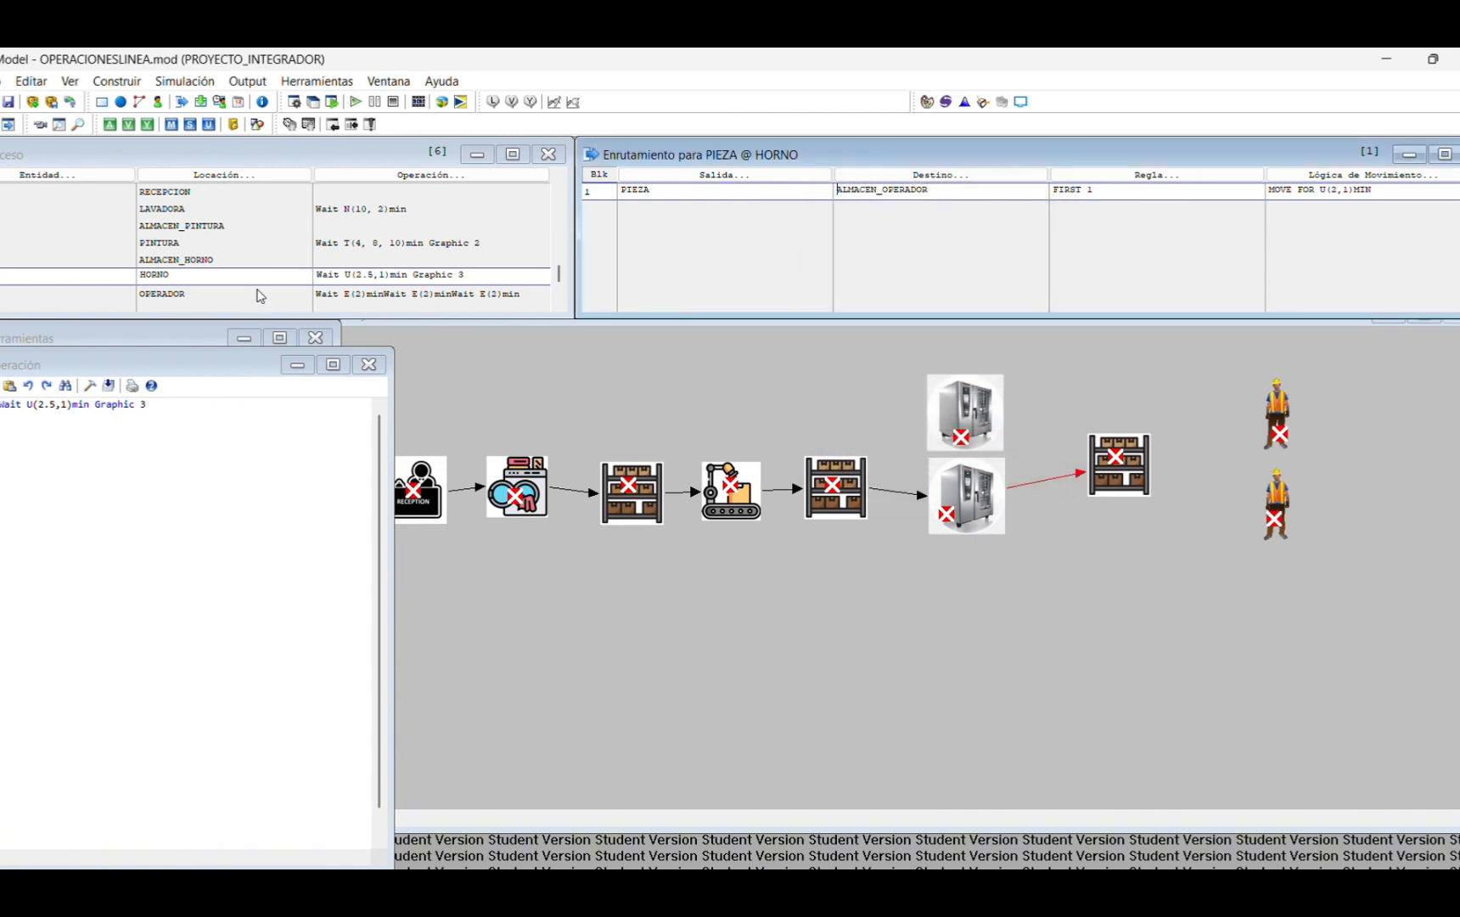
Step: Change the location of the last process record, after HORNO, from OPERADOR to ALMACEN_OPERADOR
click(142, 292)
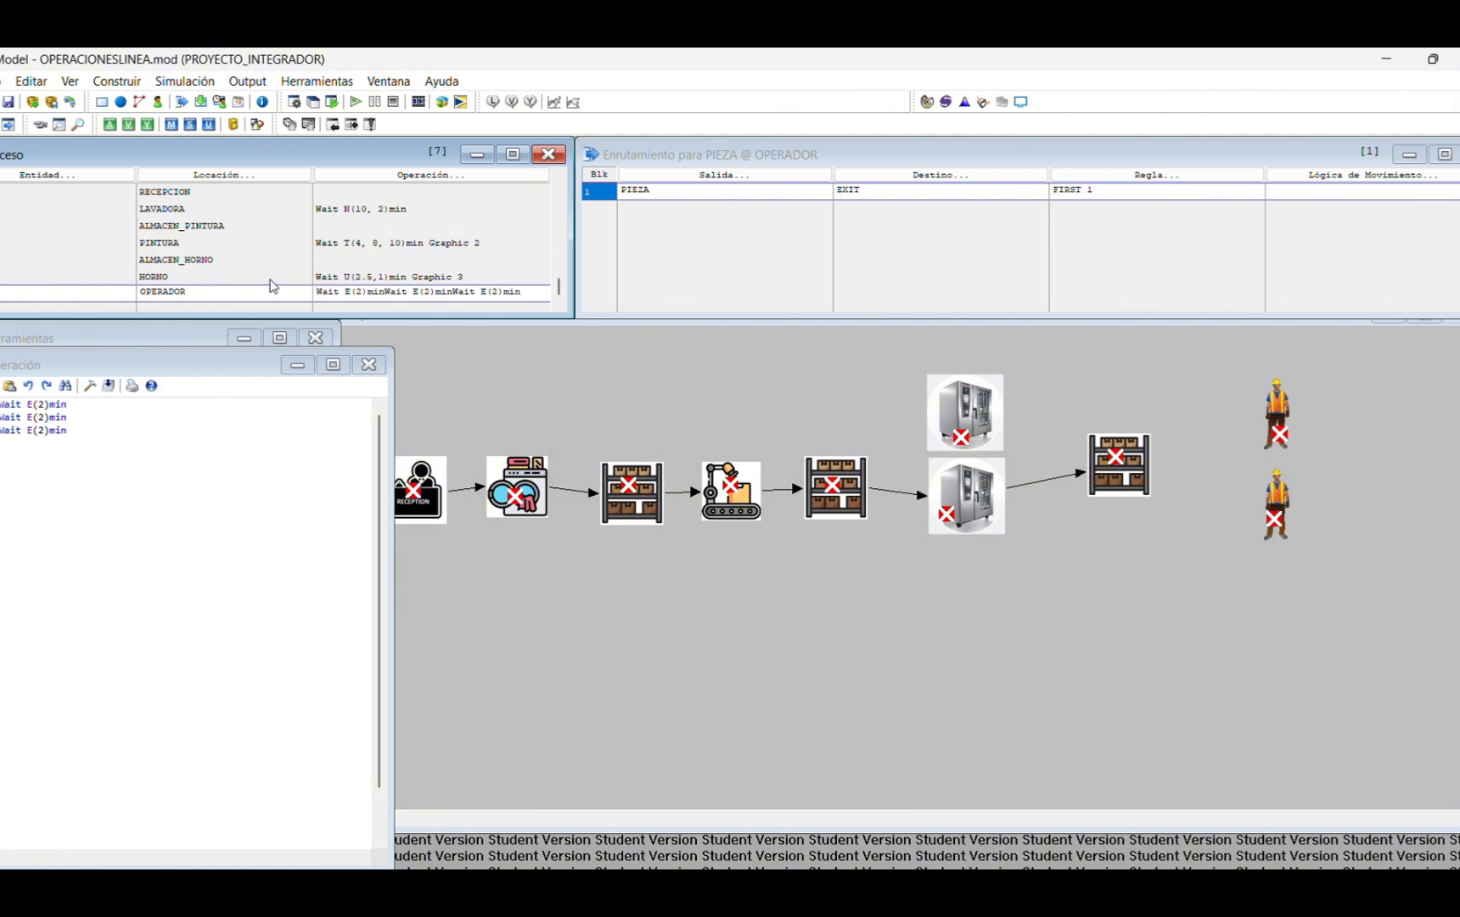
double_click(195, 297)
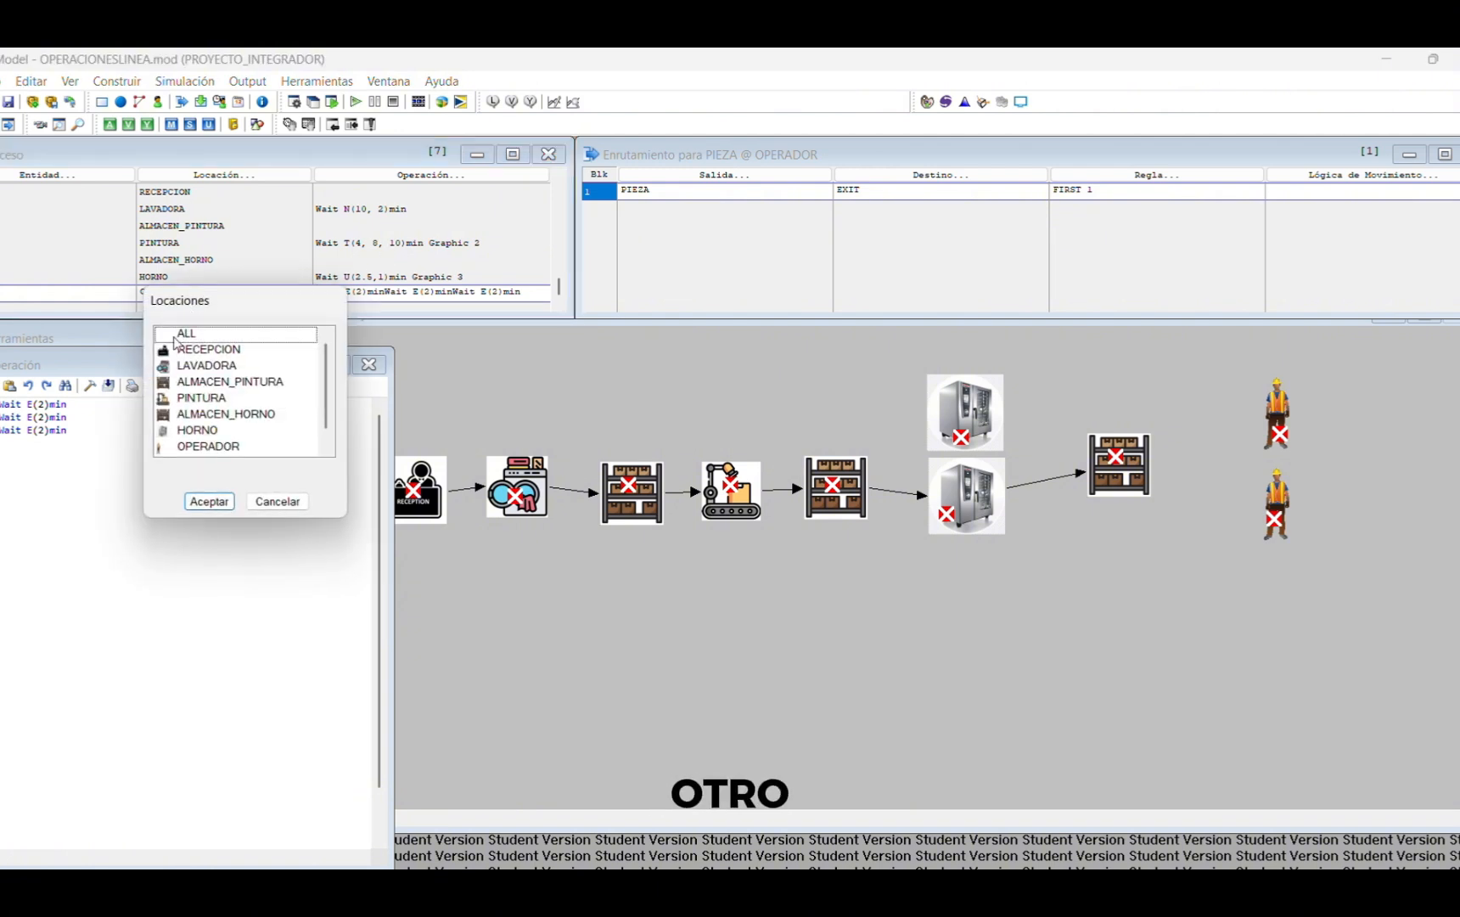
click(179, 383)
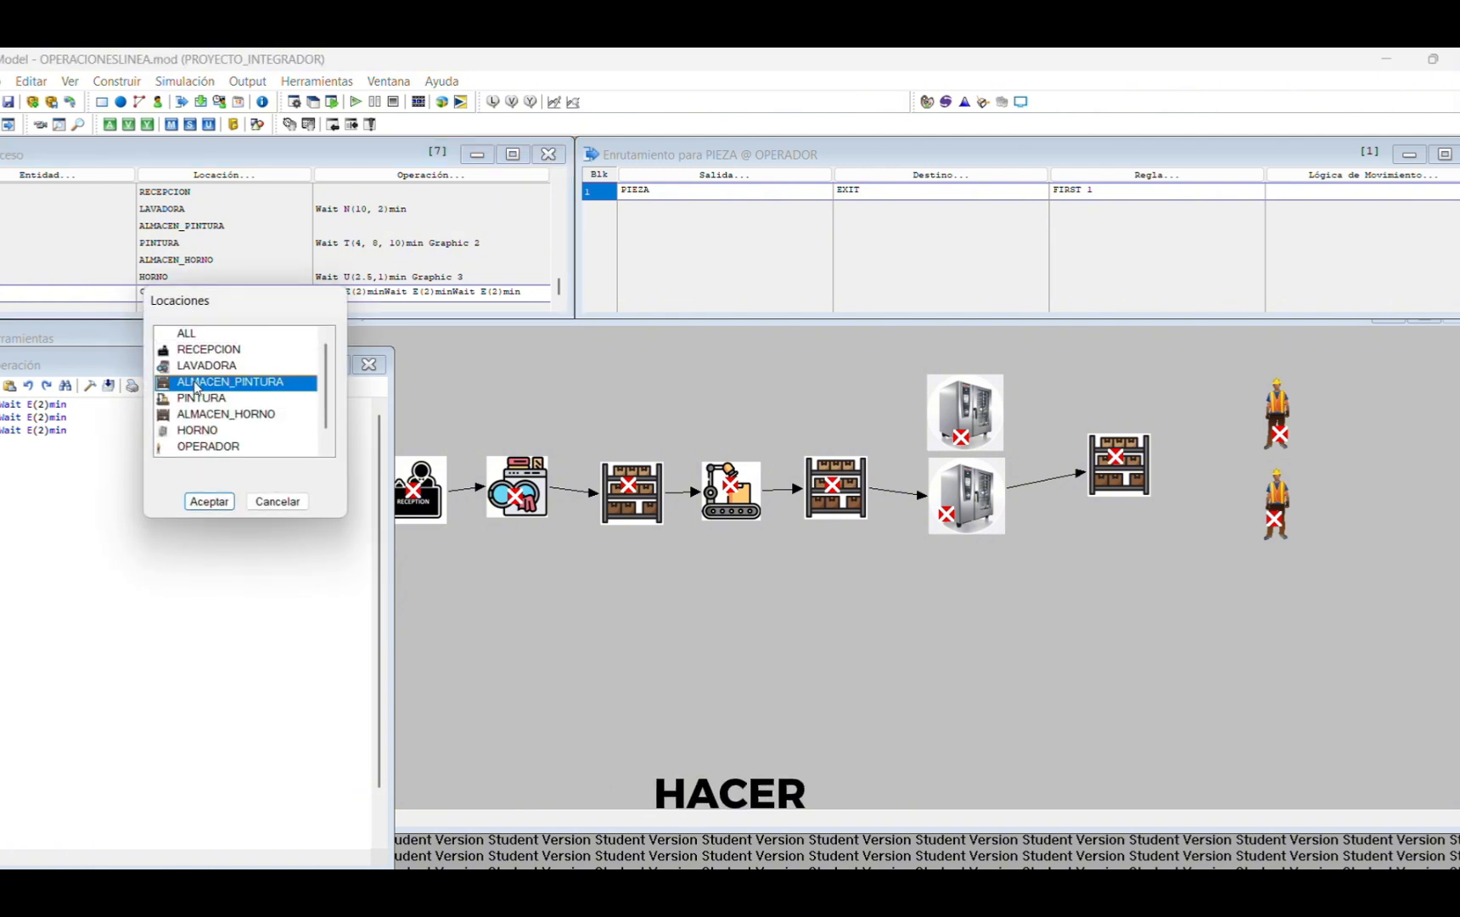
scroll(197, 424, down, 1)
click(190, 447)
click(209, 501)
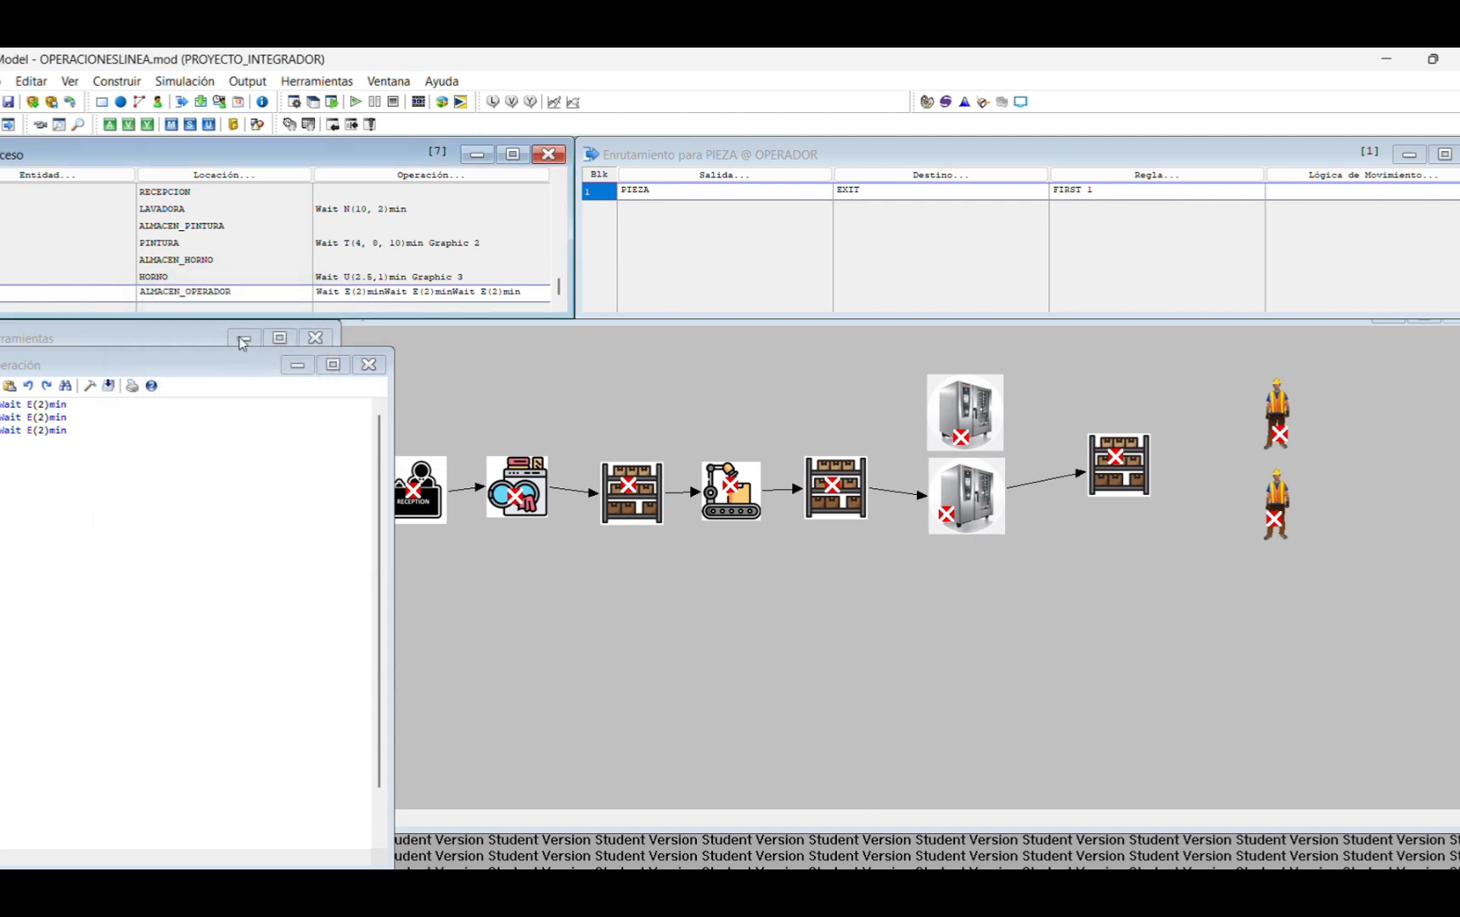
Step: Copy the three Wait E(2)min lines from the ALMACEN_OPERADOR operation and clear that operation
click(316, 297)
key(ctrl+c)
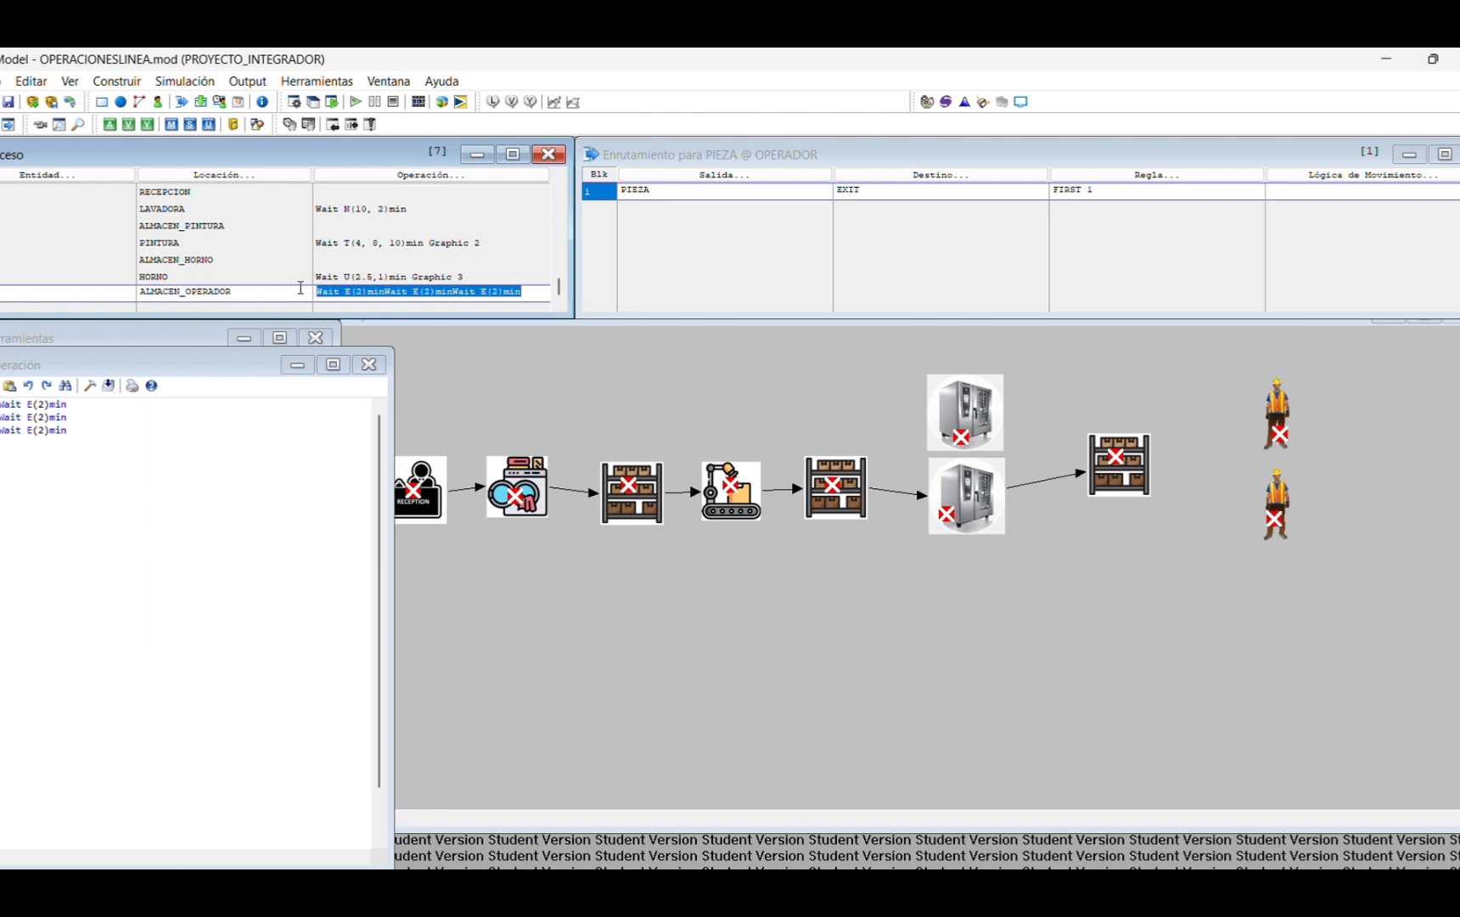
key(Delete)
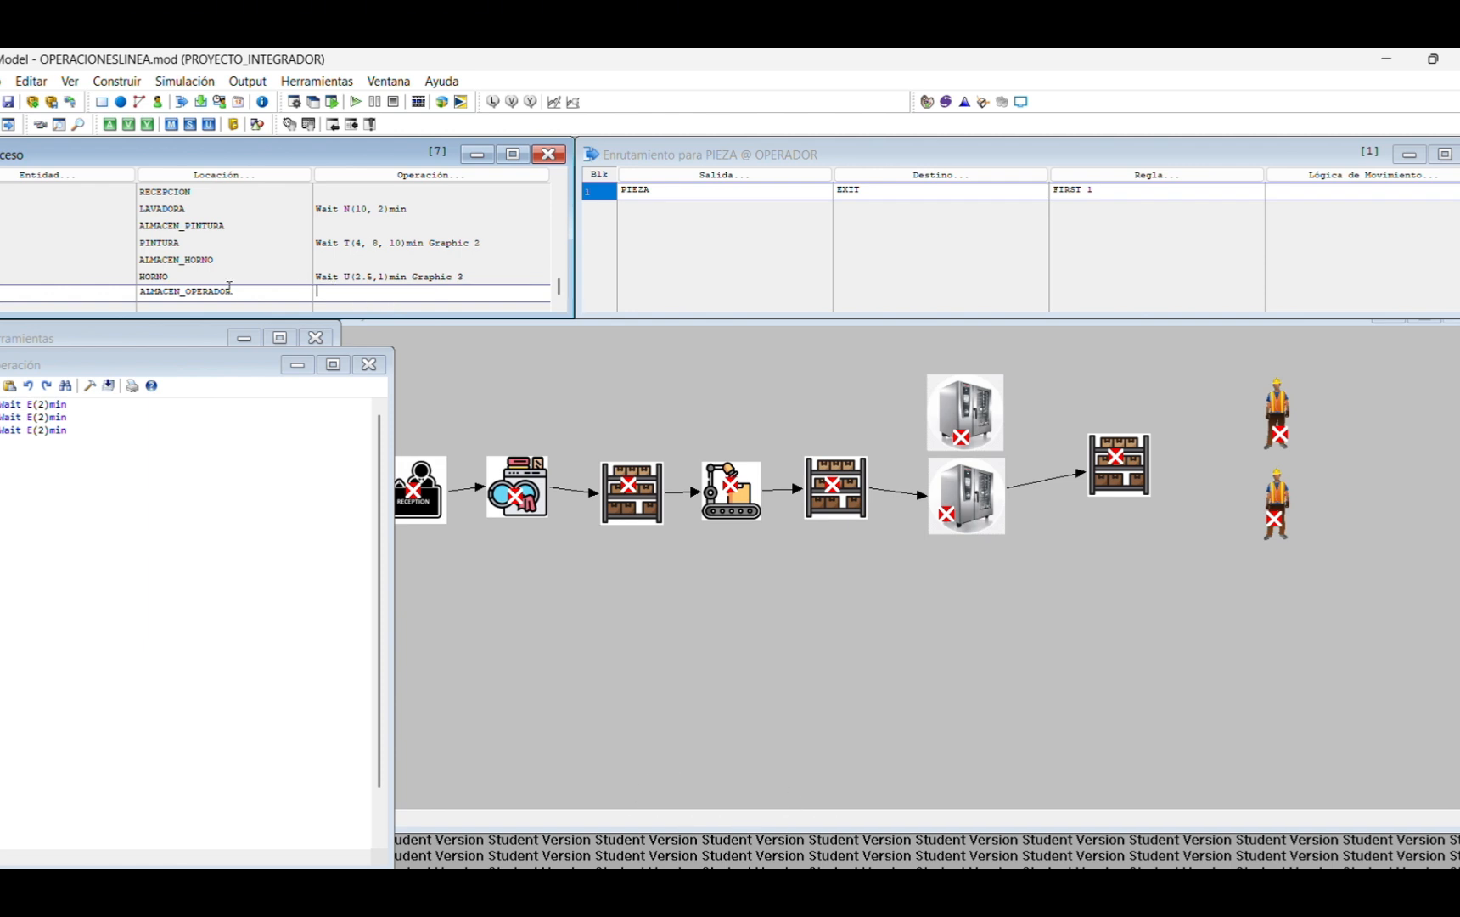
Step: Add a process record for PIEZA at OPERADOR and paste the three copied Wait E(2)min lines as its operation
click(102, 297)
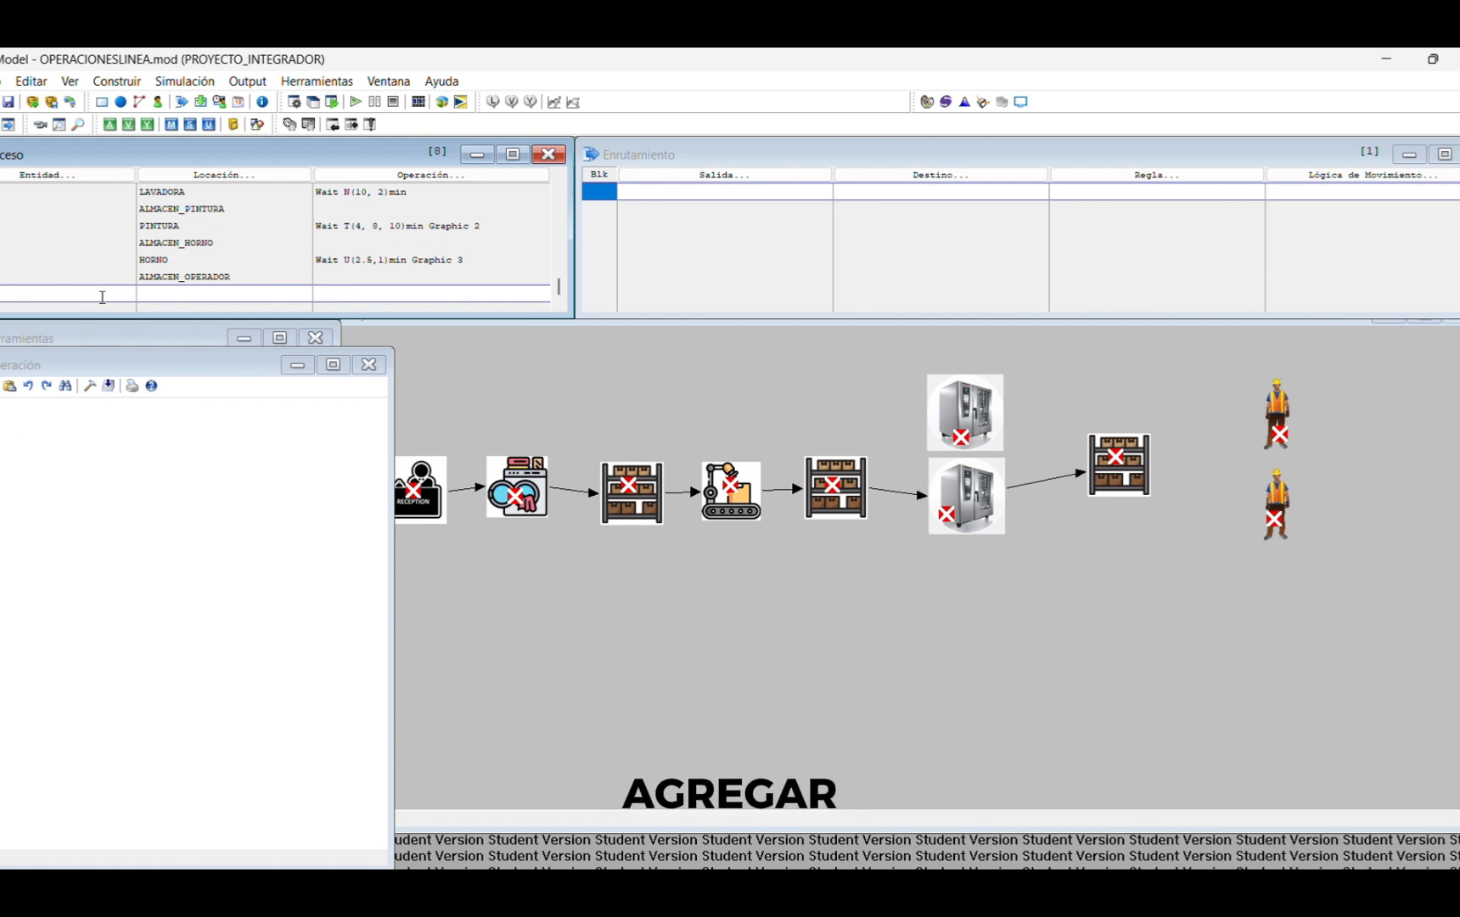
click(102, 297)
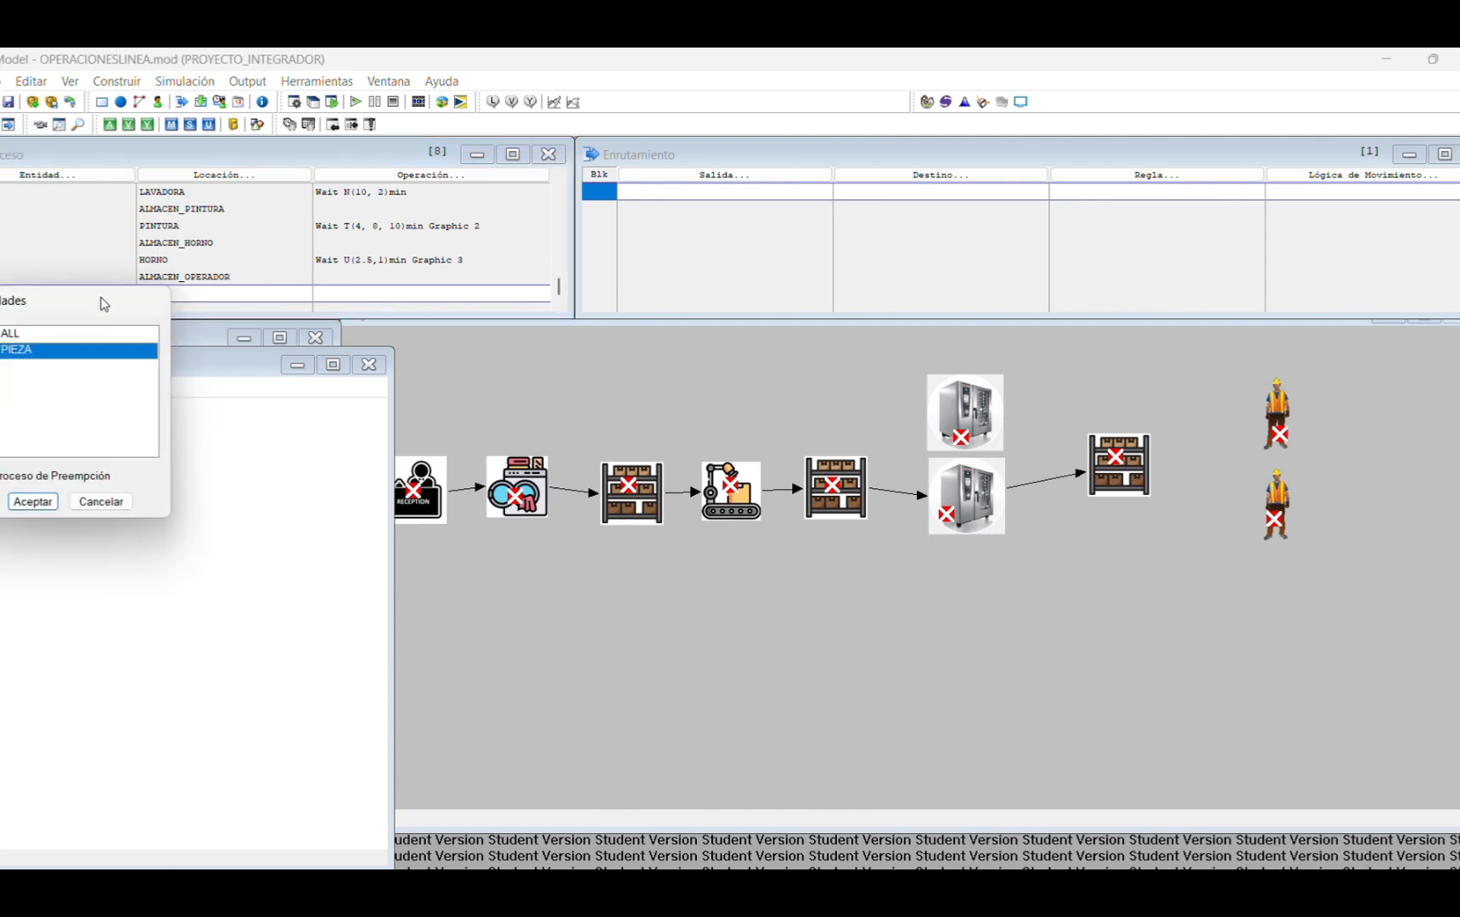
double_click(66, 350)
click(166, 293)
click(203, 447)
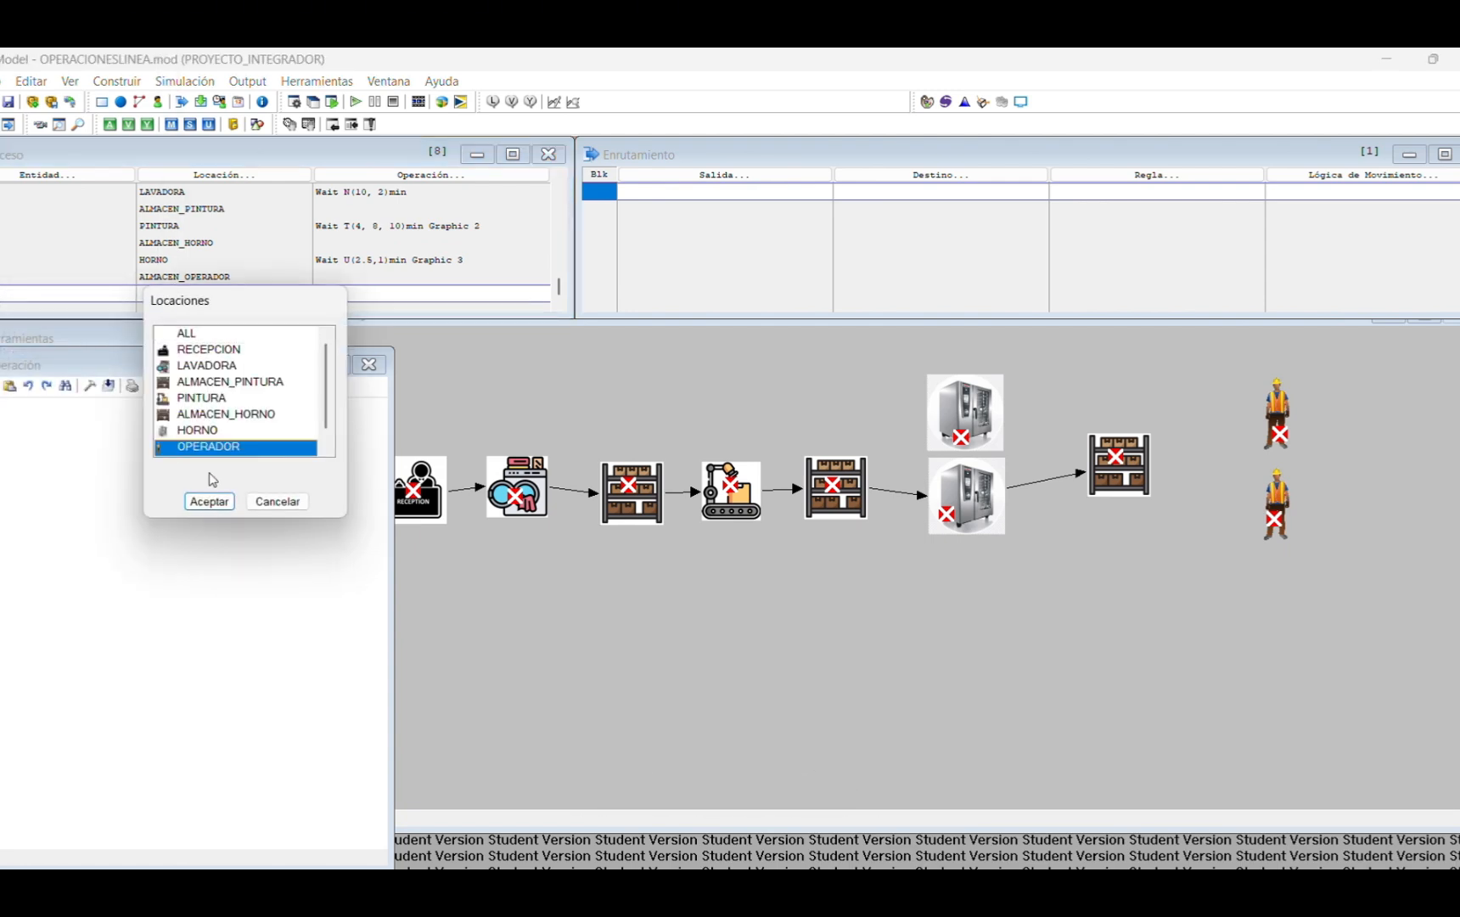
click(211, 501)
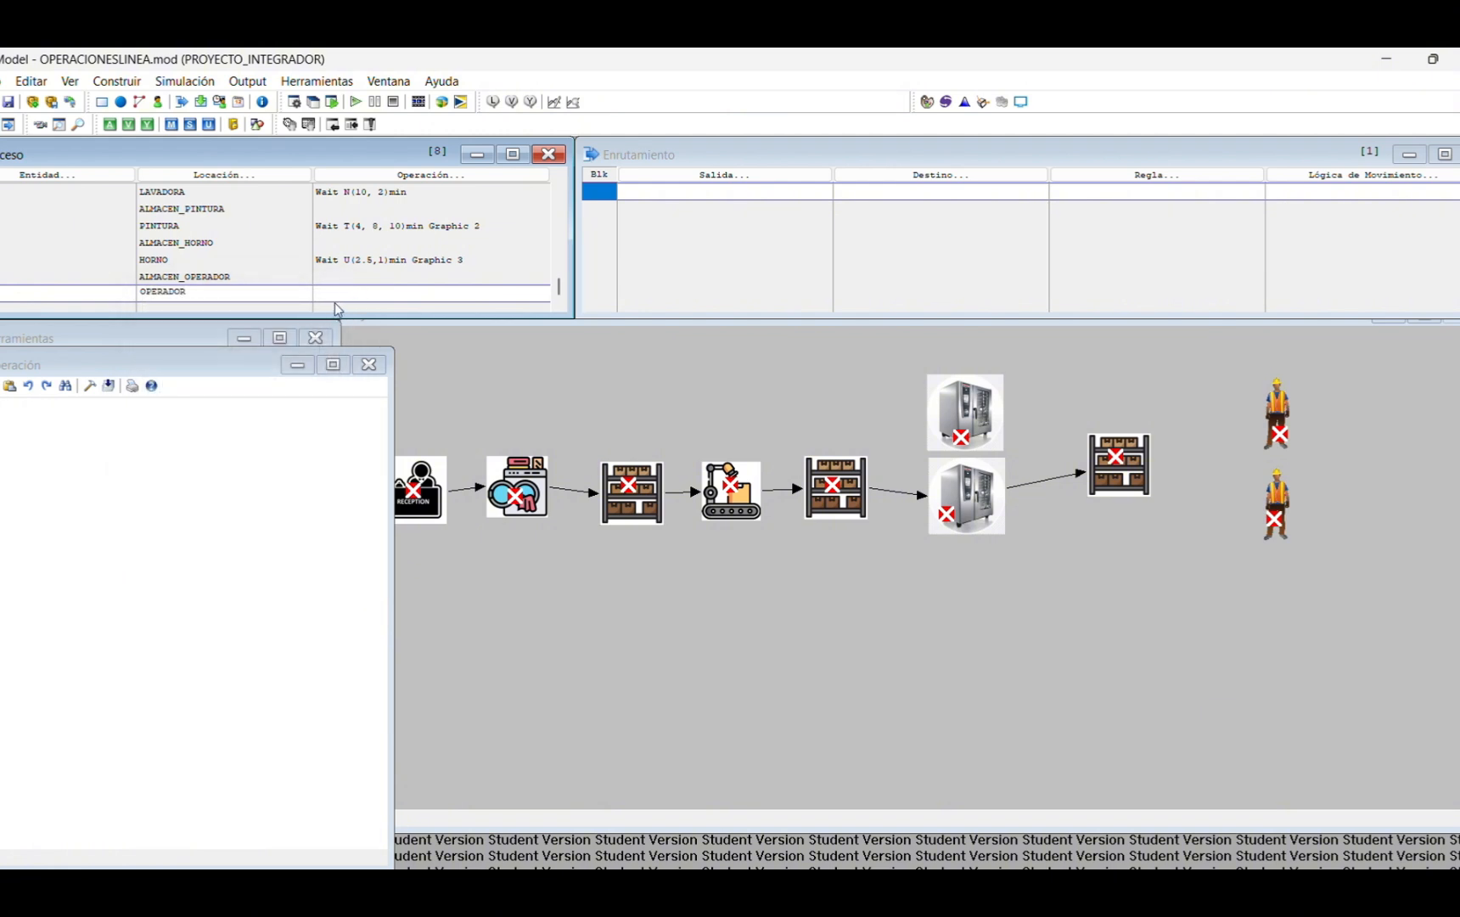
click(340, 296)
key(ctrl+v)
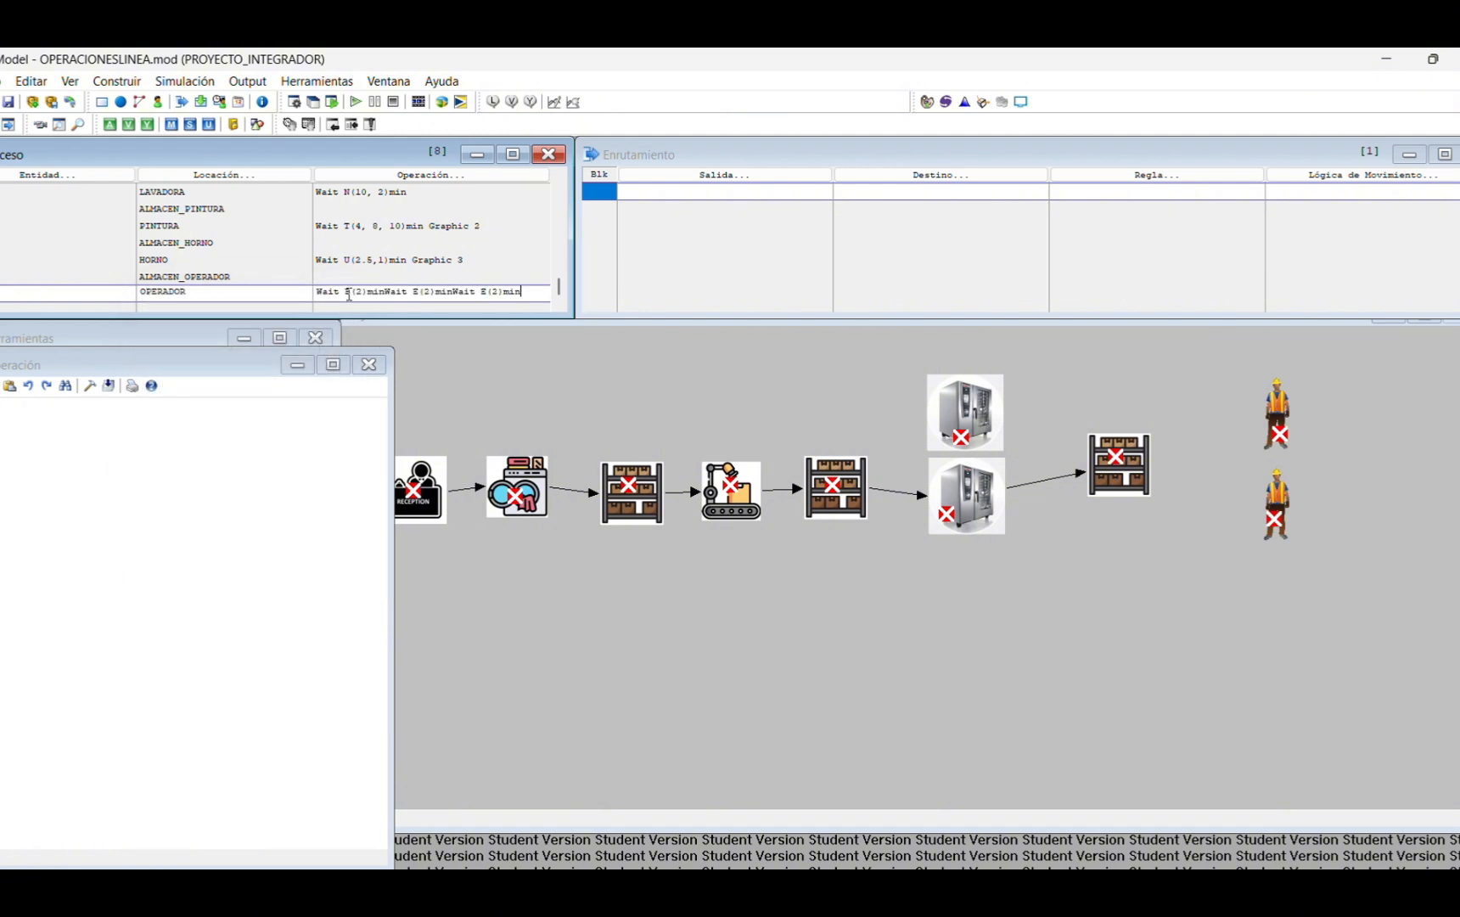
Step: Change the routing destination of PIEZA at ALMACEN_OPERADOR from EXIT to OPERADOR
click(321, 277)
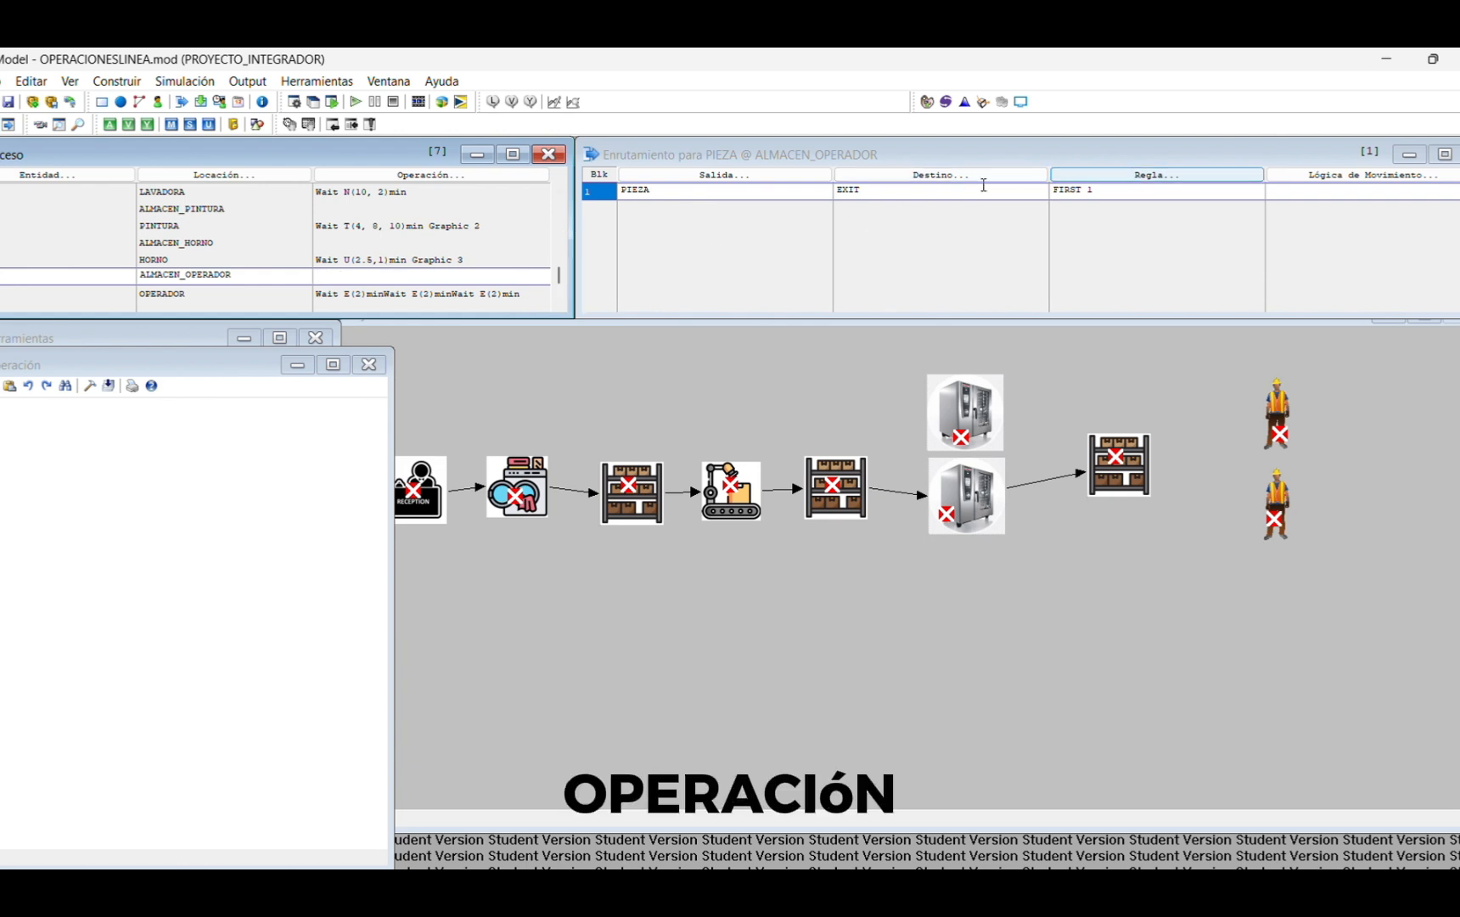
click(870, 196)
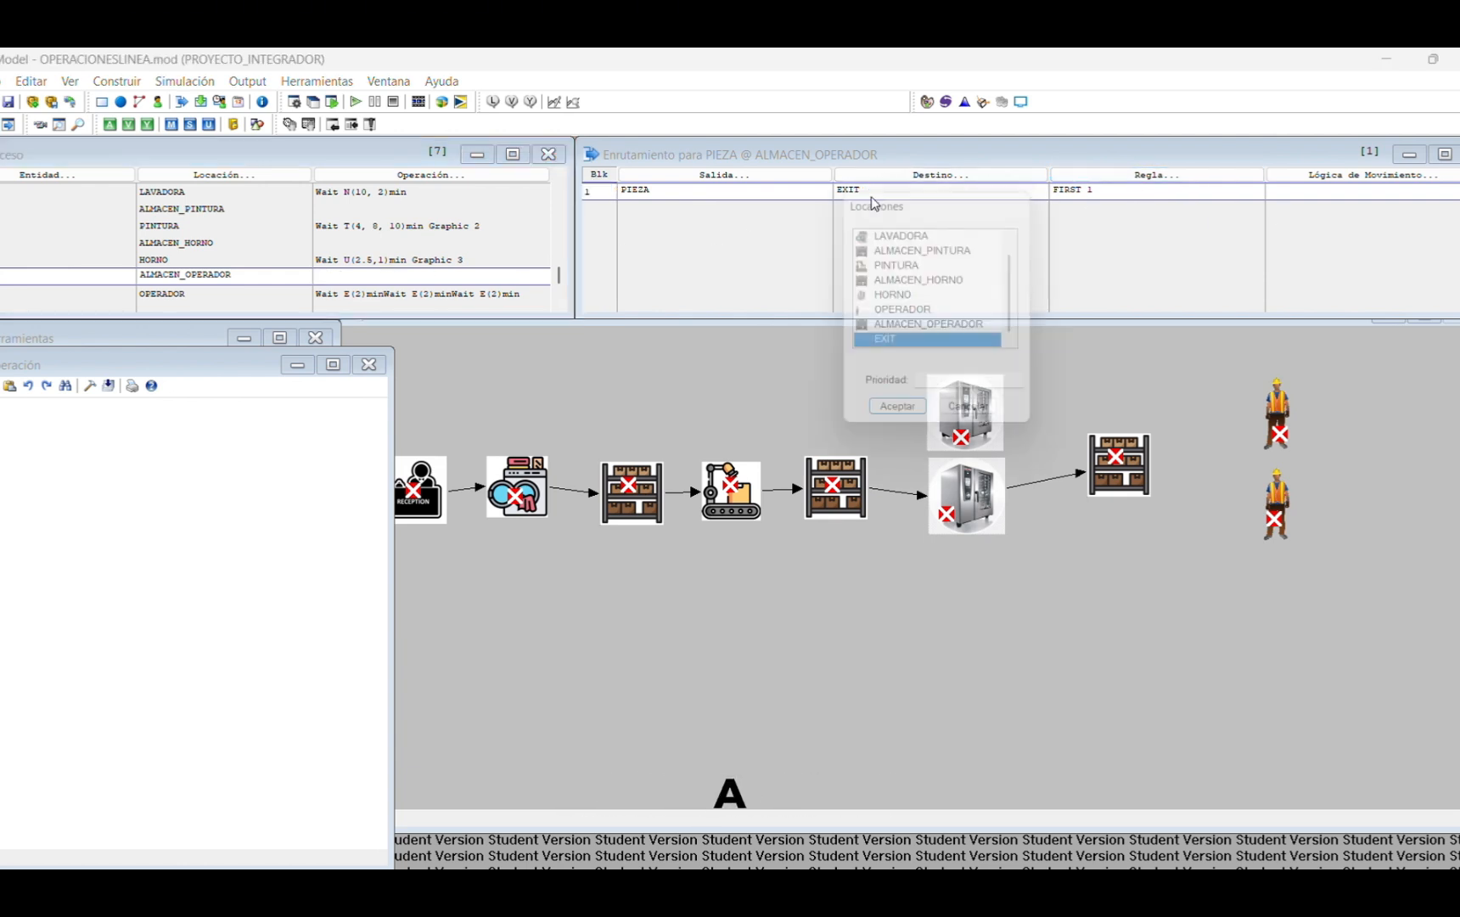
click(901, 312)
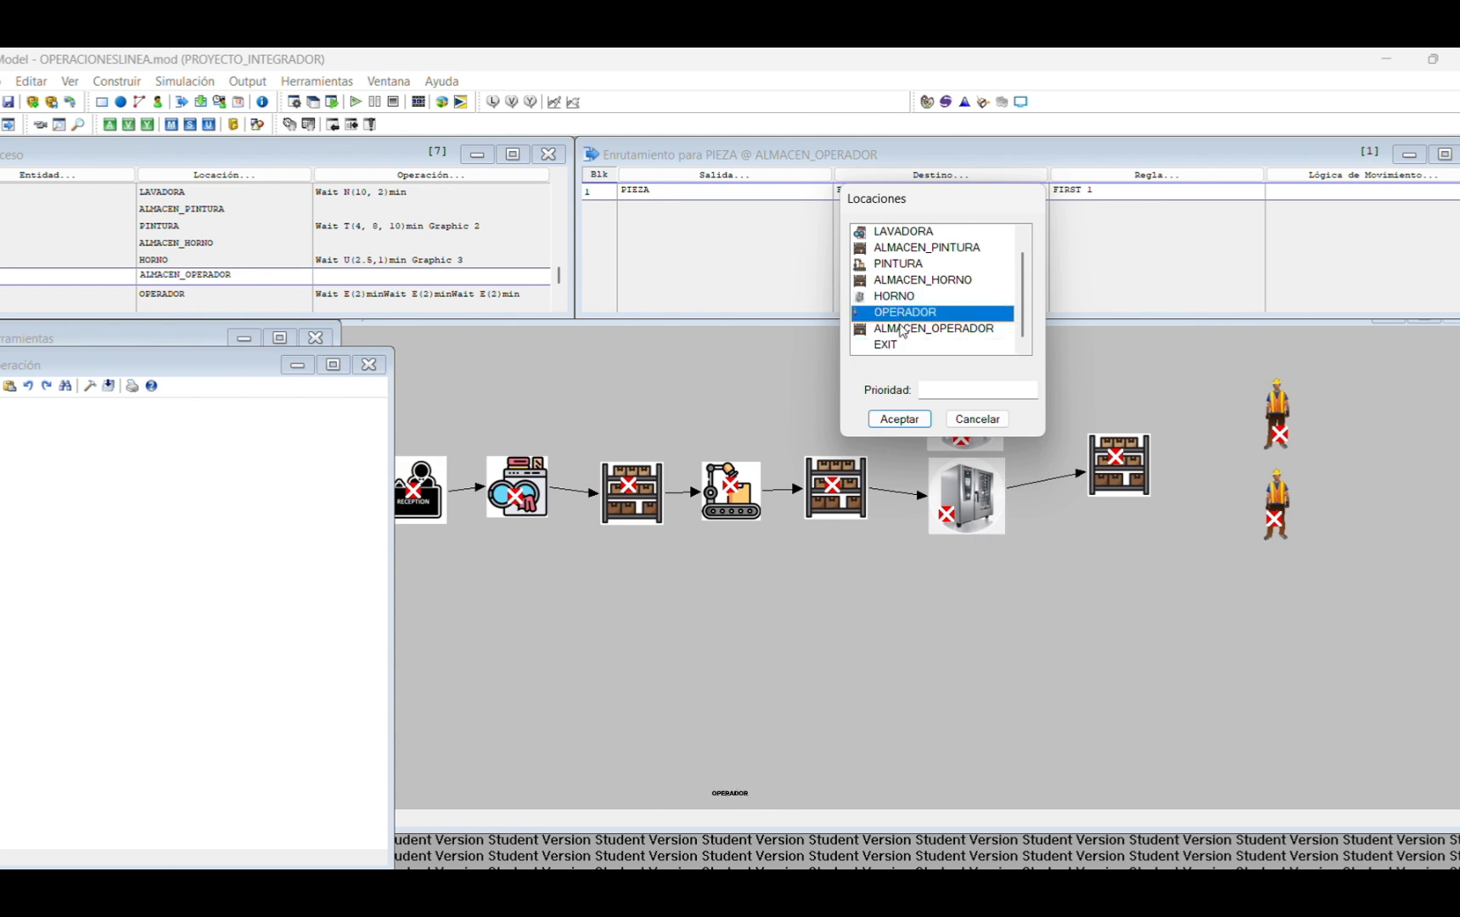
click(899, 418)
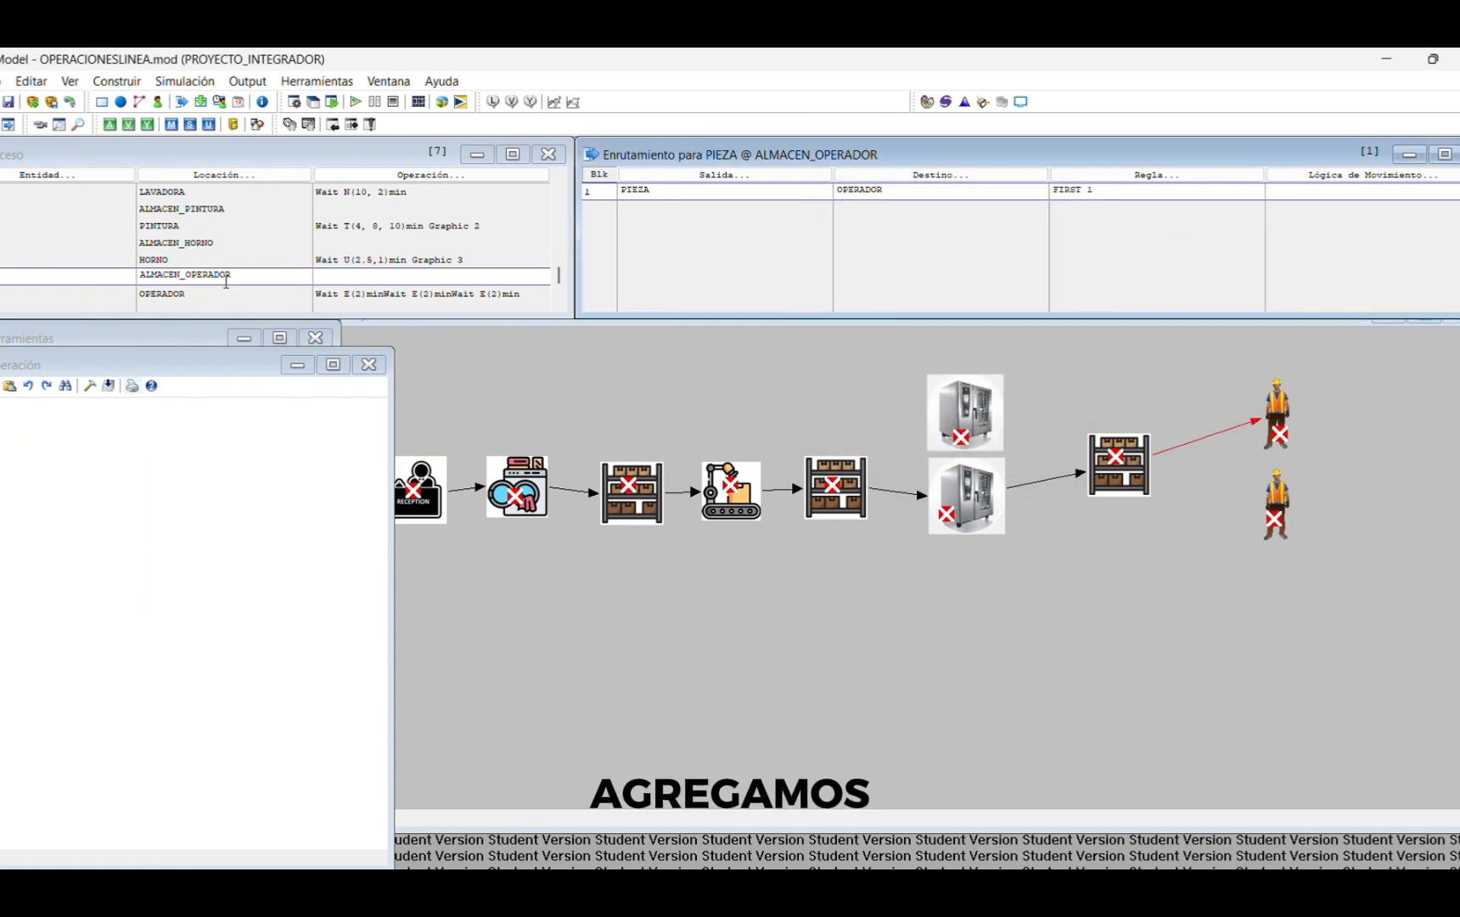
Step: Copy the movement logic MOVE FOR U(2,1)MIN from the HORNO routing into the ALMACEN_OPERADOR routing
click(337, 245)
click(336, 260)
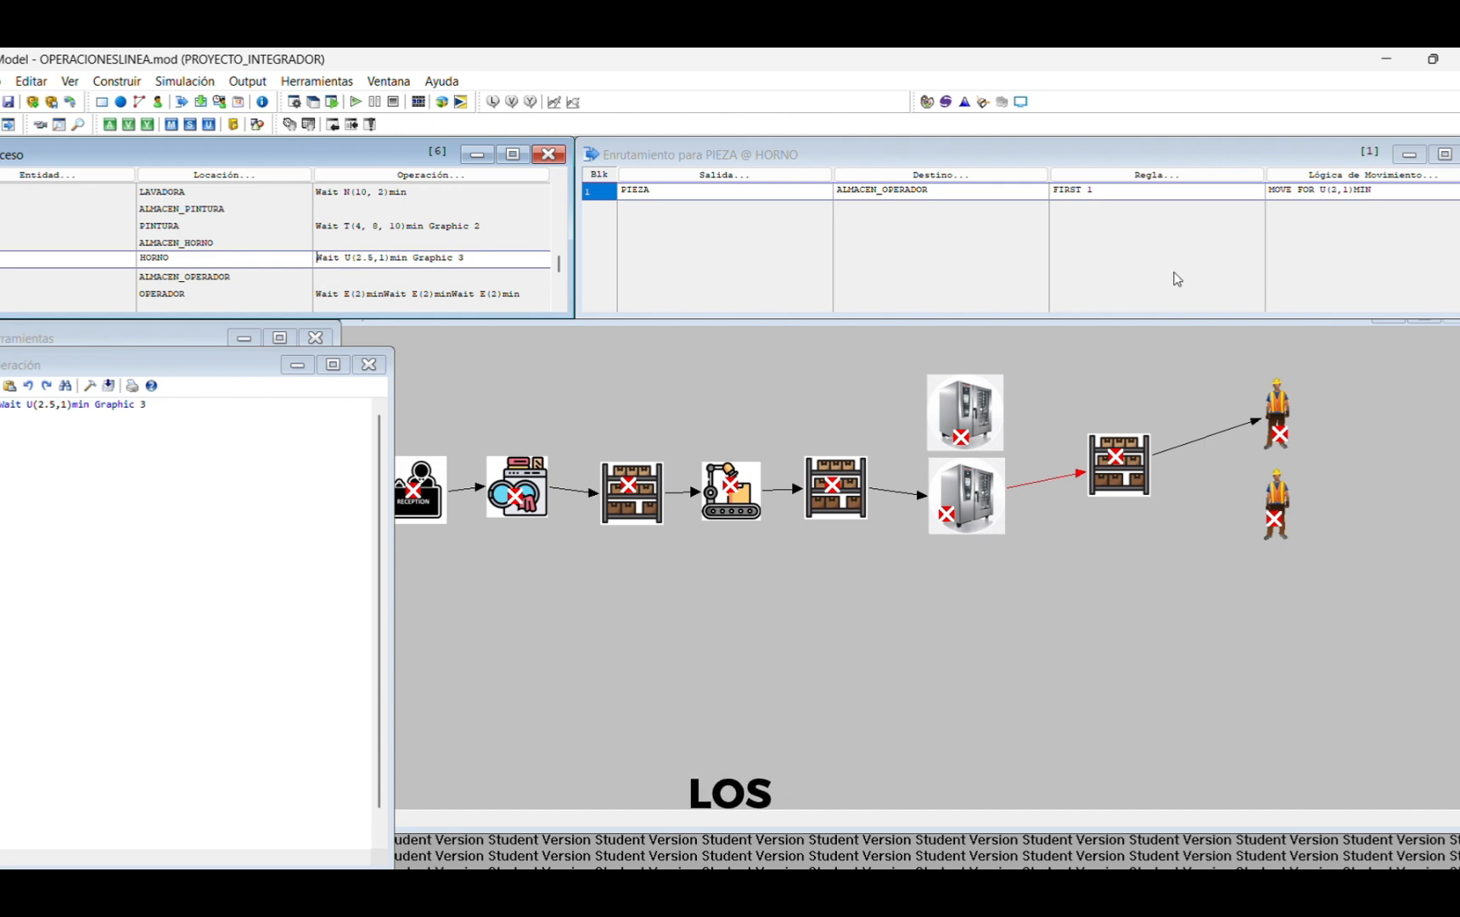
click(1274, 189)
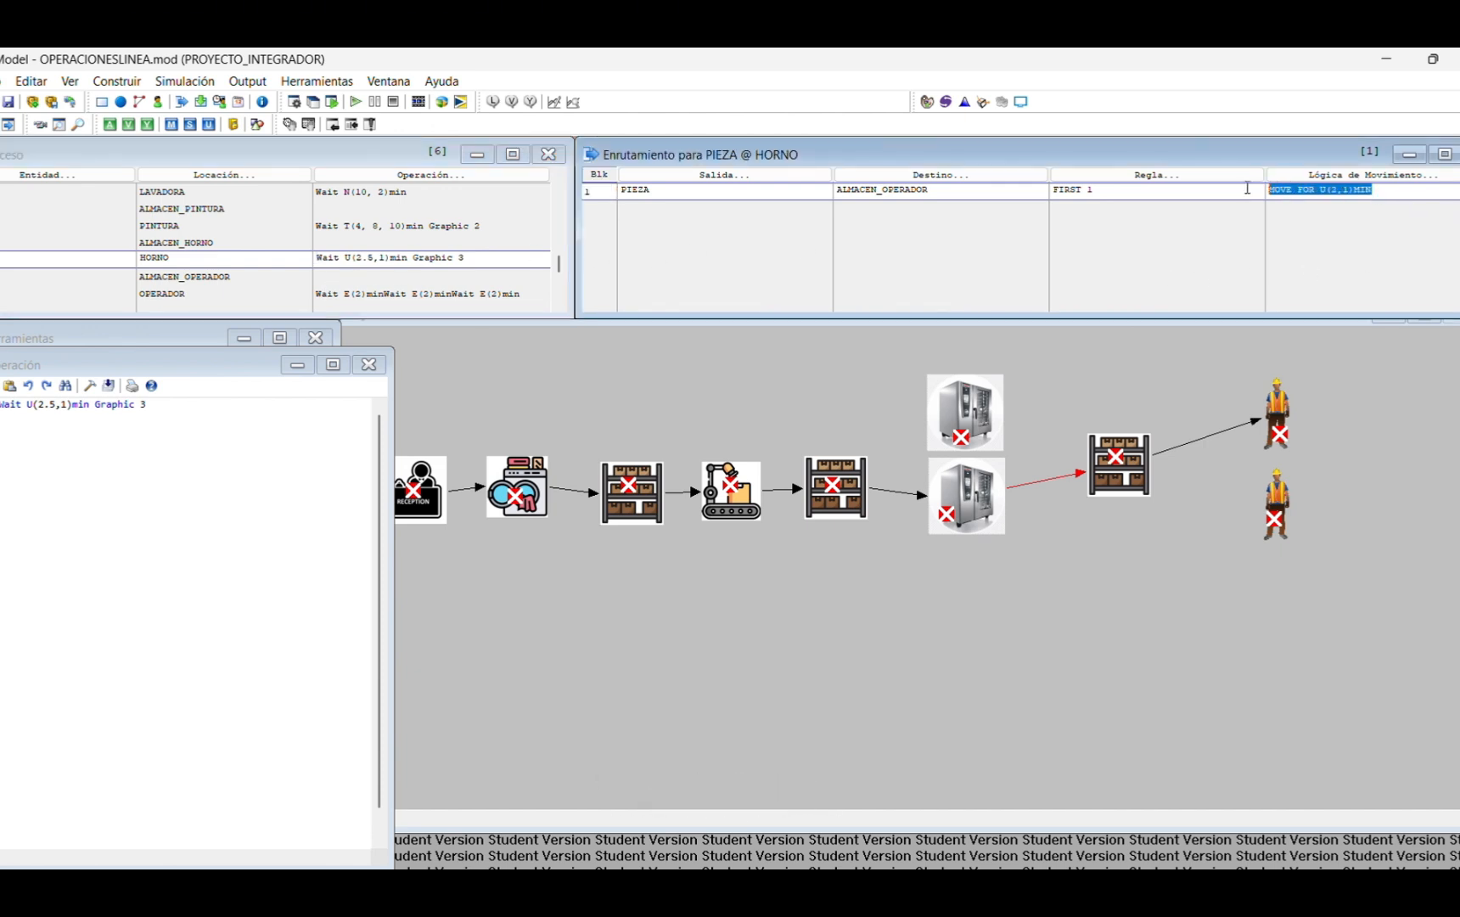
click(448, 274)
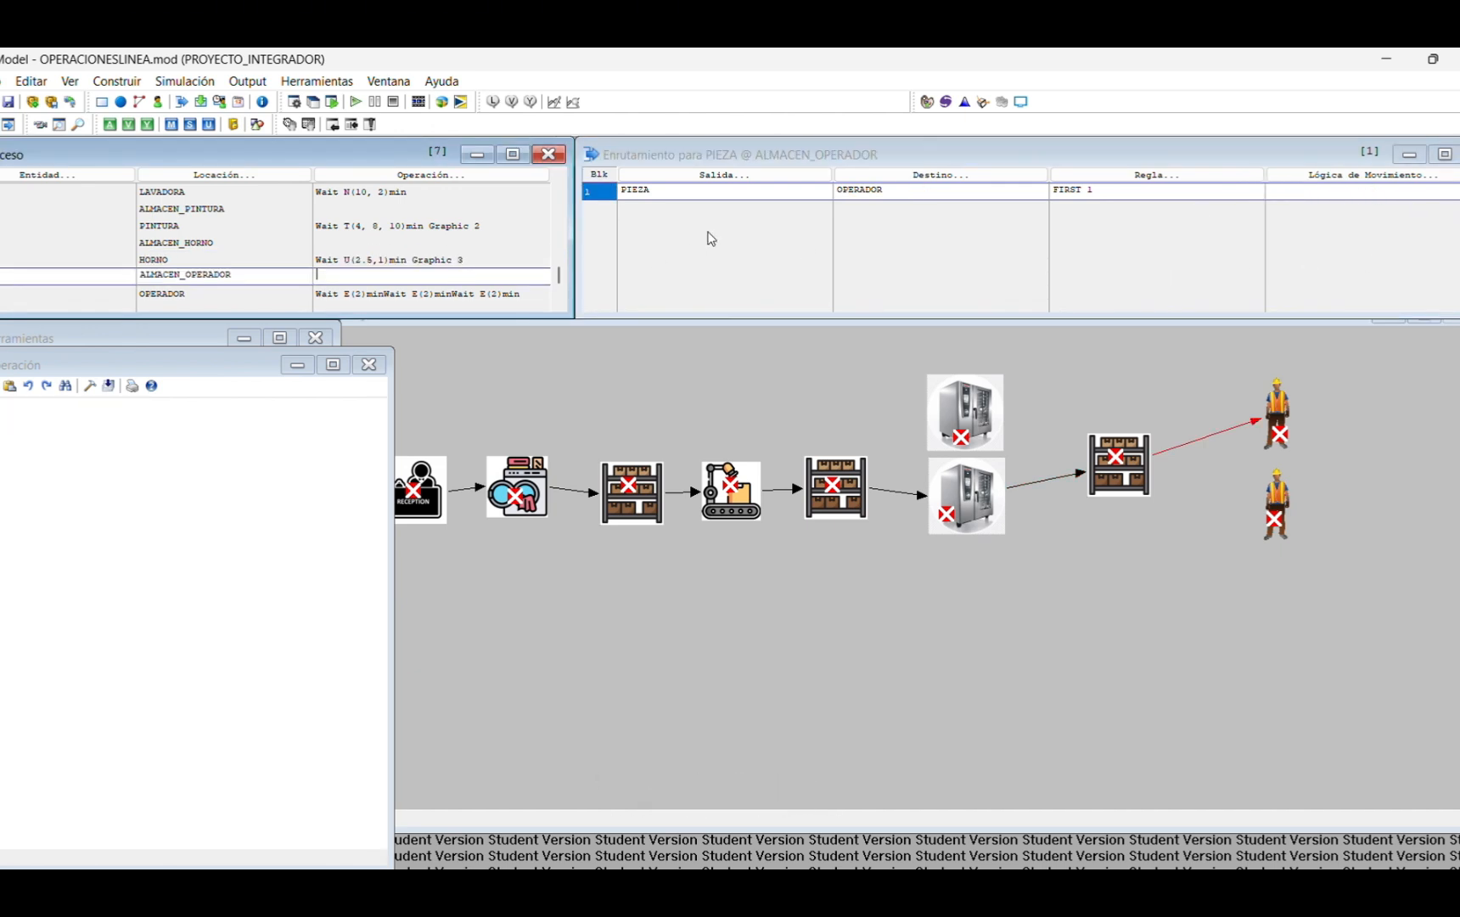
click(1308, 194)
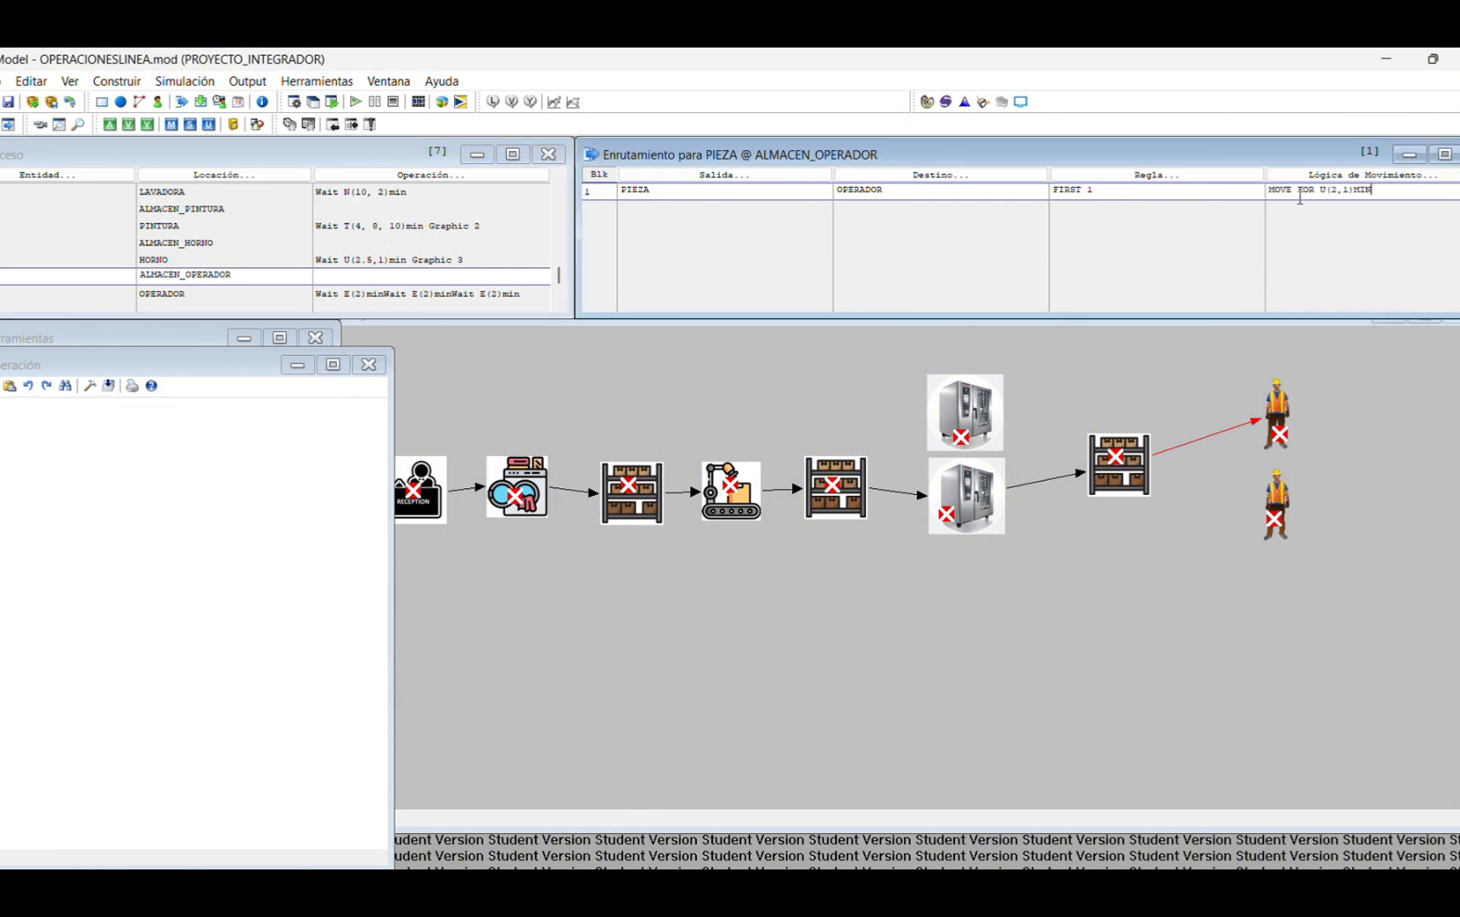
click(456, 291)
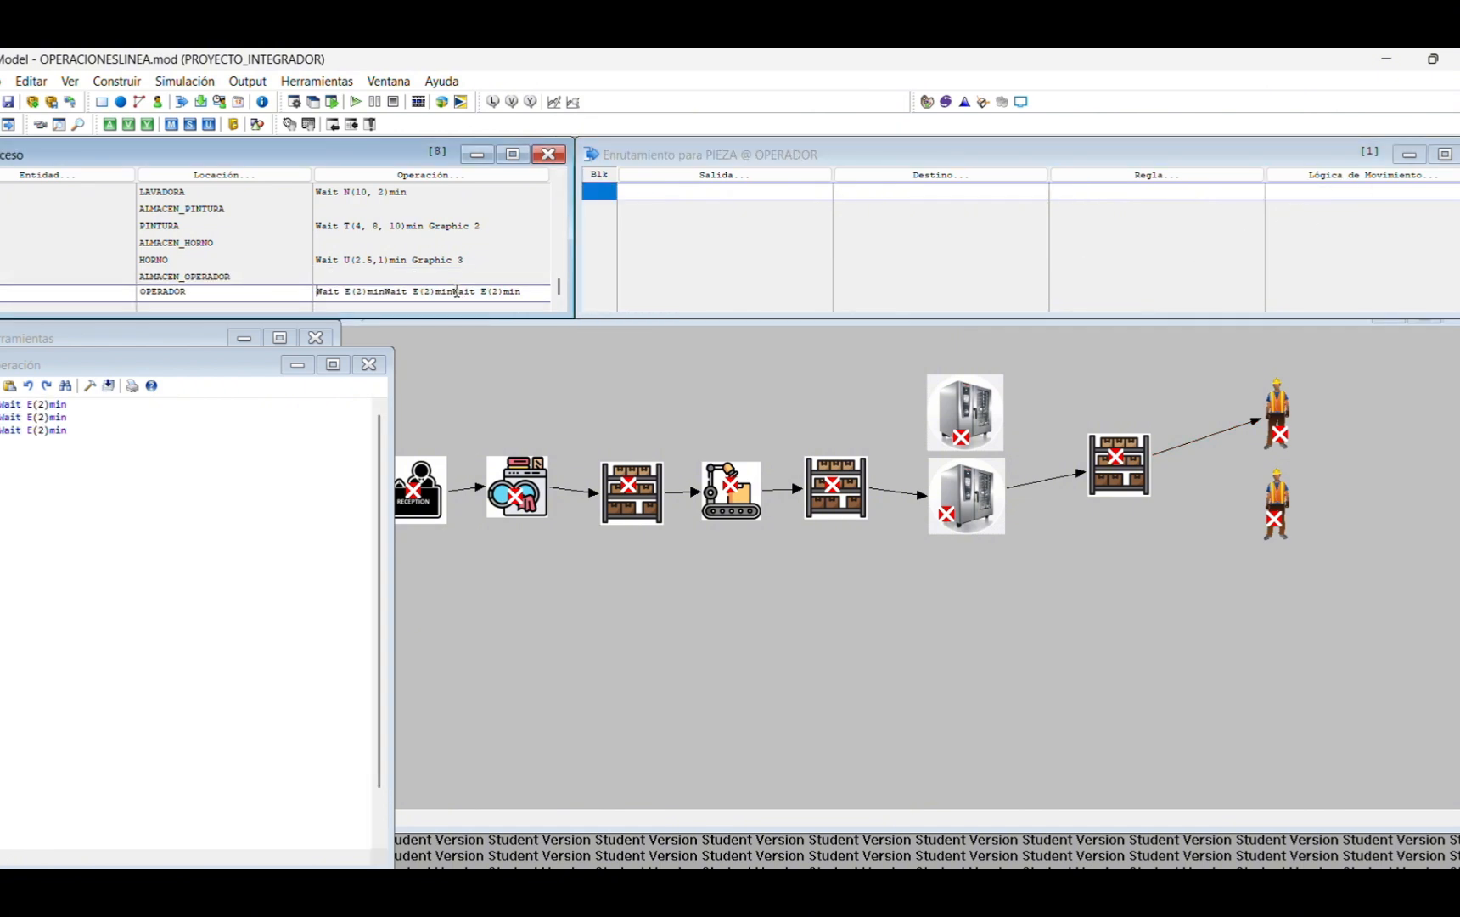
click(460, 274)
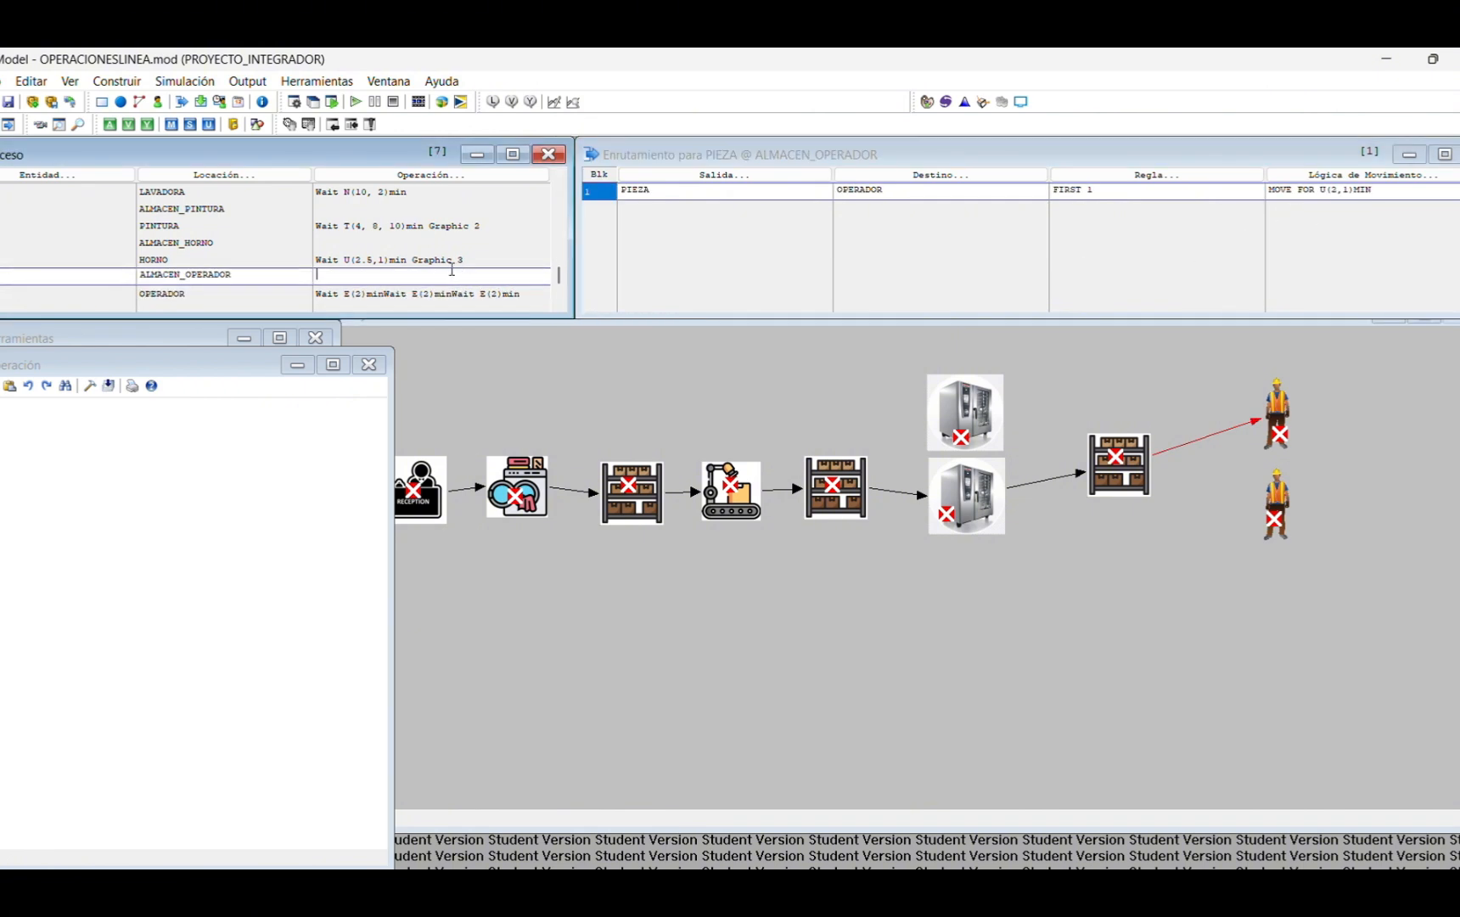
Step: Add the routing for PIEZA at OPERADOR with output PIEZA and destination EXIT
click(322, 296)
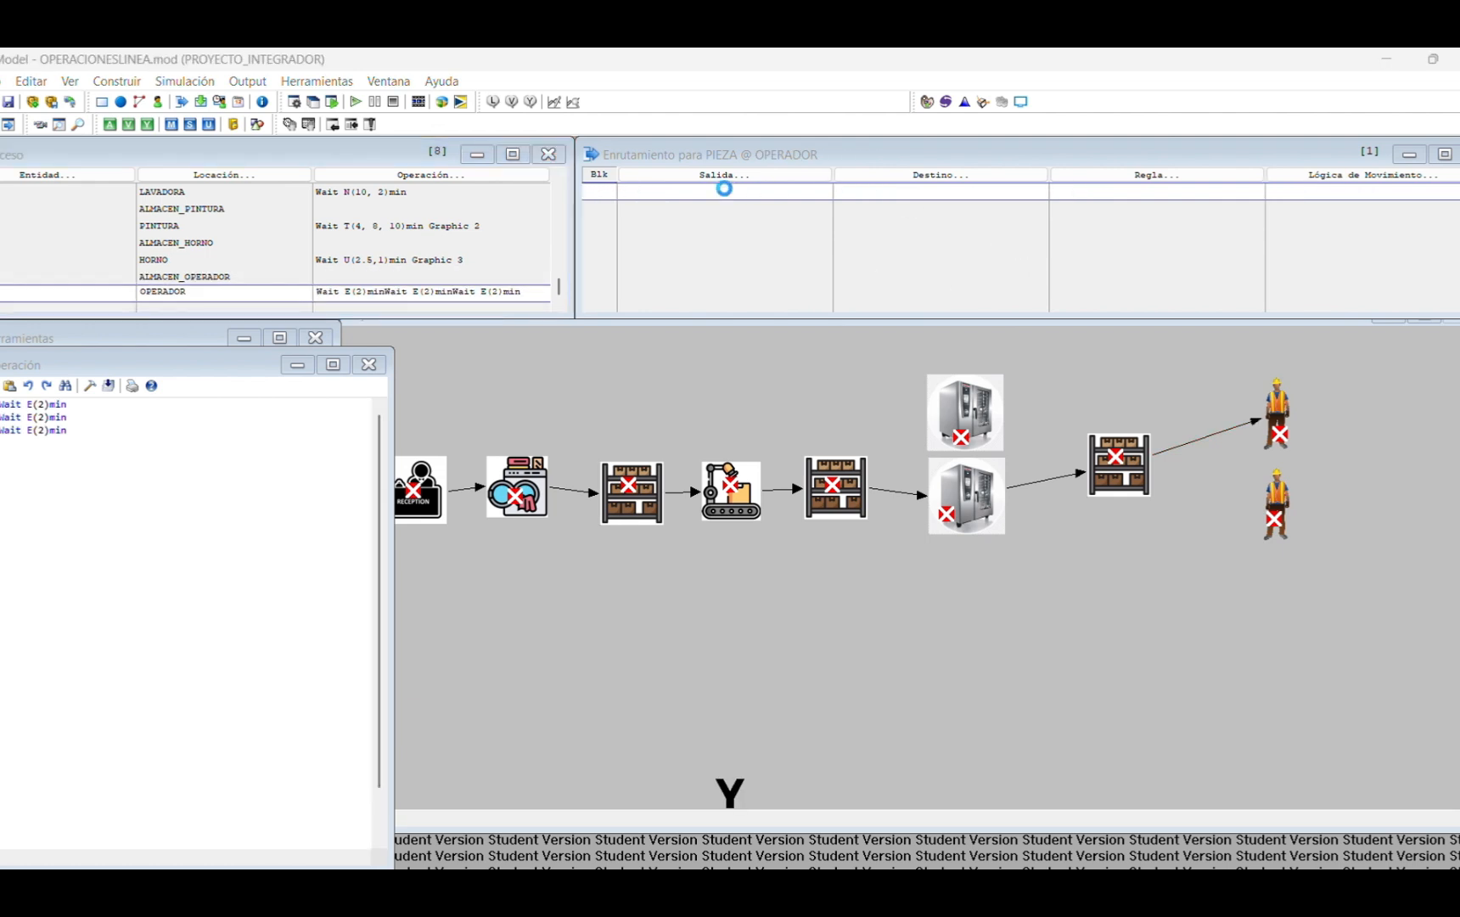
double_click(711, 252)
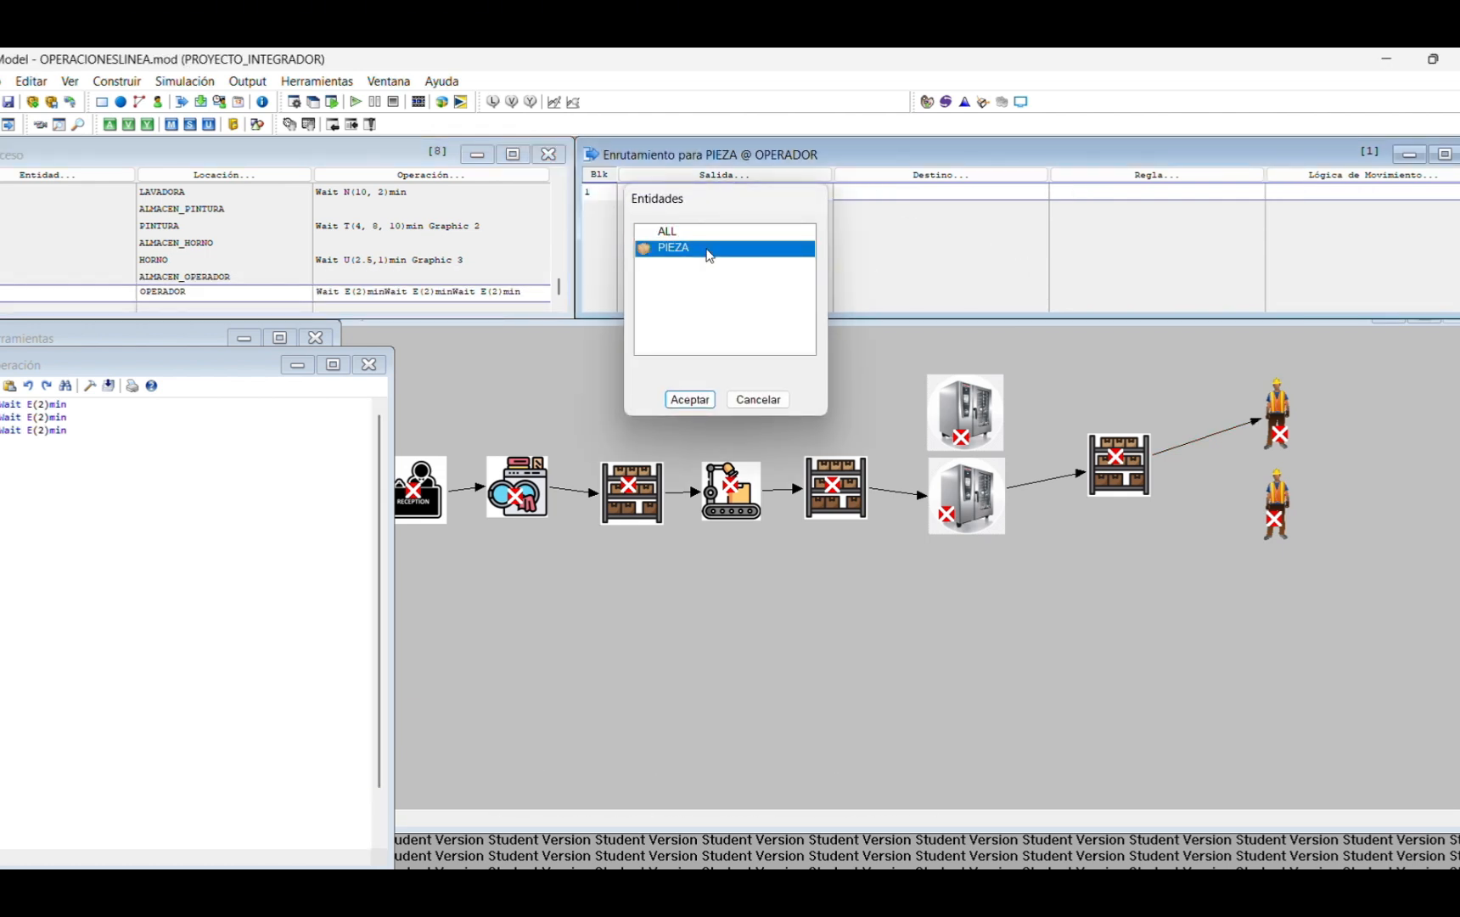
click(871, 192)
click(878, 416)
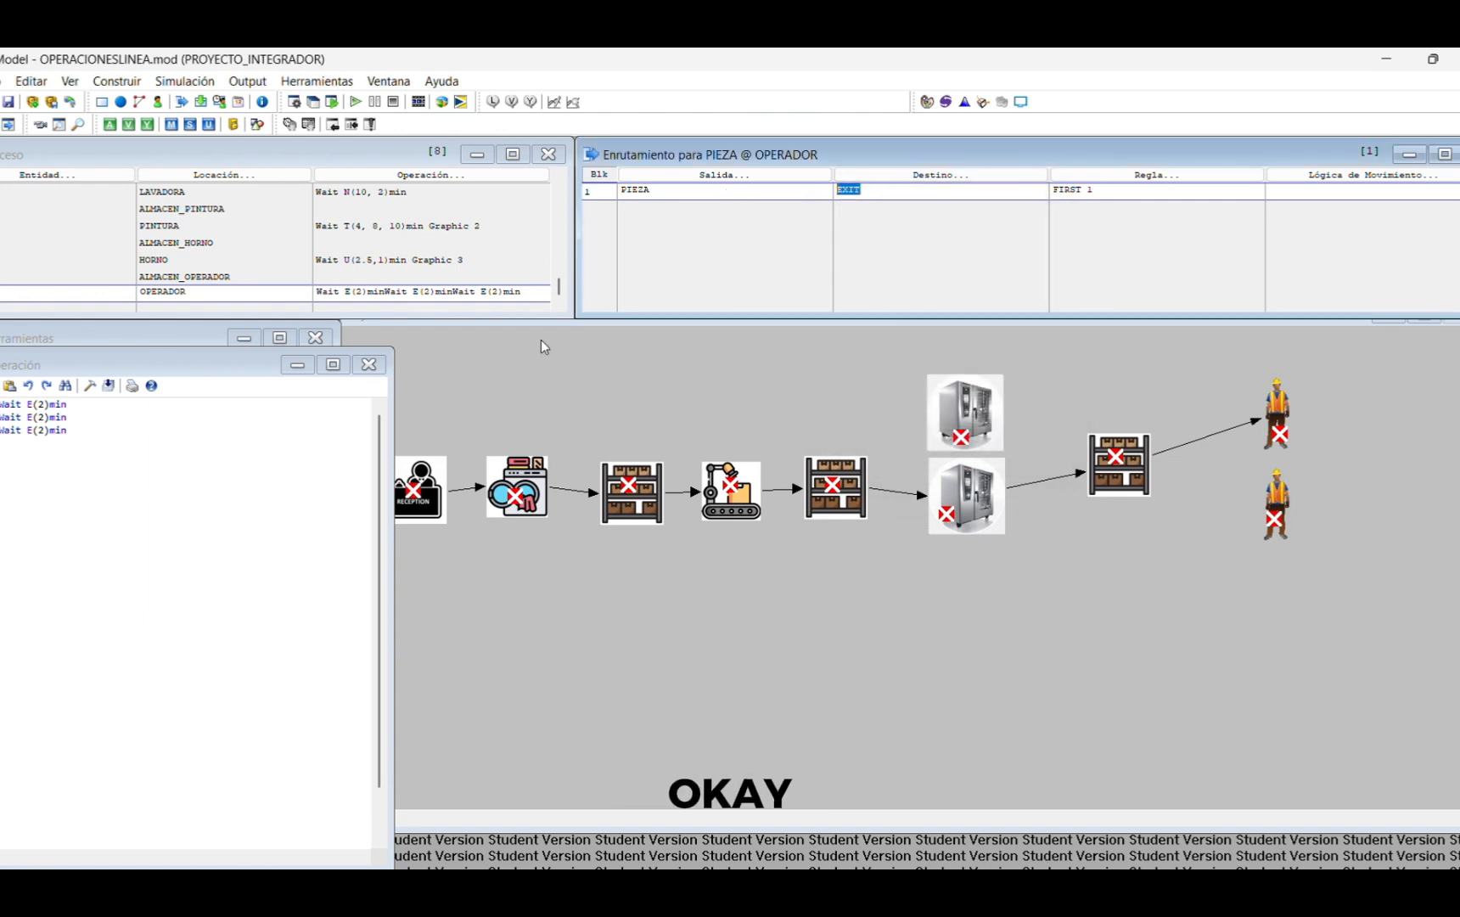
Step: Set the PINTURA operation logic to Wait T(4, 7, 9)min Graphic 2
click(142, 363)
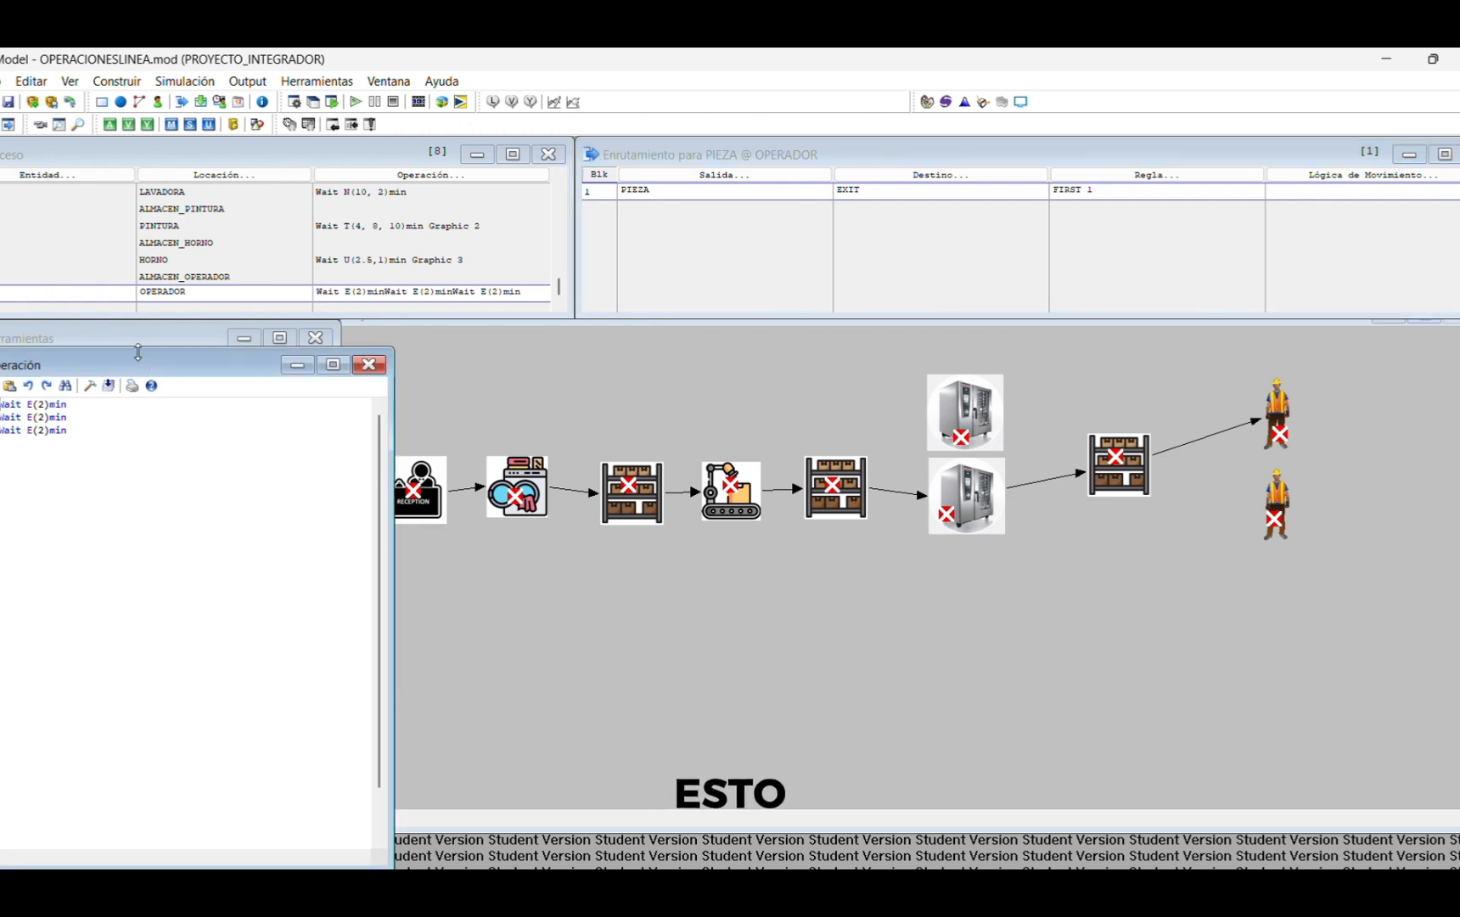
click(169, 286)
click(170, 278)
click(176, 257)
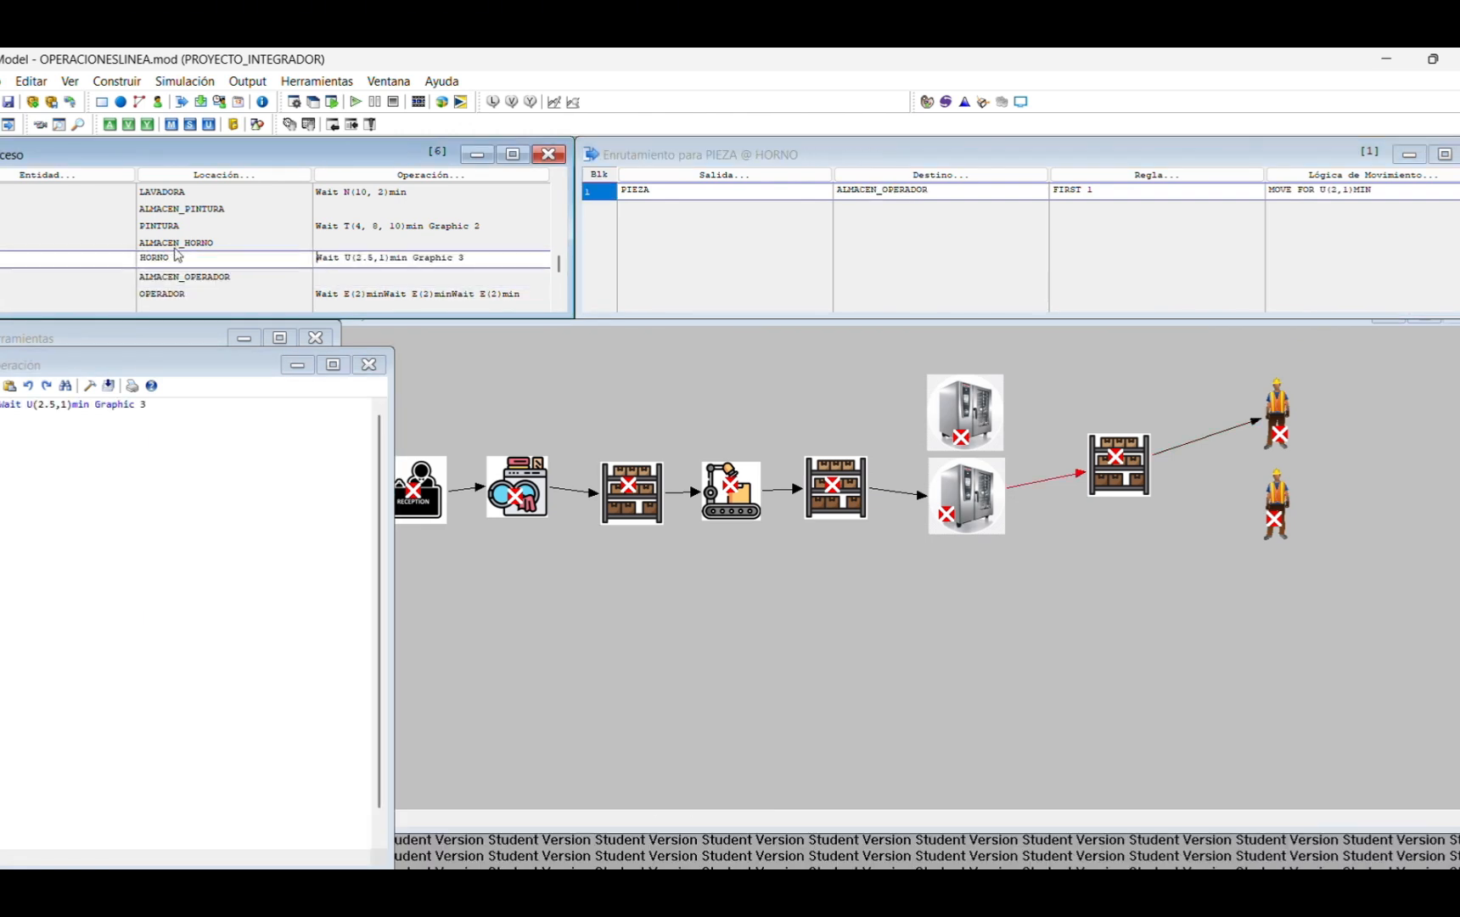
click(339, 224)
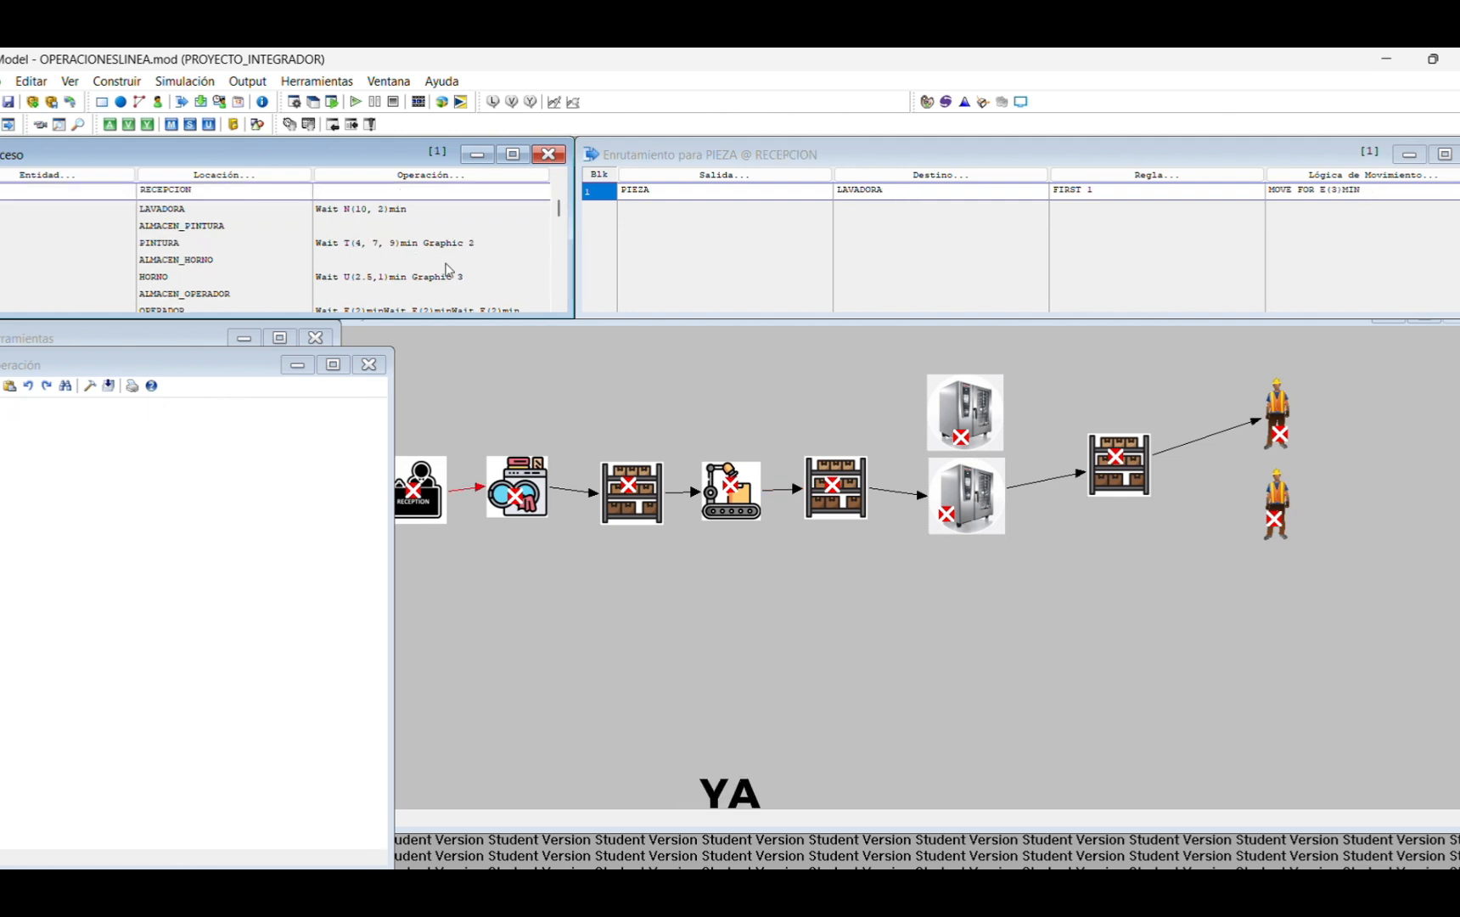
click(476, 208)
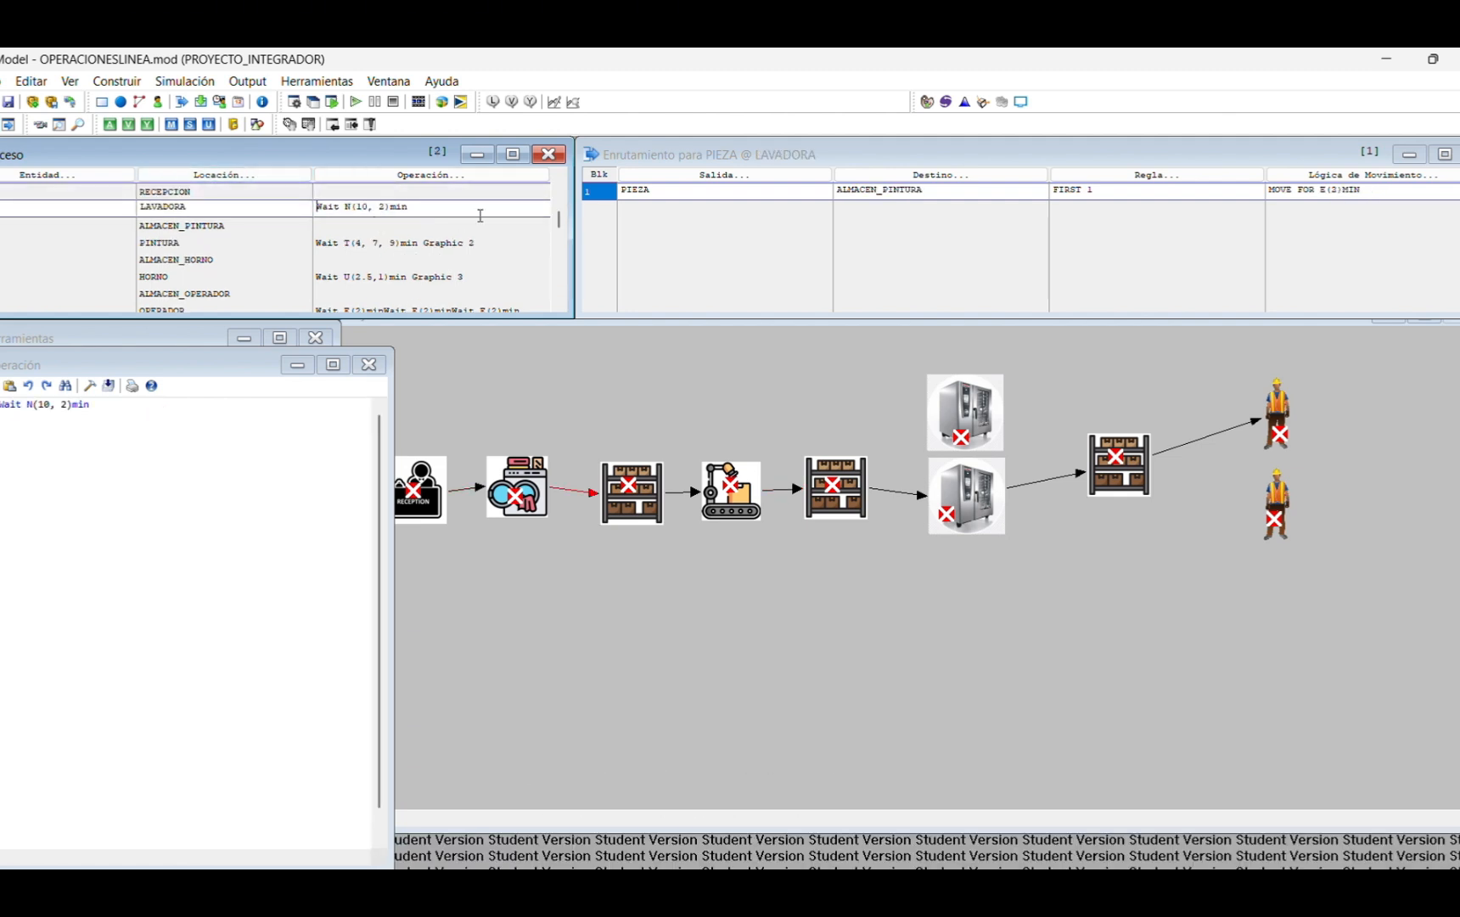
Step: Check the run time, clock precision and number of replications in the simulation options and accept them
click(185, 81)
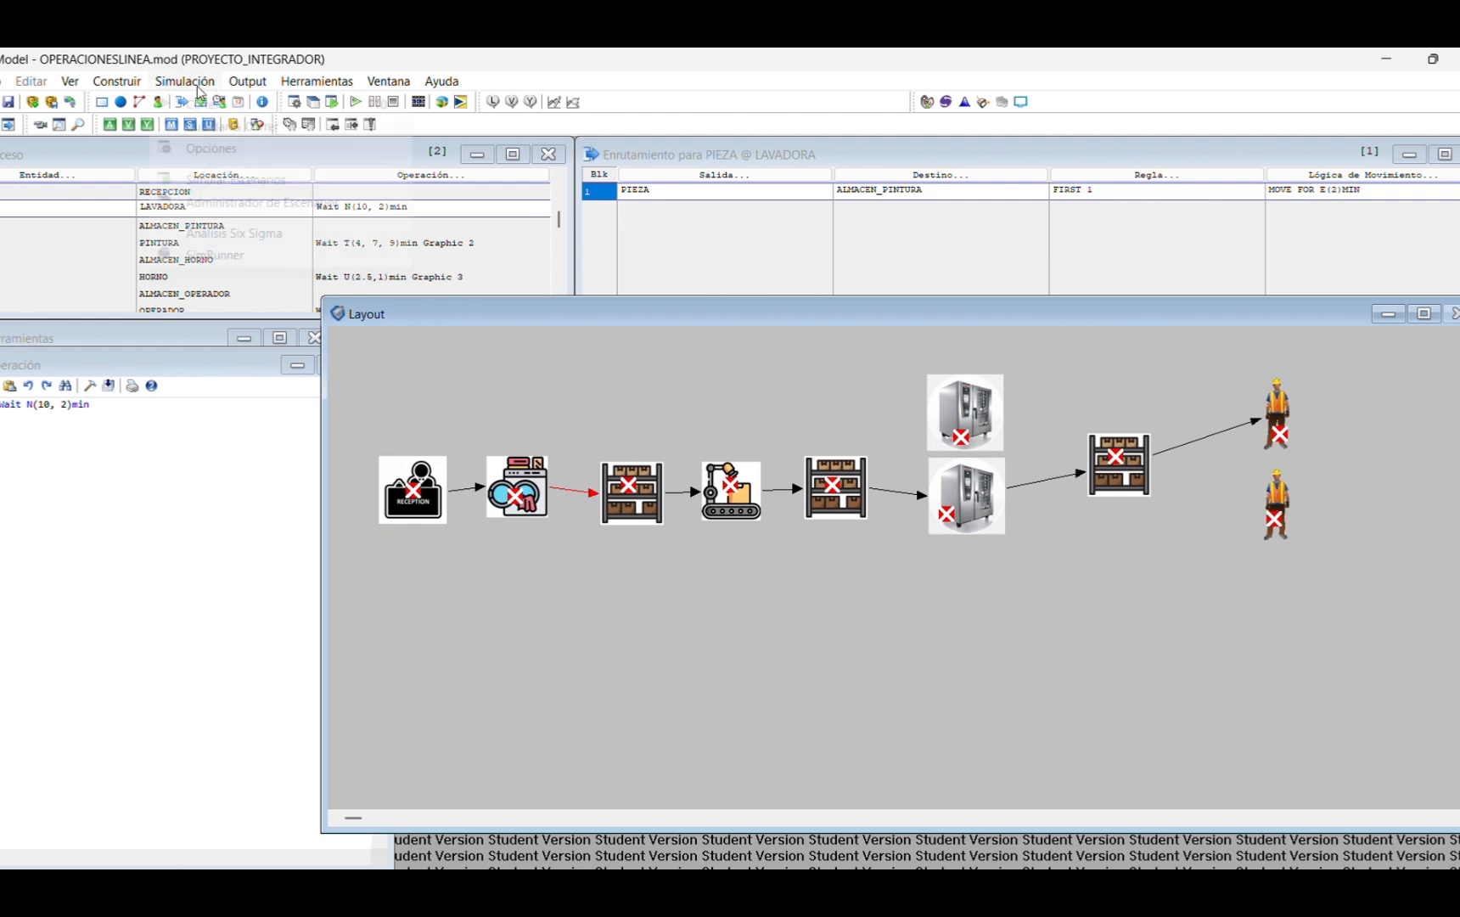
click(194, 147)
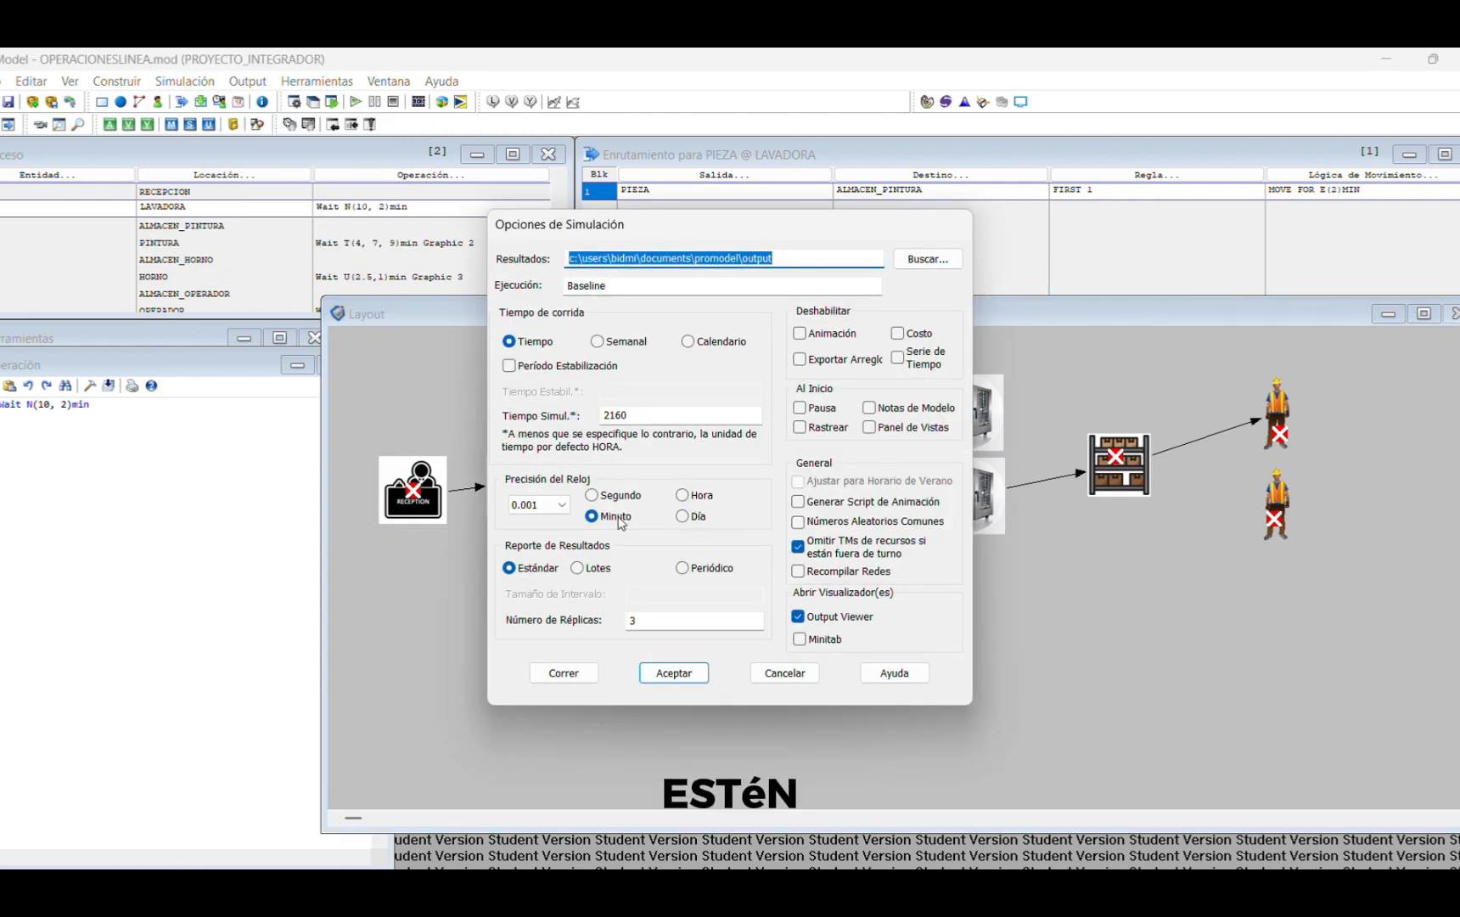
click(673, 672)
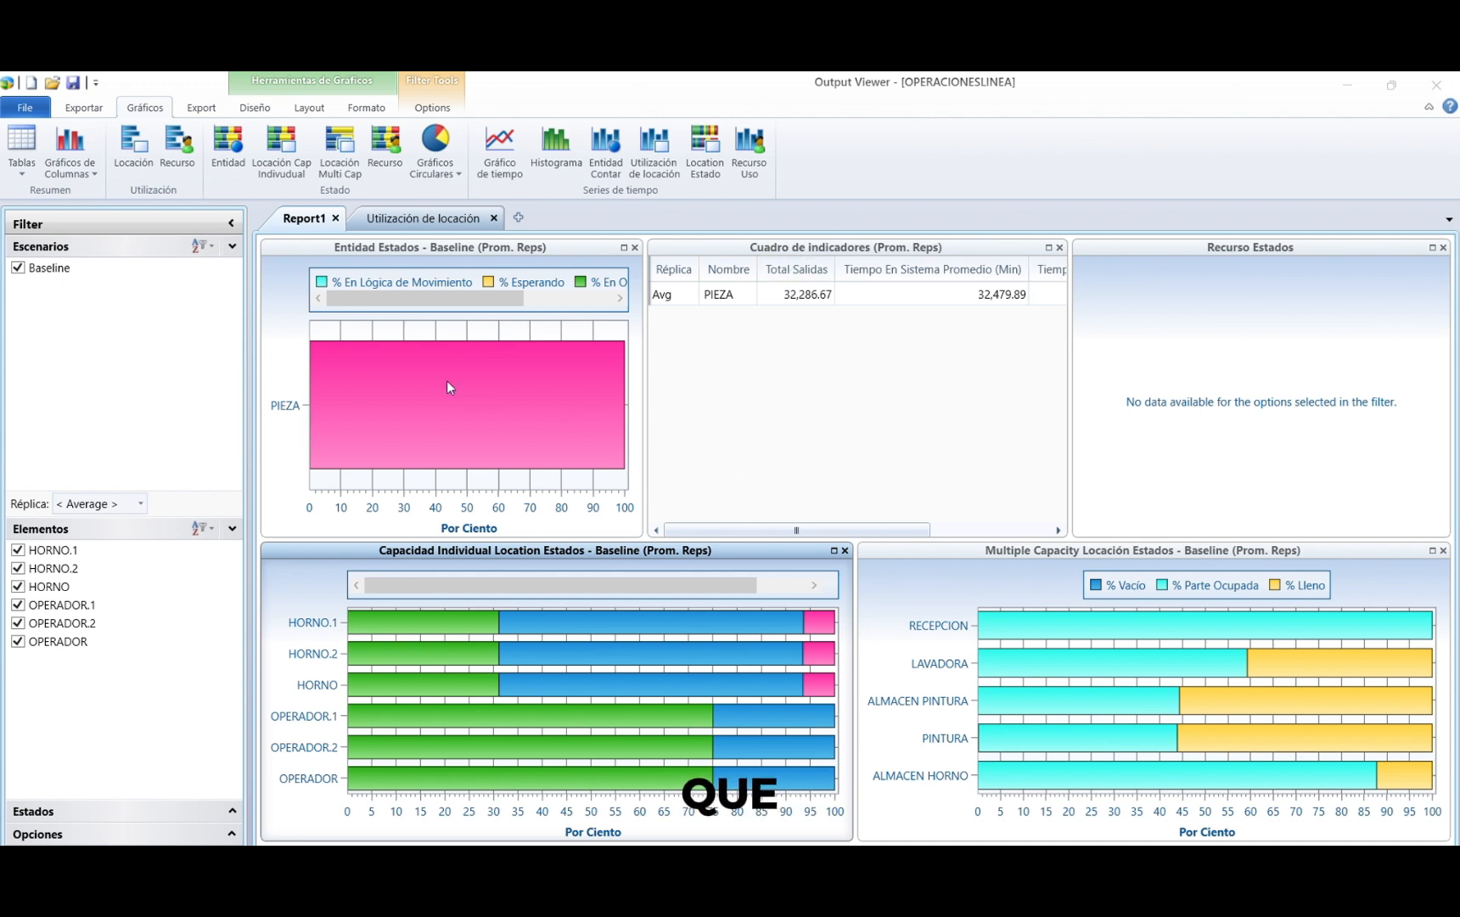
Step: In the Output Viewer, examine the PIEZA indicators and the operation, idle and blocked percentages of the ovens and operators
mouse_move(449, 384)
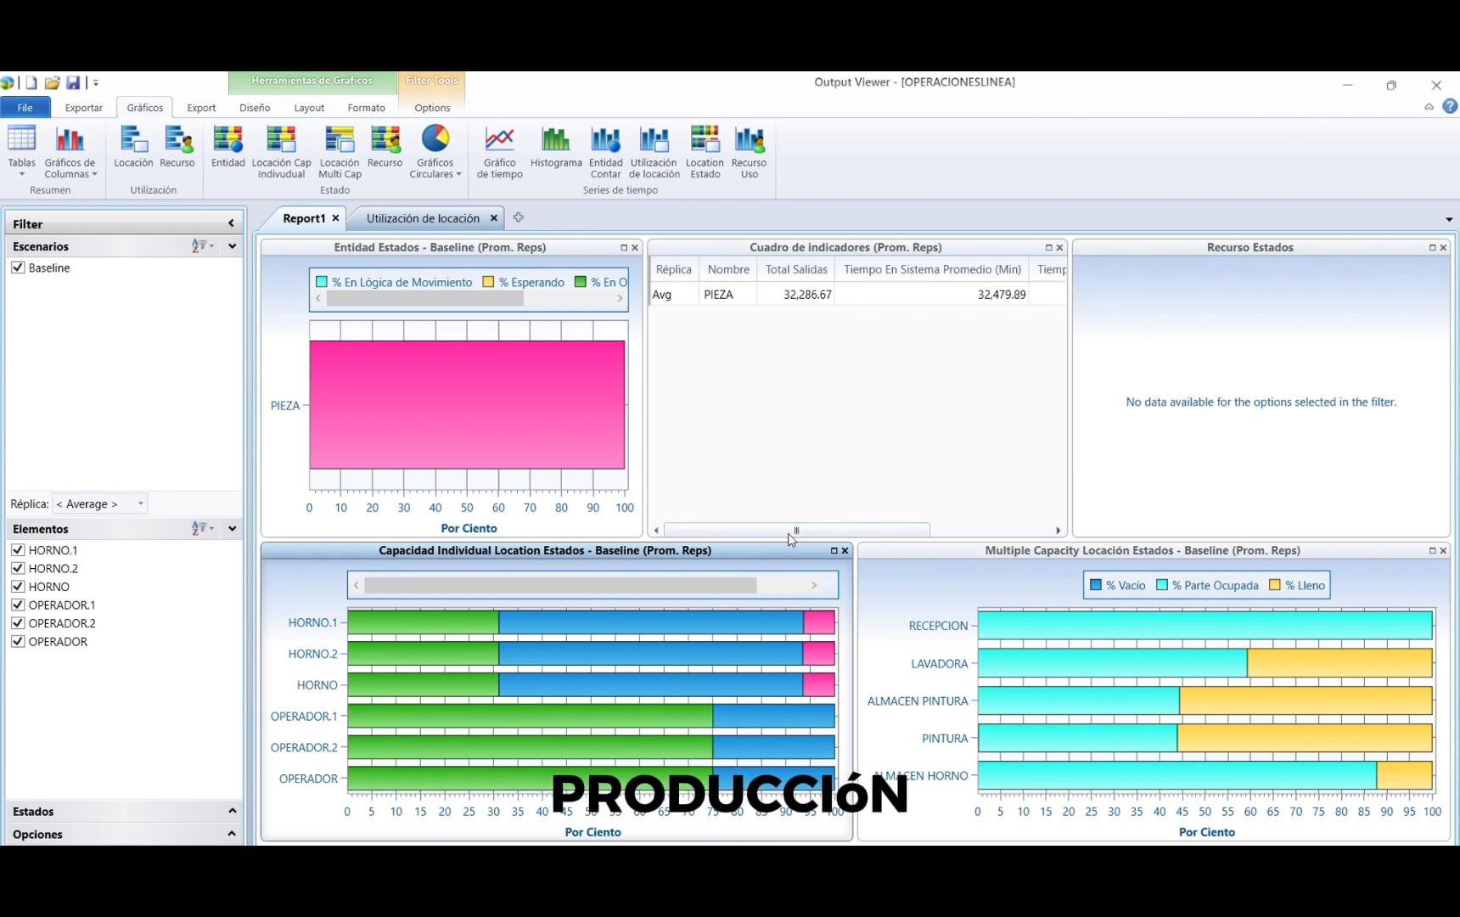
drag(794, 516, 1005, 528)
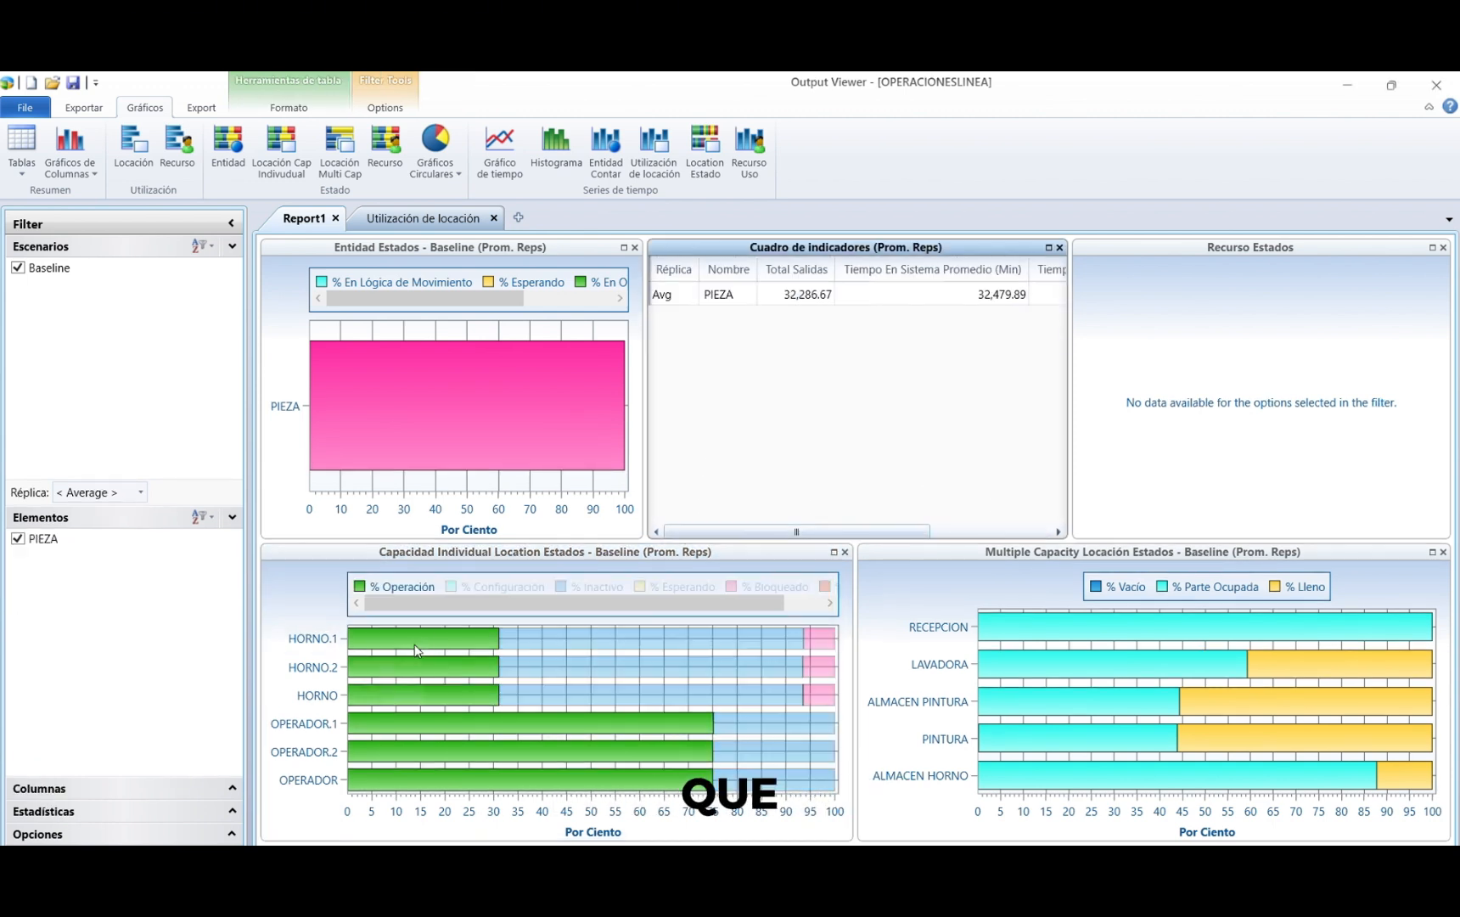
mouse_move(403, 651)
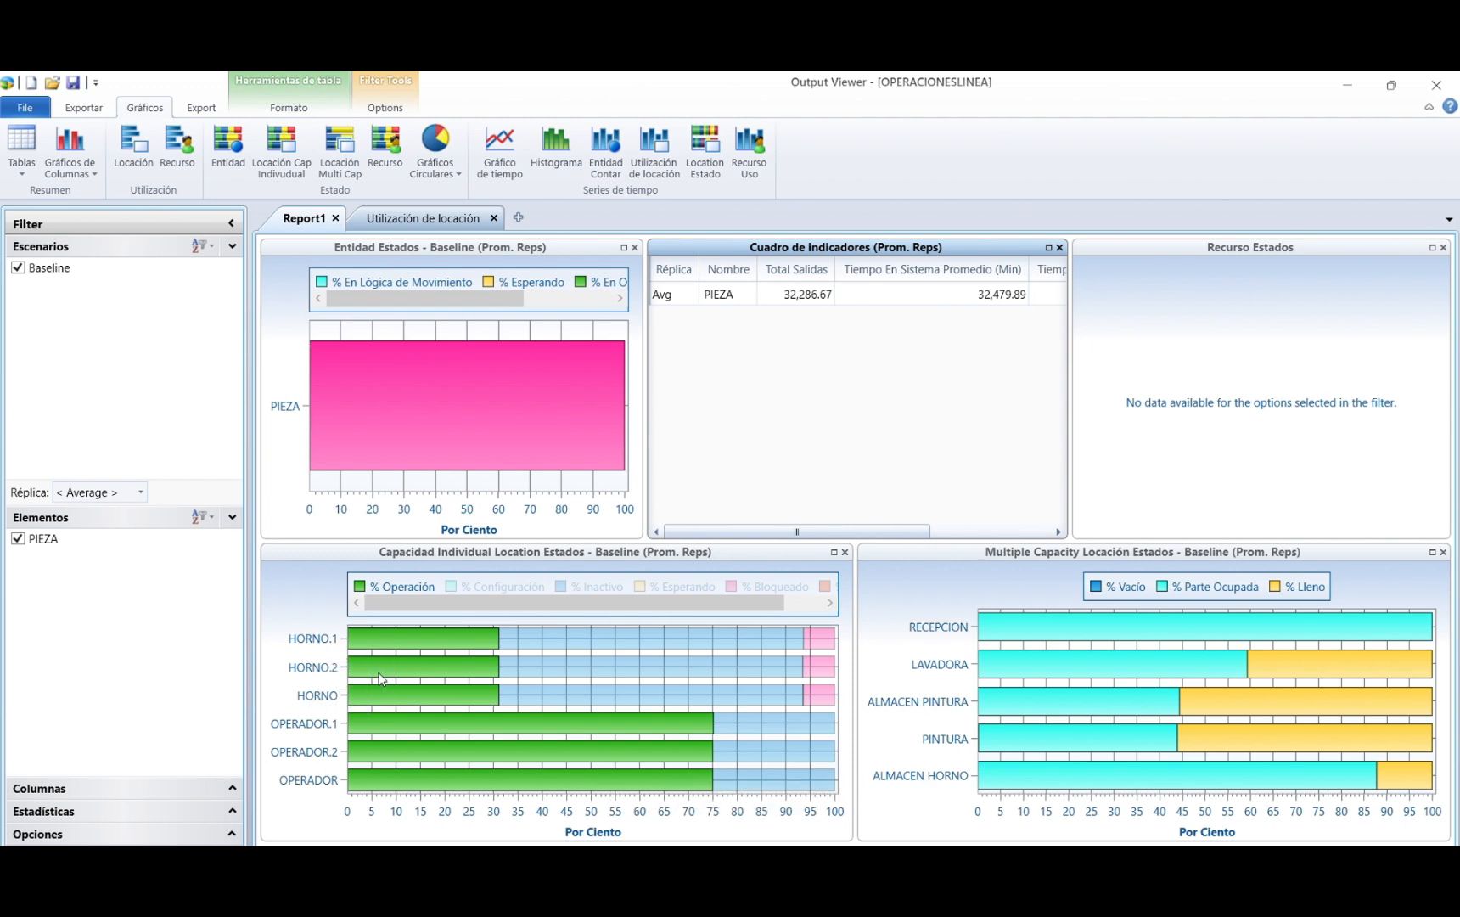
mouse_move(544, 678)
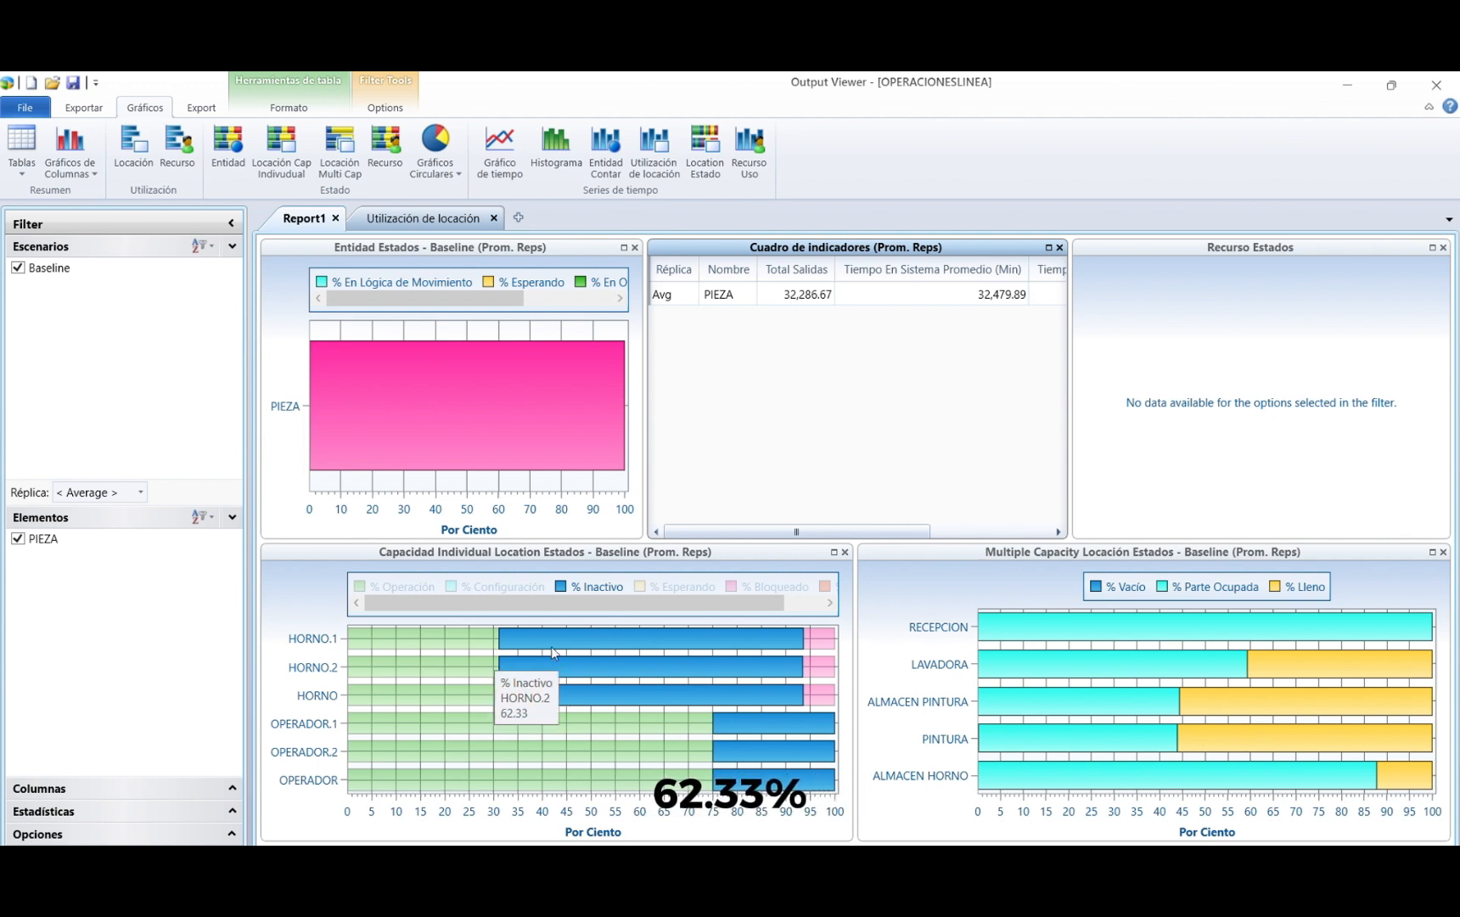
mouse_move(558, 638)
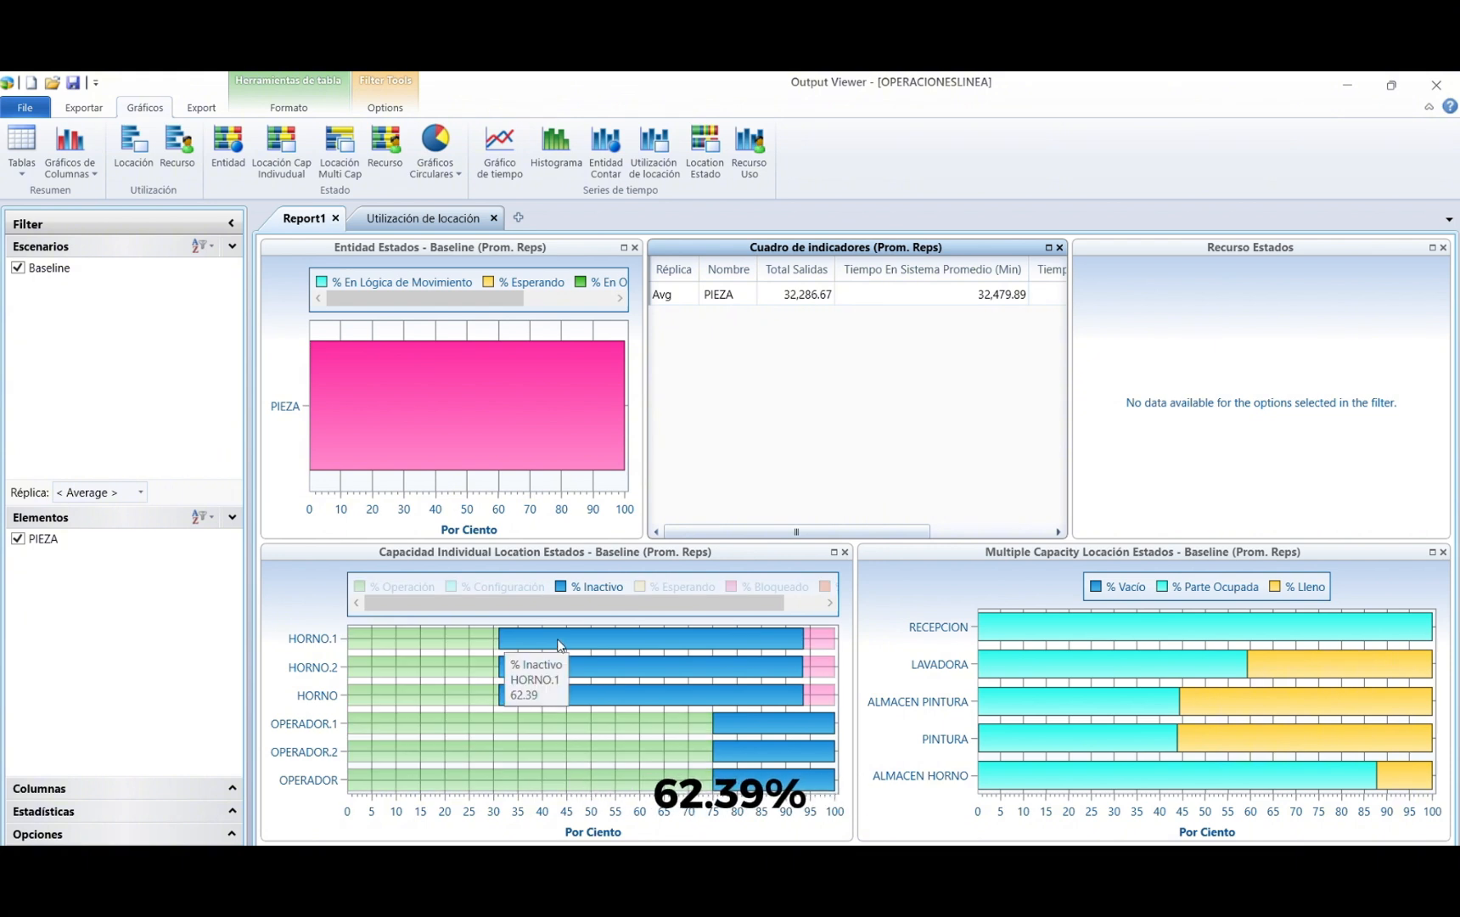
mouse_move(597, 668)
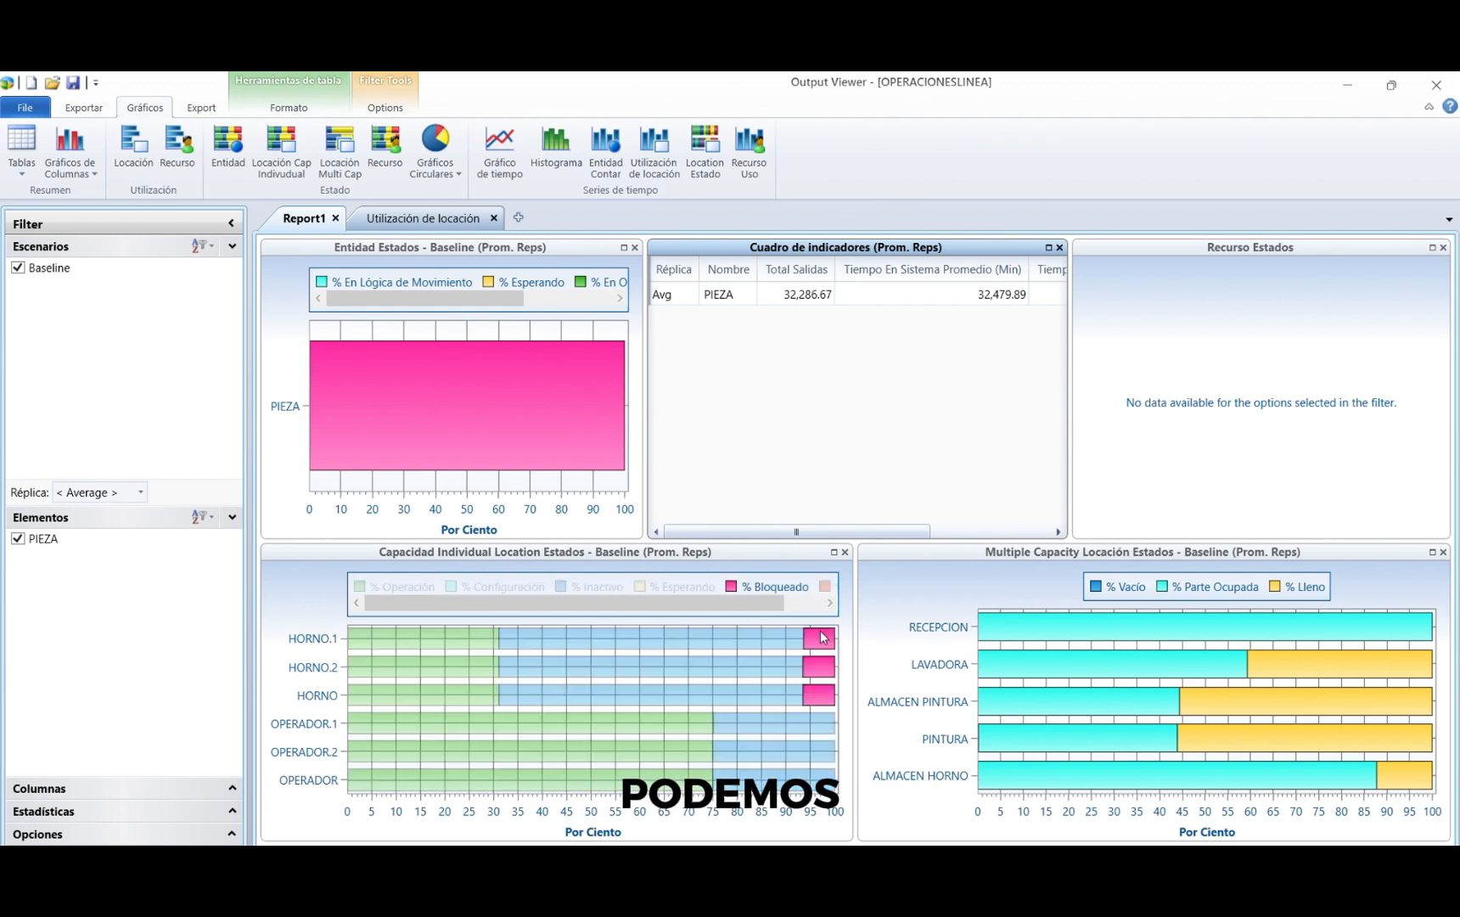
mouse_move(820, 636)
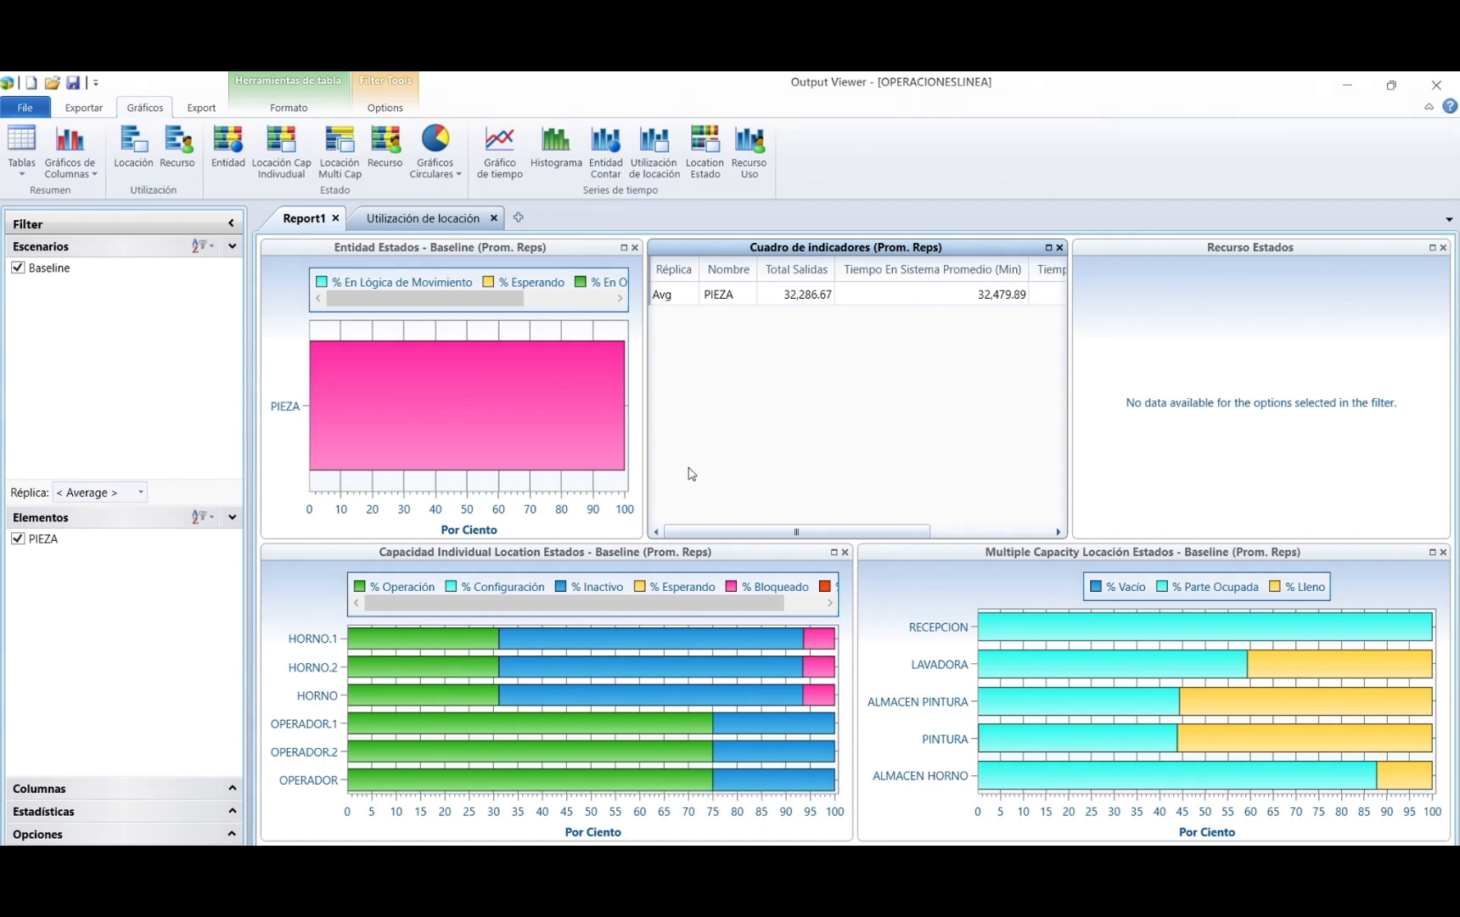
mouse_move(592, 717)
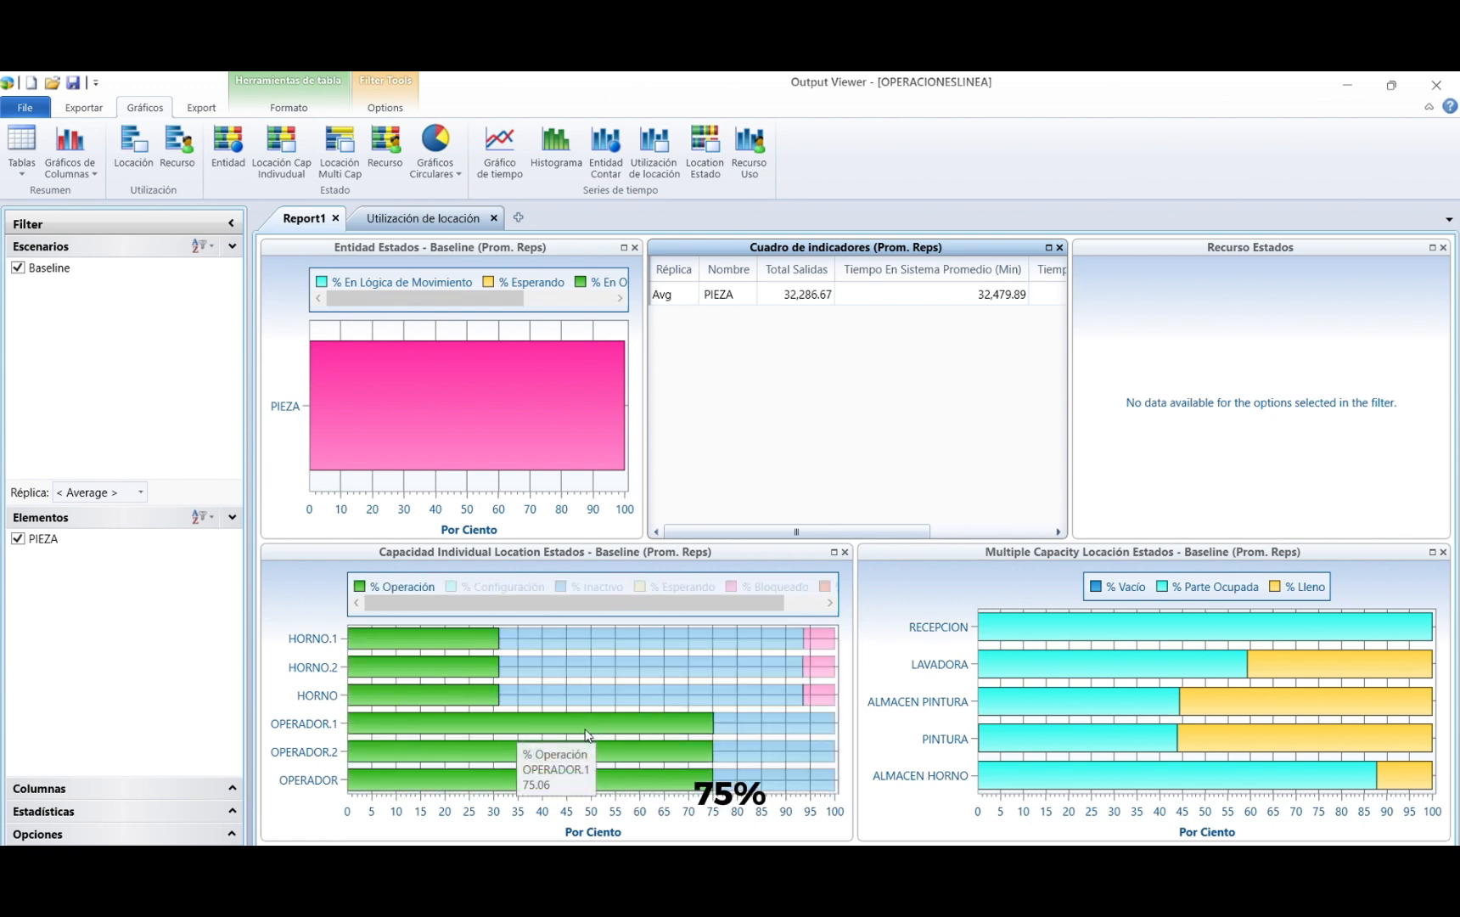
Step: Examine the operators' operation and idle percentages and the partly occupied and full percentages of LAVADORA, ALMACEN PINTURA, PINTURA and ALMACEN HORNO
mouse_move(559, 761)
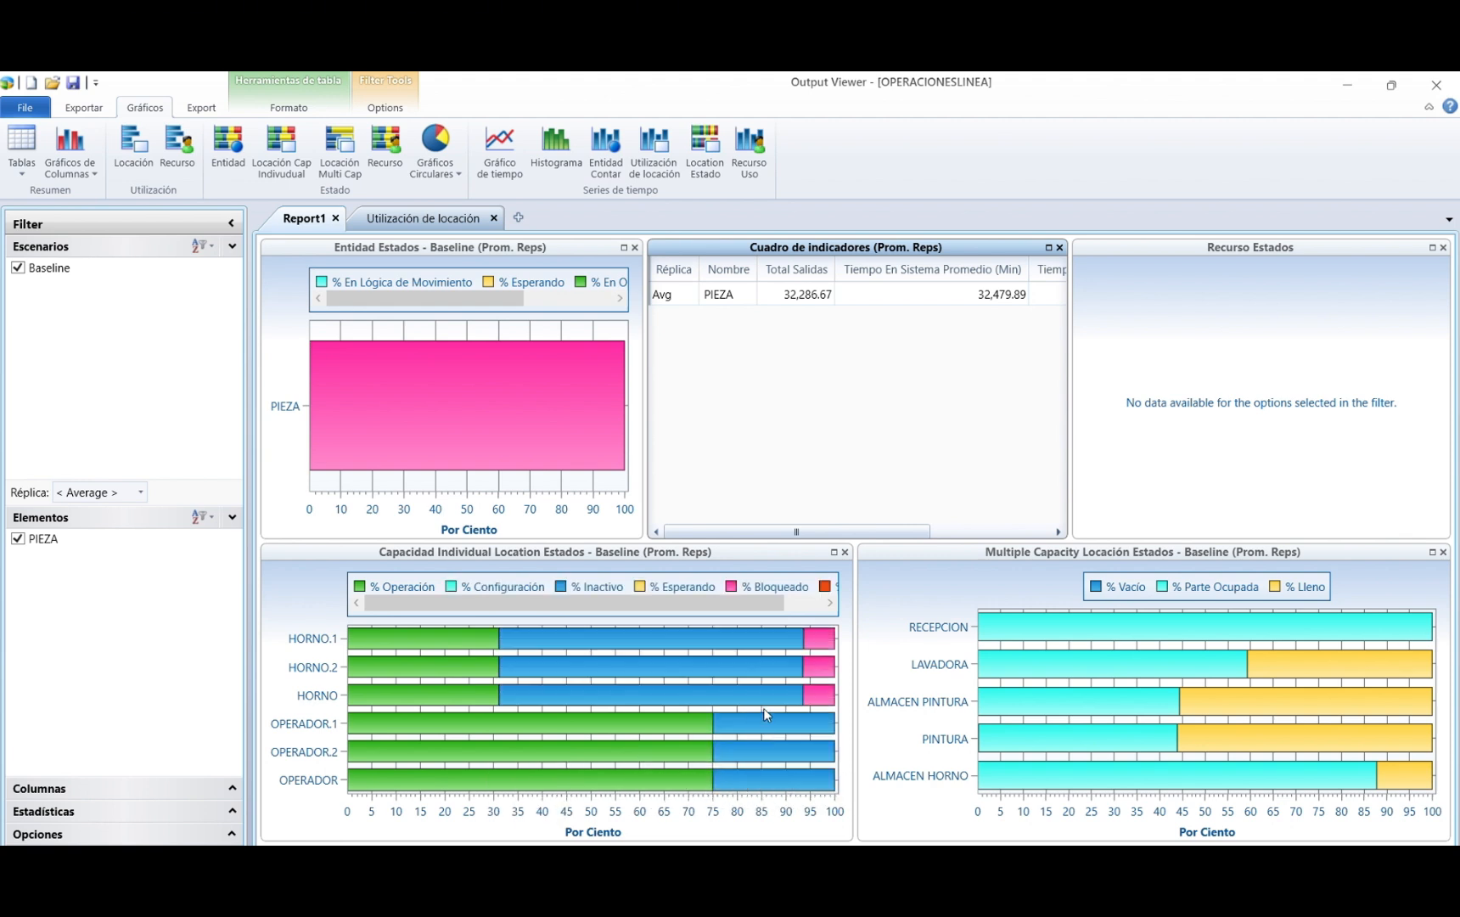
mouse_move(772, 735)
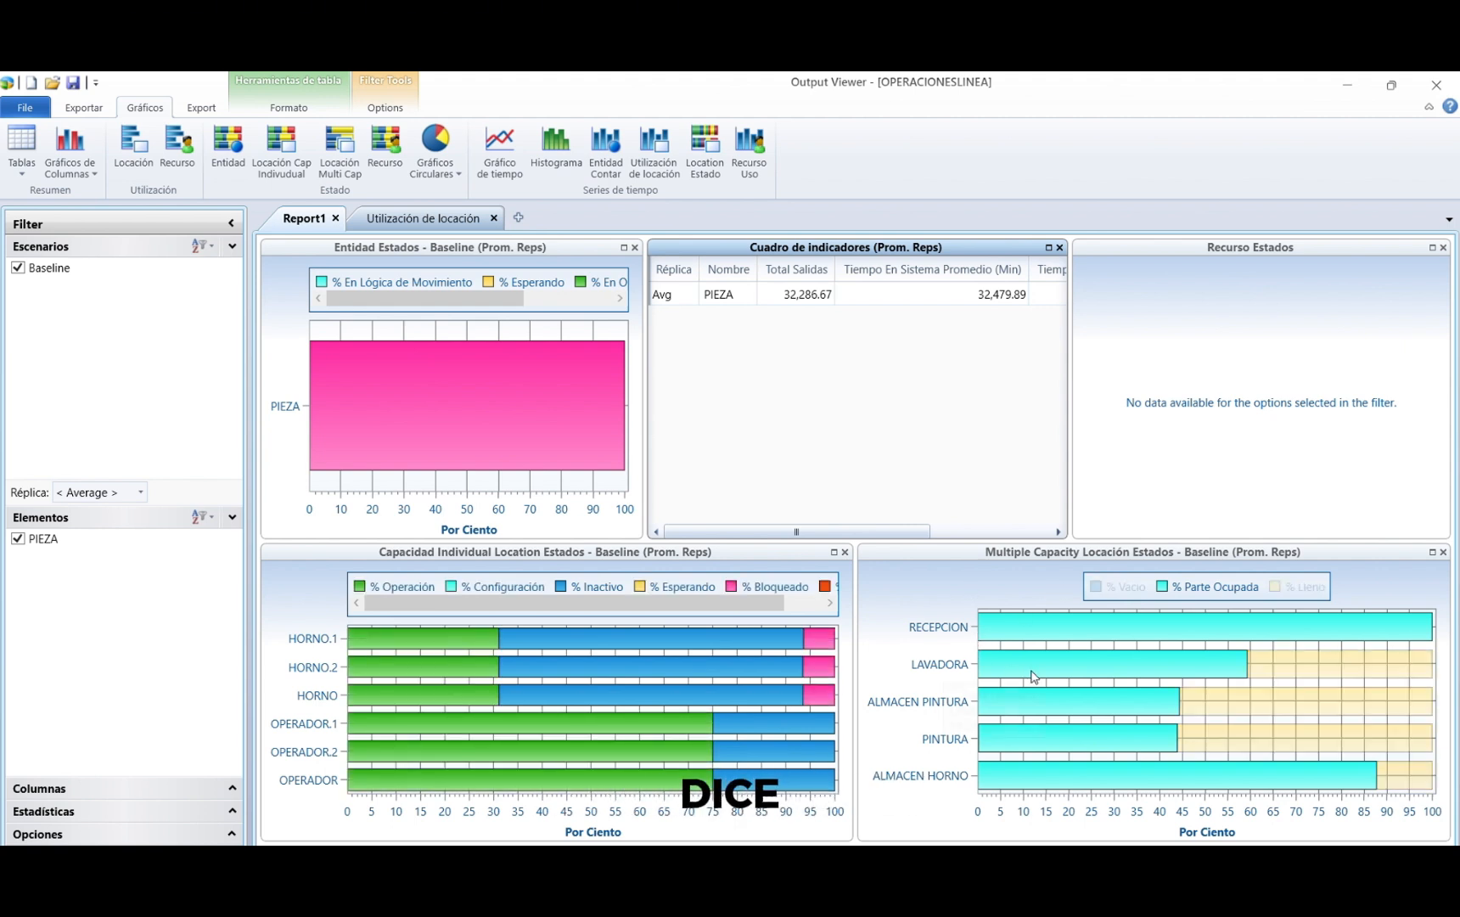
mouse_move(1032, 676)
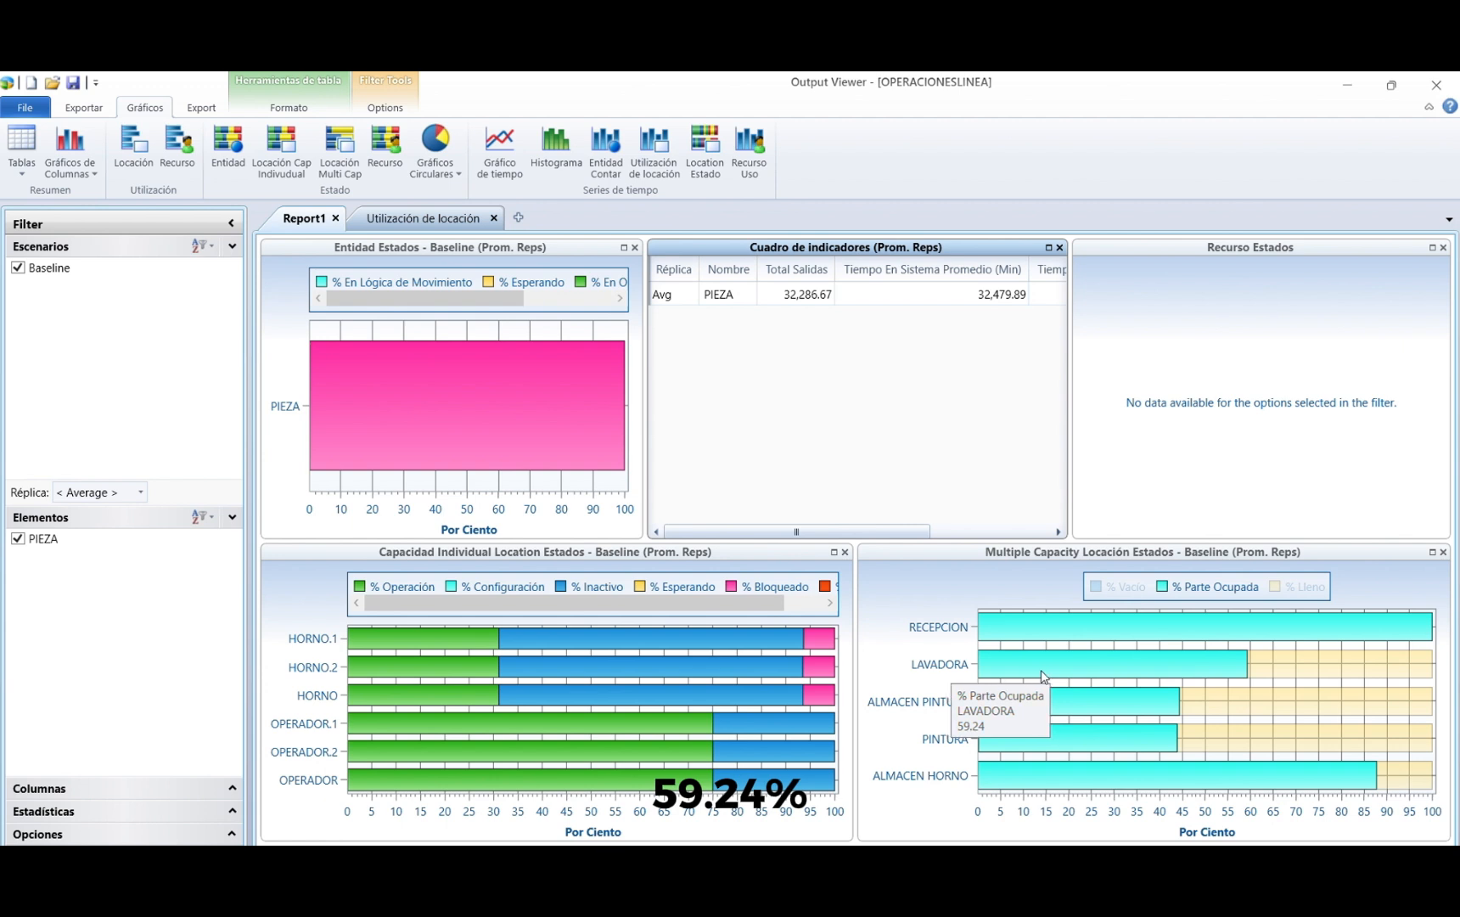
mouse_move(1297, 666)
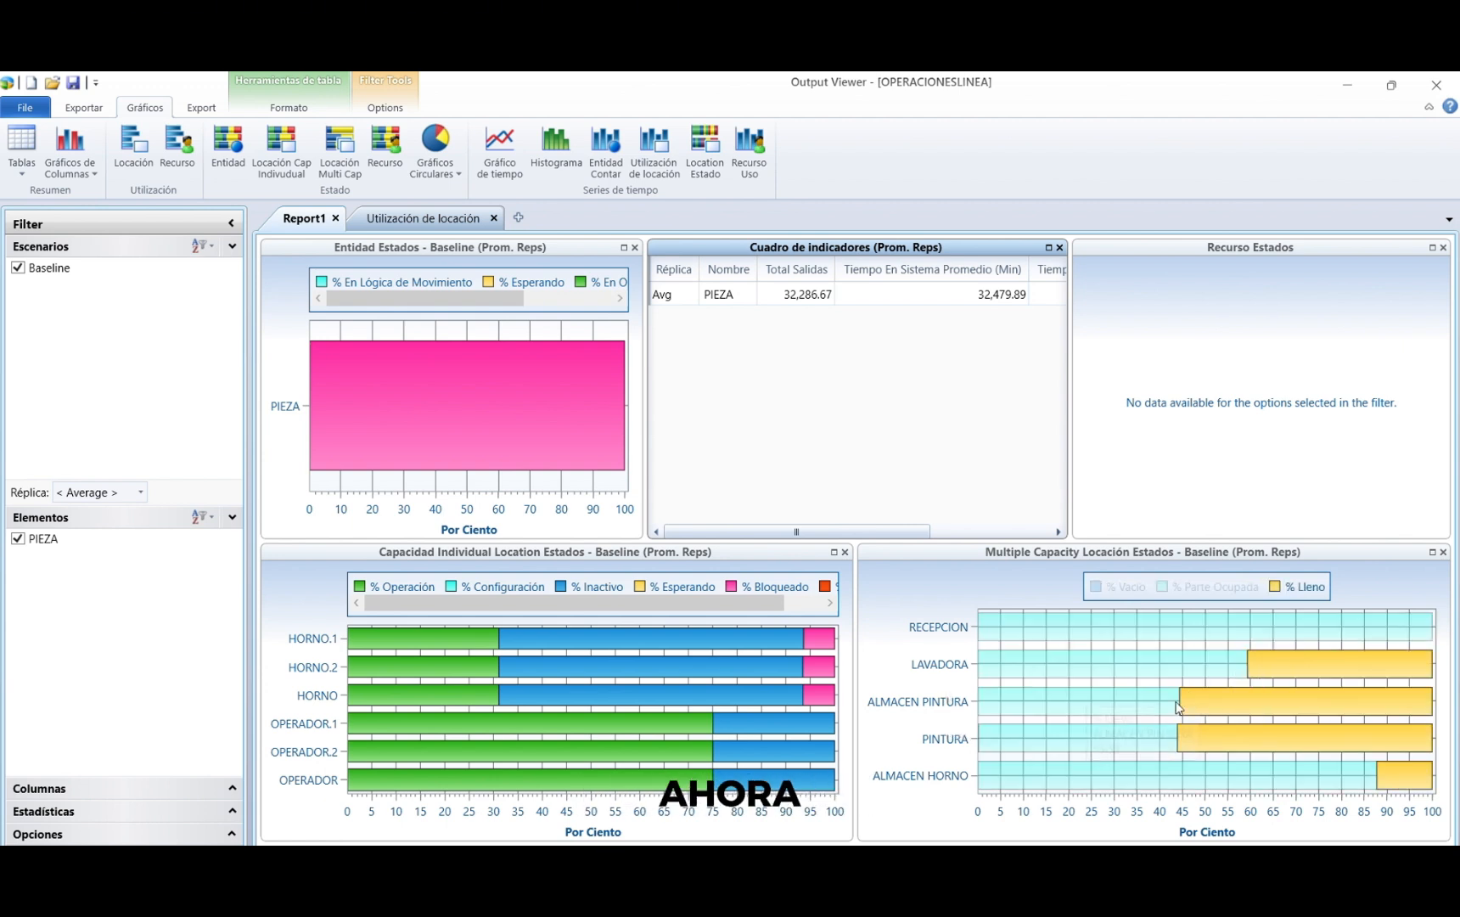
mouse_move(1089, 698)
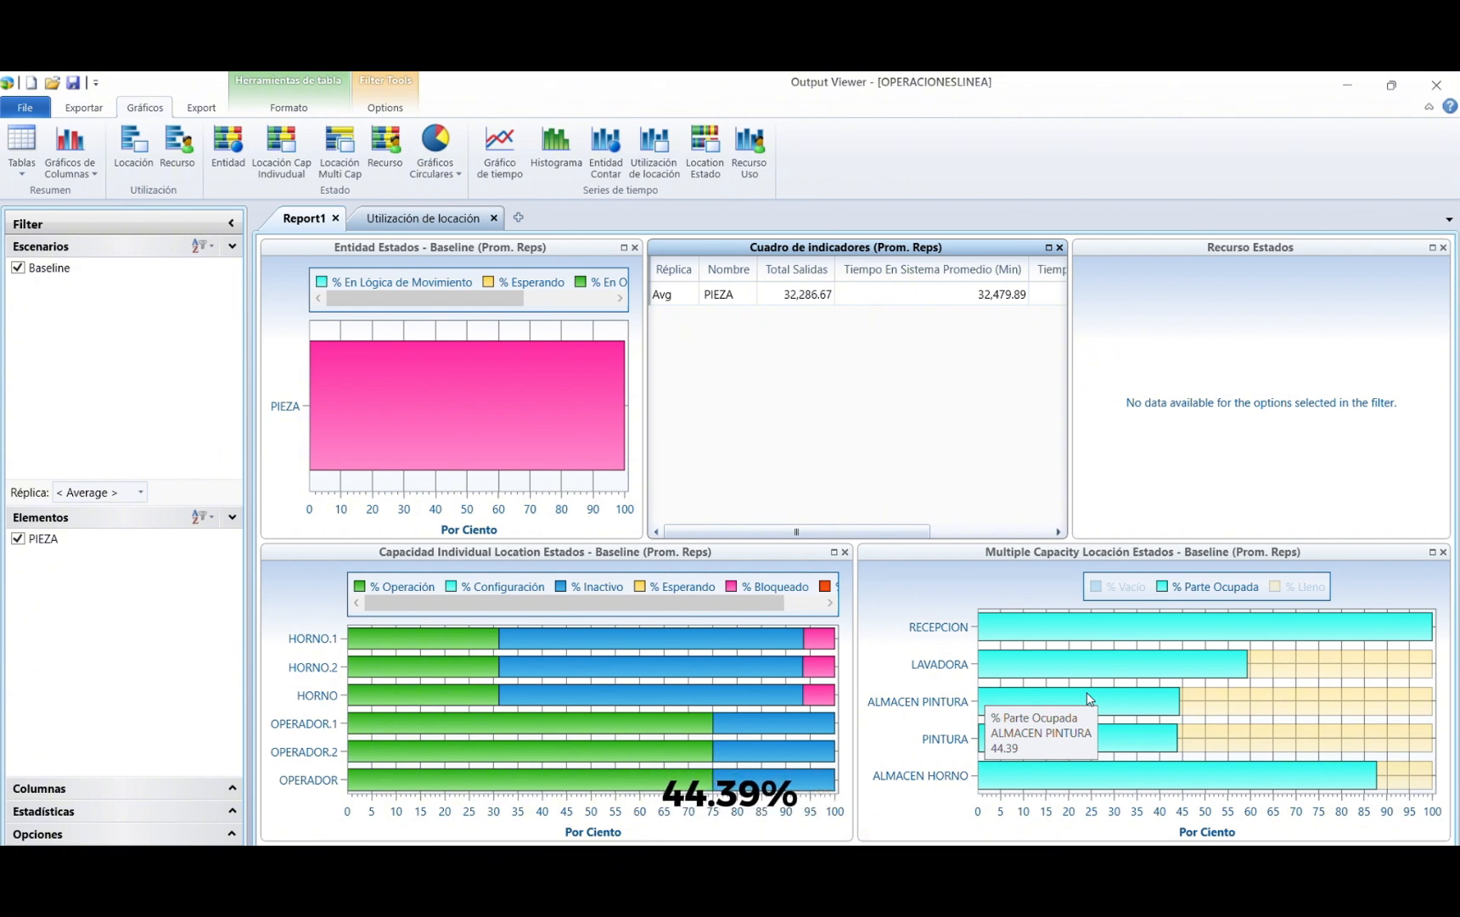
mouse_move(1267, 715)
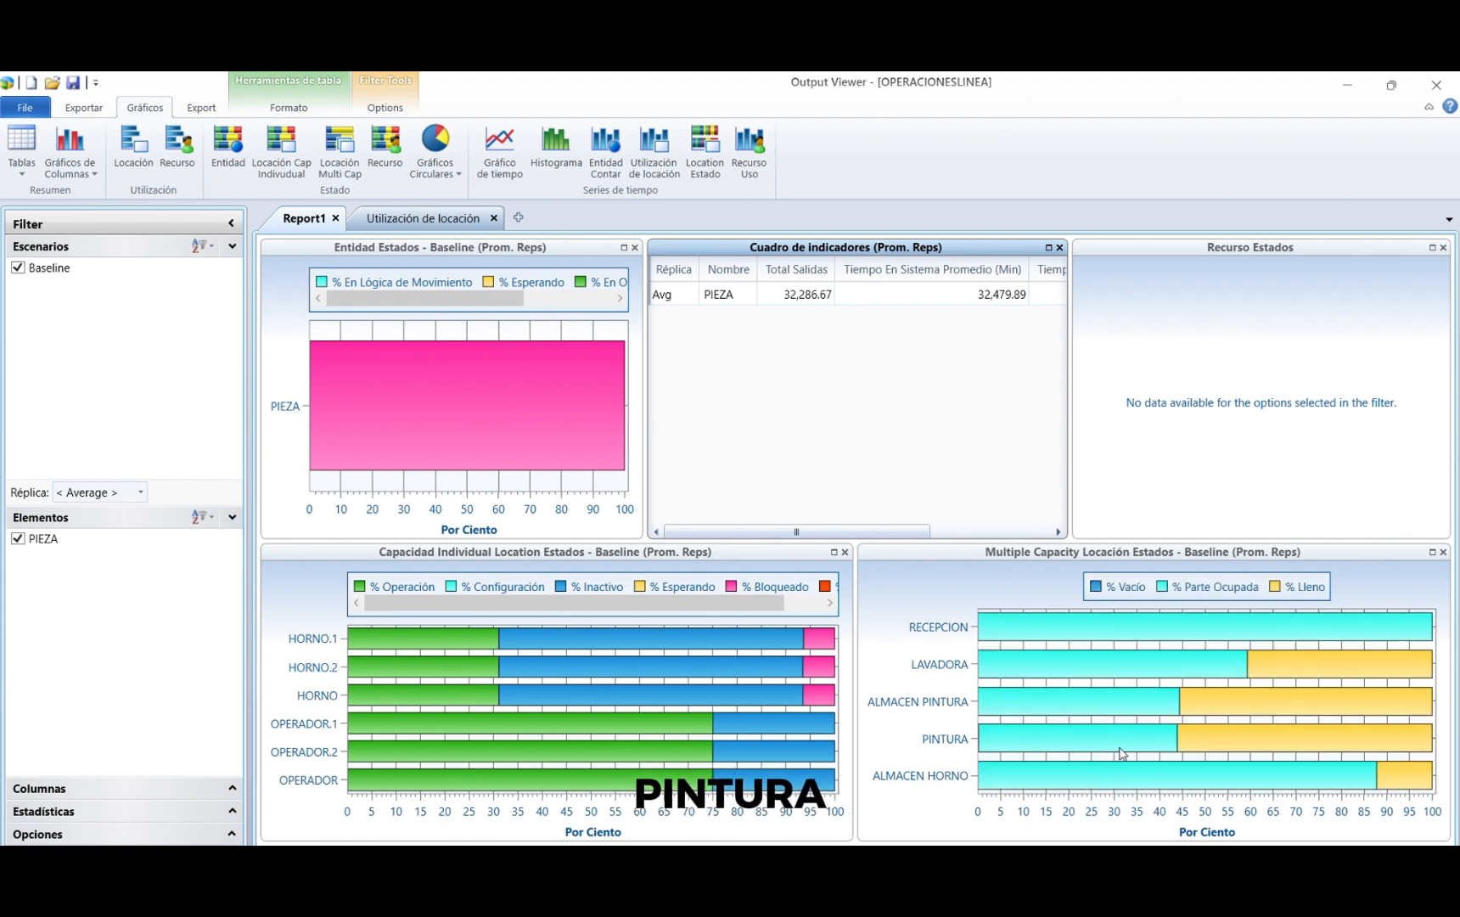
mouse_move(1143, 734)
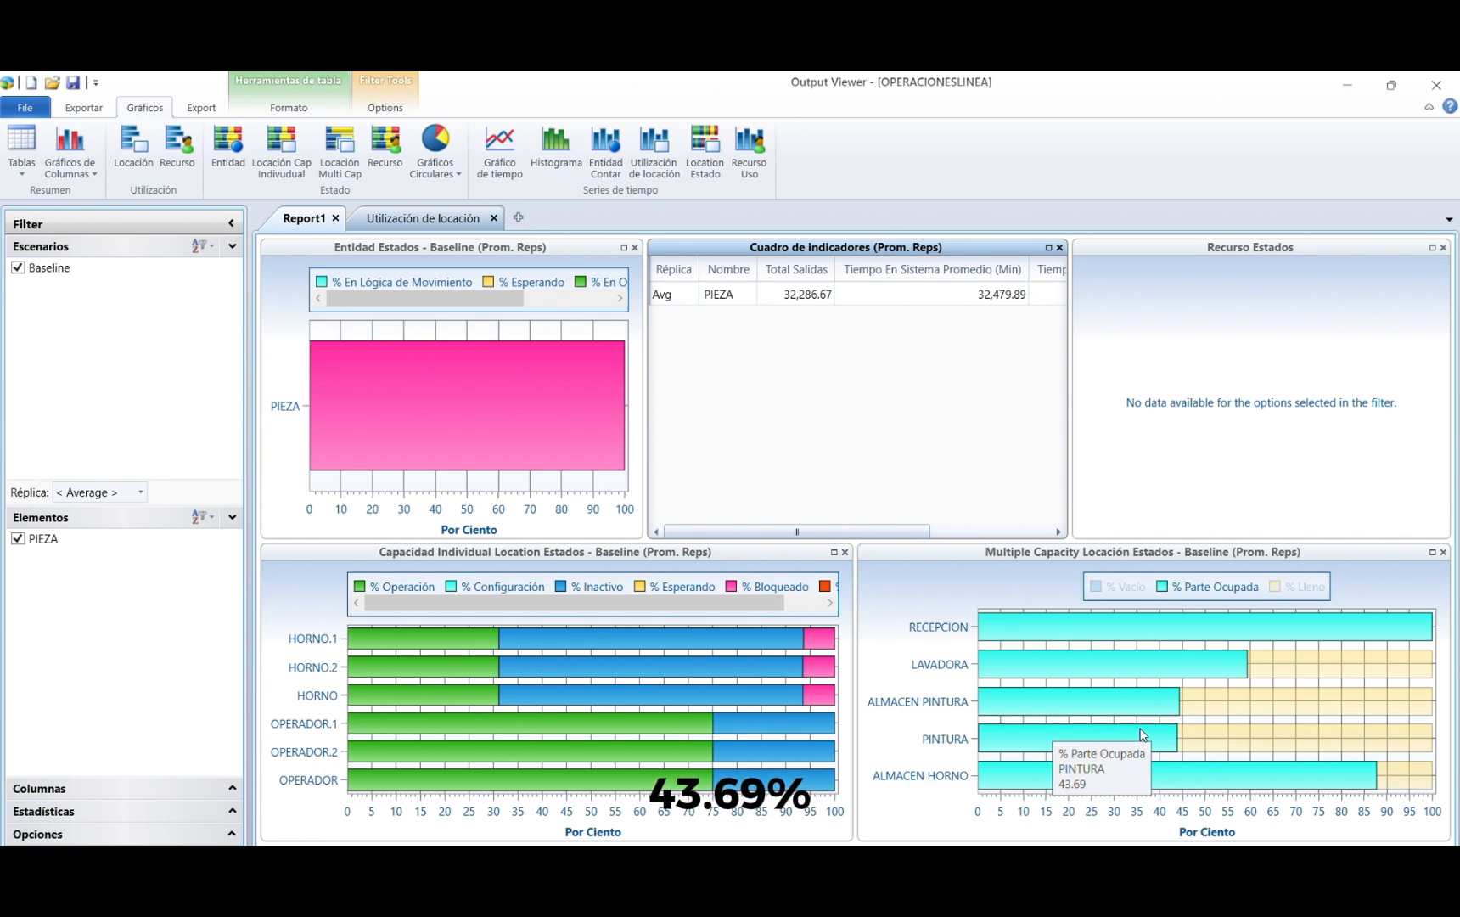
mouse_move(1206, 733)
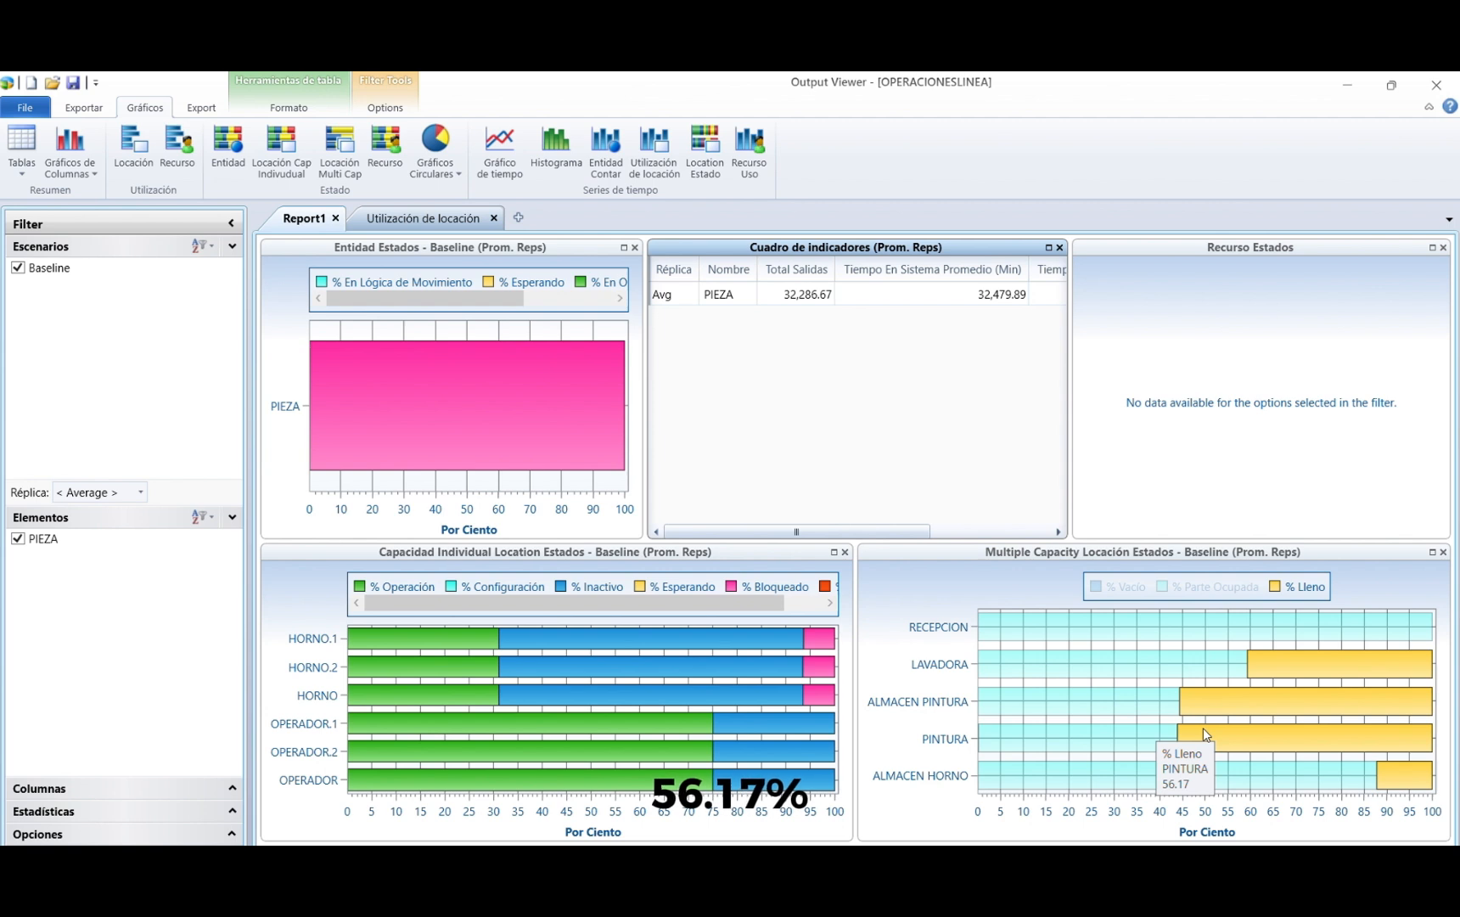
mouse_move(1106, 786)
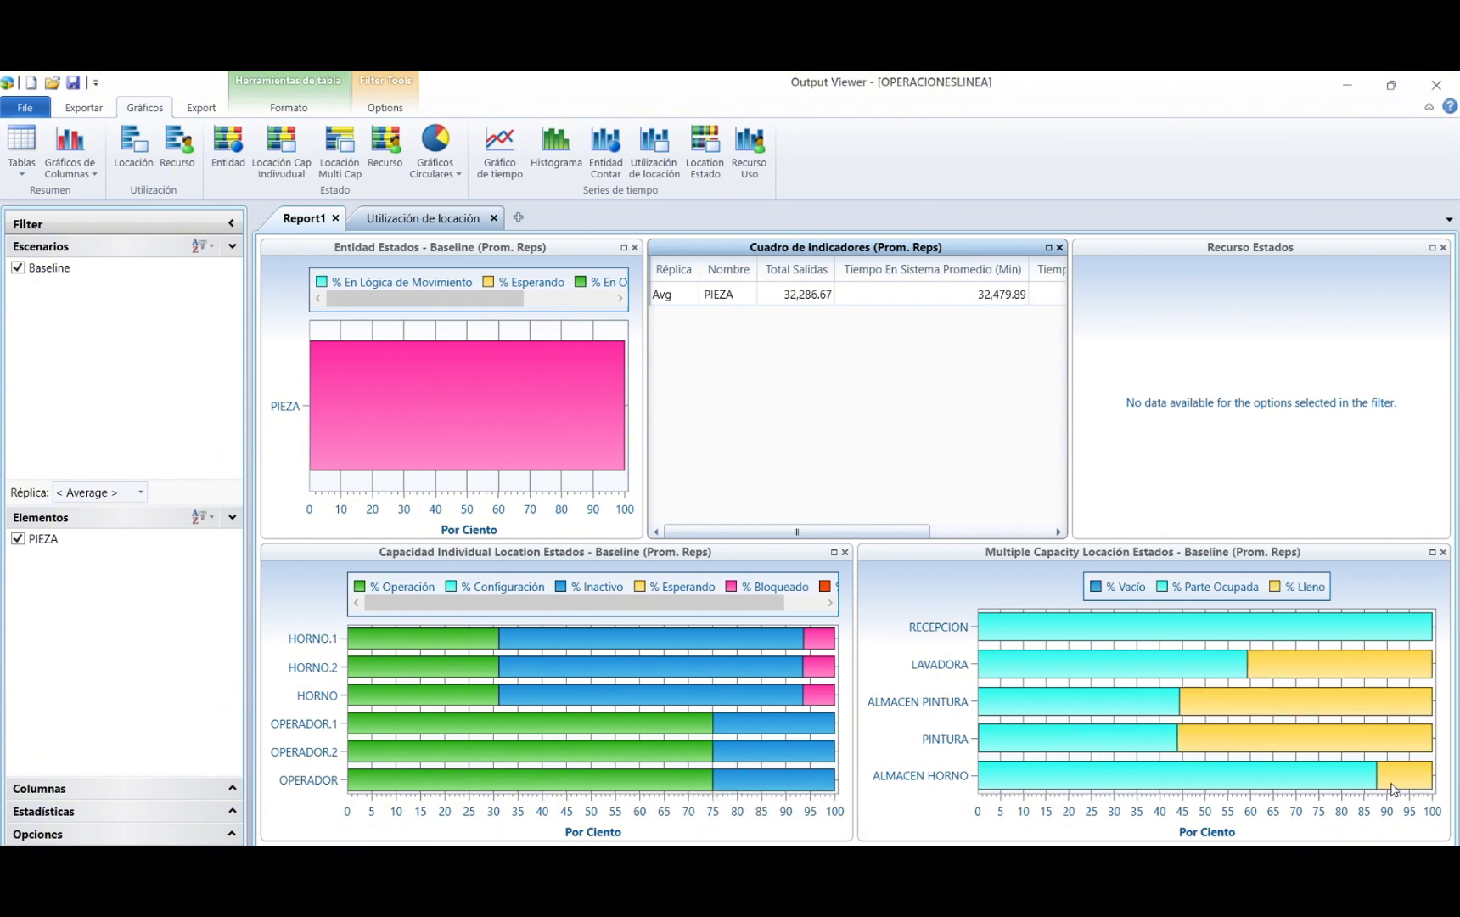
mouse_move(1392, 790)
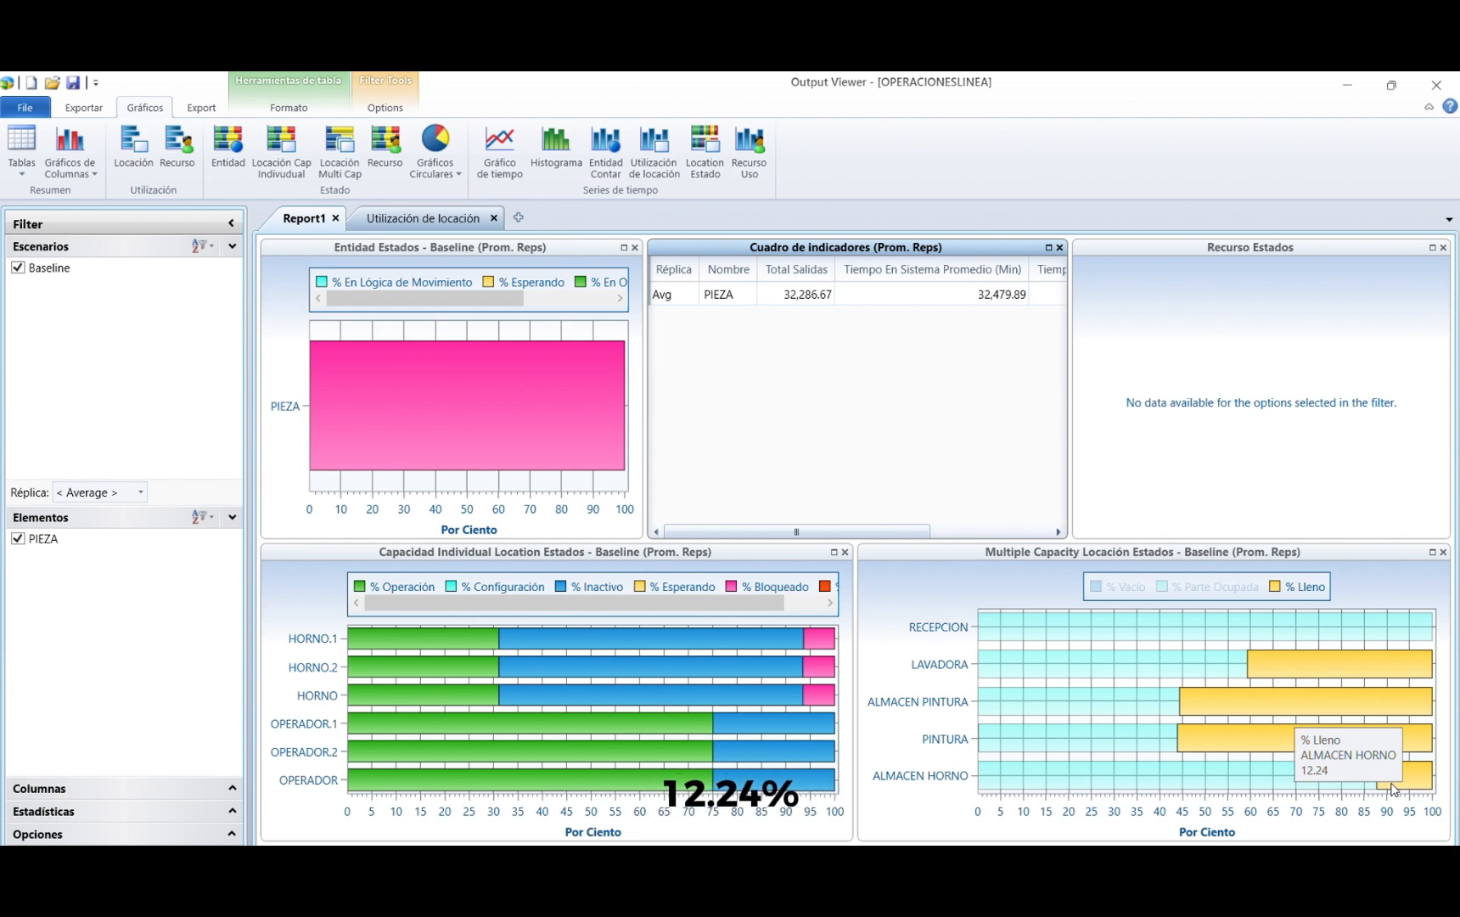
Step: Compare the weekly utilisation of LAVADORA, the warehouses, the ovens and the operators in the Utilización de locación chart, and return to Report1
click(436, 219)
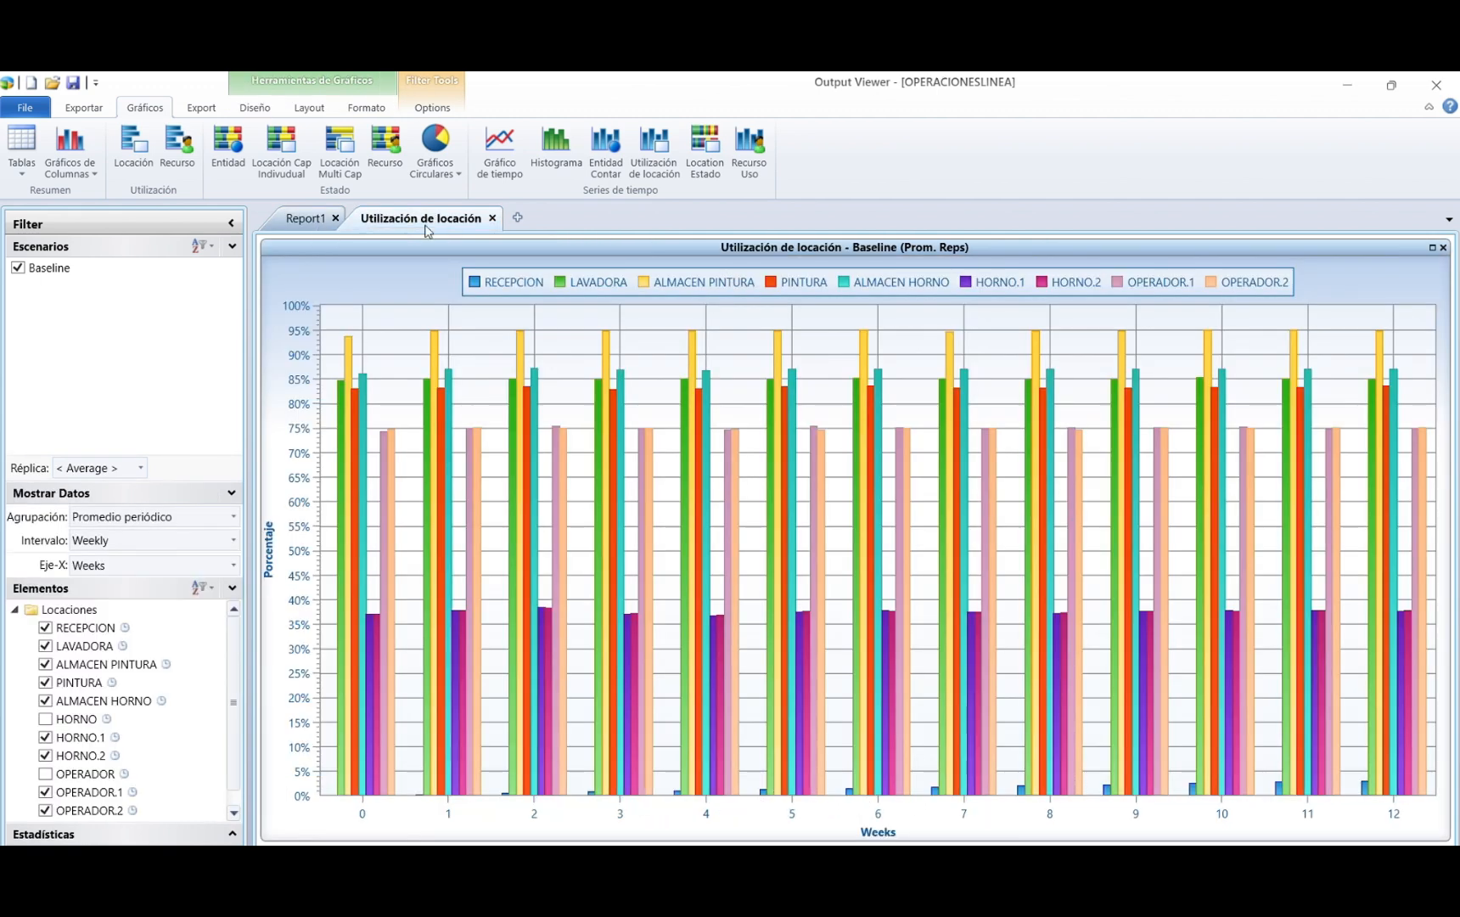
mouse_move(343, 448)
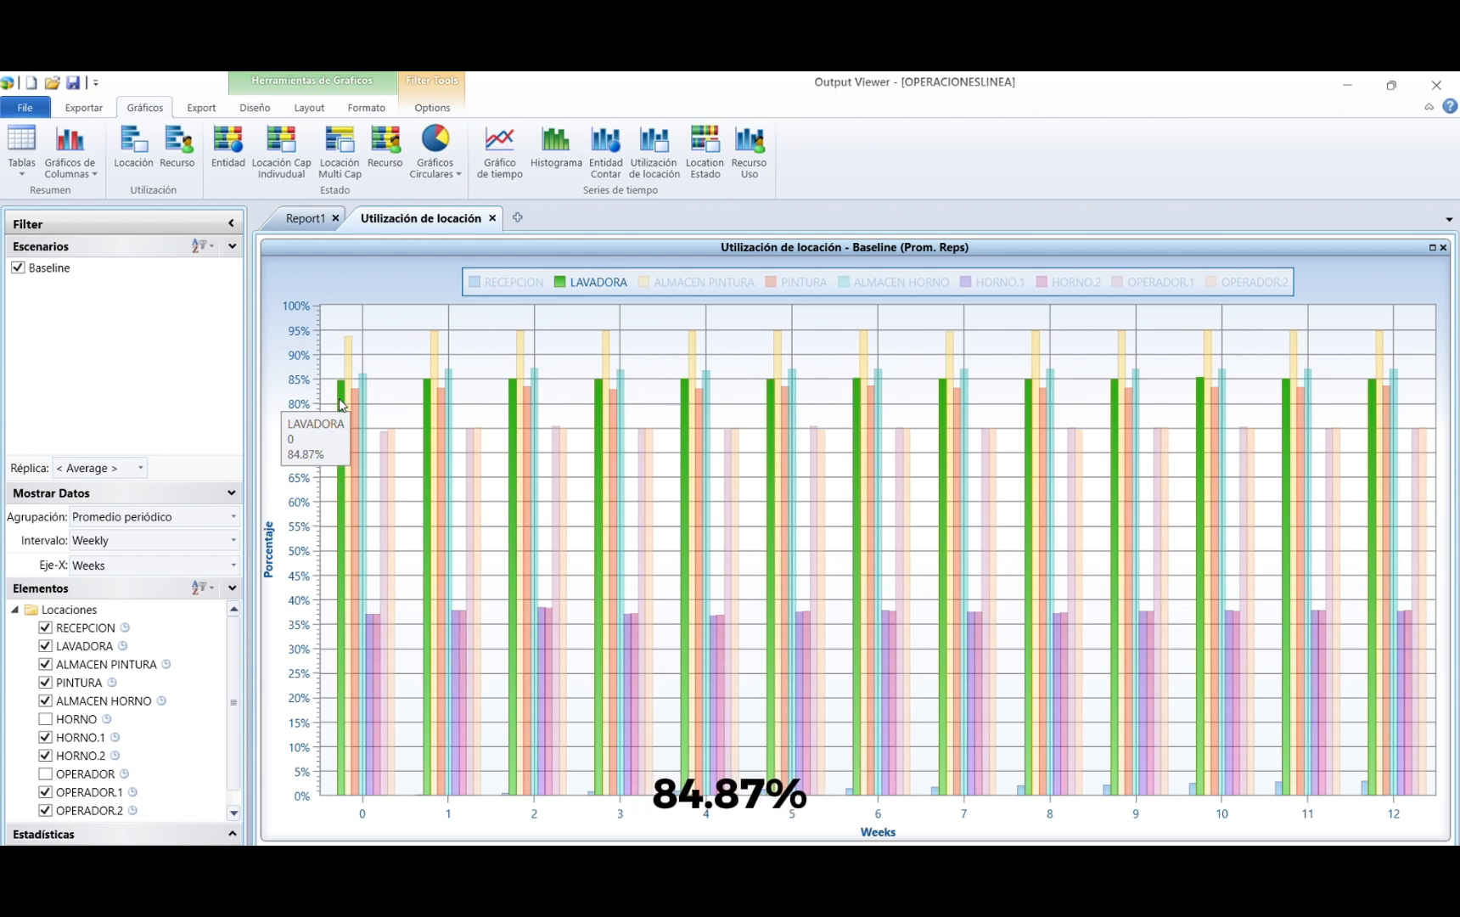
mouse_move(348, 359)
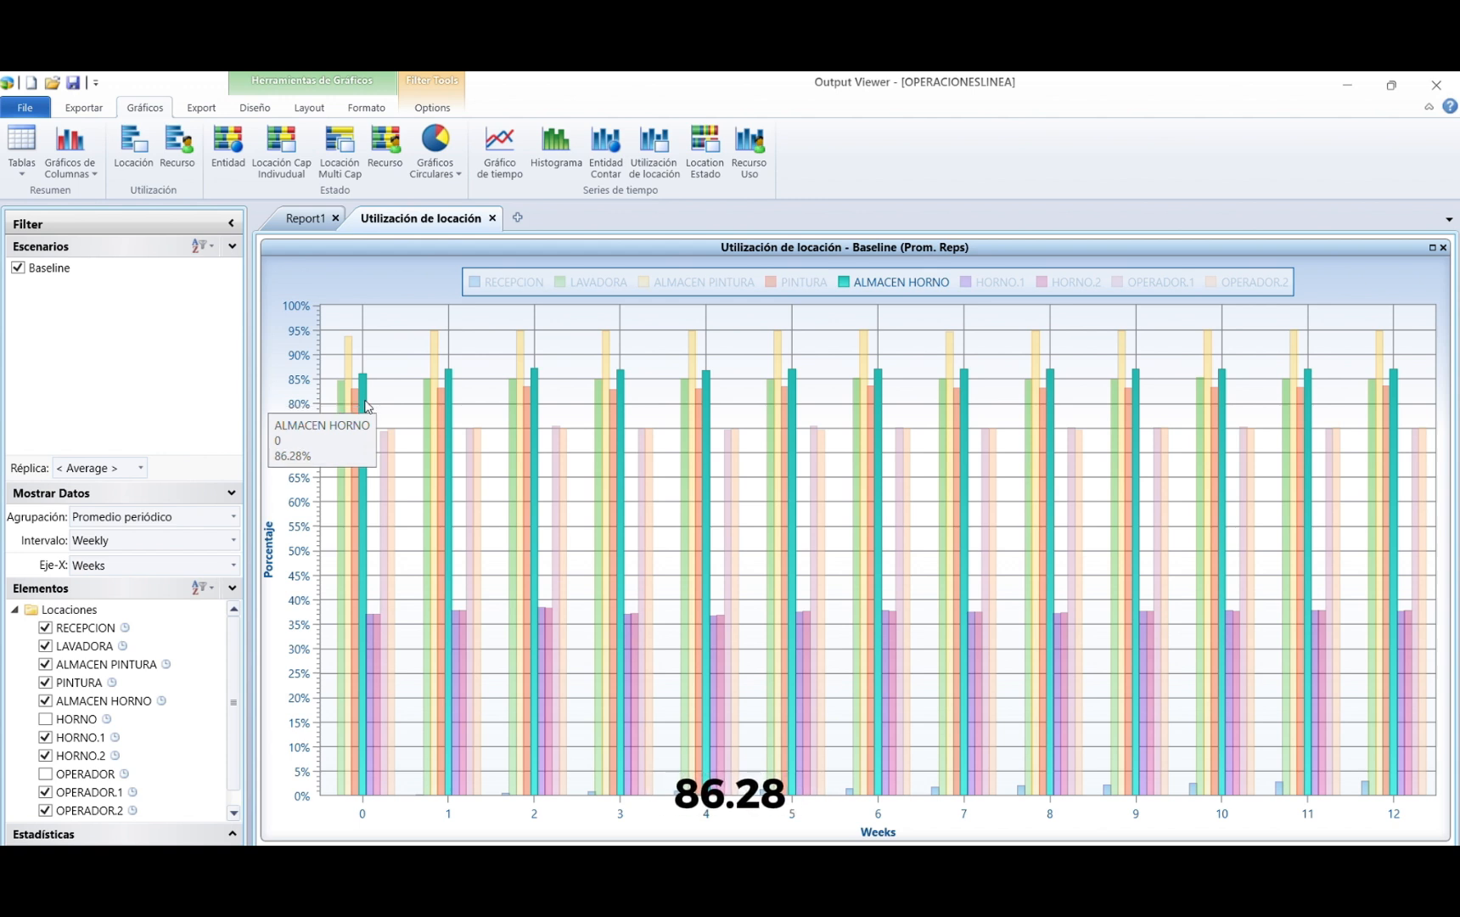
mouse_move(375, 626)
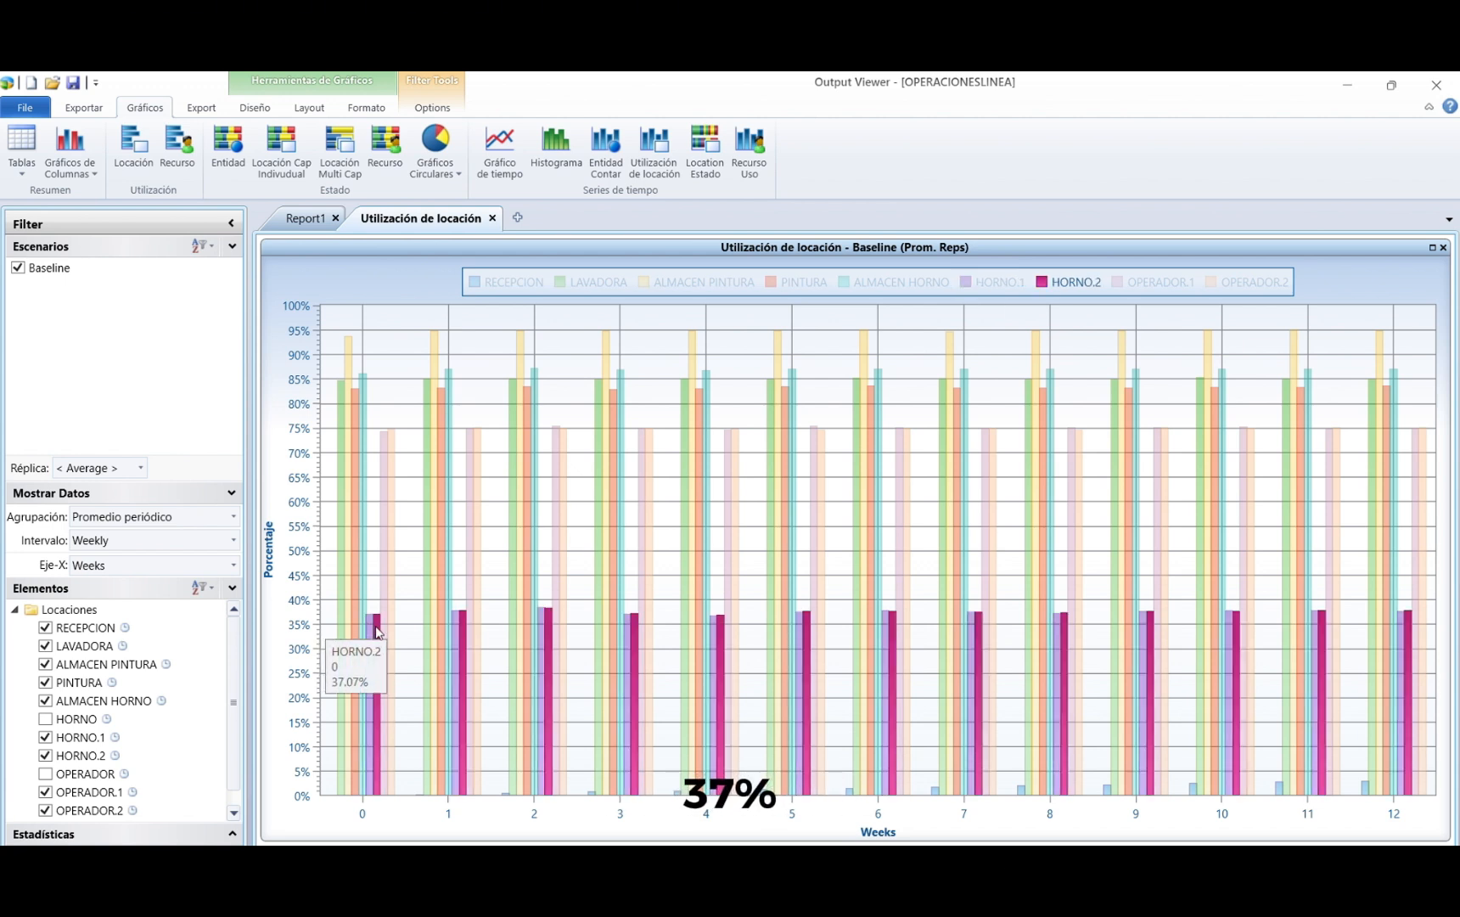
mouse_move(386, 563)
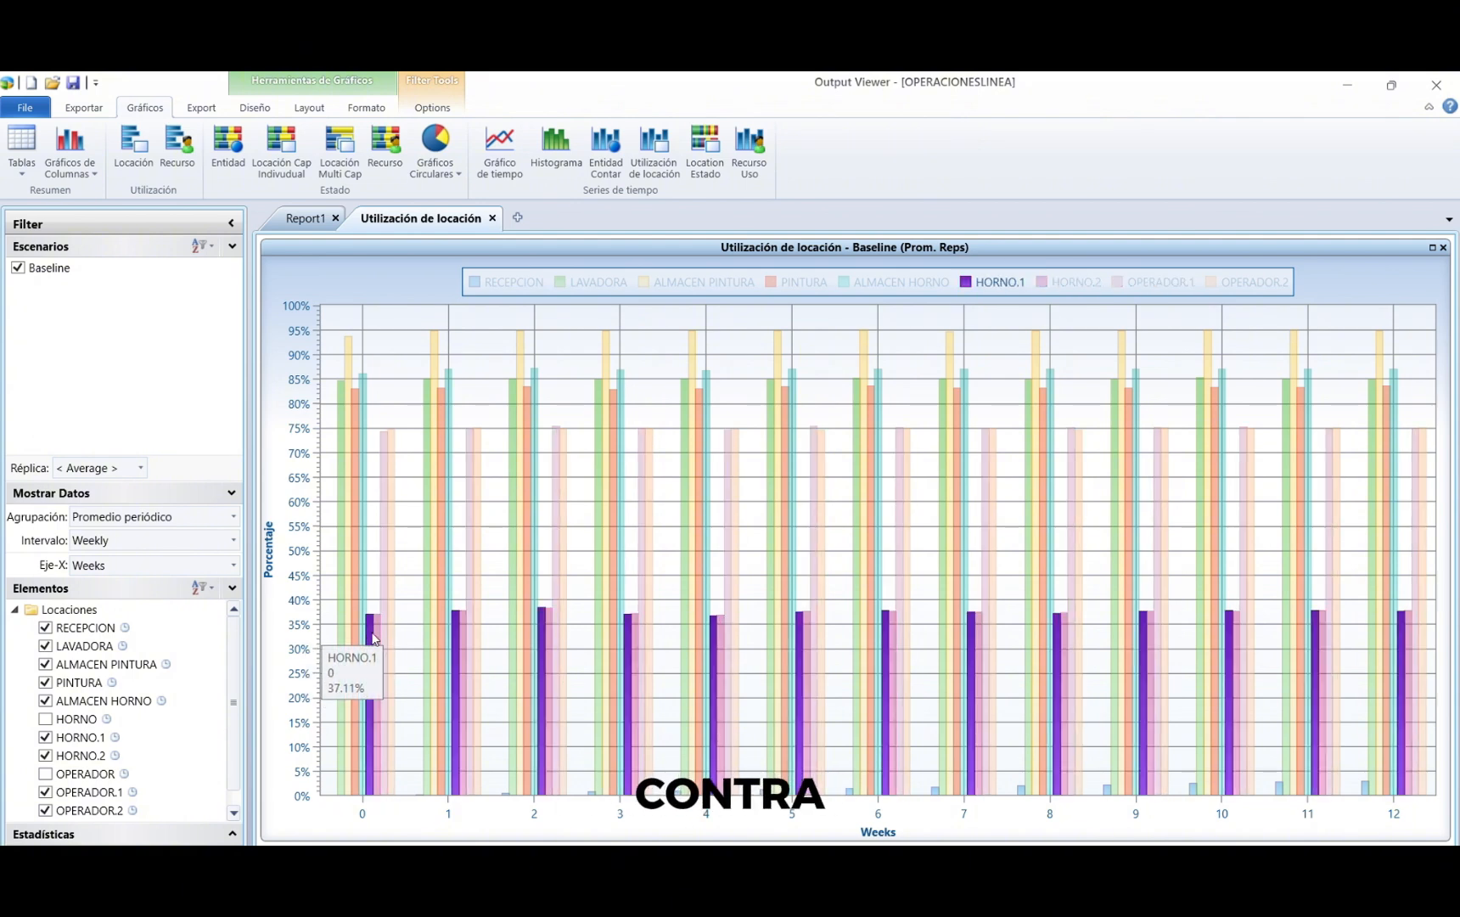
mouse_move(414, 465)
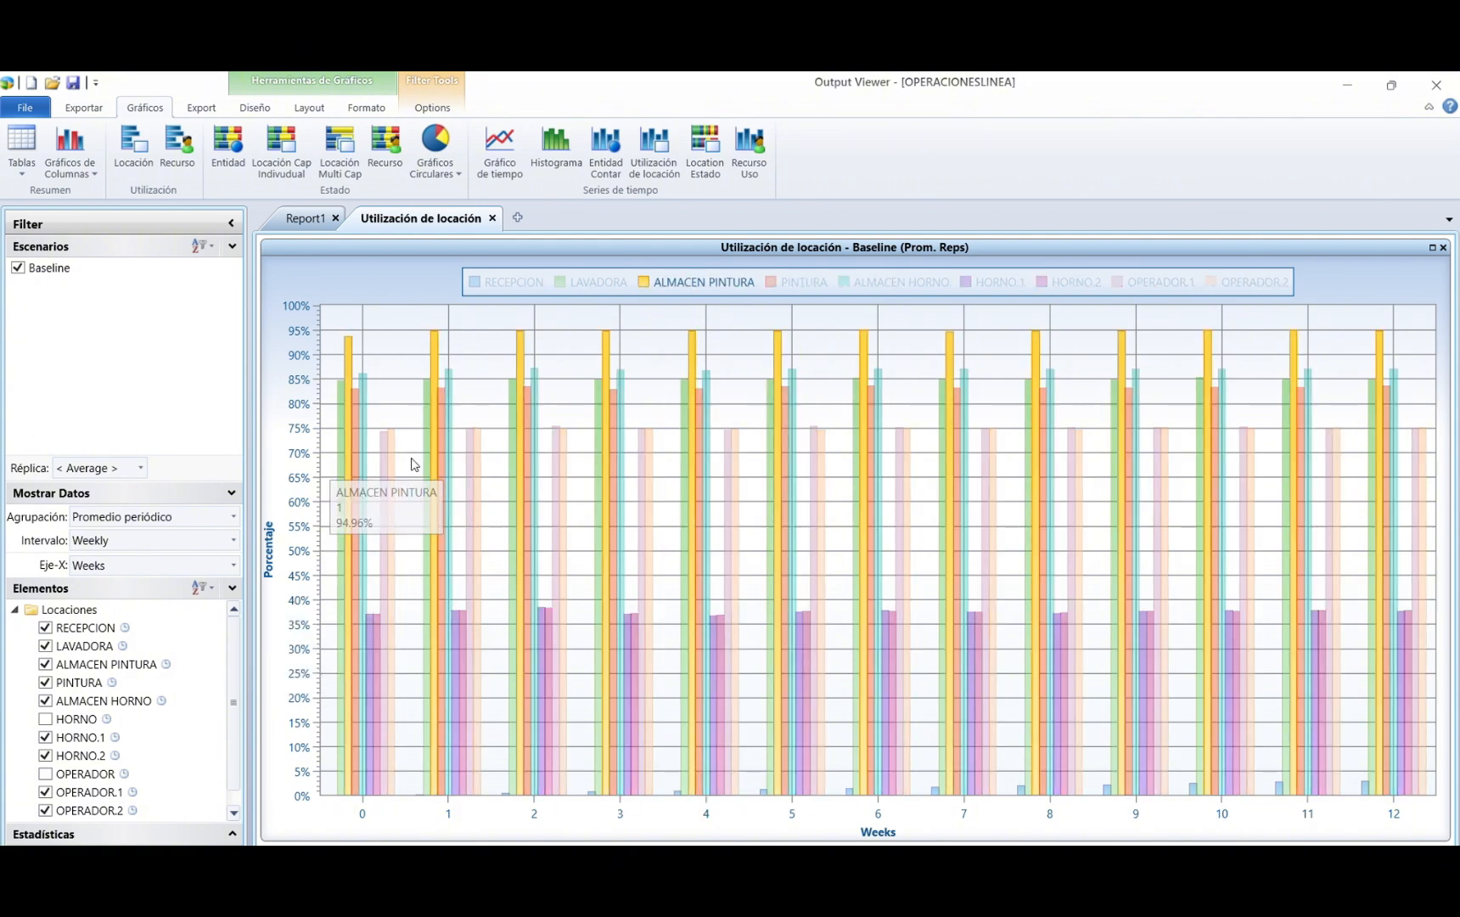
click(307, 222)
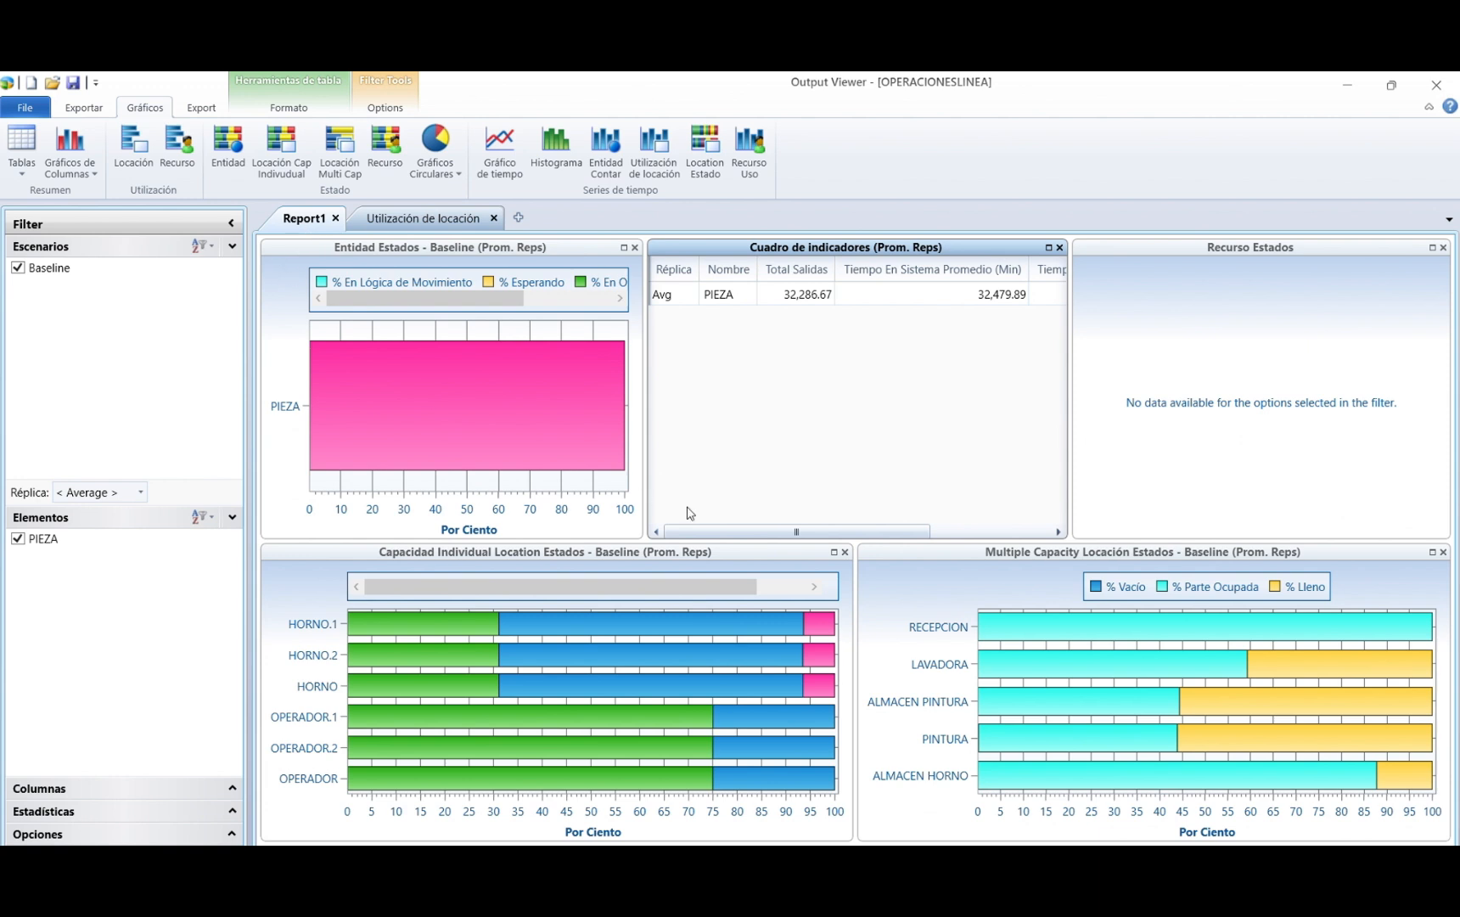